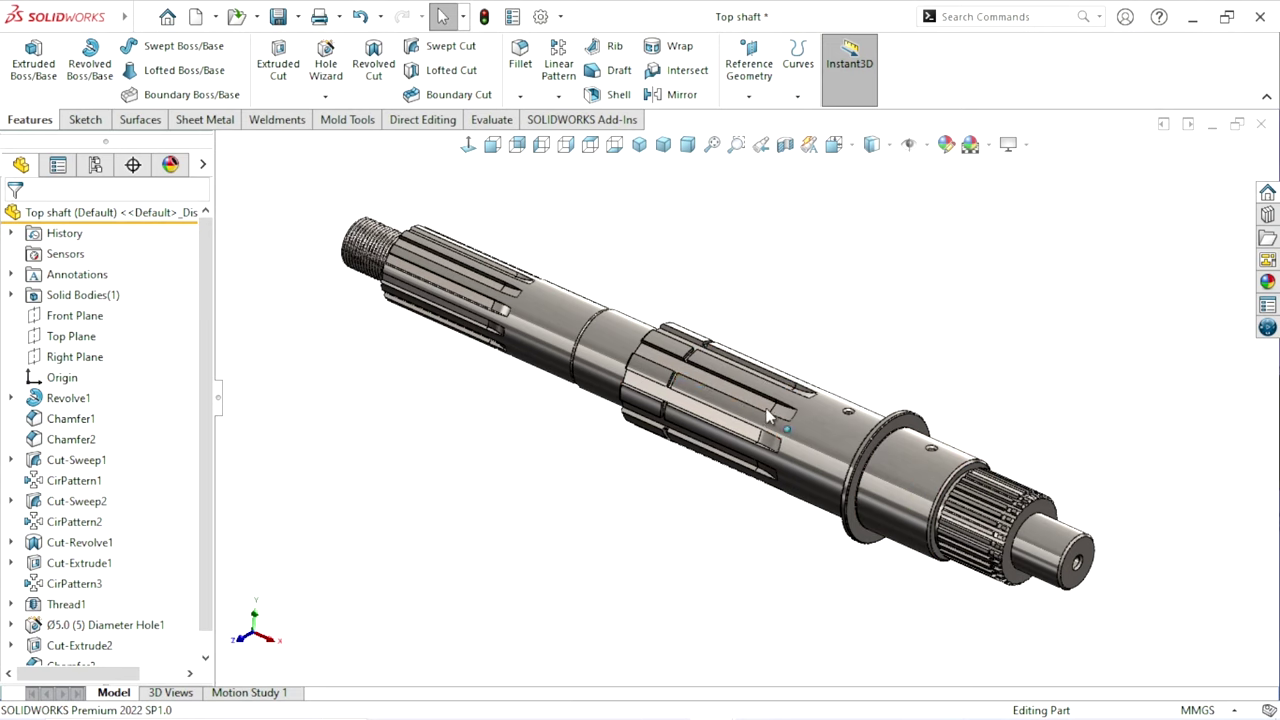
- Orbit, tilt and zoom around the finished stepped shaft to inspect it
middle_drag(570, 320, 460, 316)
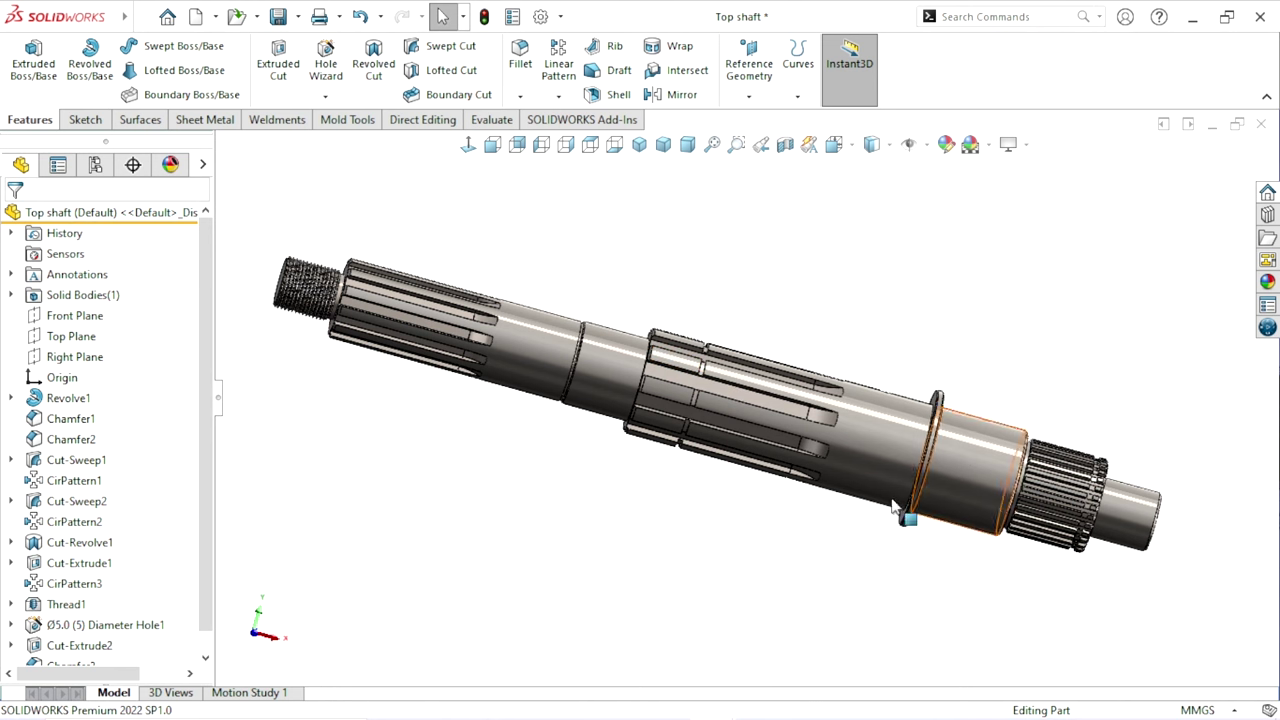
scroll(660, 526, up, 2)
scroll(700, 470, down, 1)
scroll(752, 413, down, 1)
mouse_move(754, 413)
middle_down()
mouse_move(754, 500)
mouse_move(700, 506)
middle_up()
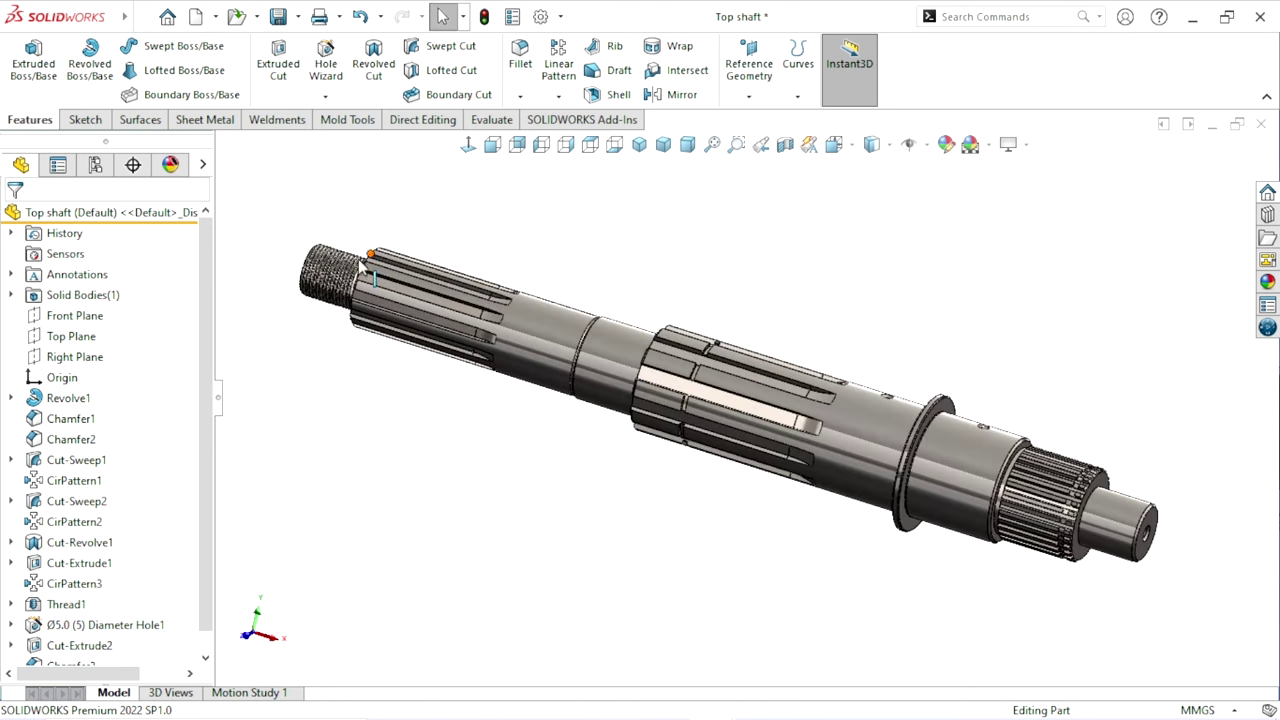
scroll(362, 262, down, 2)
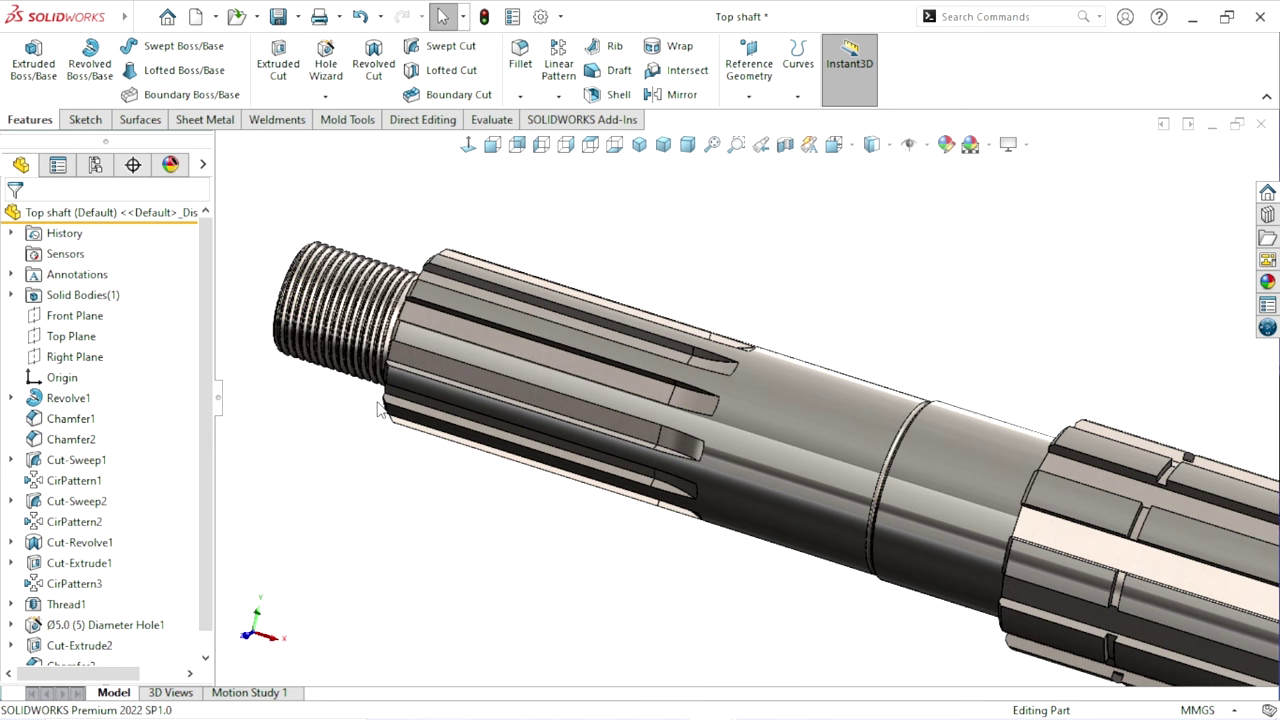
scroll(510, 420, up, 3)
scroll(540, 420, down, 1)
scroll(1038, 513, down, 1)
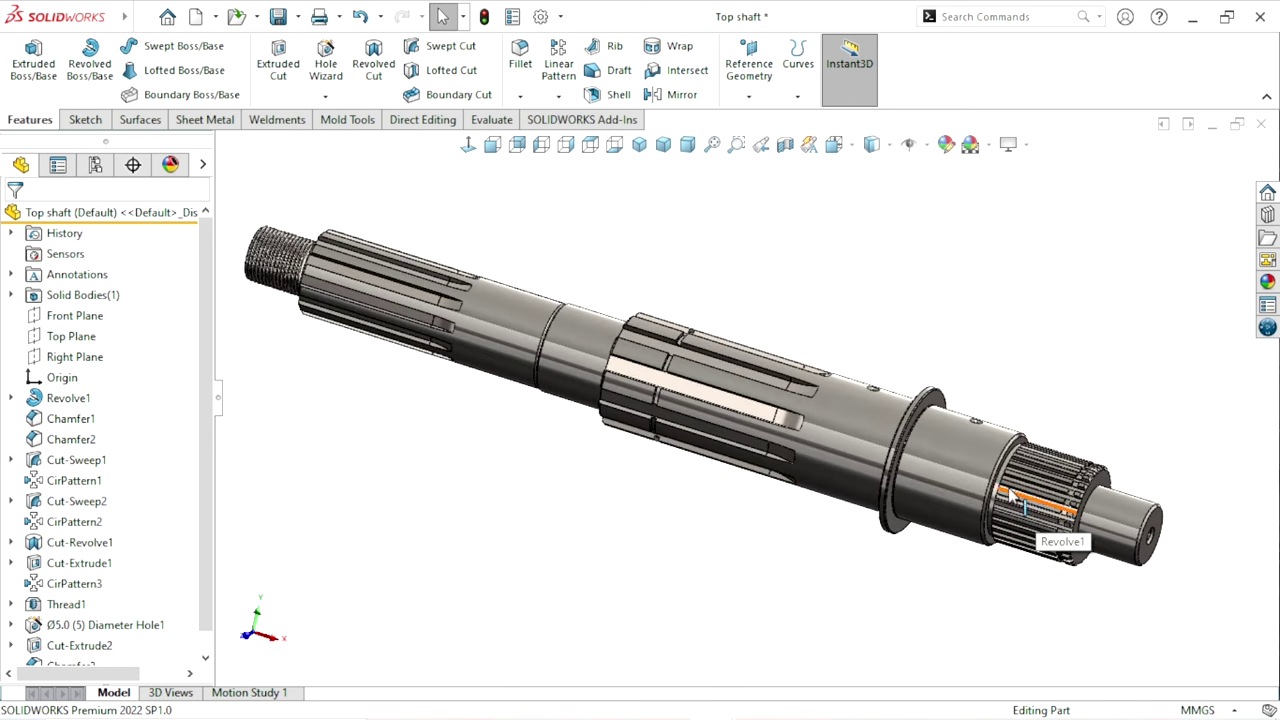
scroll(1000, 500, down, 1)
scroll(975, 455, down, 1)
scroll(1008, 418, down, 1)
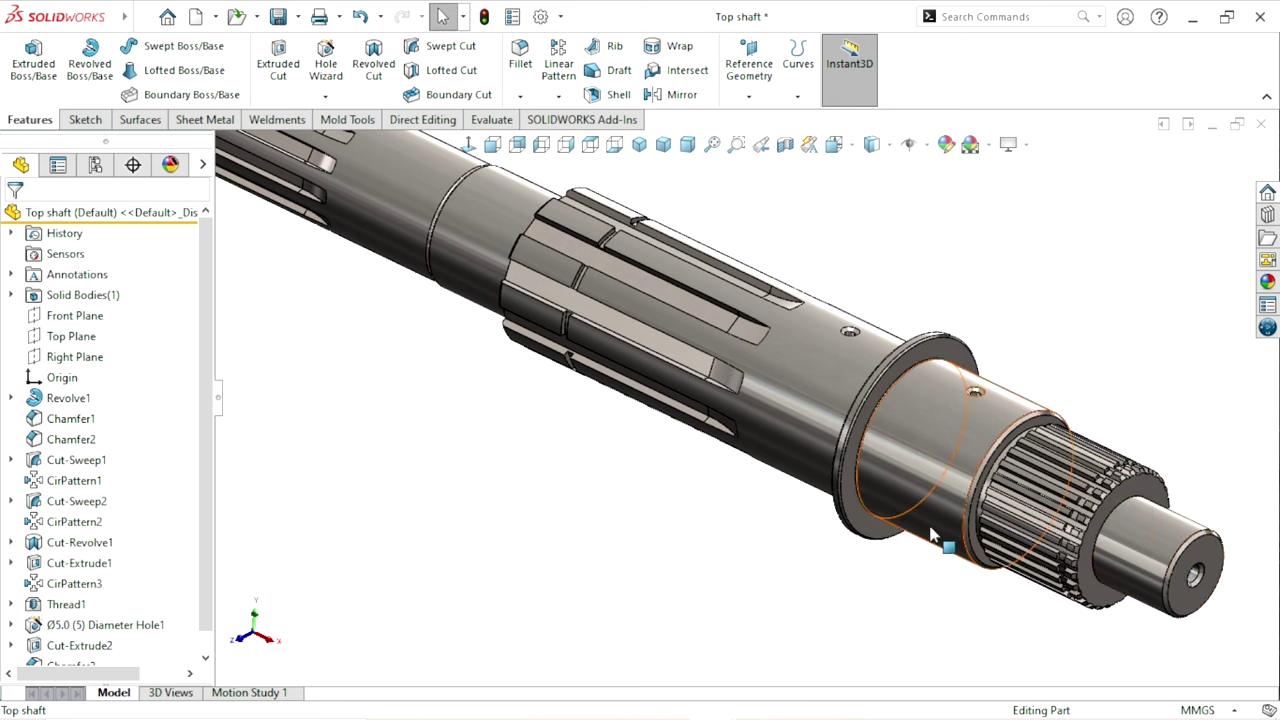
scroll(930, 525, up, 3)
scroll(766, 523, down, 1)
scroll(700, 380, down, 1)
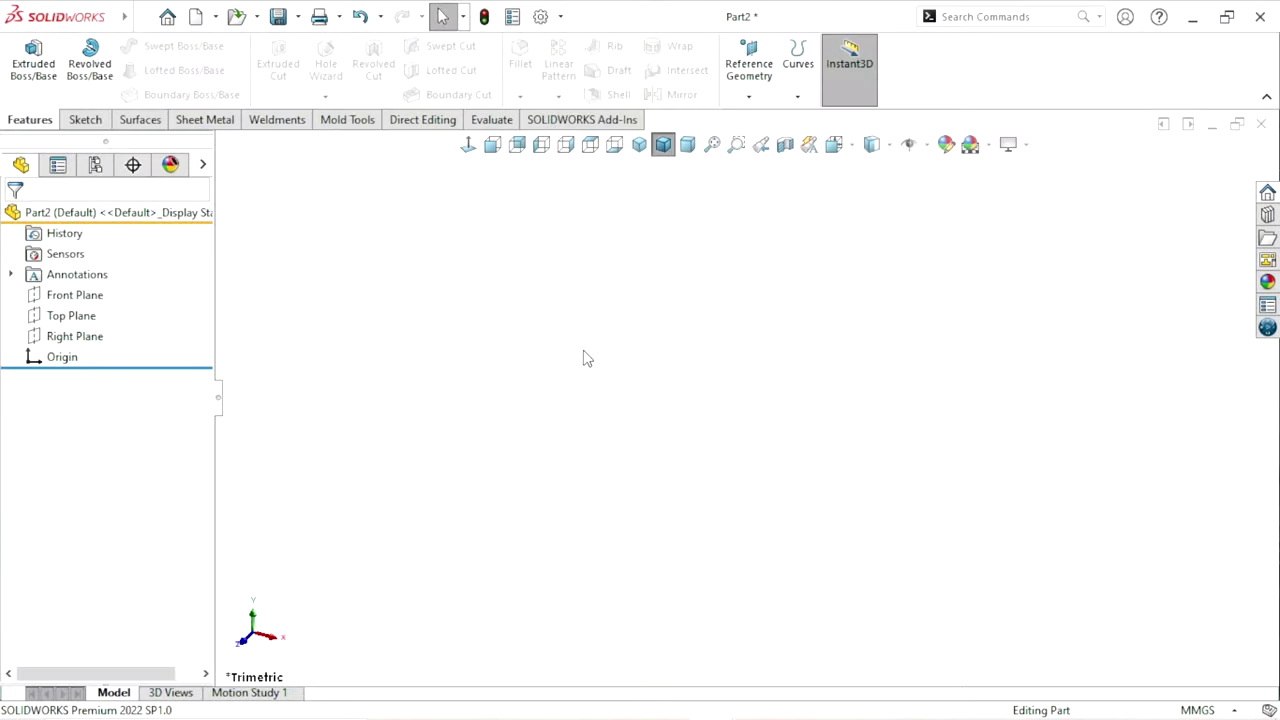
- Sketch a horizontal midpoint construction centerline from the origin on the Front Plane, about 264 mm long
click(106, 297)
click(125, 265)
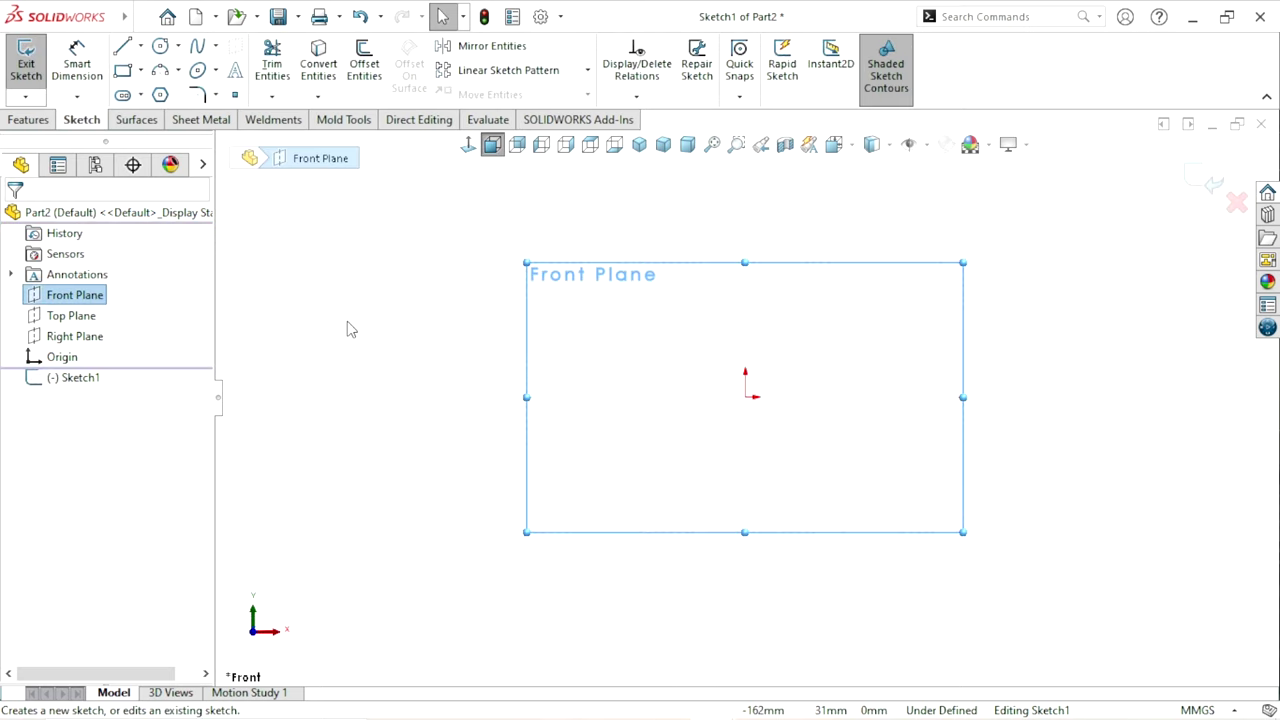
click(140, 55)
click(165, 90)
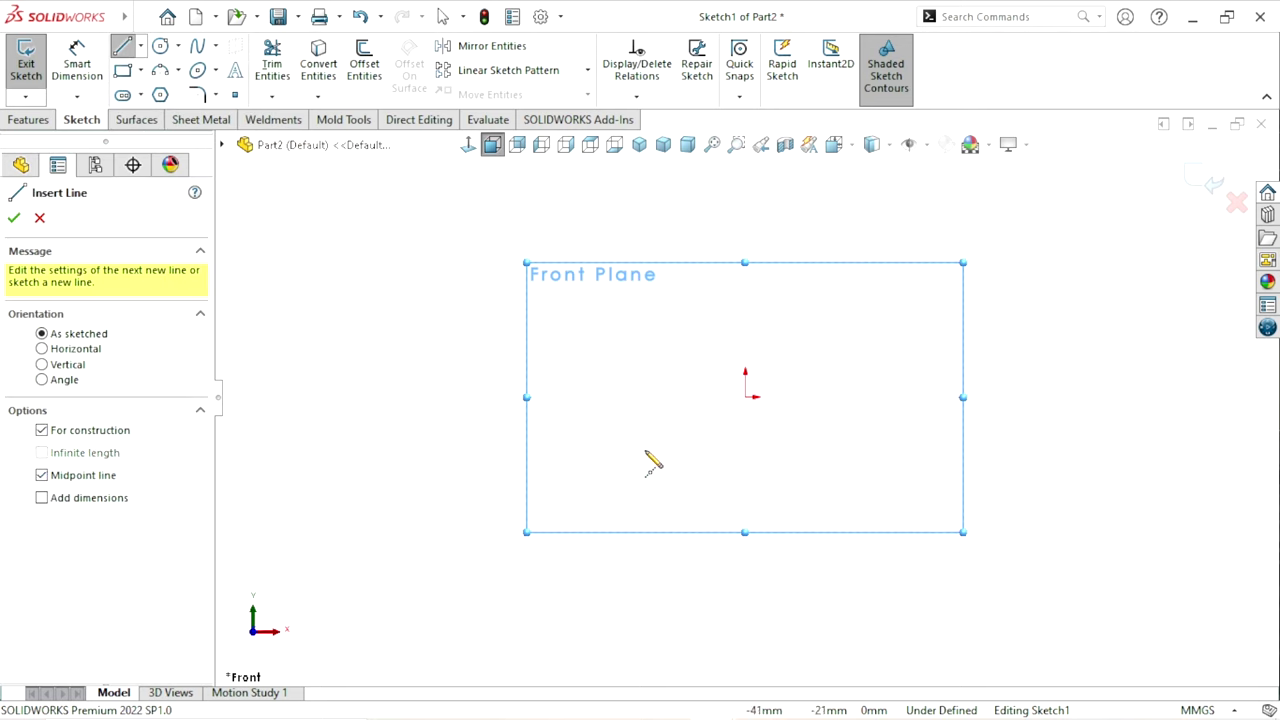
click(745, 397)
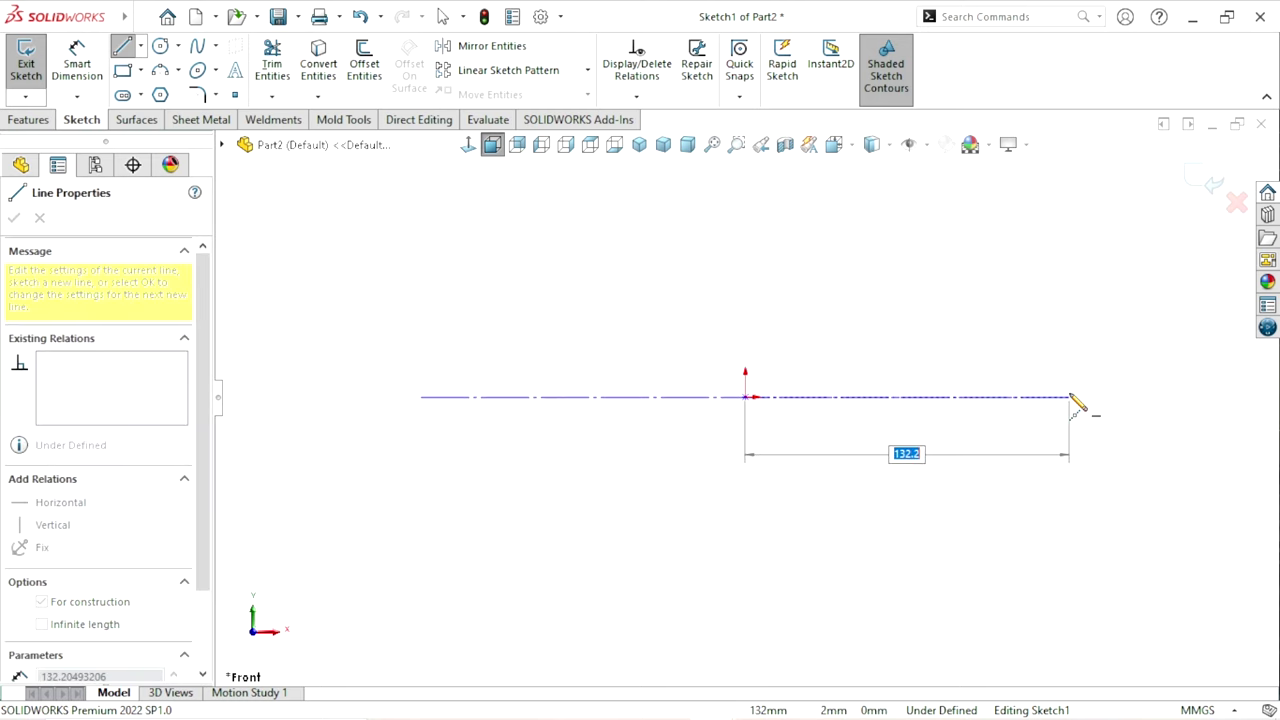
click(1070, 397)
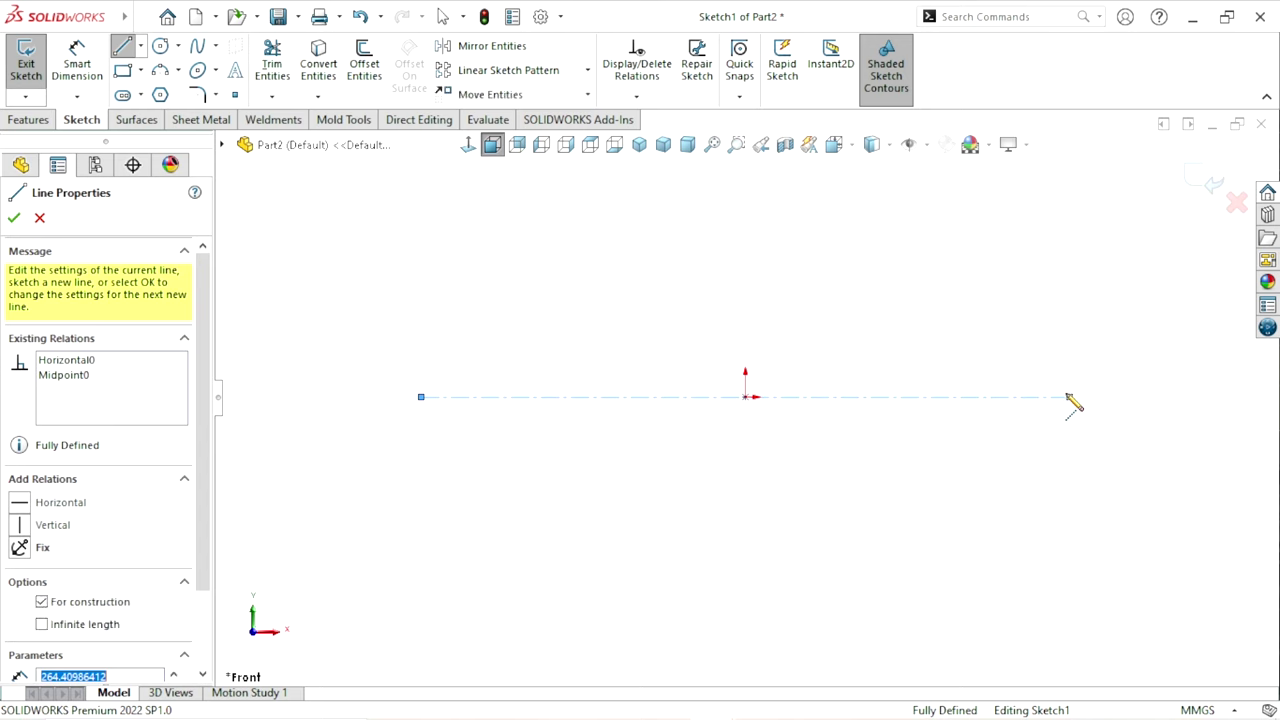
right_click(852, 367)
click(882, 372)
key(Escape)
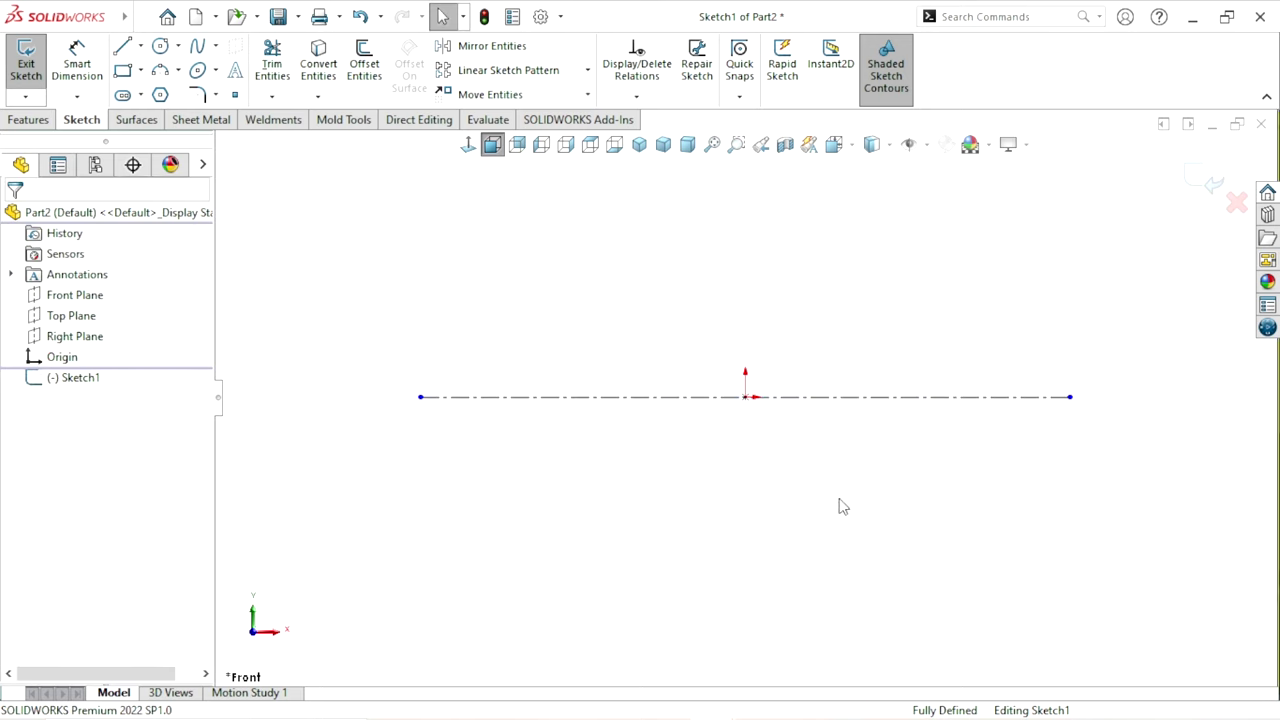
- Start a length dimension on the centerline, then cancel it
click(78, 70)
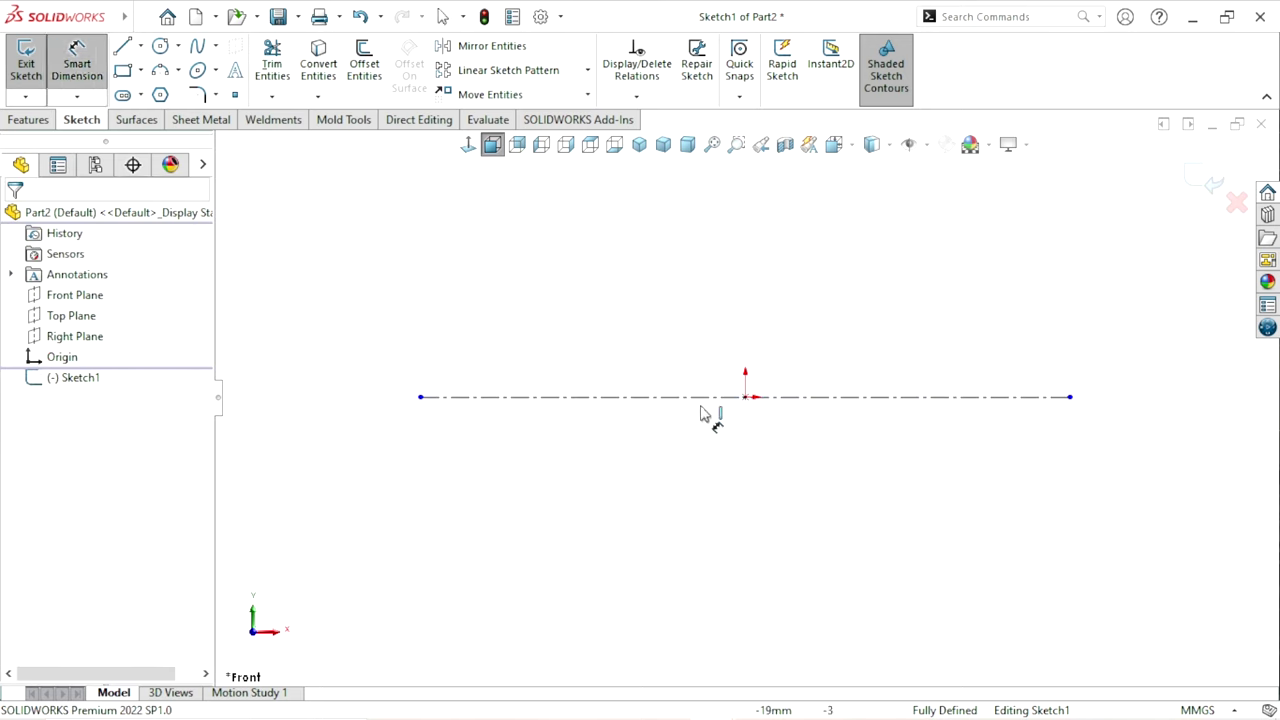
click(719, 400)
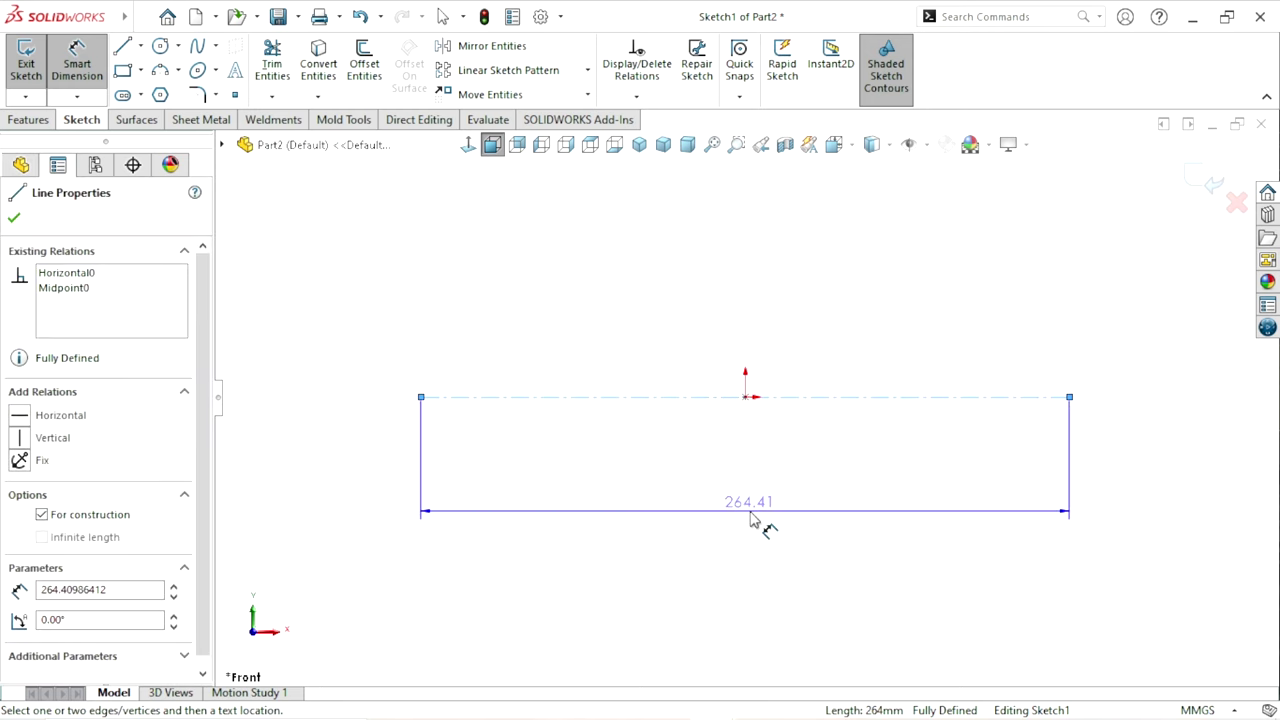
key(Escape)
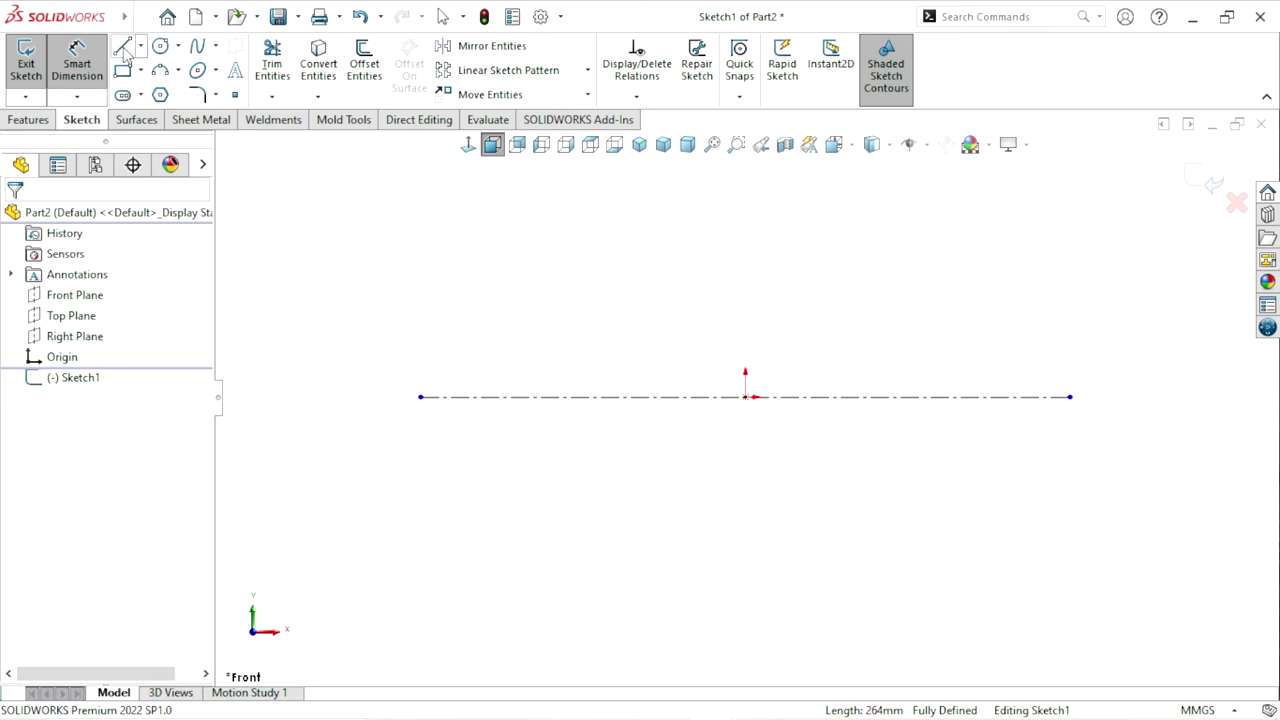
- Draw the left shaft steps, rising from the centerline to the largest main diameter
key(l)
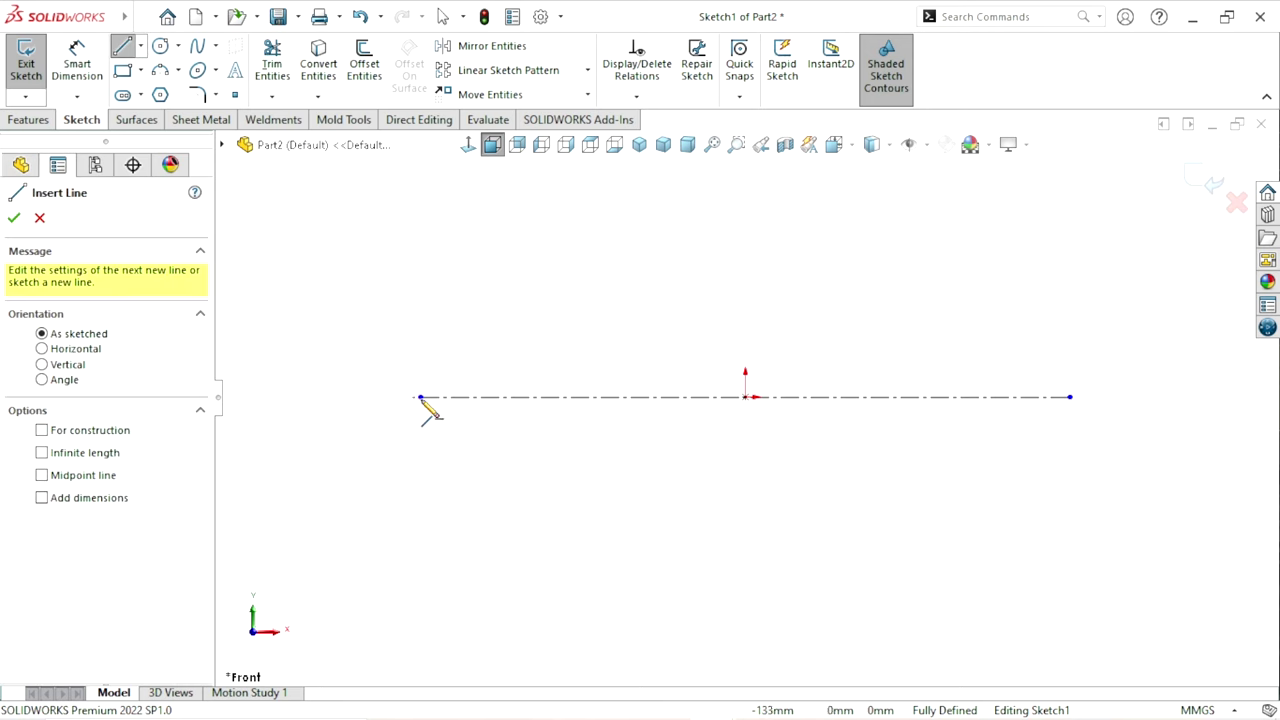
mouse_move(421, 397)
mouse_down()
mouse_move(421, 360)
mouse_move(498, 360)
mouse_up()
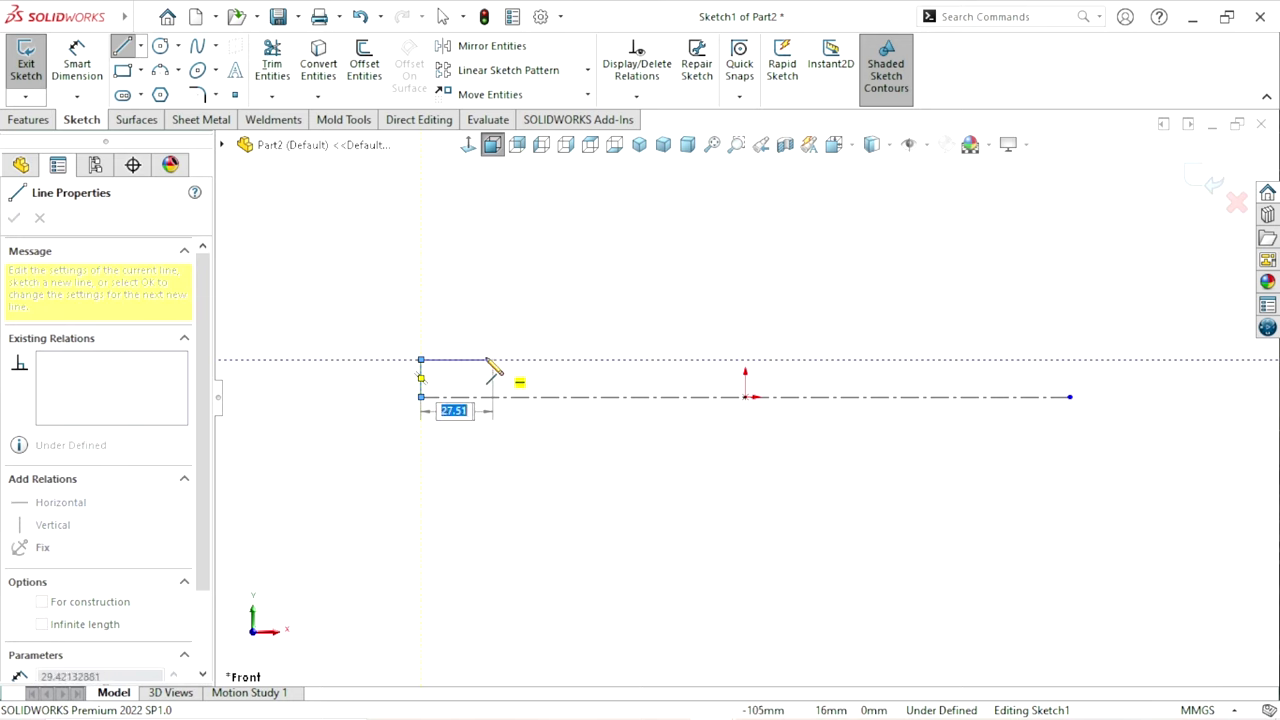
click(479, 360)
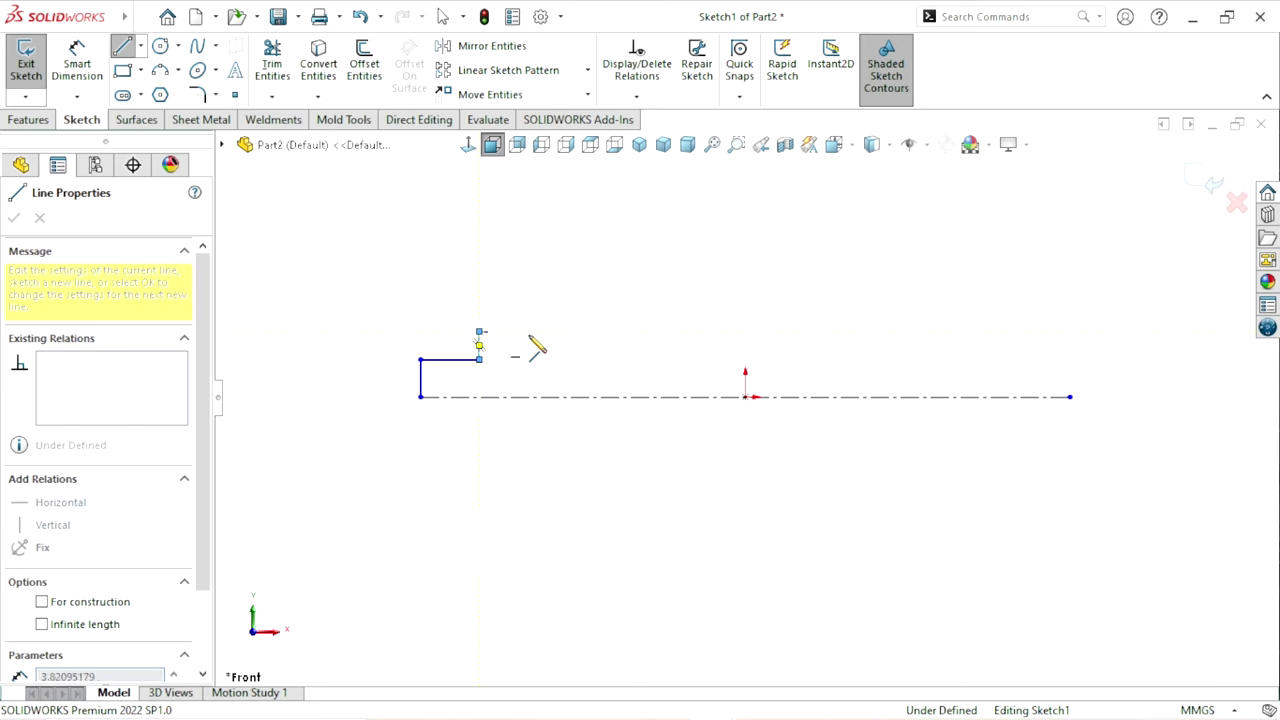
click(655, 331)
click(653, 322)
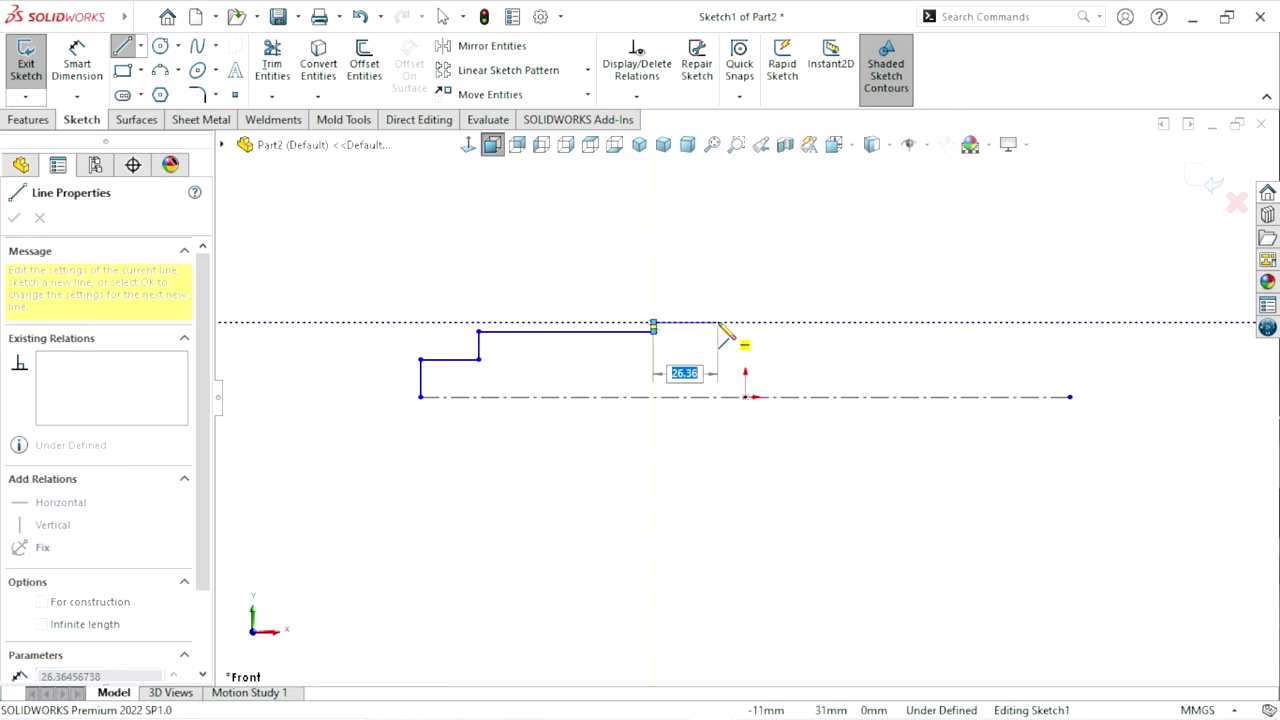
click(718, 322)
click(718, 300)
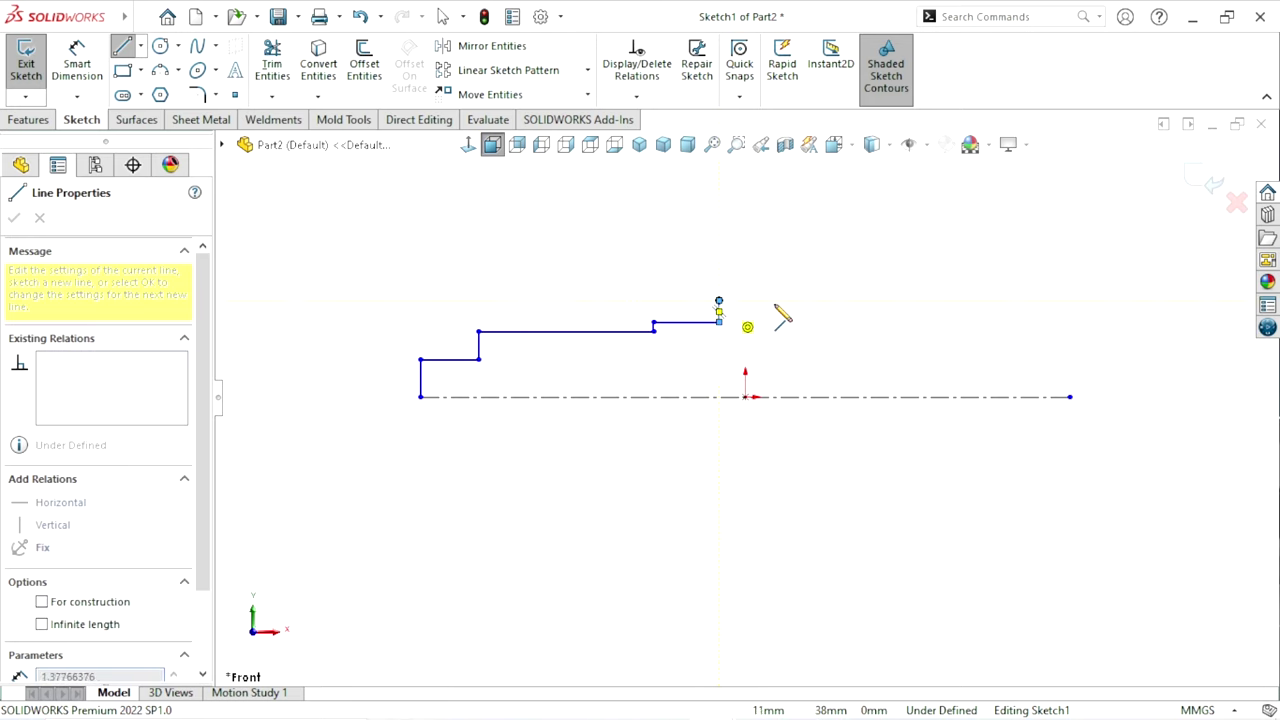
click(871, 300)
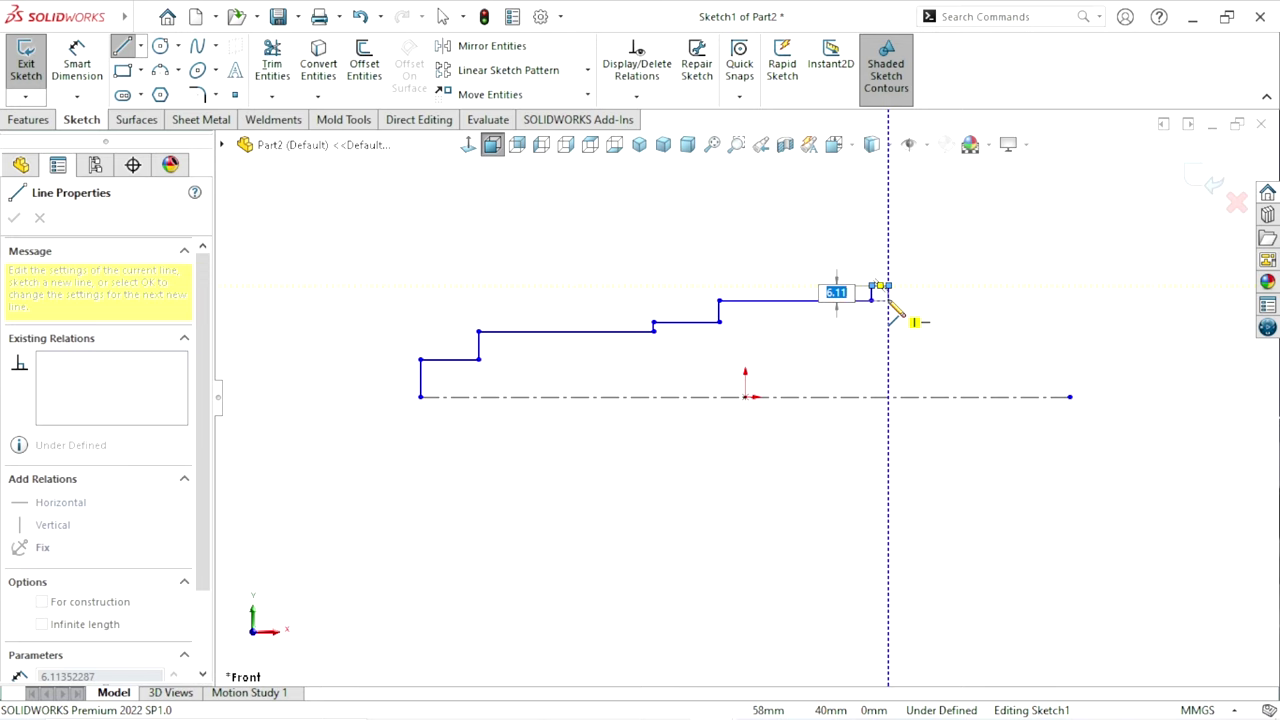
- Add the small raised collar and the descending right-hand steps, then end the line chain
click(888, 300)
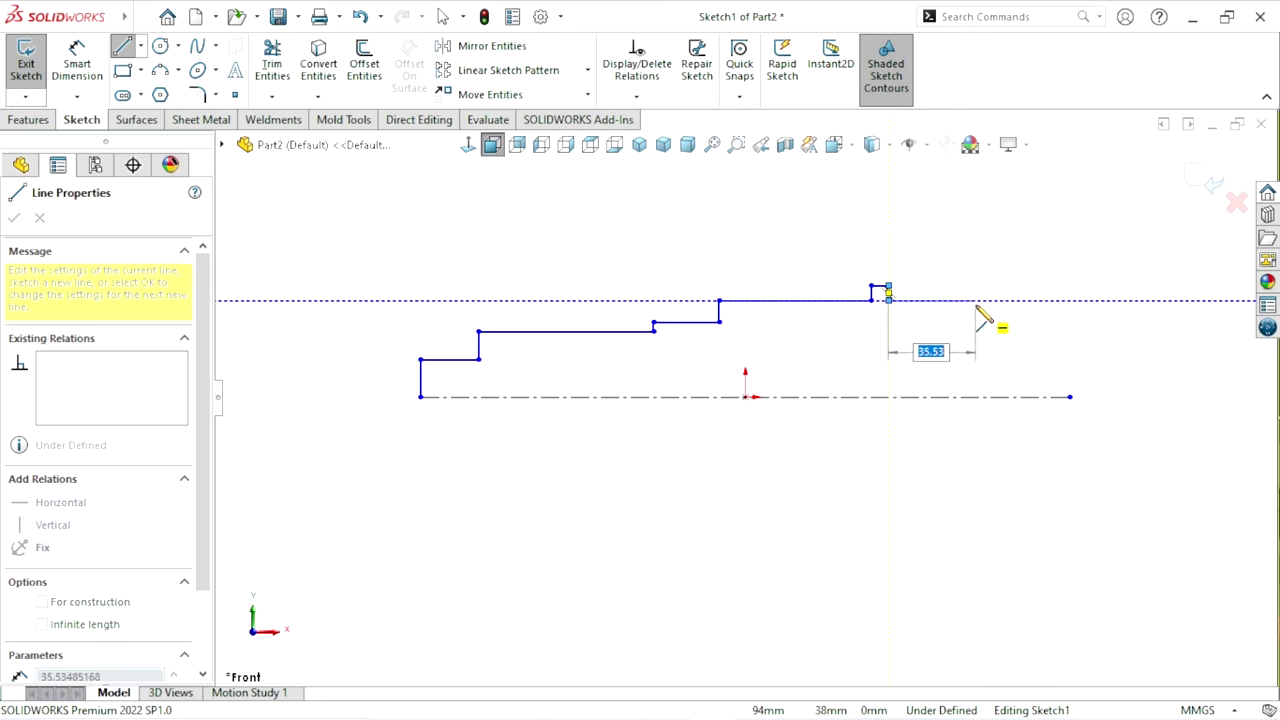
click(976, 300)
click(976, 321)
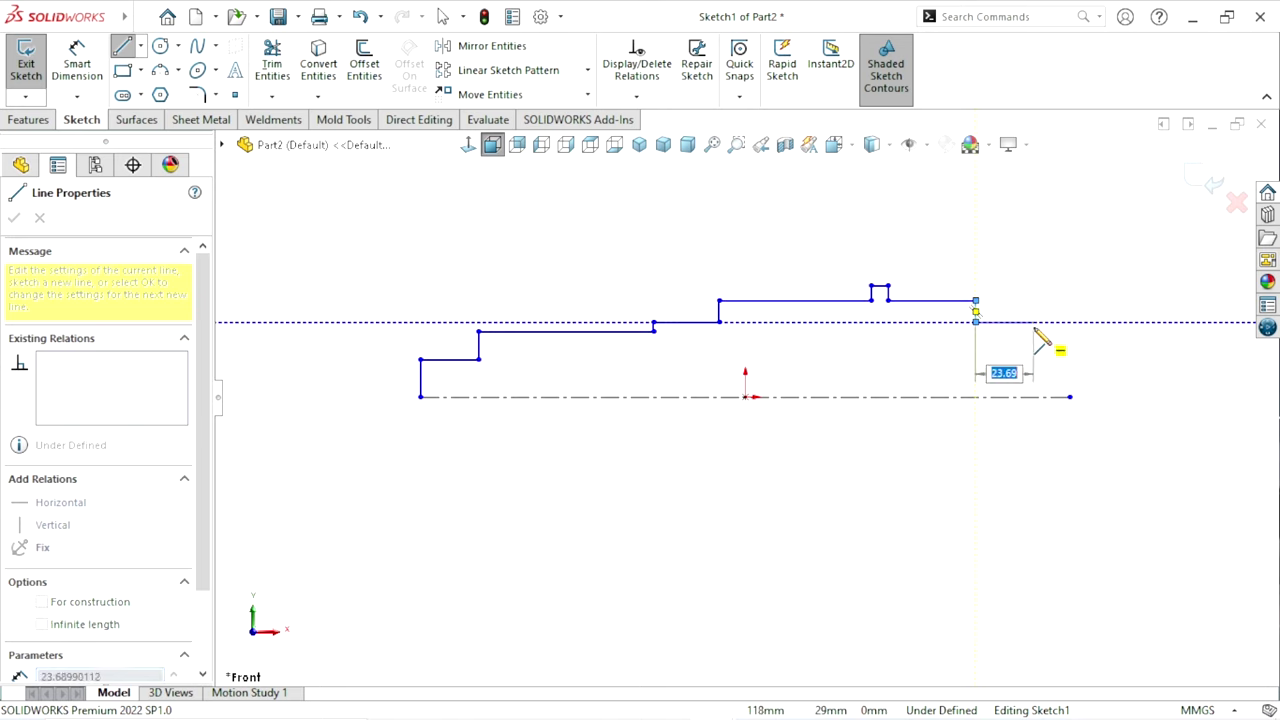
click(1032, 321)
click(1032, 359)
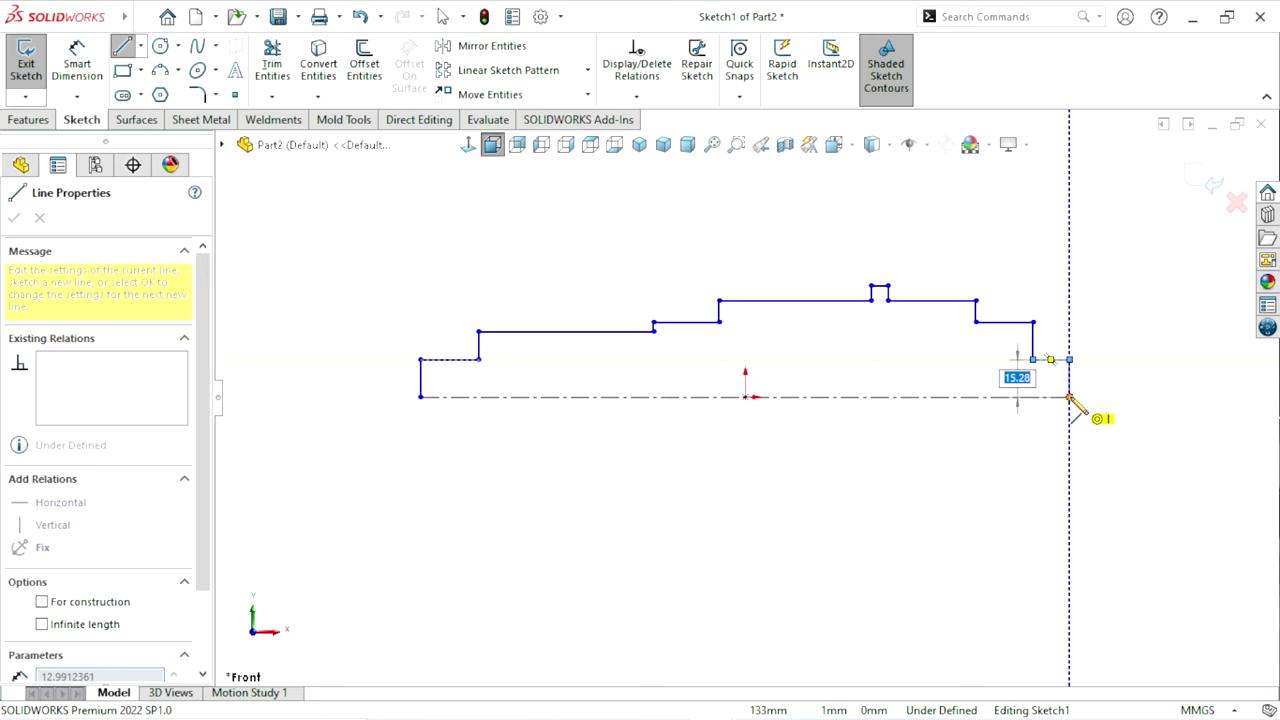
right_click(1116, 328)
click(1034, 325)
scroll(877, 451, up, 5)
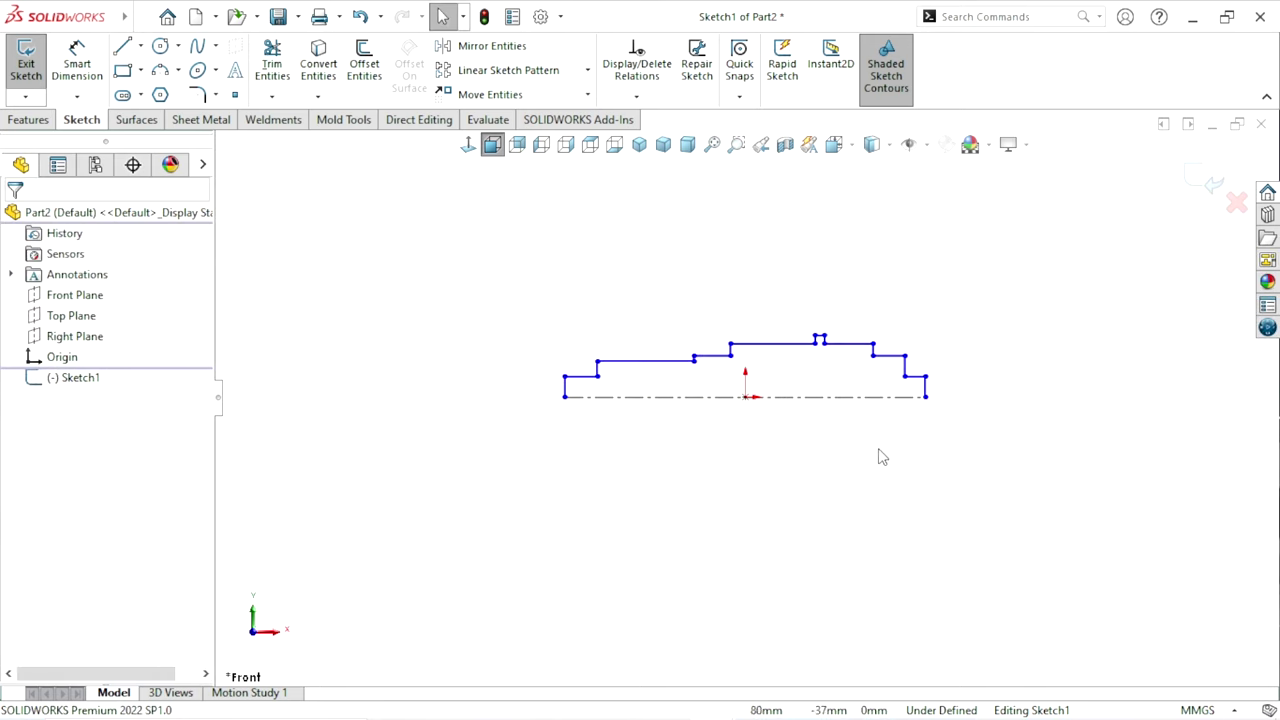
scroll(837, 394, down, 2)
scroll(813, 380, down, 2)
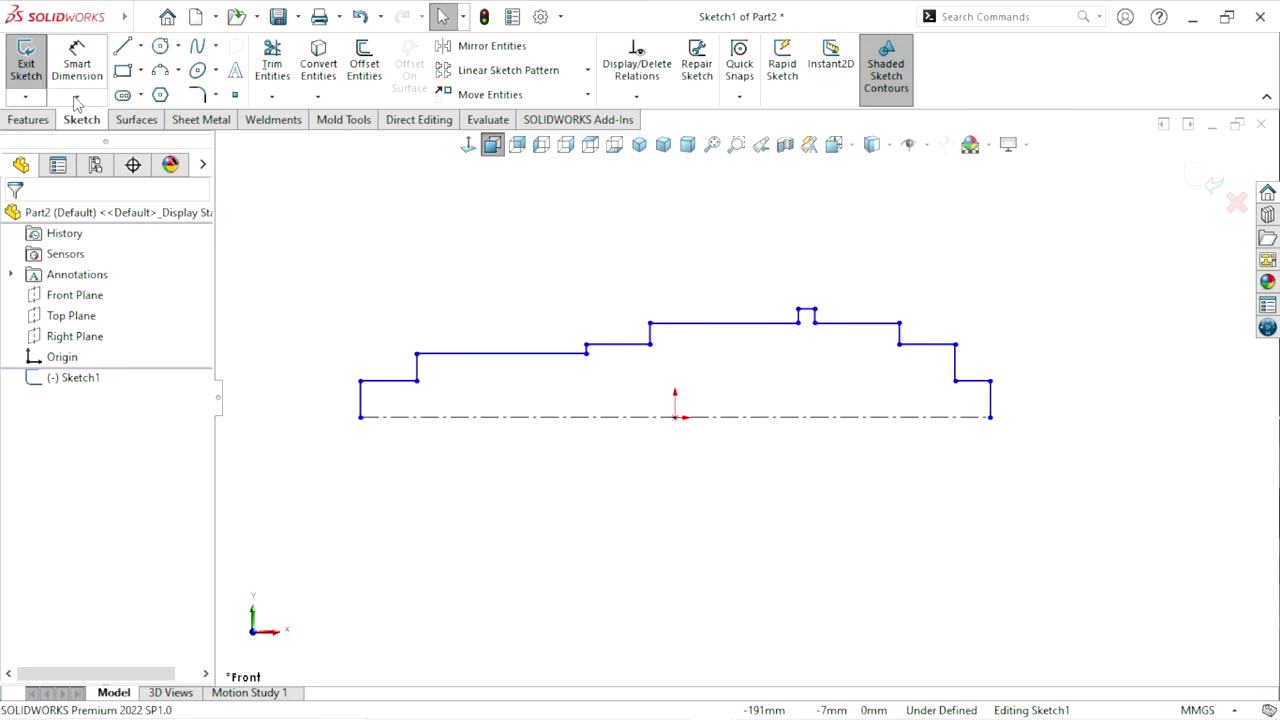
- Dimension the first two step lengths to 25 mm and 100 mm
click(77, 62)
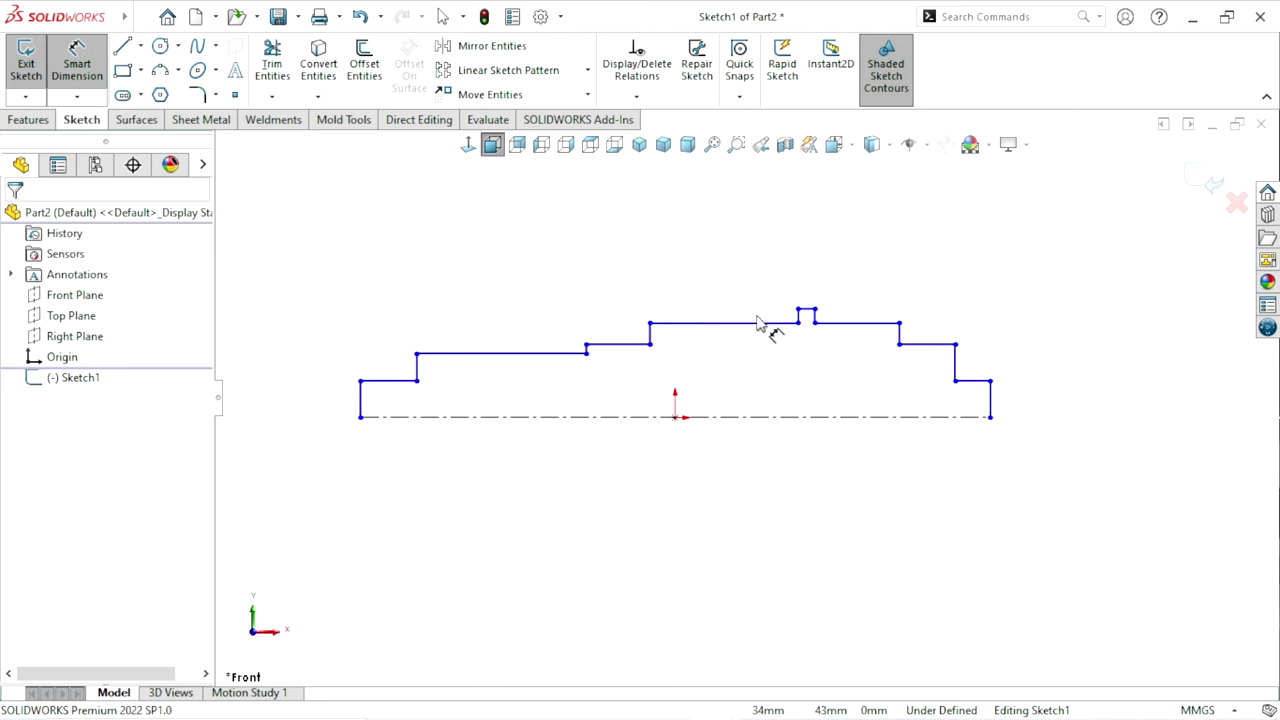
click(386, 390)
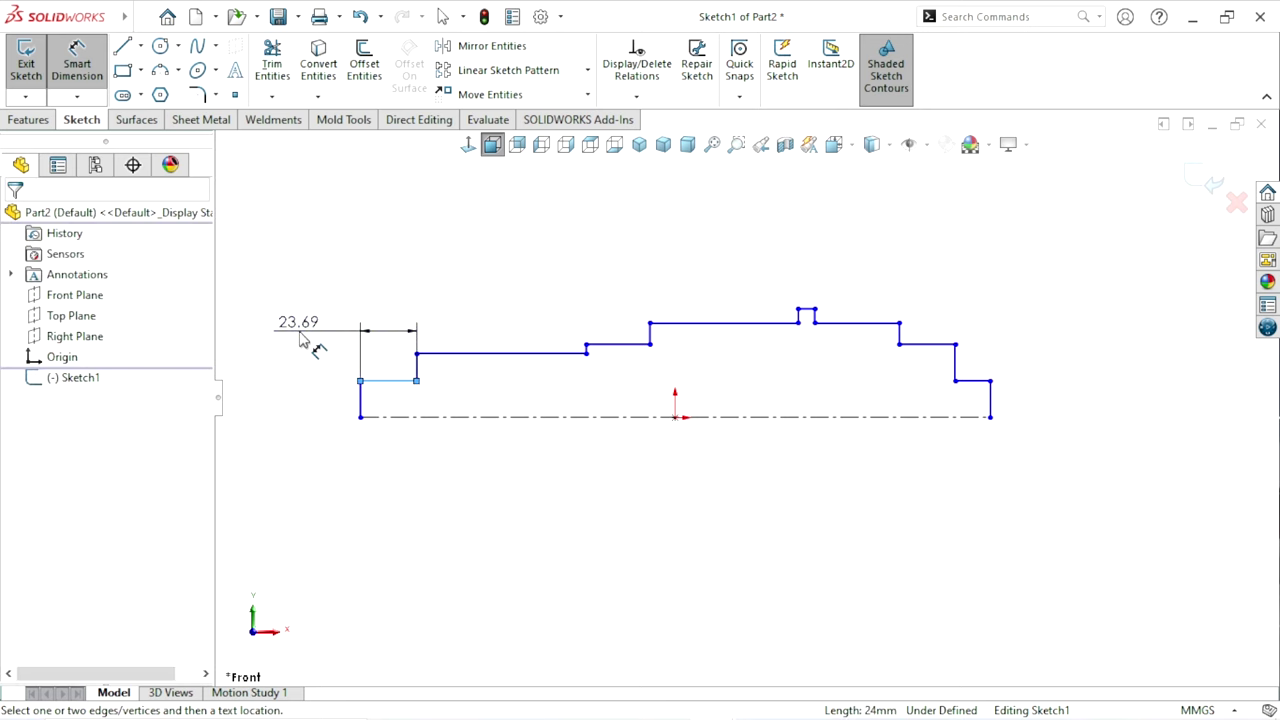
click(304, 342)
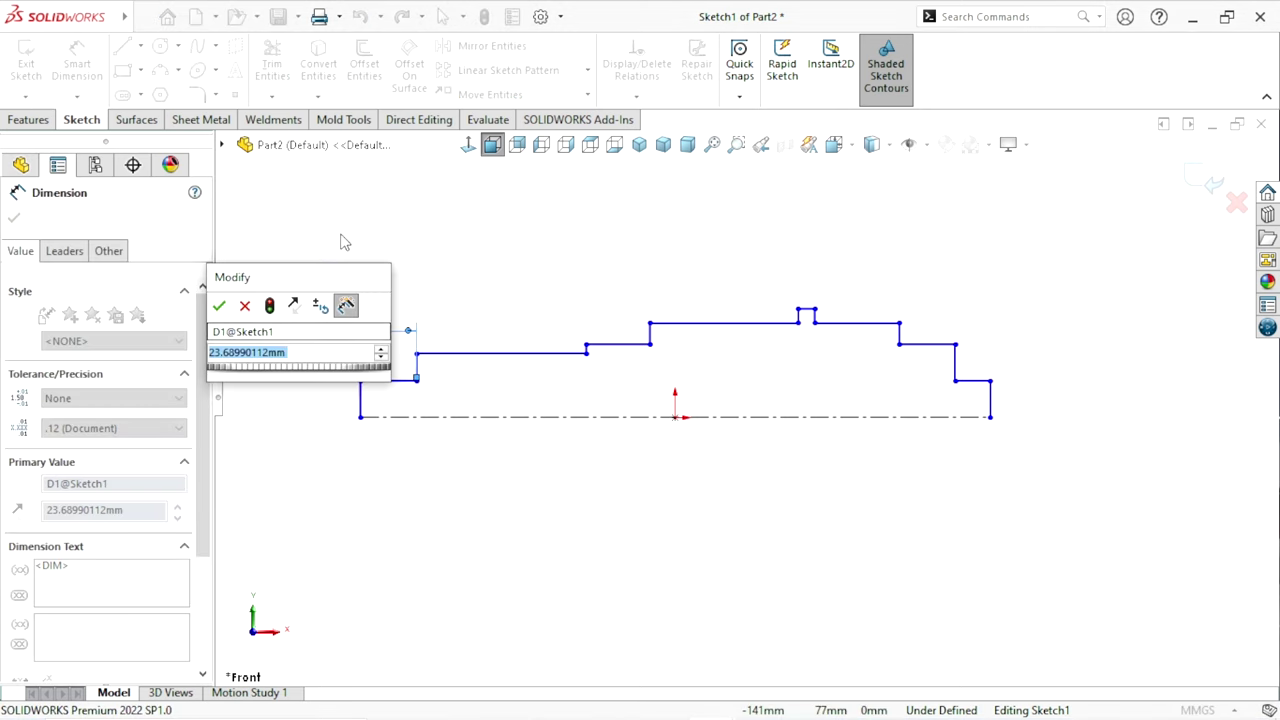
text(25)
click(219, 305)
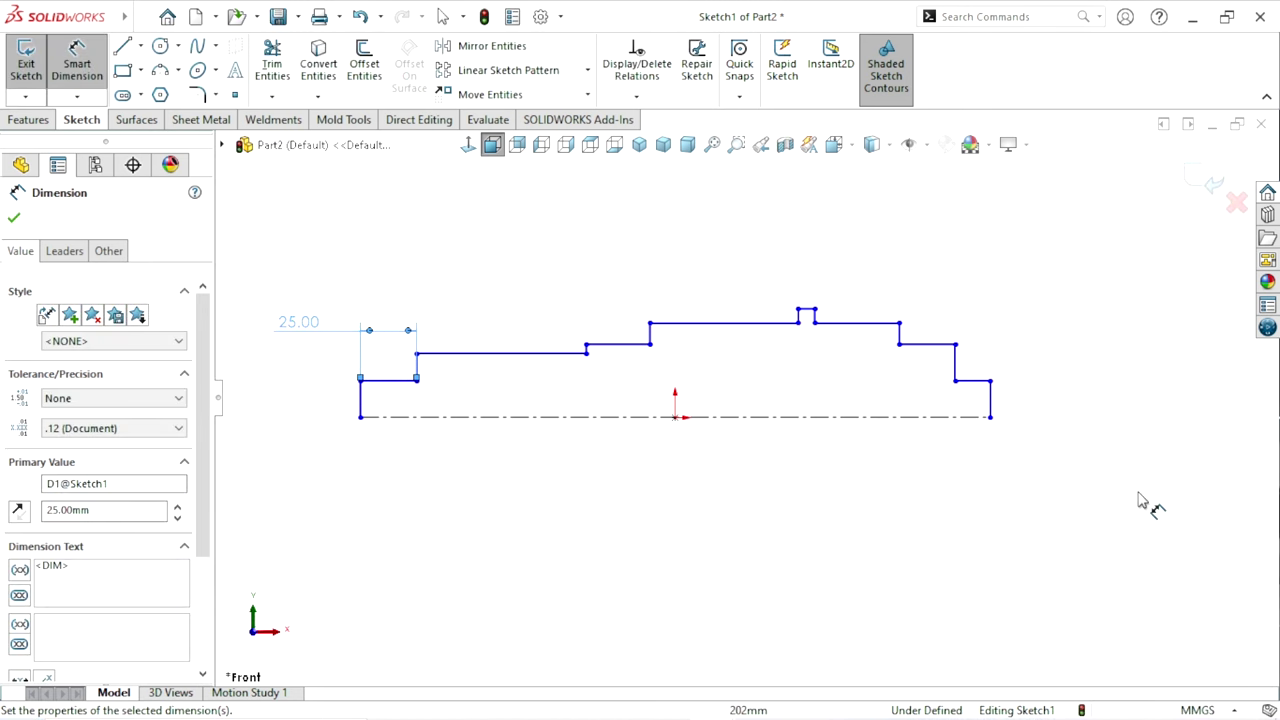
click(512, 366)
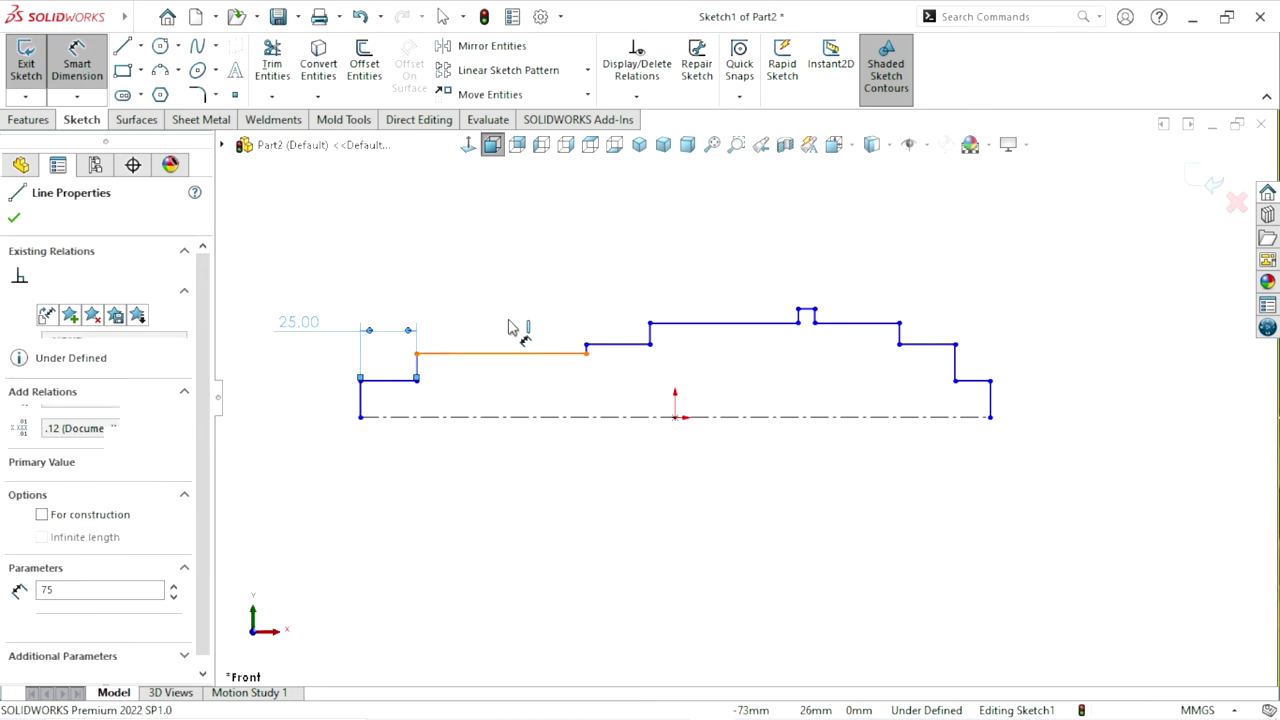
click(500, 314)
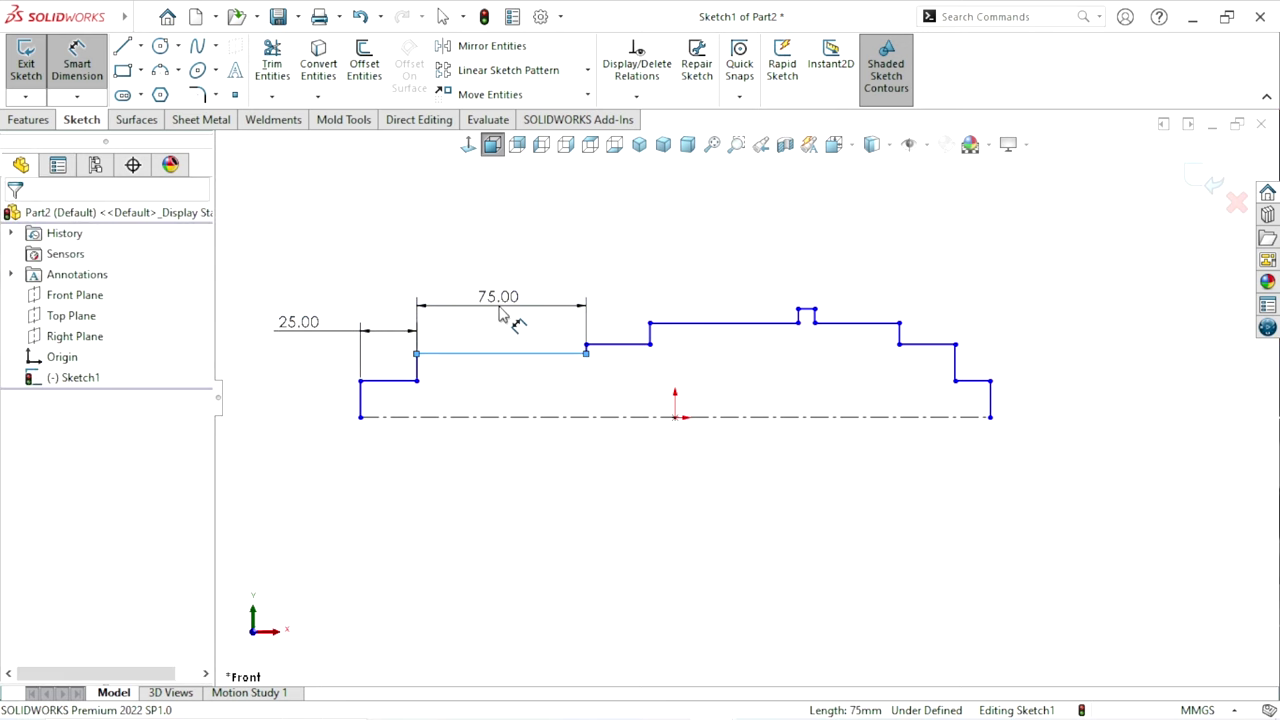
text(100)
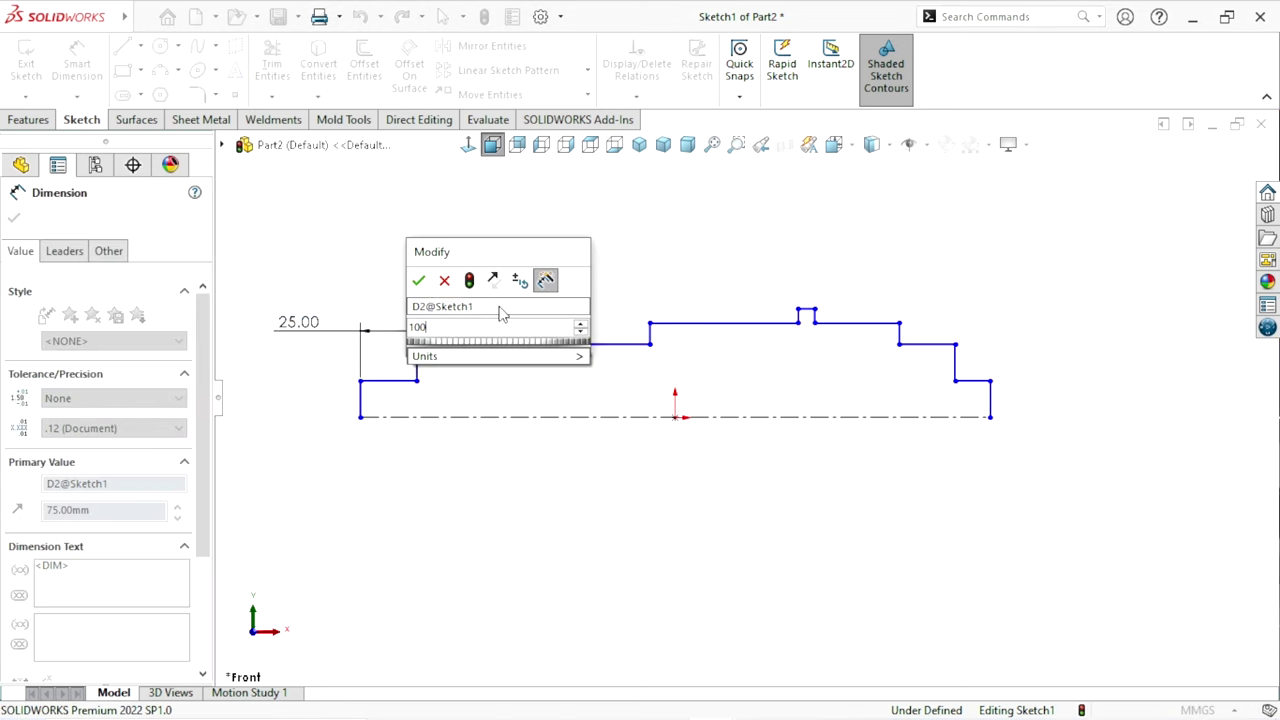
key(Return)
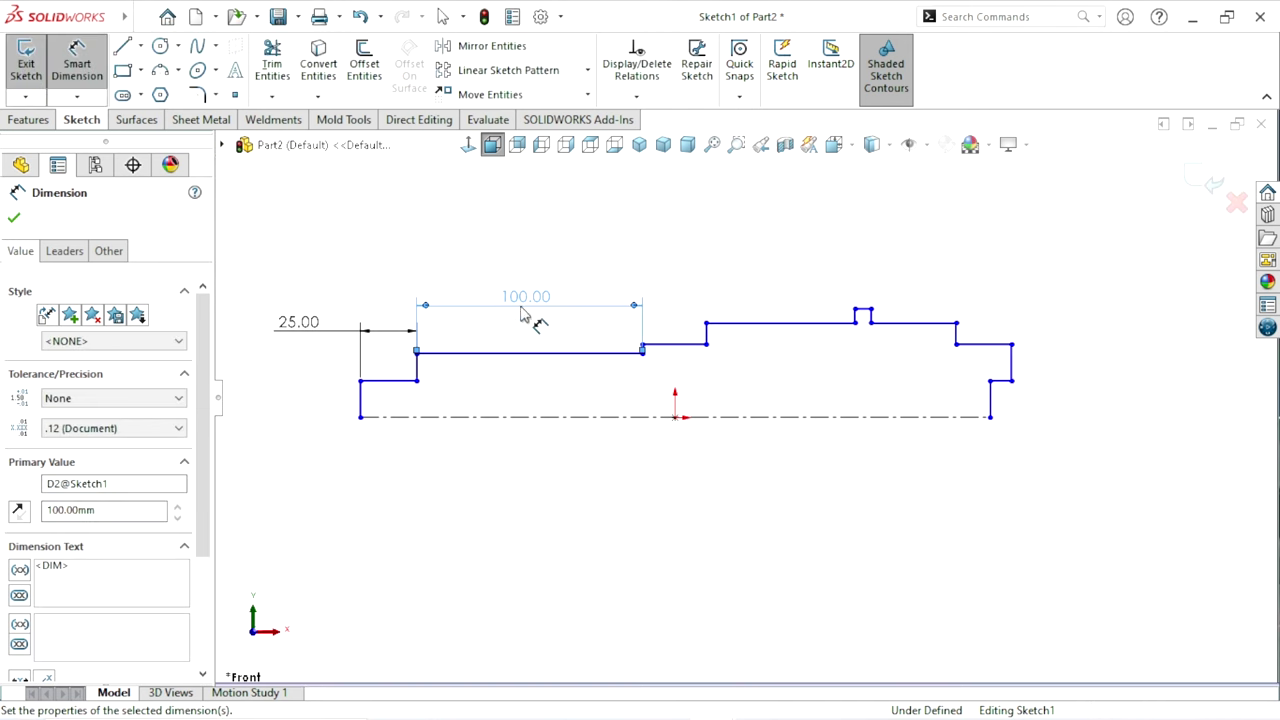
- Dimension the next short step to 28 mm and the long upper edge to 120 mm
click(675, 347)
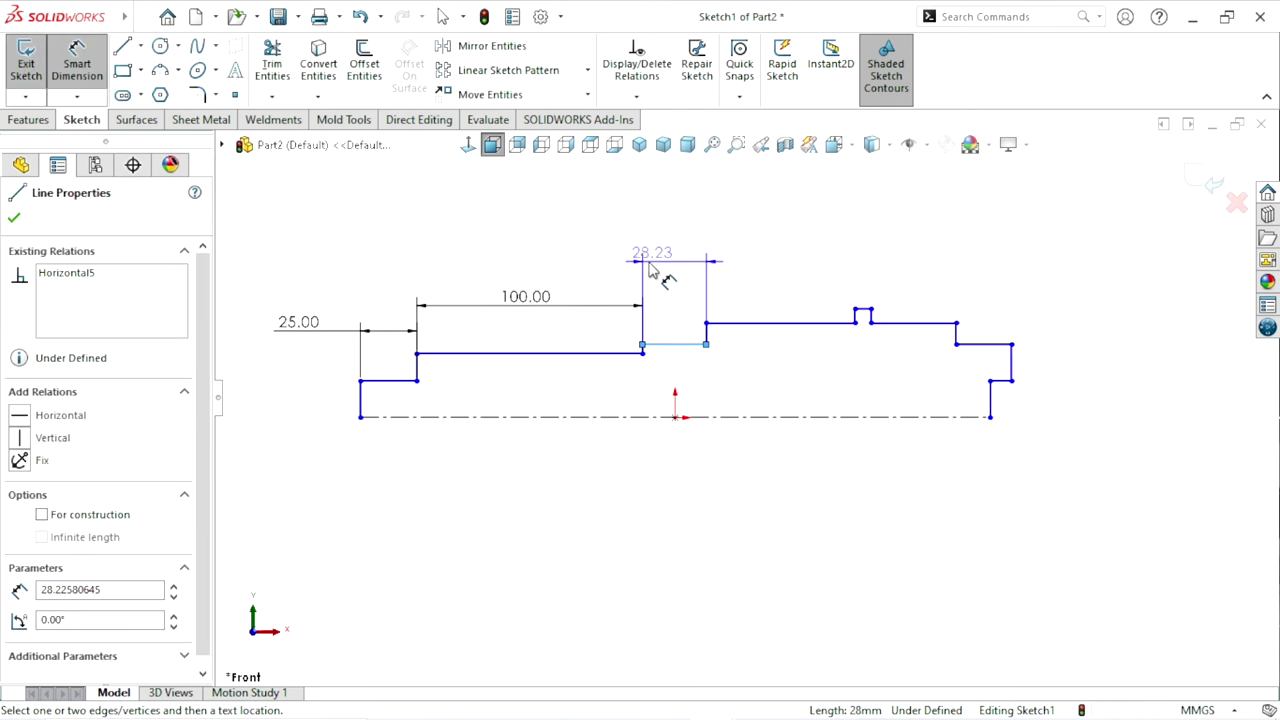
click(650, 268)
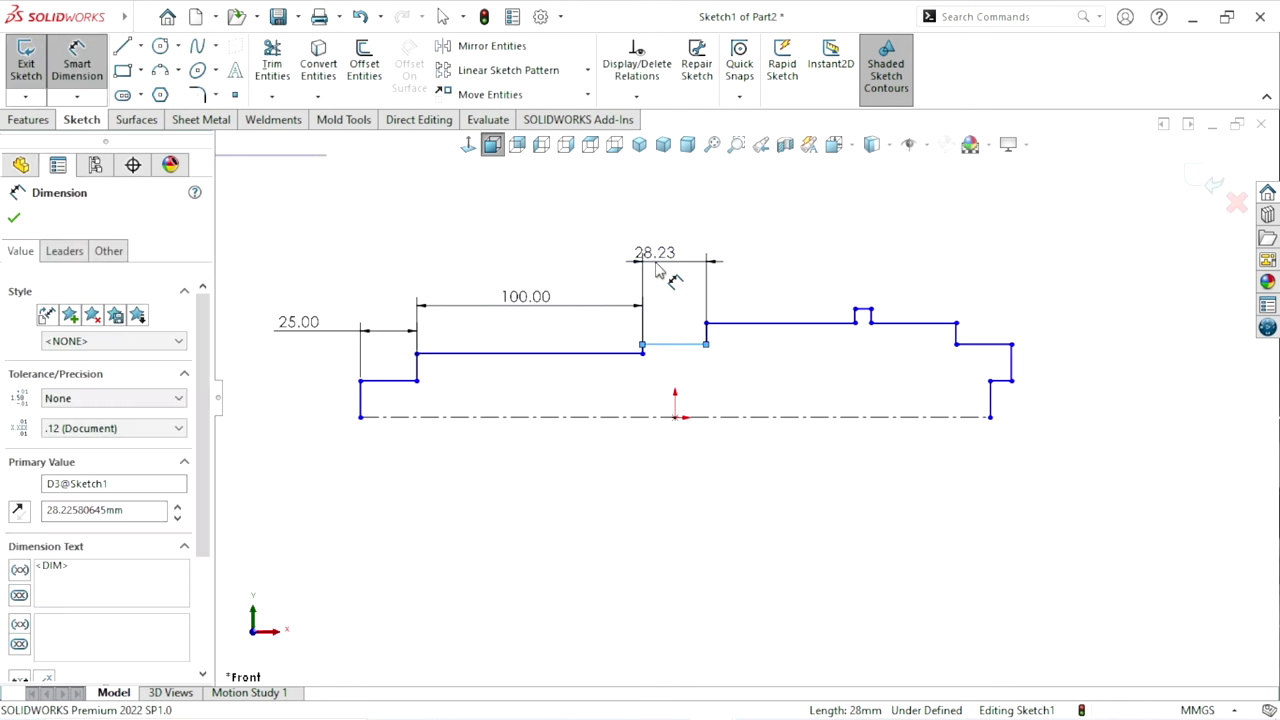
text(28)
key(Return)
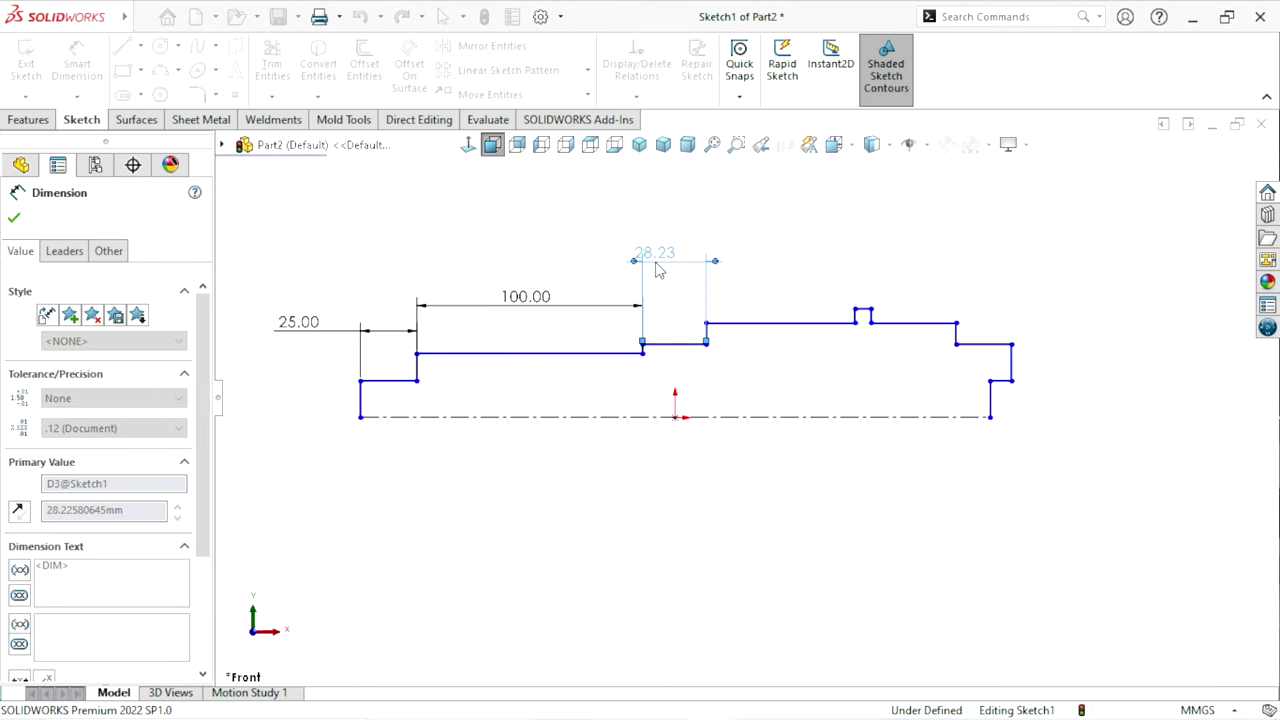
click(790, 322)
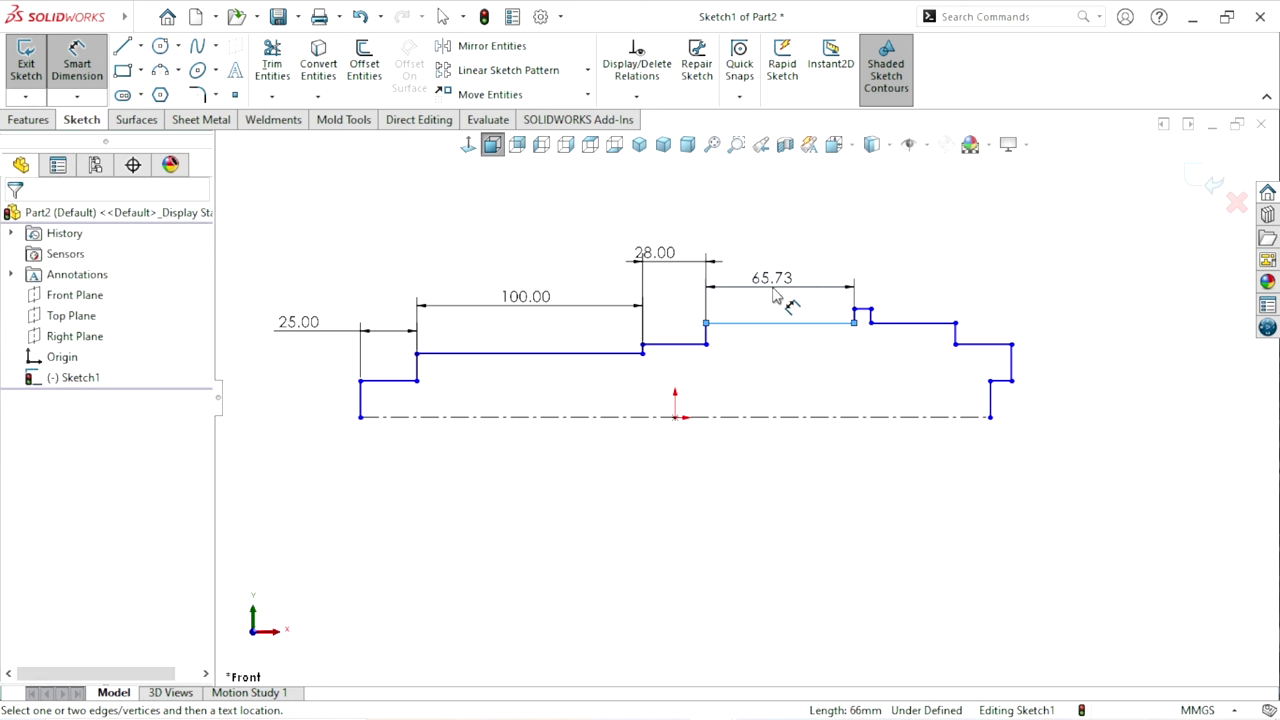
click(775, 293)
text(120)
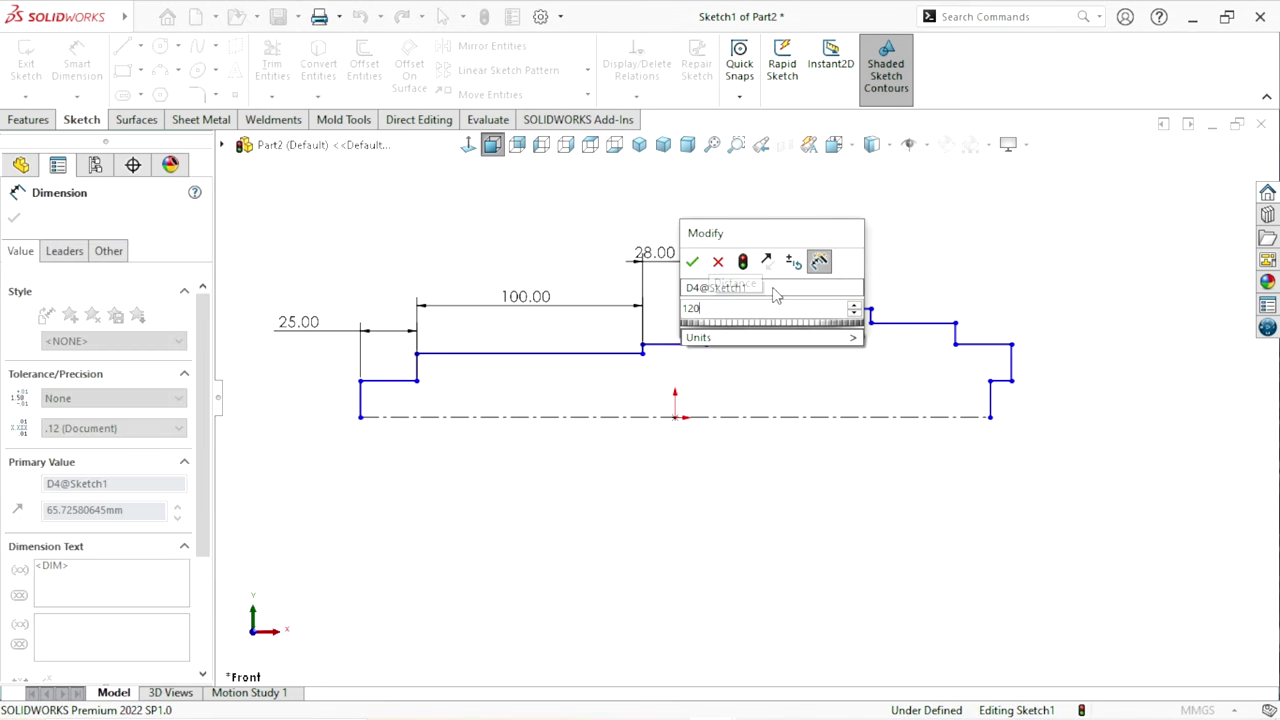
key(Return)
scroll(800, 402, up, 2)
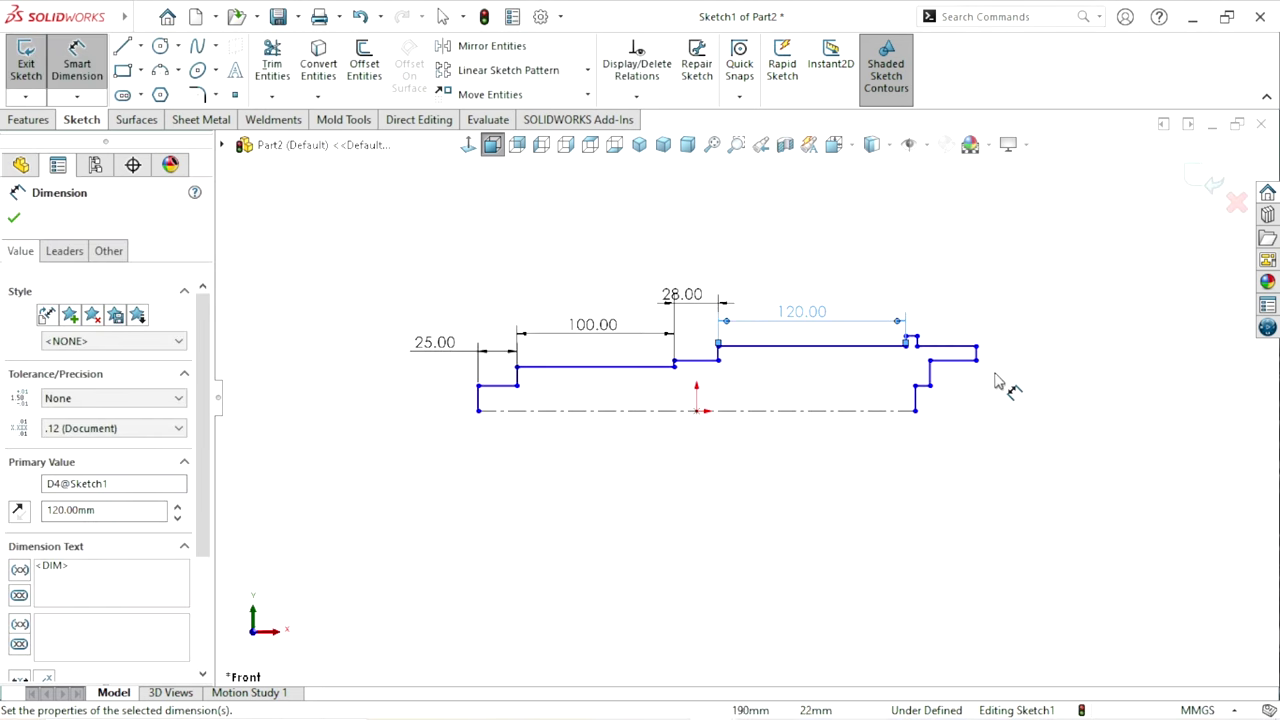
scroll(962, 390, down, 2)
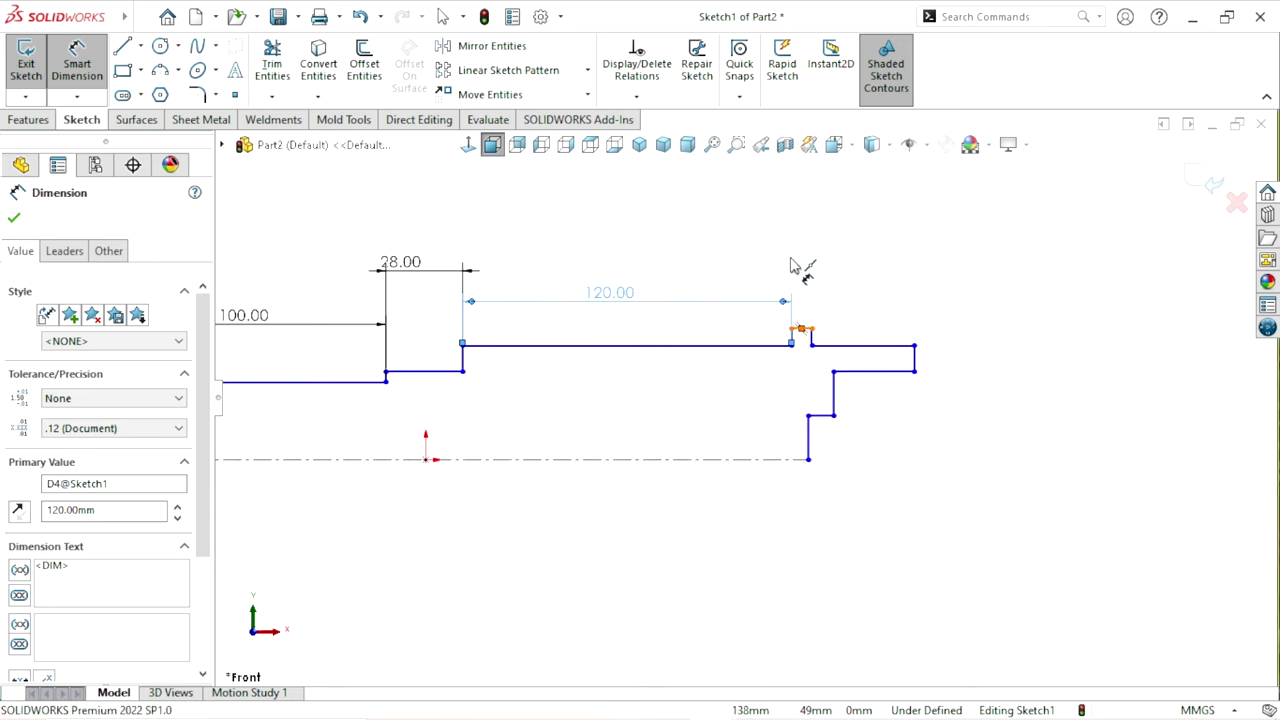
click(815, 280)
scroll(828, 349, down, 3)
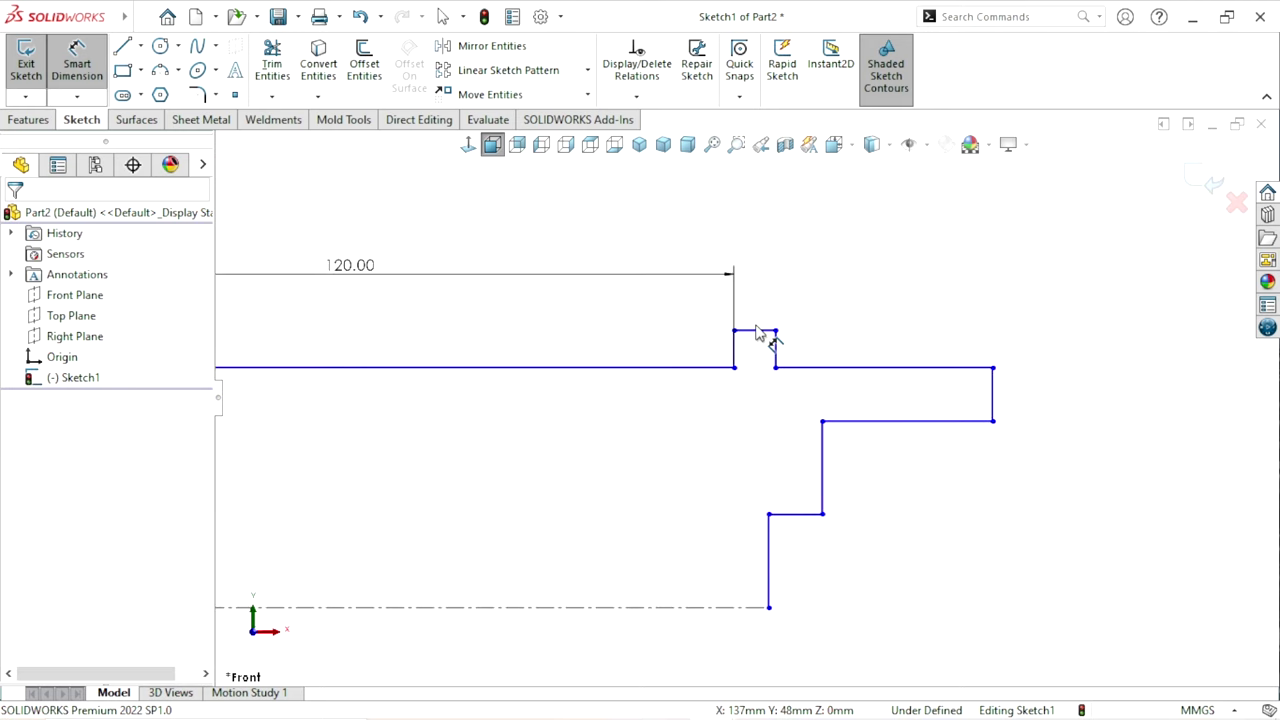
- Dimension the collar groove width to 3 mm and the following step to 38 mm
click(758, 331)
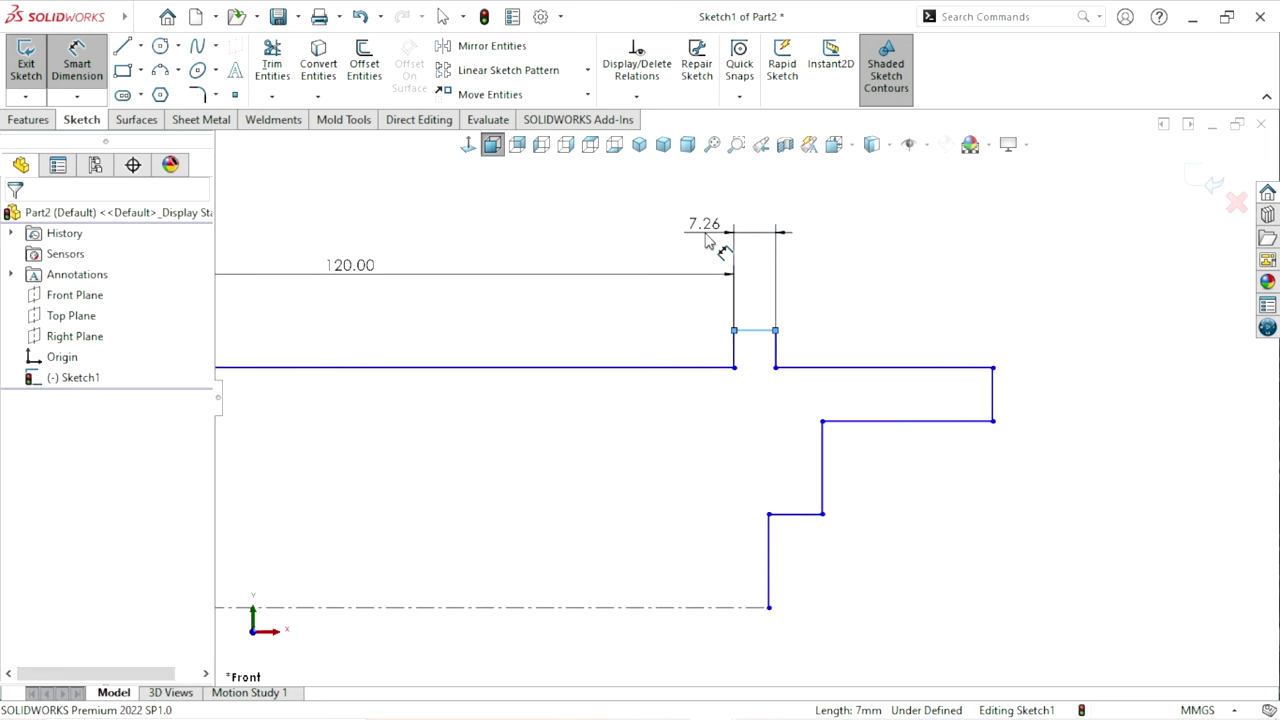
click(706, 240)
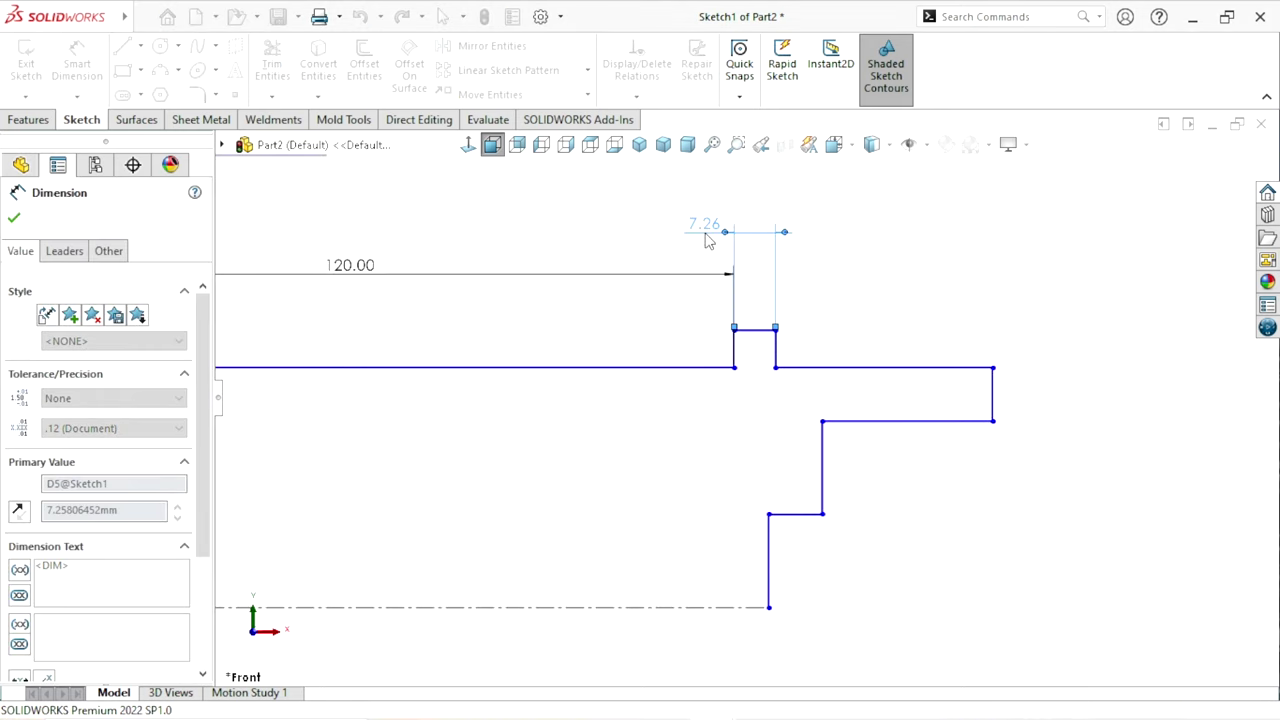
text(3)
key(Return)
scroll(700, 537, up, 2)
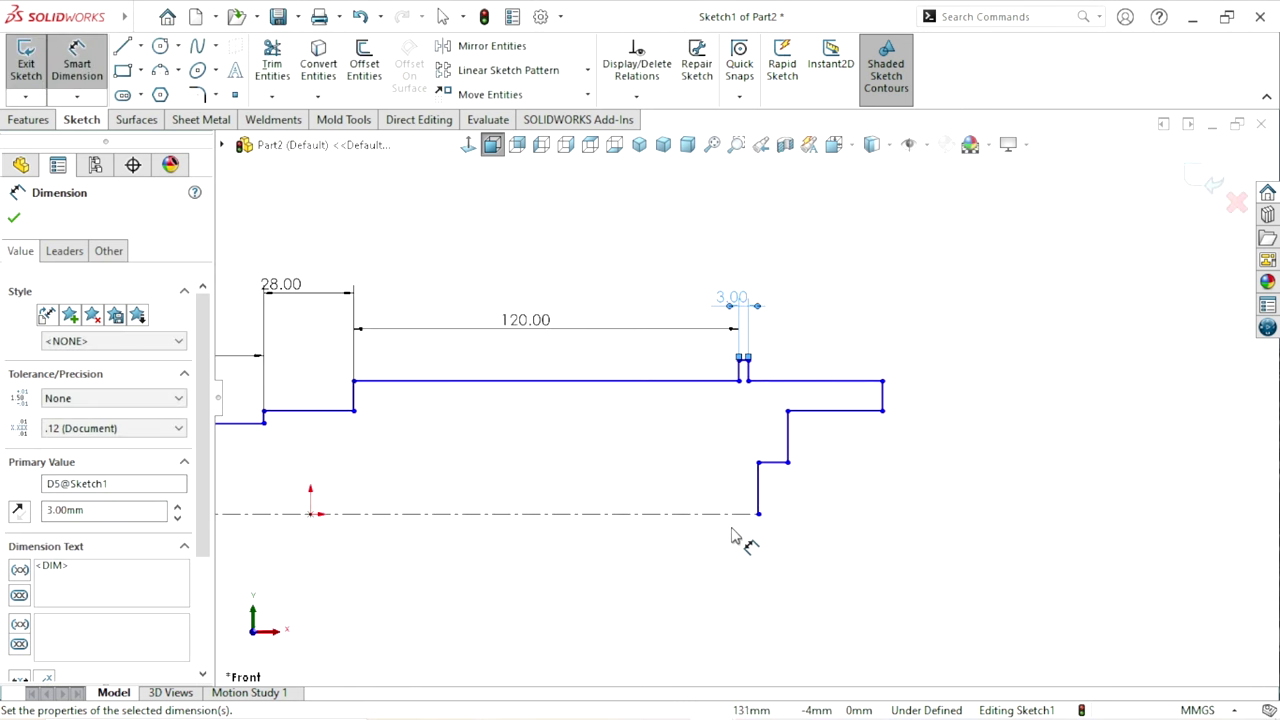
click(782, 382)
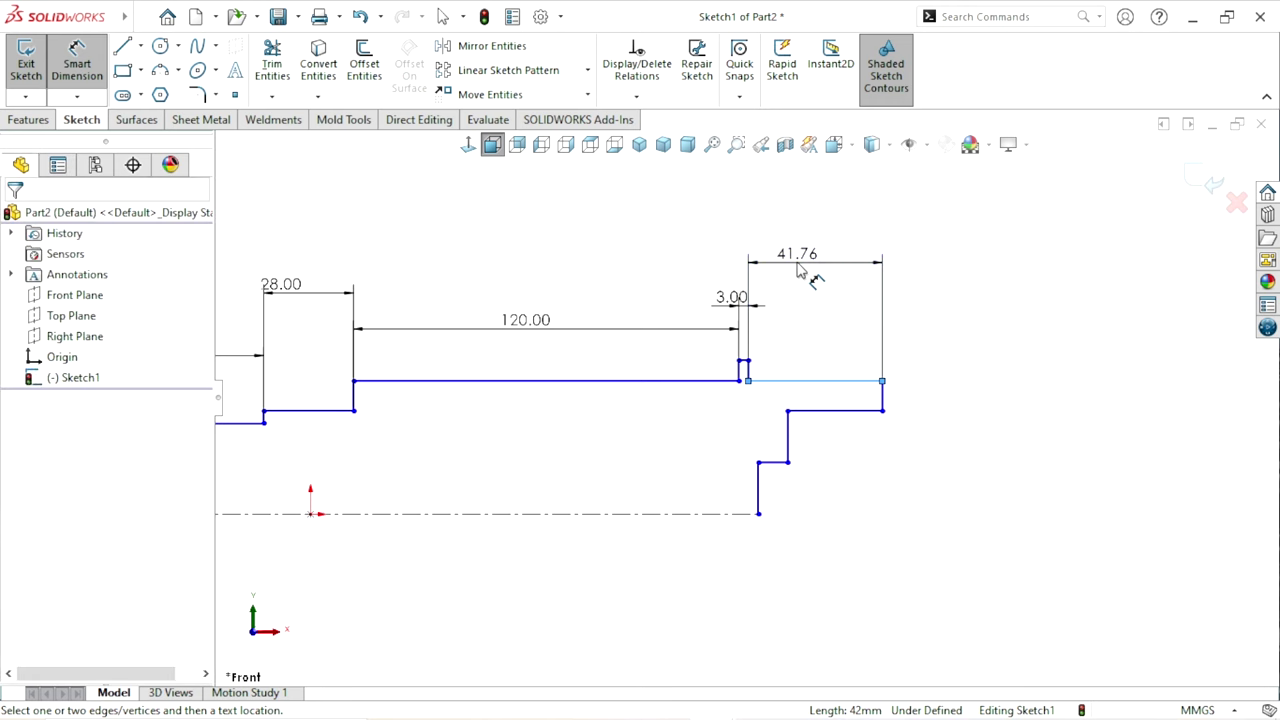
click(800, 270)
text(38)
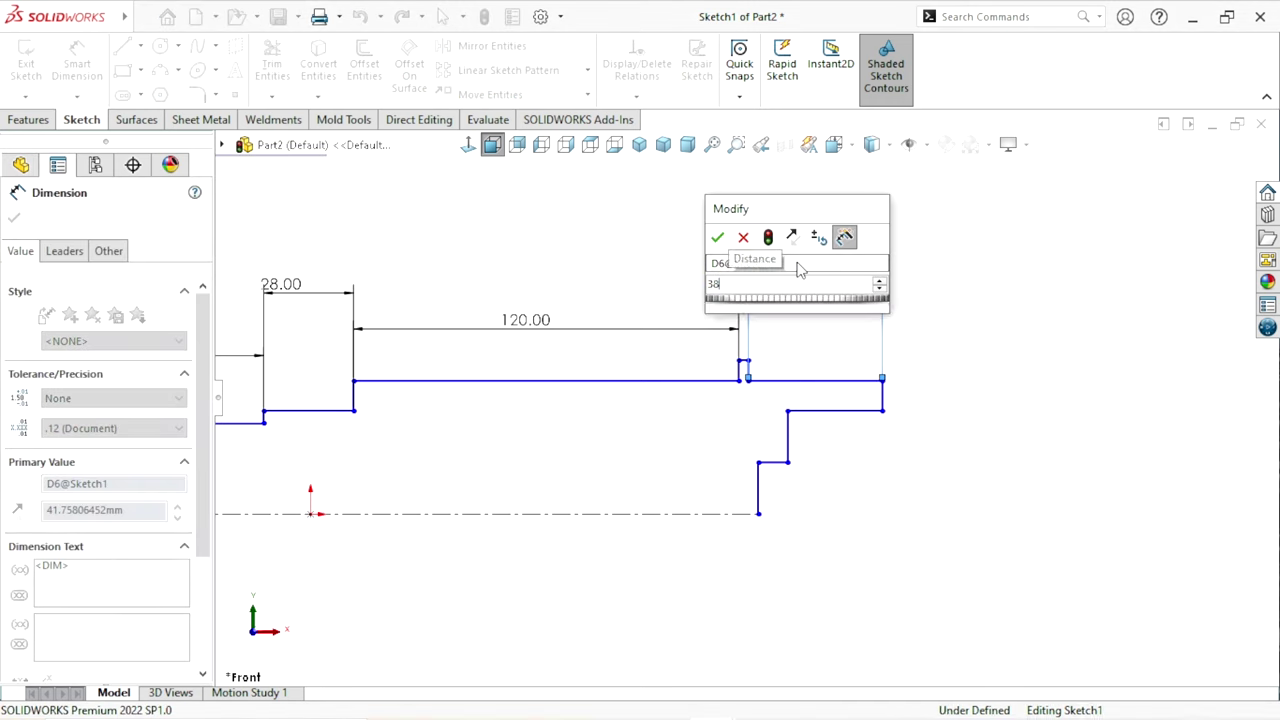
key(Return)
click(940, 510)
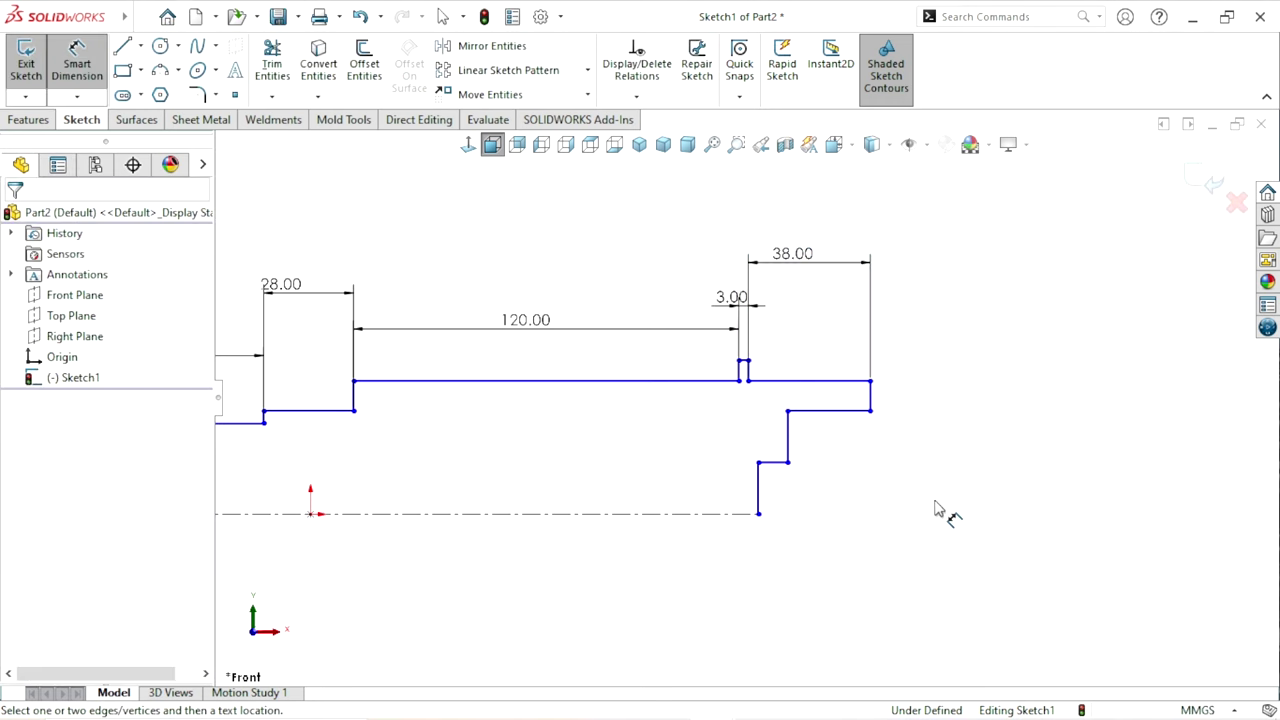
scroll(900, 505, up, 3)
scroll(820, 482, down, 2)
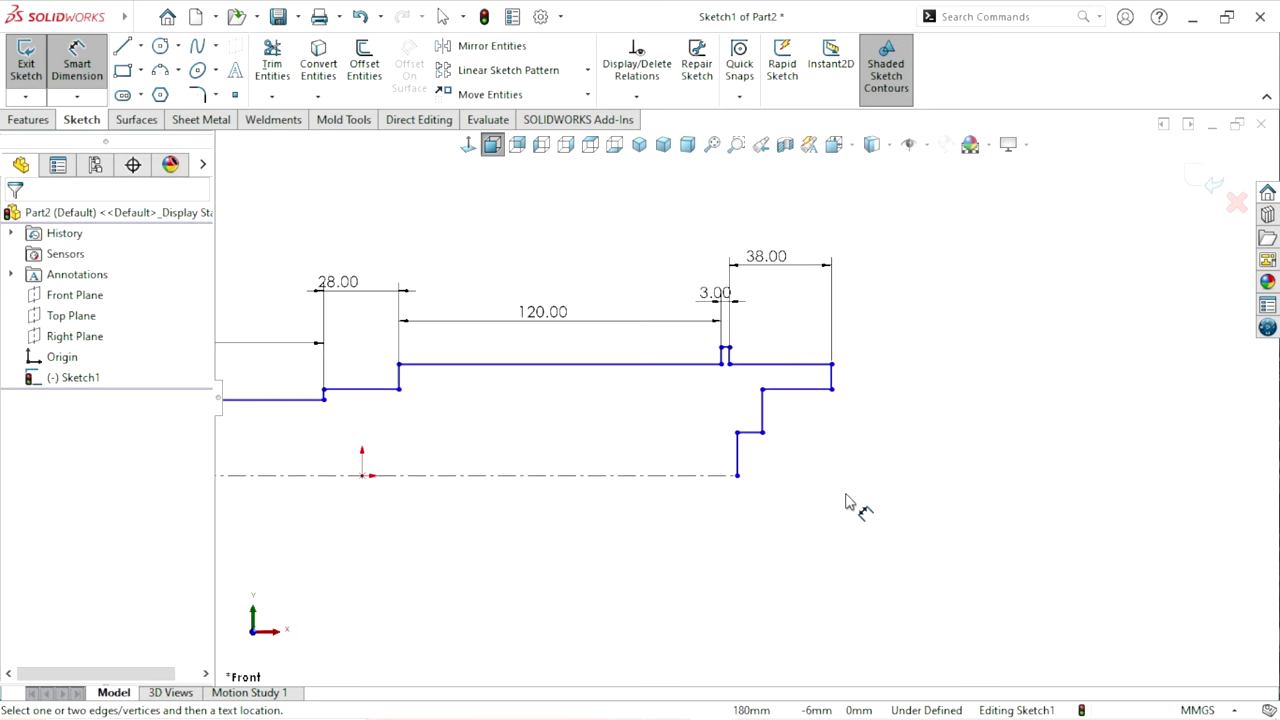
- Drag the shaft's end point and lower step corner to the right to lengthen the end
key(Escape)
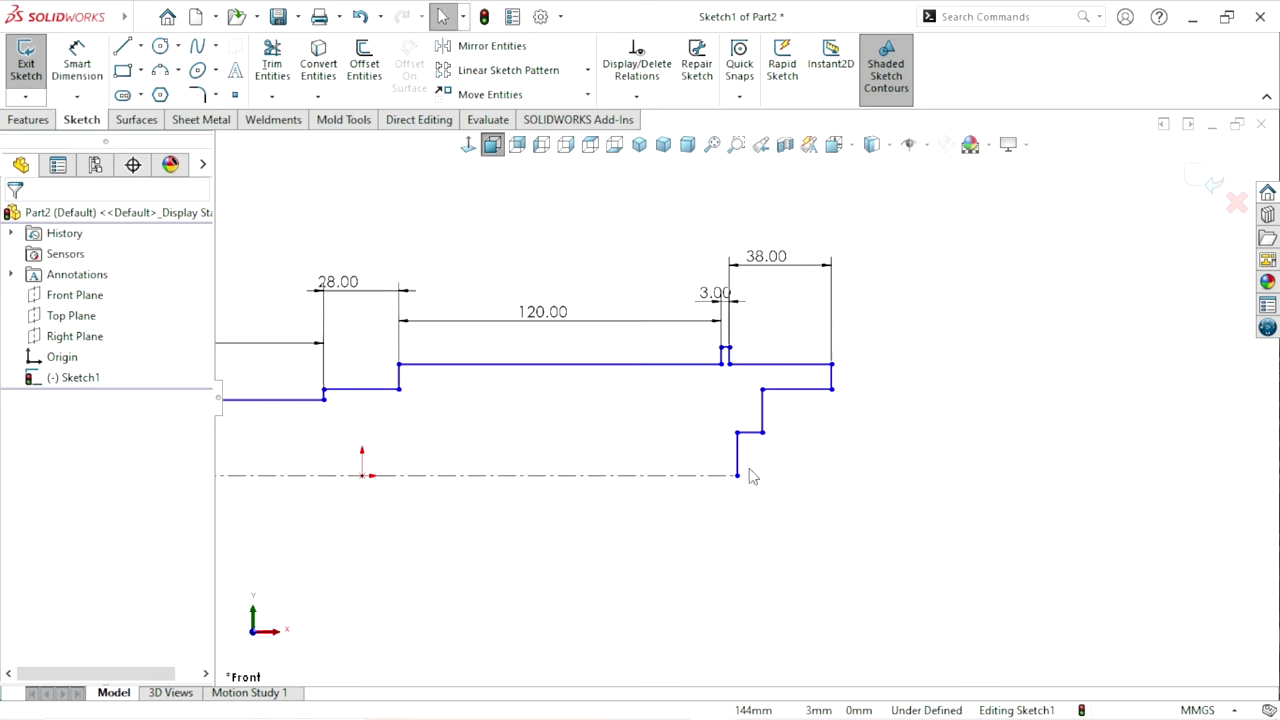
drag(737, 475, 964, 476)
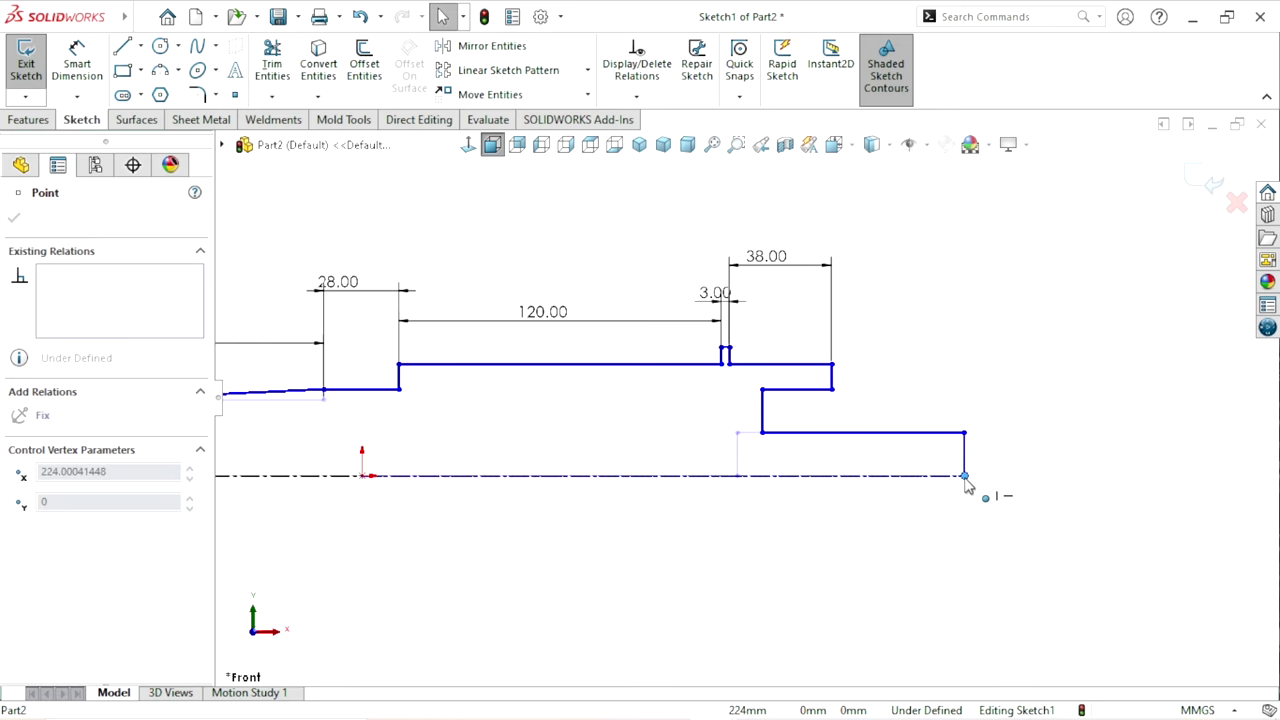
drag(764, 433, 903, 425)
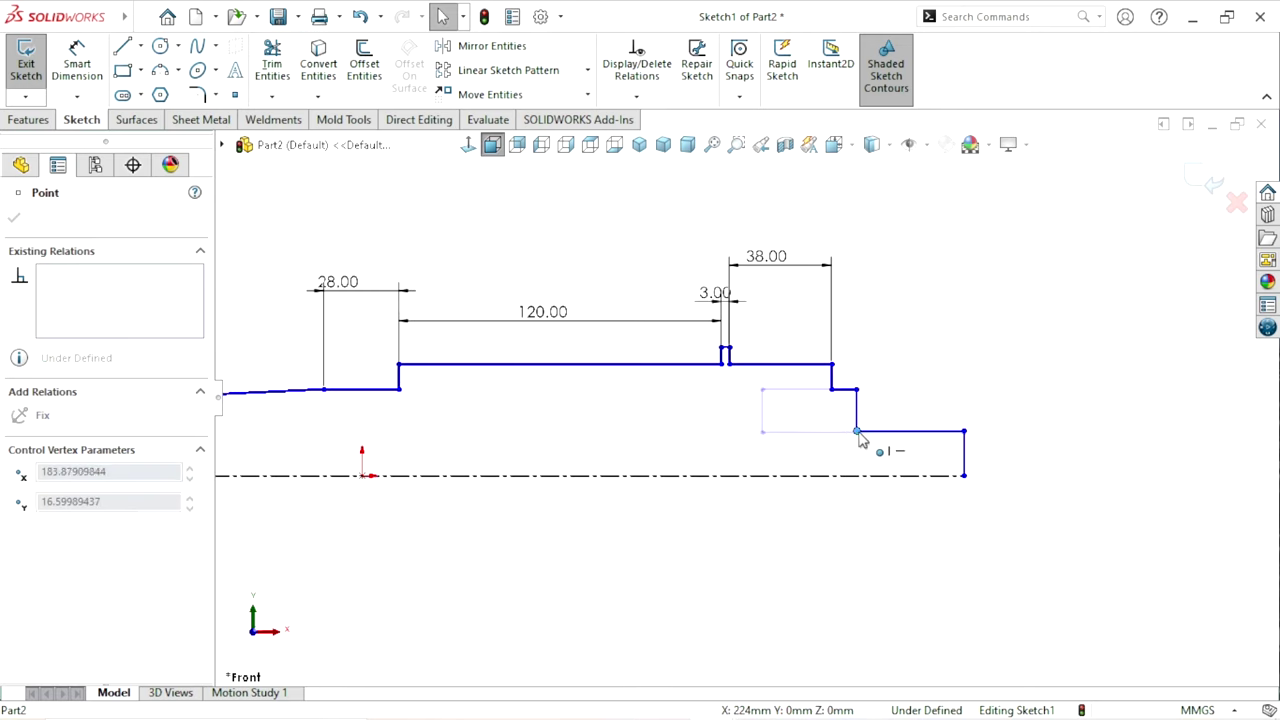
click(1000, 530)
scroll(850, 518, up, 1)
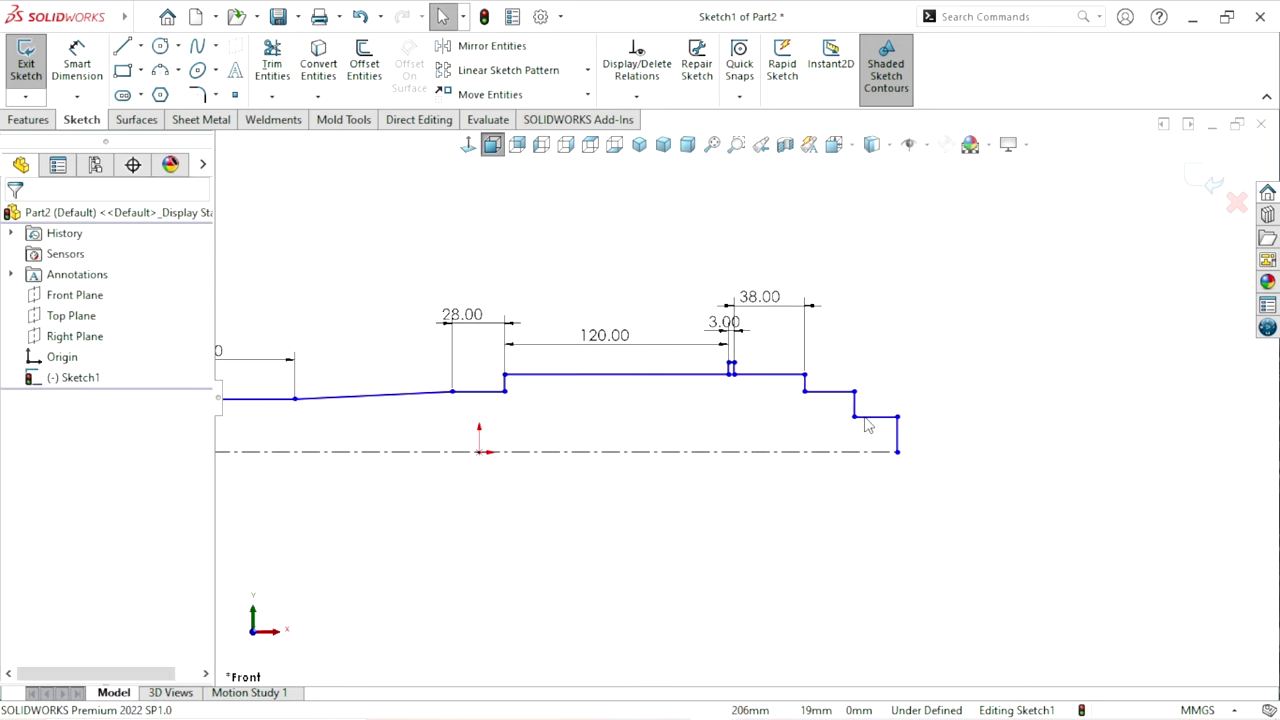
scroll(860, 515, up, 1)
- Dimension the last two right-hand steps to 35 mm and 25 mm
click(77, 62)
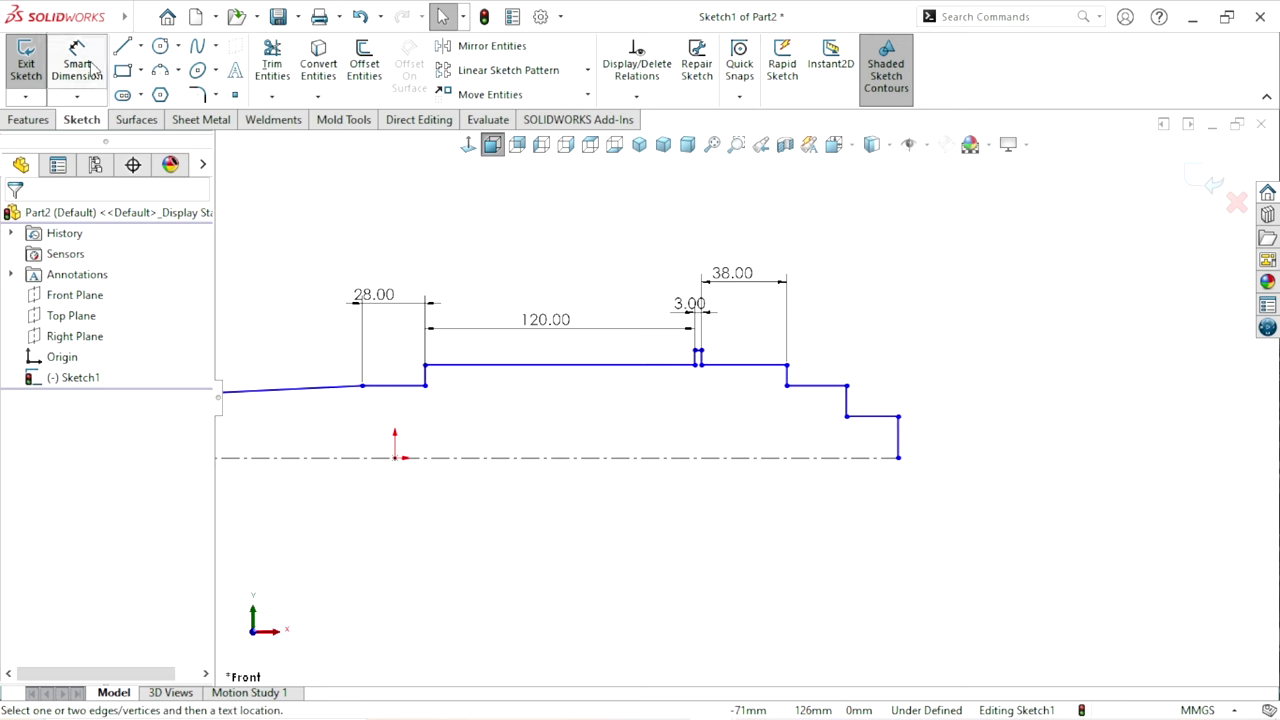
click(820, 390)
click(815, 335)
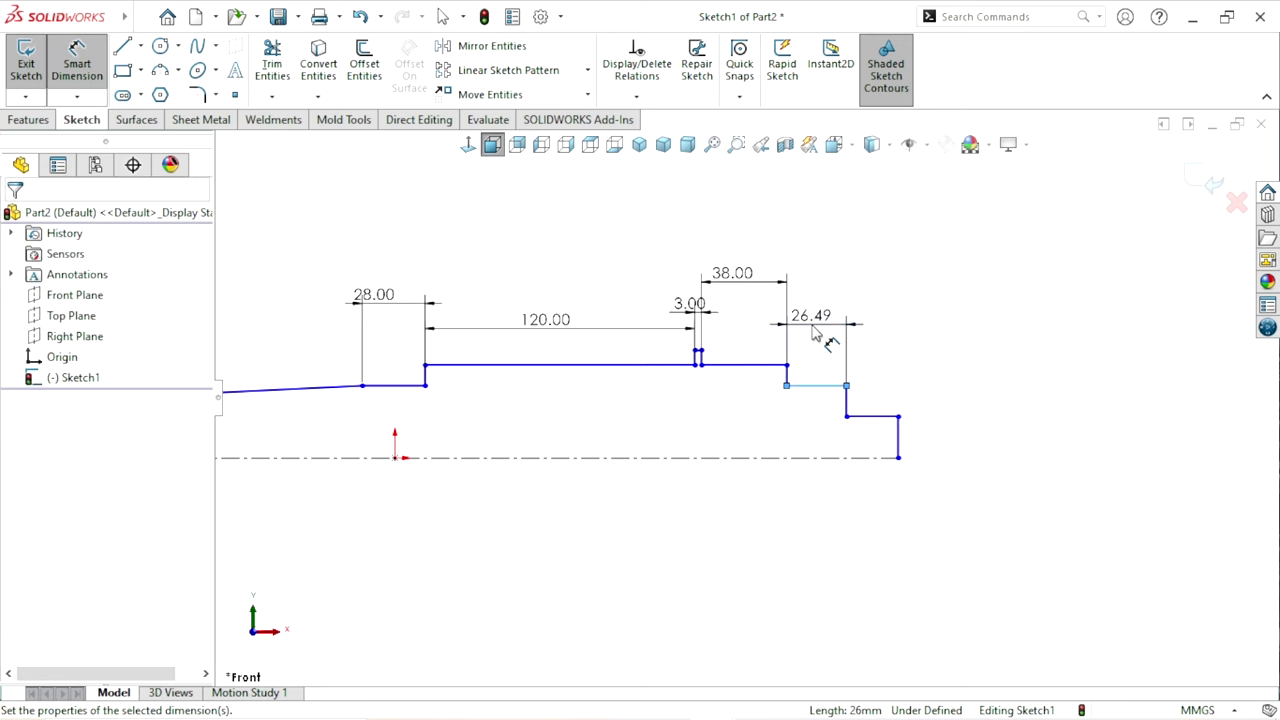
text(35)
key(Return)
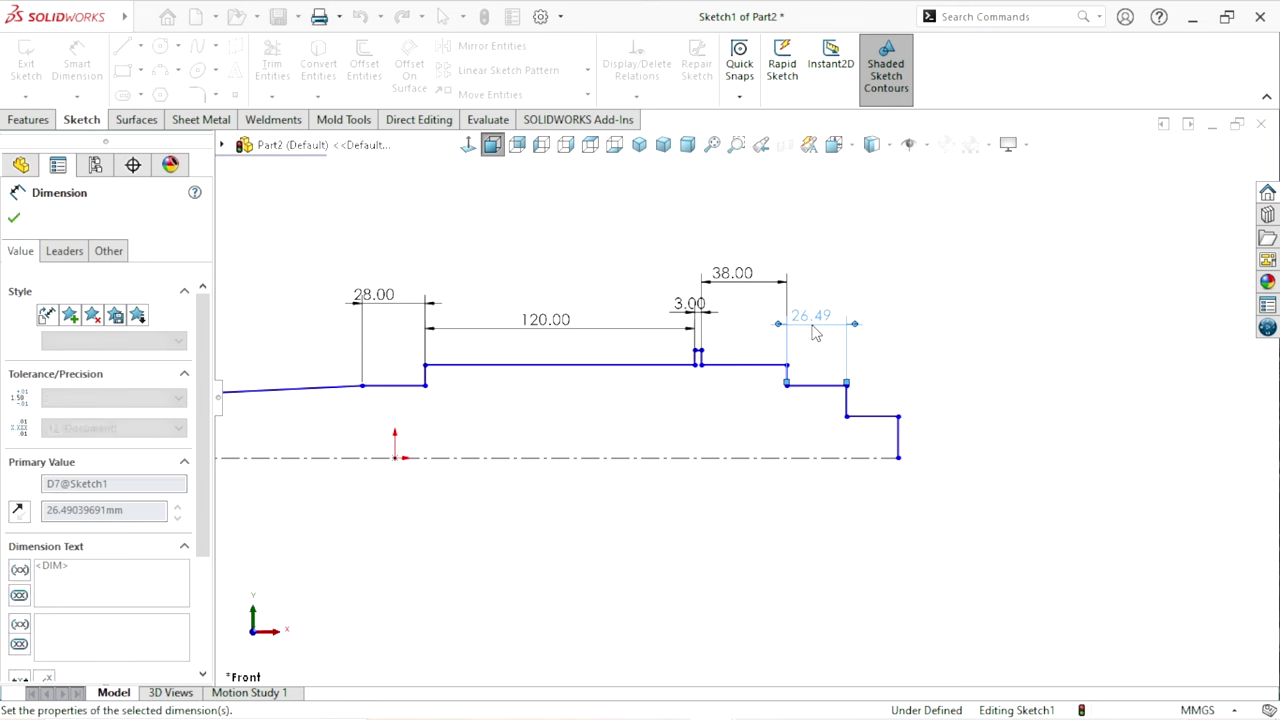
click(880, 422)
click(925, 371)
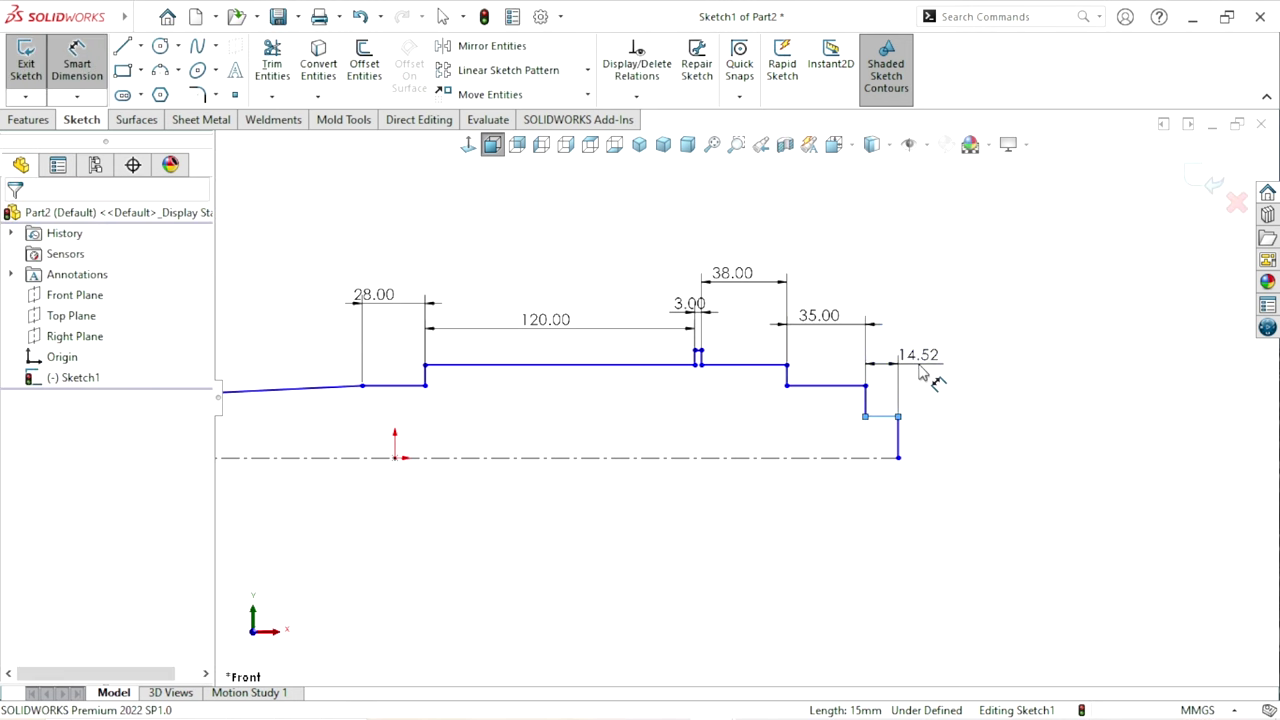
text(25)
key(Return)
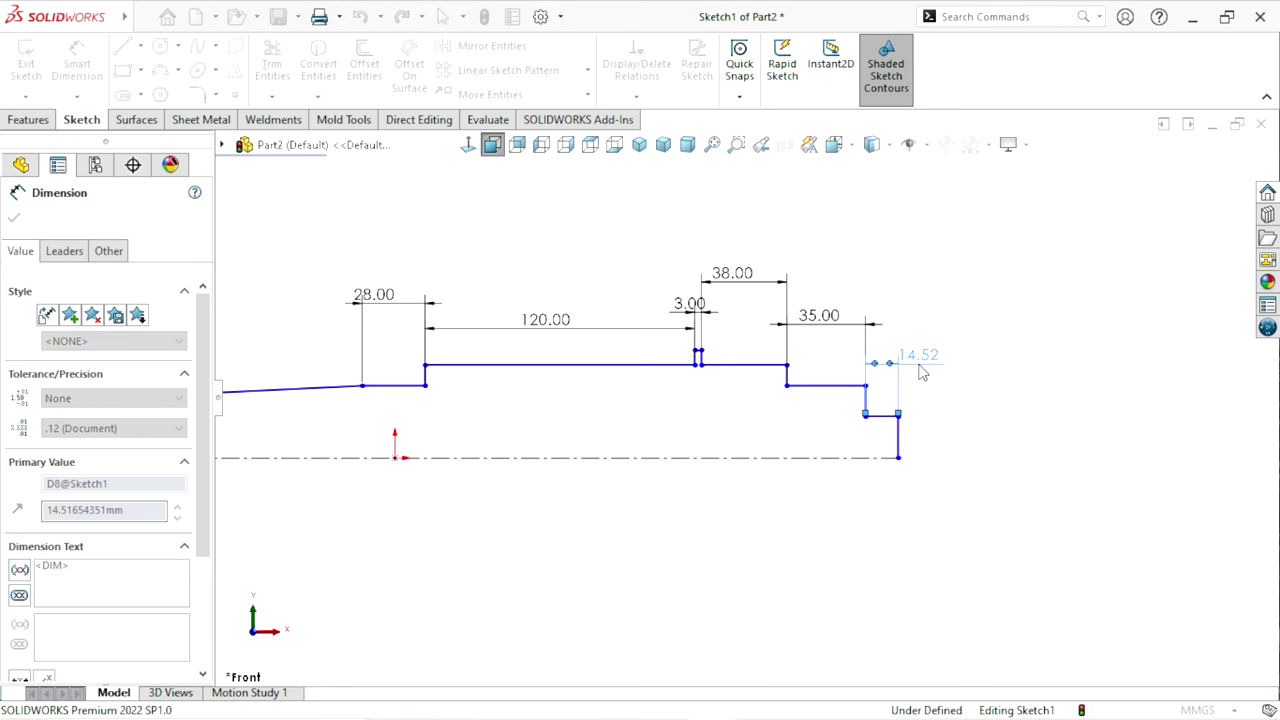
scroll(600, 485, up, 3)
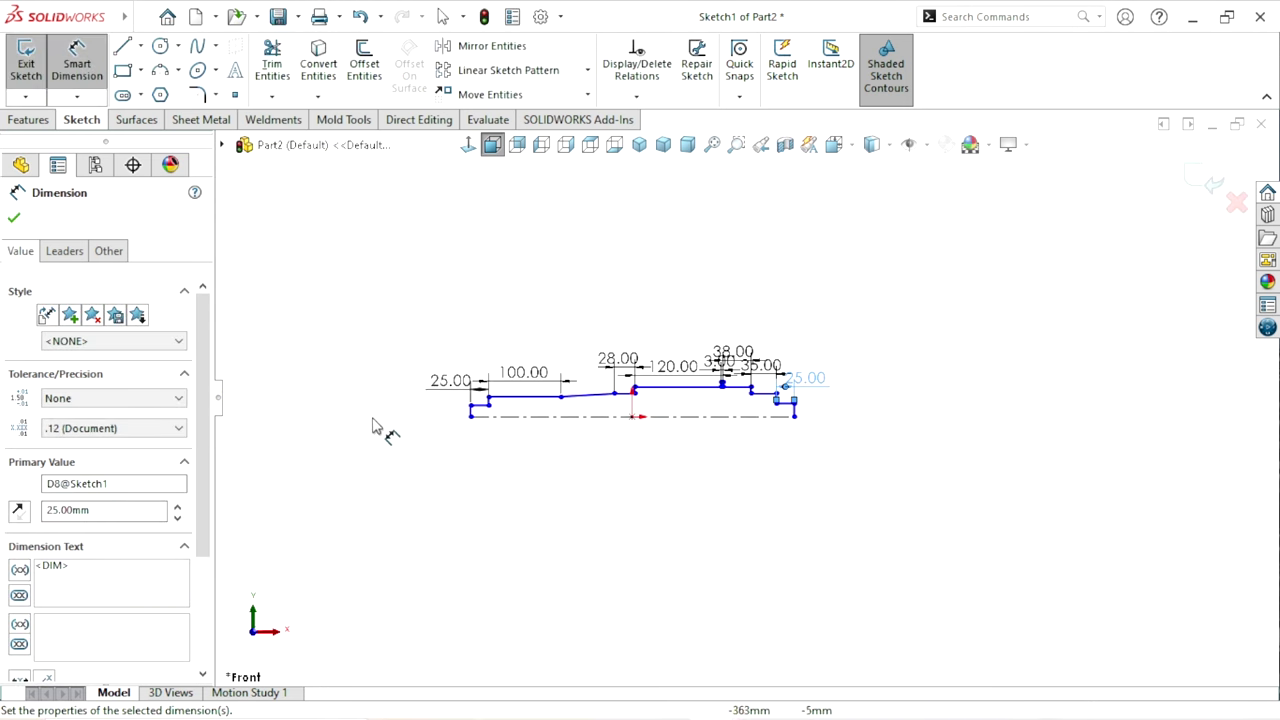
scroll(590, 422, down, 1)
scroll(600, 420, down, 1)
scroll(680, 450, down, 1)
key(Escape)
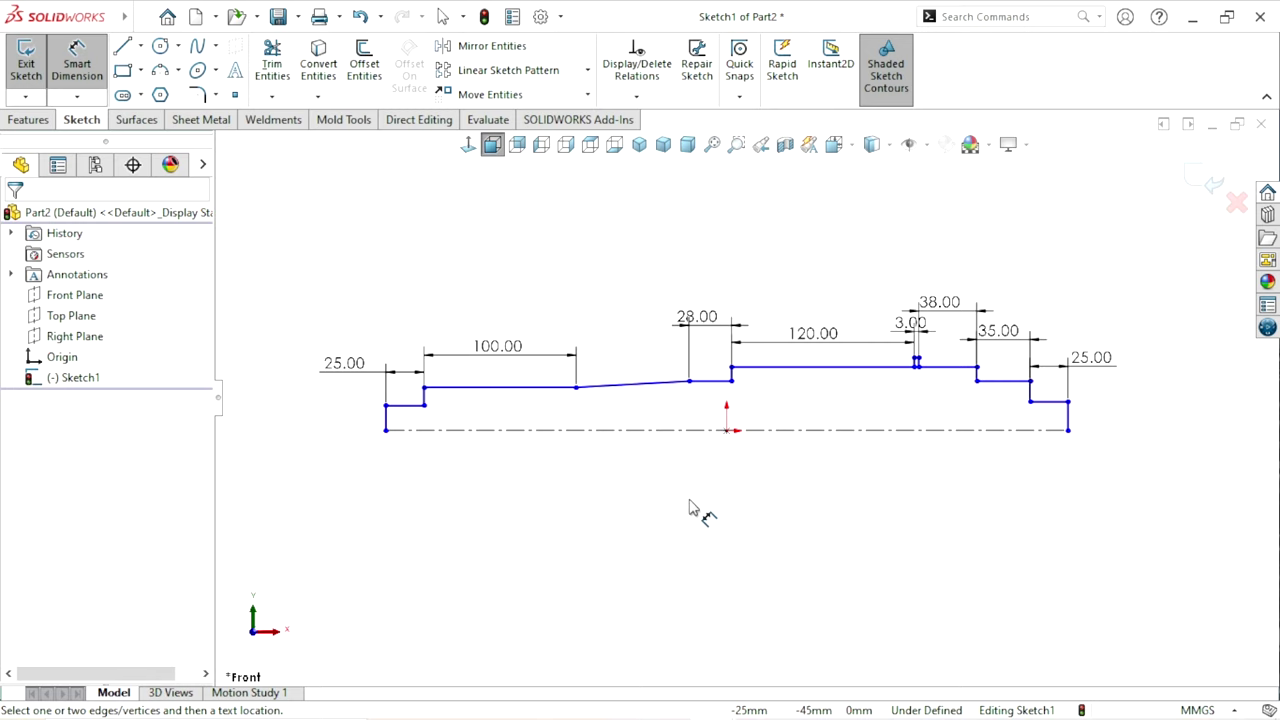
scroll(671, 400, up, 1)
scroll(680, 480, down, 2)
- Make the sloped profile line horizontal
key(Escape)
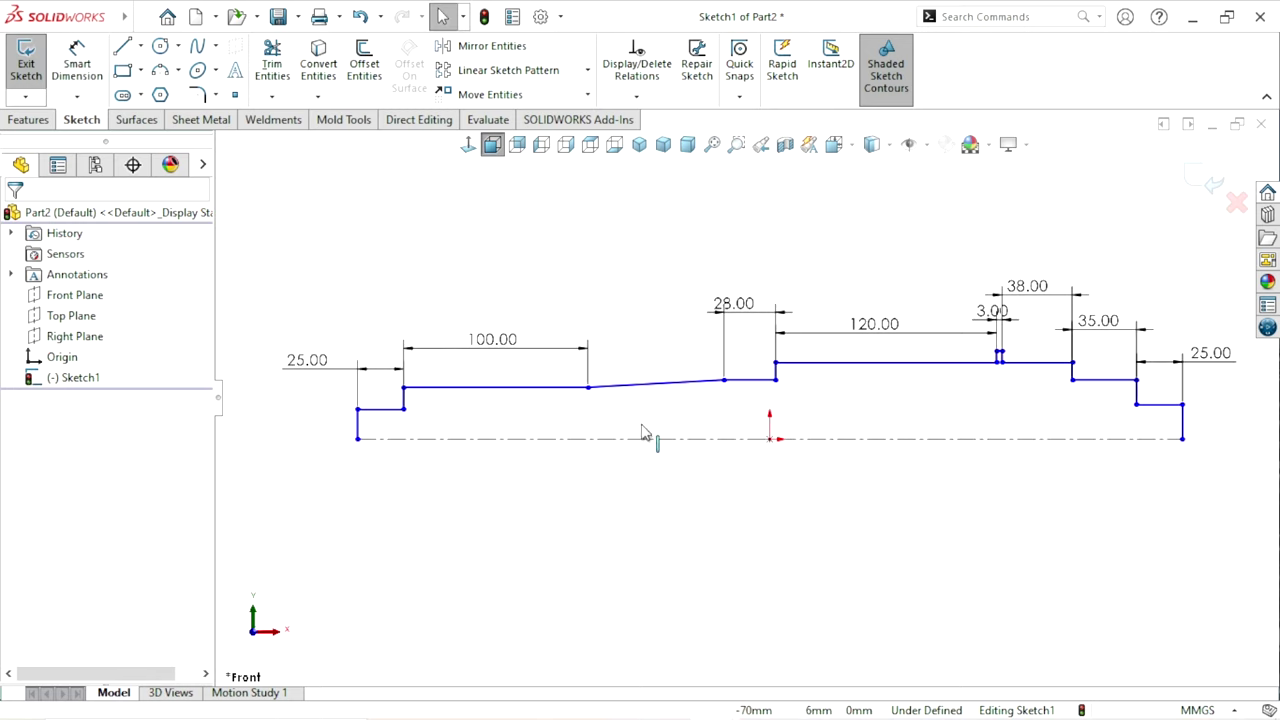
click(640, 396)
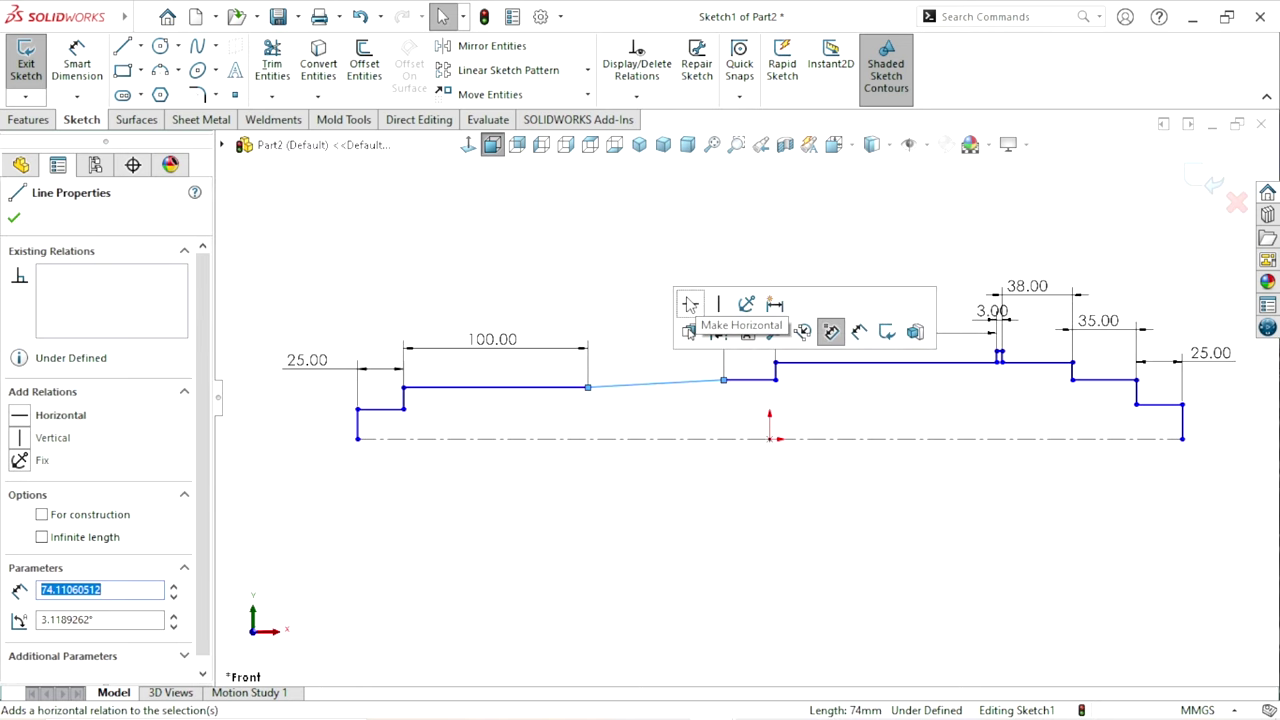
click(686, 303)
click(740, 405)
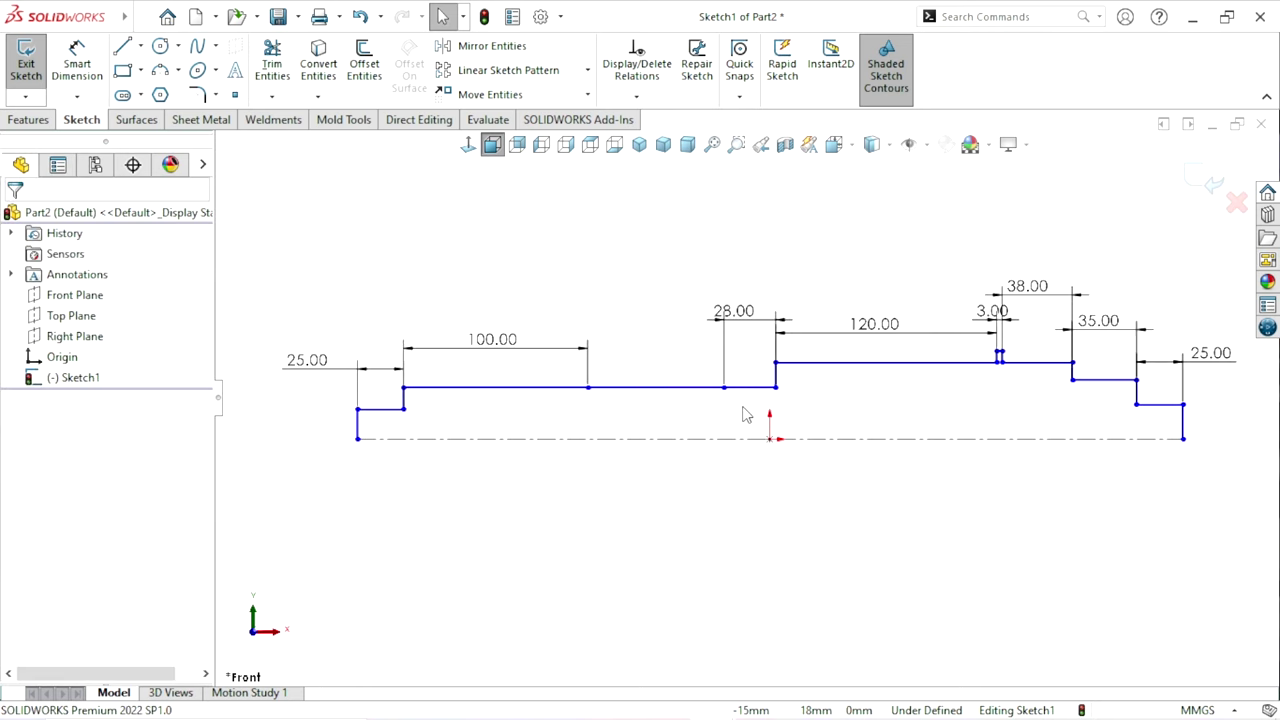
scroll(740, 405, down, 3)
scroll(712, 375, down, 3)
scroll(706, 380, down, 3)
scroll(740, 388, up, 4)
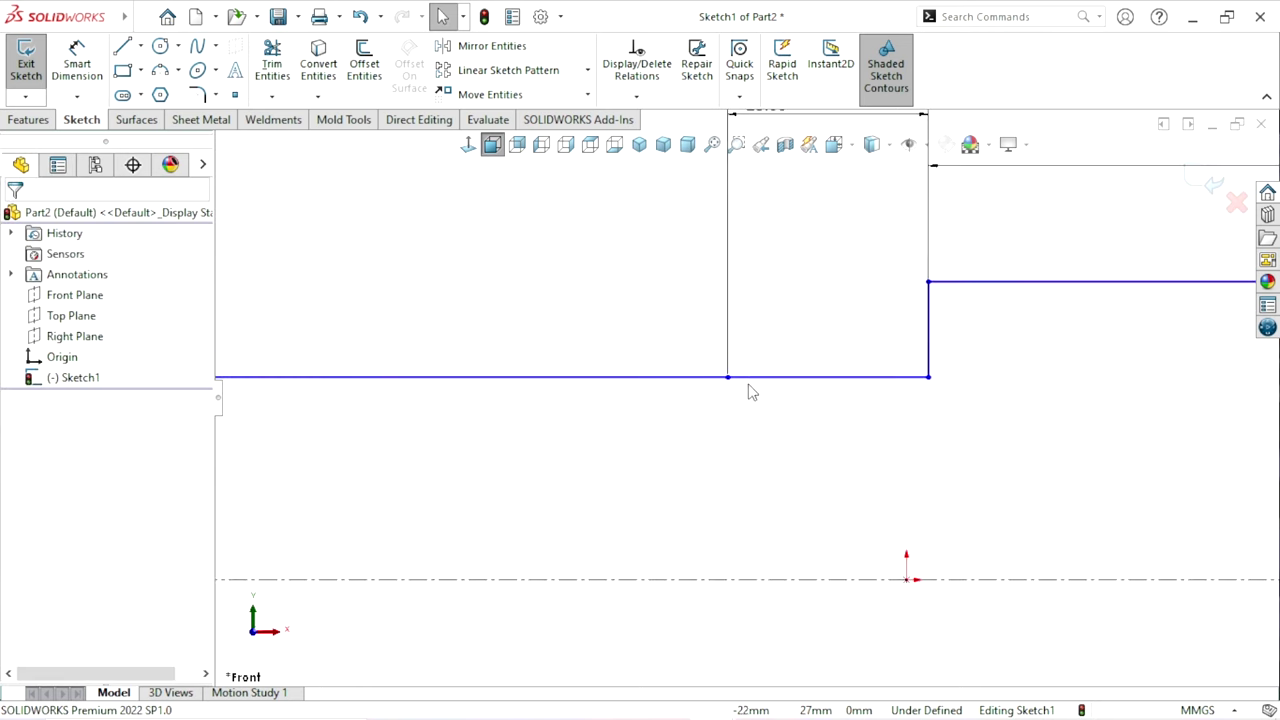
scroll(765, 395, up, 3)
- Delete the 28 mm step line and its dimension, then redraw the short step
click(772, 401)
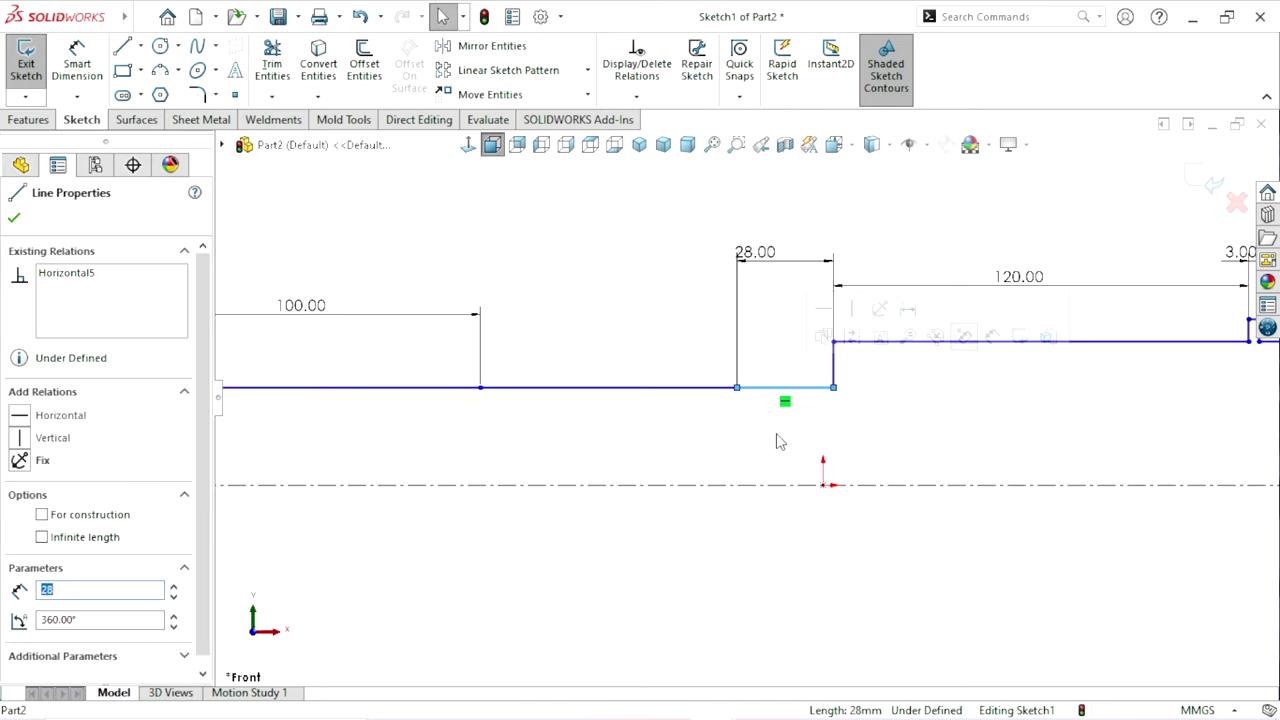
key(Delete)
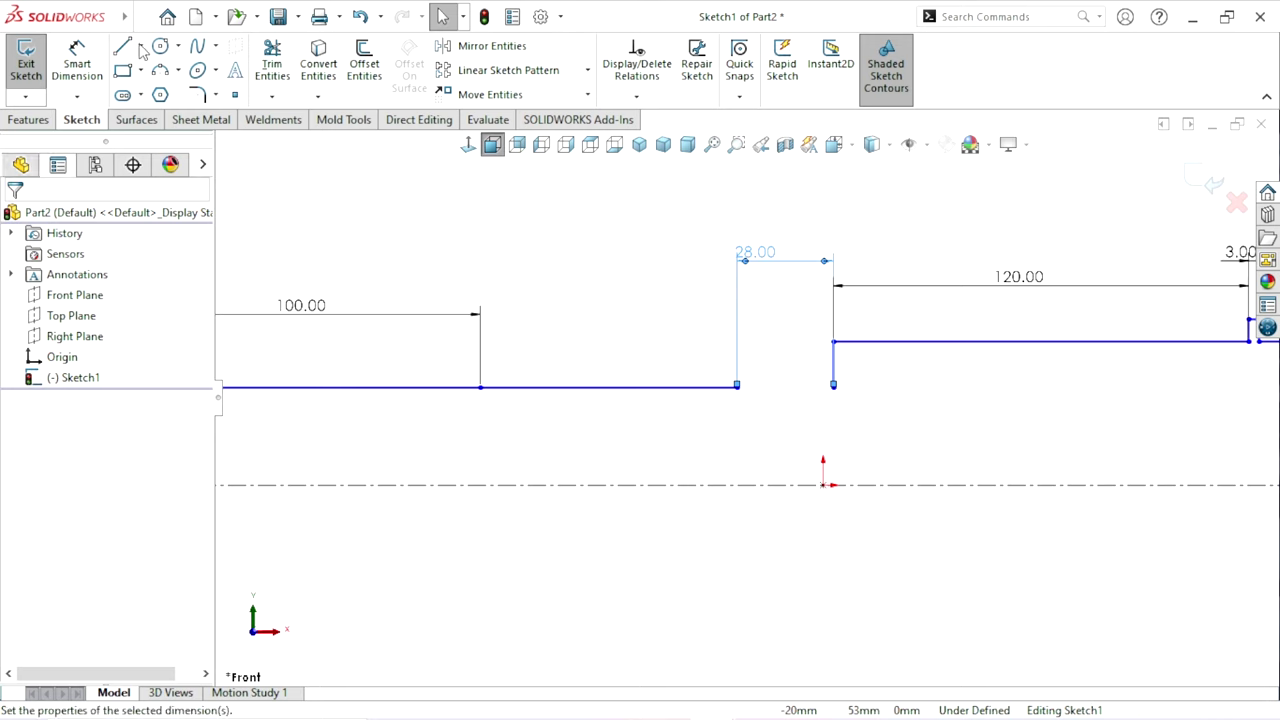
key(Delete)
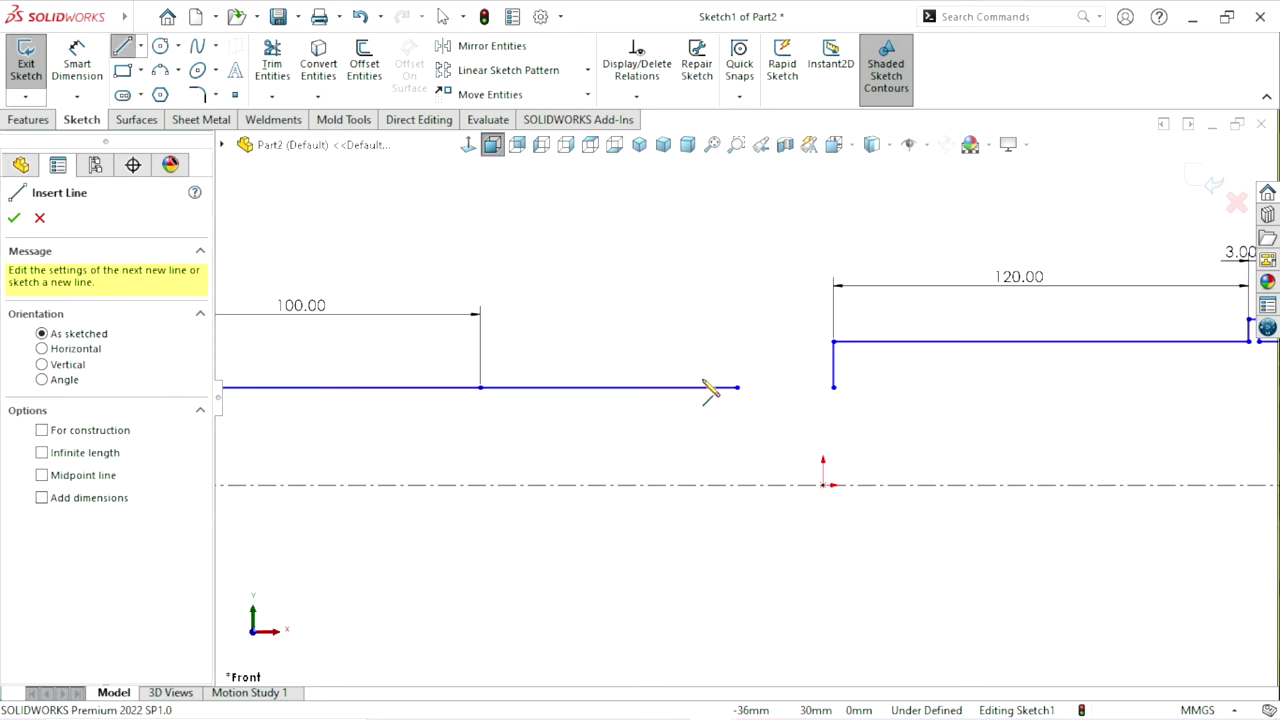
click(738, 387)
click(737, 374)
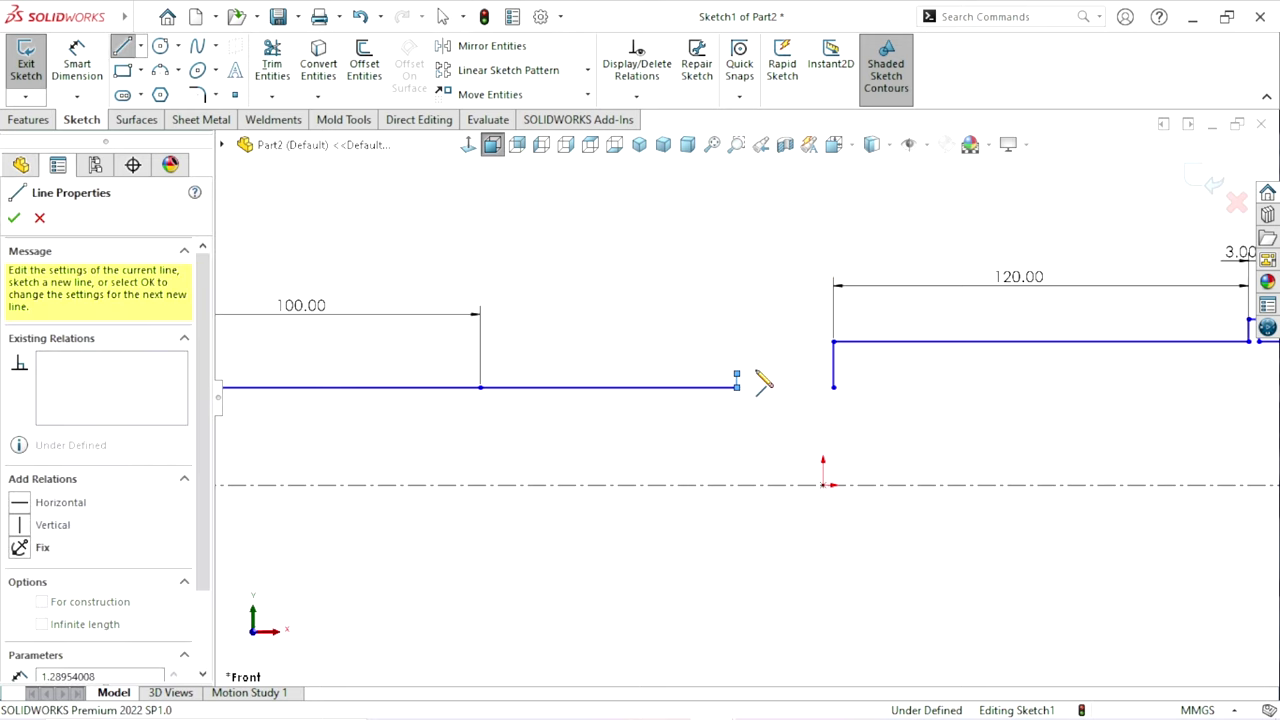
click(833, 374)
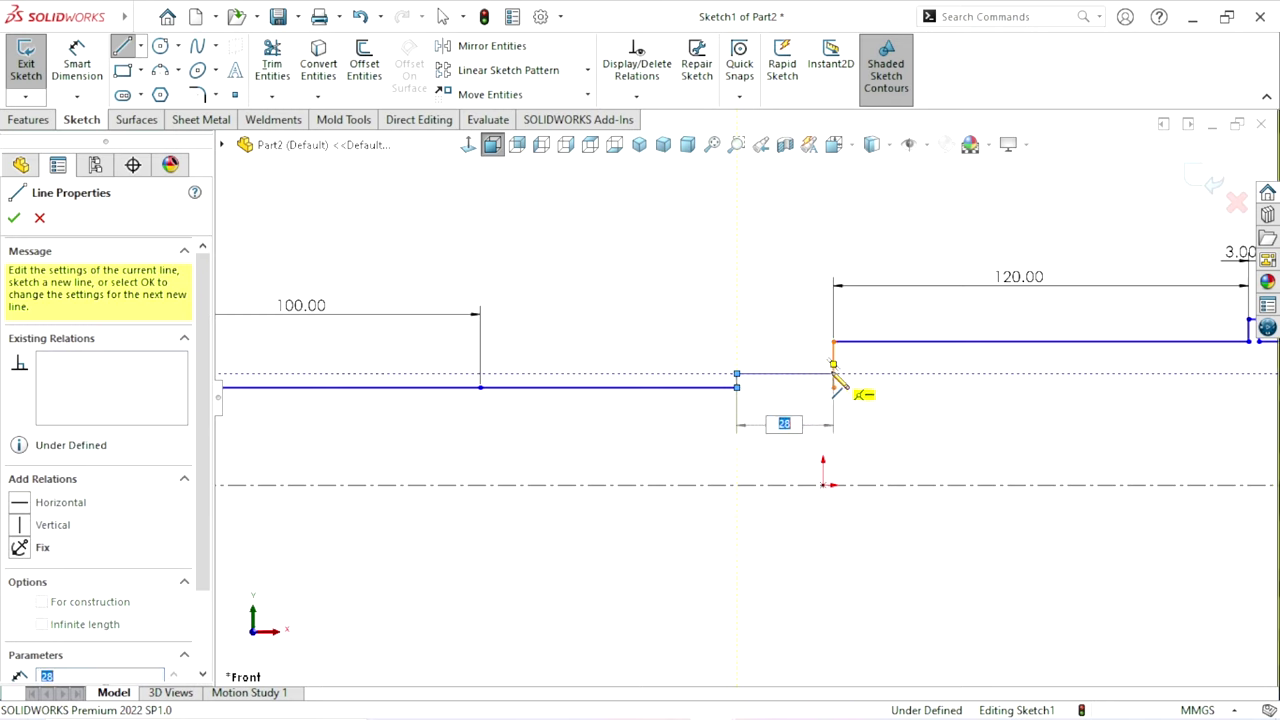
right_click(915, 422)
click(918, 428)
scroll(810, 380, down, 2)
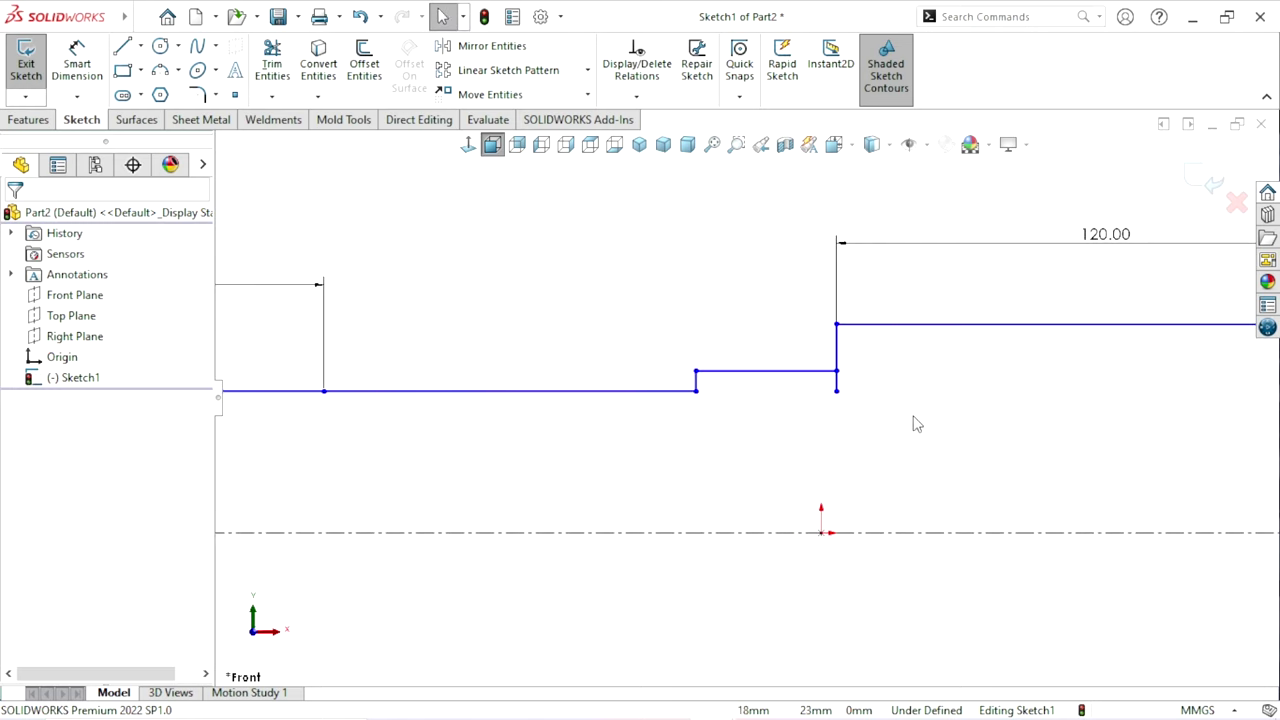
- Make the new step's loose endpoint coincident with the step corner
click(836, 371)
ctrl+click(836, 390)
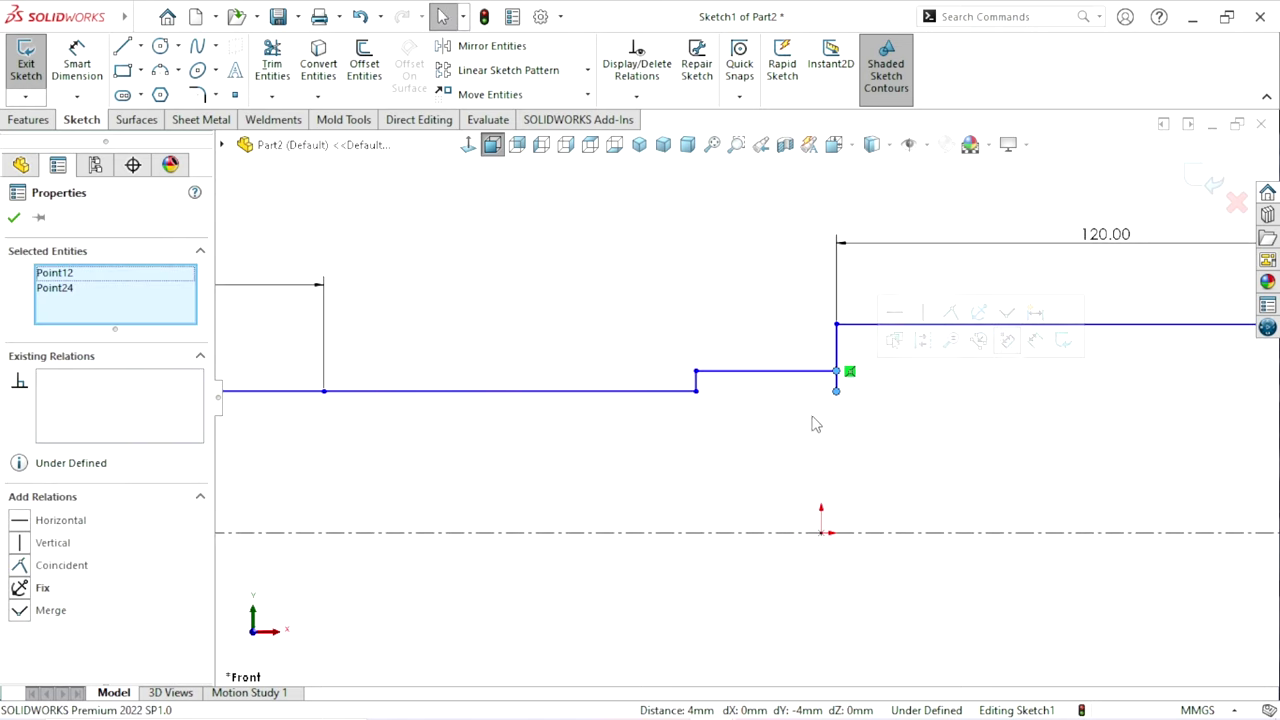
click(950, 313)
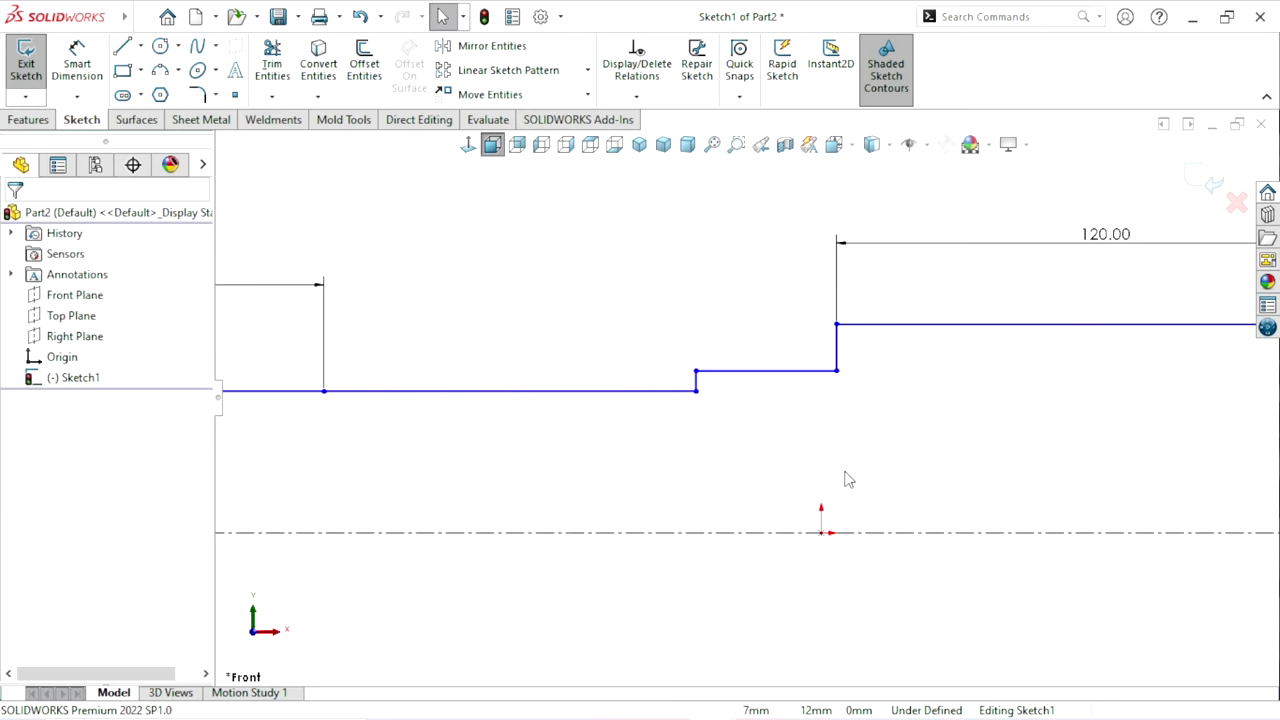
scroll(757, 478, up, 2)
click(77, 60)
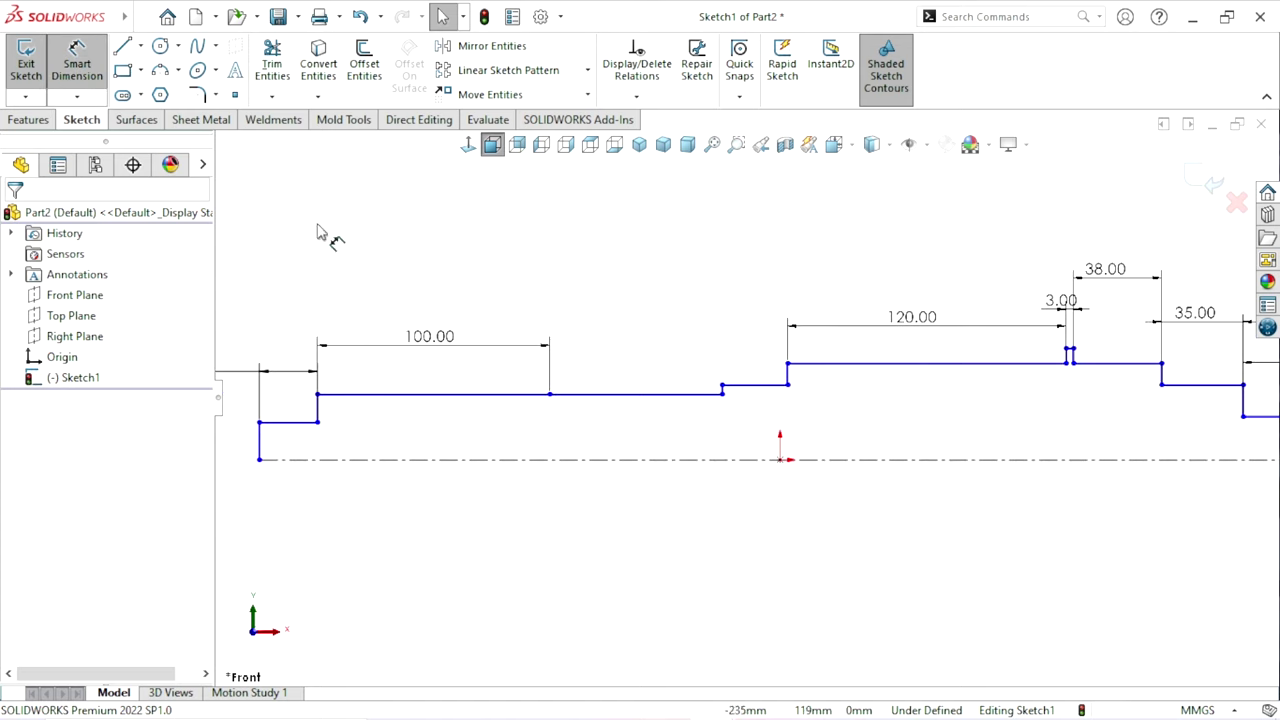
- Dimension the redrawn short step to 28 mm
click(645, 395)
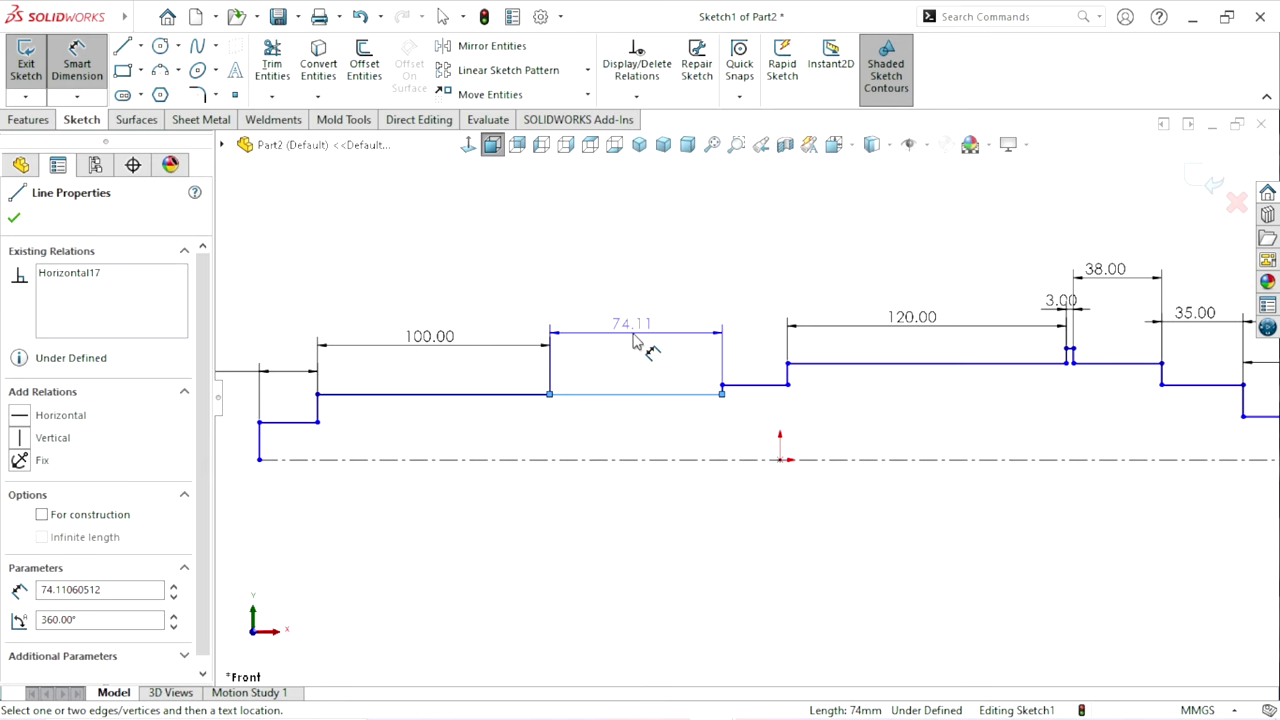
key(Escape)
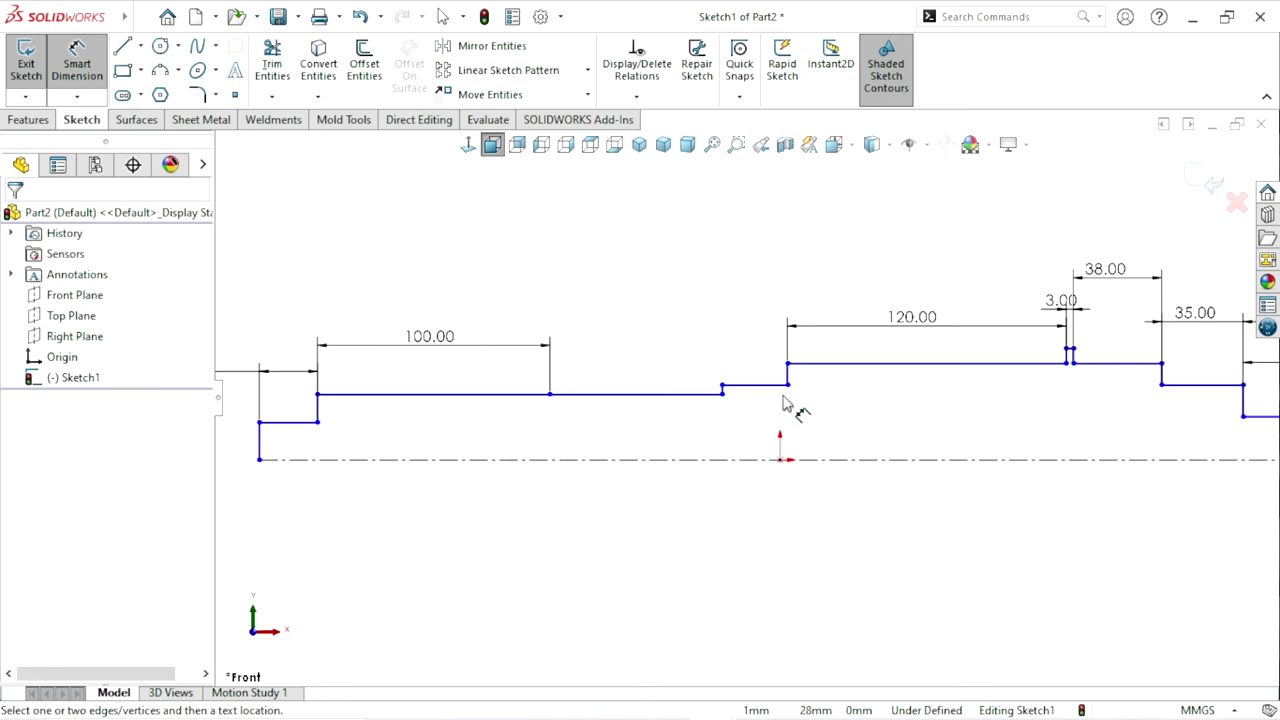
click(753, 388)
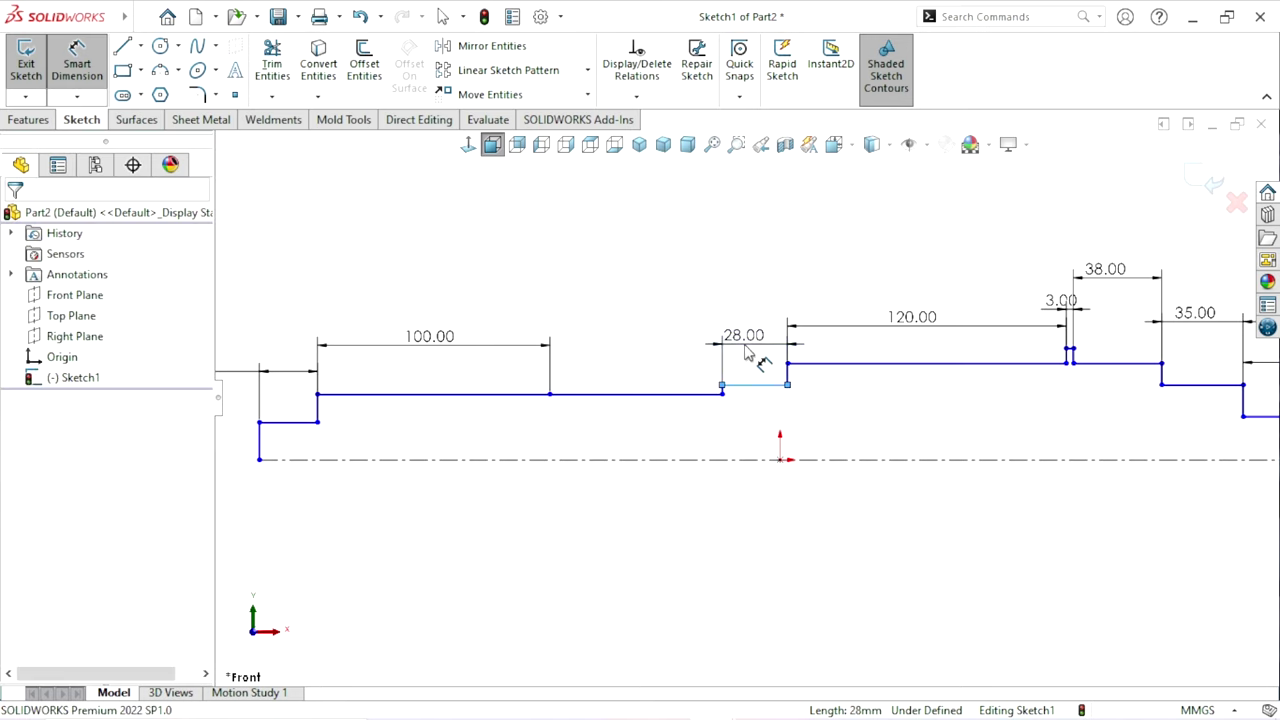
click(745, 352)
text(28)
key(Return)
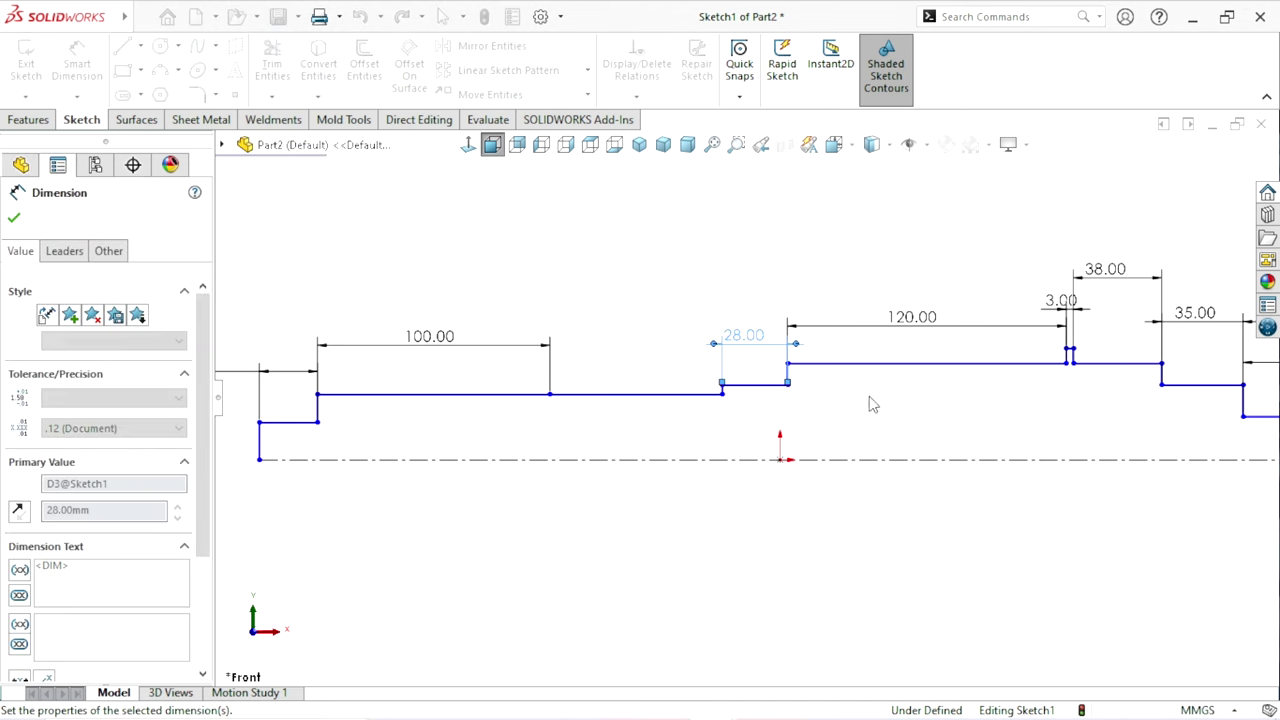
key(Escape)
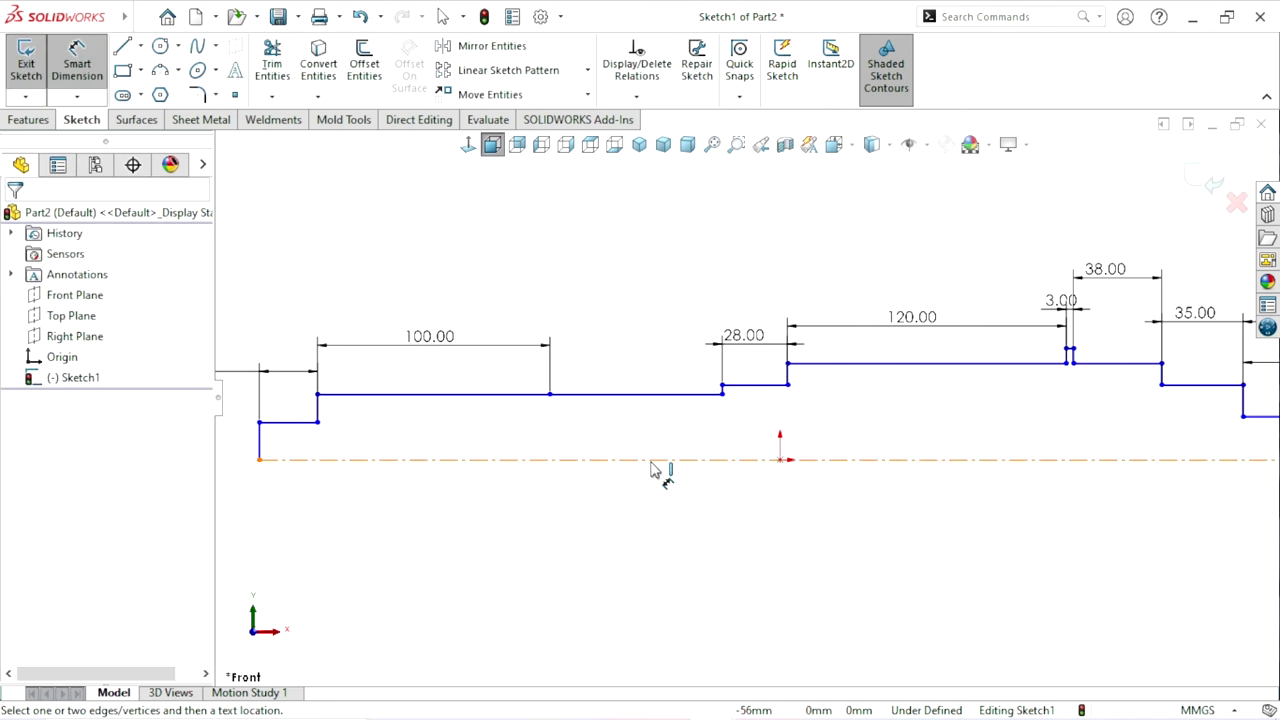
click(651, 462)
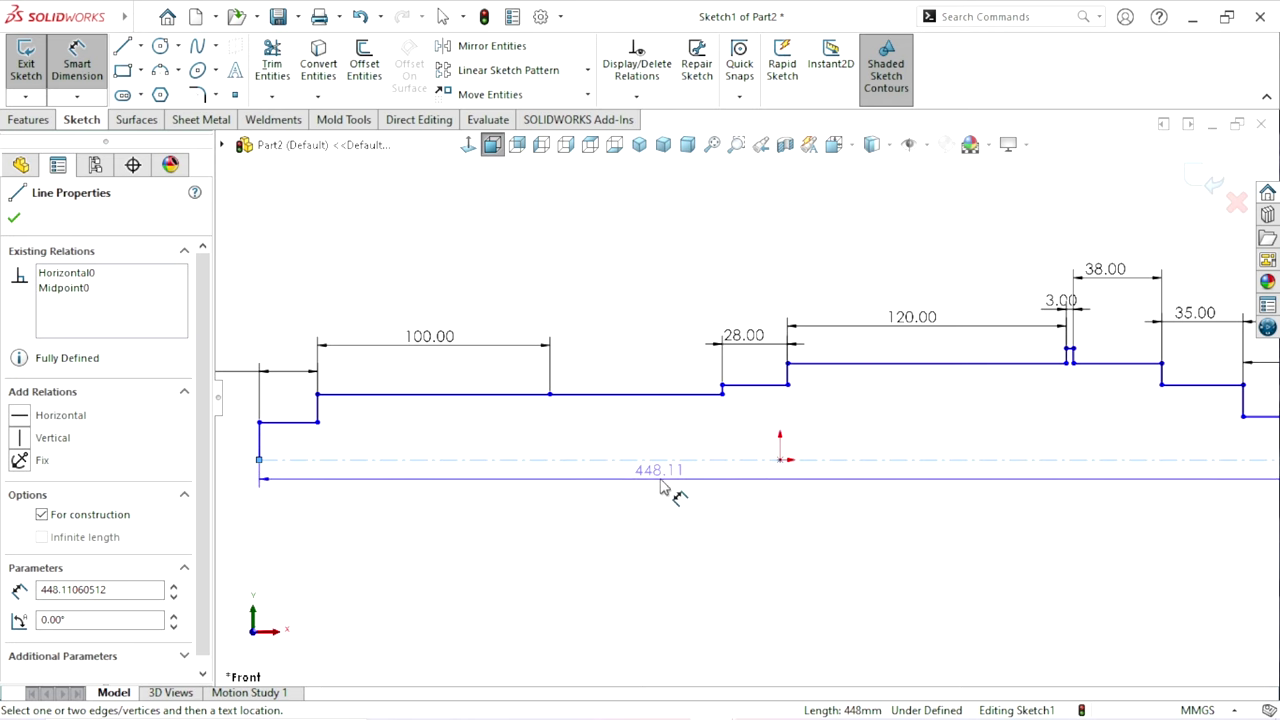
key(Escape)
key(Escape)
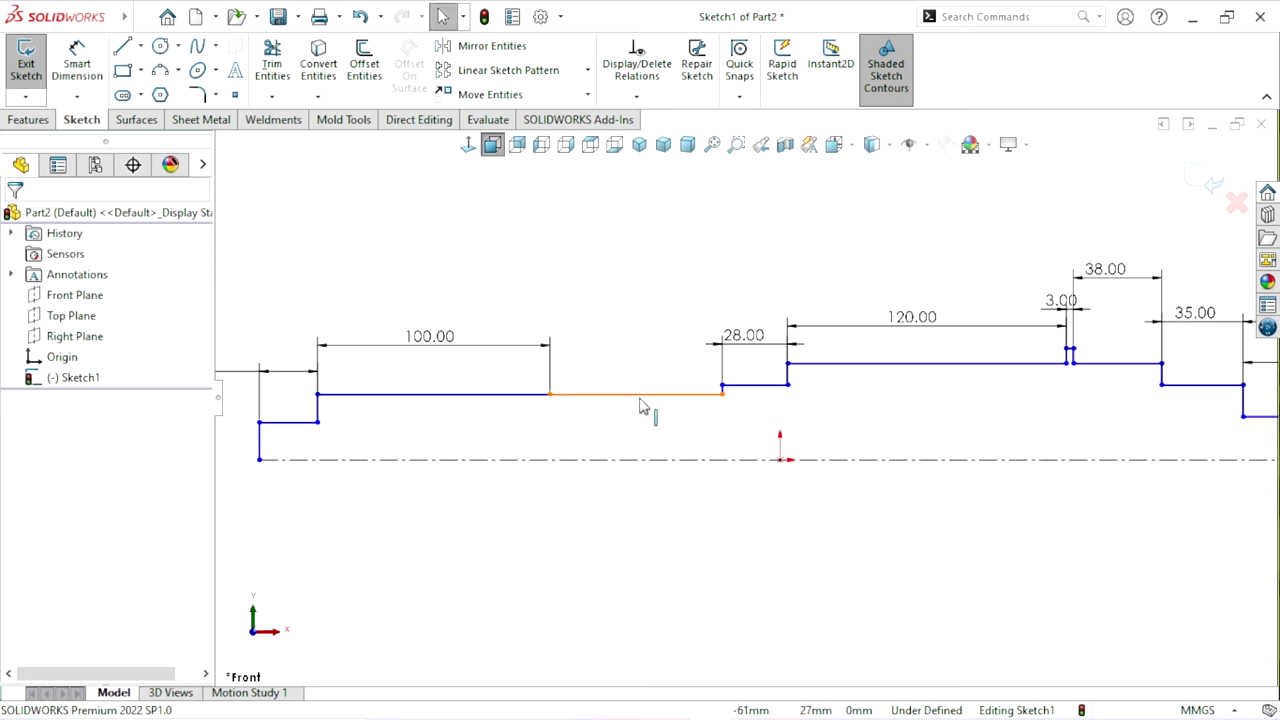
- Delete the extra segment and drag the 100 mm section's endpoint onto the 28 mm step
click(637, 395)
key(Delete)
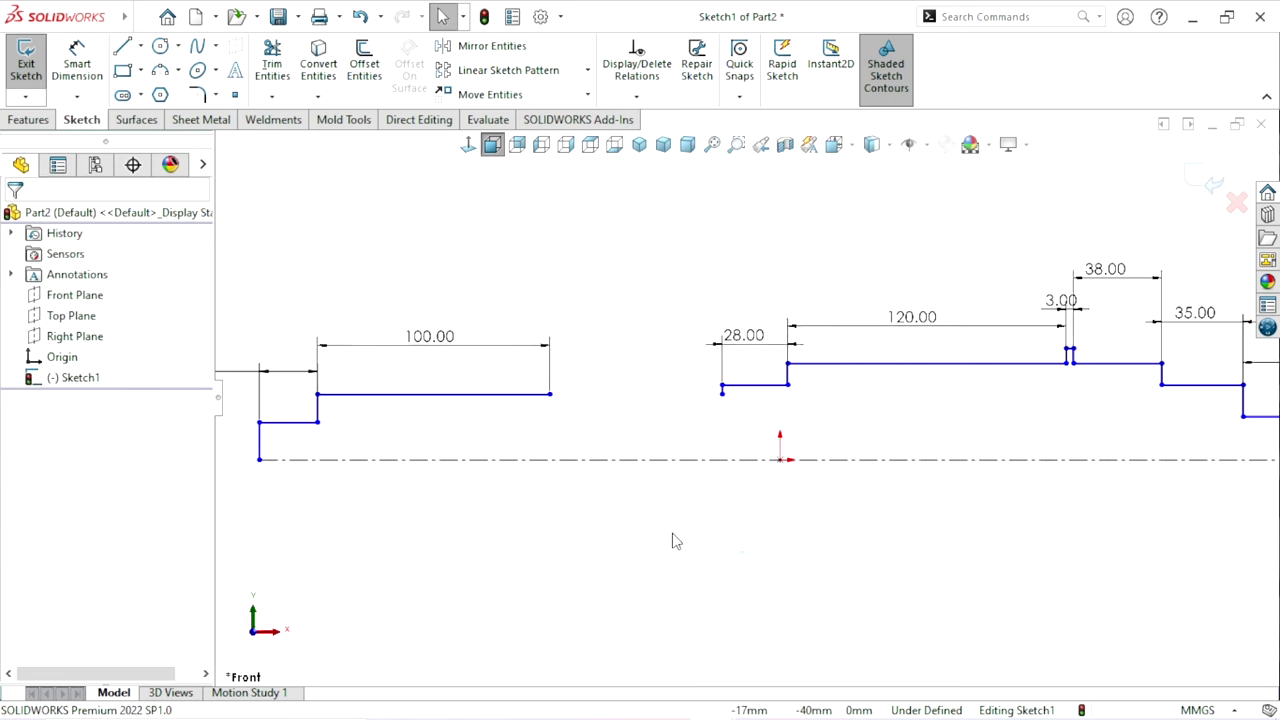
drag(550, 396, 645, 408)
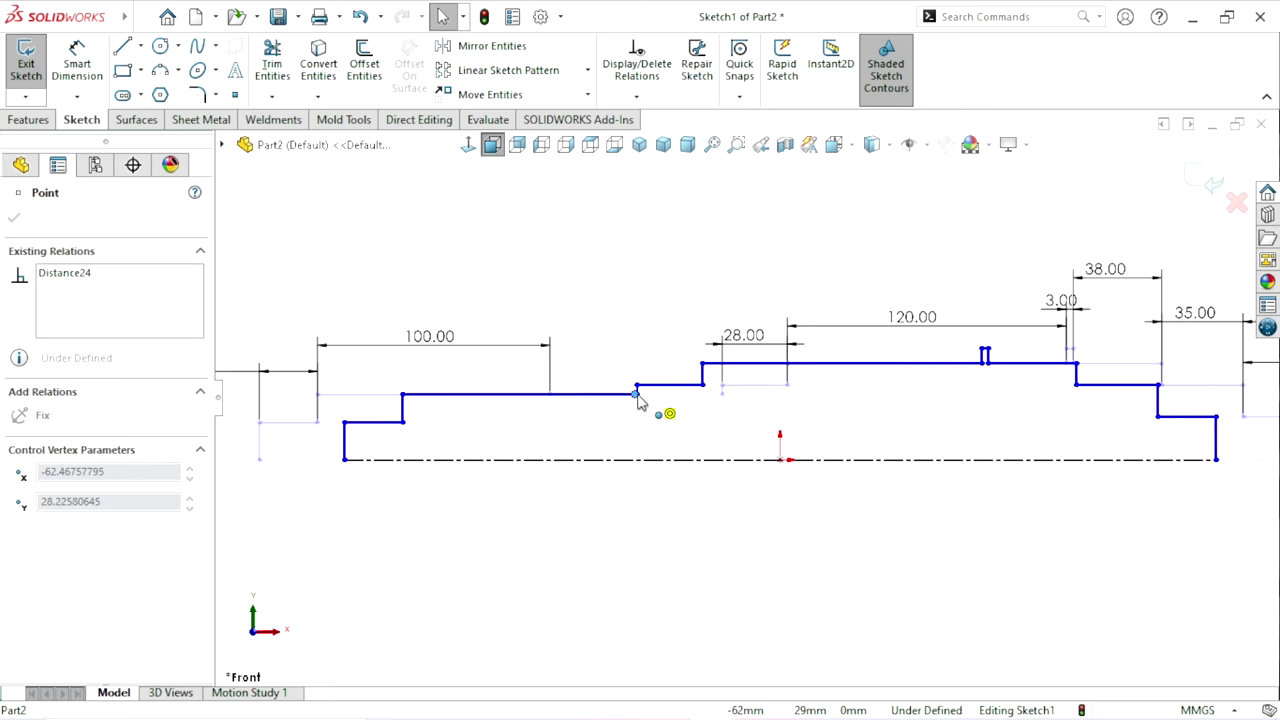
drag(645, 410, 632, 392)
scroll(670, 425, down, 2)
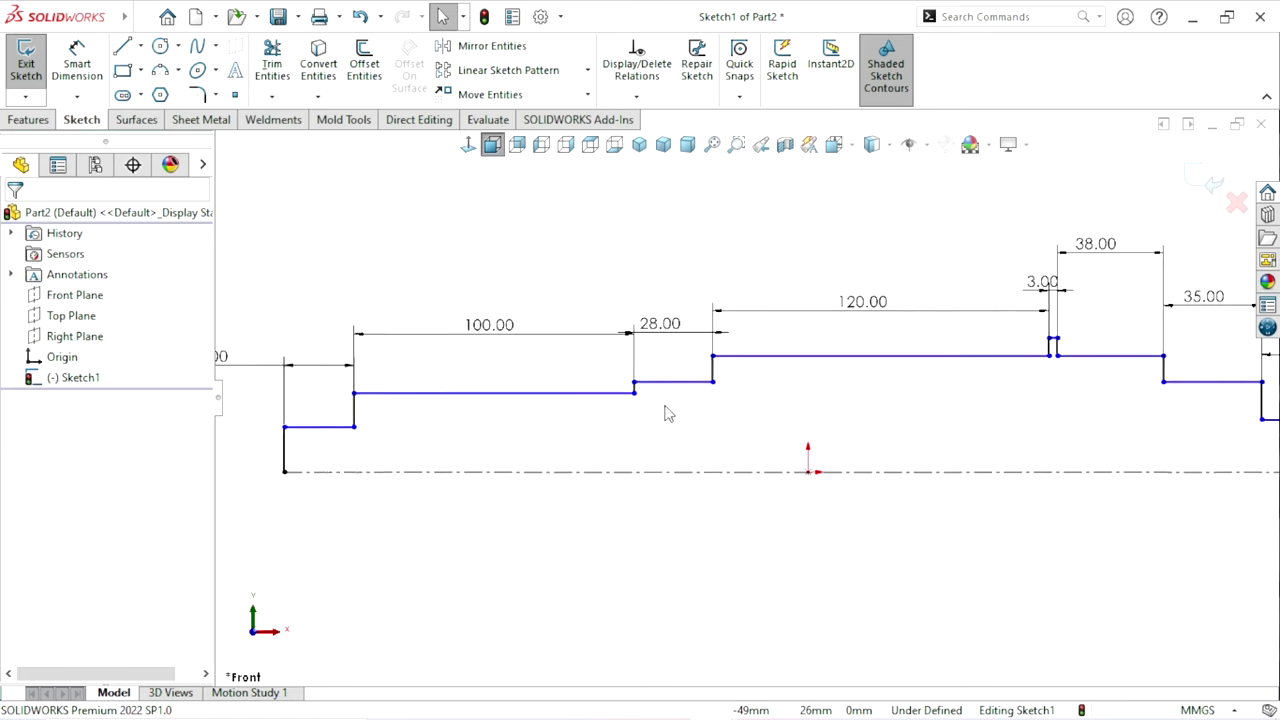
scroll(651, 417, up, 4)
scroll(728, 520, down, 1)
scroll(957, 443, down, 1)
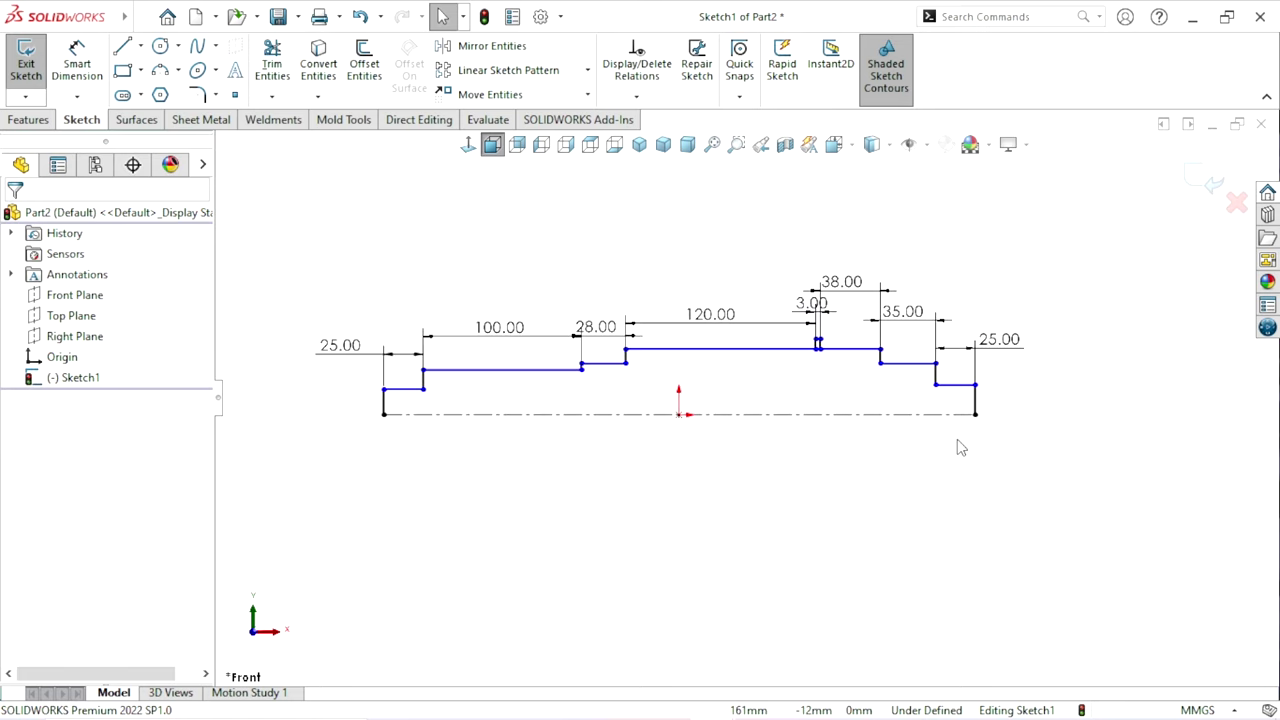
- Dimension the first short shaft section's height from the centerline as 22 mm
key(d)
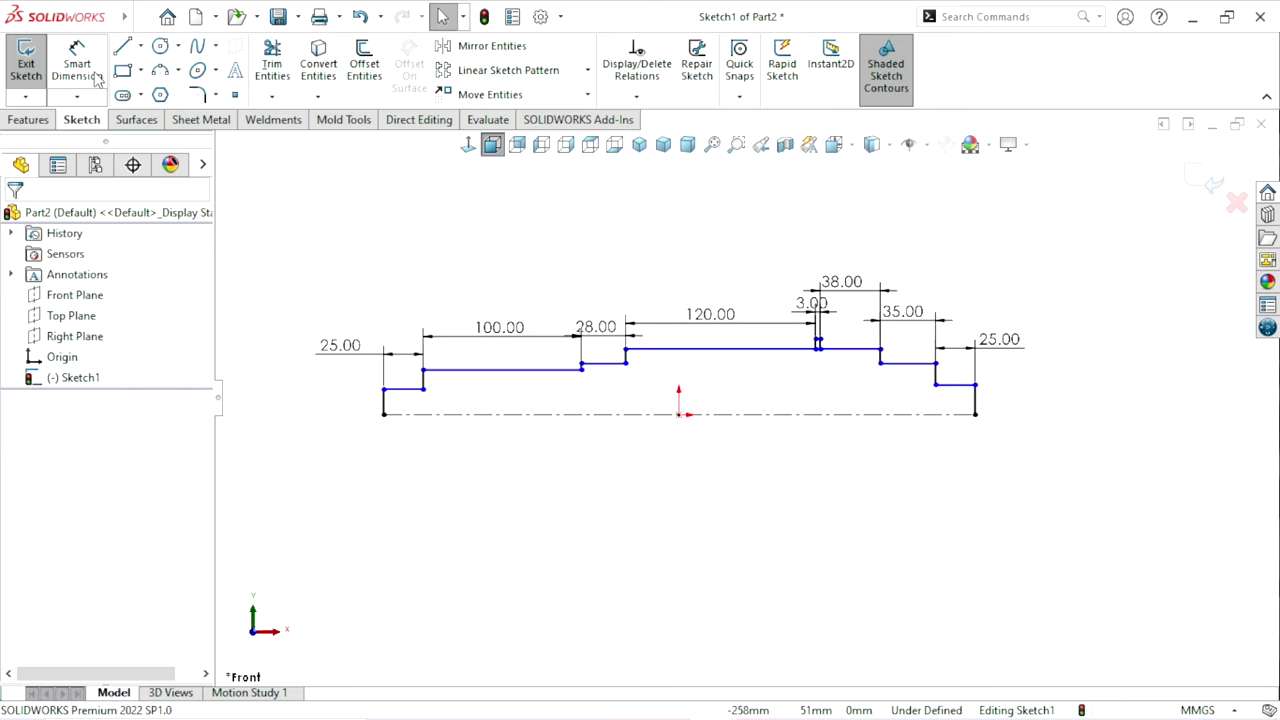
click(404, 400)
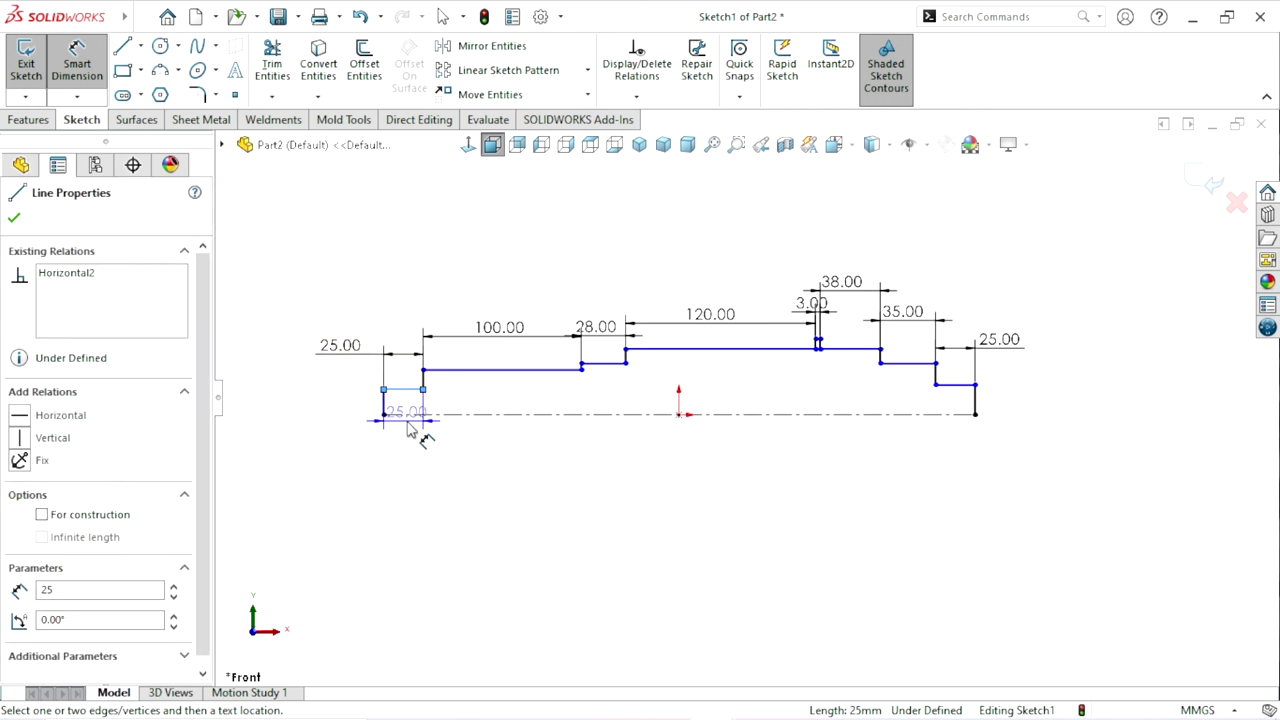
click(410, 416)
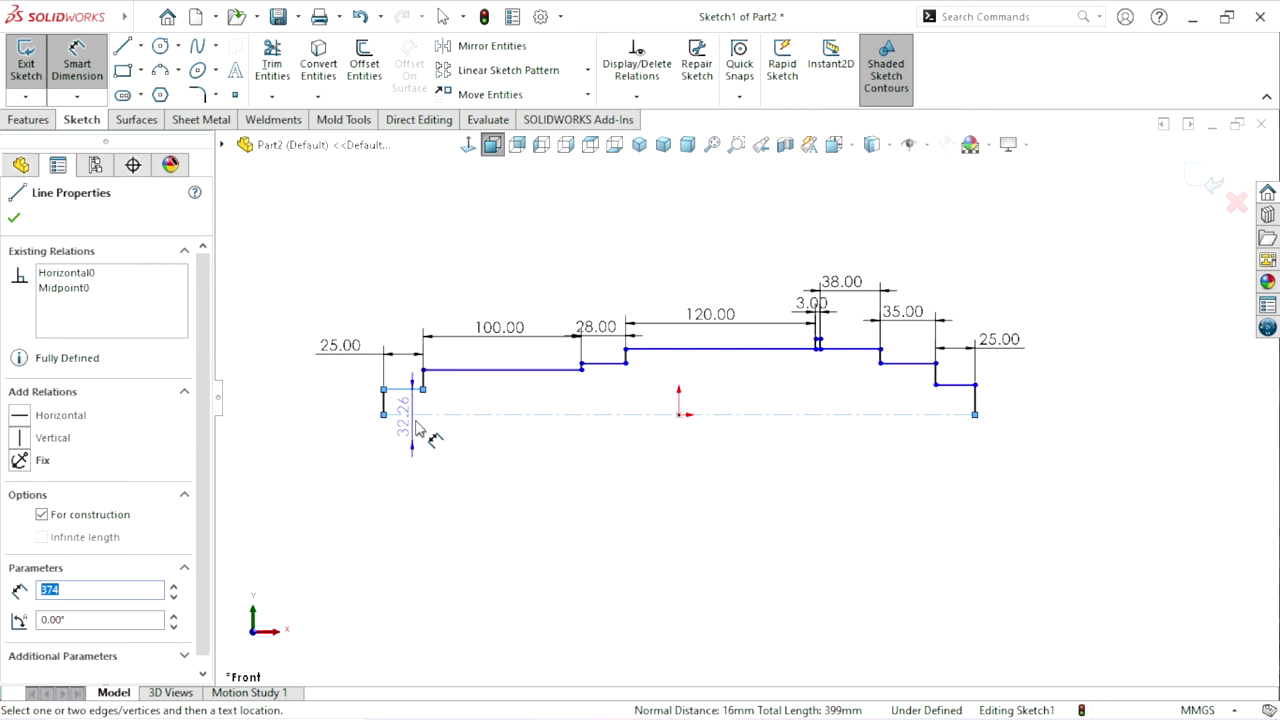
scroll(418, 430, down, 3)
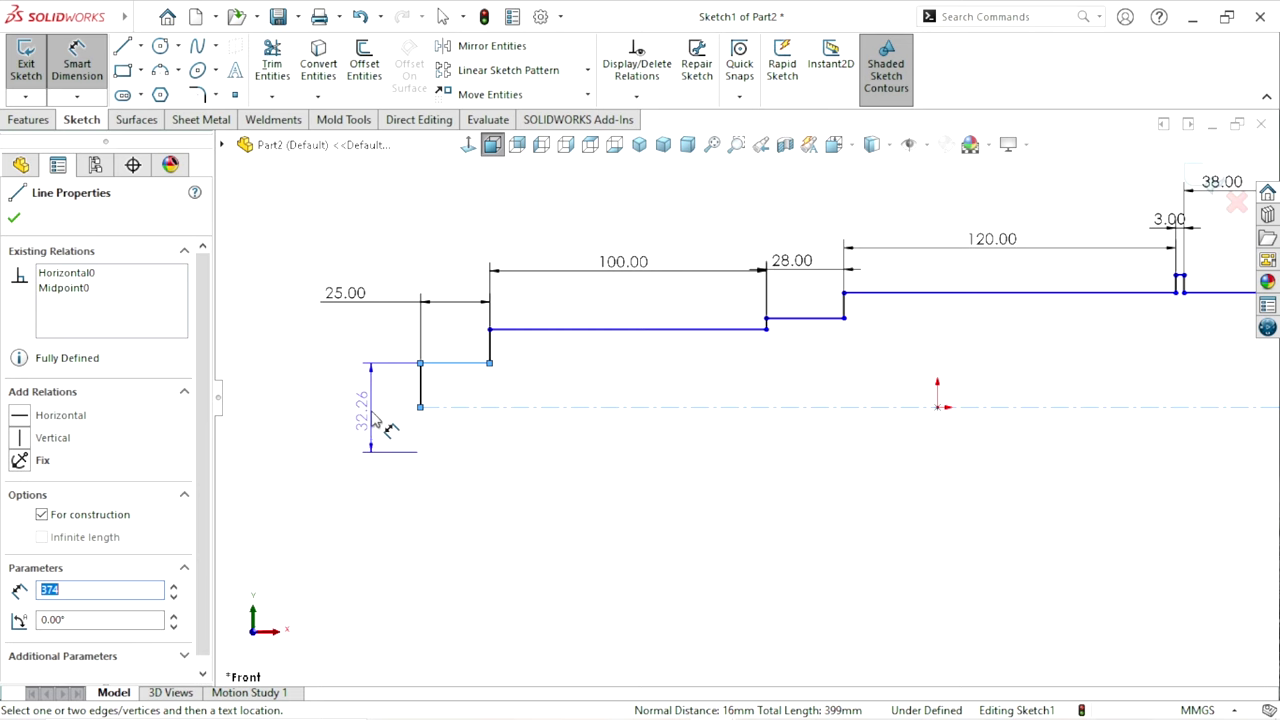
click(376, 418)
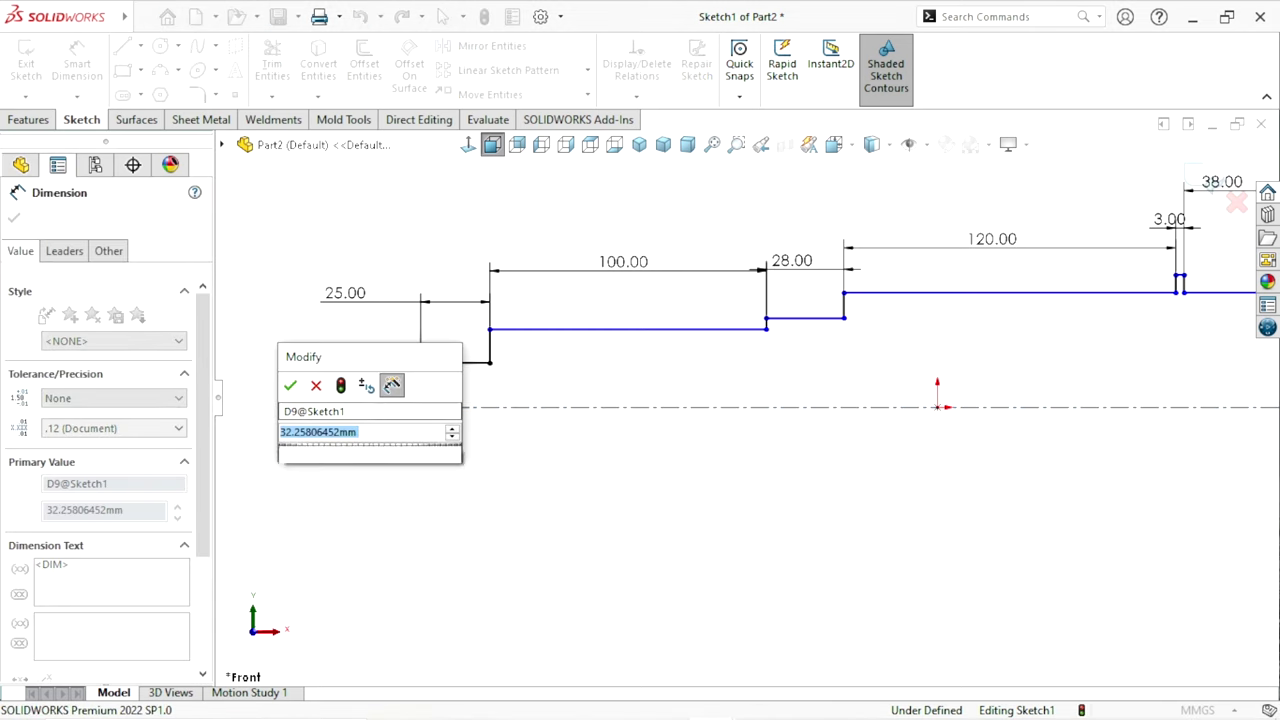
text(22)
key(Return)
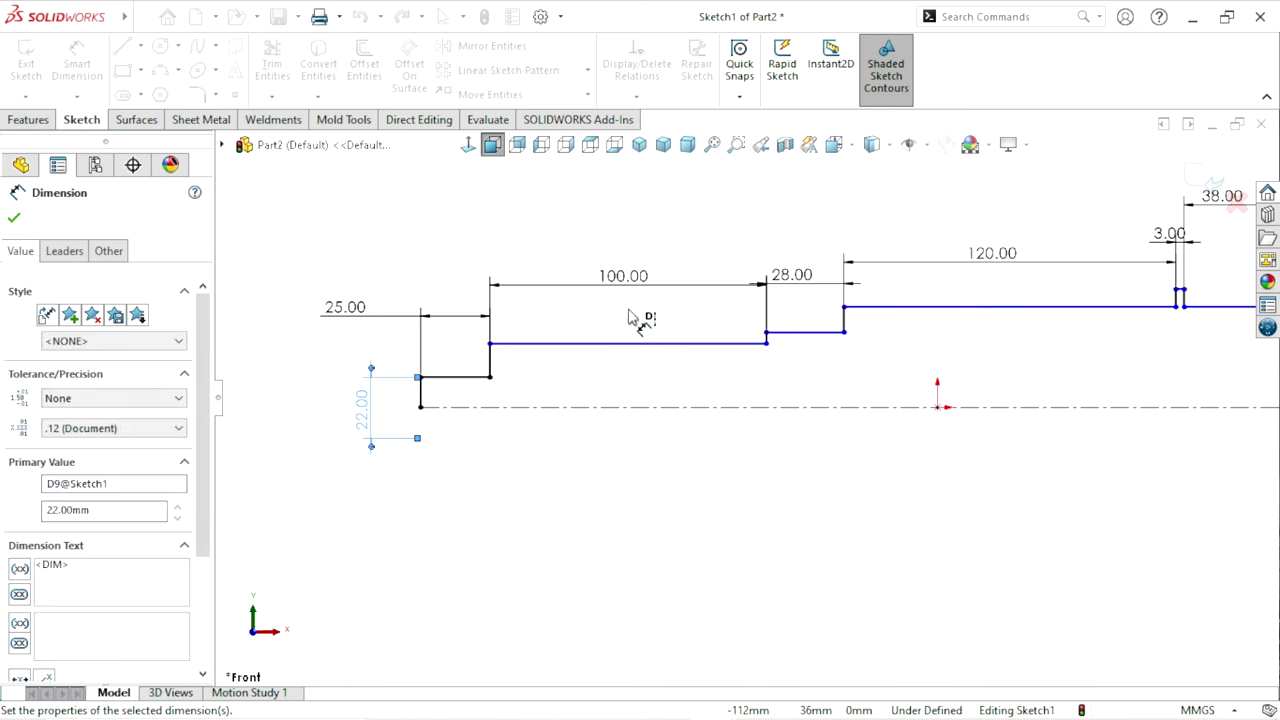
- Add diameter dimensions of 34 mm and 35 mm to the next two shaft steps
click(606, 343)
click(603, 406)
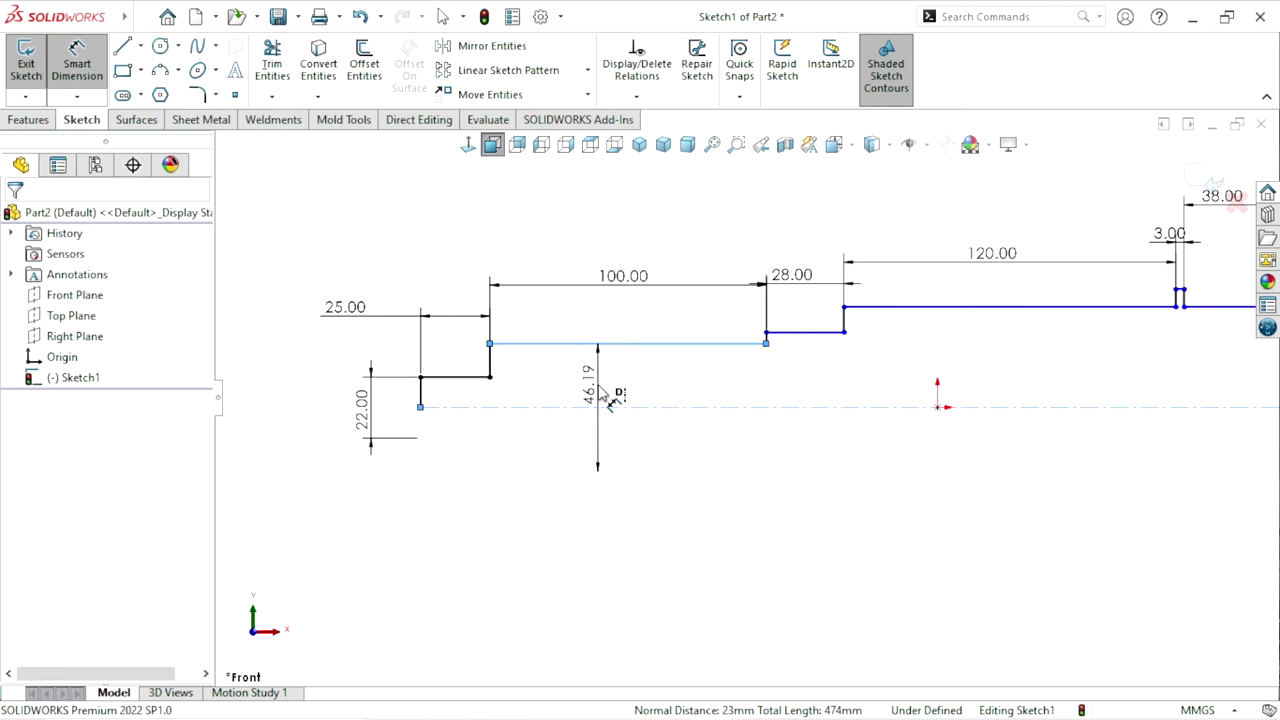
click(608, 397)
text(34)
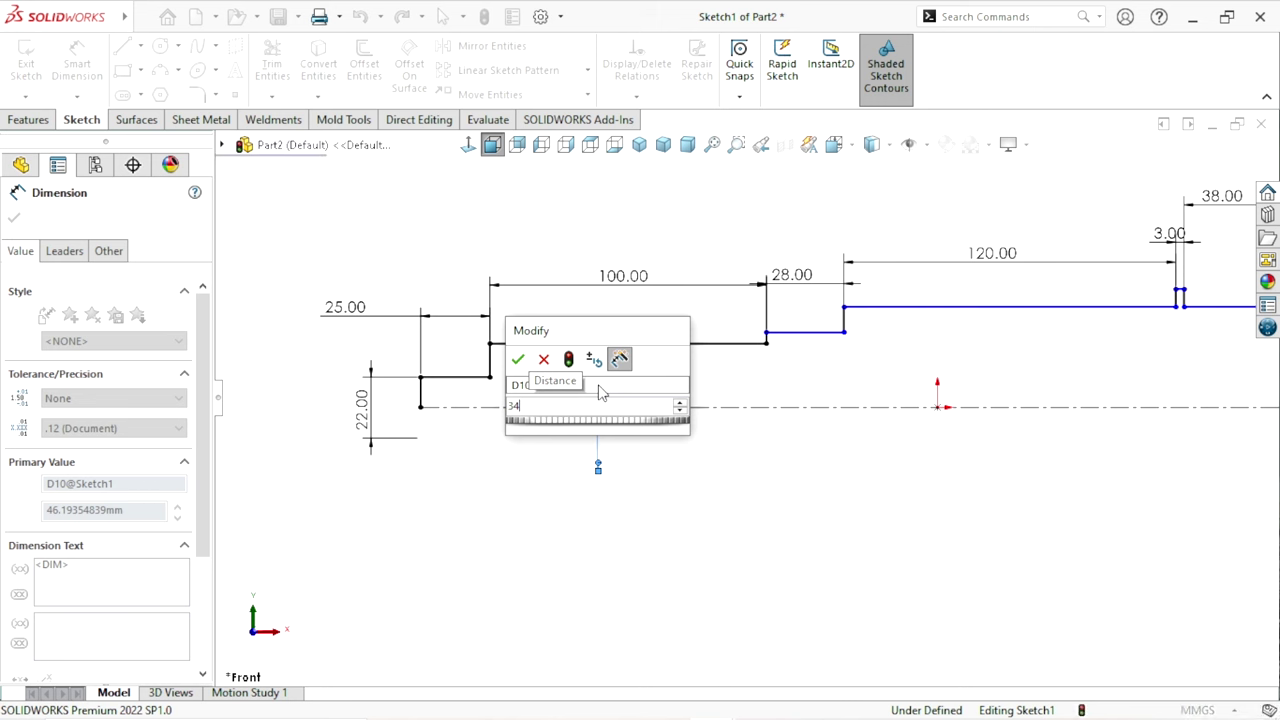
key(Return)
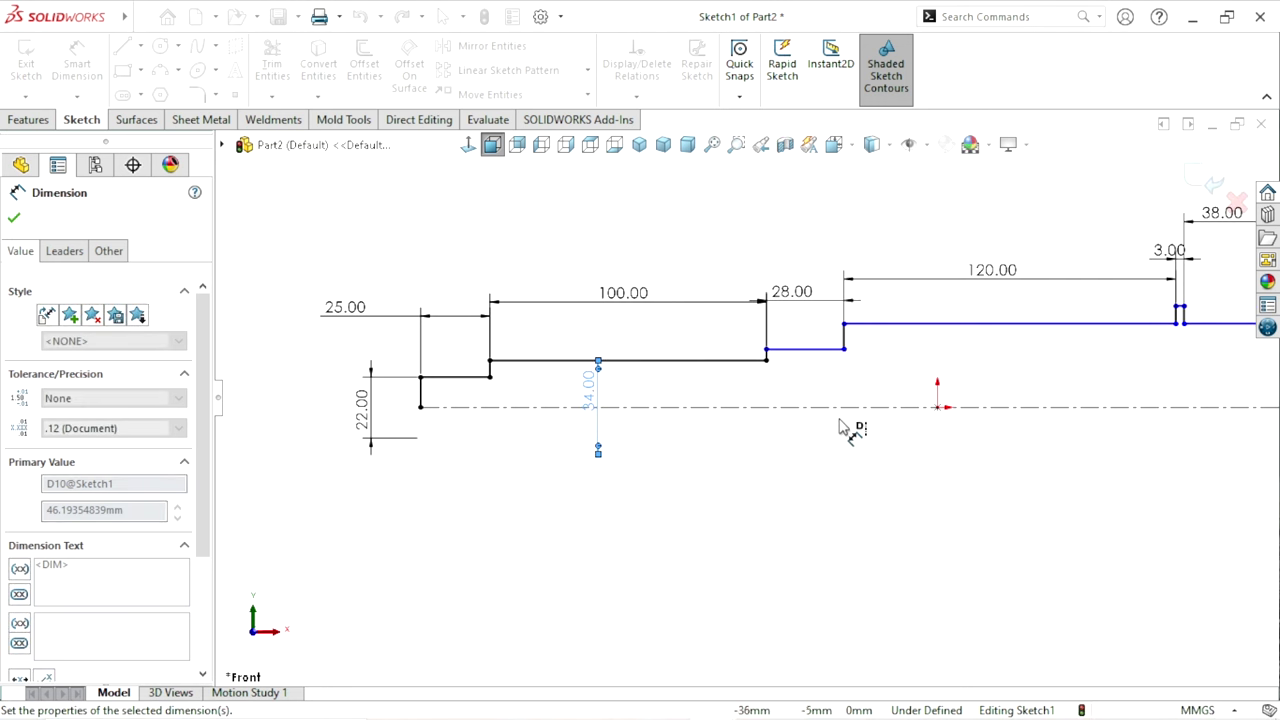
click(818, 355)
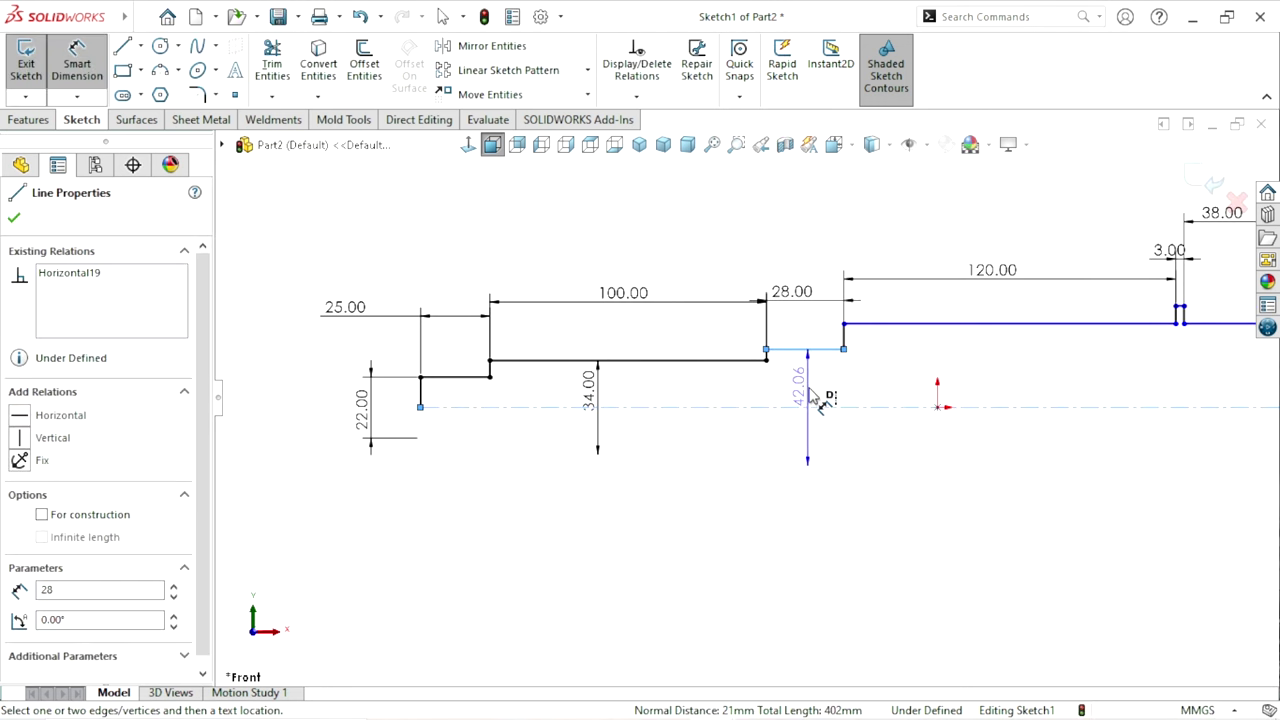
click(812, 399)
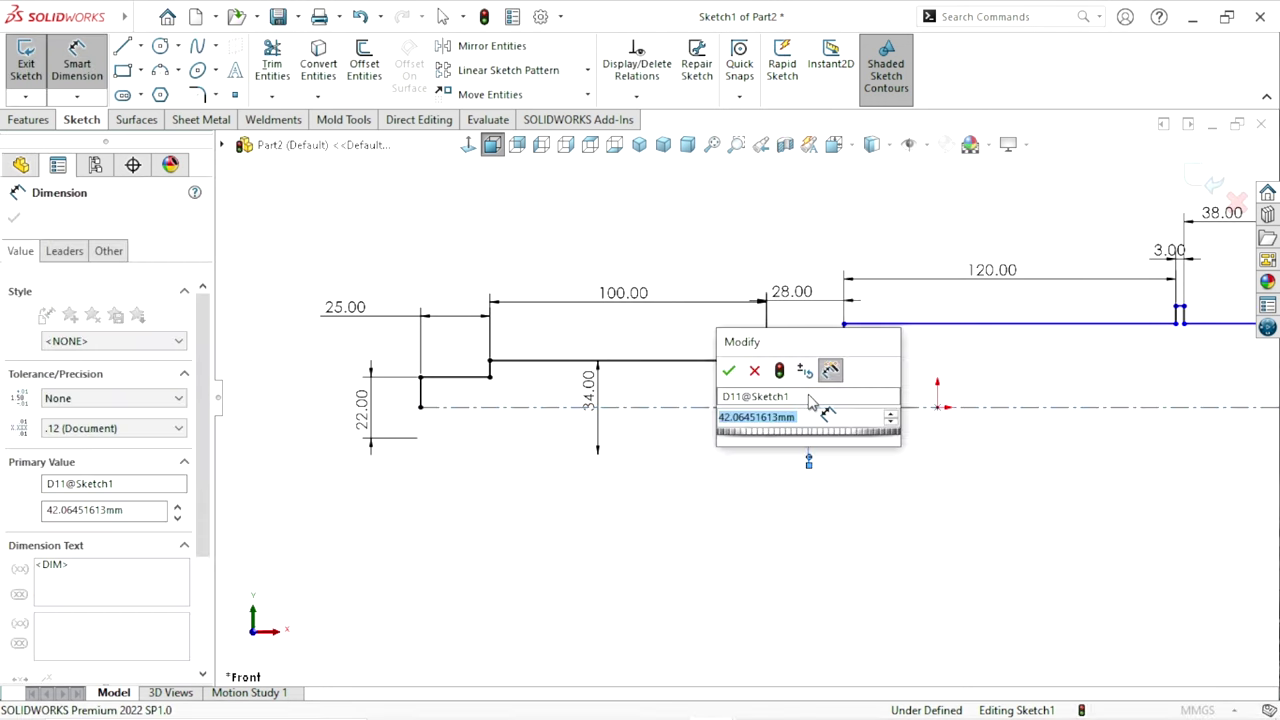
text(35)
key(Return)
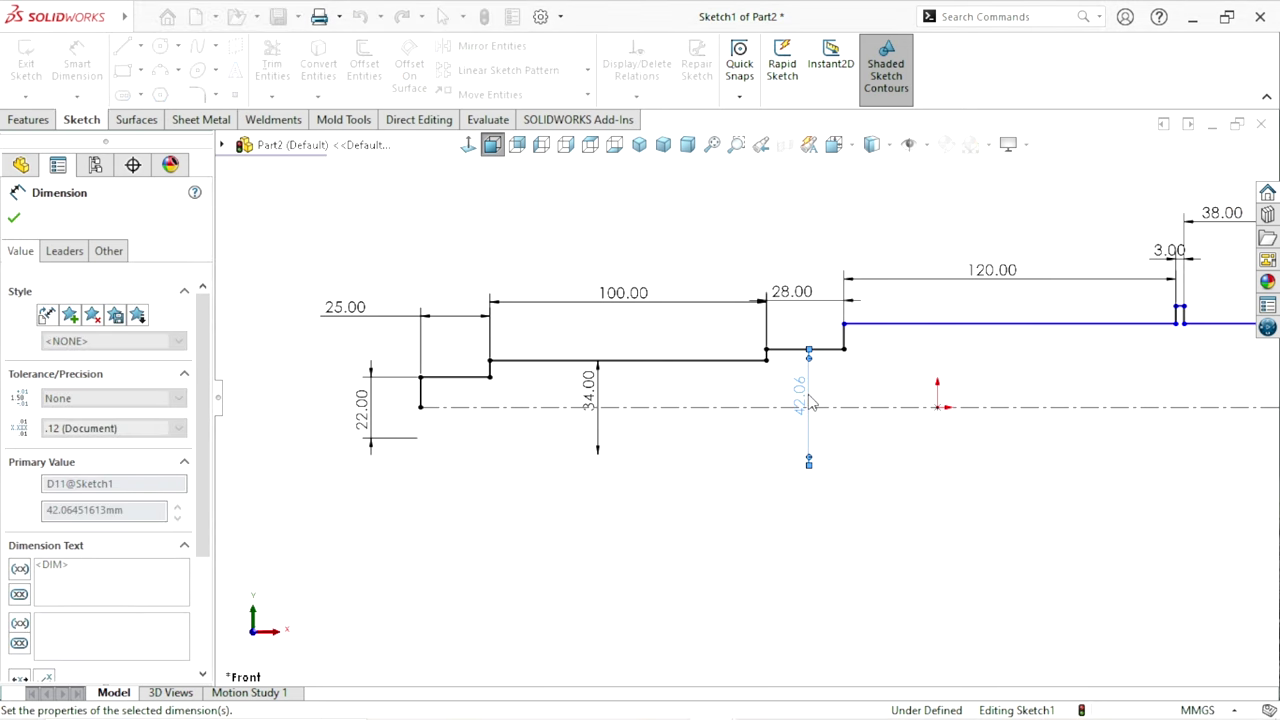
- Dimension the 120 mm step's diameter as 45 mm against the centerline
key(f)
scroll(1045, 403, down, 2)
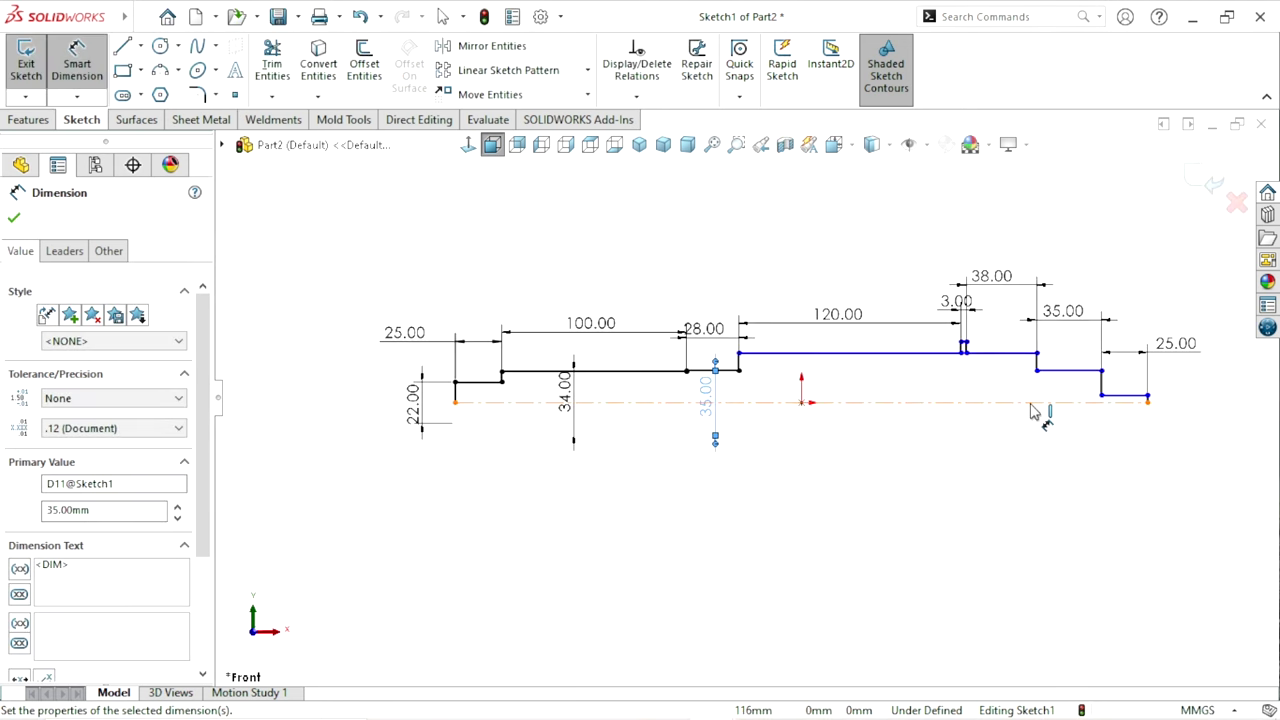
click(833, 360)
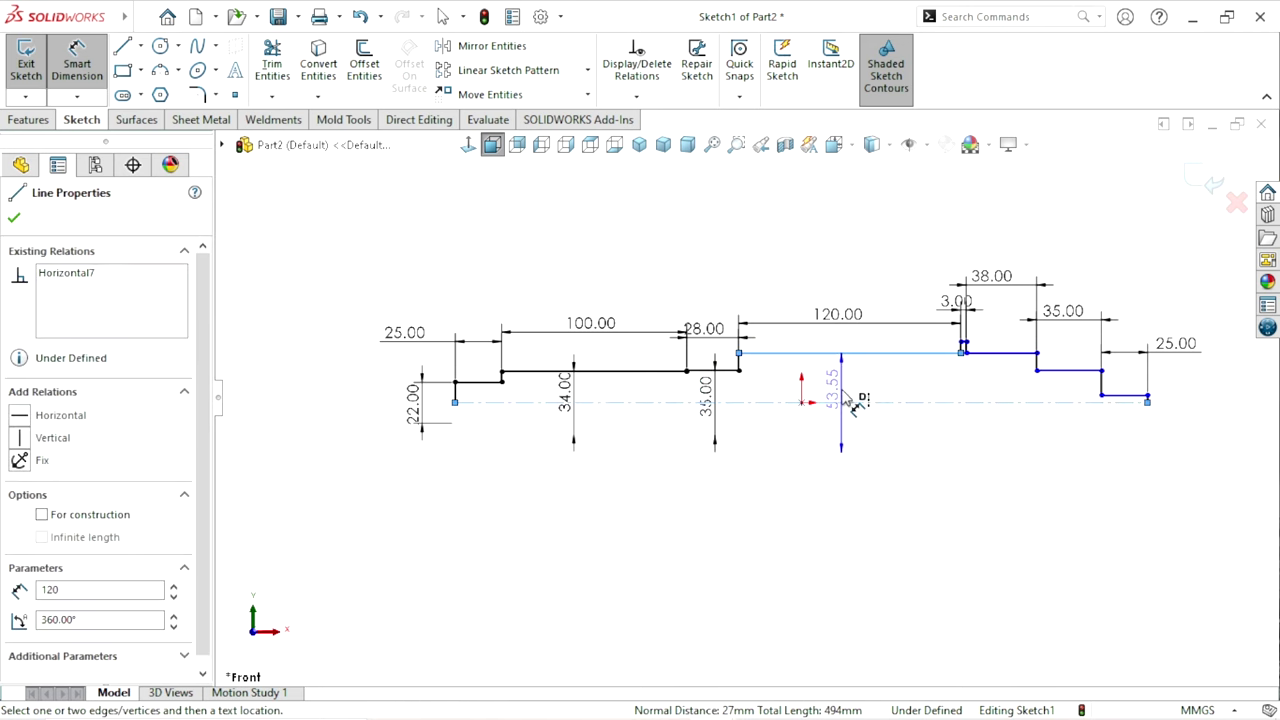
click(845, 402)
click(845, 402)
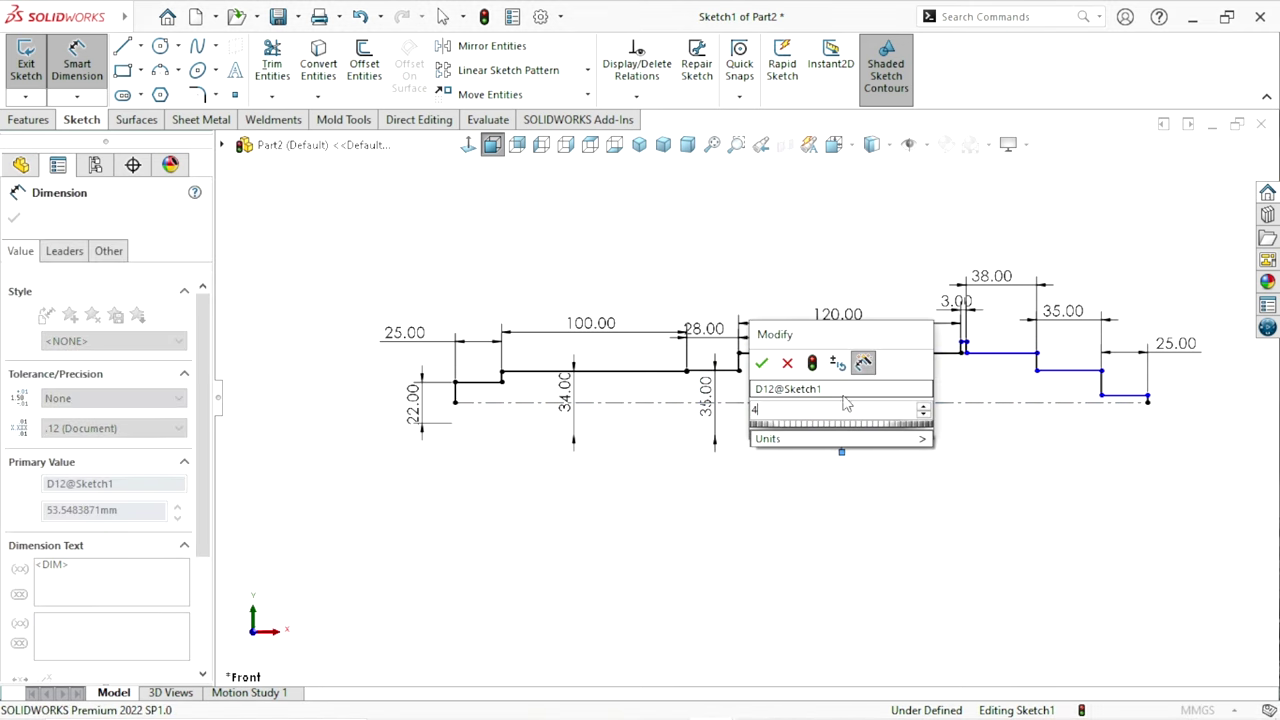
text(45)
key(Return)
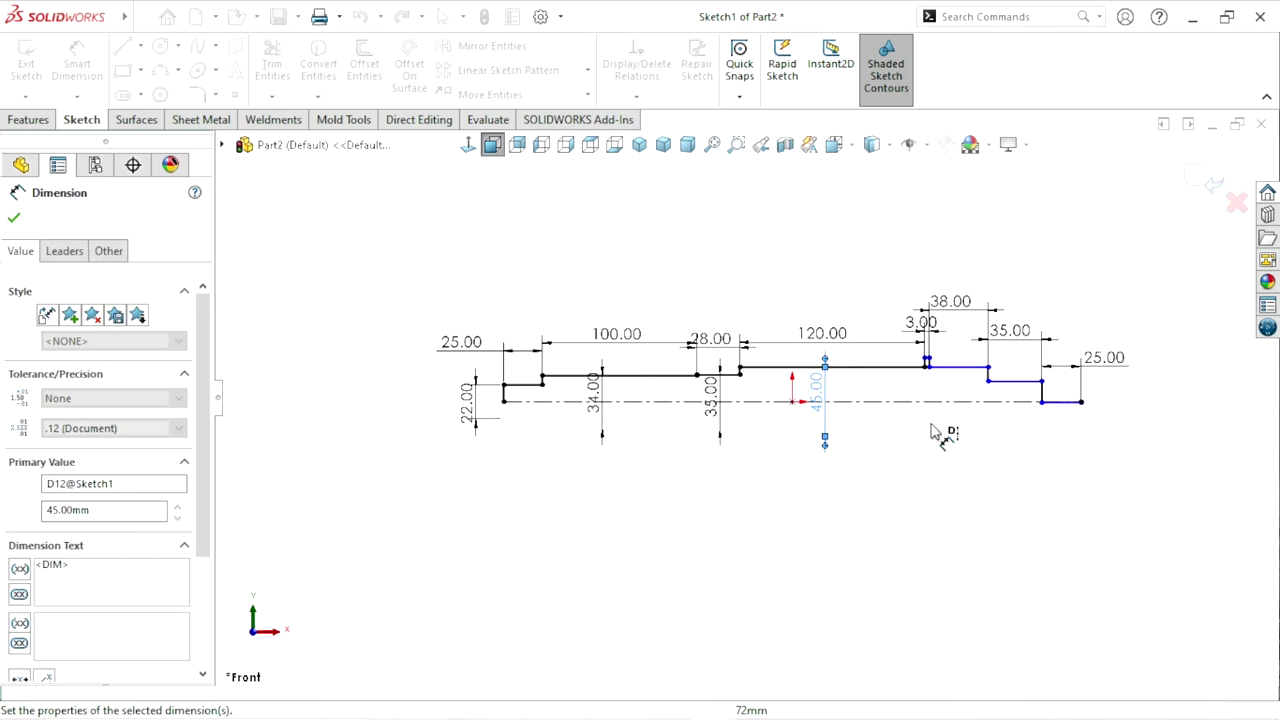
- Dimension the short 3 mm step to 58 mm and the 38 mm step to 45 mm diameter
scroll(965, 410, down, 2)
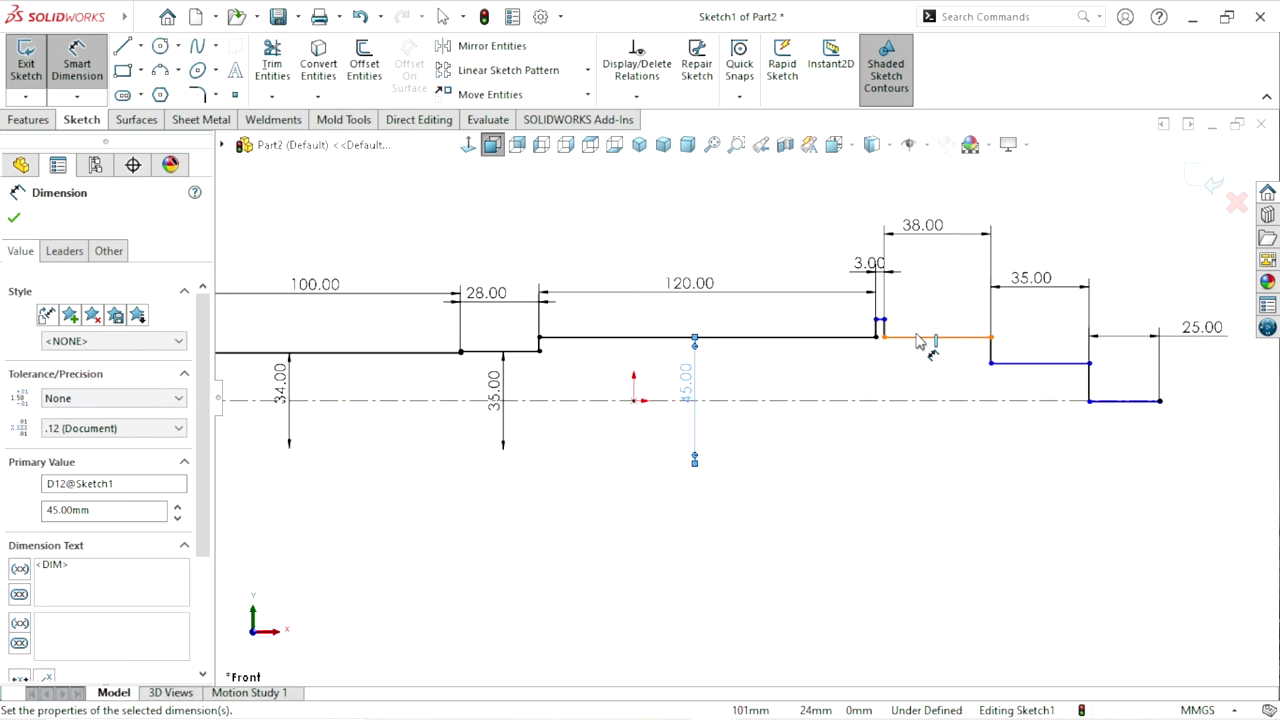
scroll(918, 342, down, 2)
click(798, 328)
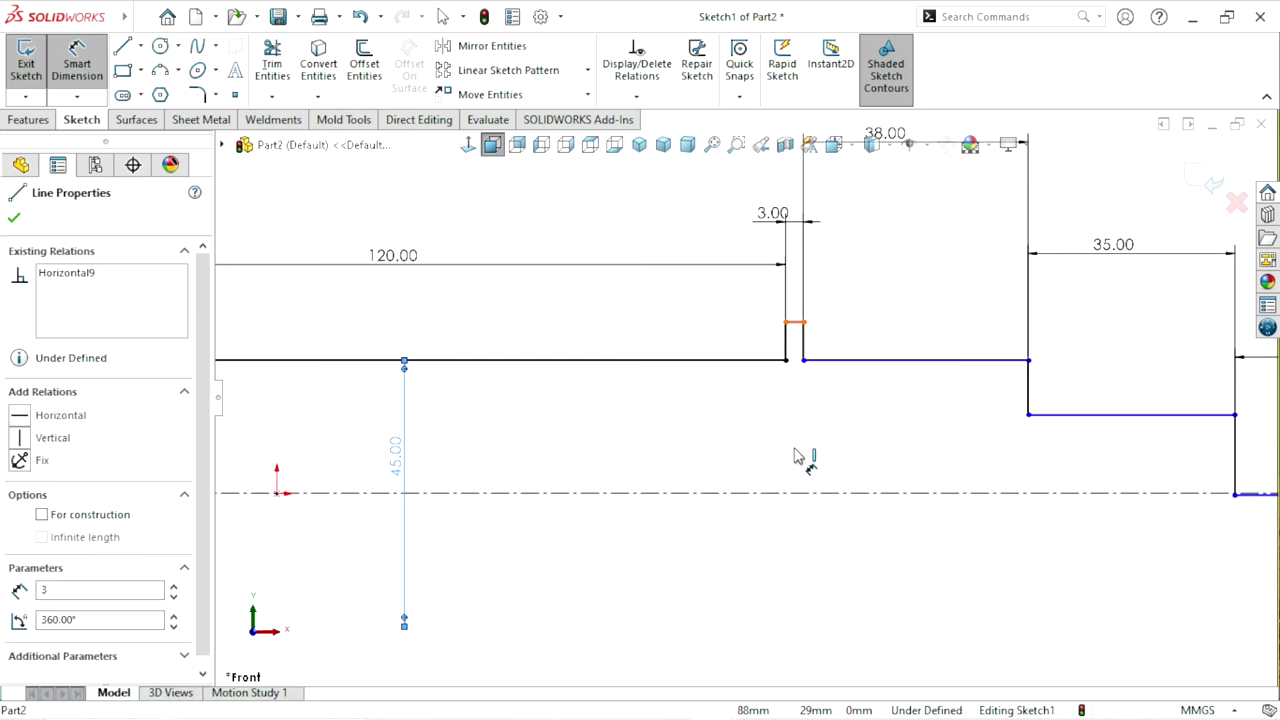
click(785, 493)
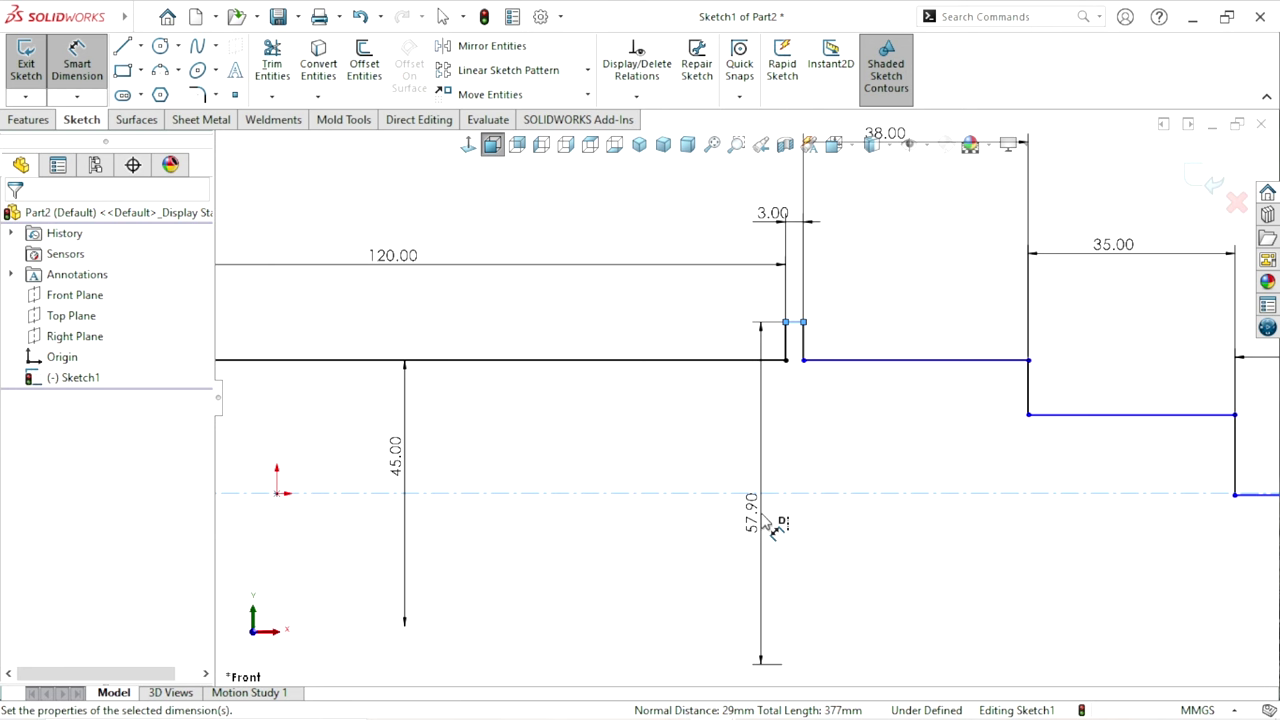
click(771, 523)
text(58)
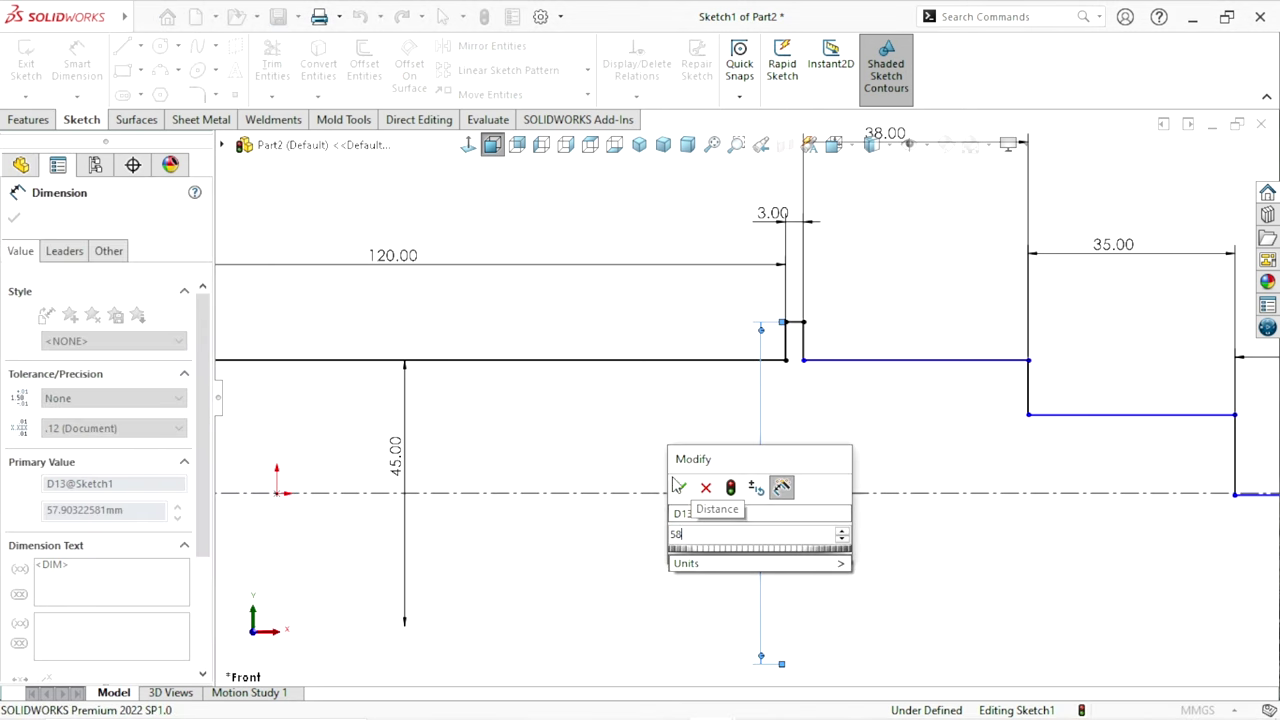
key(Return)
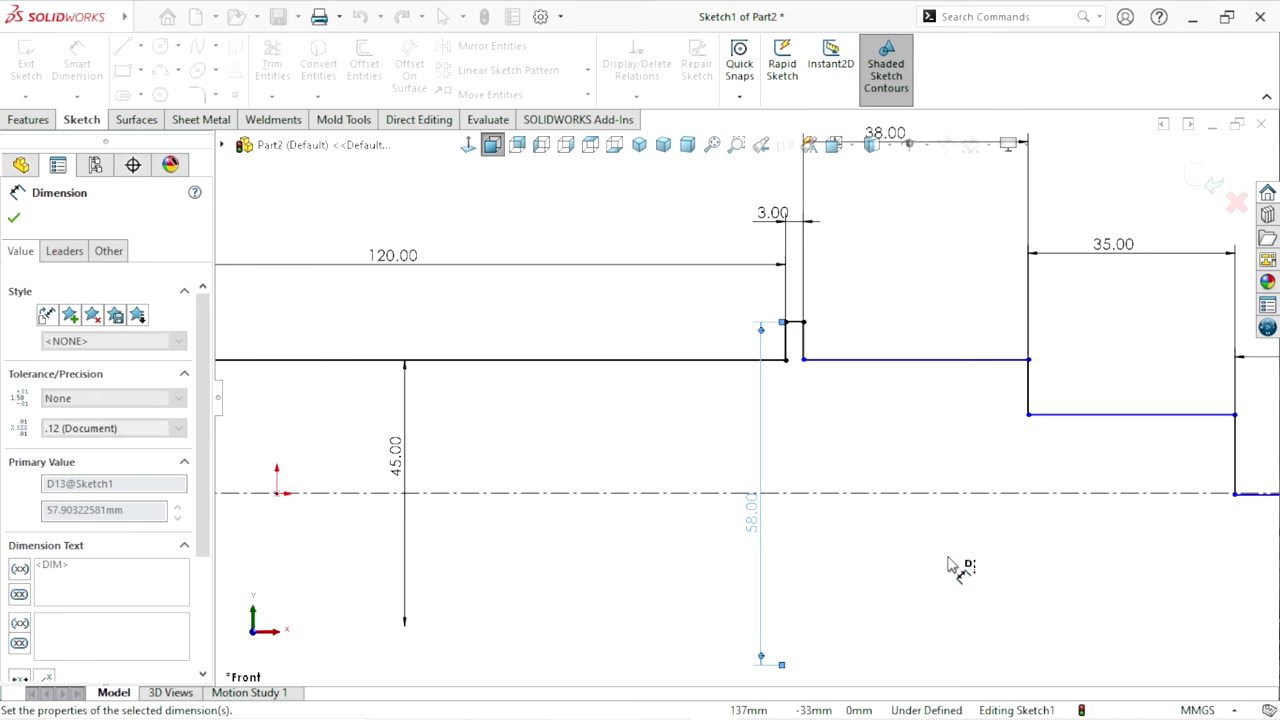
scroll(1020, 530, up, 3)
scroll(994, 503, down, 3)
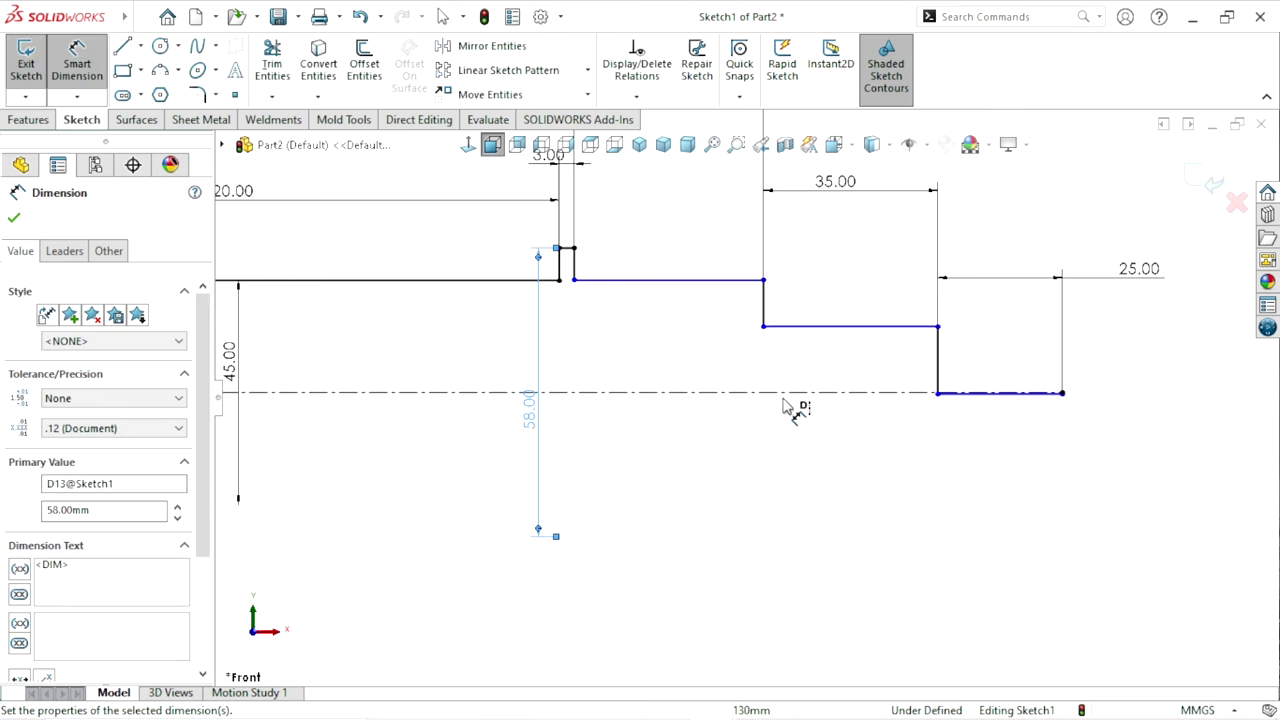
click(688, 300)
click(674, 393)
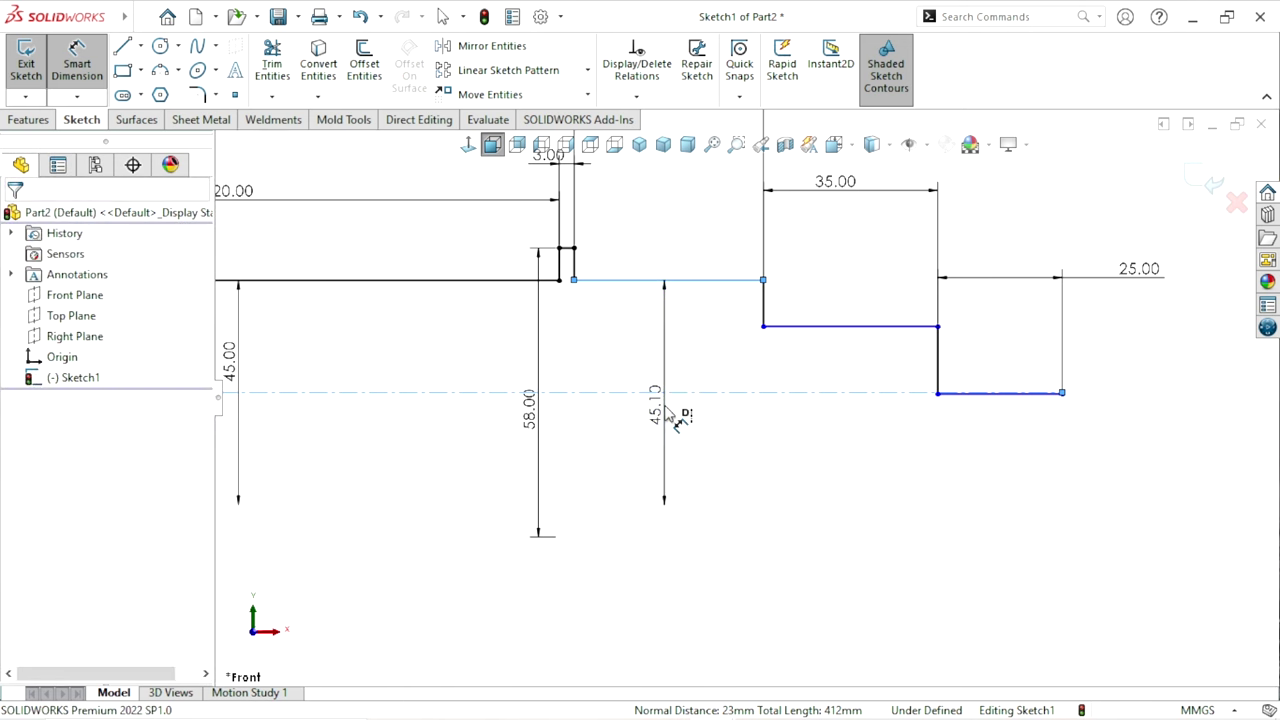
click(668, 415)
text(45)
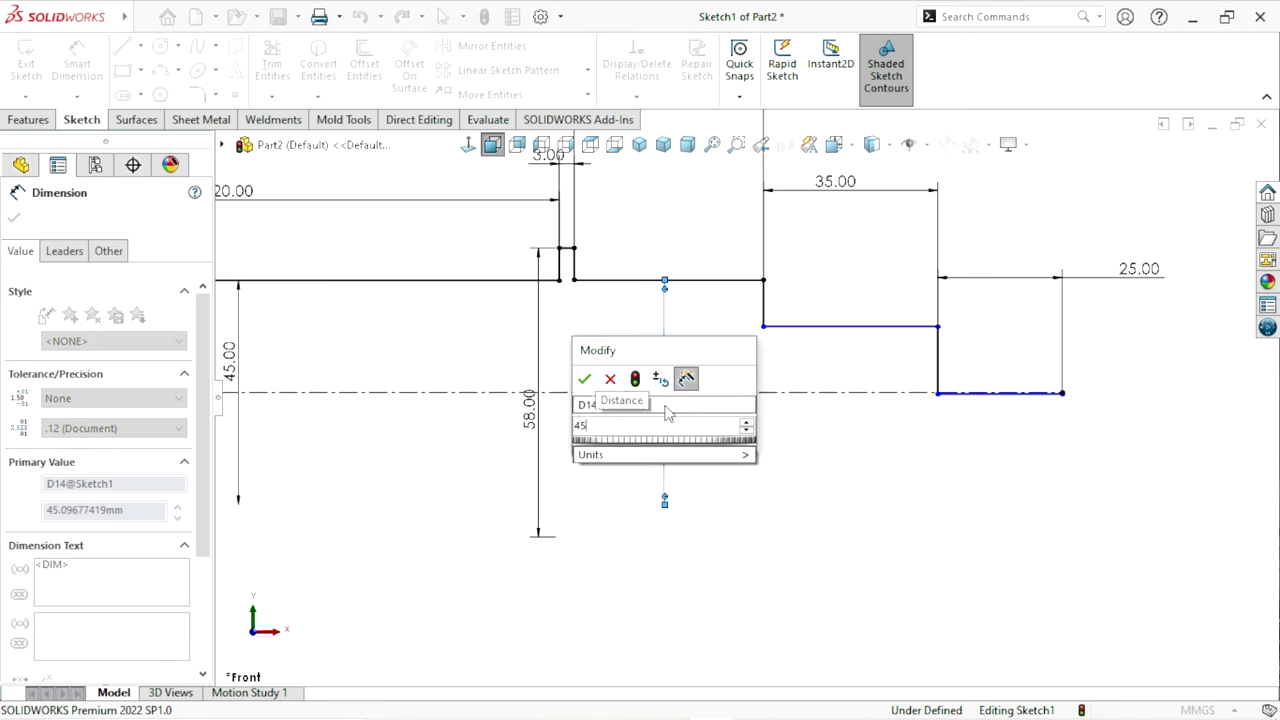
key(Return)
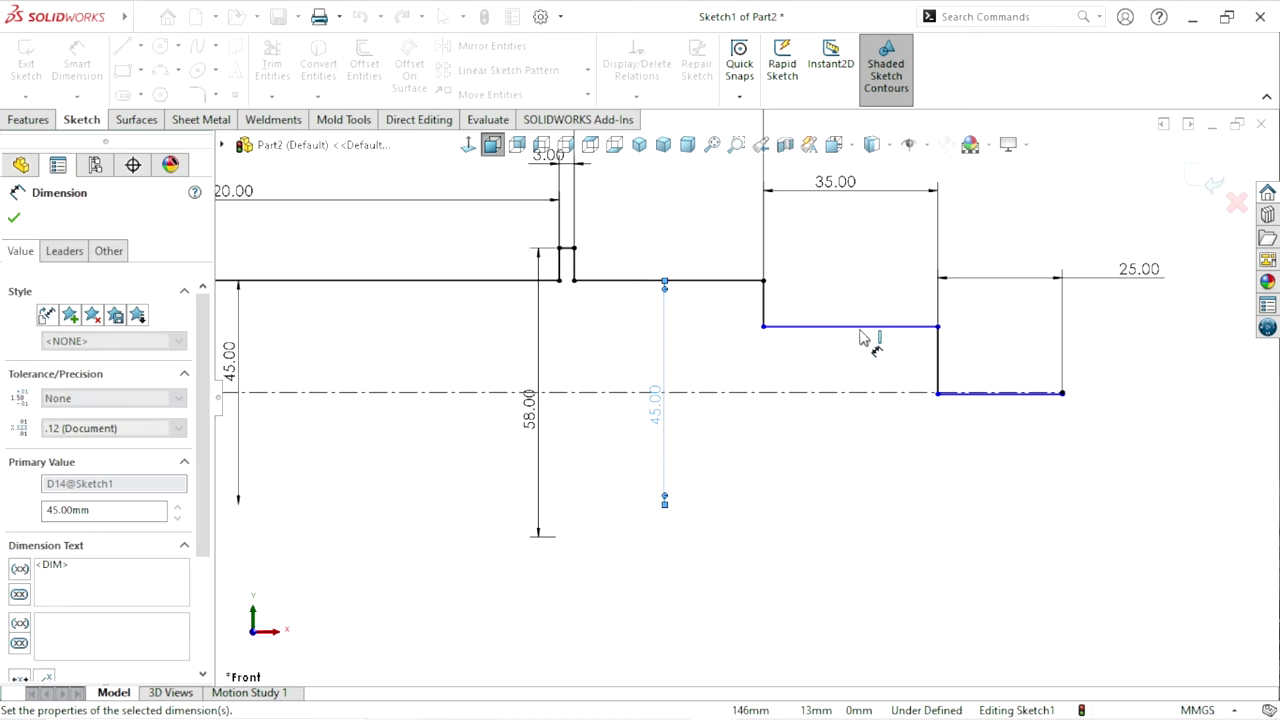
- Give the 35 mm step a 40 mm diameter and the end step a 25 mm diameter
click(856, 327)
click(850, 393)
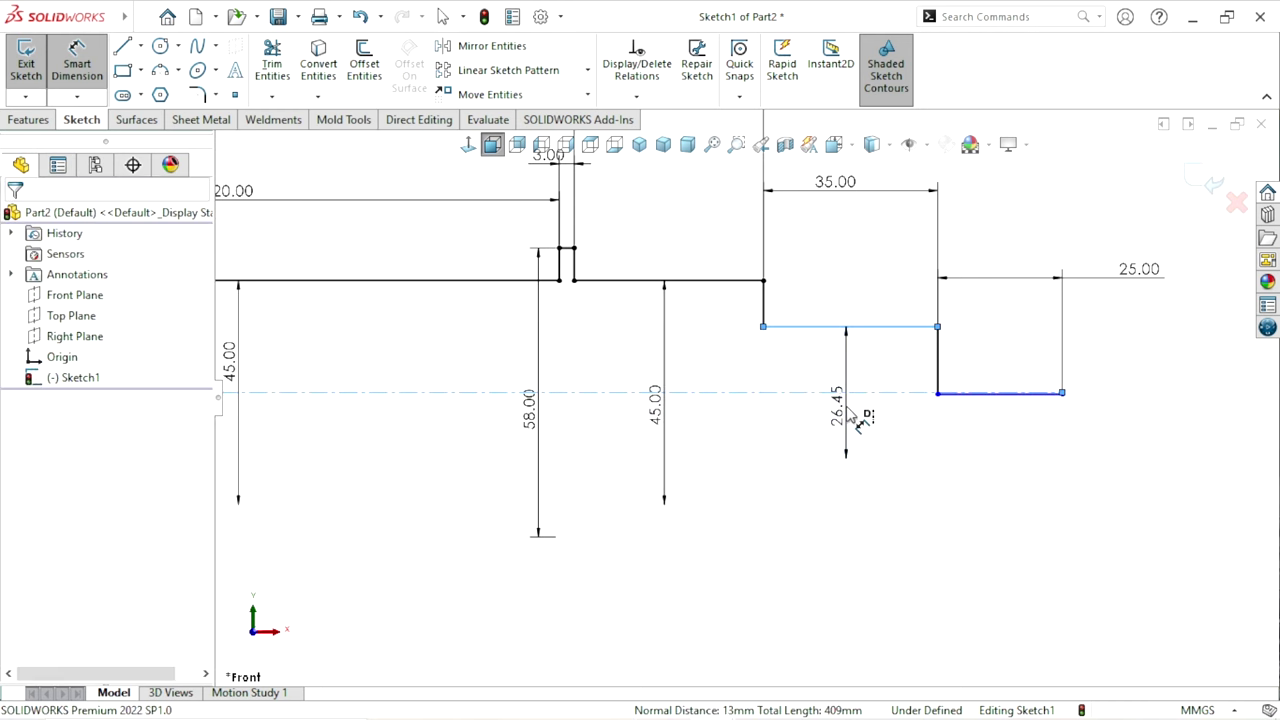
click(850, 414)
text(40)
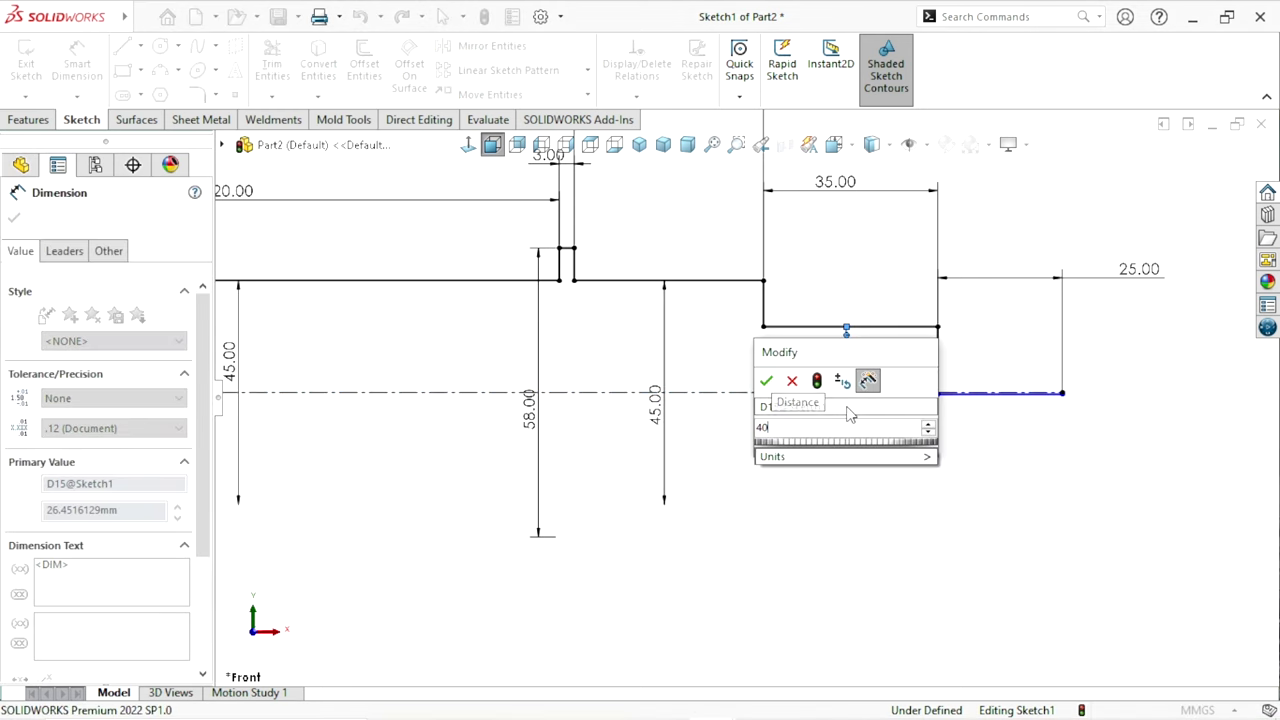
key(Return)
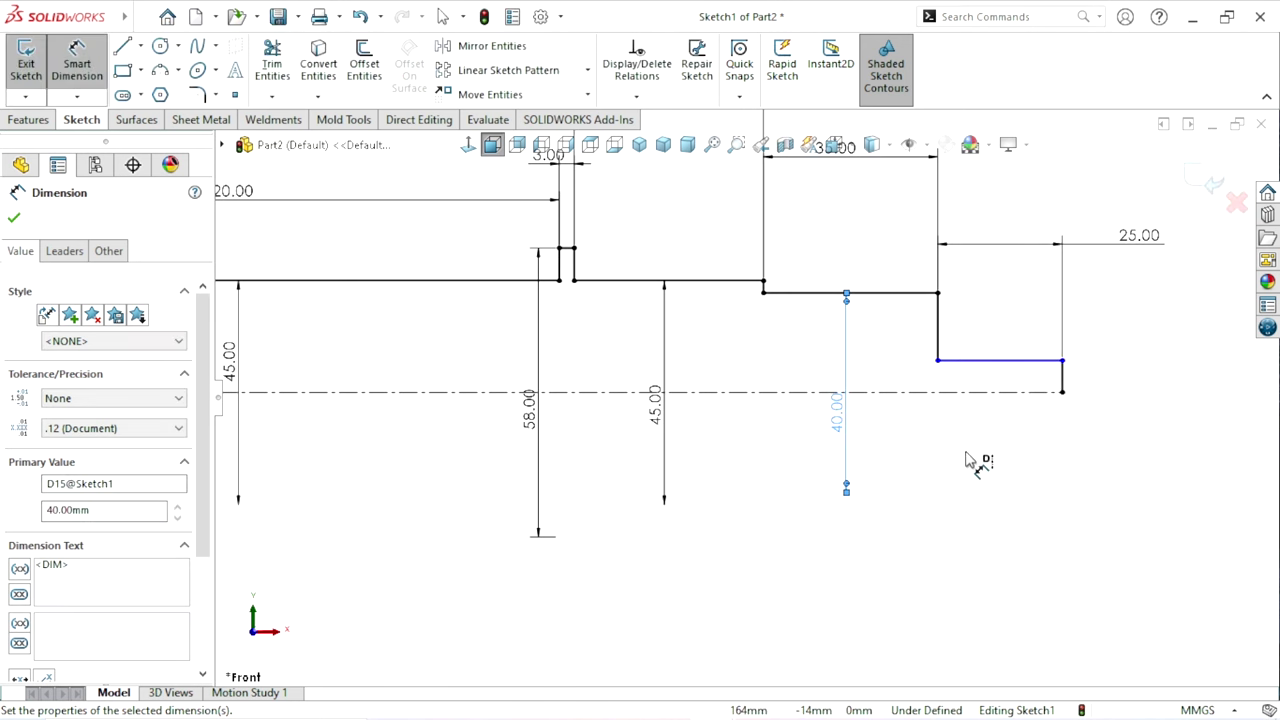
click(998, 361)
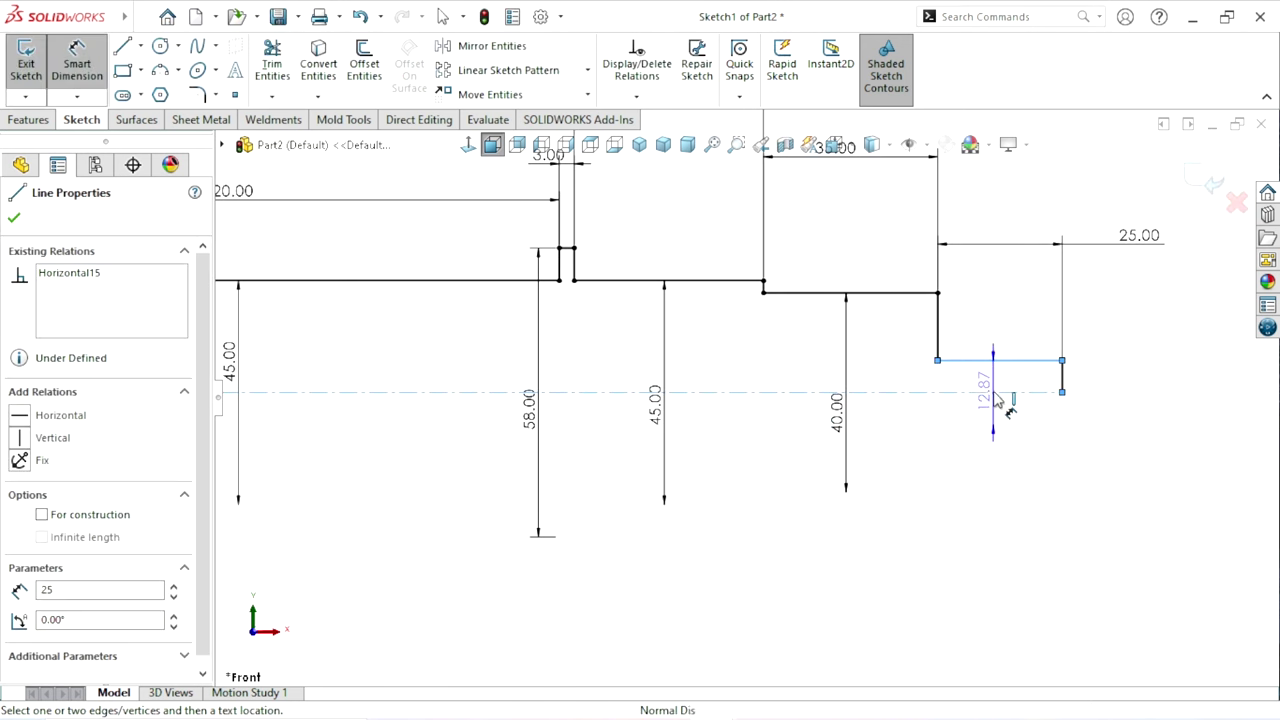
click(1112, 410)
click(1100, 400)
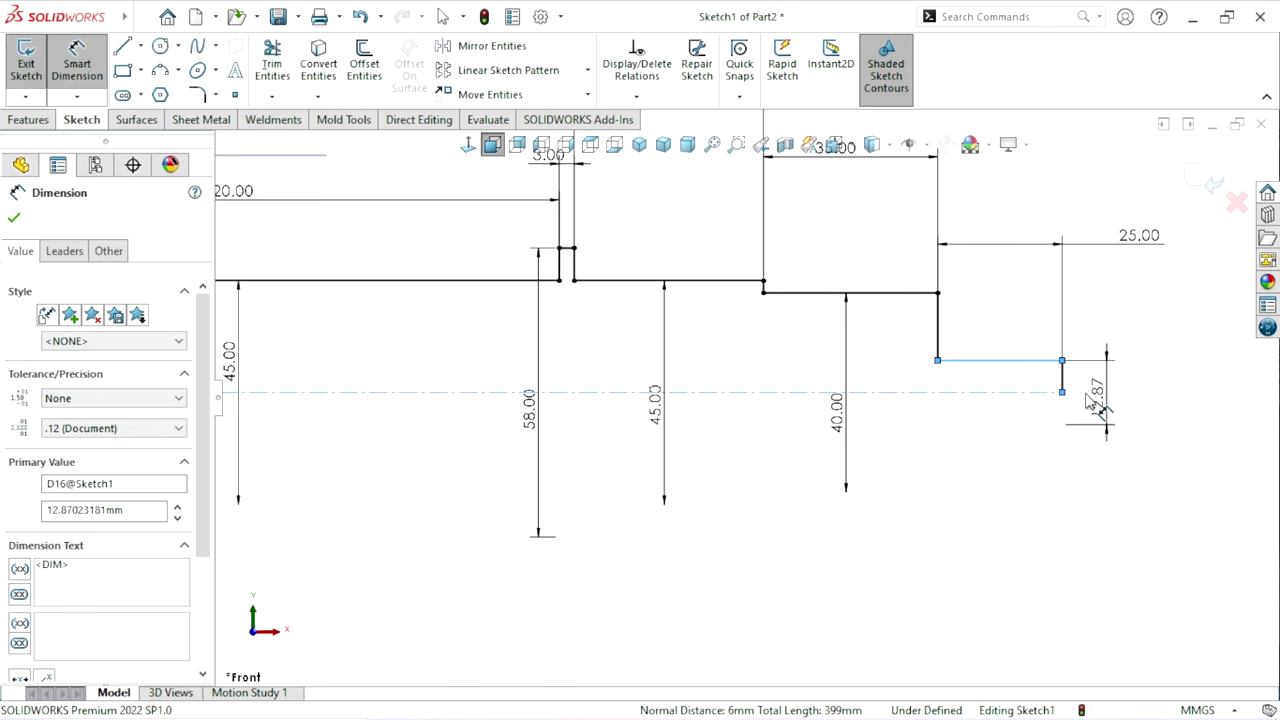
text(25)
key(Return)
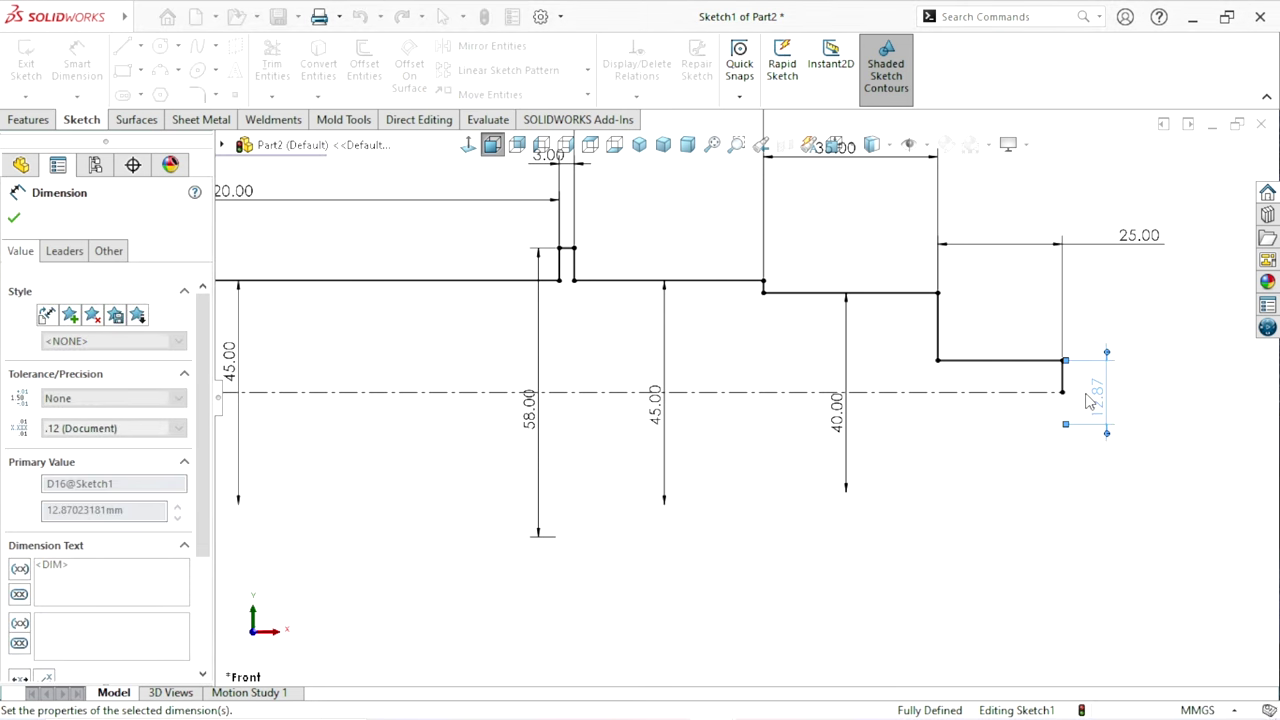
- Move the 28.00 dimension higher above the shaft for clarity
key(Escape)
scroll(832, 537, up, 2)
scroll(560, 488, up, 2)
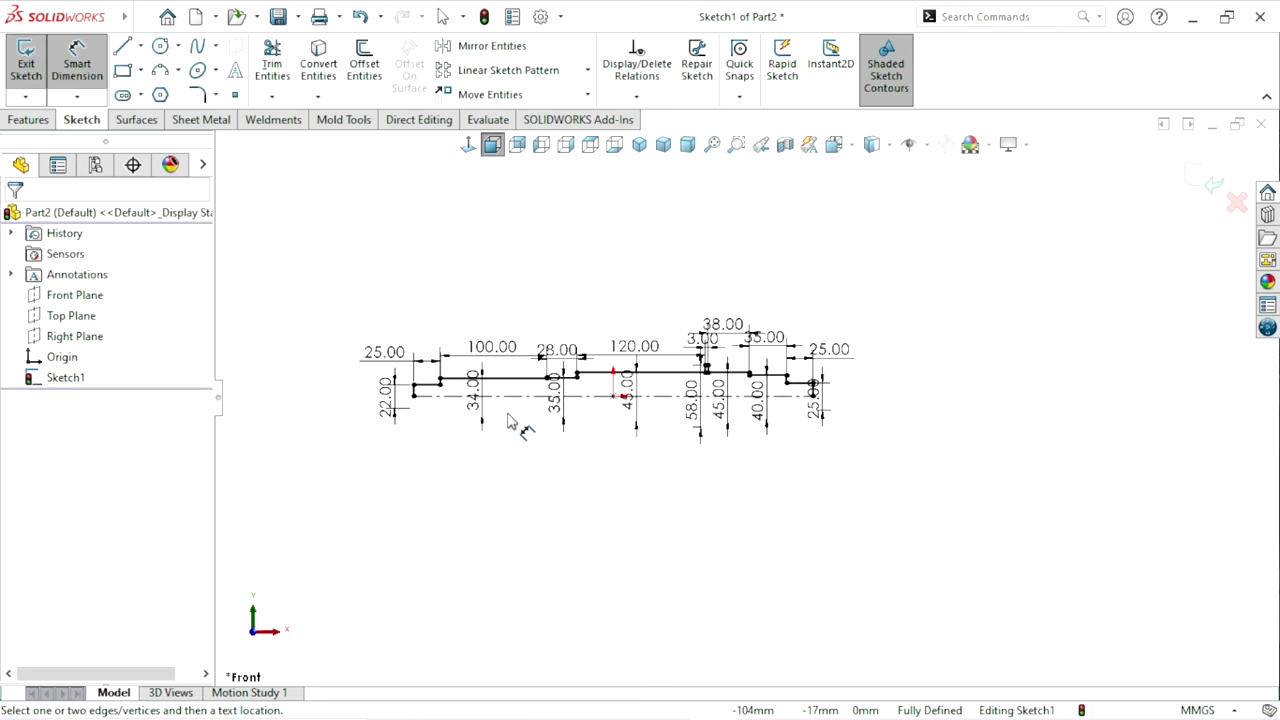
scroll(530, 432, up, 1)
scroll(530, 432, down, 1)
scroll(560, 400, down, 1)
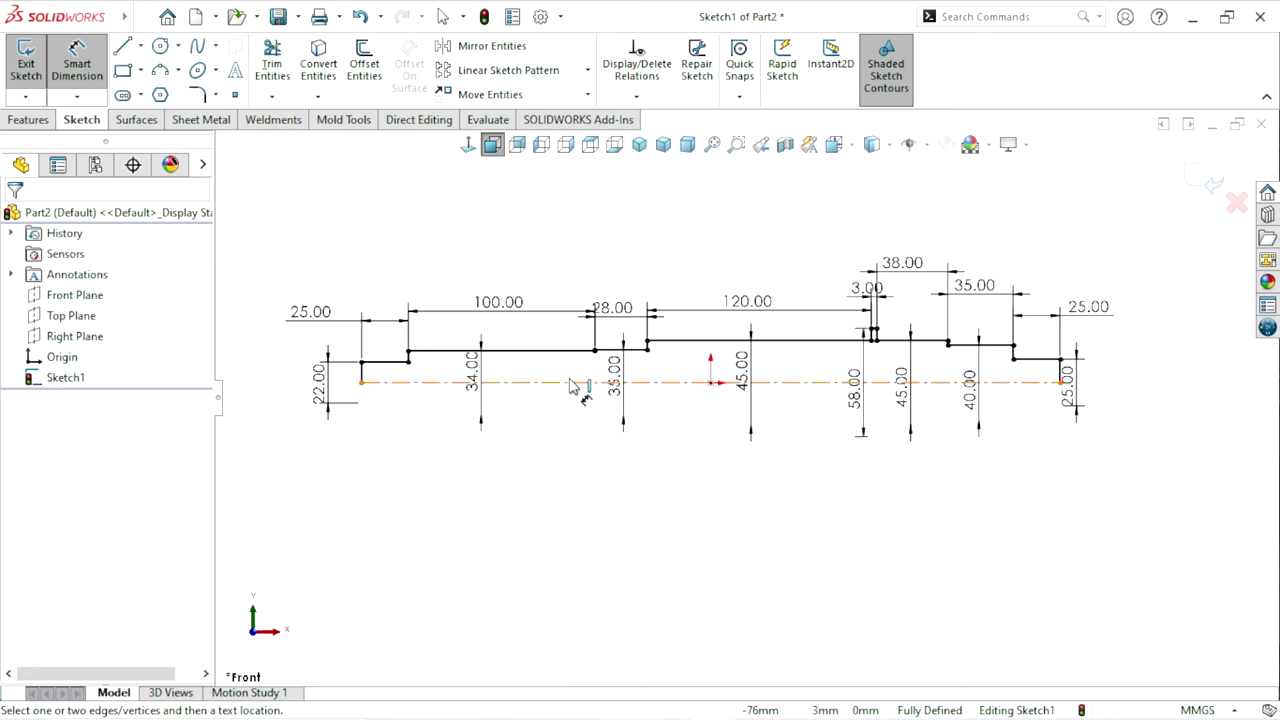
drag(612, 307, 610, 271)
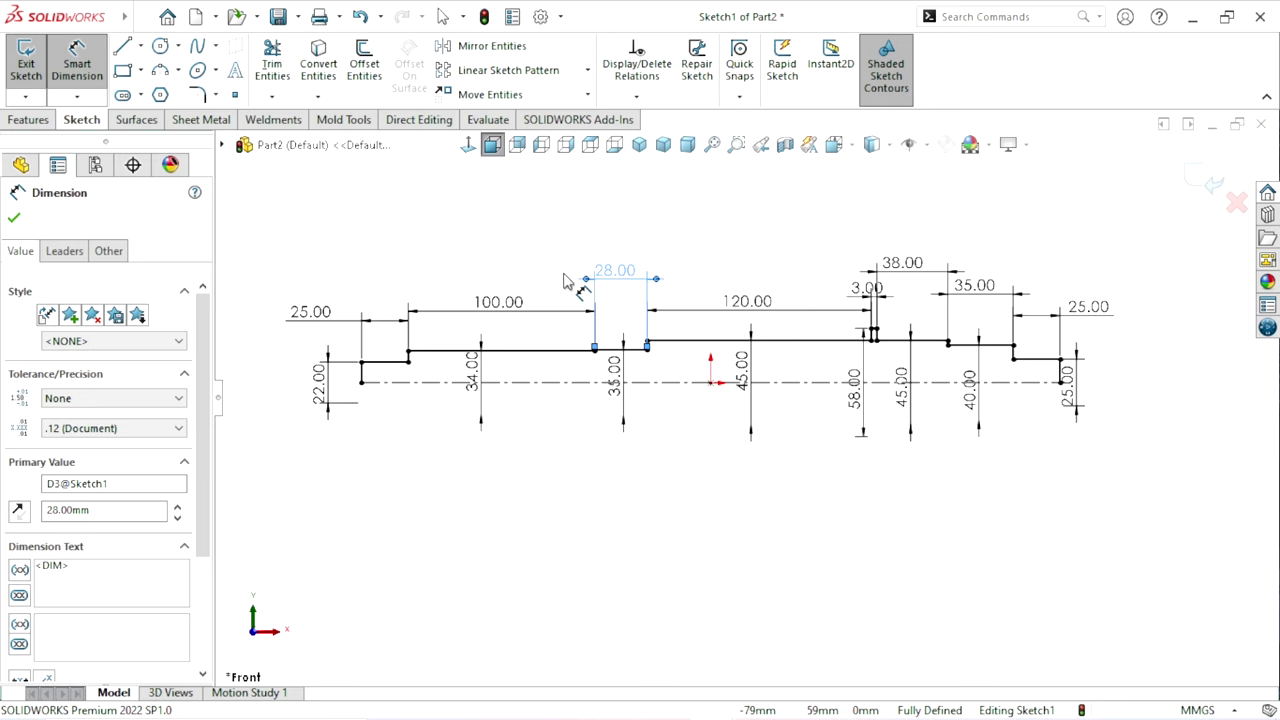
click(814, 514)
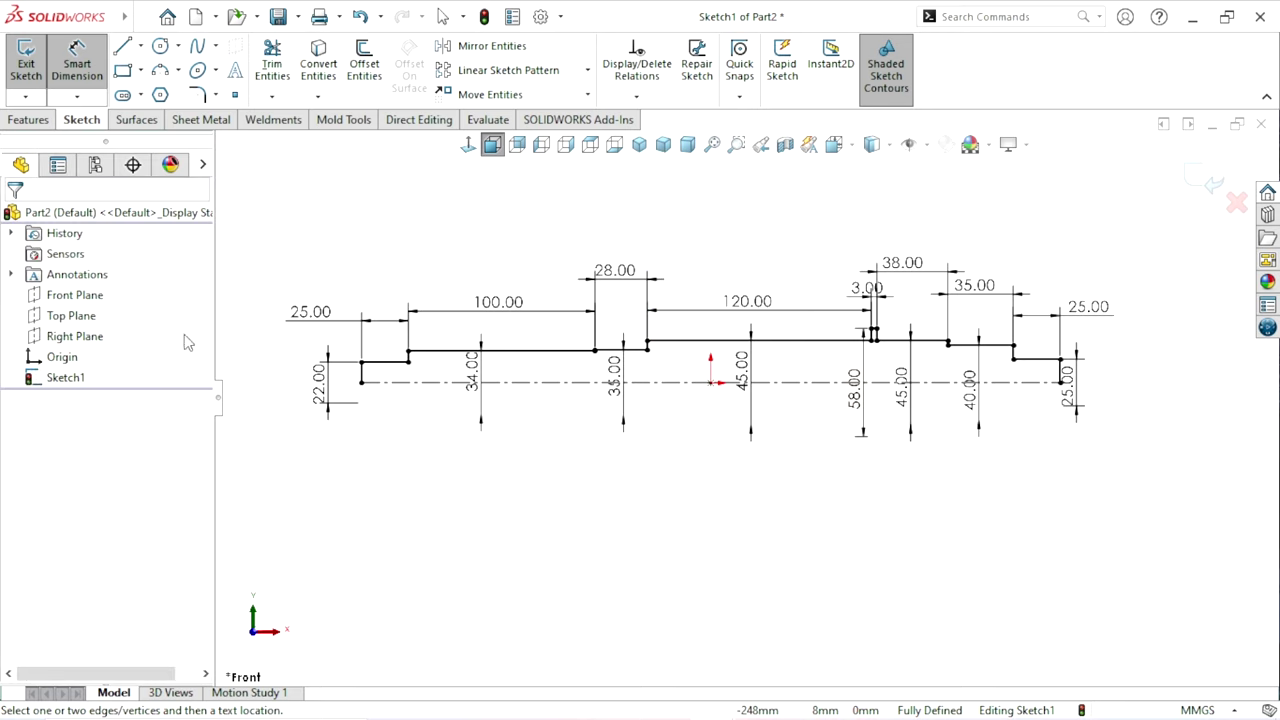
- Revolve the closed sketch 360° around the centreline to form the solid shaft
click(30, 125)
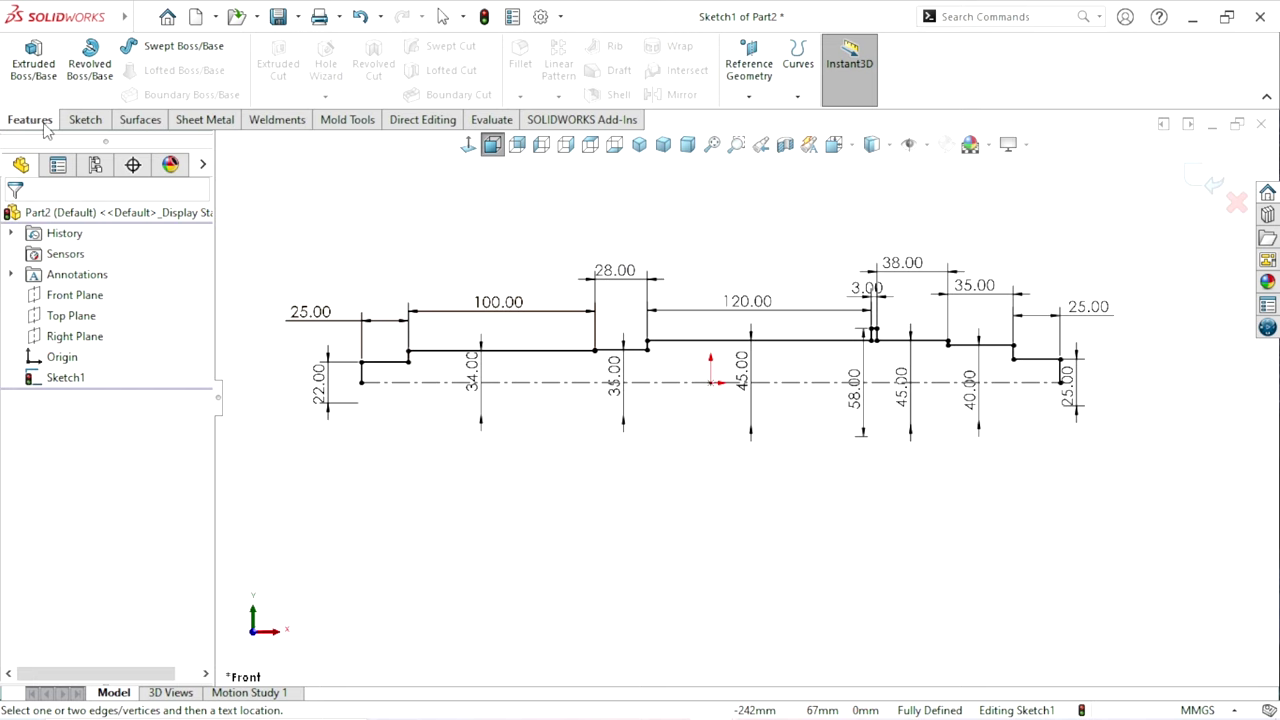
click(98, 82)
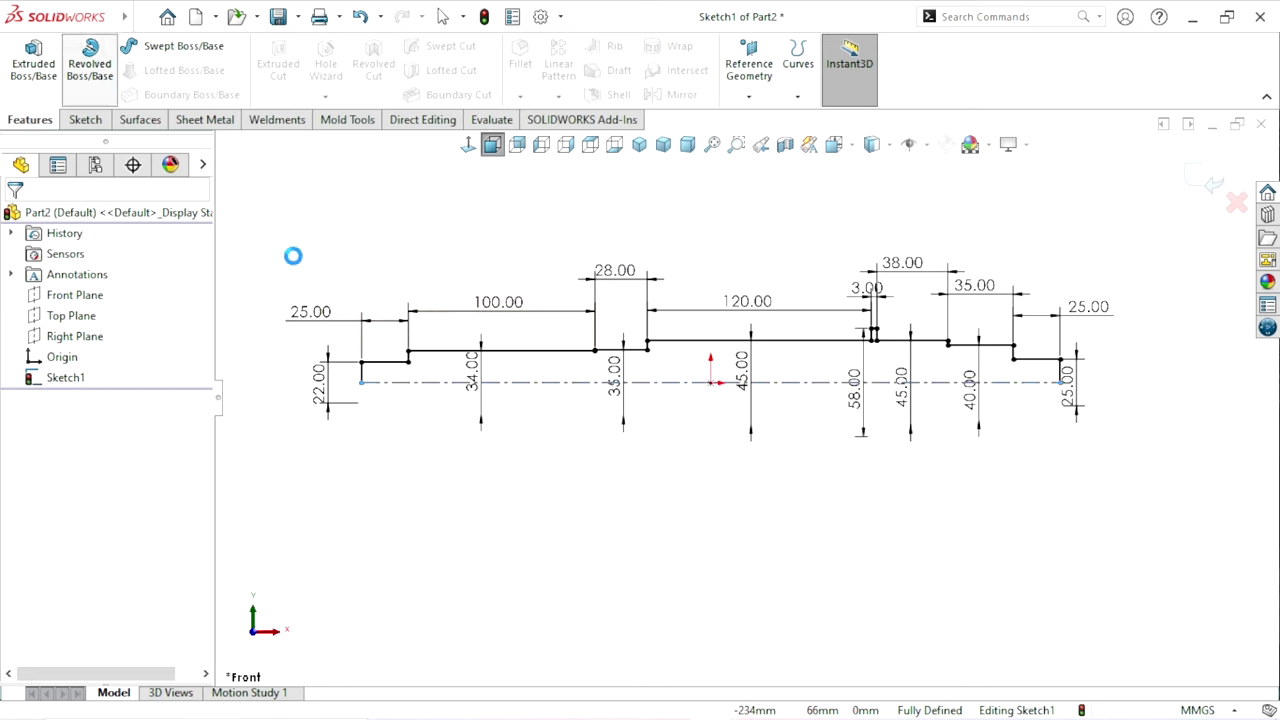
click(685, 377)
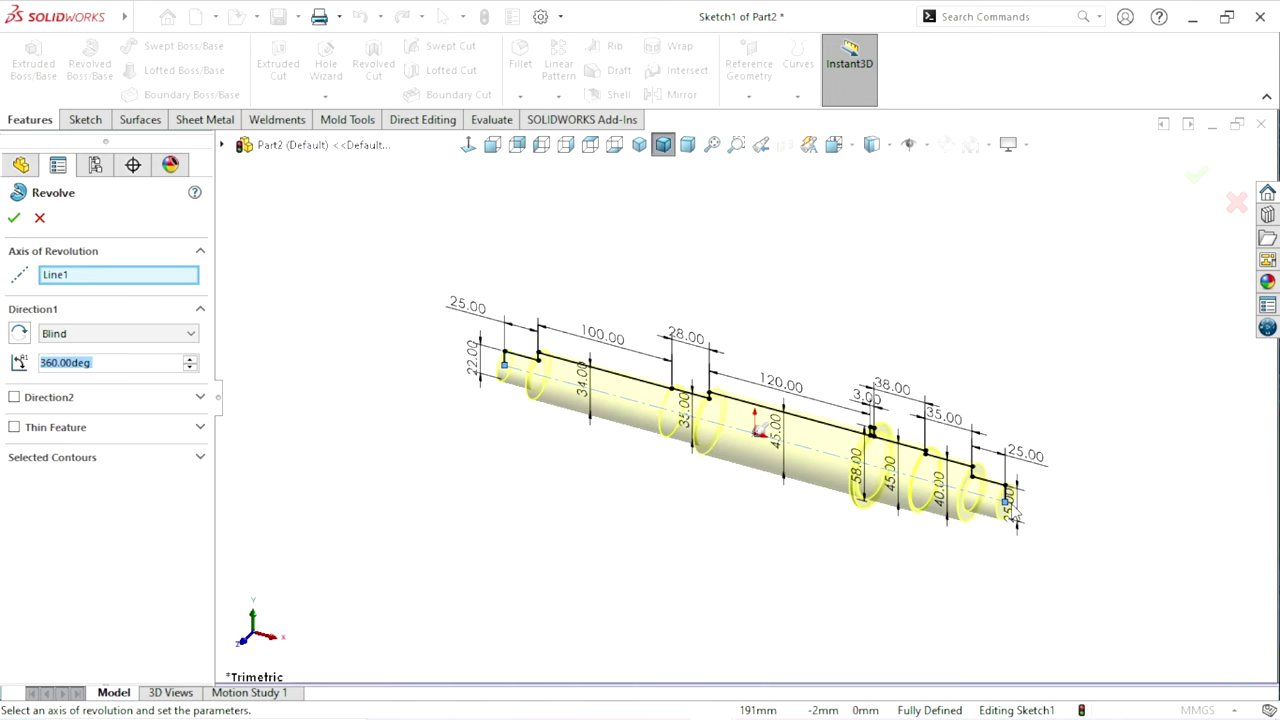
scroll(1012, 512, down, 1)
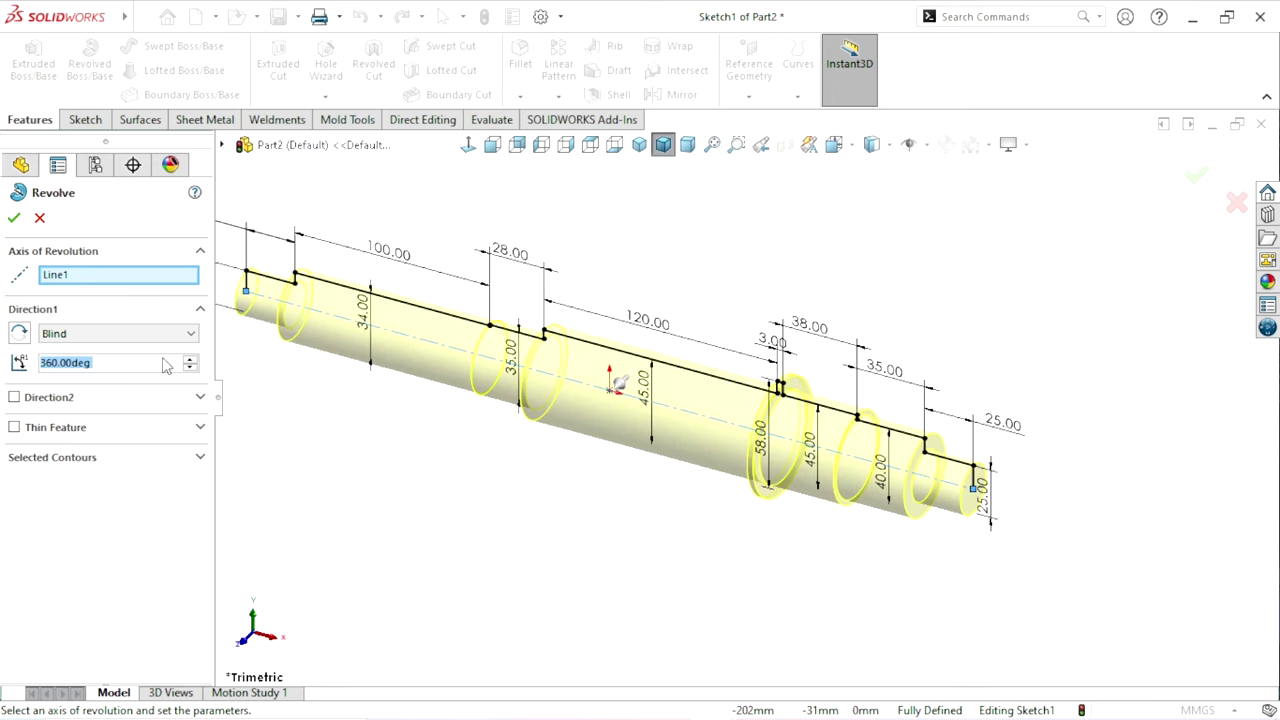
click(90, 280)
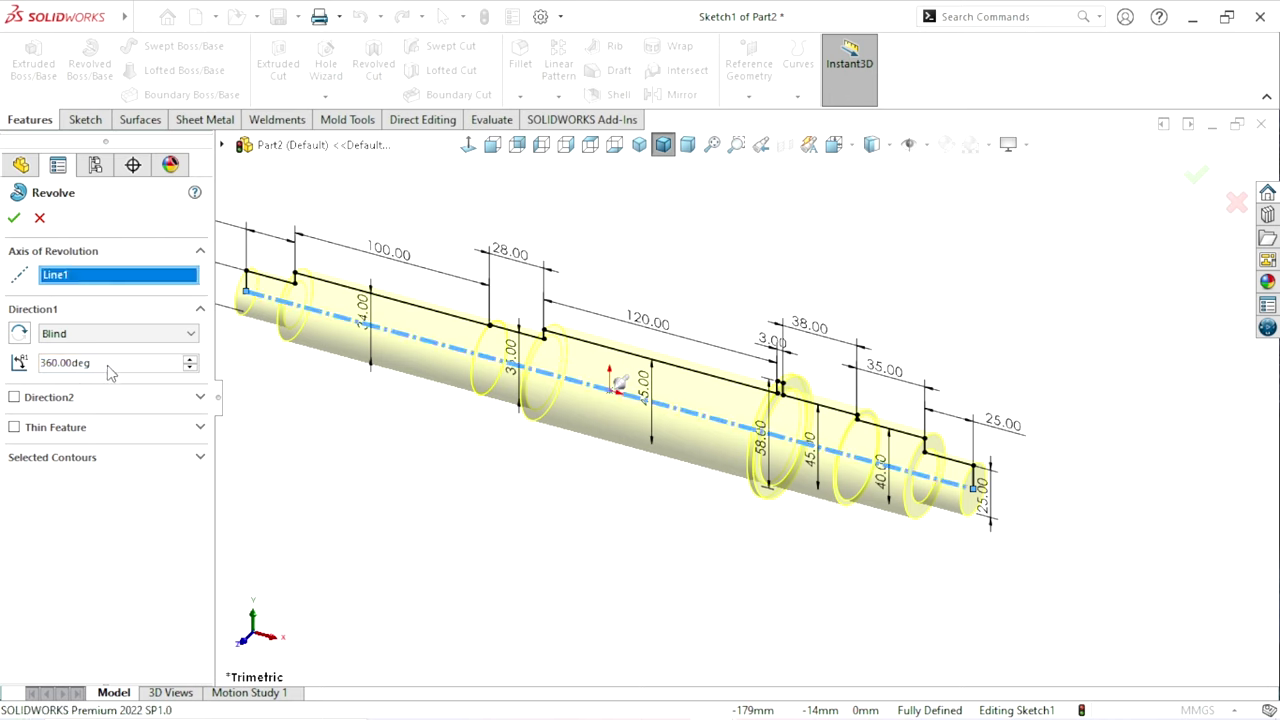
click(110, 363)
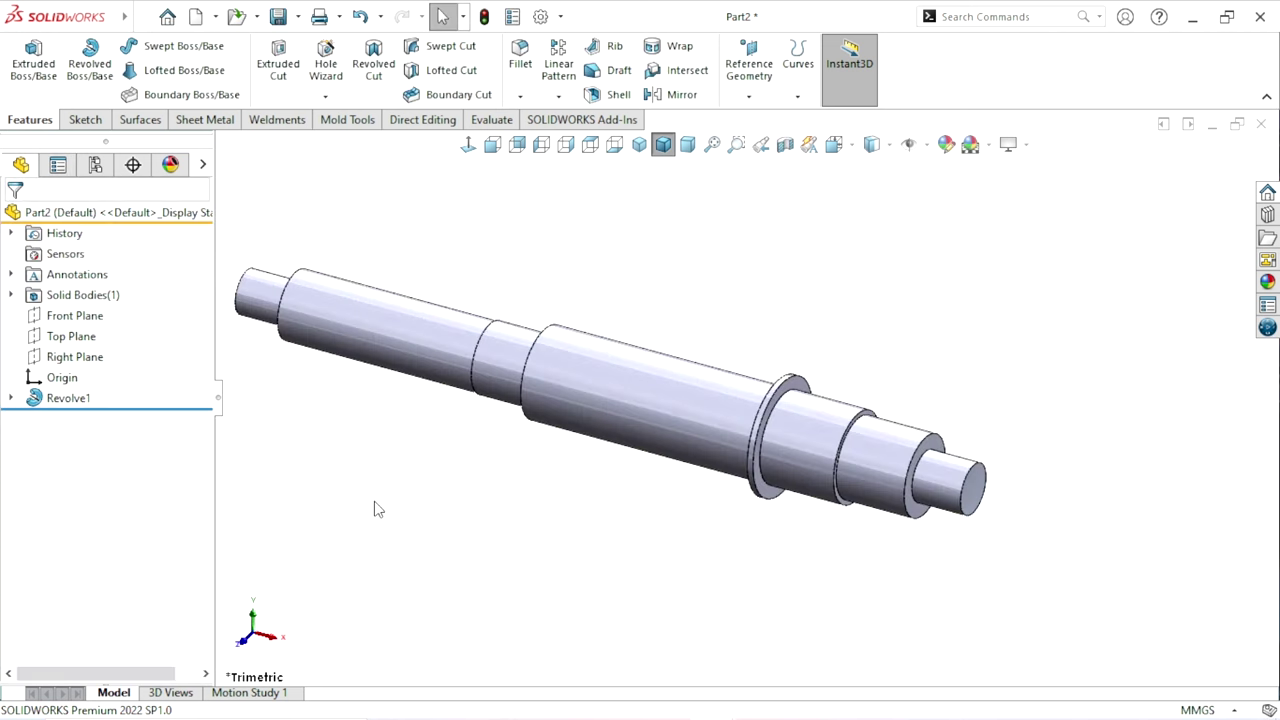
- Start a chamfer on the shaft with a 1 mm distance
mouse_move(565, 567)
middle_down()
mouse_move(646, 426)
mouse_move(563, 500)
mouse_move(520, 443)
mouse_move(515, 468)
middle_up()
key(Escape)
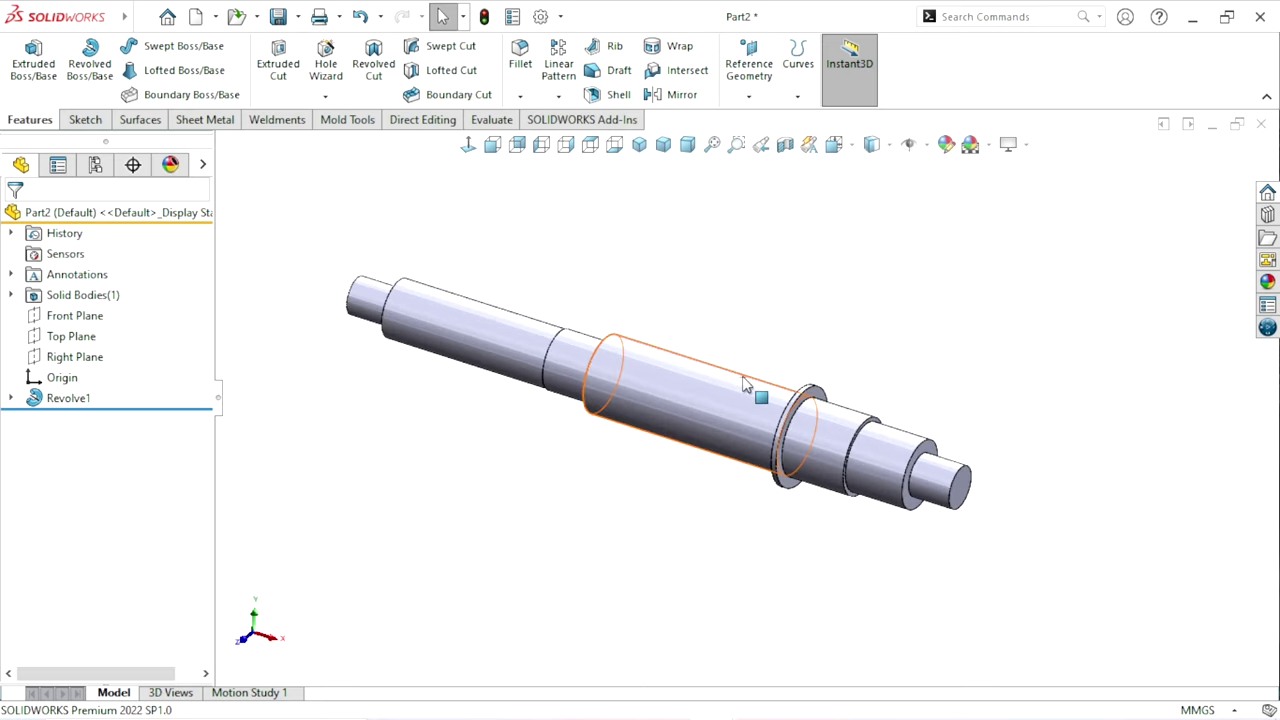
scroll(748, 380, up, 2)
middle_drag(883, 349, 748, 338)
scroll(742, 360, down, 2)
scroll(614, 477, down, 2)
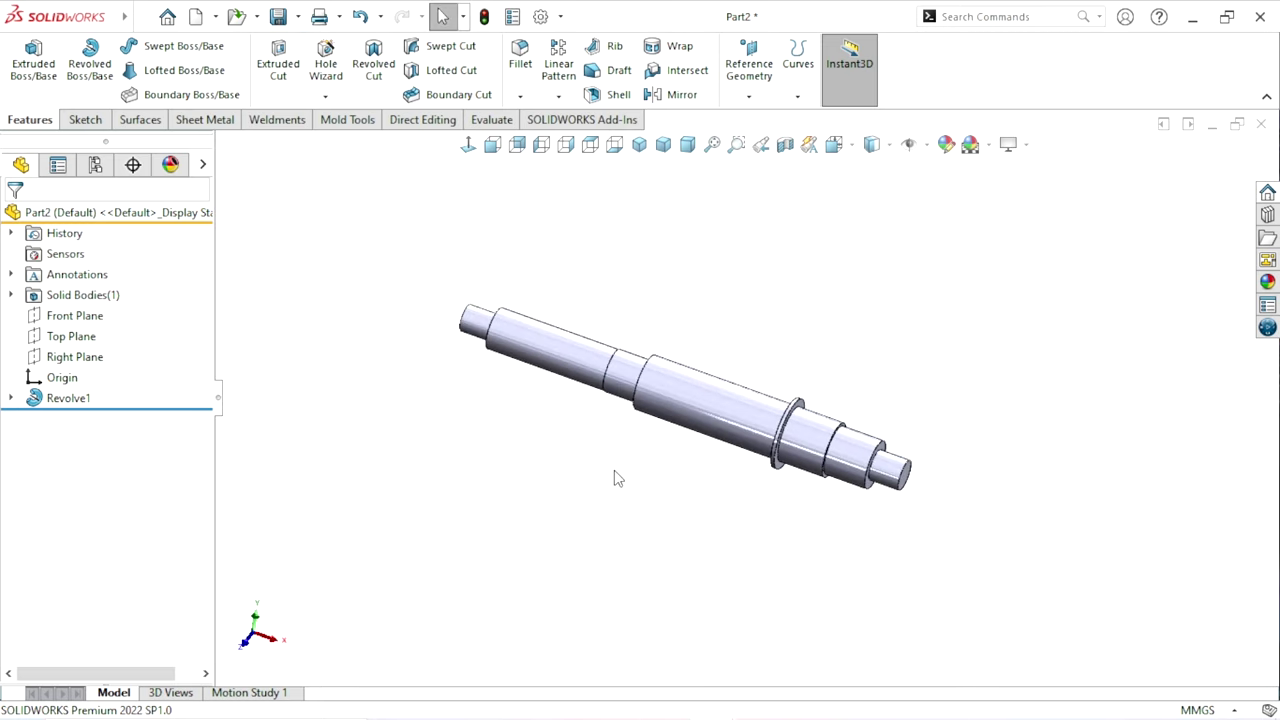
scroll(757, 394, up, 2)
scroll(690, 320, up, 1)
click(520, 96)
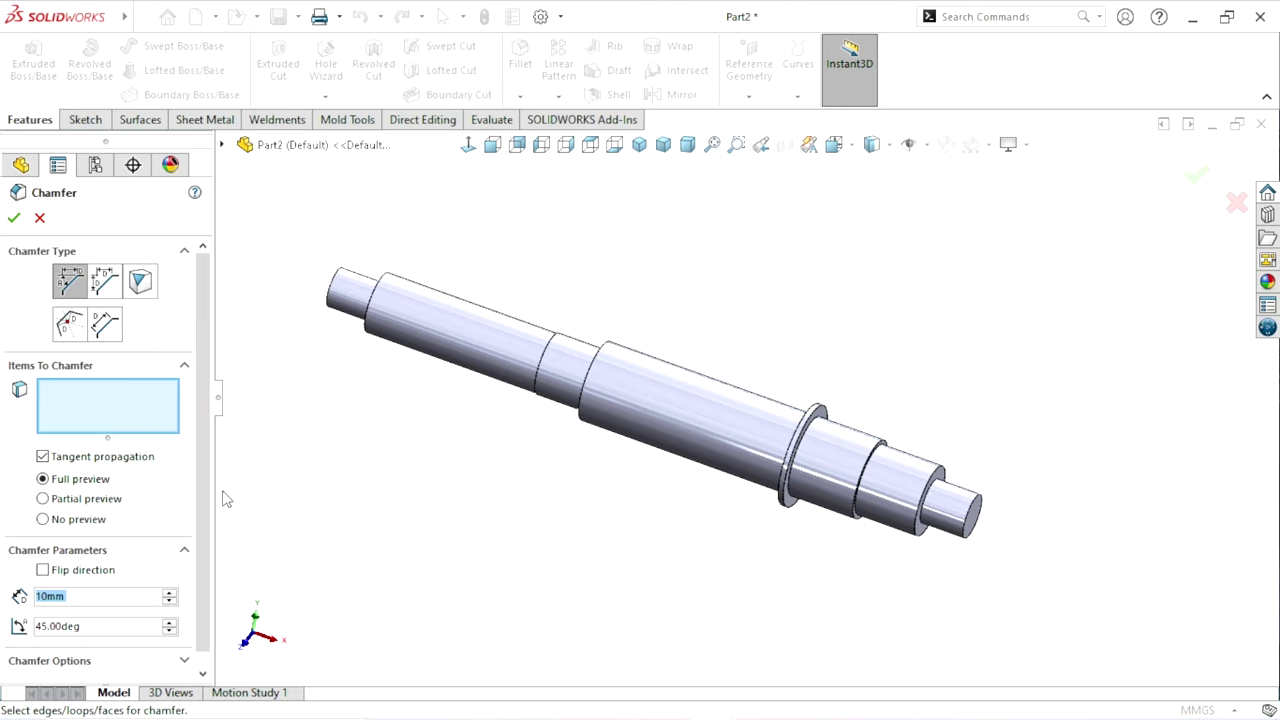
click(90, 596)
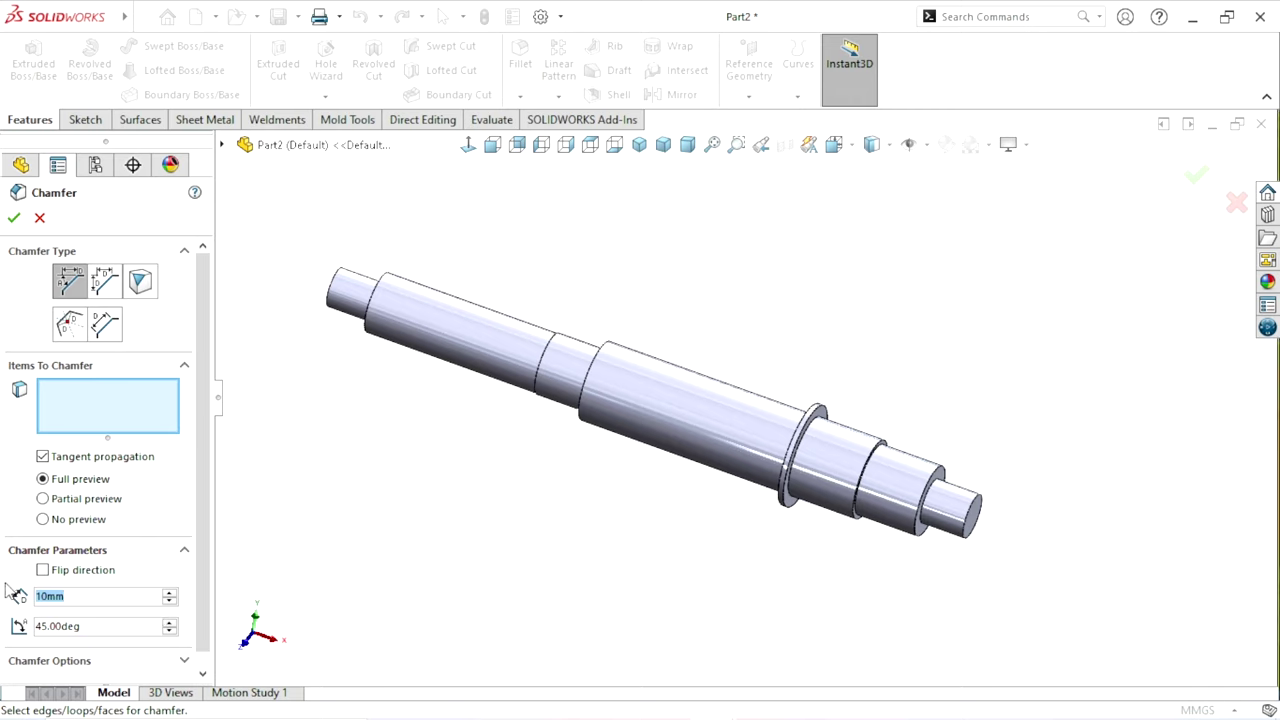
text(1)
key(Return)
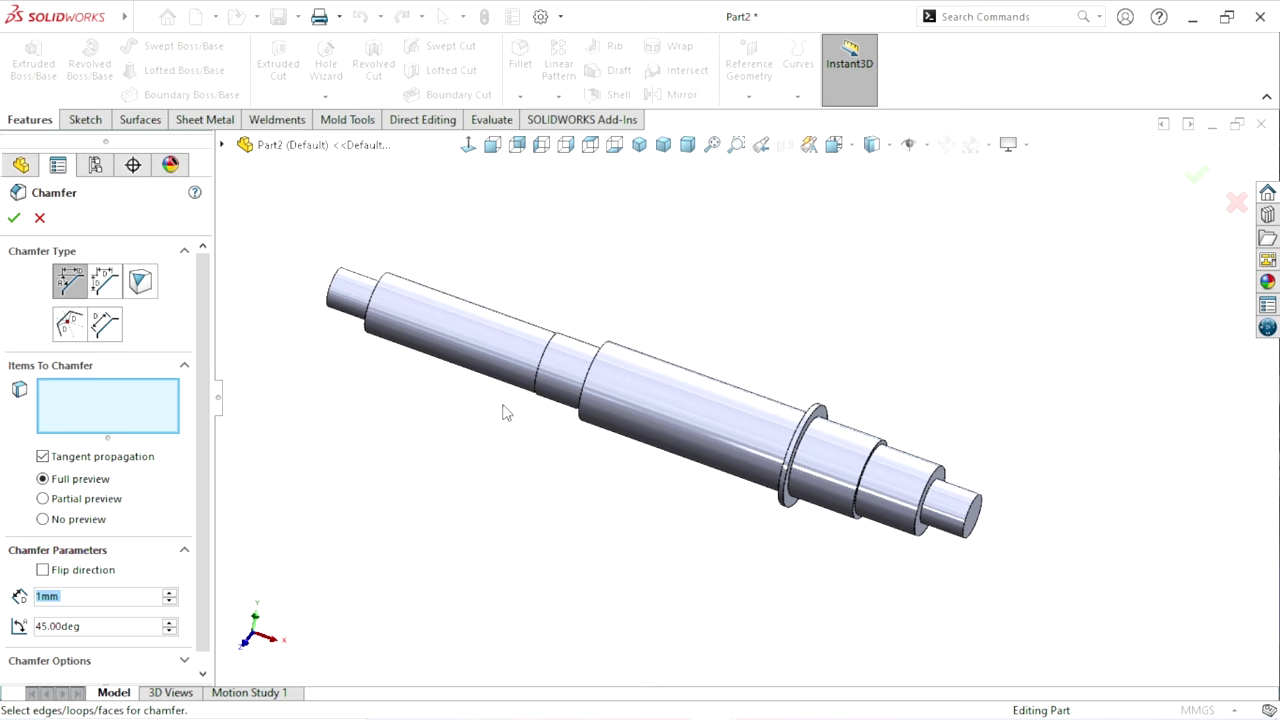
- Select the shaft's left end face and the first shoulder and step edges for chamfering
scroll(423, 366, down, 2)
middle_drag(423, 366, 418, 415)
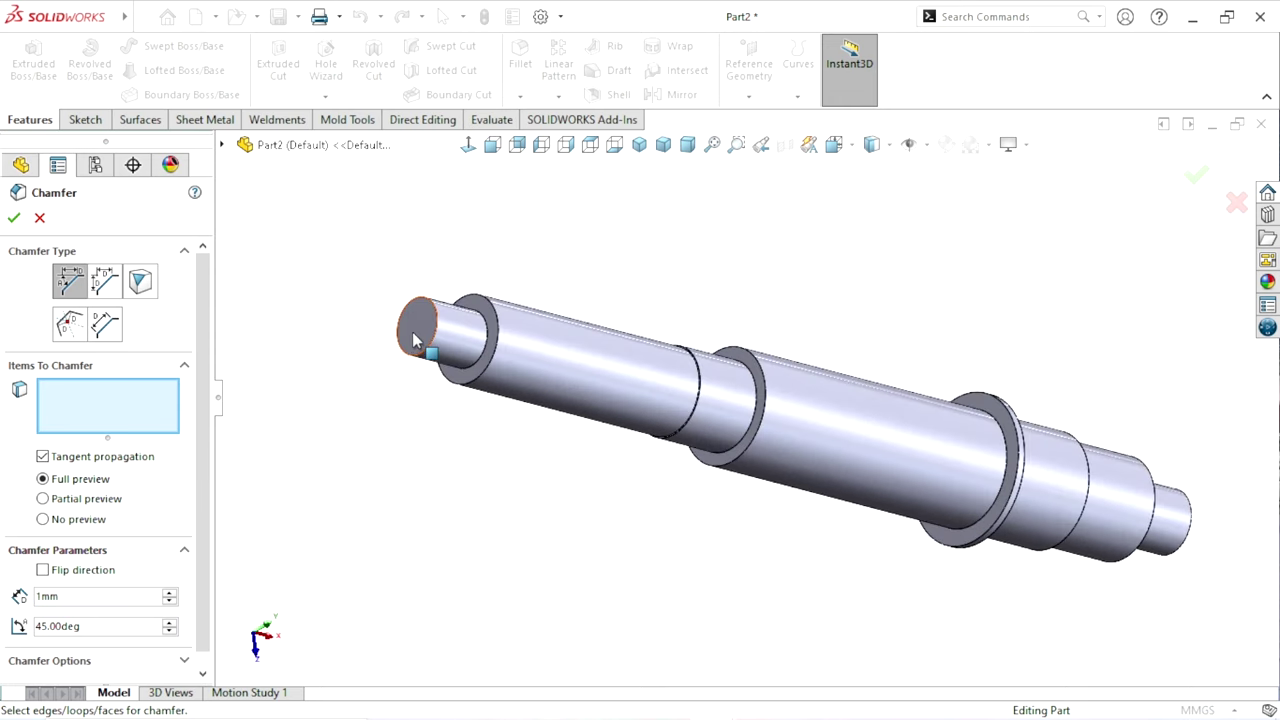
click(414, 340)
click(478, 310)
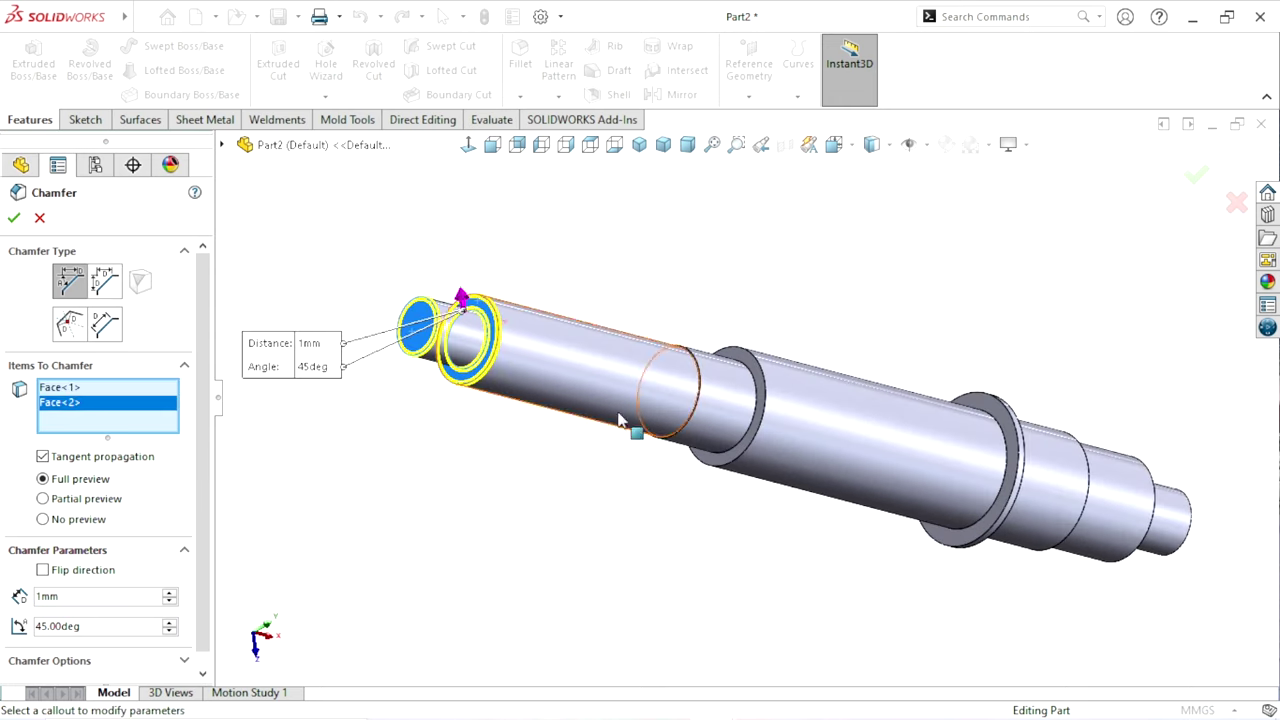
click(491, 330)
scroll(500, 322, down, 1)
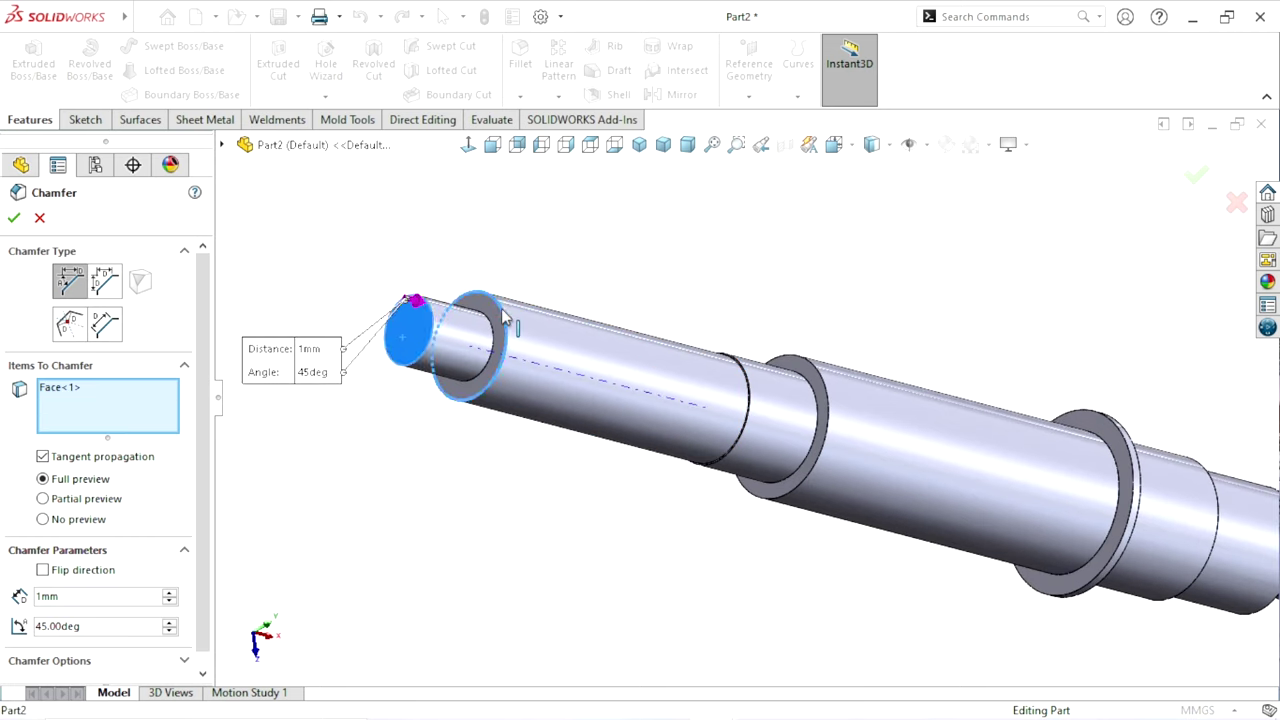
click(505, 318)
scroll(800, 400, up, 1)
scroll(795, 393, down, 1)
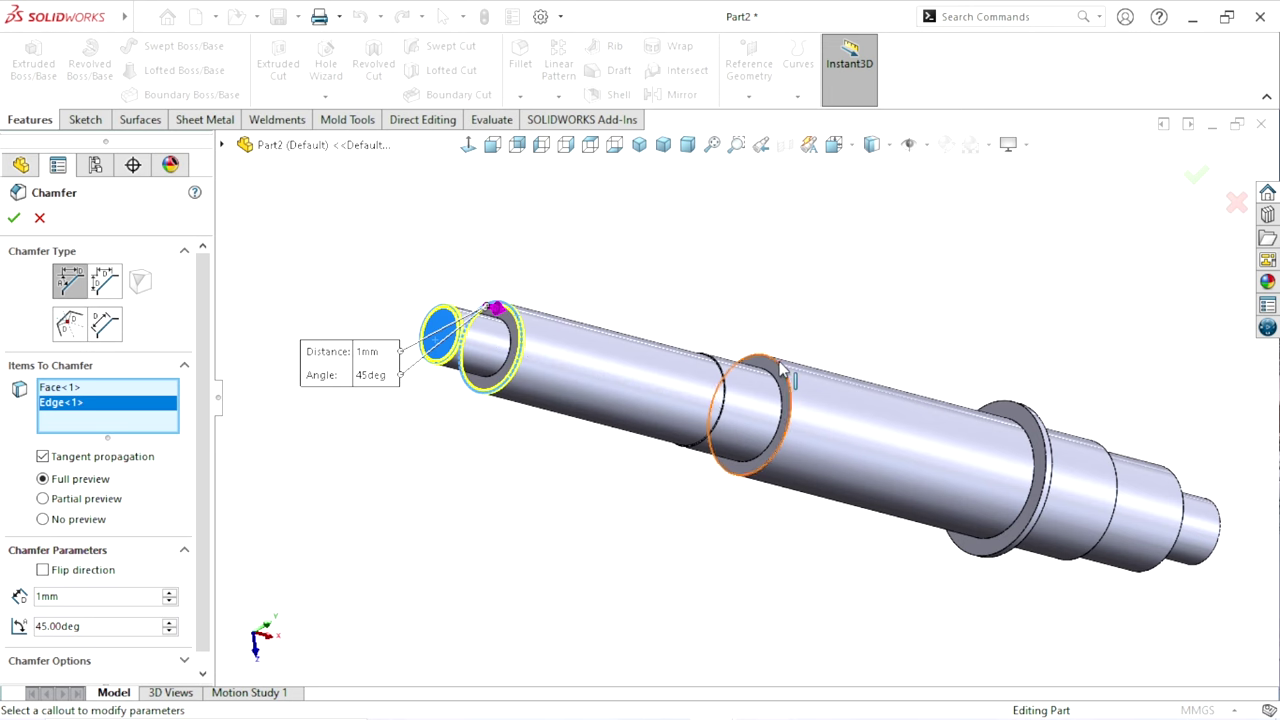
click(782, 370)
- Add the right end face and two more step edges, then accept the 1 mm chamfer
mouse_move(748, 580)
middle_down()
mouse_move(1028, 514)
mouse_move(972, 518)
mouse_move(871, 543)
mouse_move(1066, 537)
middle_up()
click(1022, 462)
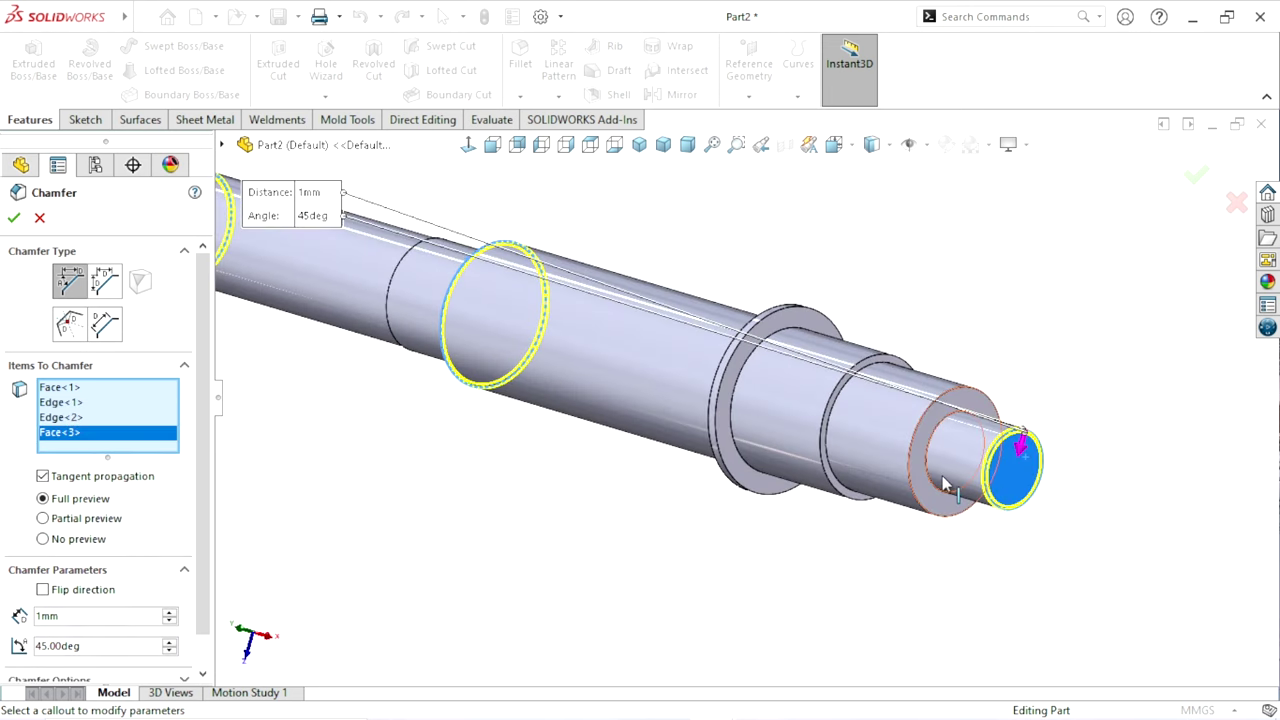
click(935, 408)
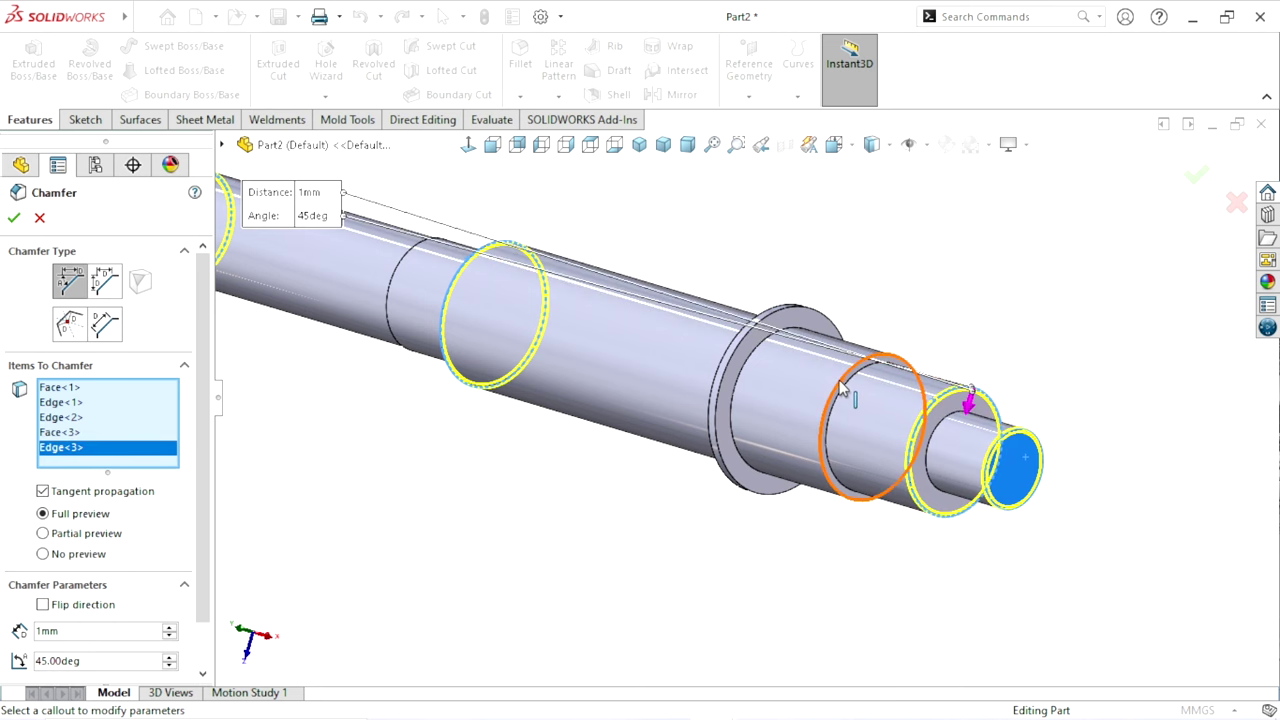
click(846, 393)
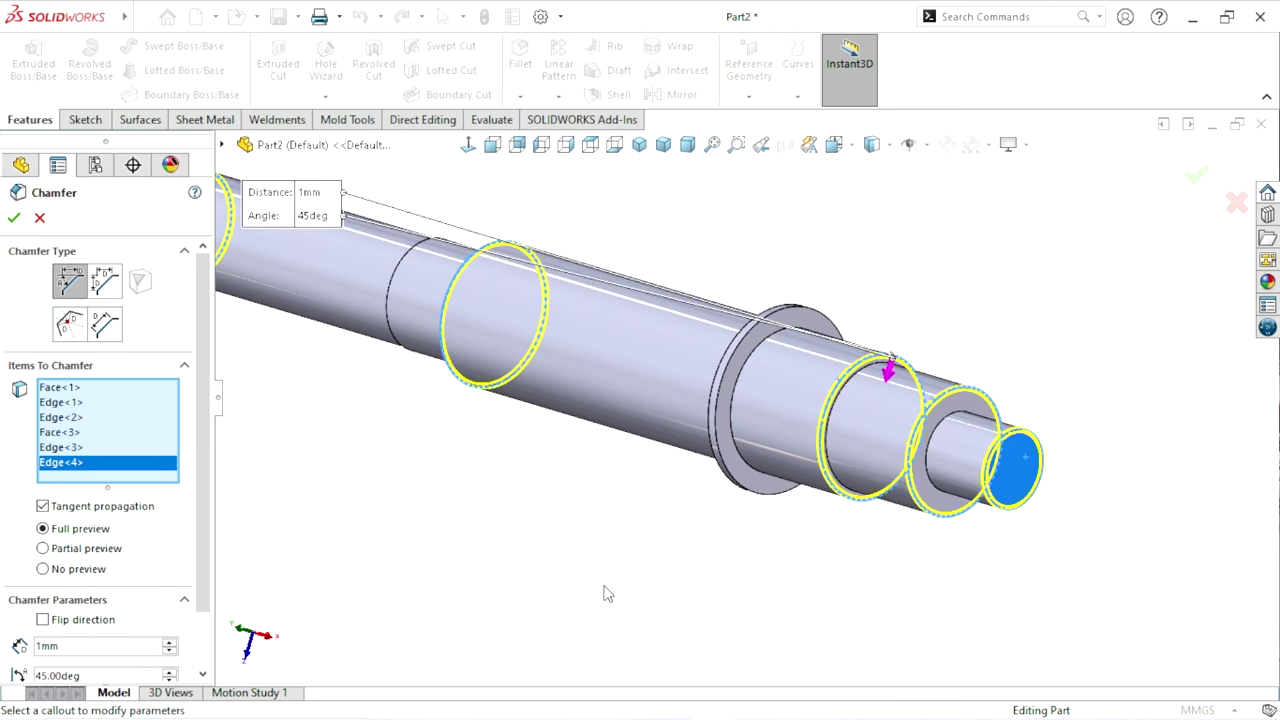
scroll(603, 590, up, 2)
click(14, 217)
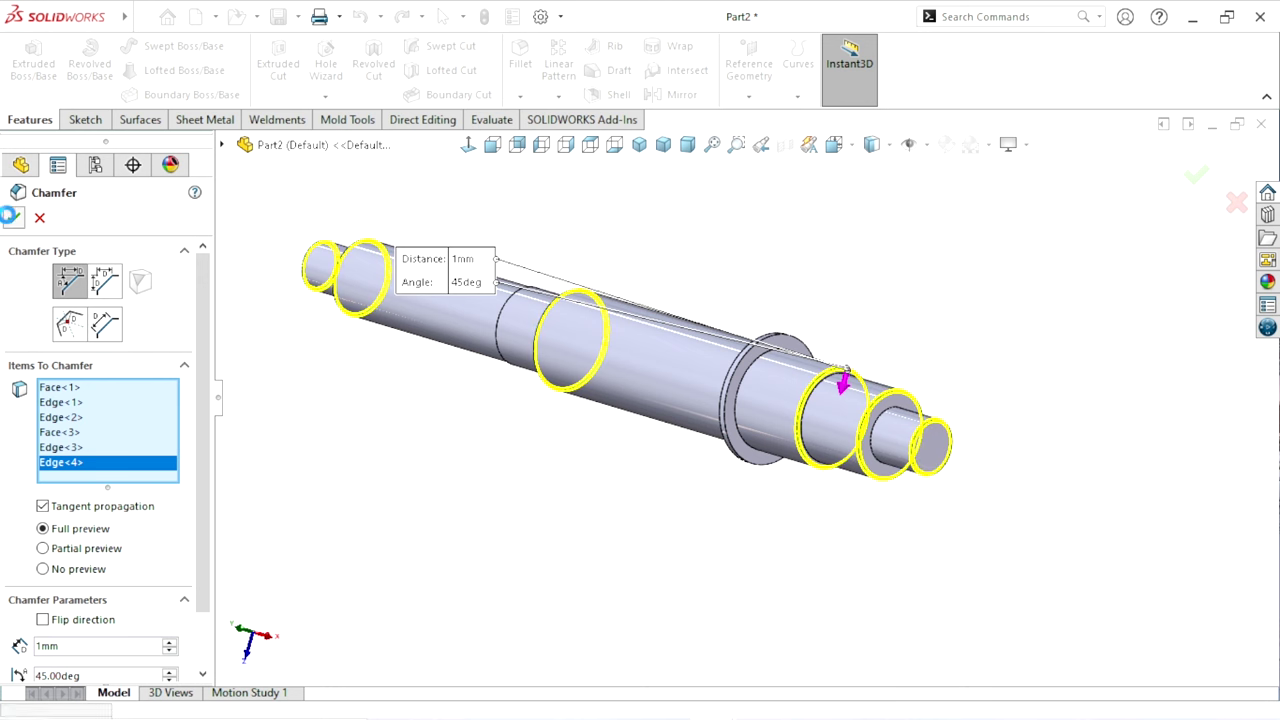
mouse_move(546, 452)
middle_down()
mouse_move(676, 549)
mouse_move(622, 543)
middle_up()
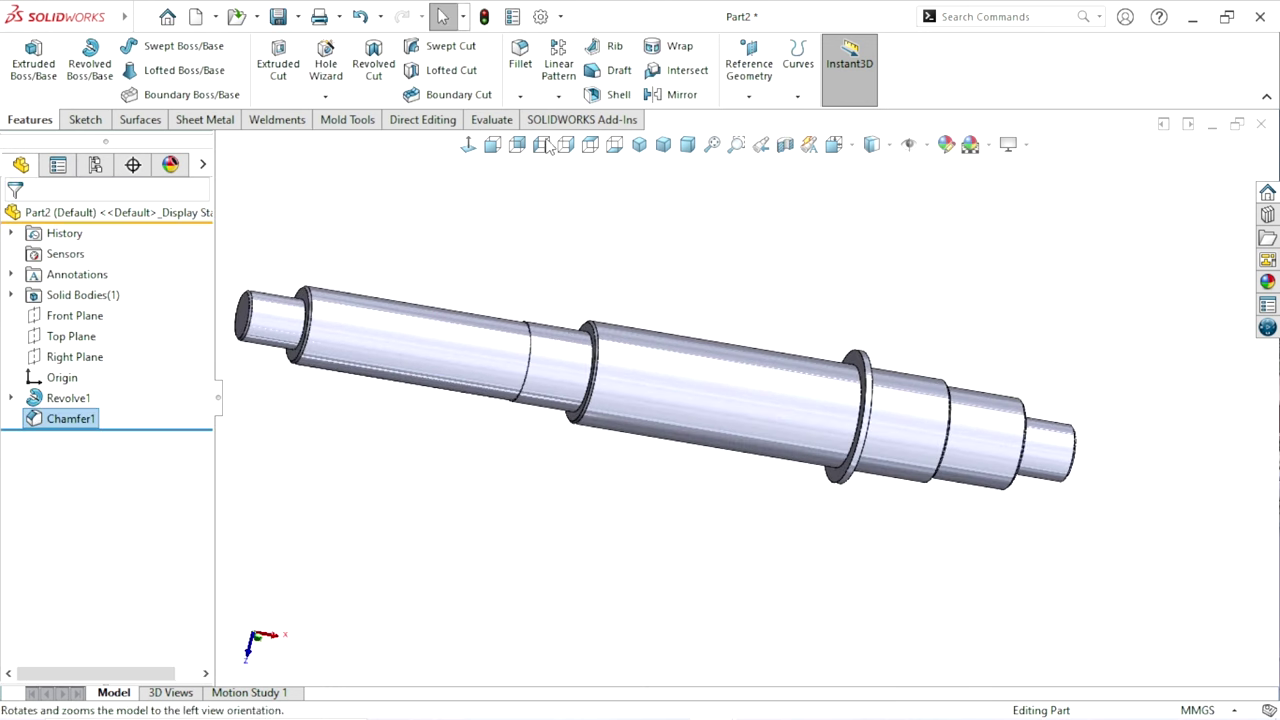
- Start a second chamfer with a 0.5 mm distance
click(522, 97)
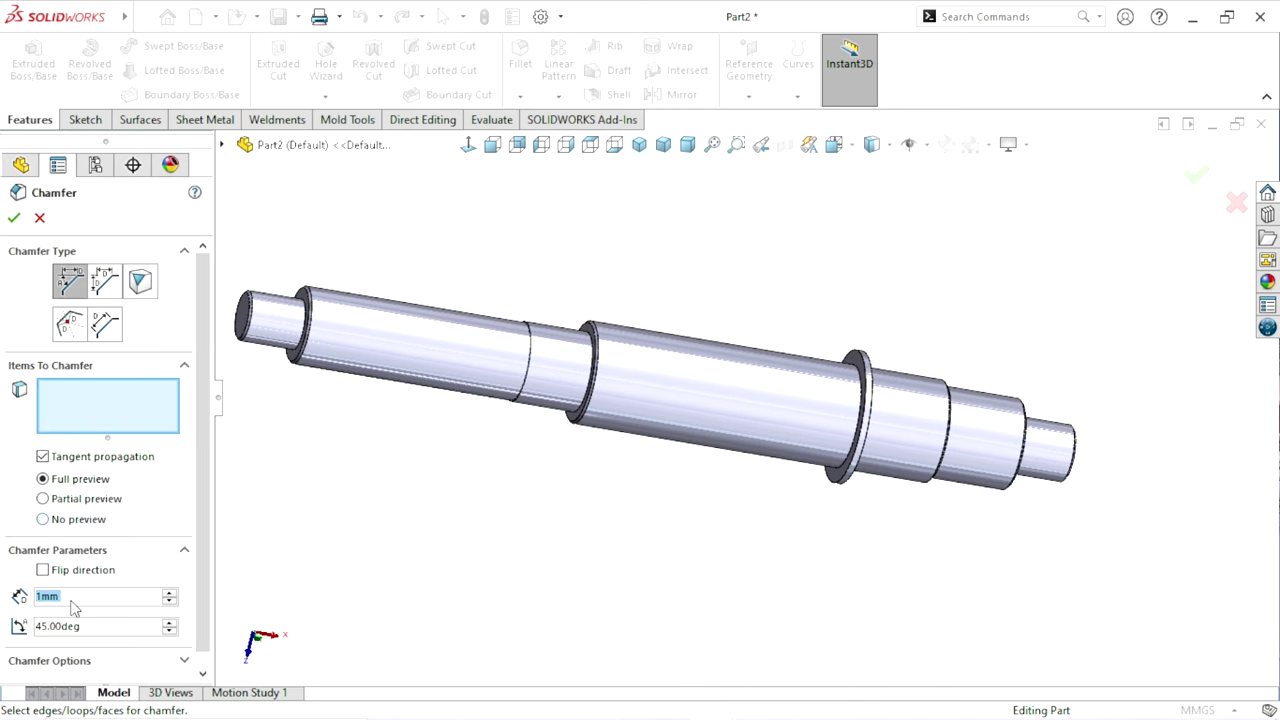
text(0.5)
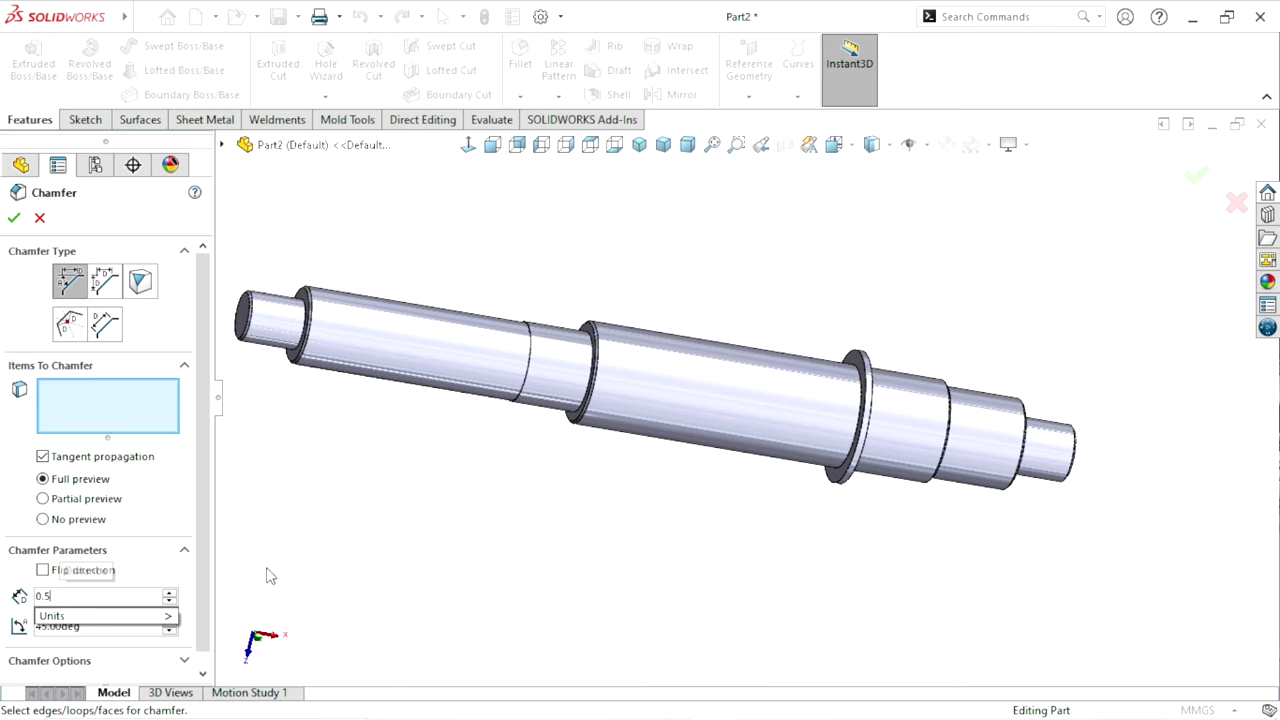
key(Return)
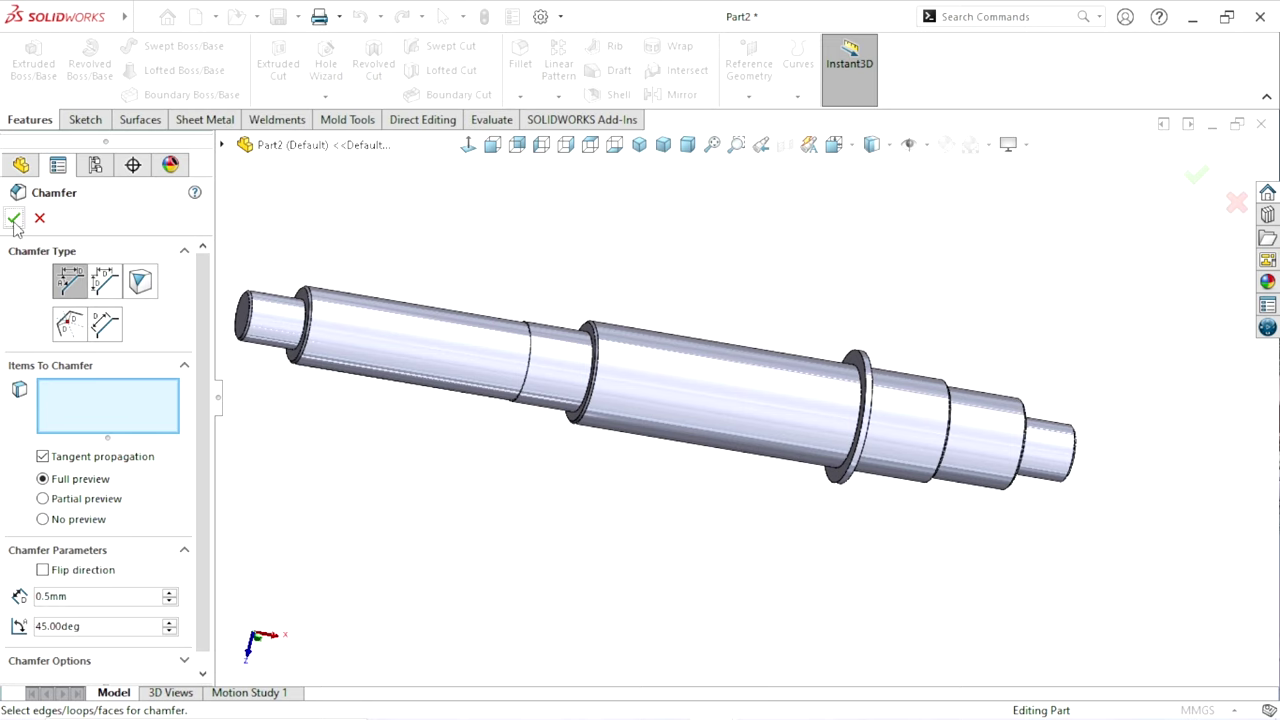
click(14, 221)
- Chamfer the shoulder edge beside the flange and the flange ring face at 0.5 mm
middle_drag(471, 394, 500, 457)
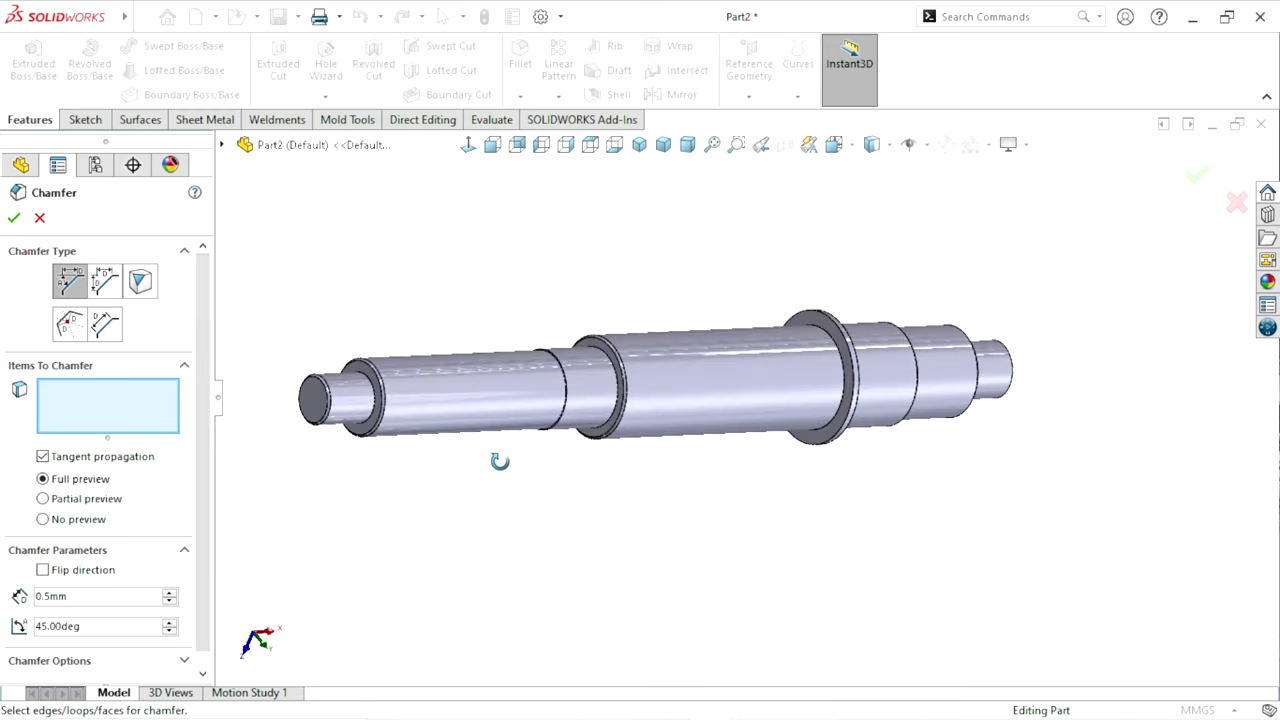
scroll(589, 400, down, 3)
scroll(604, 326, down, 5)
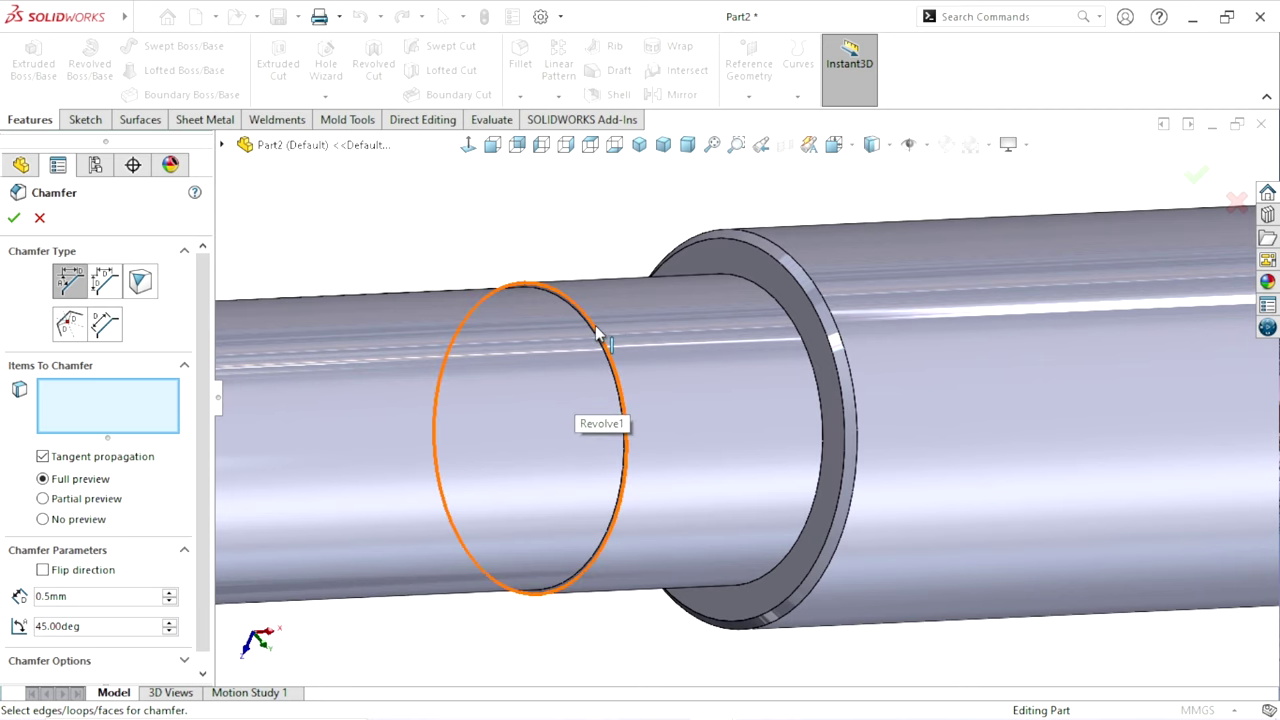
click(612, 400)
scroll(650, 420, up, 5)
scroll(783, 470, up, 2)
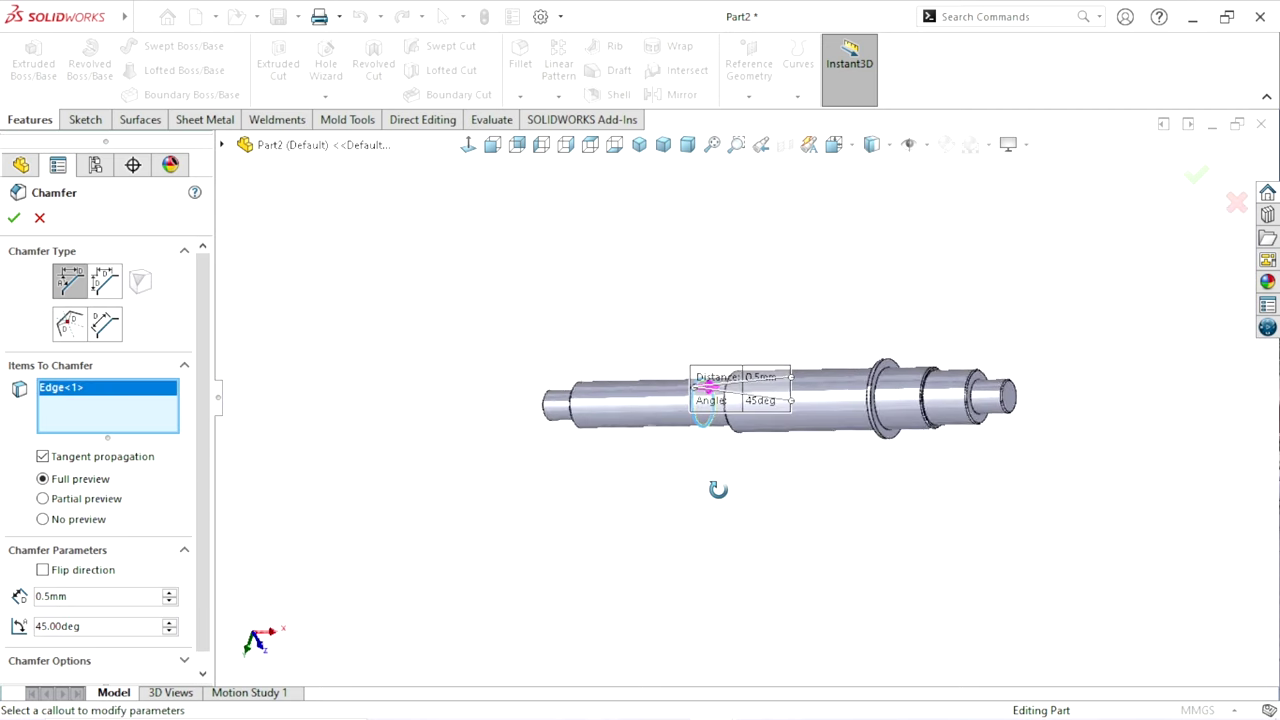
scroll(717, 484, down, 5)
scroll(817, 337, down, 2)
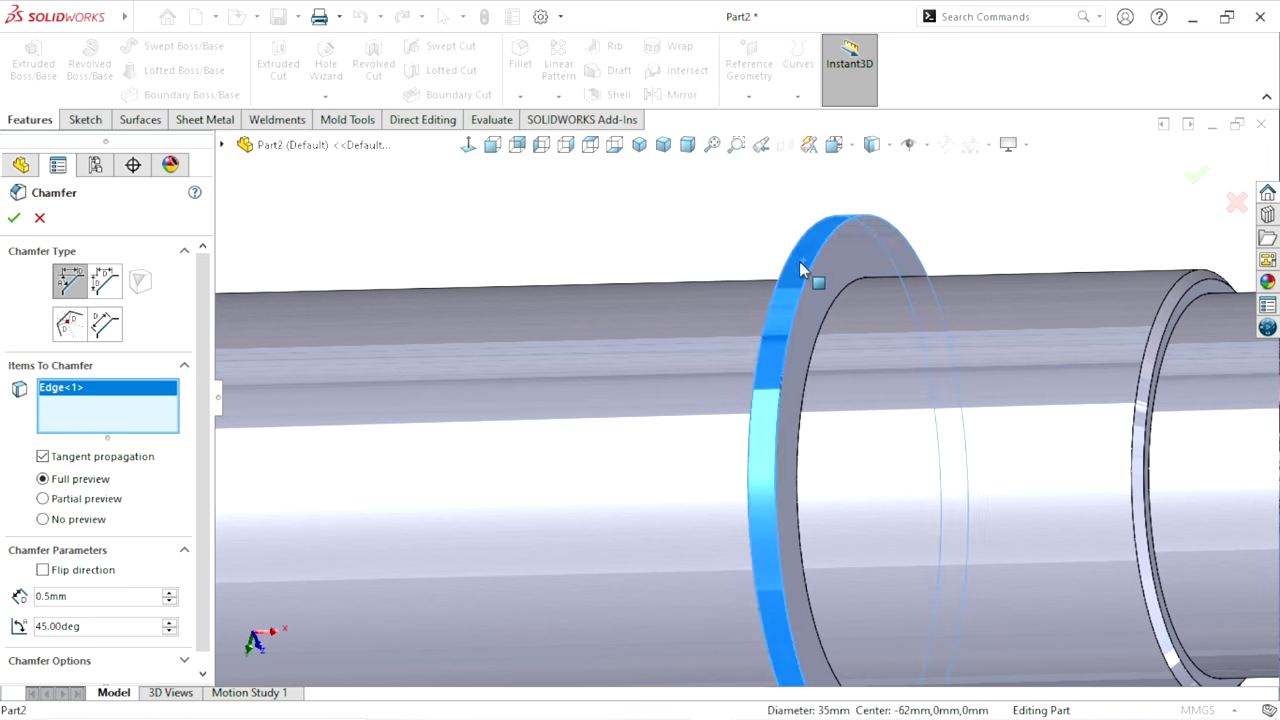
click(806, 272)
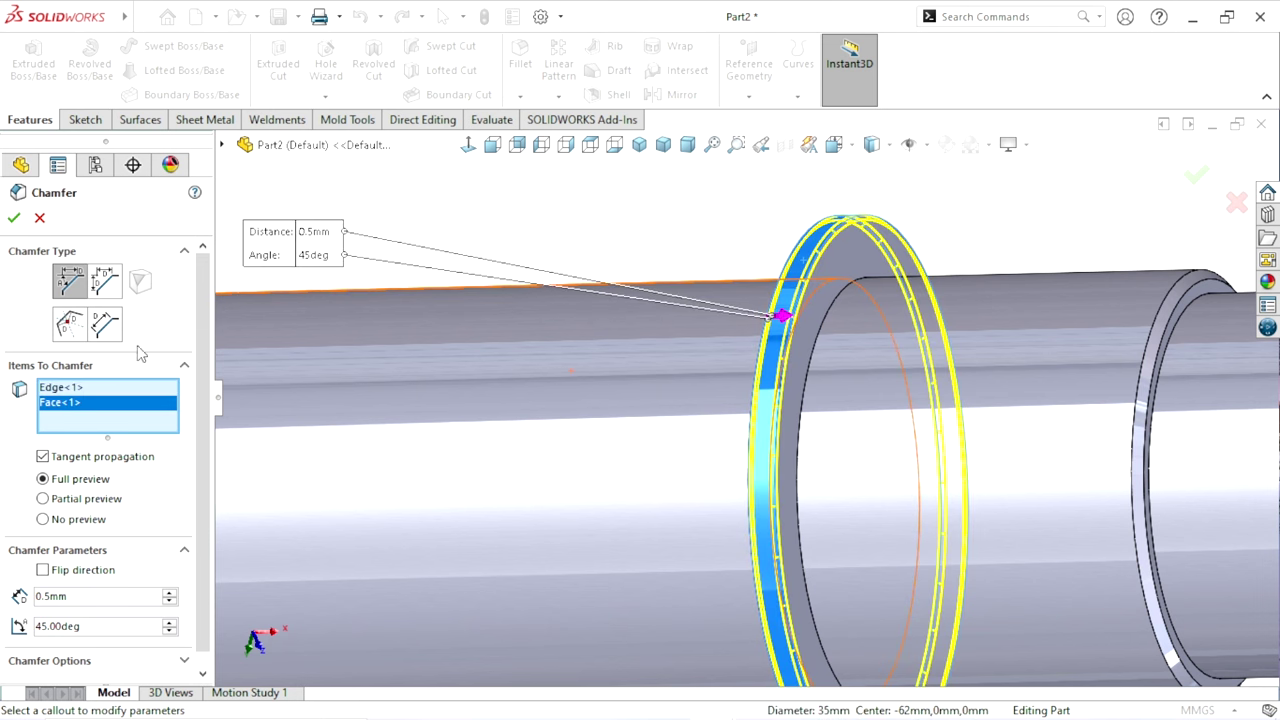
right_click(680, 477)
scroll(603, 525, up, 3)
mouse_move(608, 537)
middle_down()
mouse_move(500, 517)
mouse_move(526, 543)
middle_up()
scroll(530, 540, up, 3)
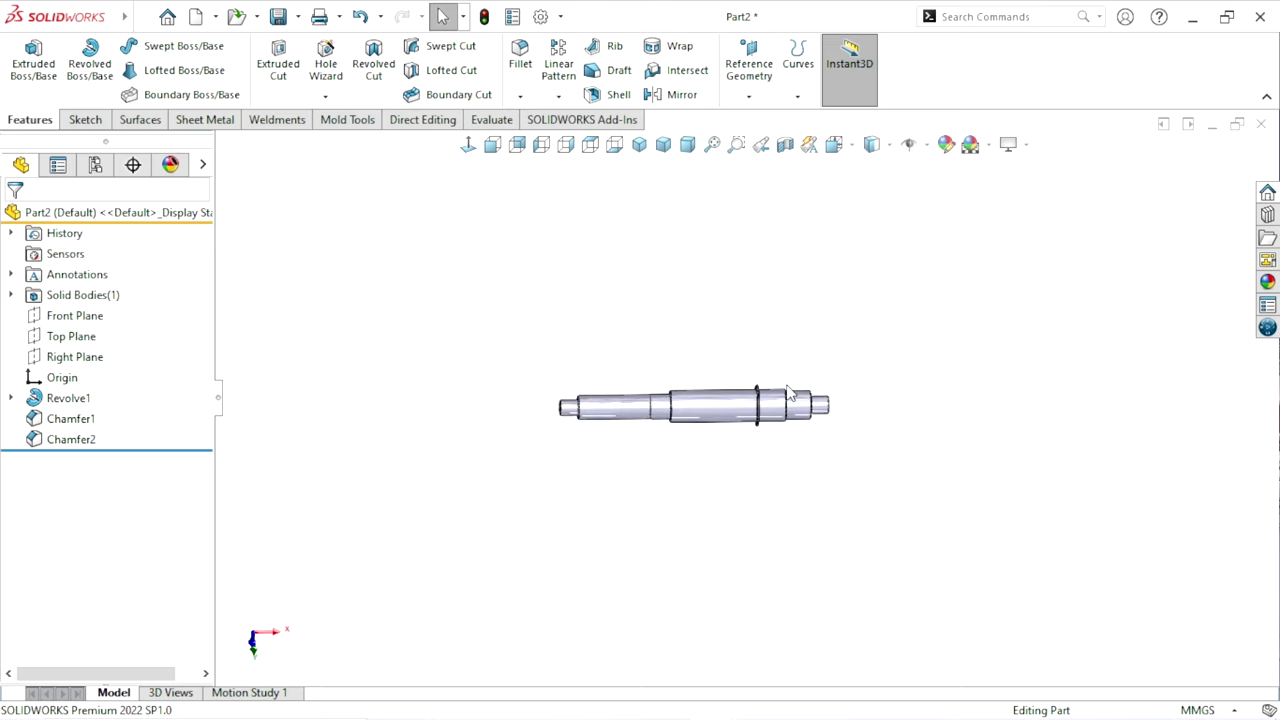
- Open a new sketch on the Front Plane
scroll(822, 400, up, 1)
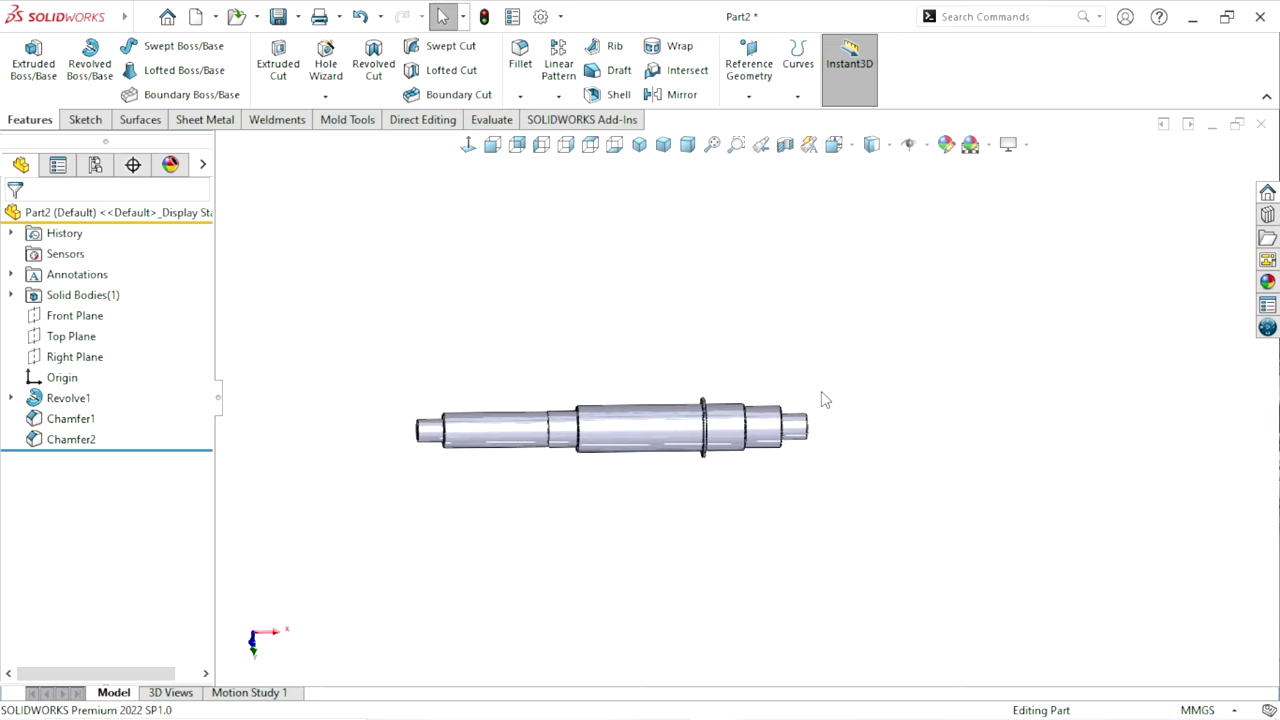
click(72, 318)
click(86, 287)
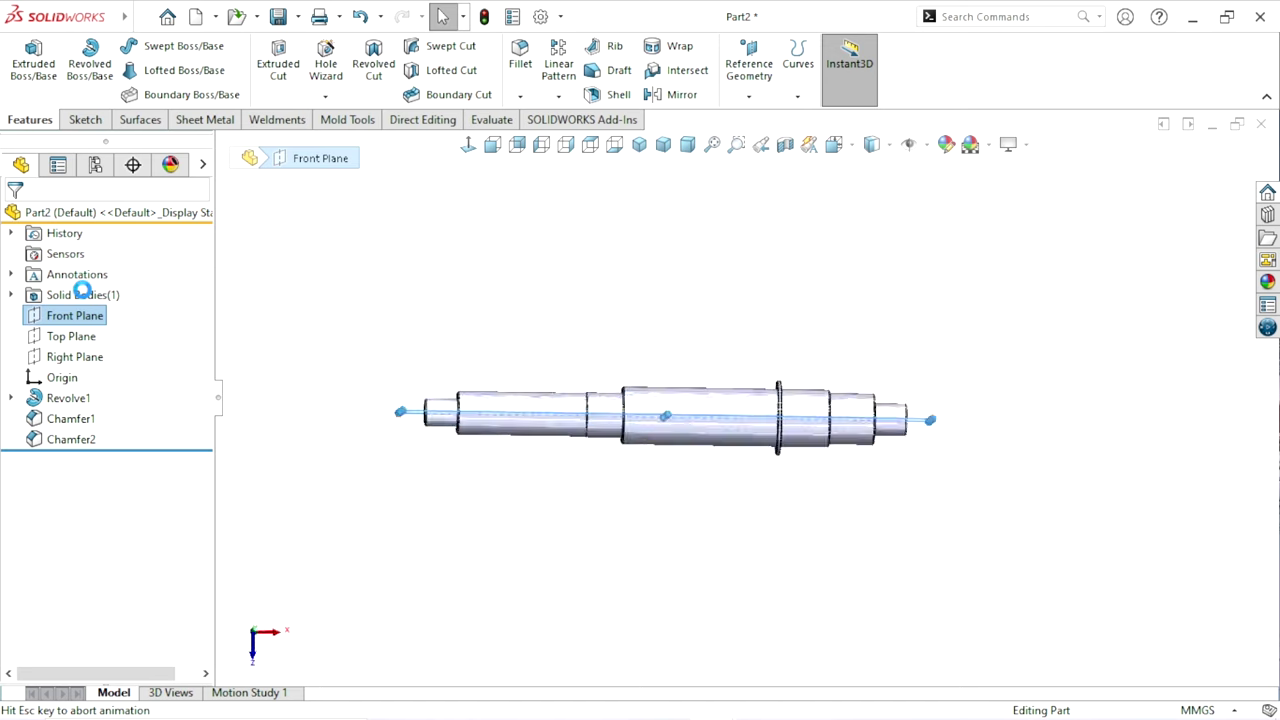
scroll(760, 370, up, 2)
scroll(771, 434, down, 3)
scroll(734, 380, down, 2)
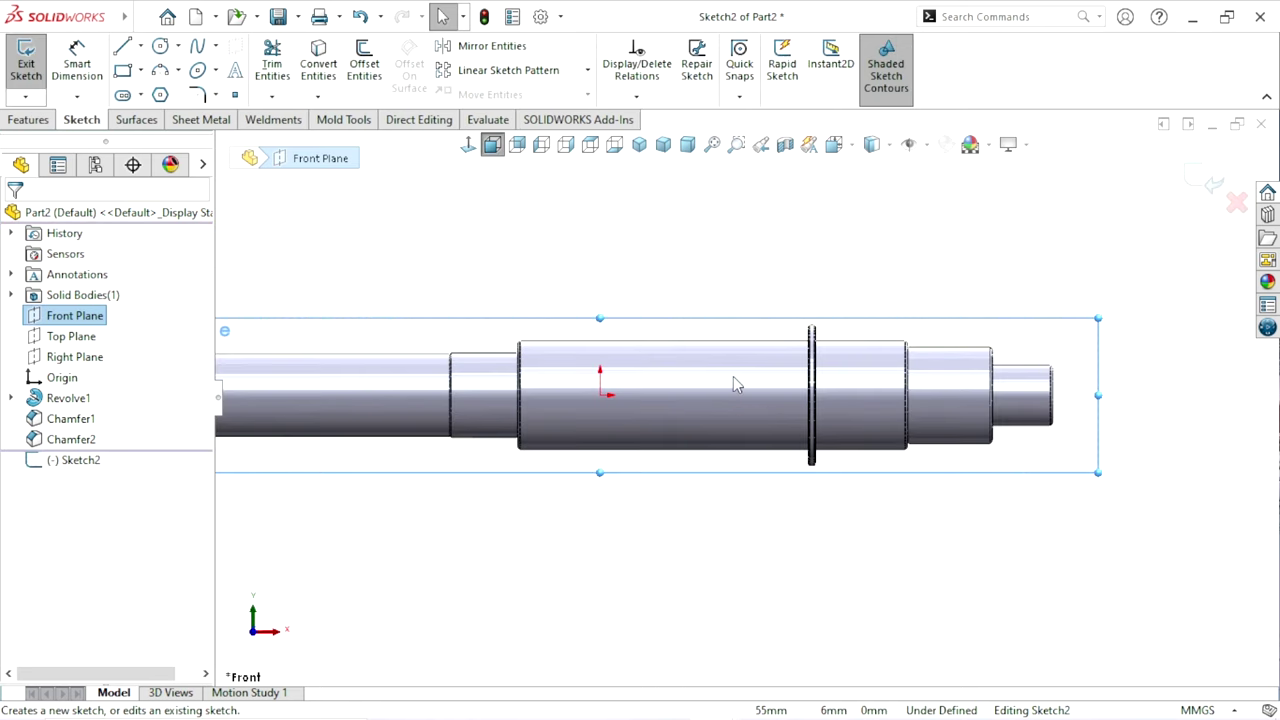
- Draw a horizontal line from the shaft shoulder corner along the large step's top edge
key(l)
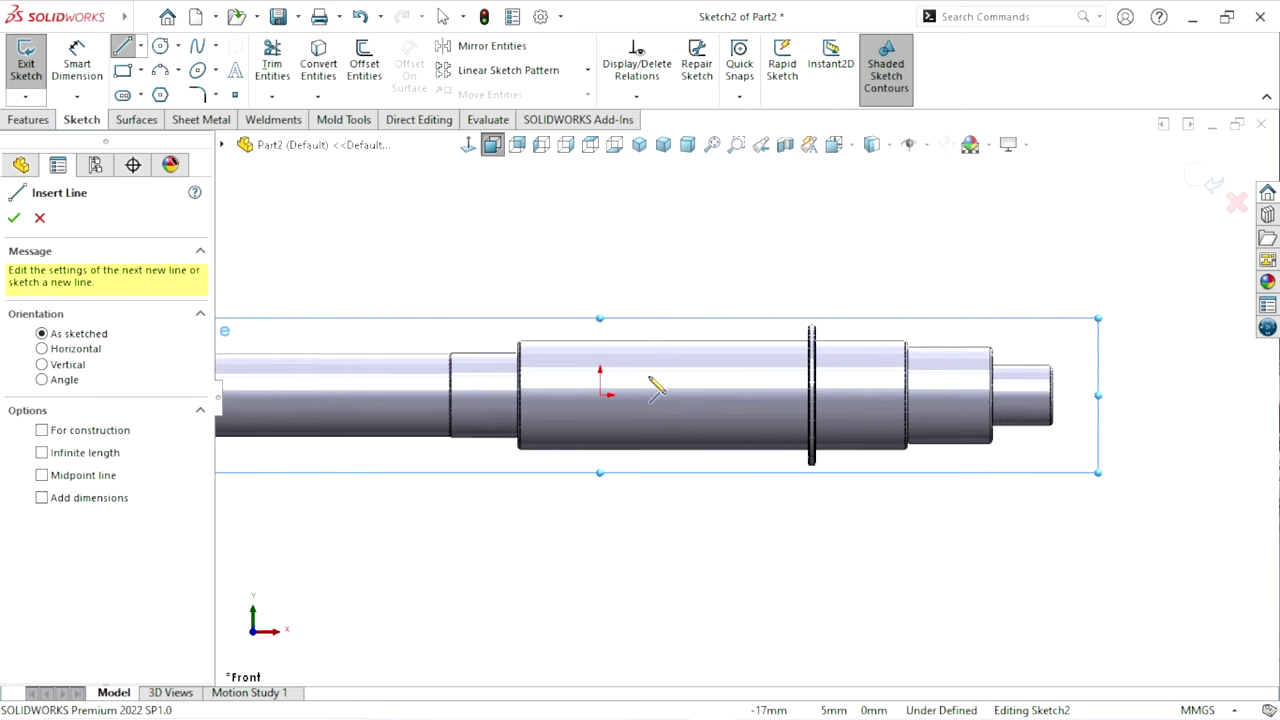
scroll(550, 365, down, 2)
scroll(560, 365, down, 3)
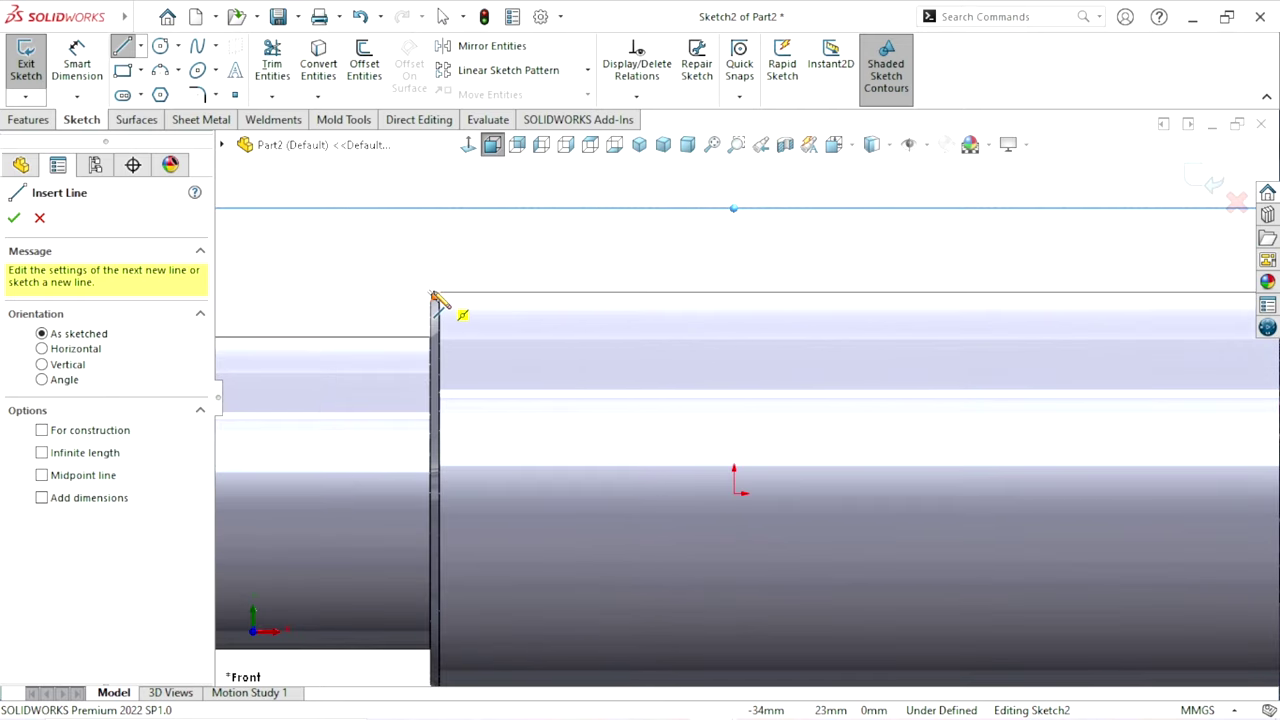
scroll(438, 298, down, 1)
scroll(466, 330, down, 1)
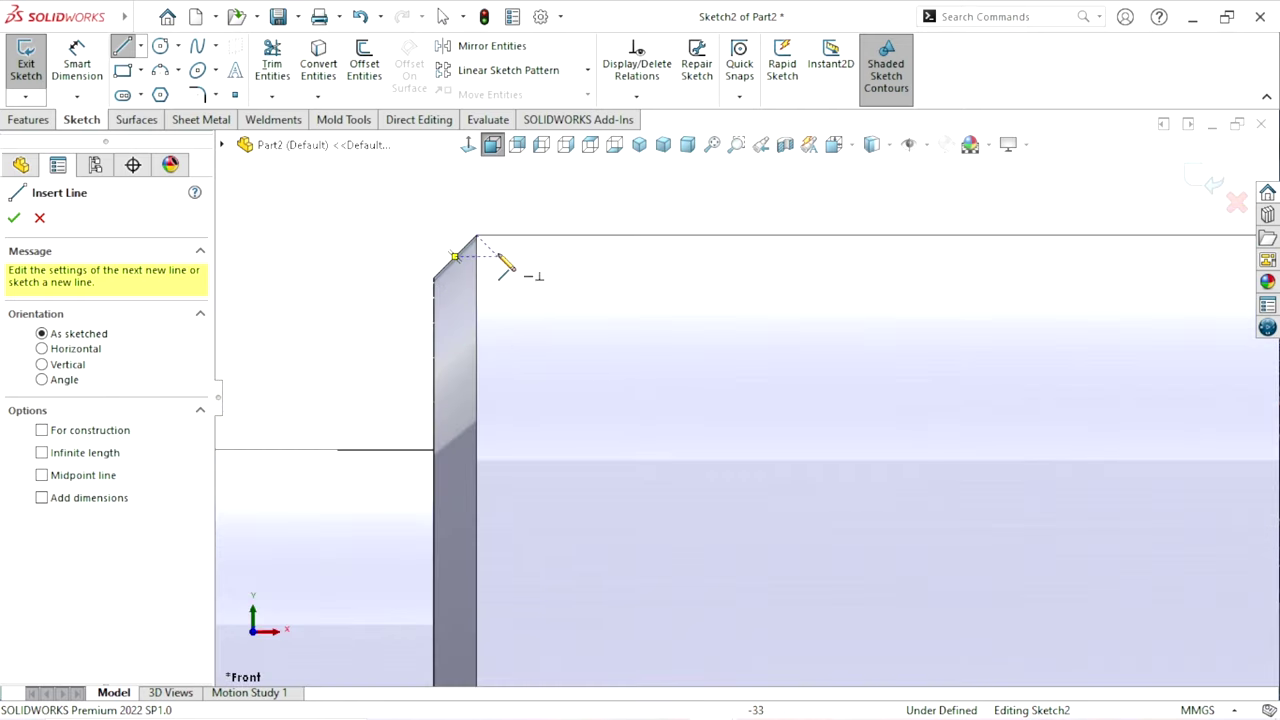
click(441, 248)
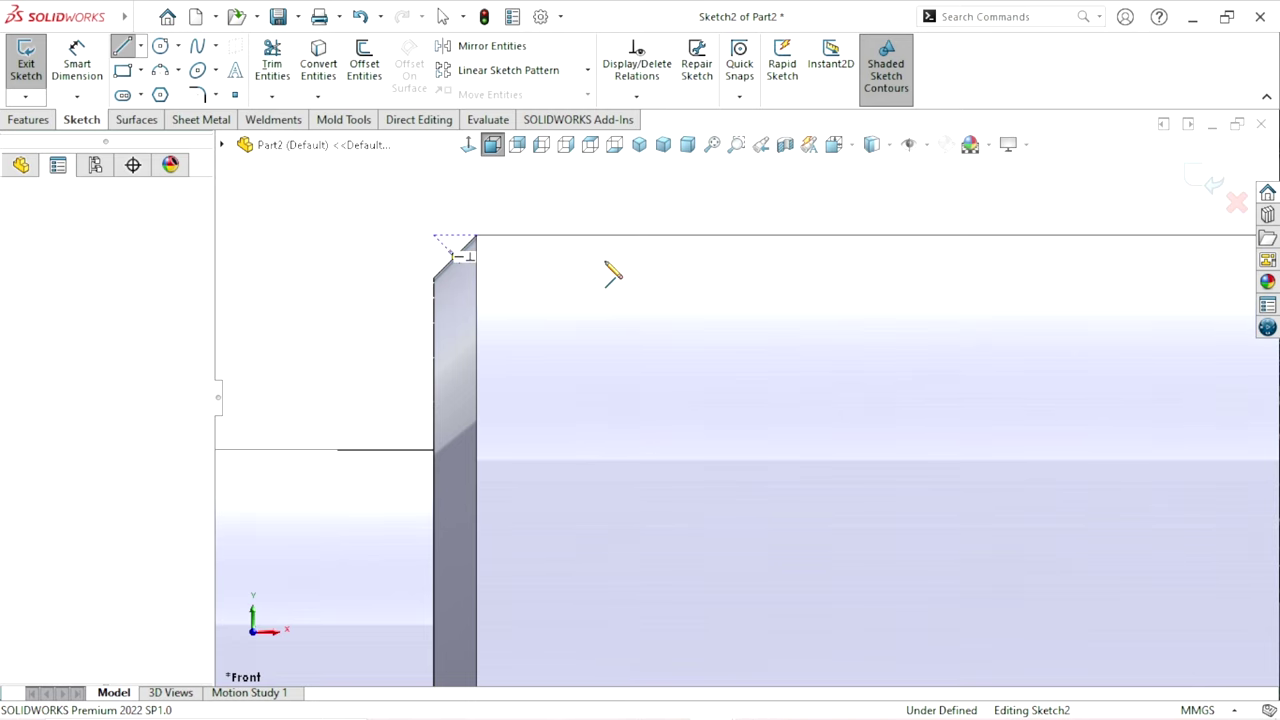
scroll(630, 360, up, 1)
scroll(850, 420, up, 1)
scroll(740, 392, up, 2)
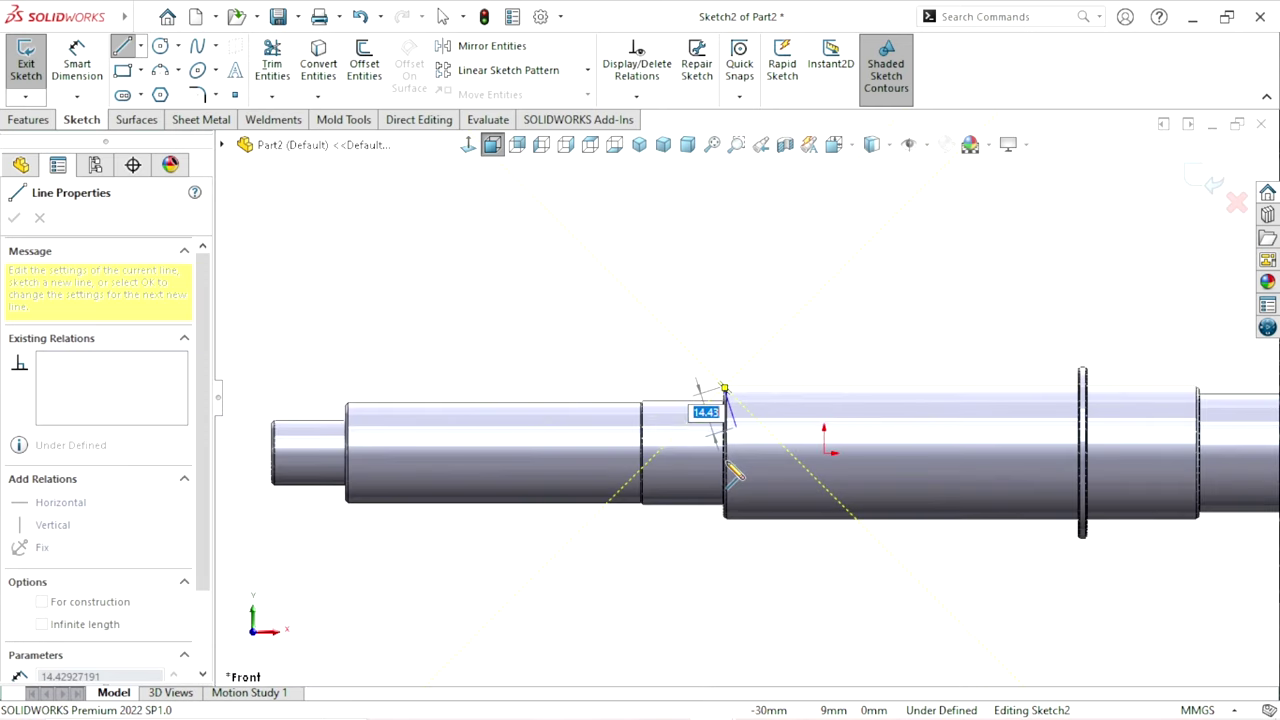
scroll(885, 435, down, 2)
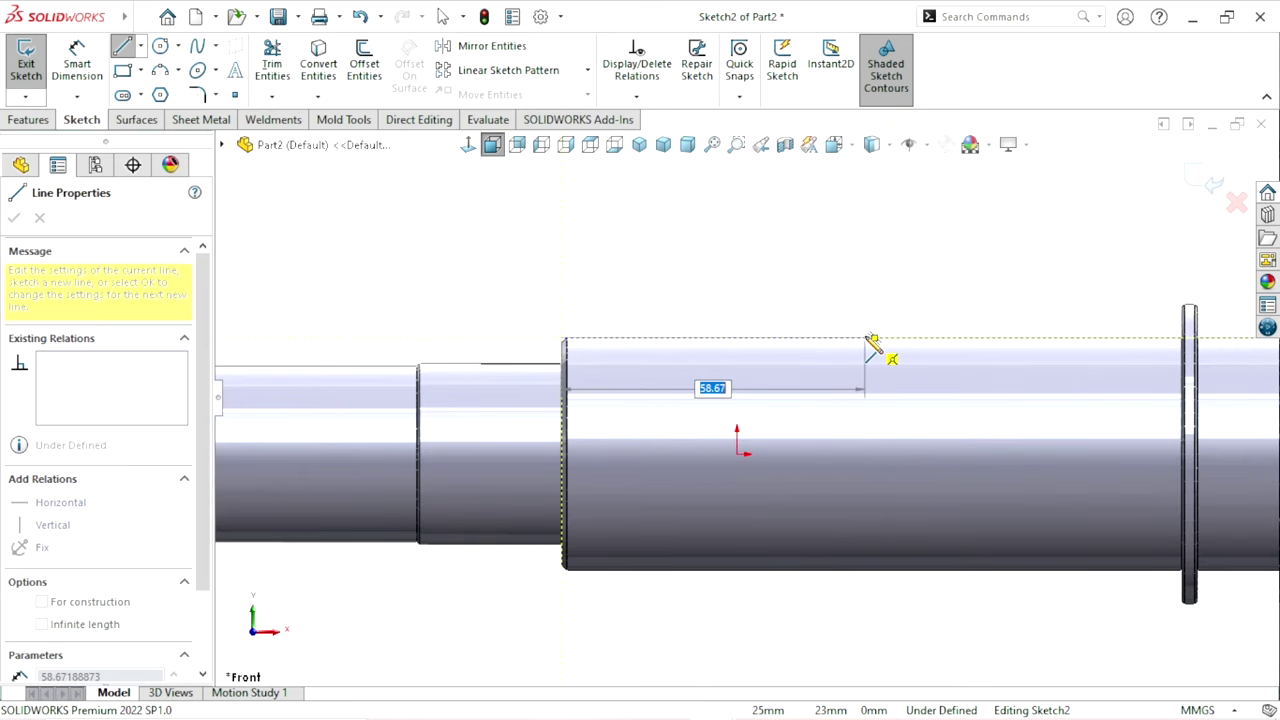
click(858, 339)
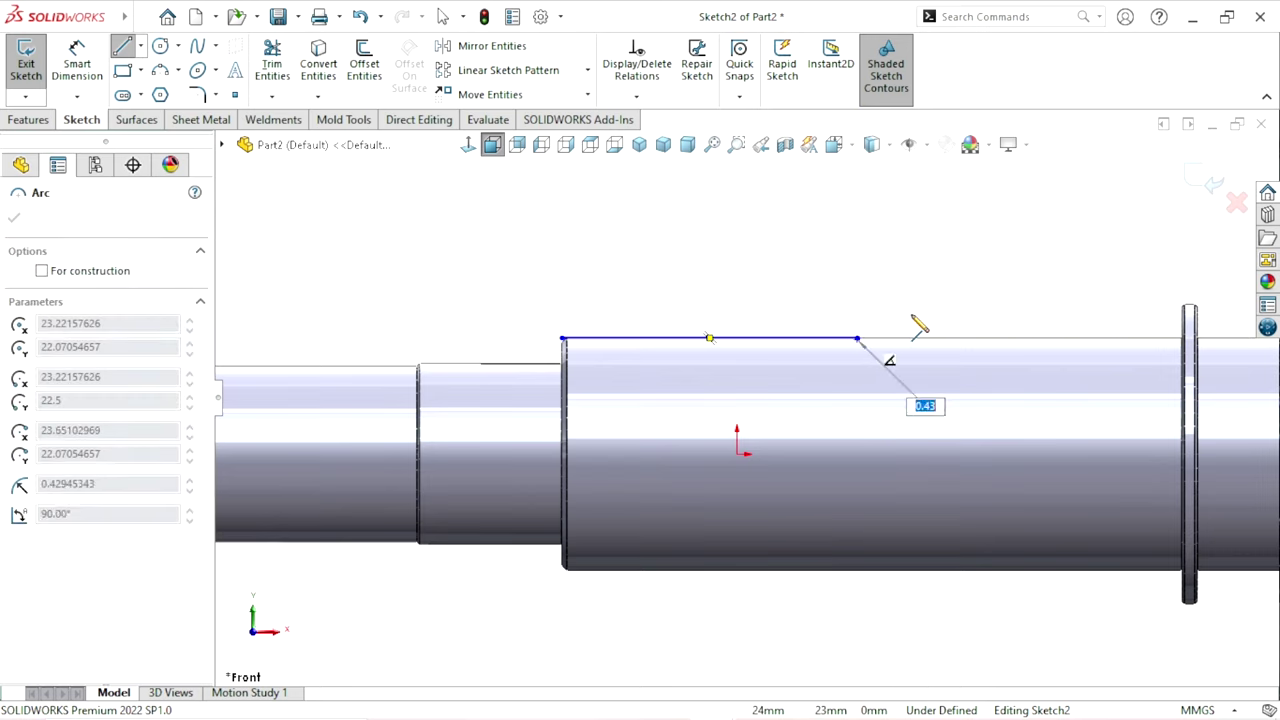
- Finish the tangent arc at its endpoint and stop sketching
click(968, 282)
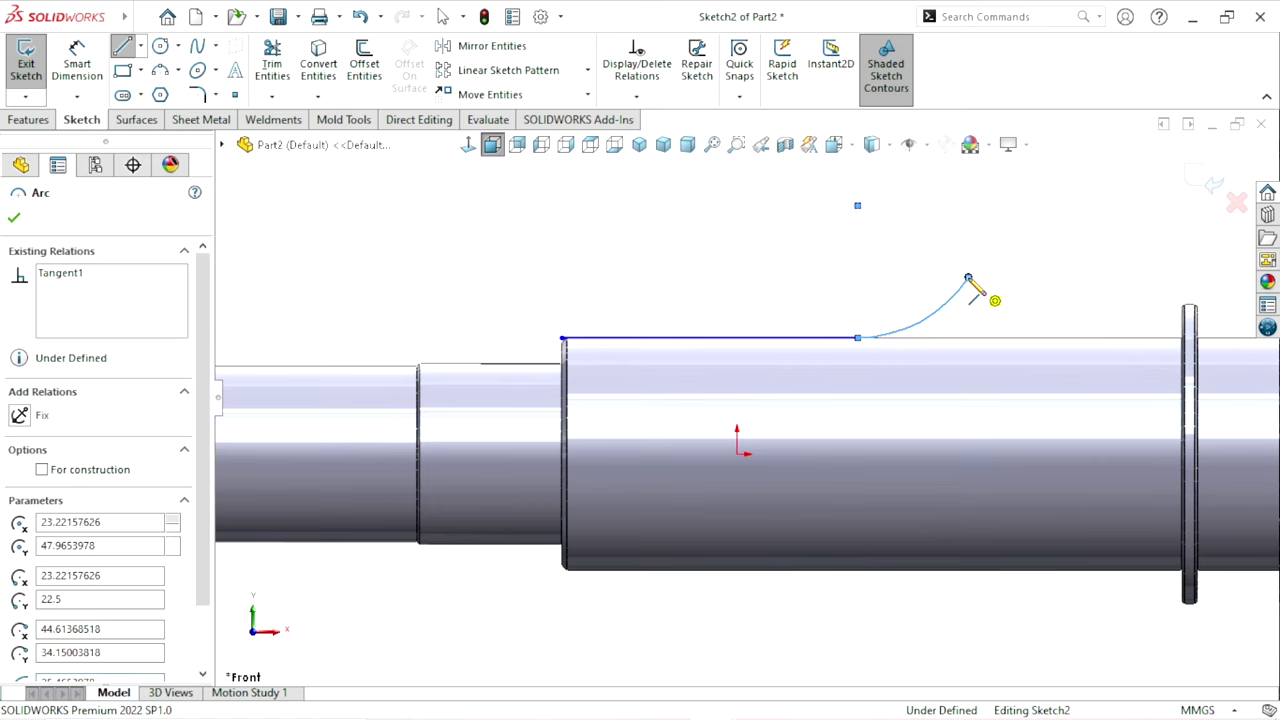
right_click(893, 289)
click(894, 295)
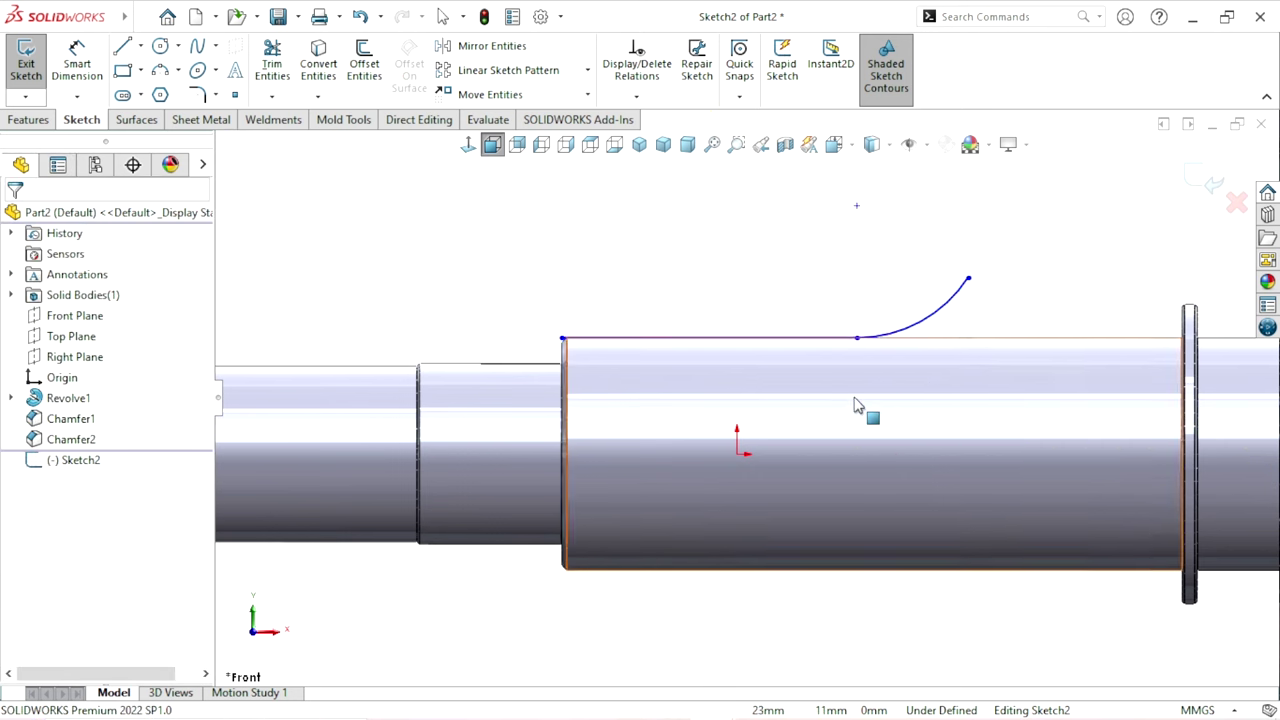
- Dimension the straight path line to 70 long
click(79, 62)
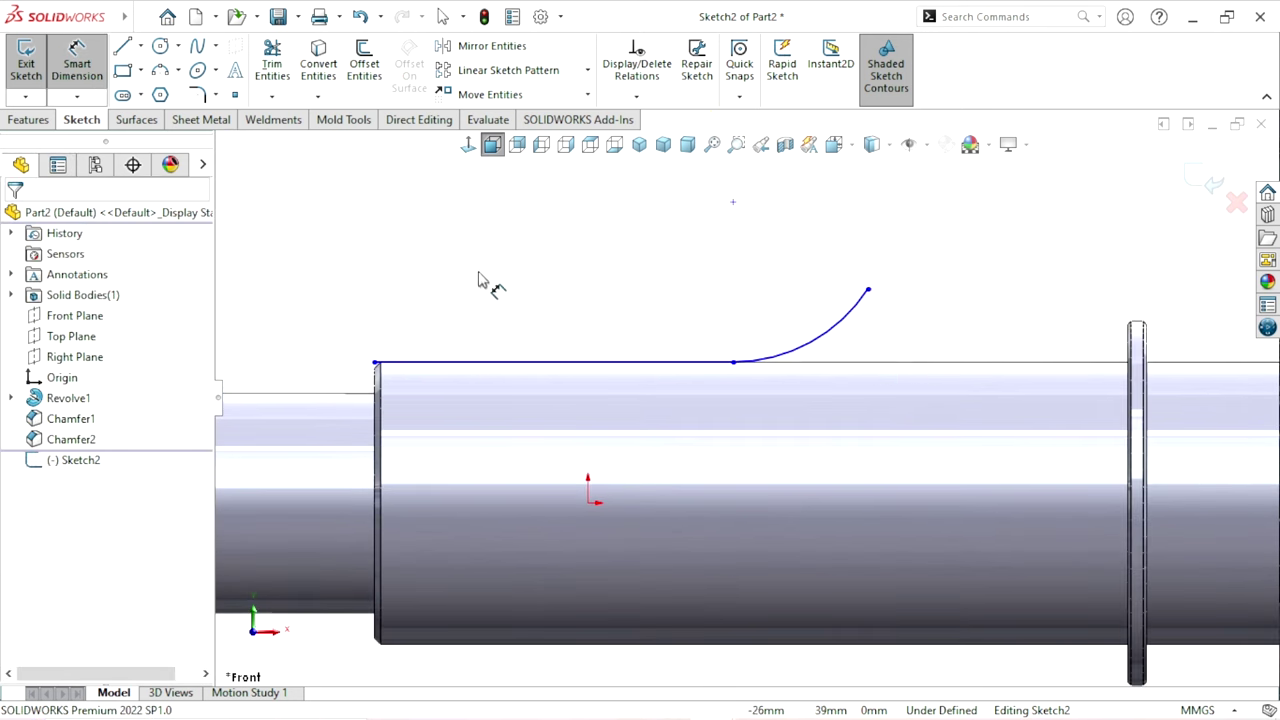
click(531, 365)
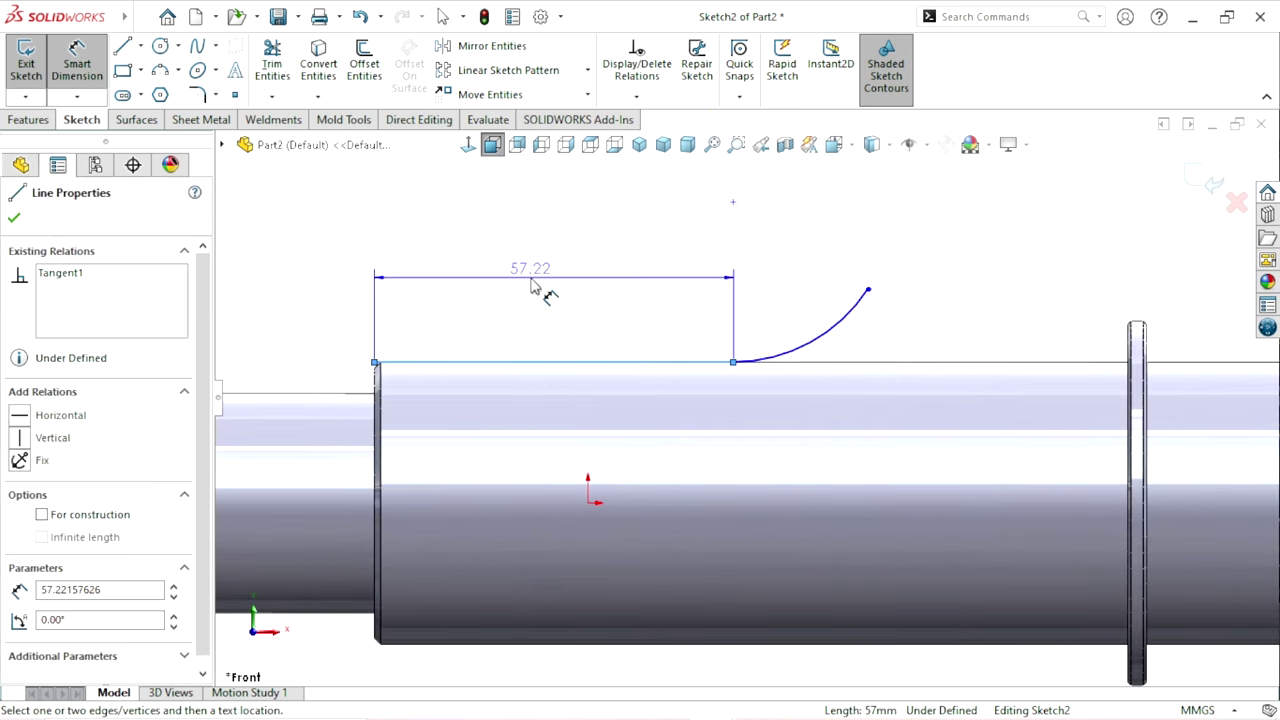
click(531, 283)
text(70)
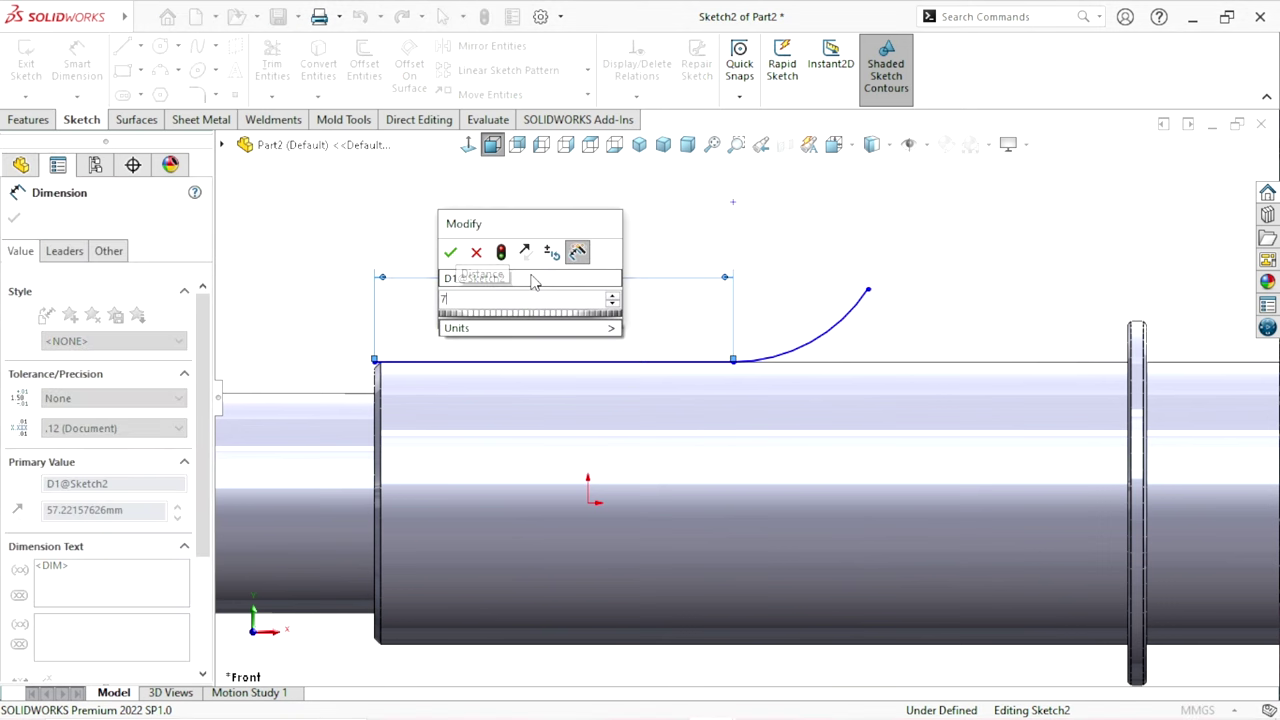
key(Return)
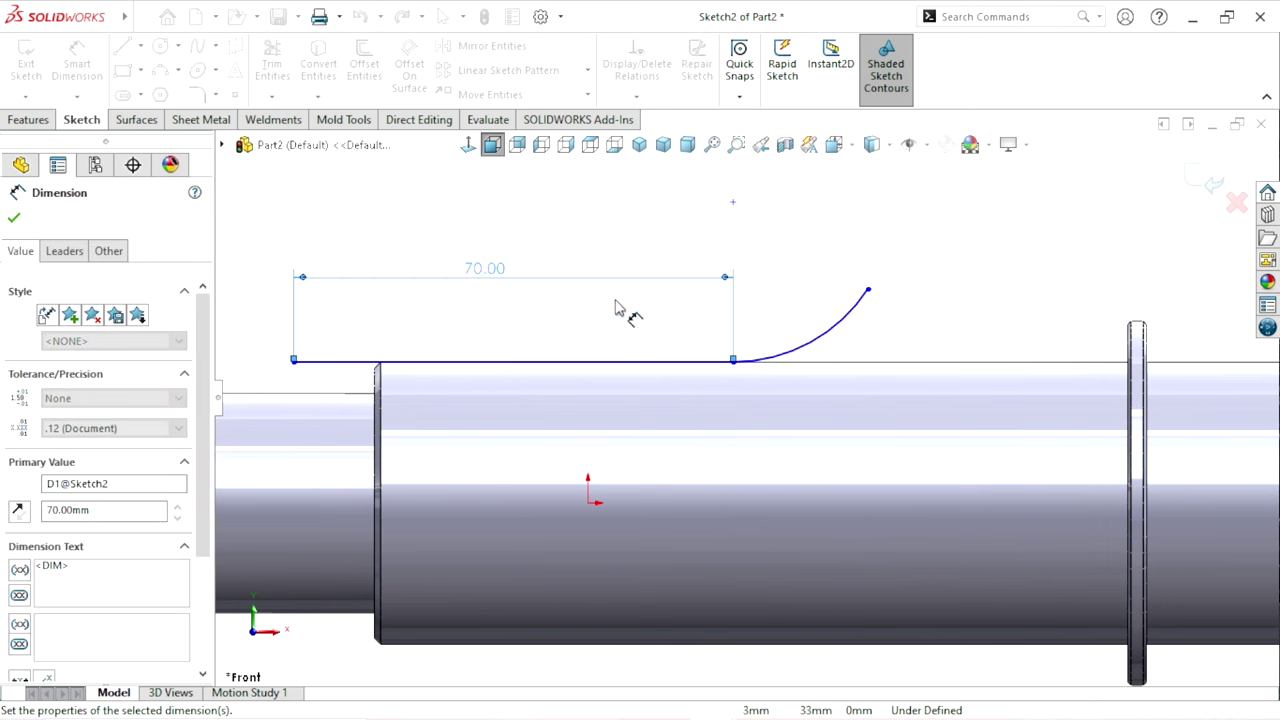
- Give the arc radius 28 and a 20 horizontal span between its endpoints
click(824, 346)
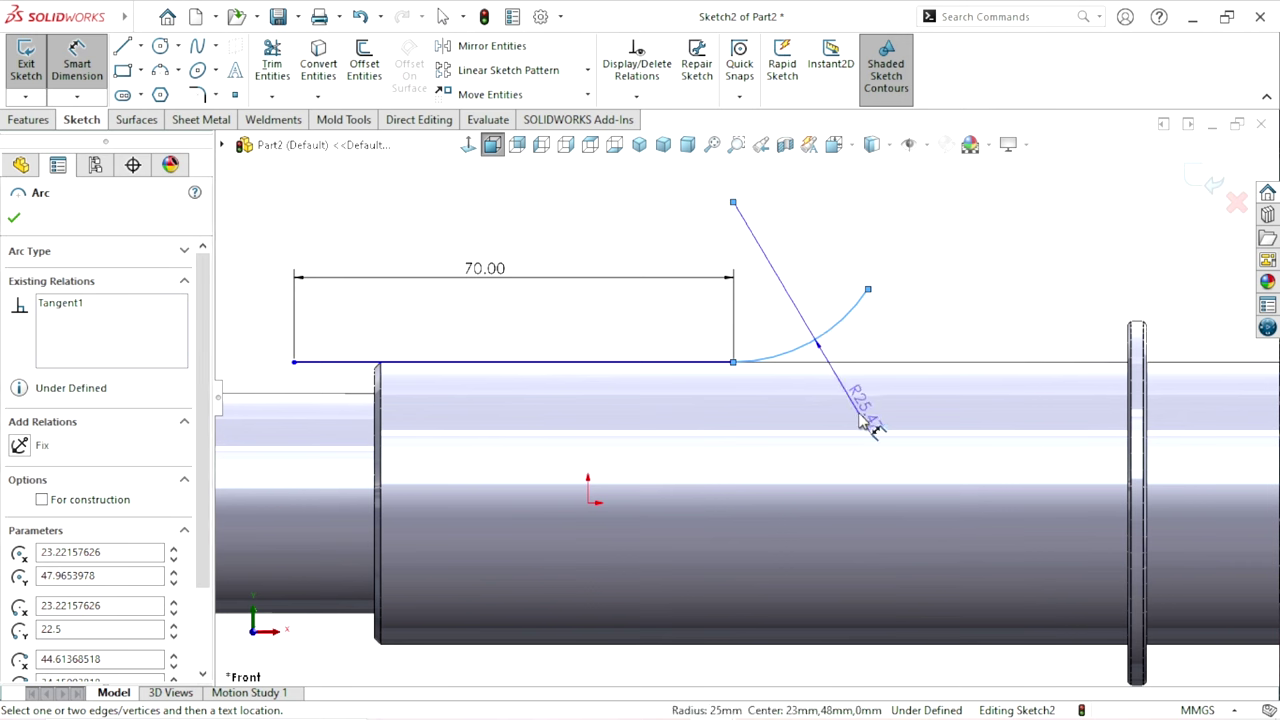
click(859, 416)
text(28)
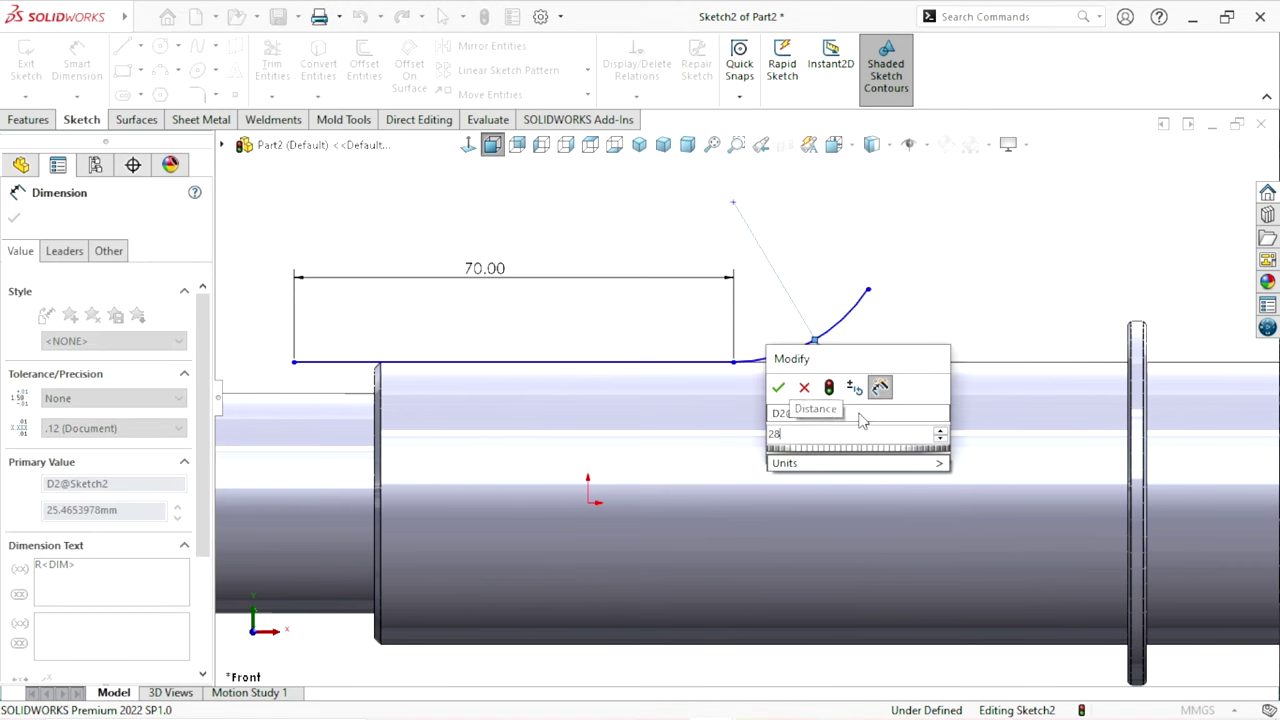
key(Return)
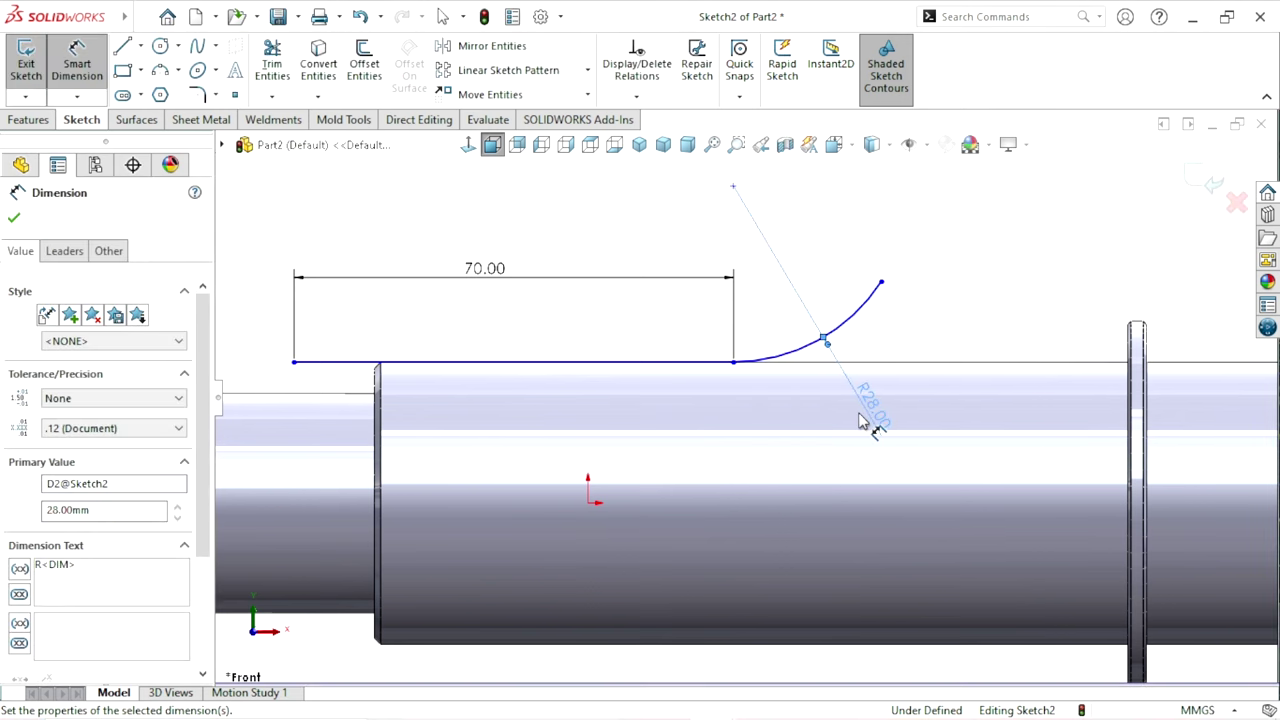
click(735, 363)
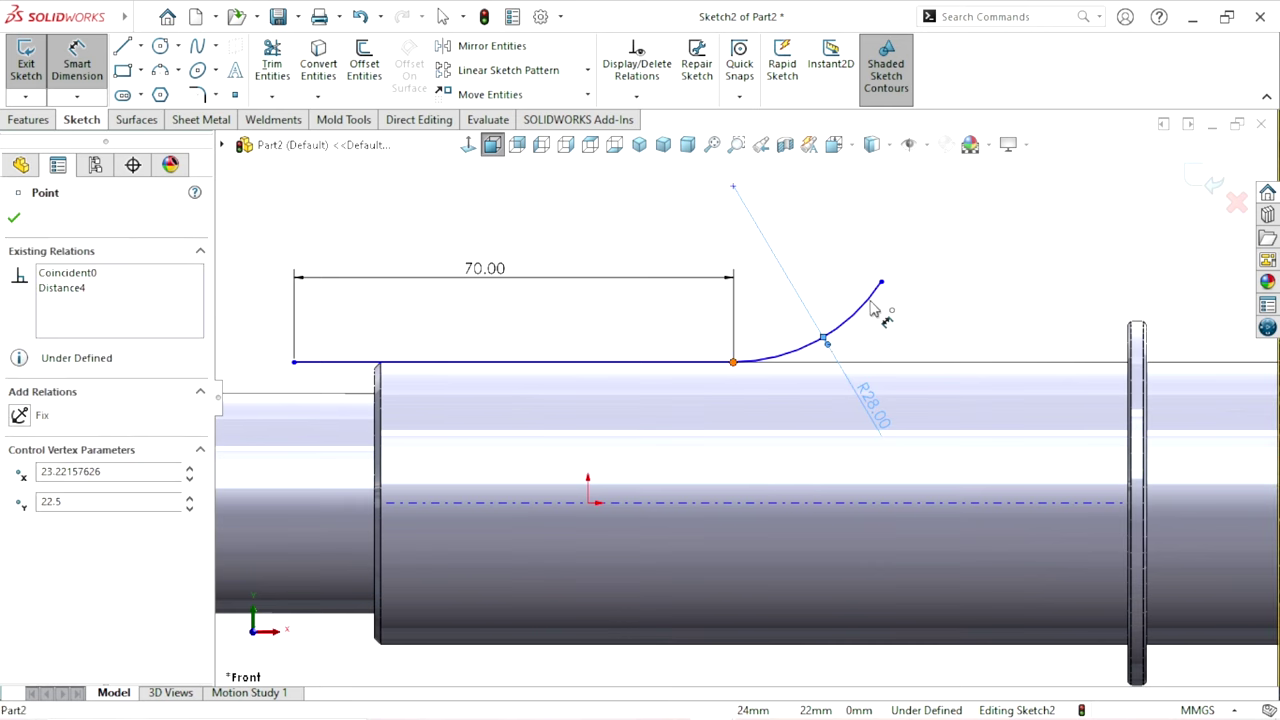
click(881, 283)
click(812, 468)
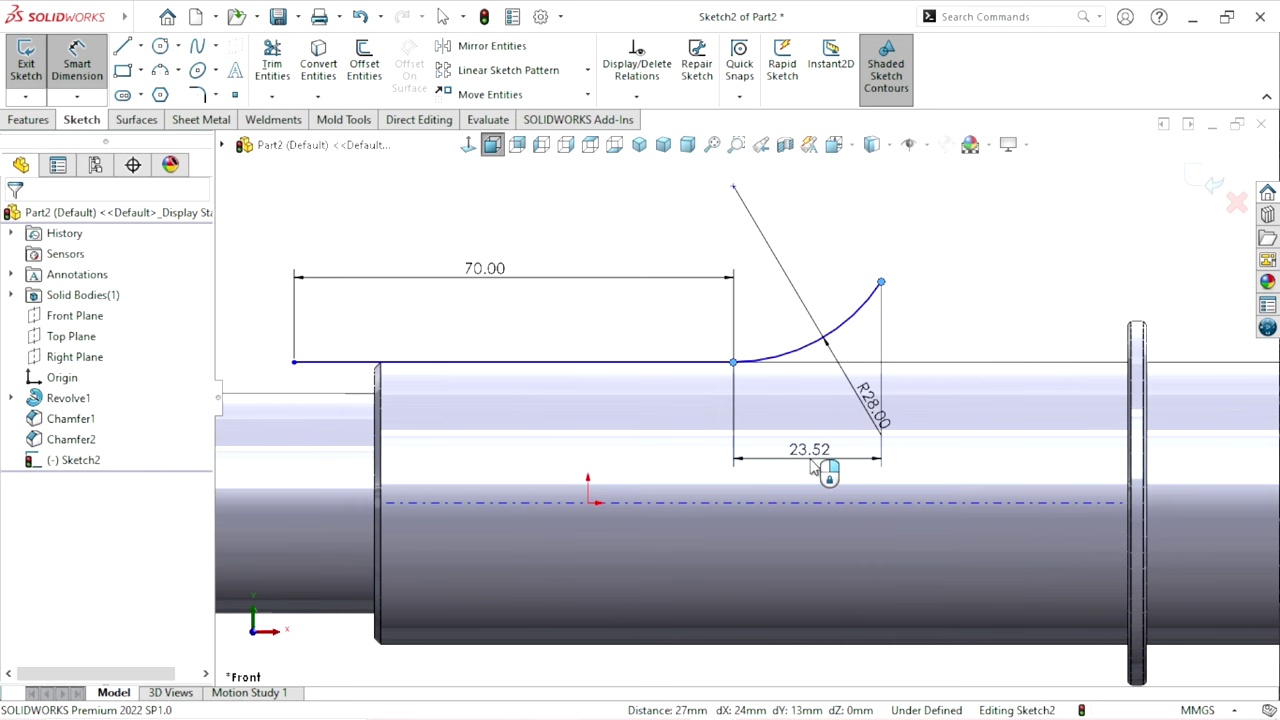
text(20)
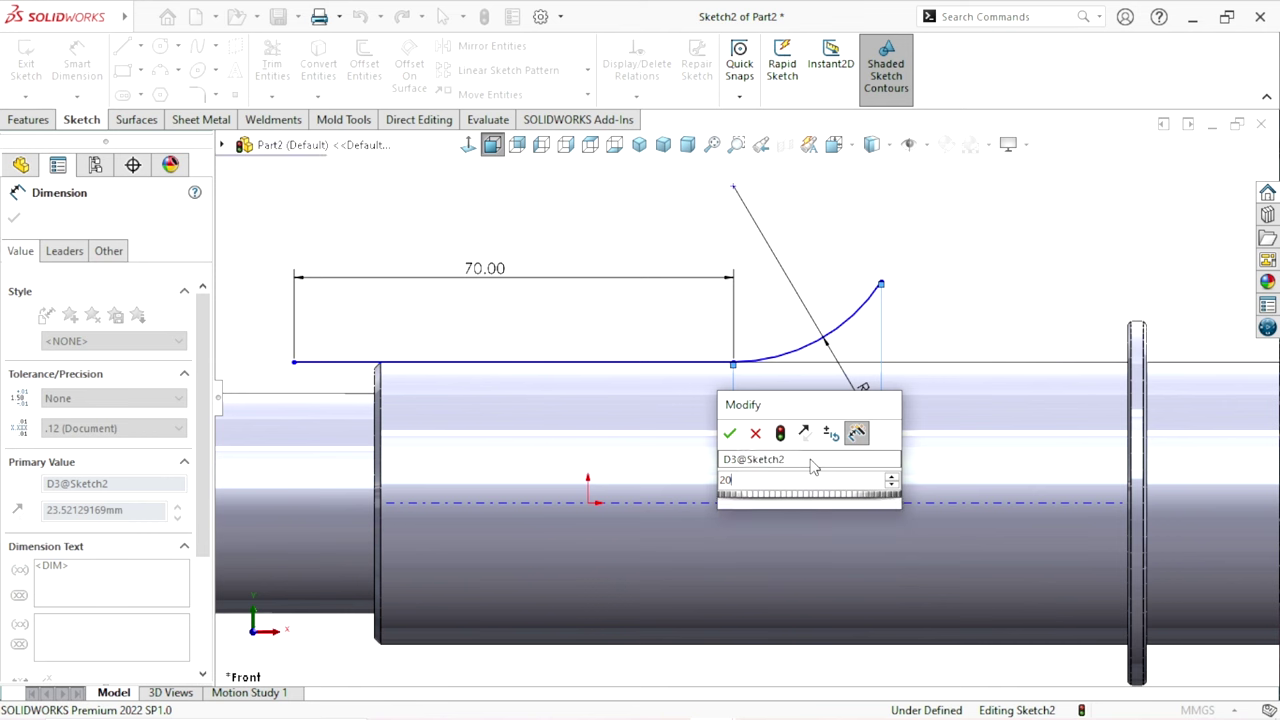
key(Return)
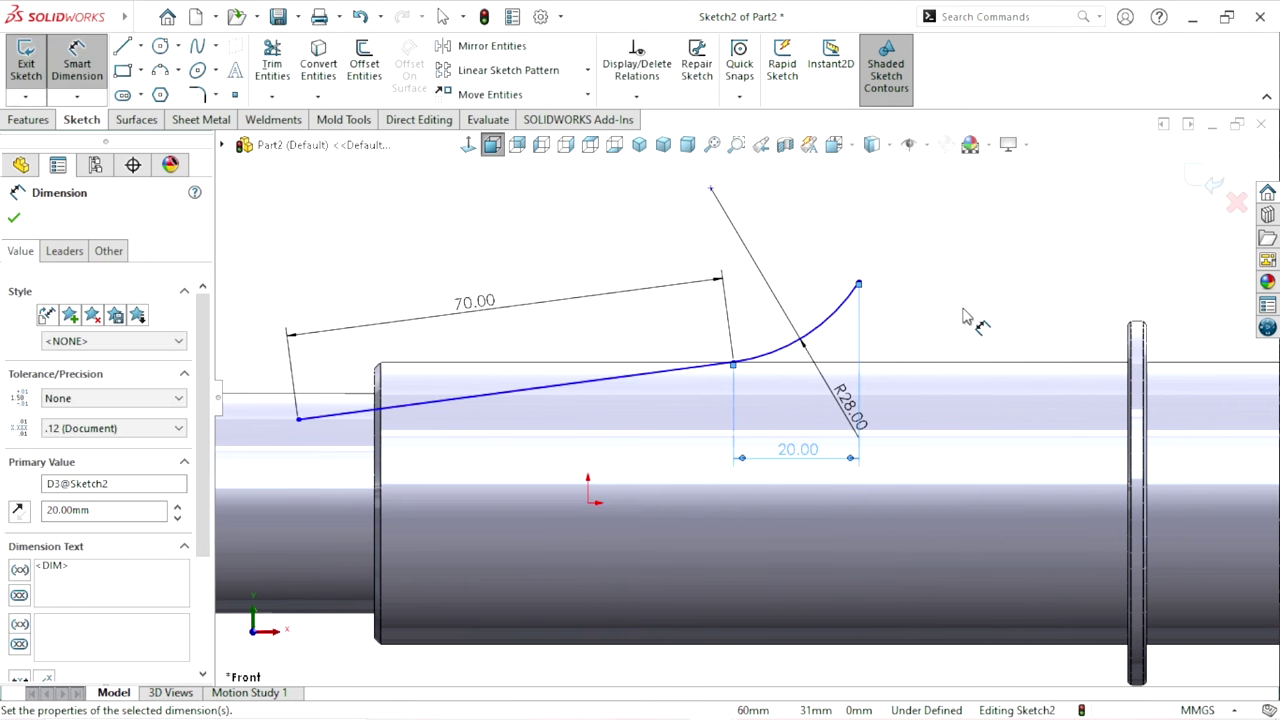
key(Escape)
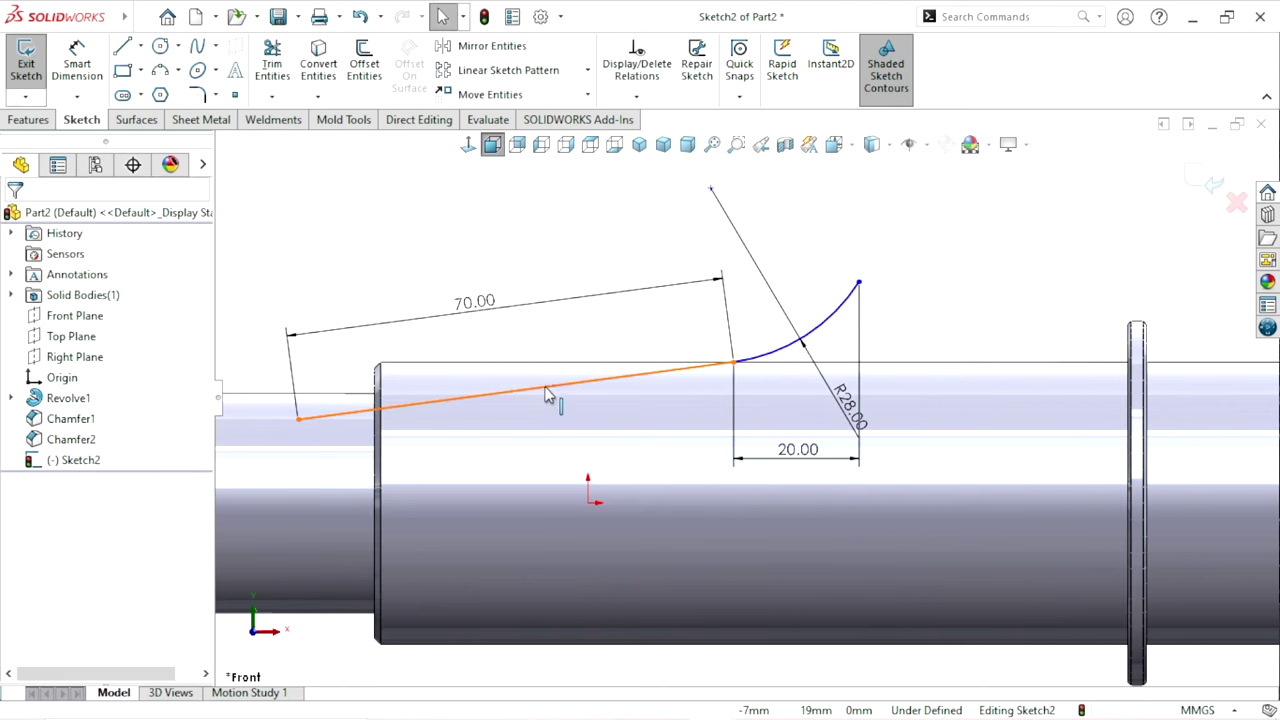
- Make the tilted straight line horizontal
click(555, 395)
click(600, 303)
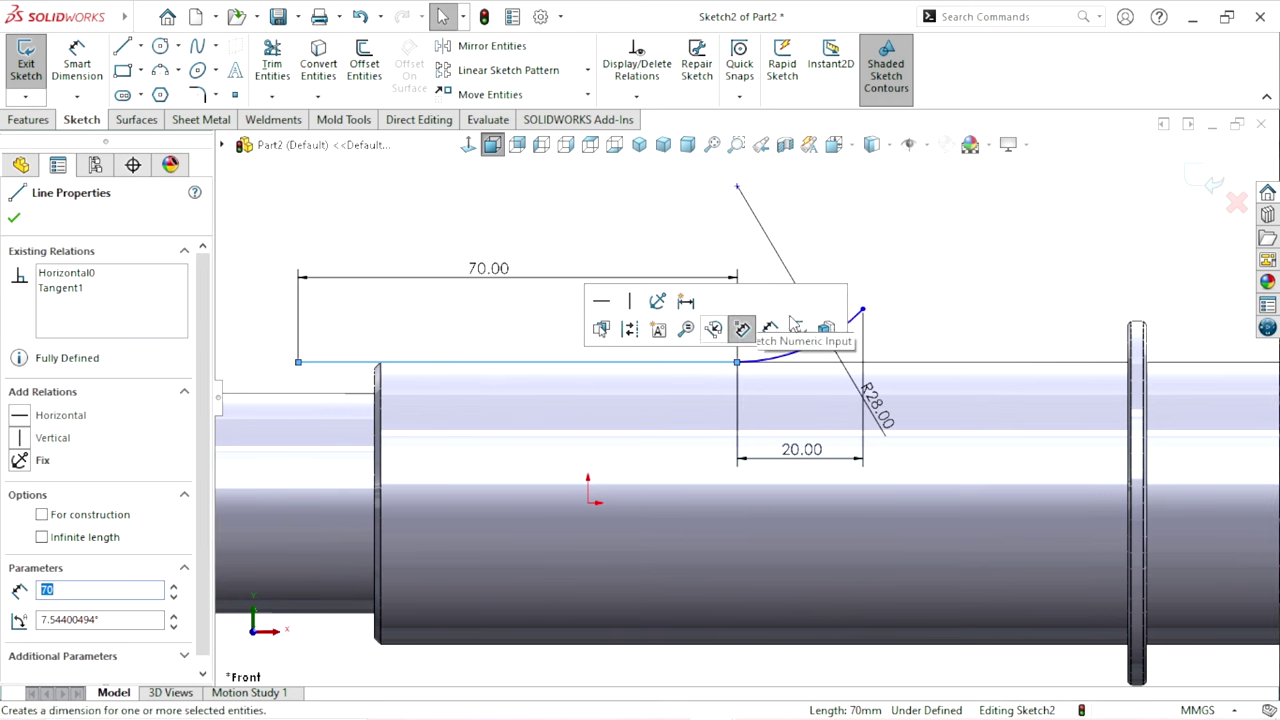
key(Escape)
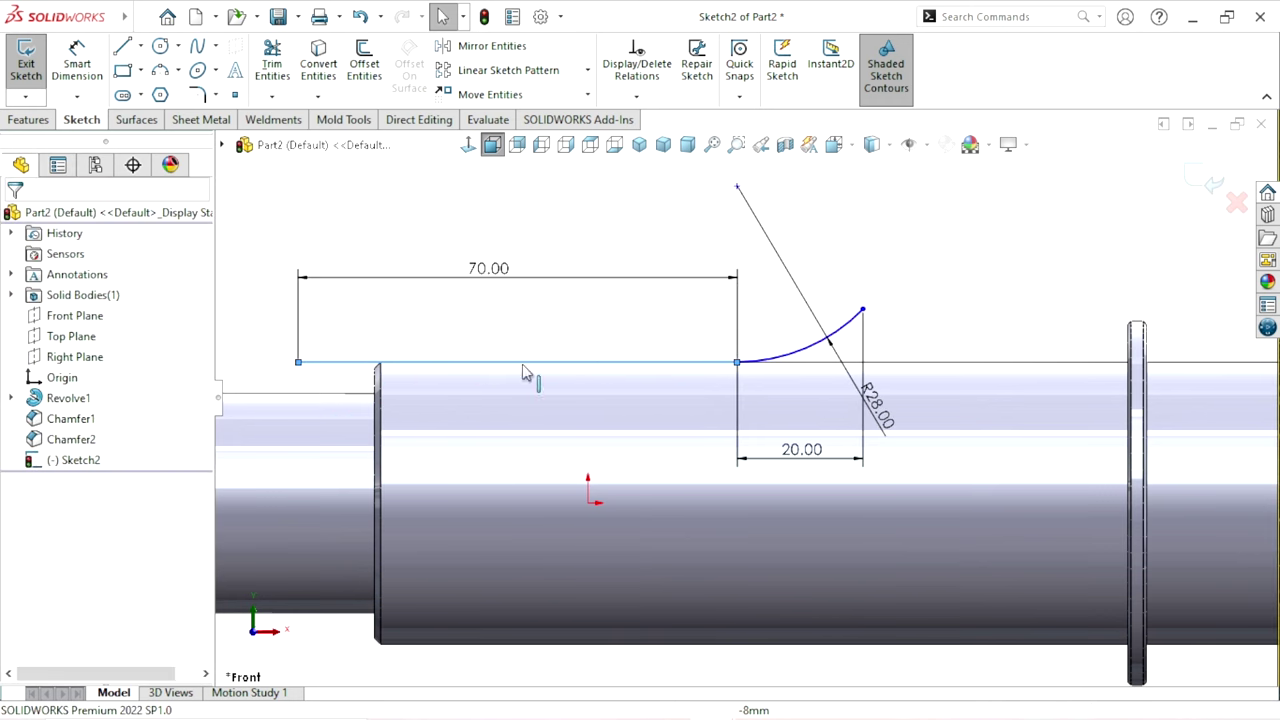
- Make the line's left endpoint coincident with the shoulder's vertical edge
scroll(614, 397, up, 3)
scroll(935, 250, down, 2)
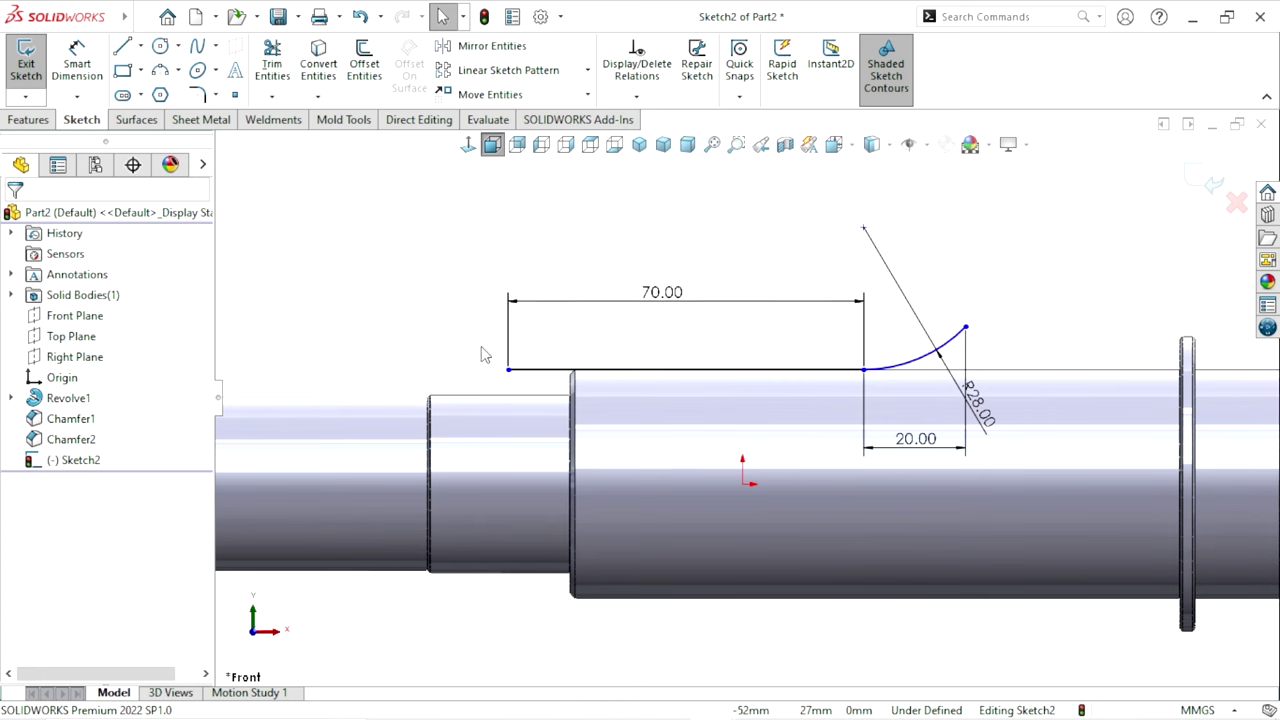
click(509, 371)
scroll(566, 406, down, 4)
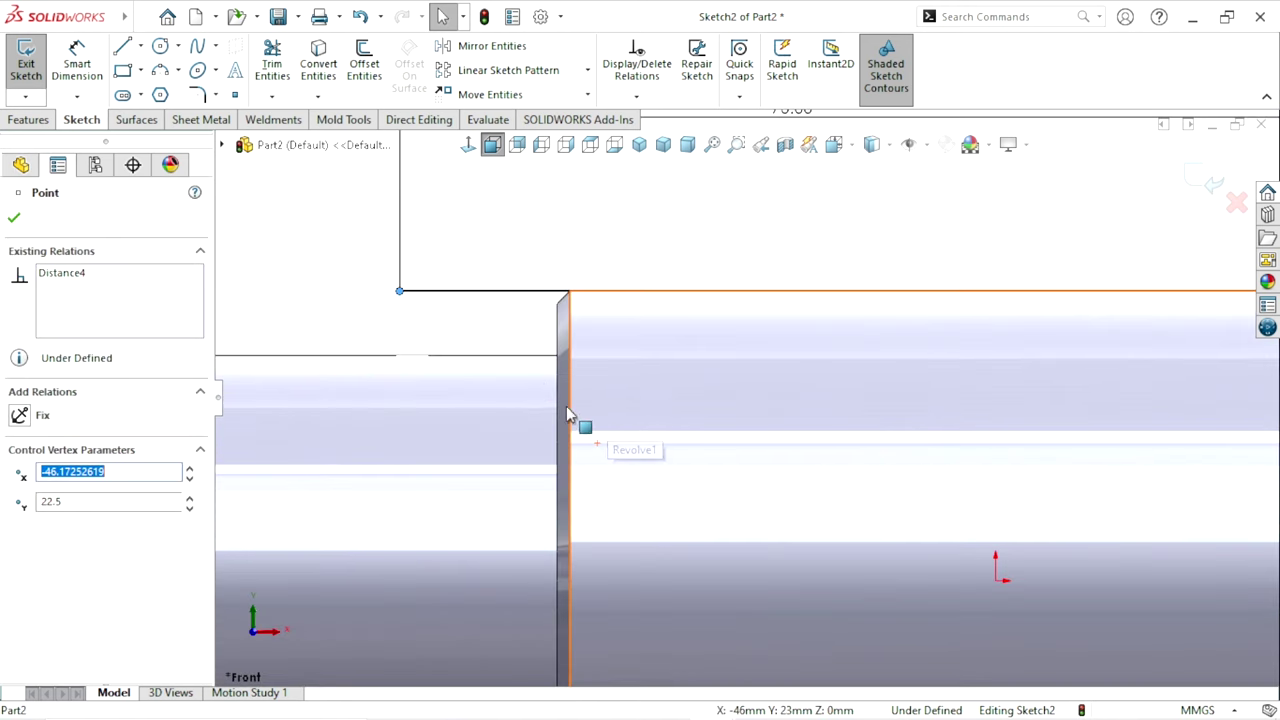
ctrl+click(560, 340)
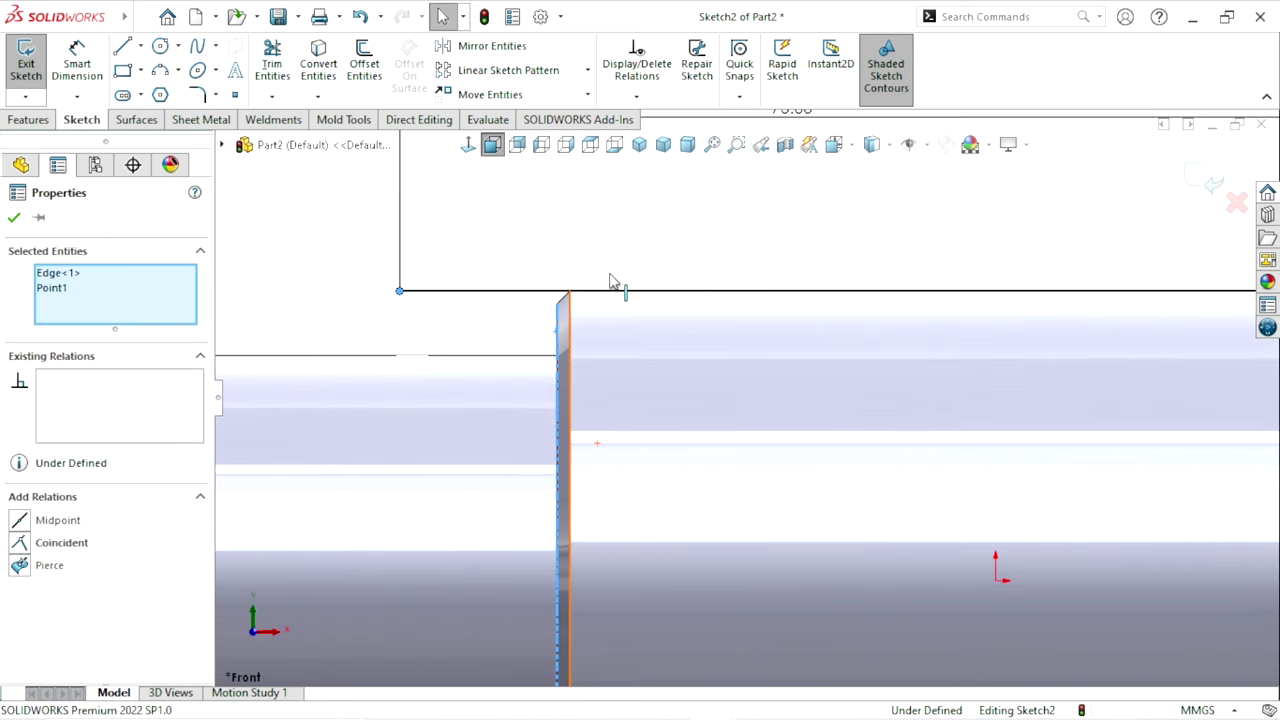
click(640, 248)
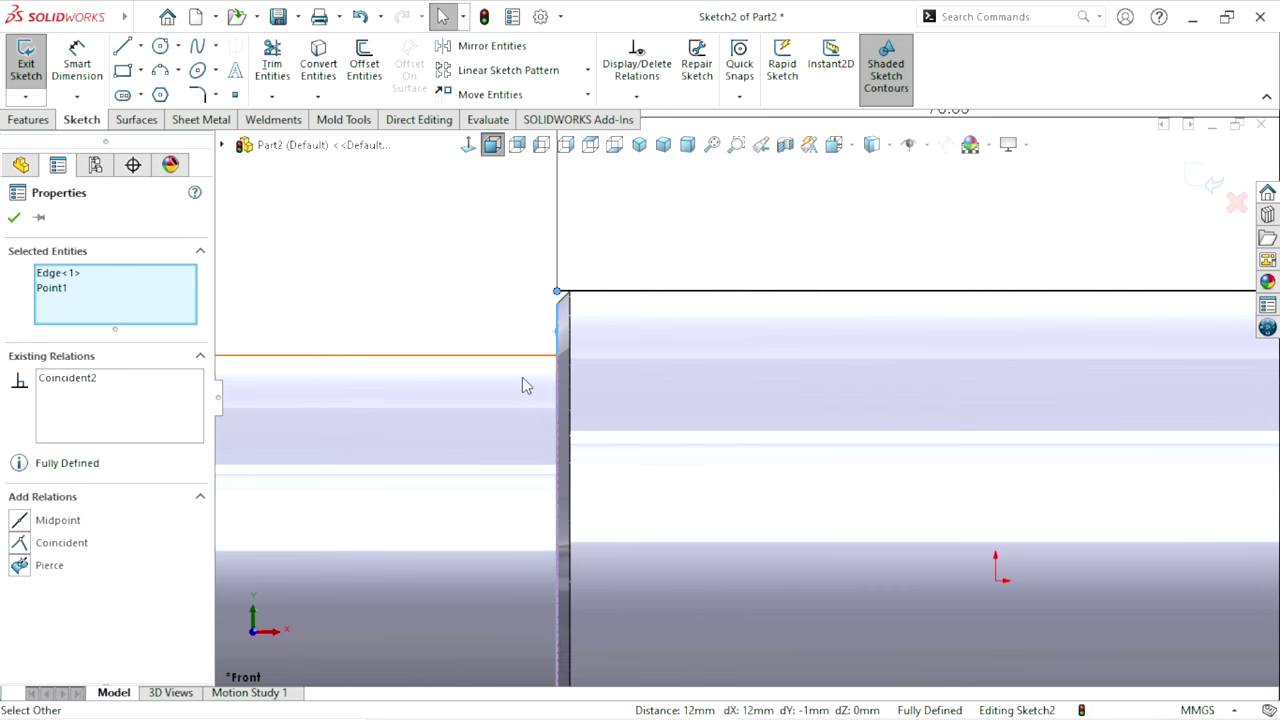
- Zoom out to the whole shaft and close the sweep path sketch
key(z)
key(z)
key(Escape)
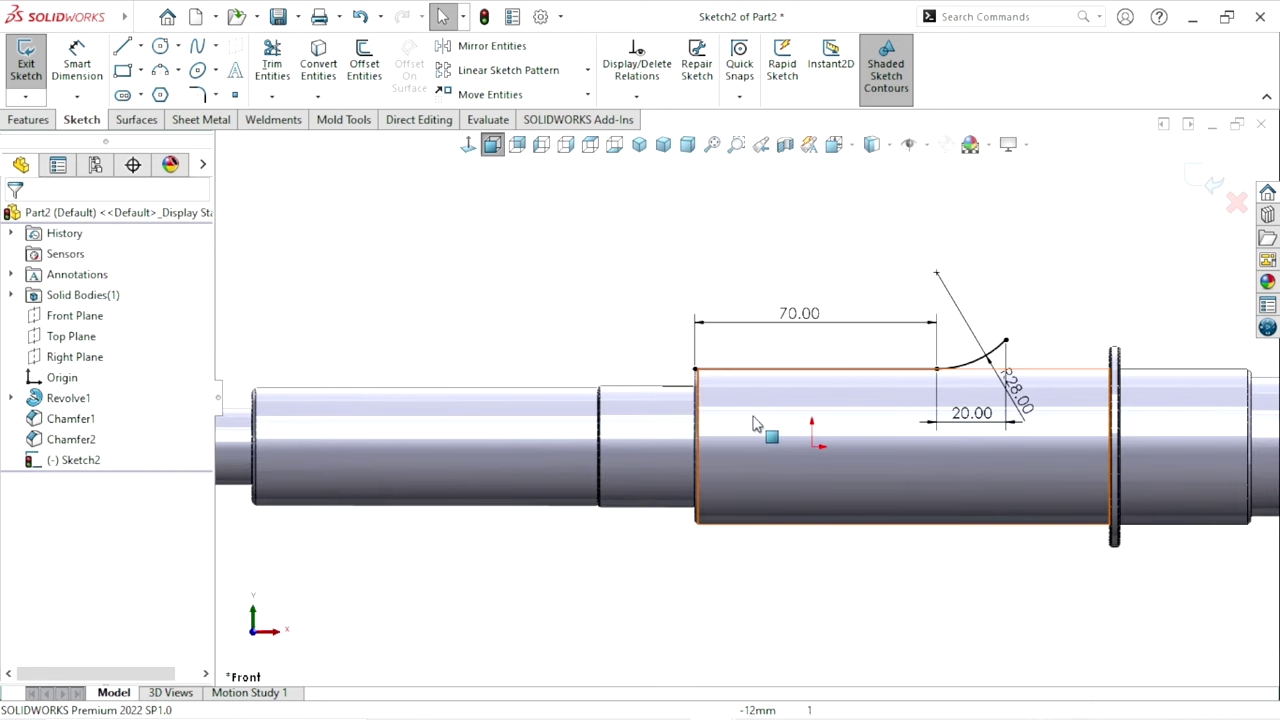
key(z)
scroll(831, 413, down, 1)
scroll(855, 398, down, 1)
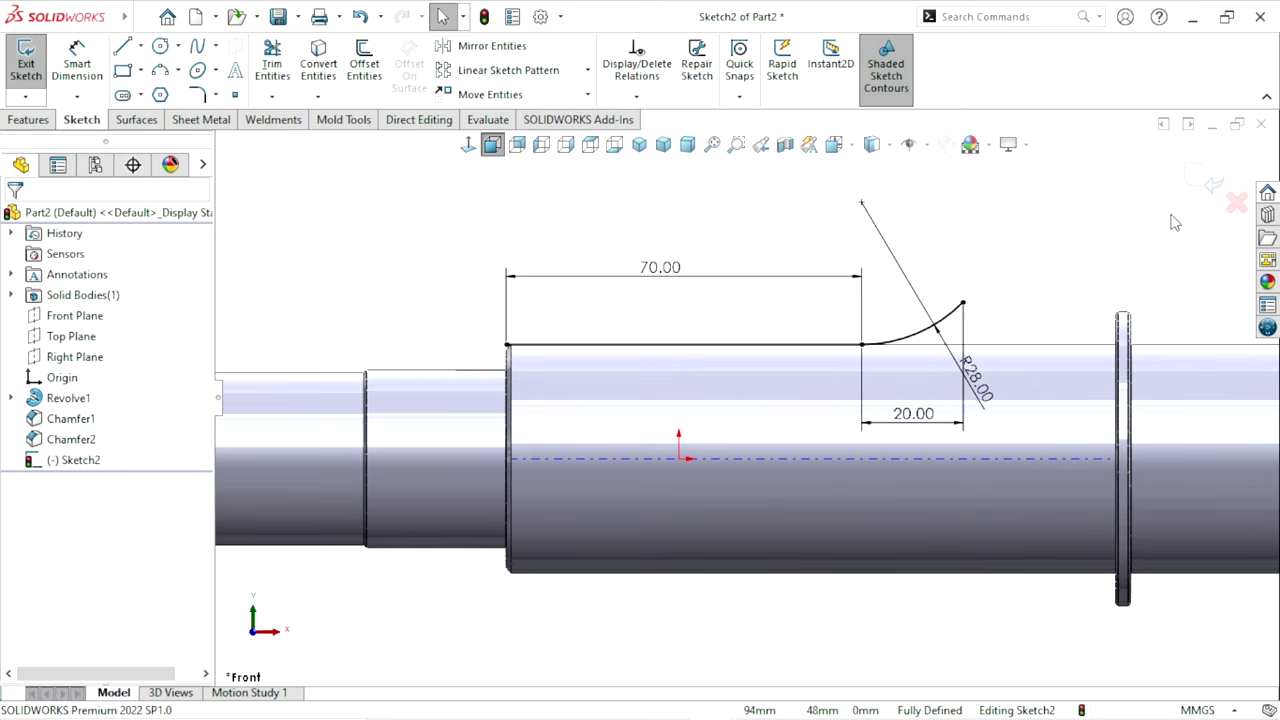
click(1207, 182)
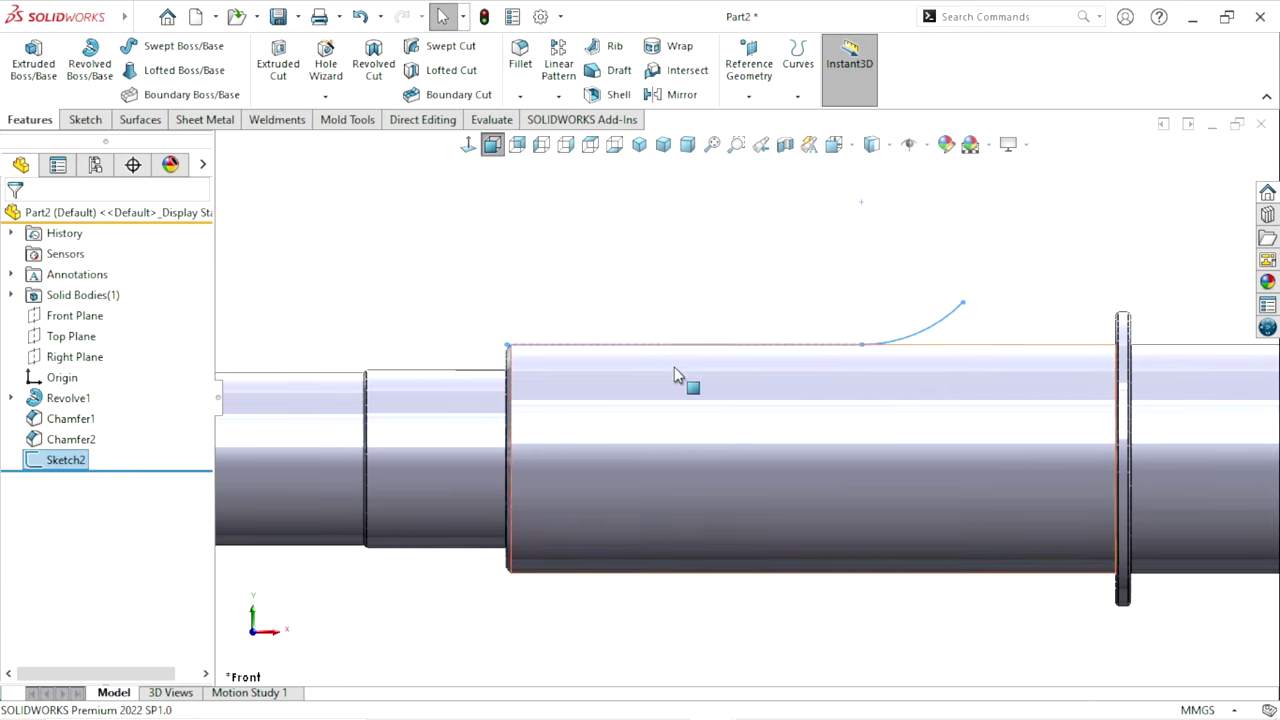
- Orbit to an angled view and start a new sketch on the shoulder face
middle_drag(626, 294, 549, 410)
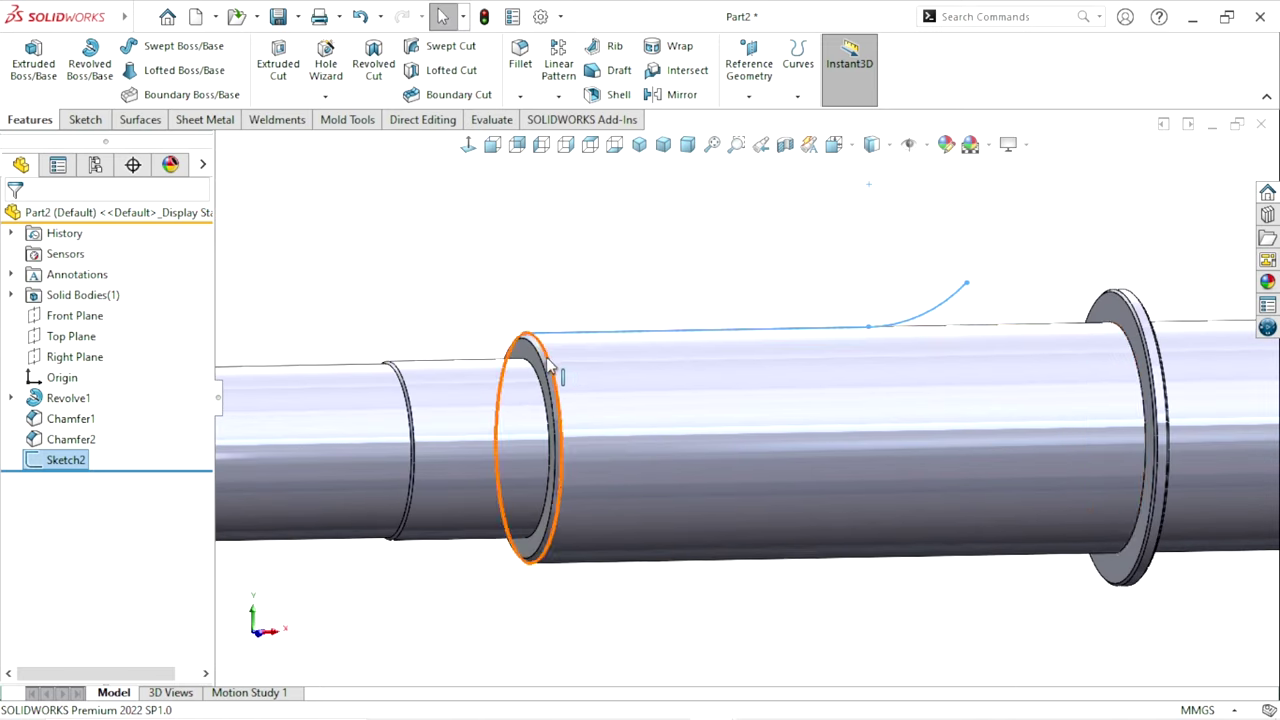
click(552, 374)
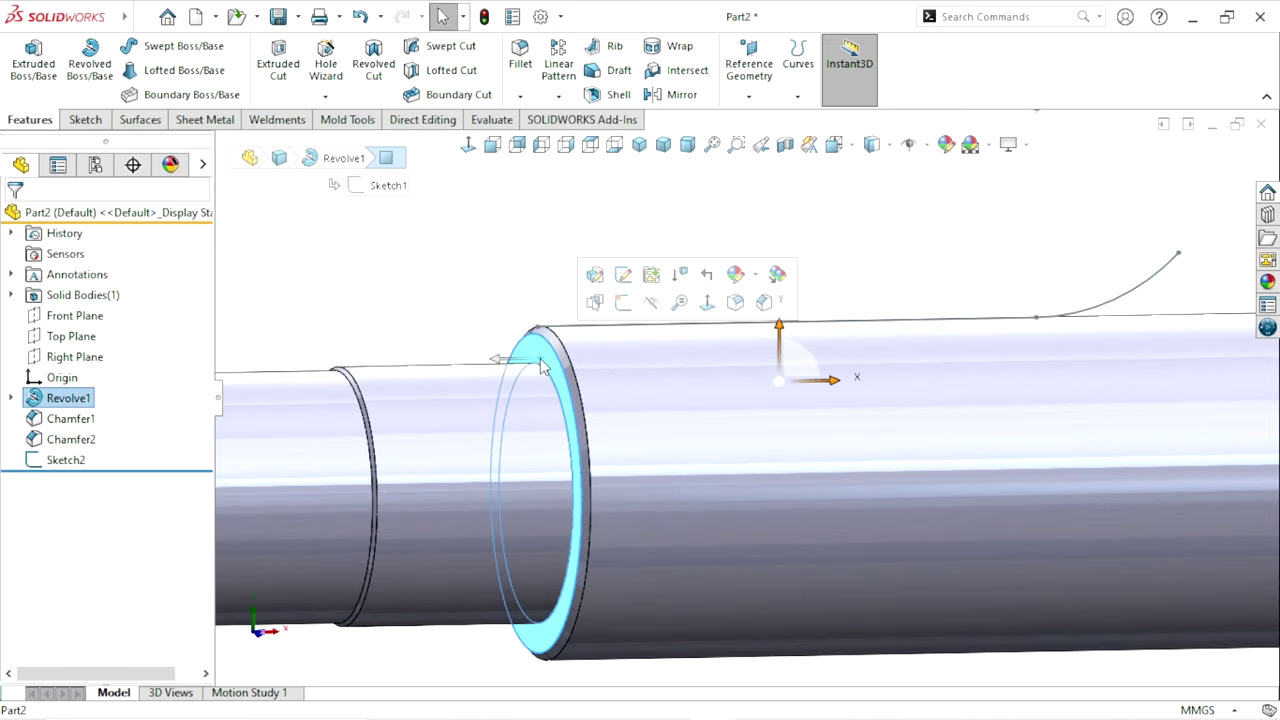
click(621, 303)
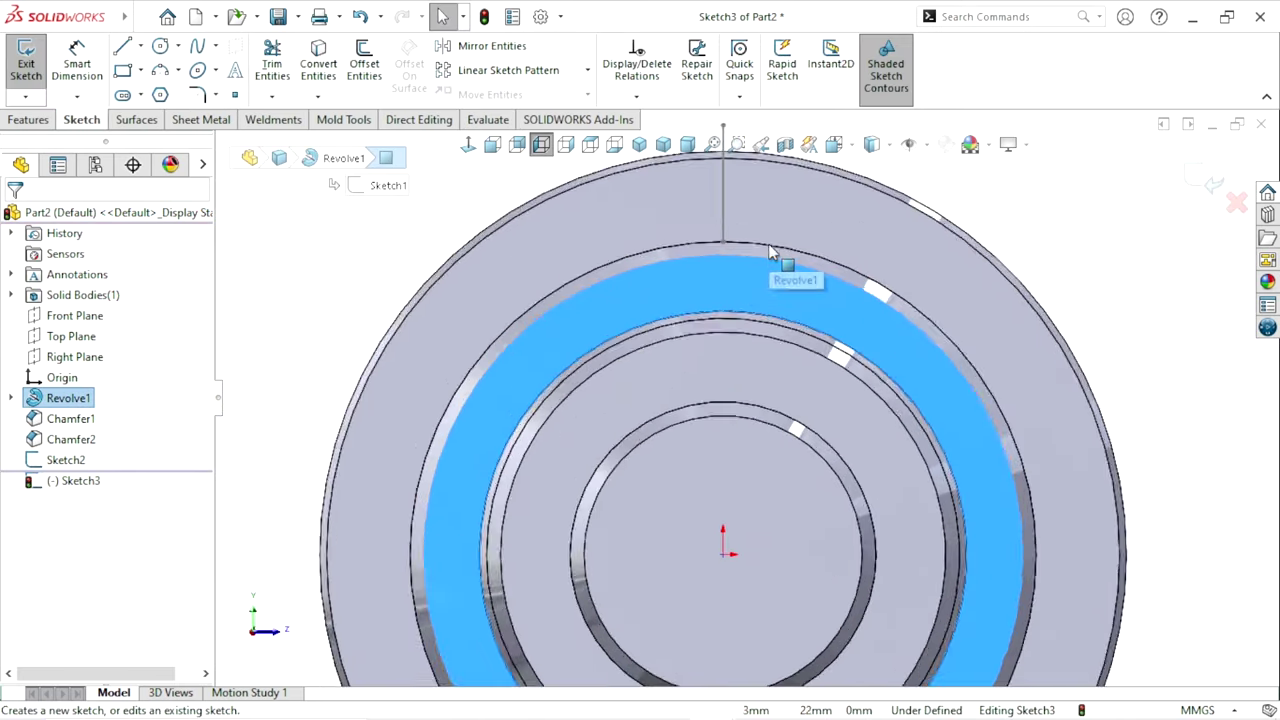
key(Escape)
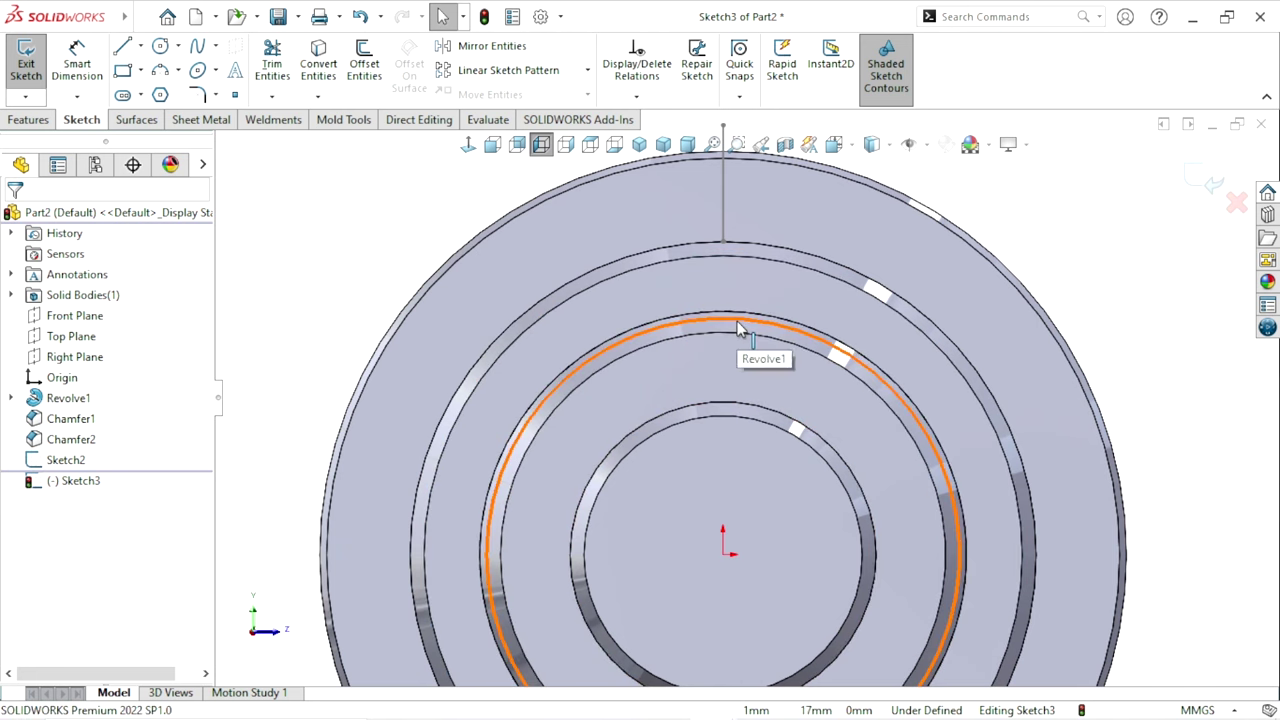
- Draw a closed four-sided trapezoid profile with the Line tool
click(124, 50)
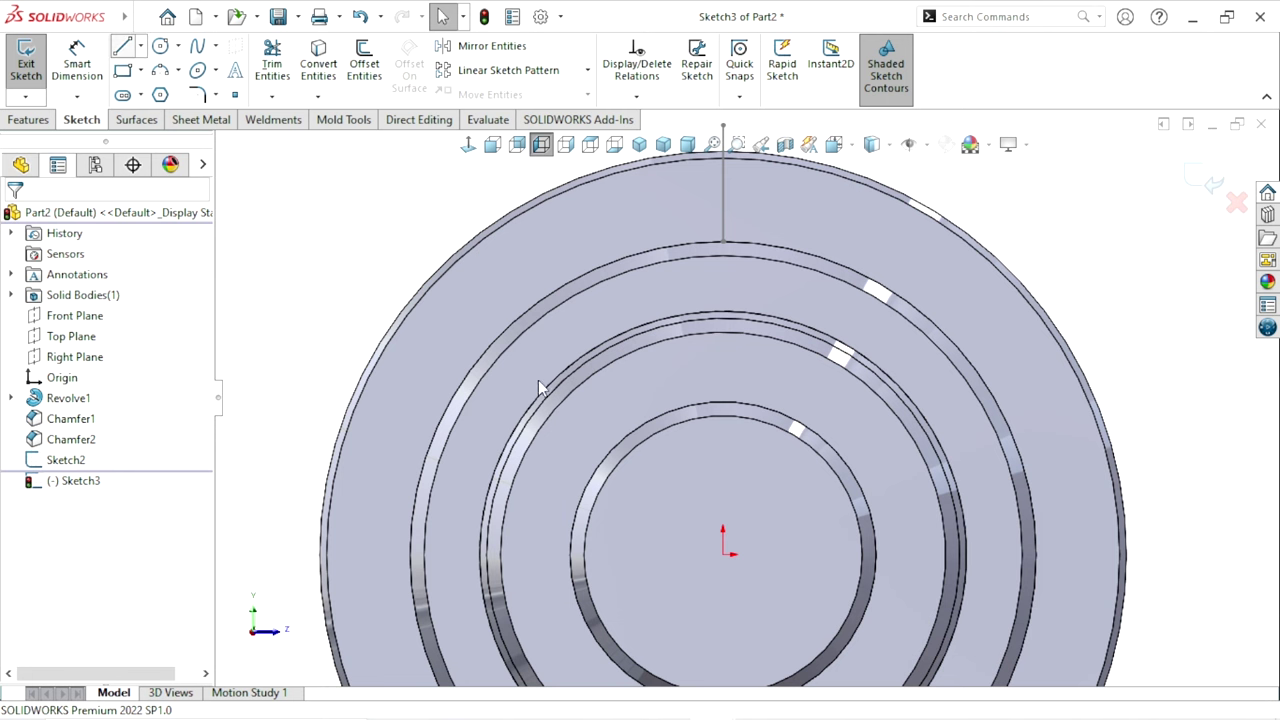
scroll(766, 371, up, 2)
scroll(785, 340, up, 1)
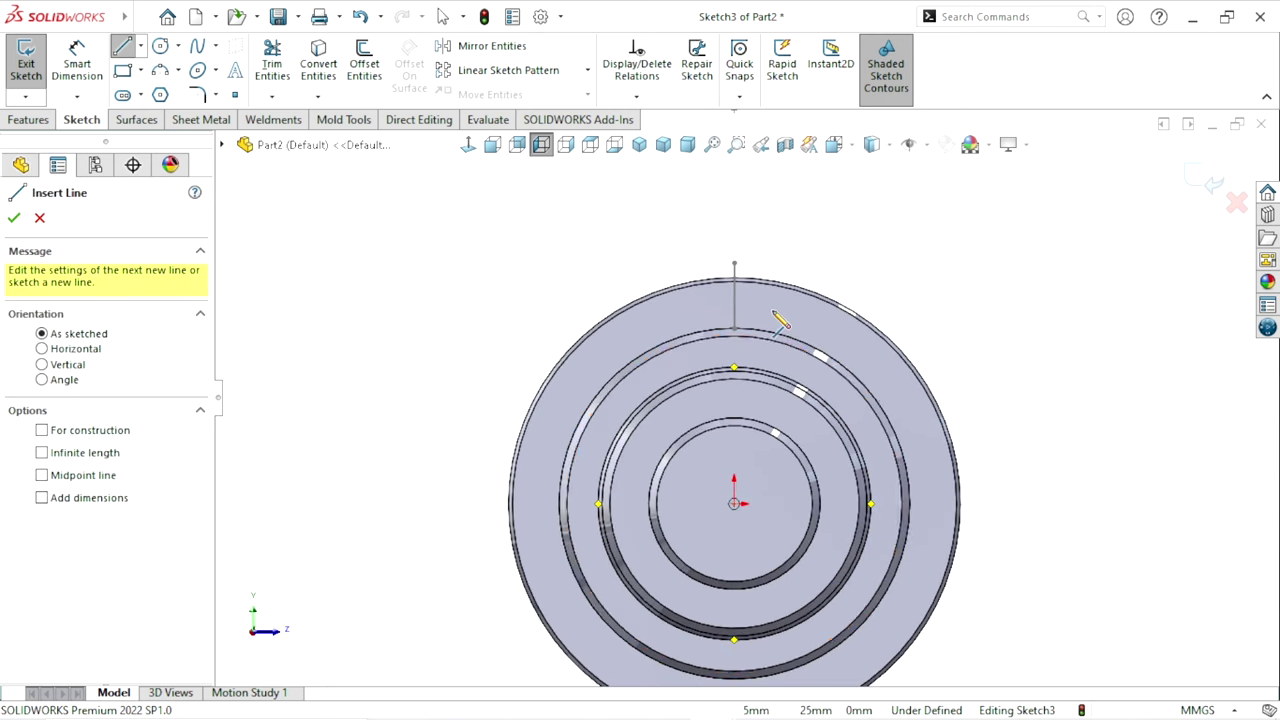
scroll(748, 262, down, 2)
click(672, 195)
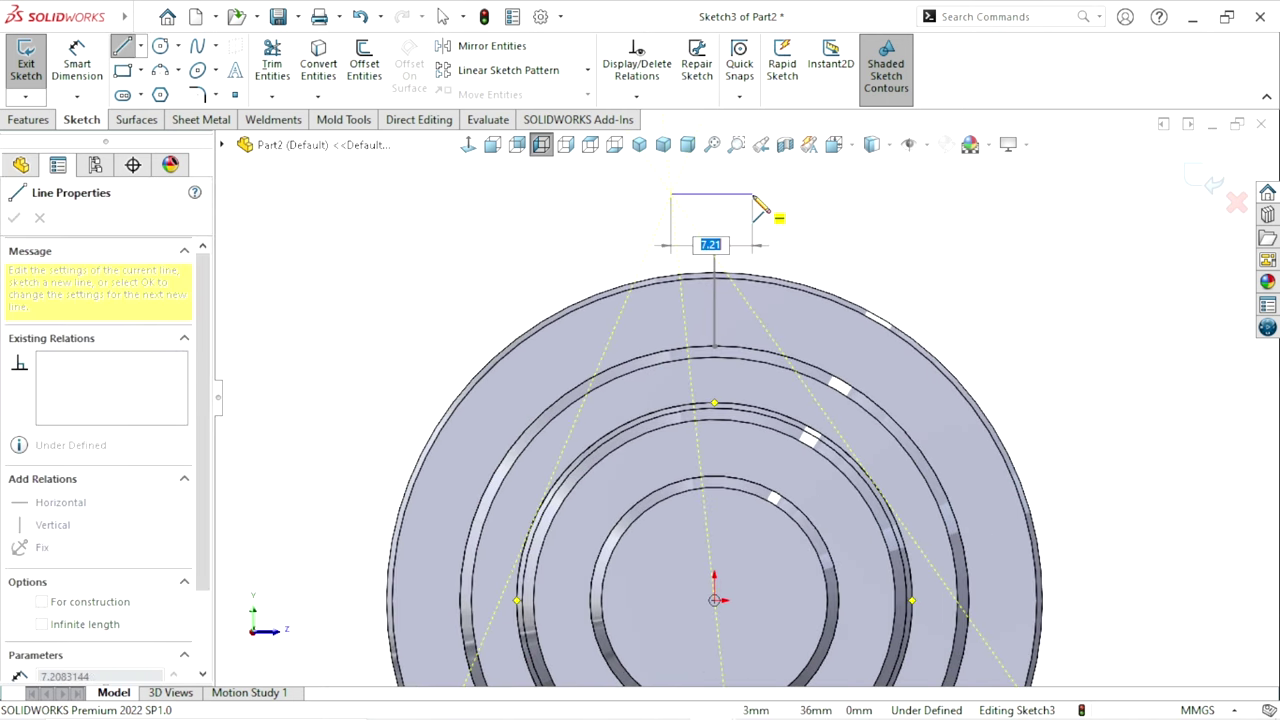
click(752, 194)
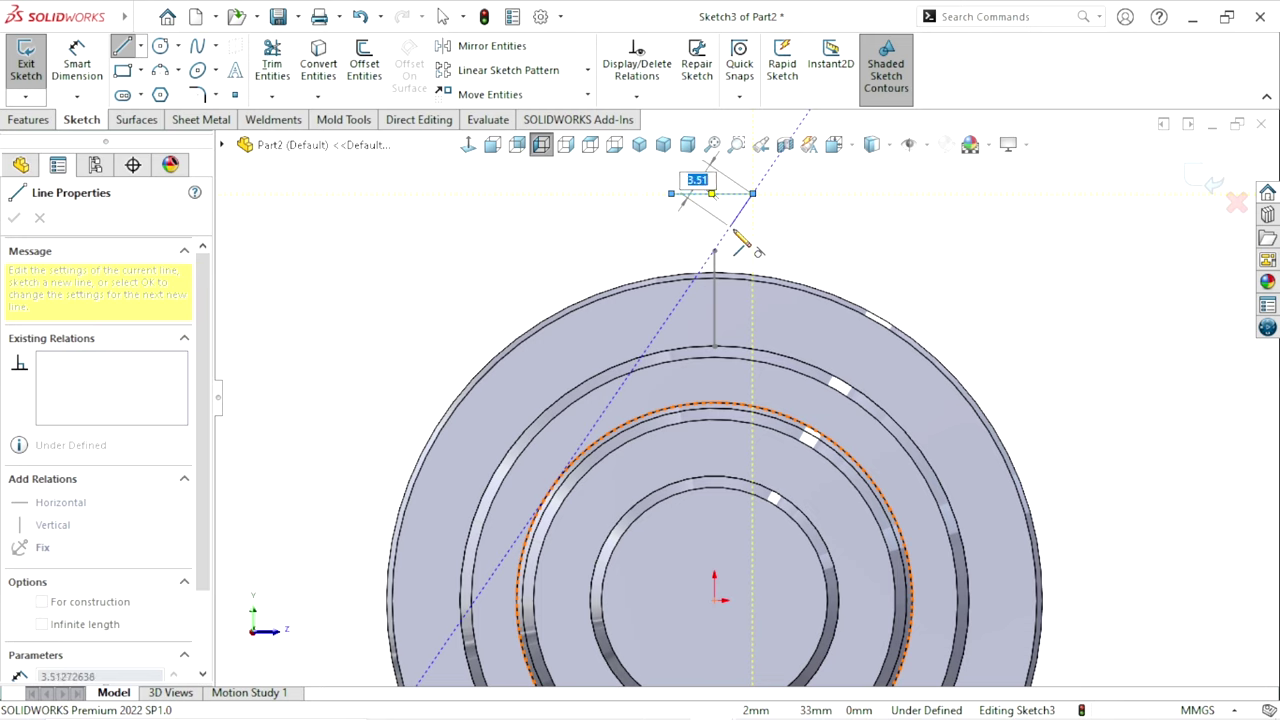
click(740, 242)
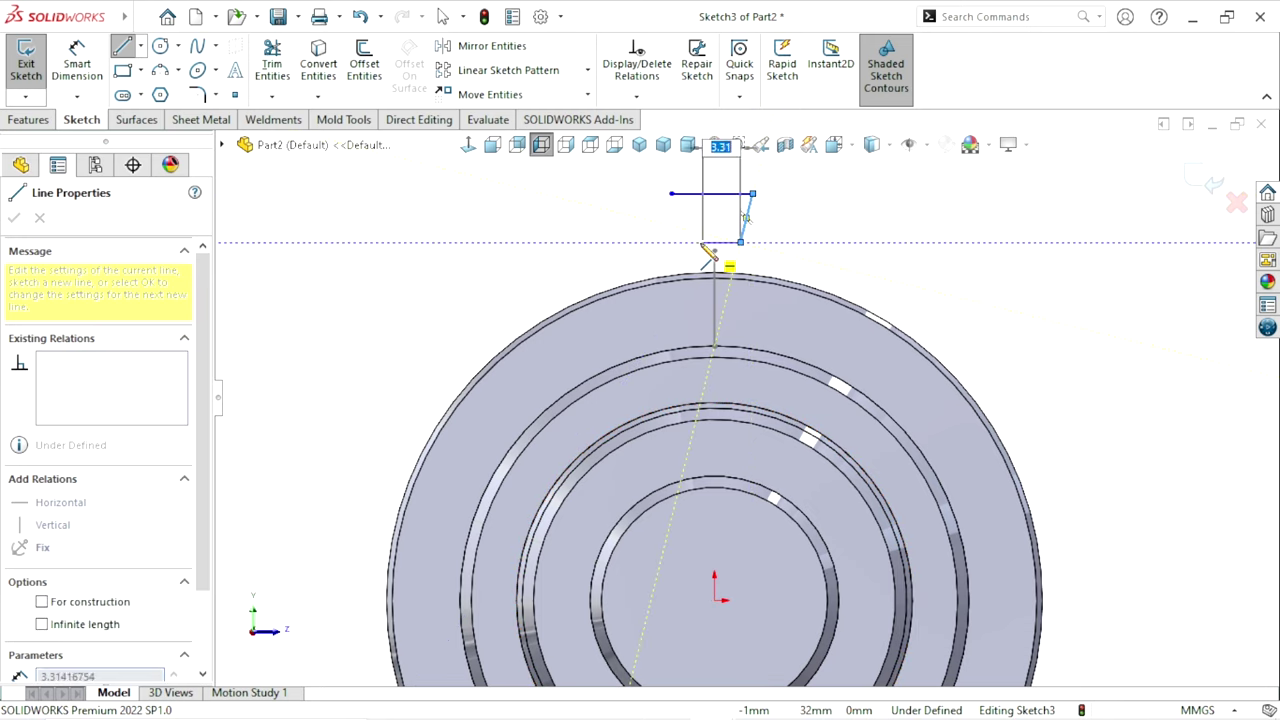
click(686, 242)
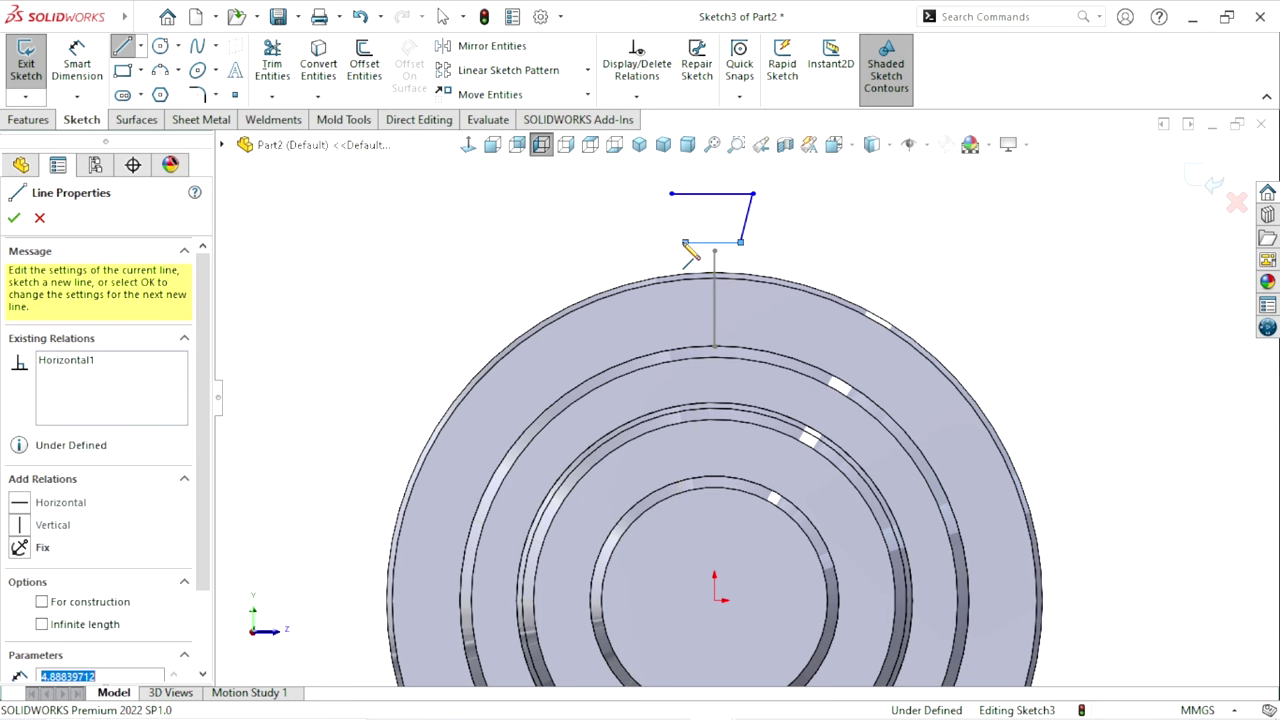
click(670, 193)
right_click(800, 217)
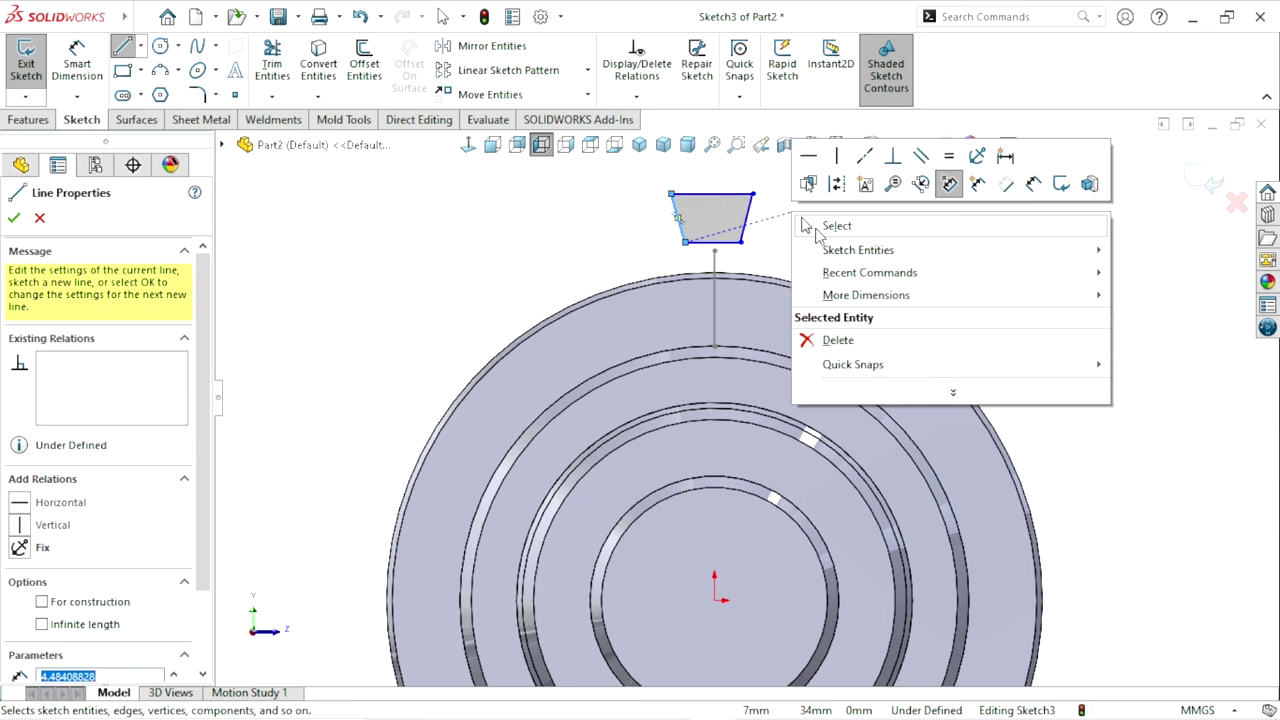
click(834, 223)
scroll(789, 247, down, 1)
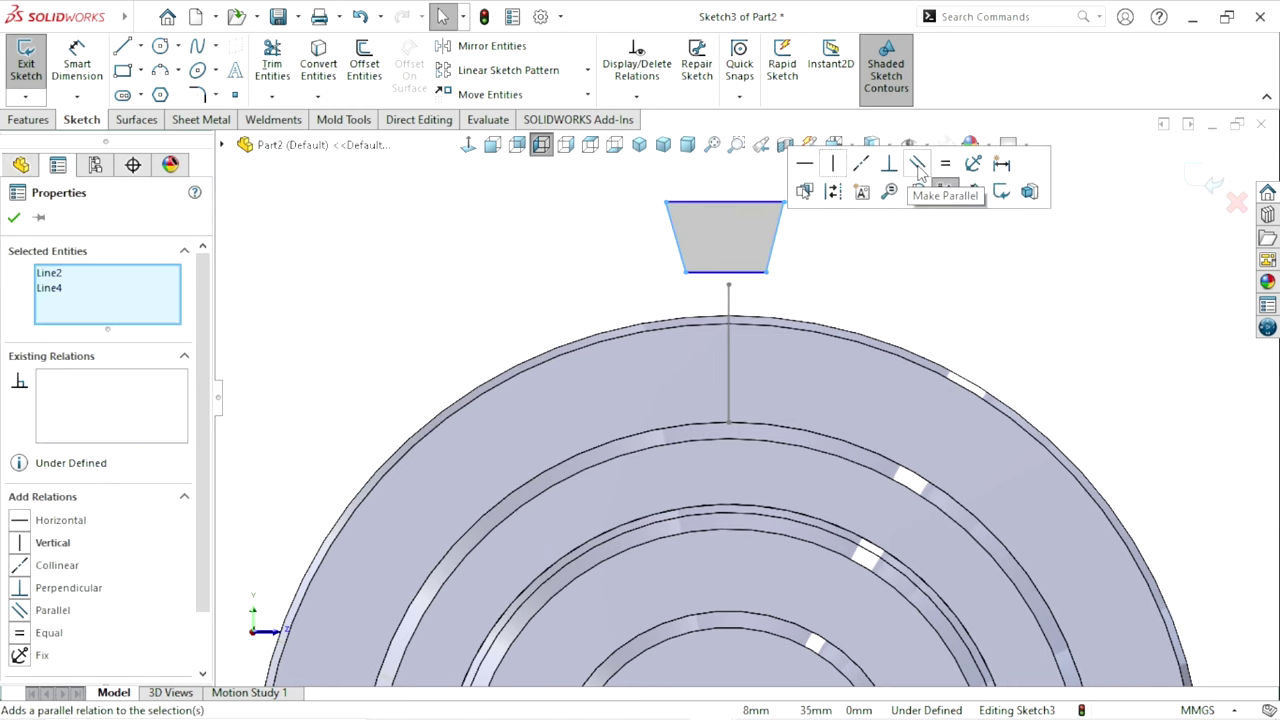
click(908, 287)
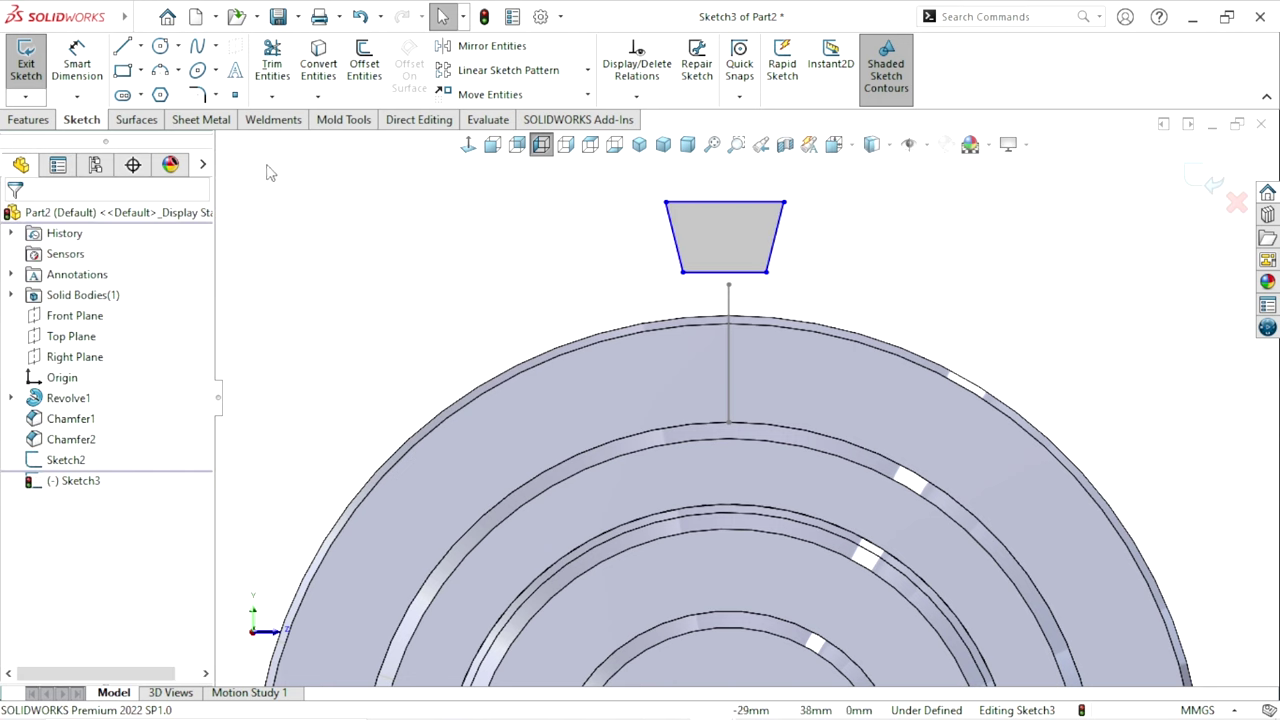
- Add a vertical centerline through the edge midpoints and a horizontal centerline across the profile
click(142, 50)
click(160, 89)
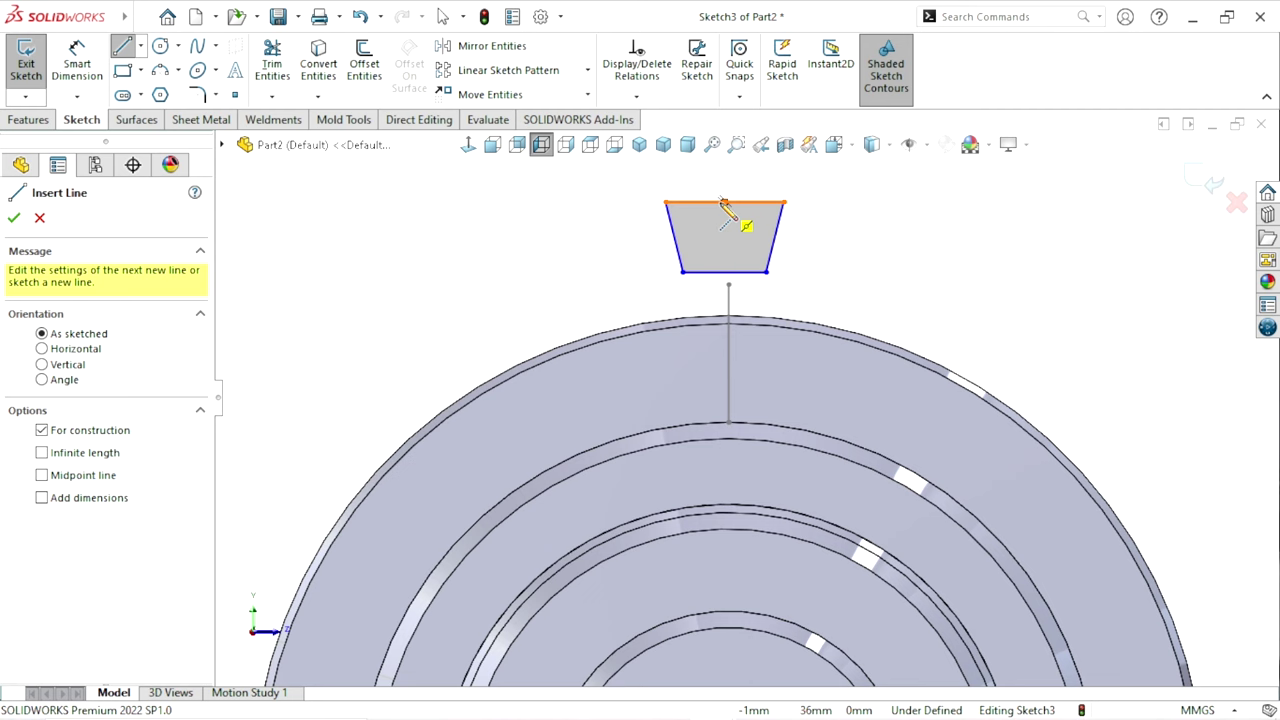
click(725, 203)
click(724, 271)
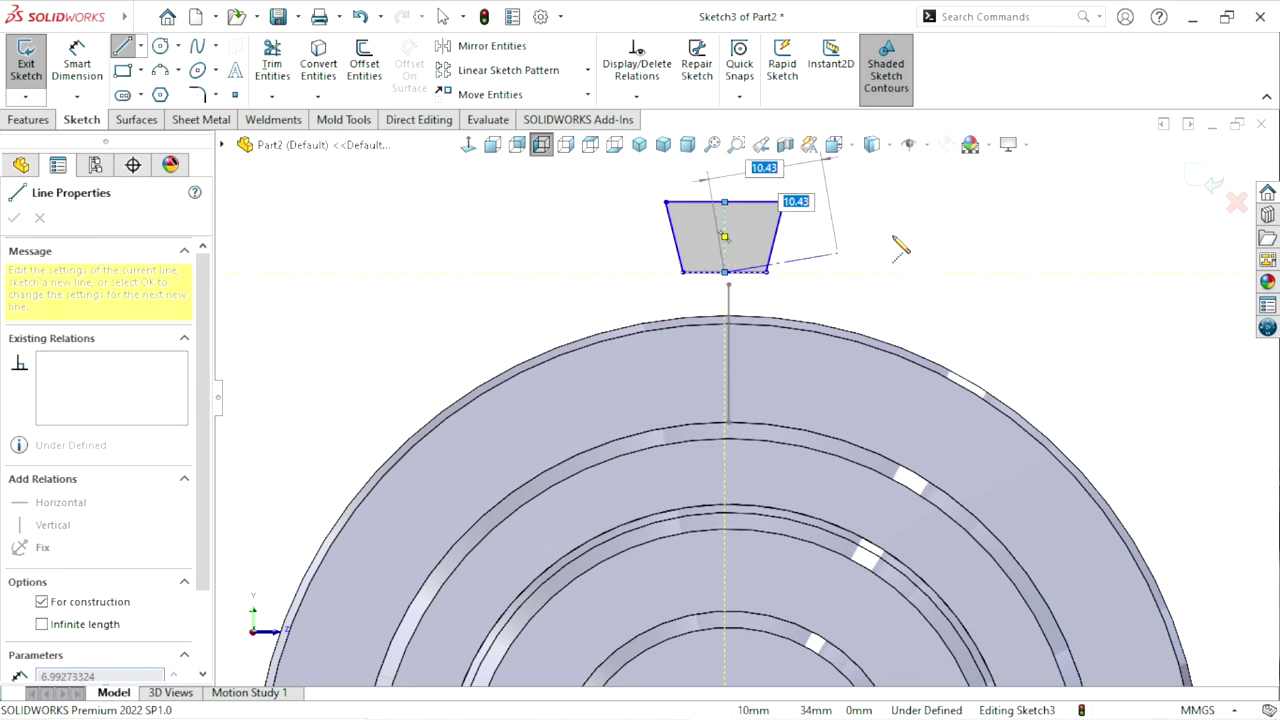
right_click(900, 246)
click(910, 251)
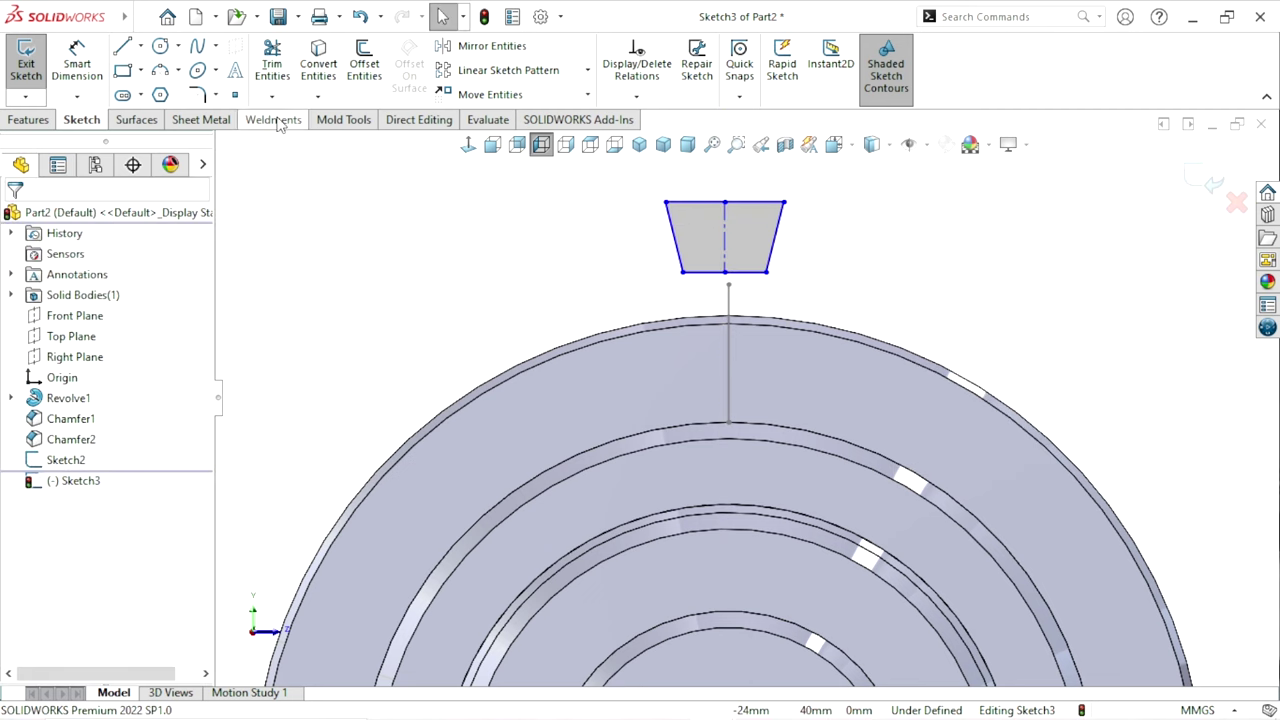
click(141, 46)
click(160, 90)
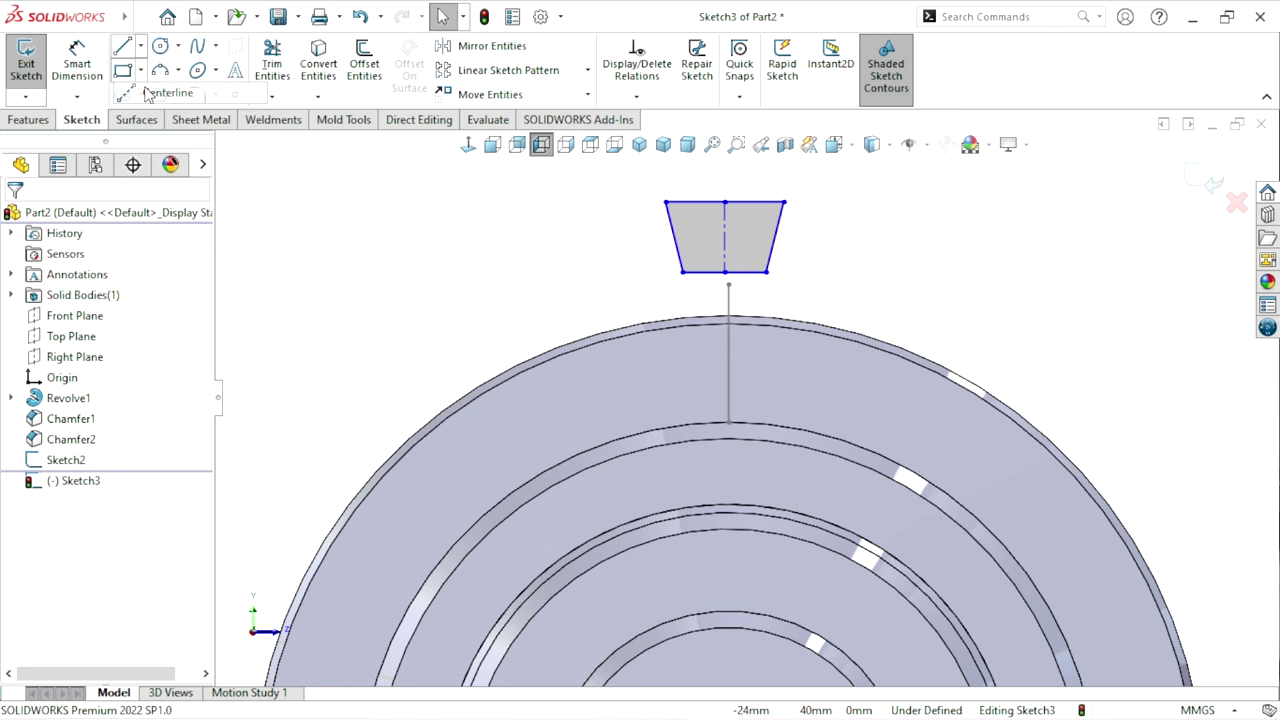
click(669, 222)
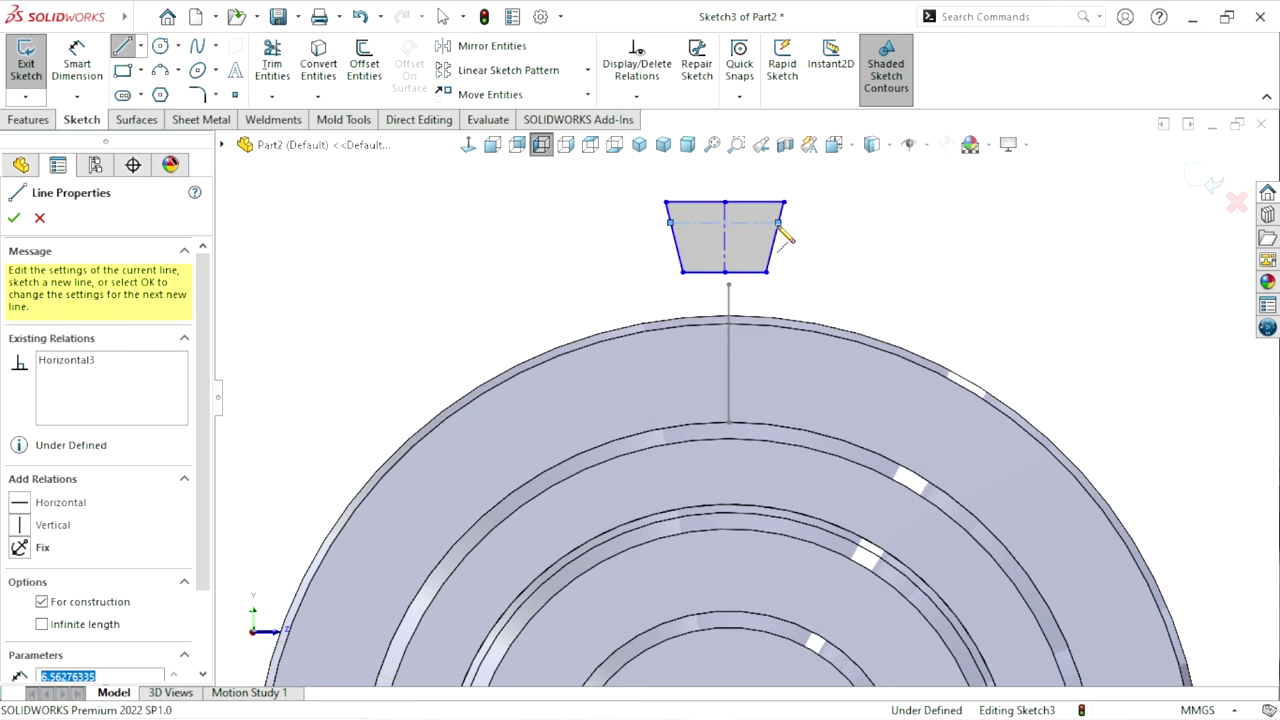
key(Escape)
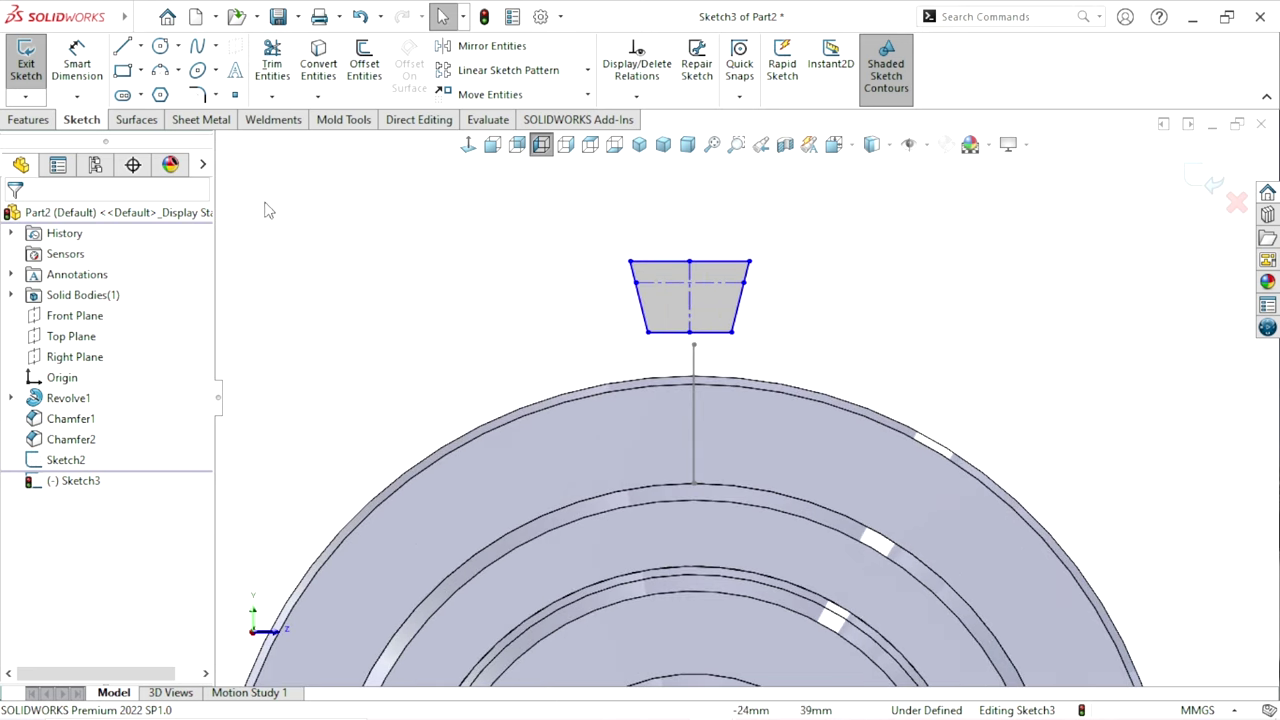
click(77, 48)
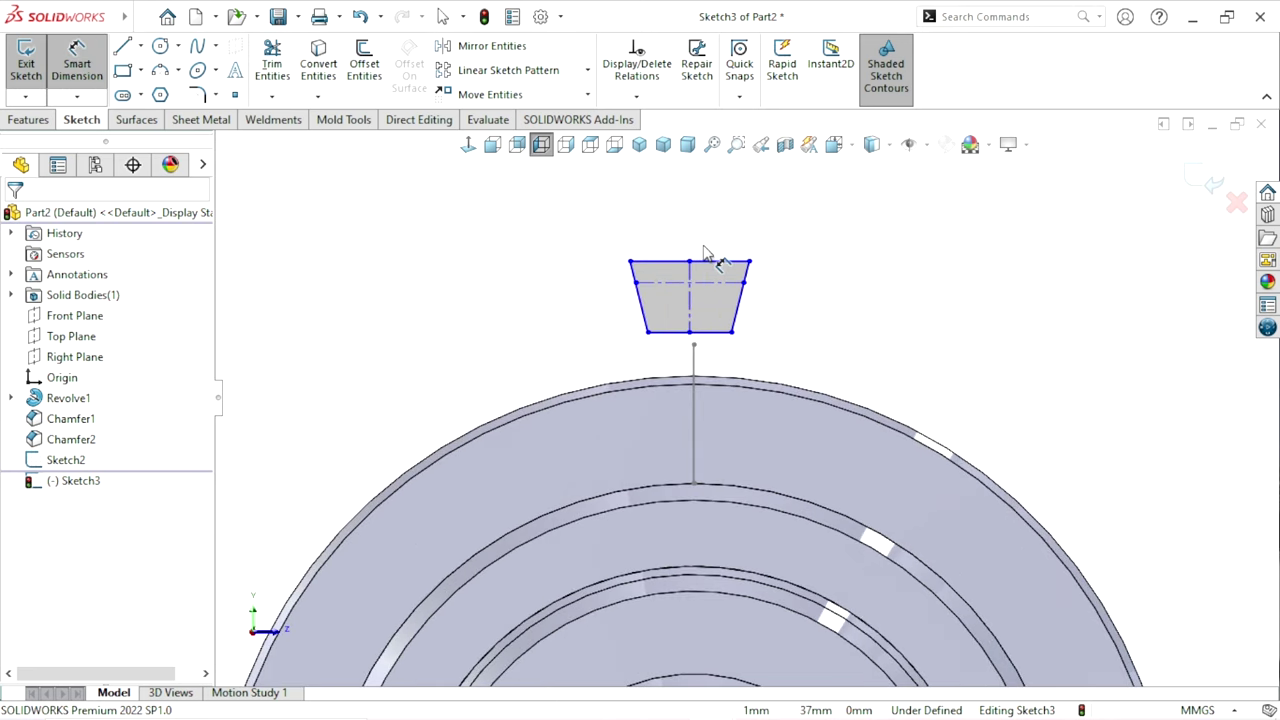
- Set a 2.5 vertical distance from the horizontal centerline
click(662, 286)
click(662, 290)
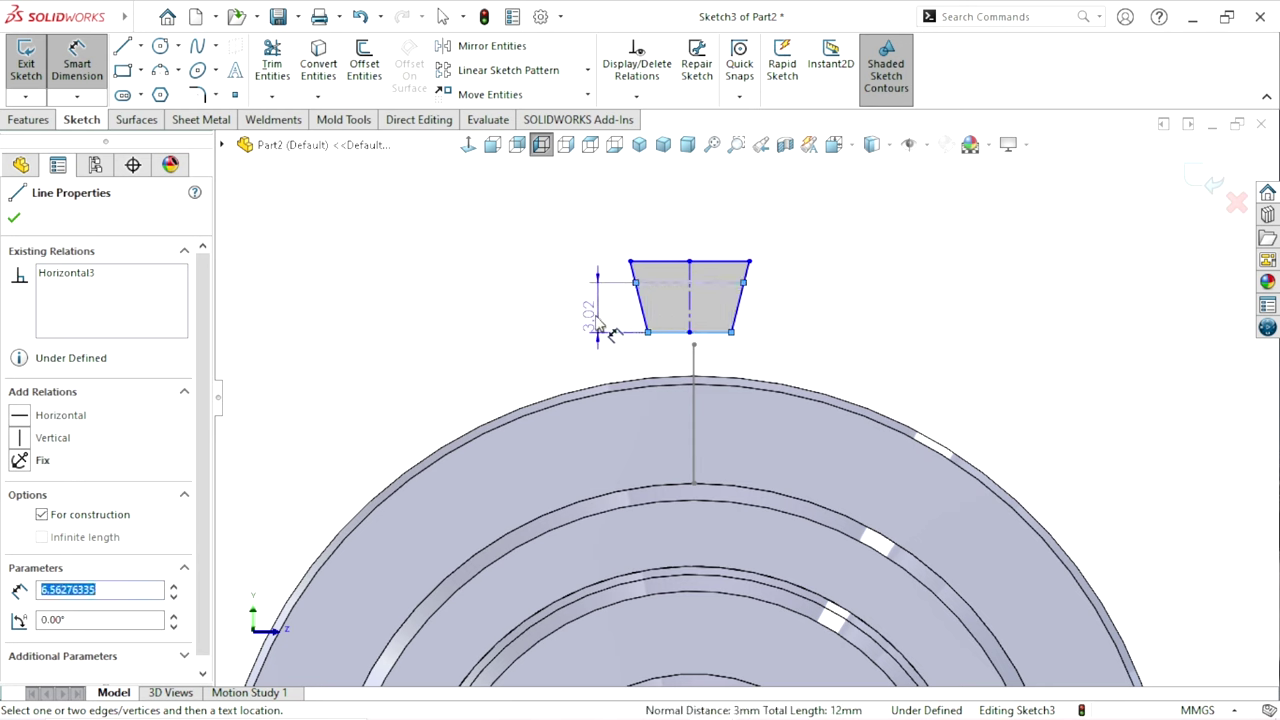
click(591, 317)
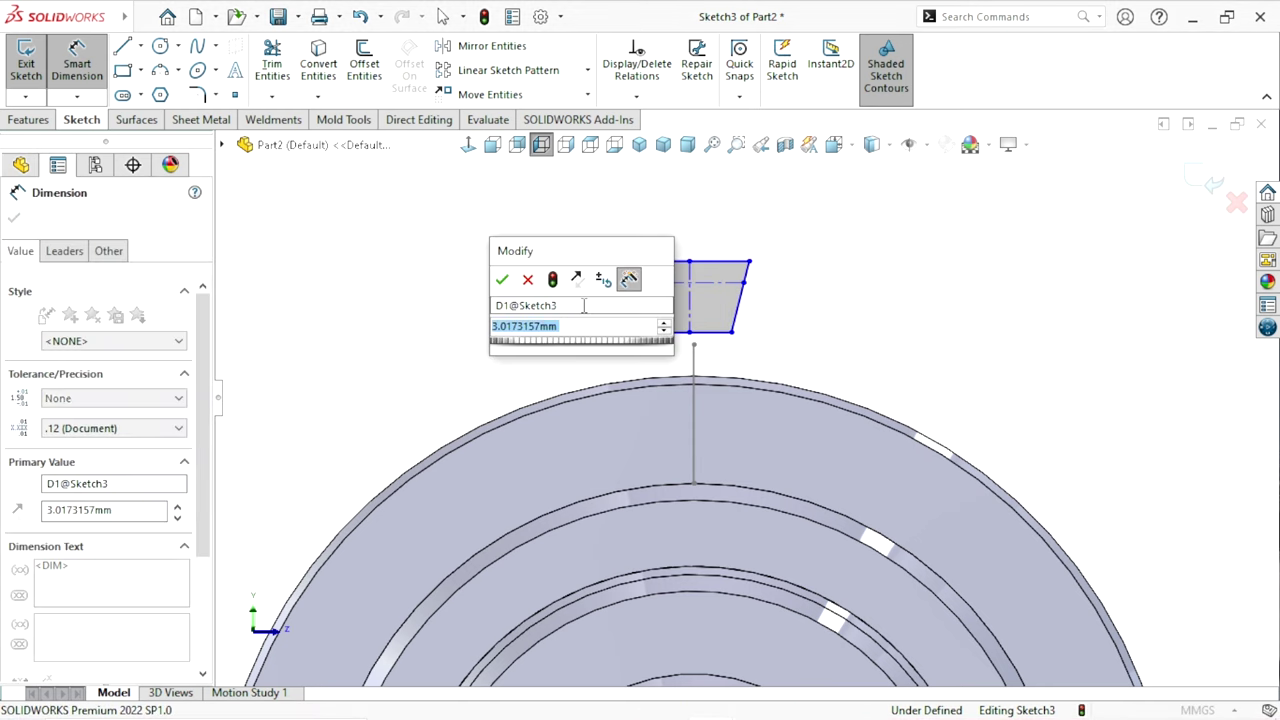
text(2.5)
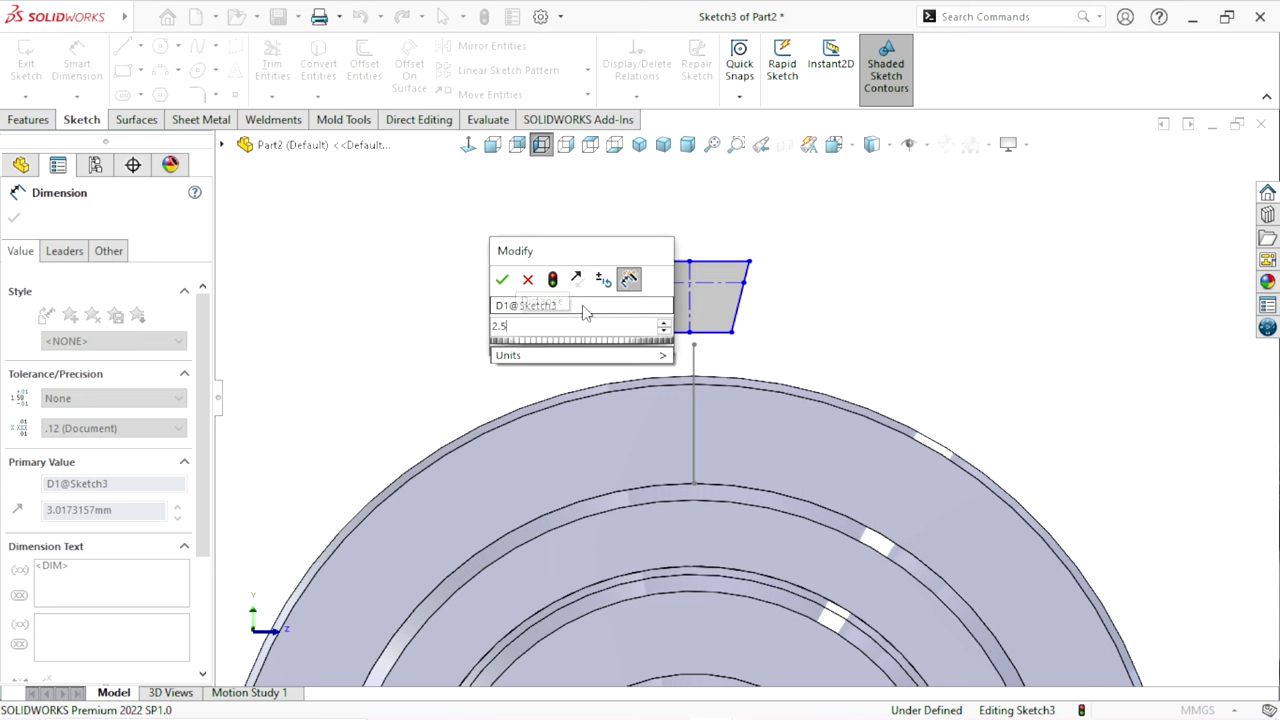
key(Return)
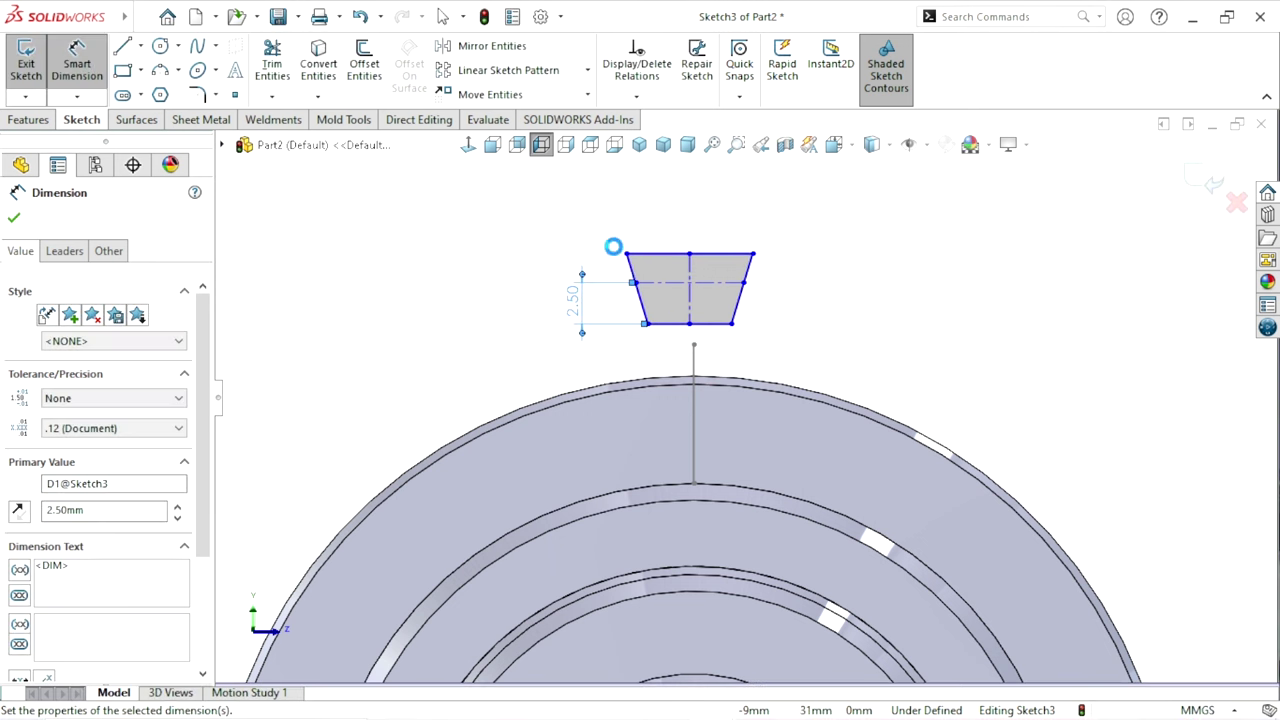
- Add the 22° angle between the slanted sides and move it above the trapezoid
click(634, 270)
click(748, 278)
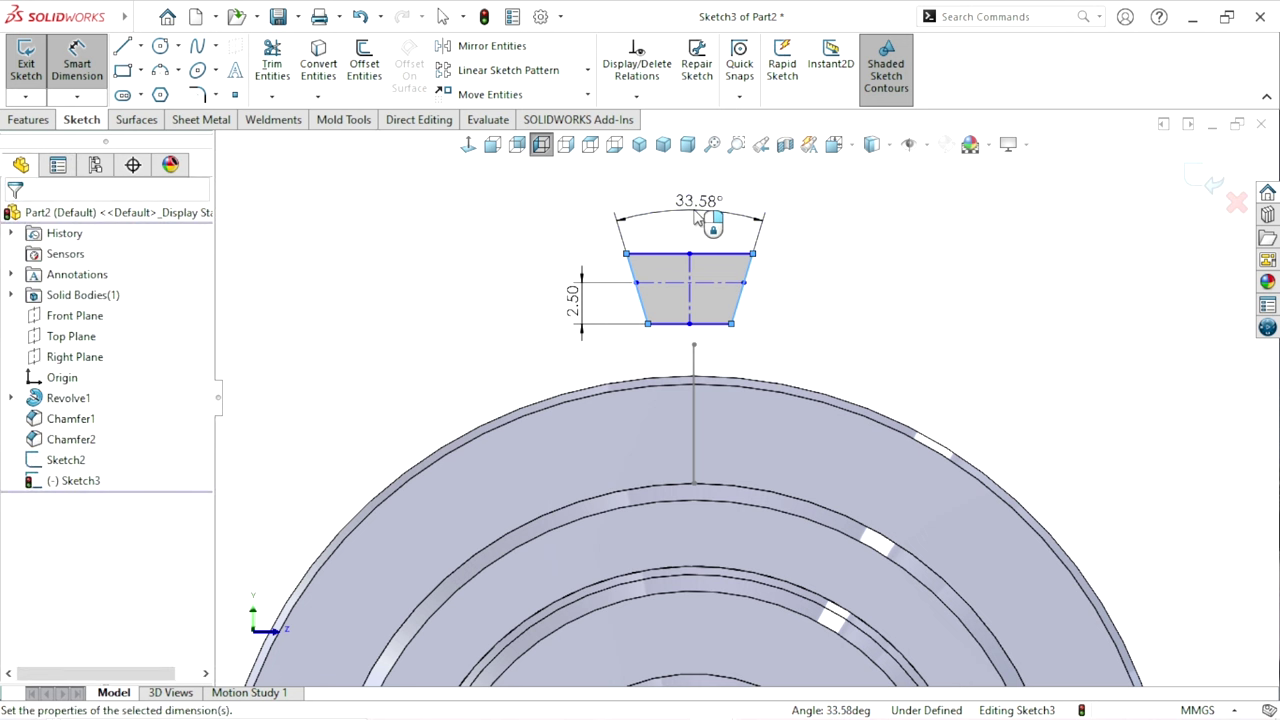
click(697, 218)
key(Return)
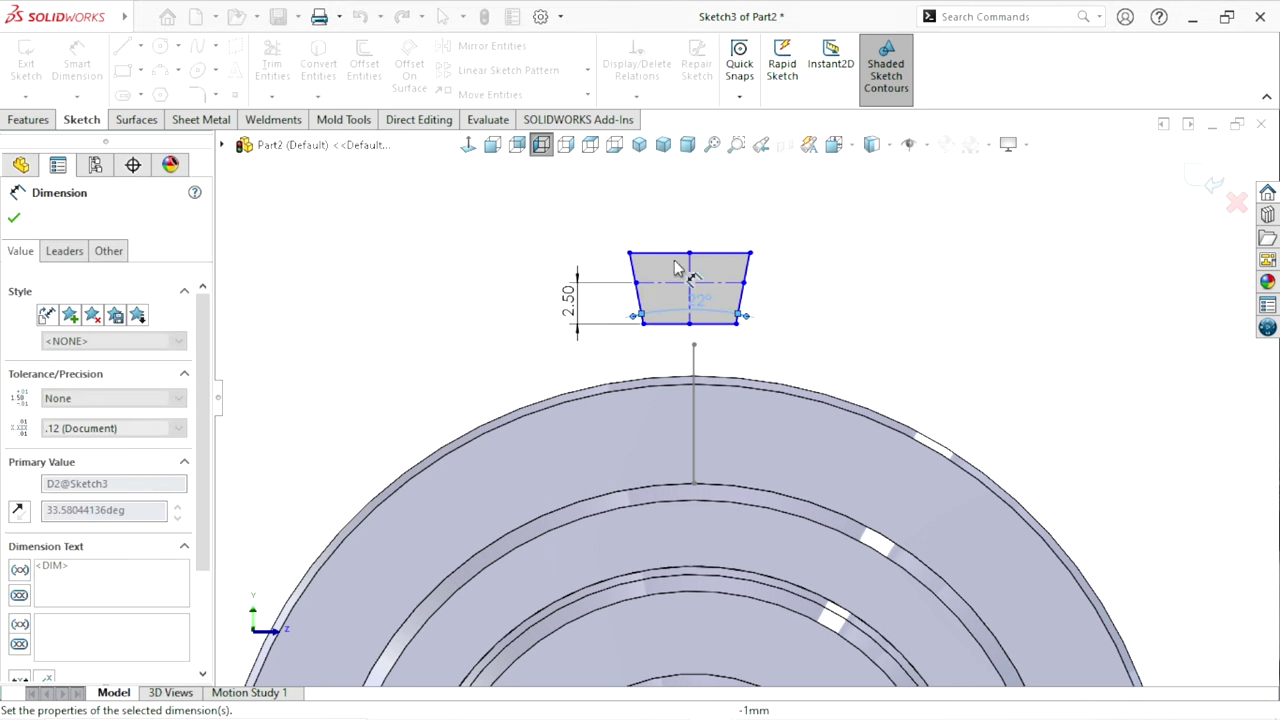
drag(703, 308, 703, 210)
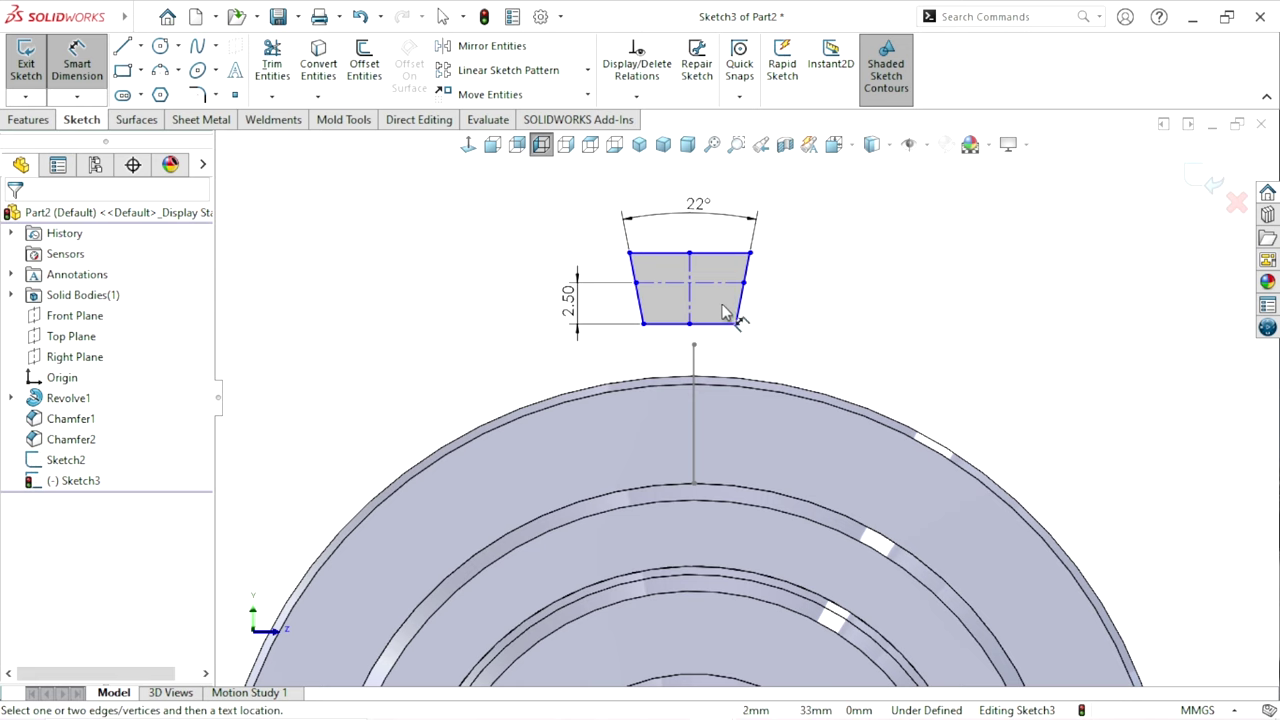
- Dimension the top width to 7 and accept 5.33 for the bottom width
click(668, 254)
click(688, 240)
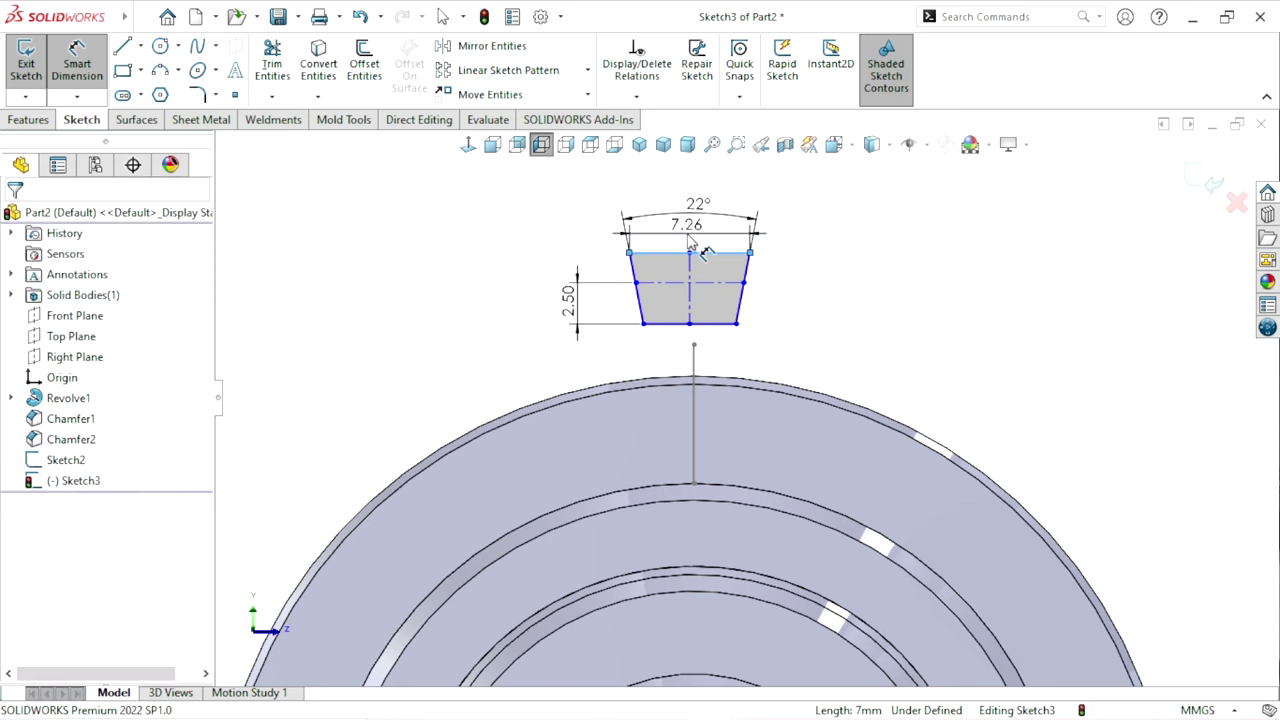
text(7)
key(Return)
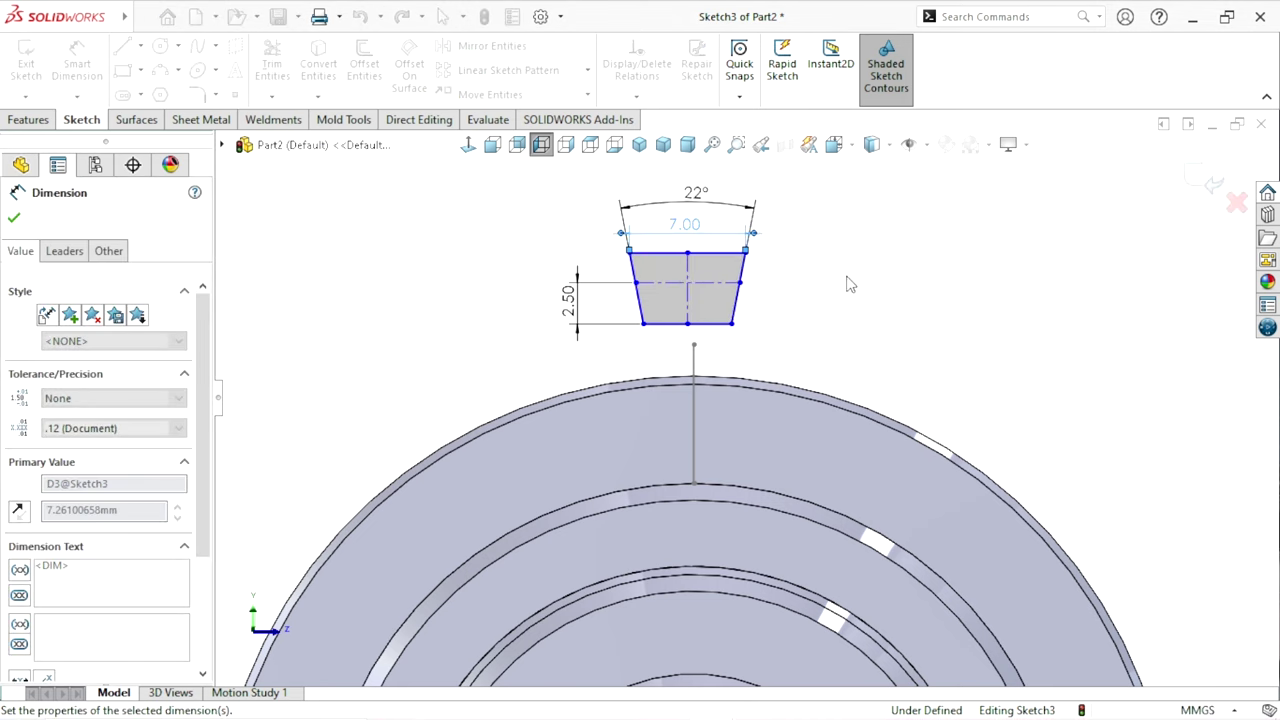
click(707, 331)
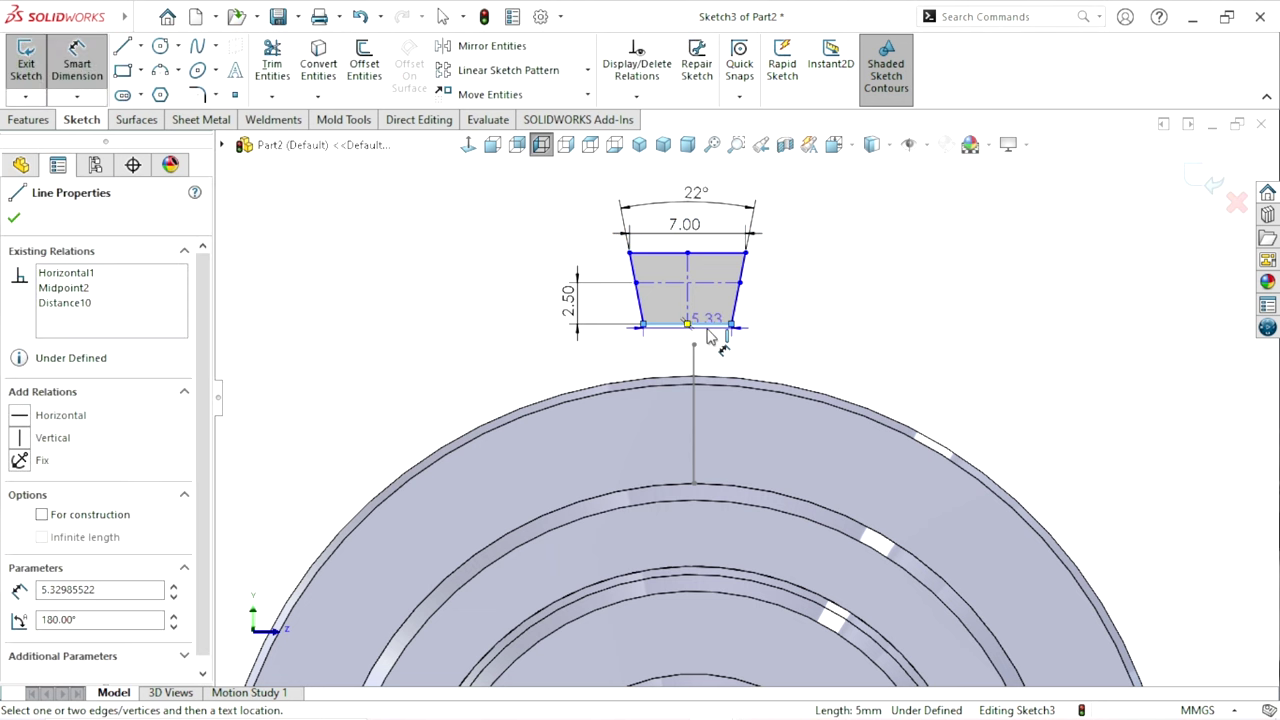
click(707, 345)
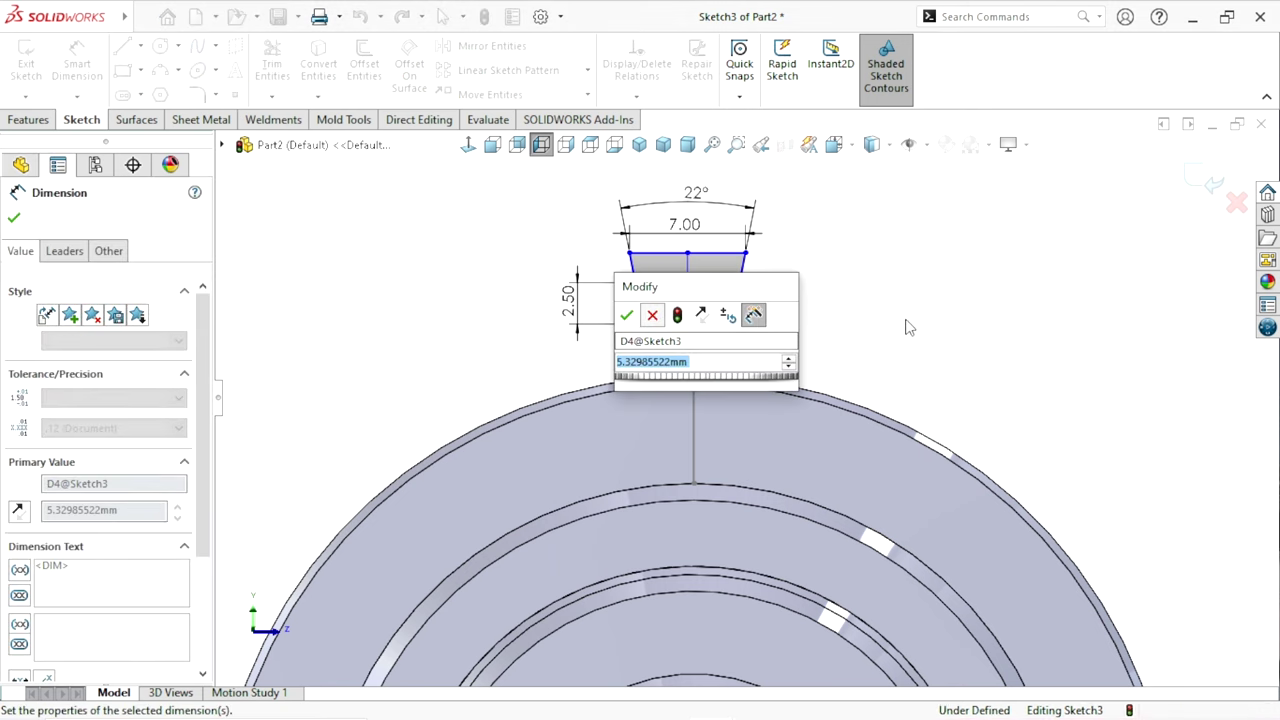
key(Return)
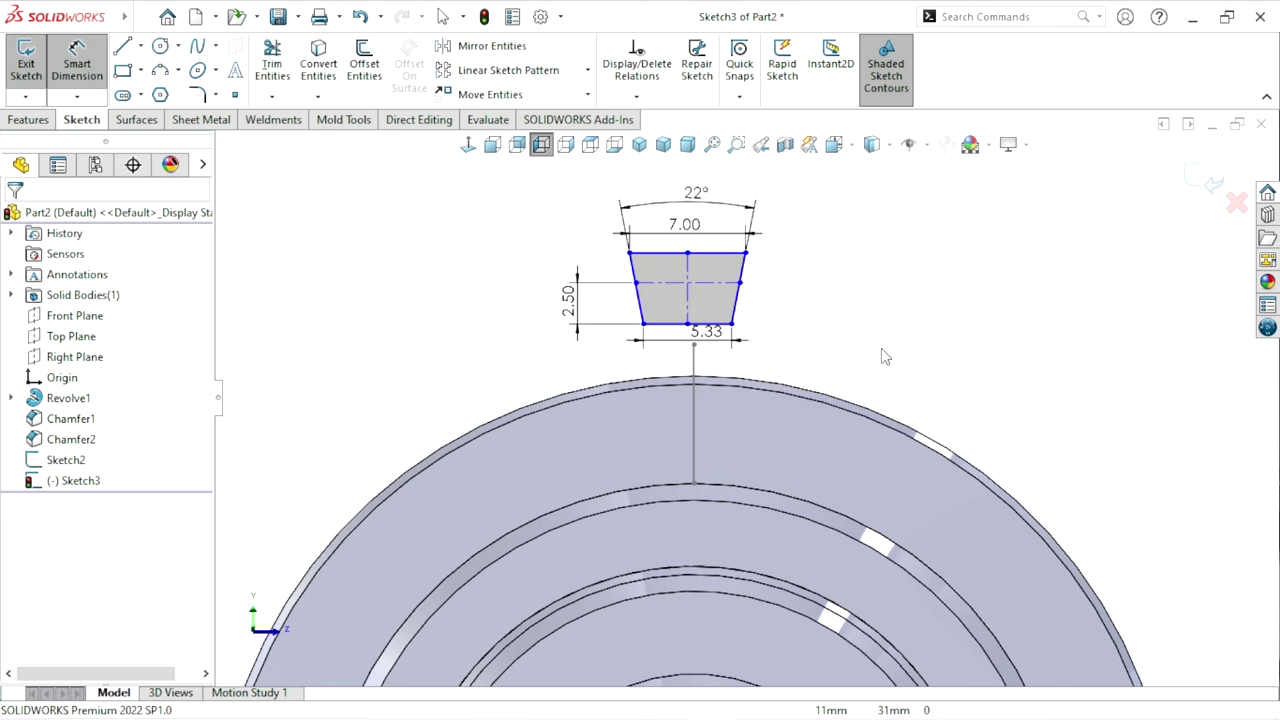
key(Escape)
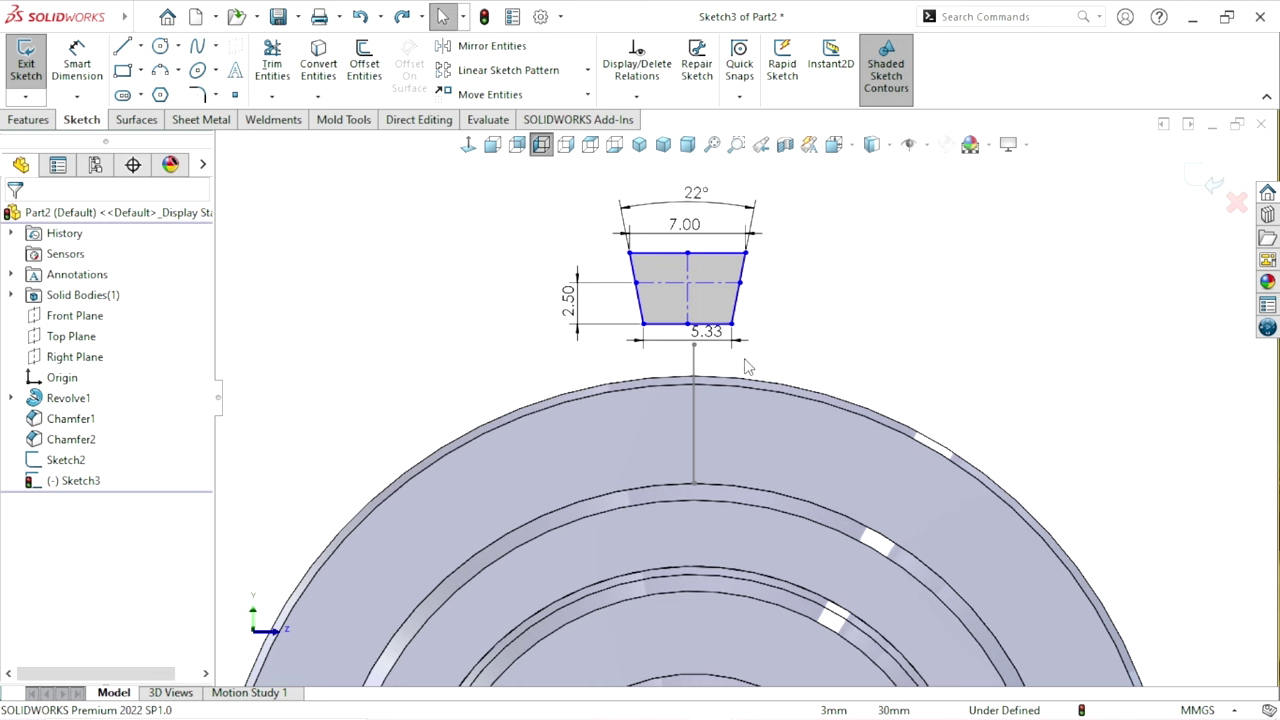
- Make the horizontal construction line tangent to the shoulder's circular edge
scroll(744, 358, up, 2)
scroll(765, 412, down, 2)
scroll(747, 416, down, 2)
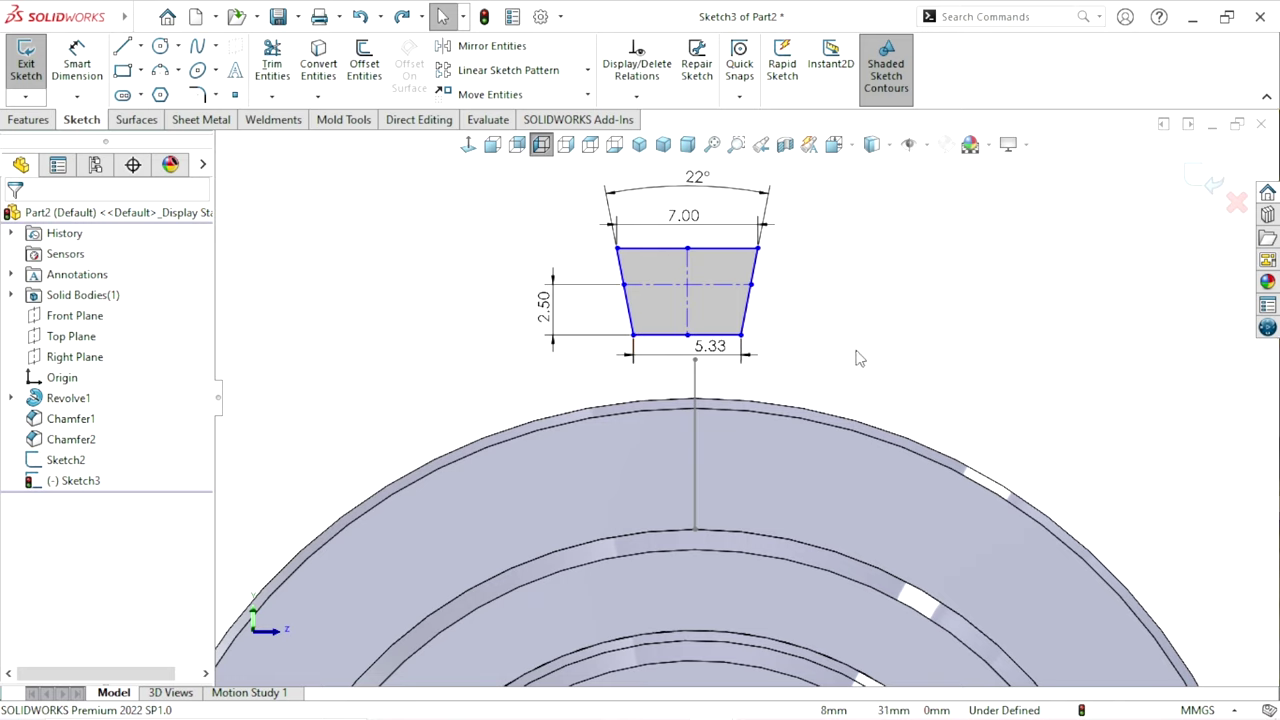
click(706, 290)
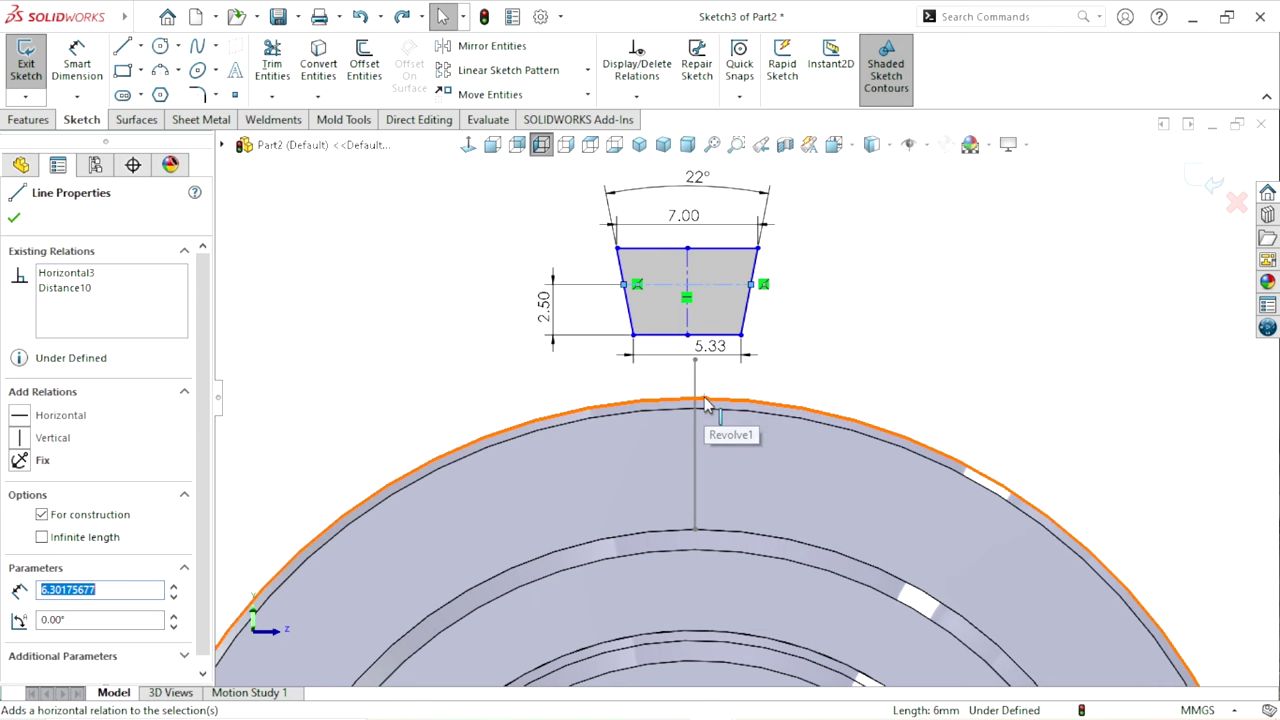
scroll(645, 530, up, 2)
scroll(770, 511, up, 2)
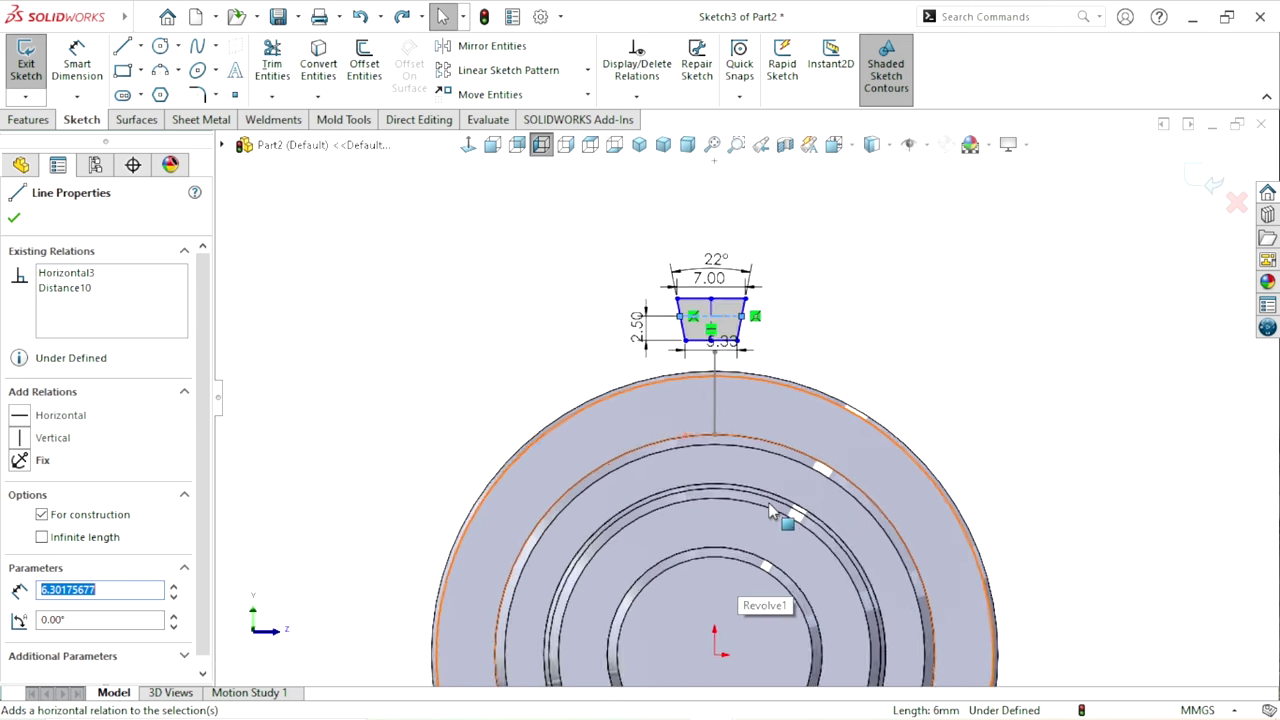
scroll(770, 511, down, 1)
scroll(745, 459, down, 2)
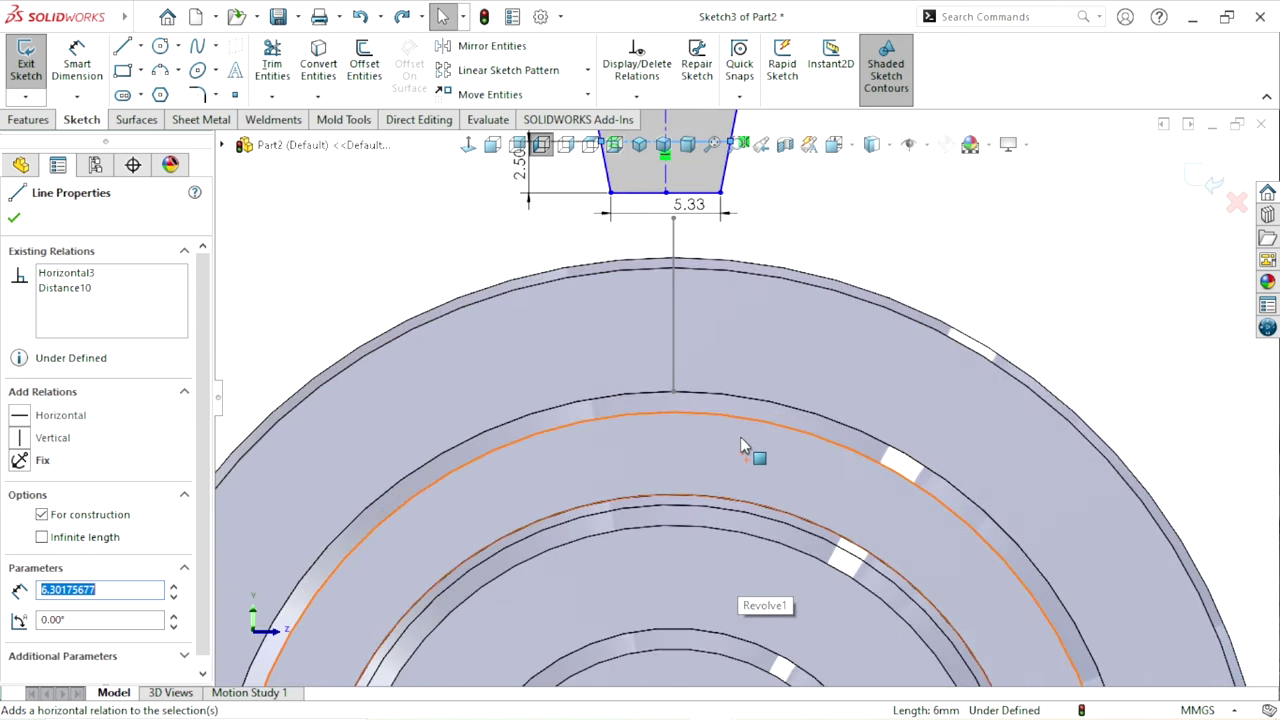
ctrl+click(681, 393)
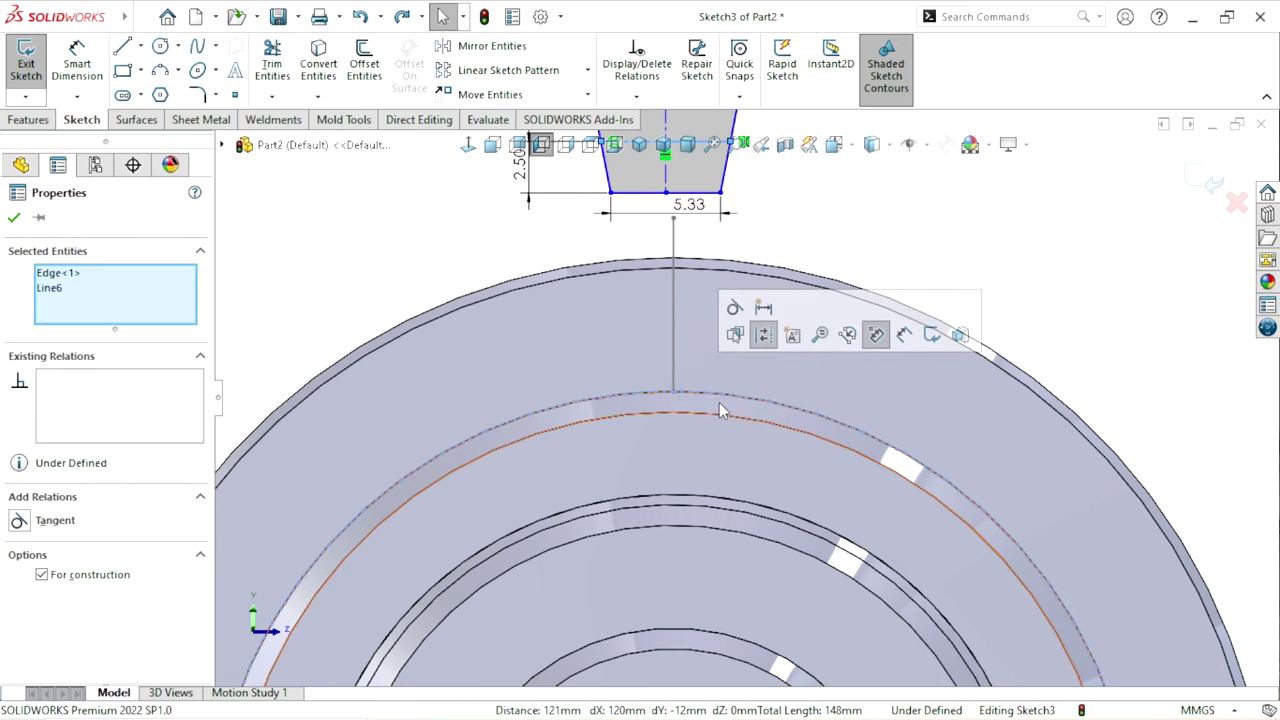
click(763, 334)
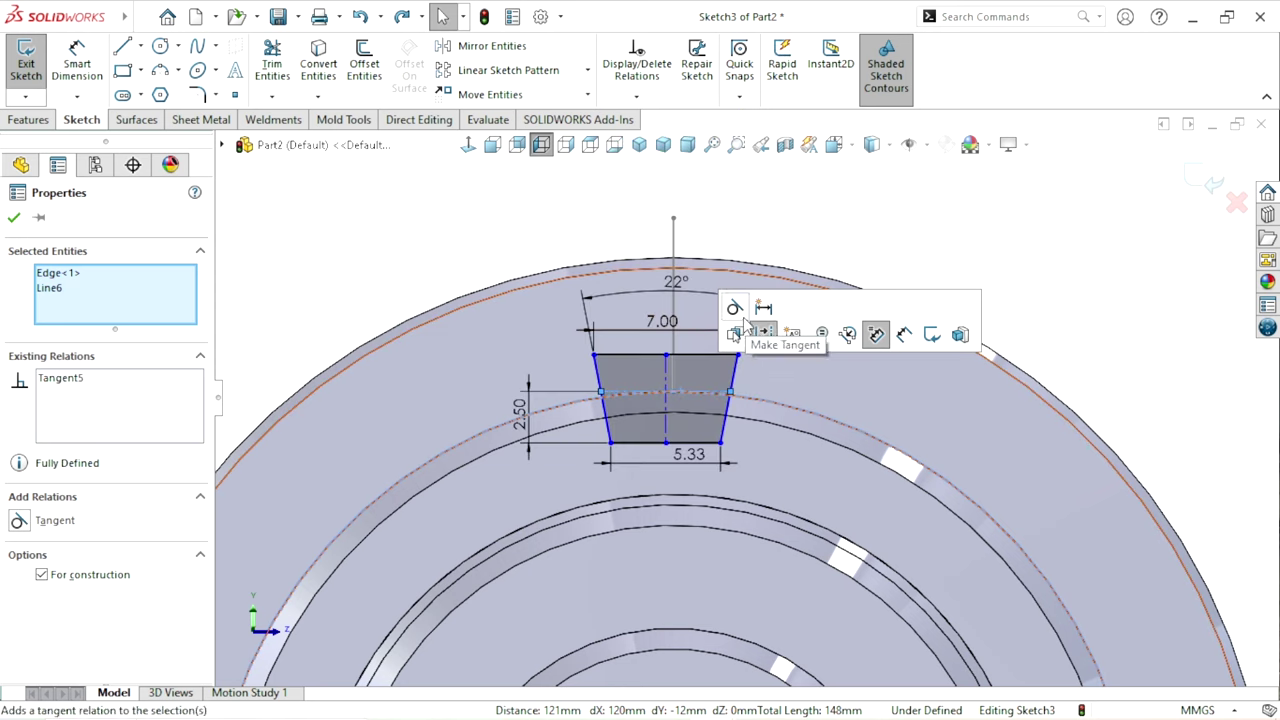
click(912, 238)
- Make the vertical centreline collinear with the sweep path arc
scroll(838, 408, down, 2)
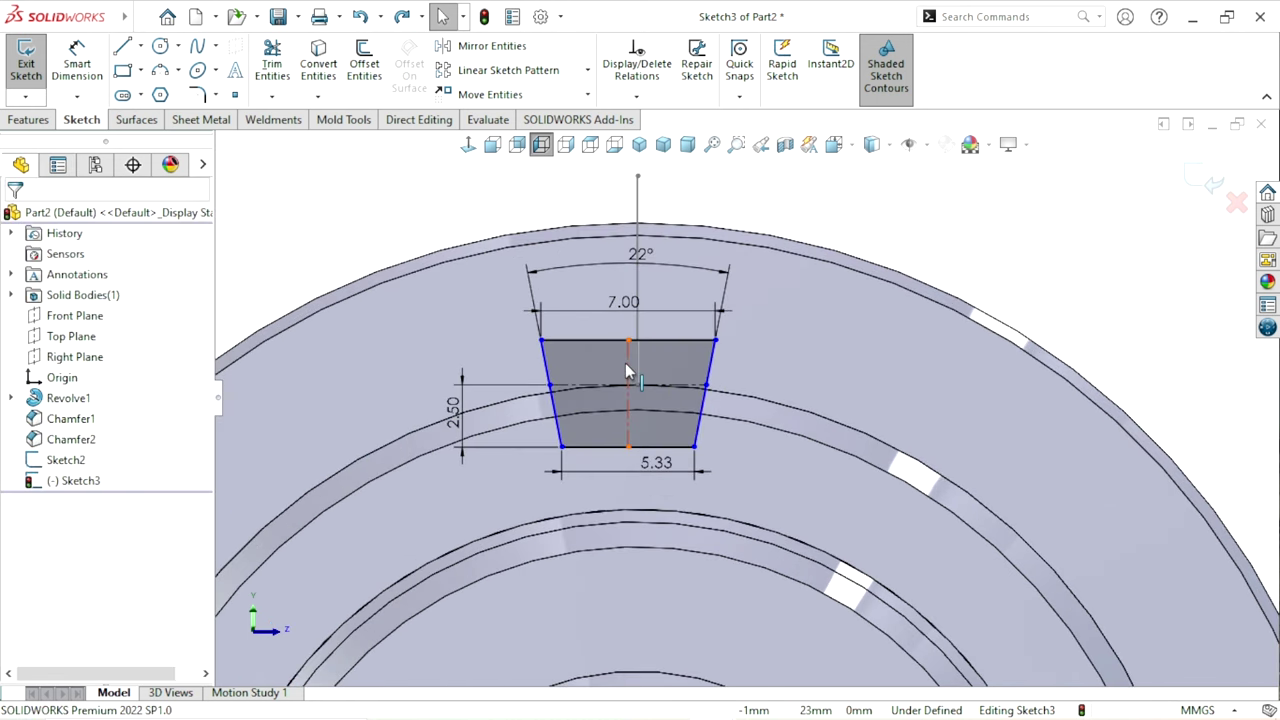
click(627, 361)
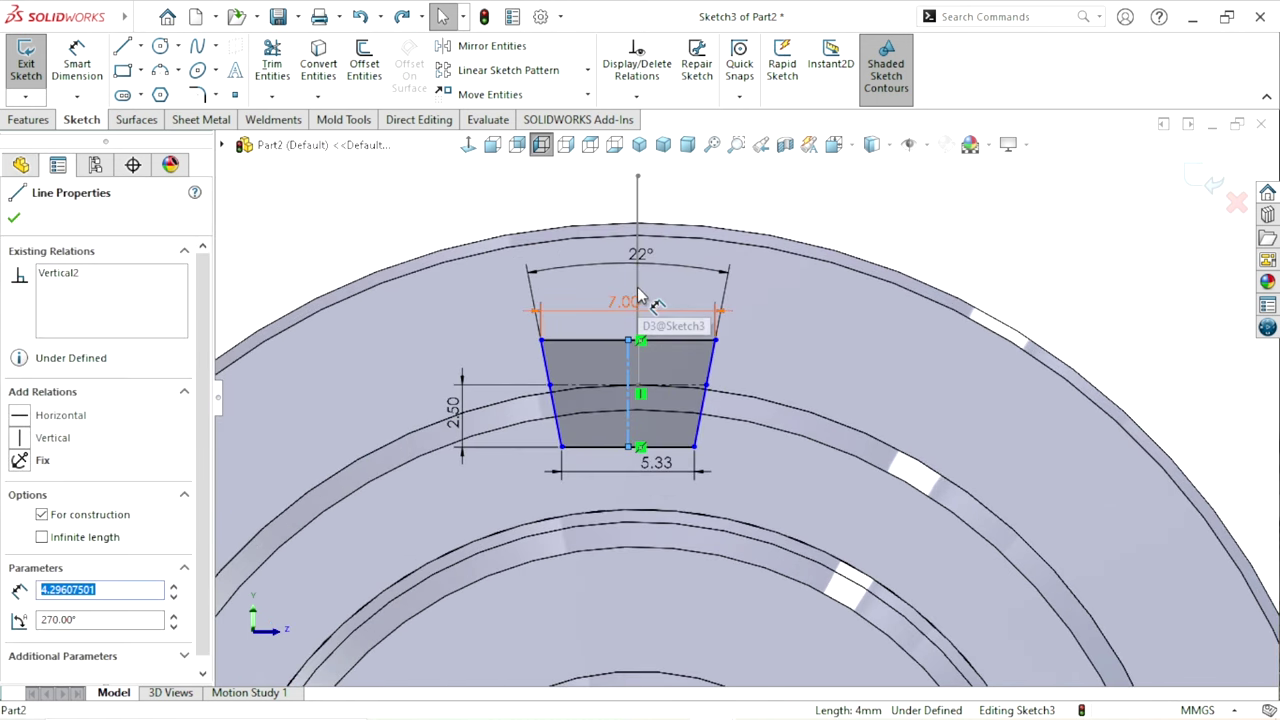
ctrl+click(788, 243)
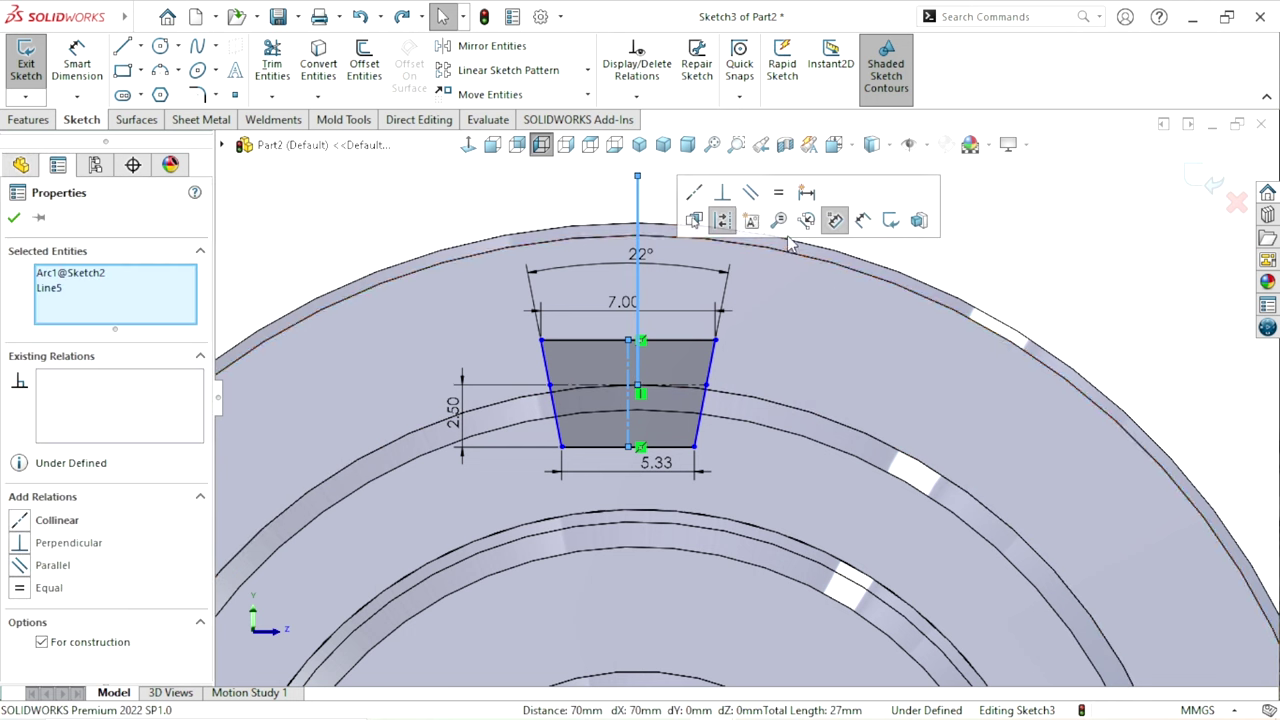
click(697, 197)
- Delete the 5.33 bottom-width dimension
key(Escape)
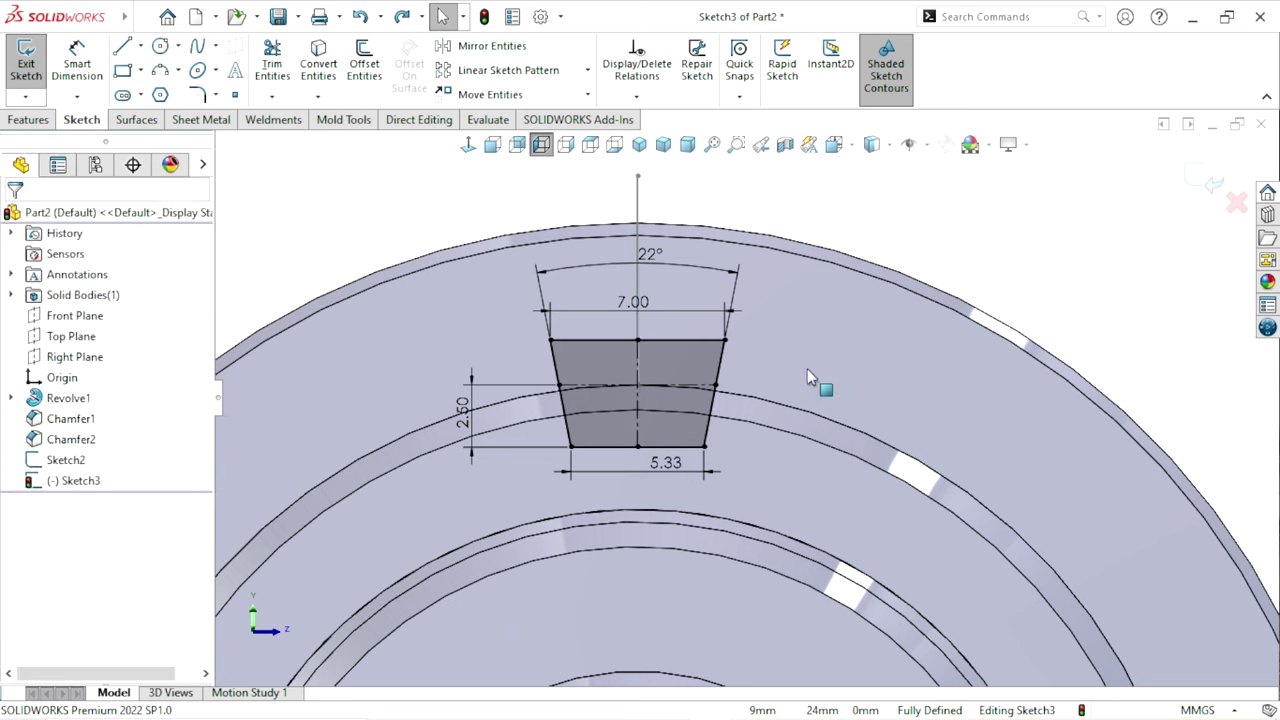
scroll(769, 441, up, 5)
scroll(769, 441, down, 3)
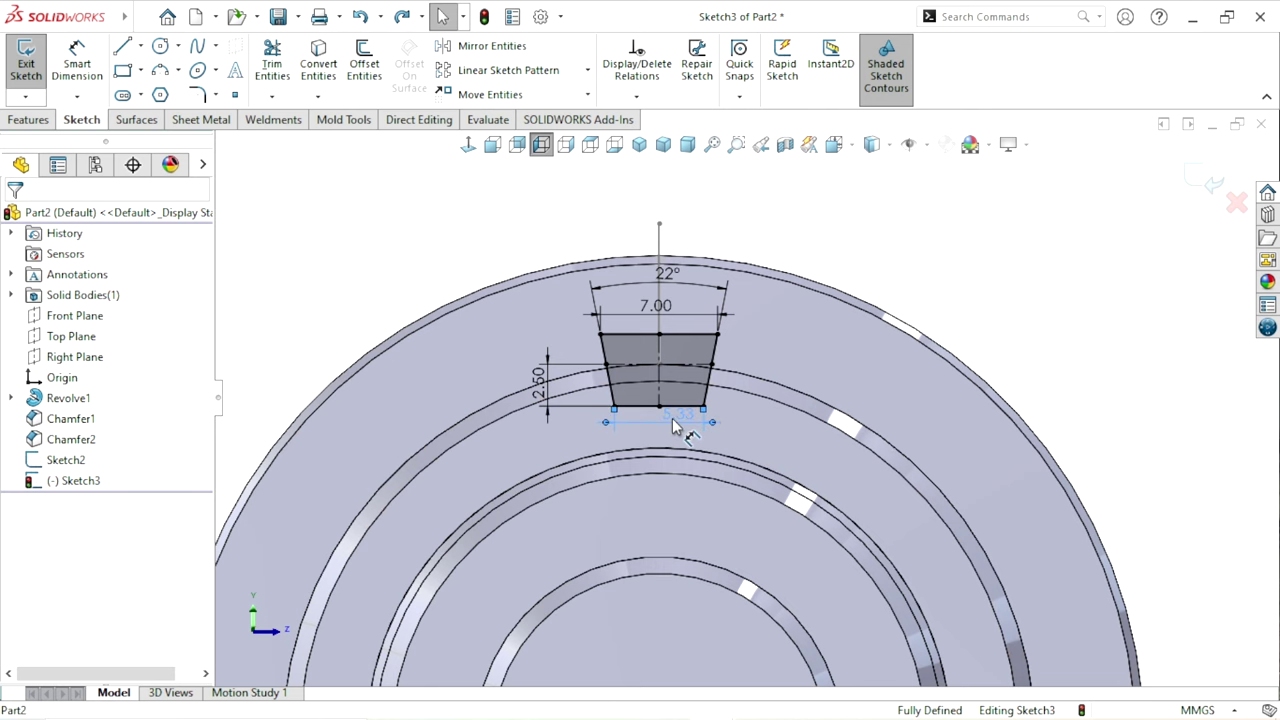
key(Delete)
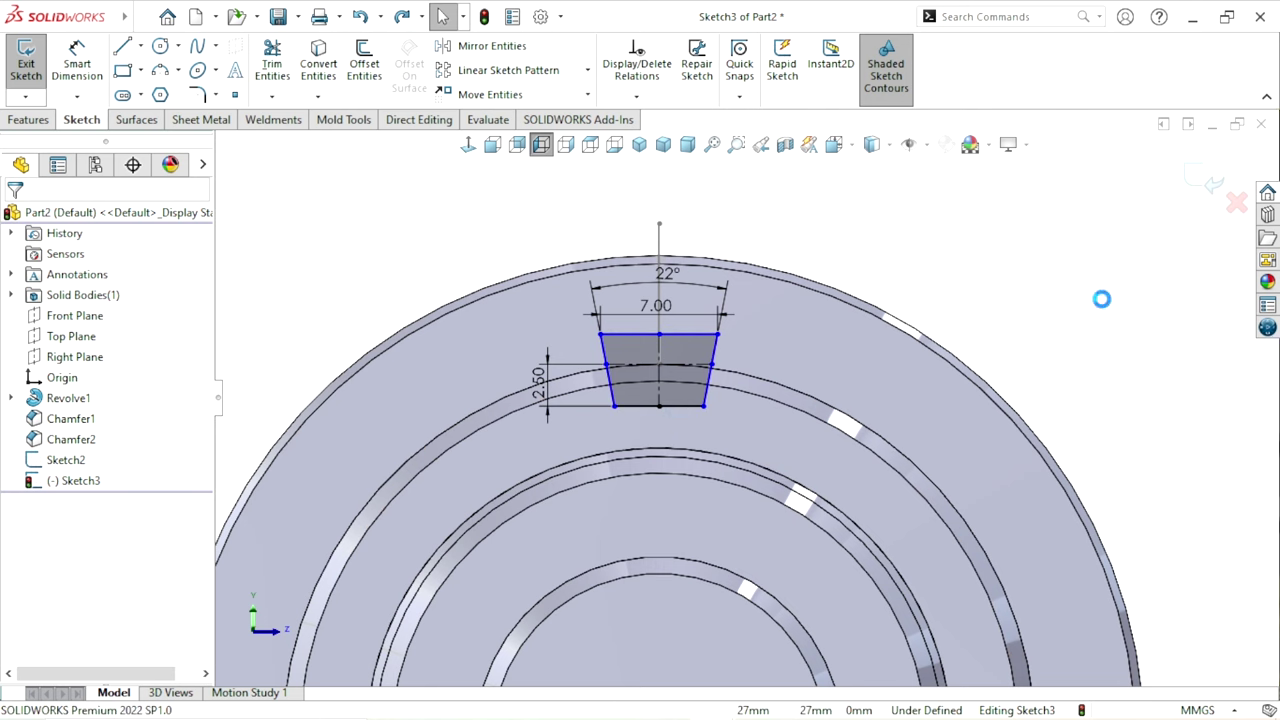
scroll(745, 395, up, 1)
scroll(785, 410, down, 1)
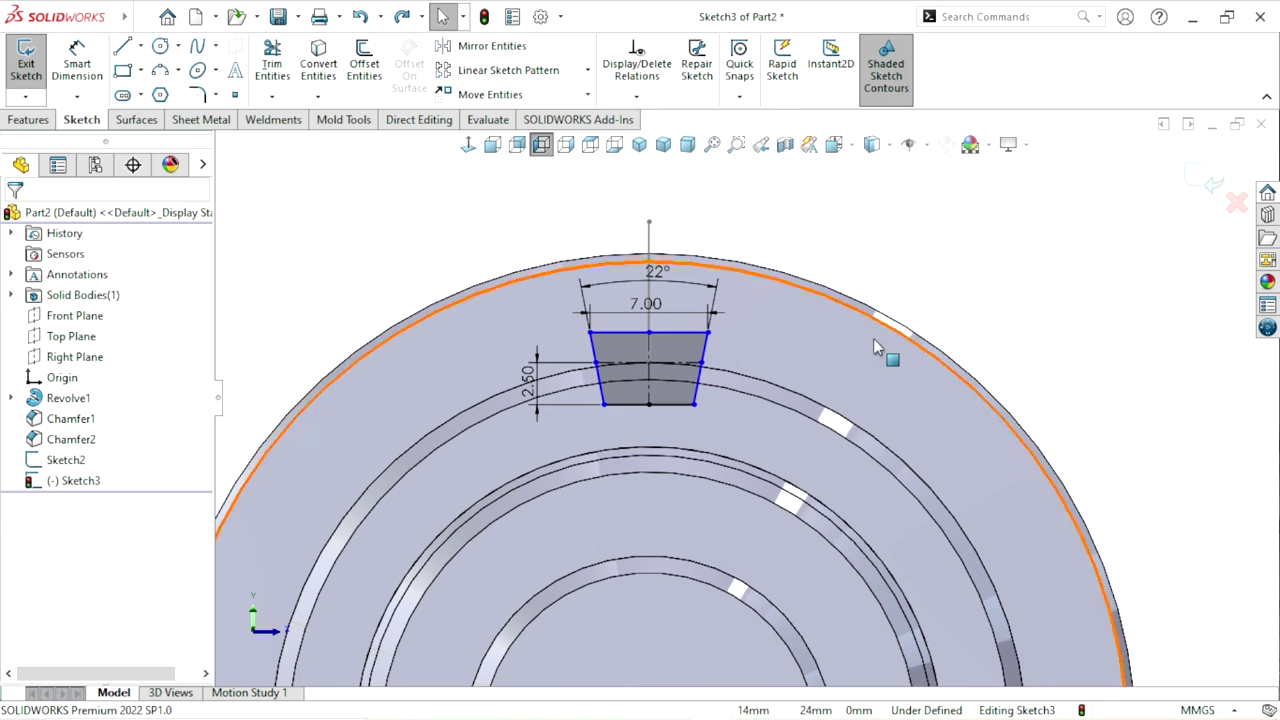
- Dimension the distance between the top and bottom edges to 3.00
click(679, 331)
click(77, 62)
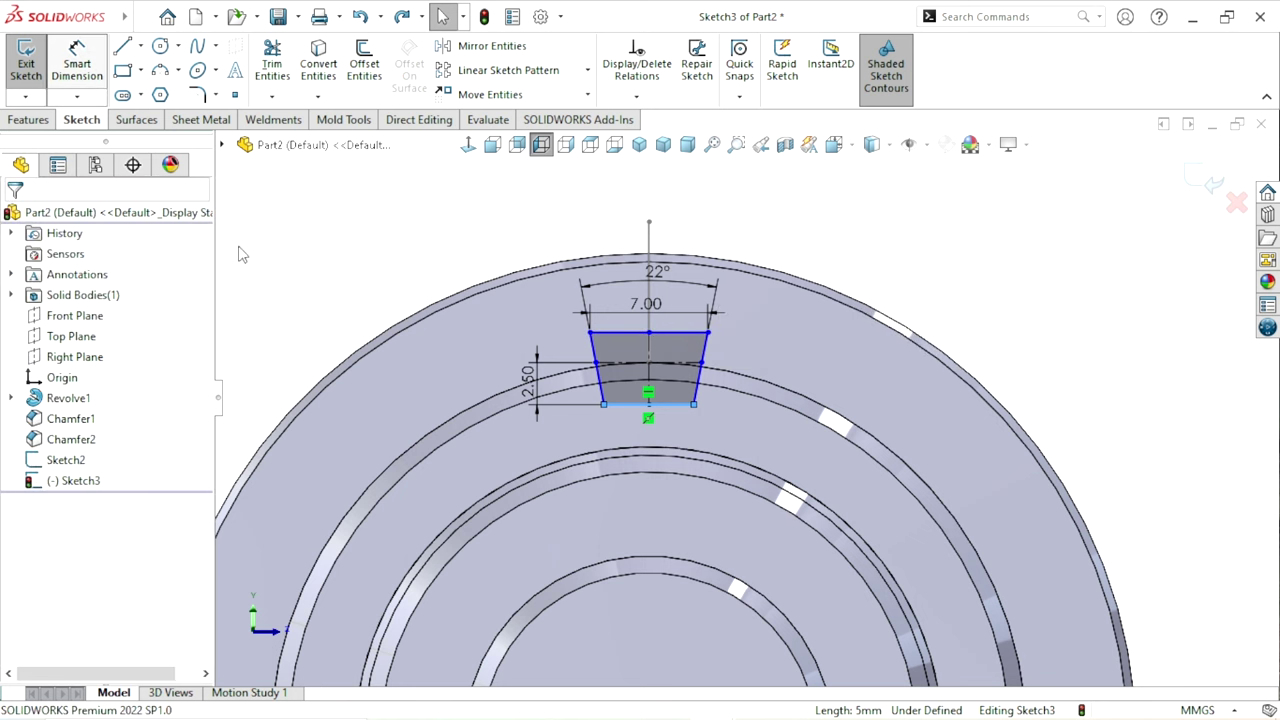
click(674, 404)
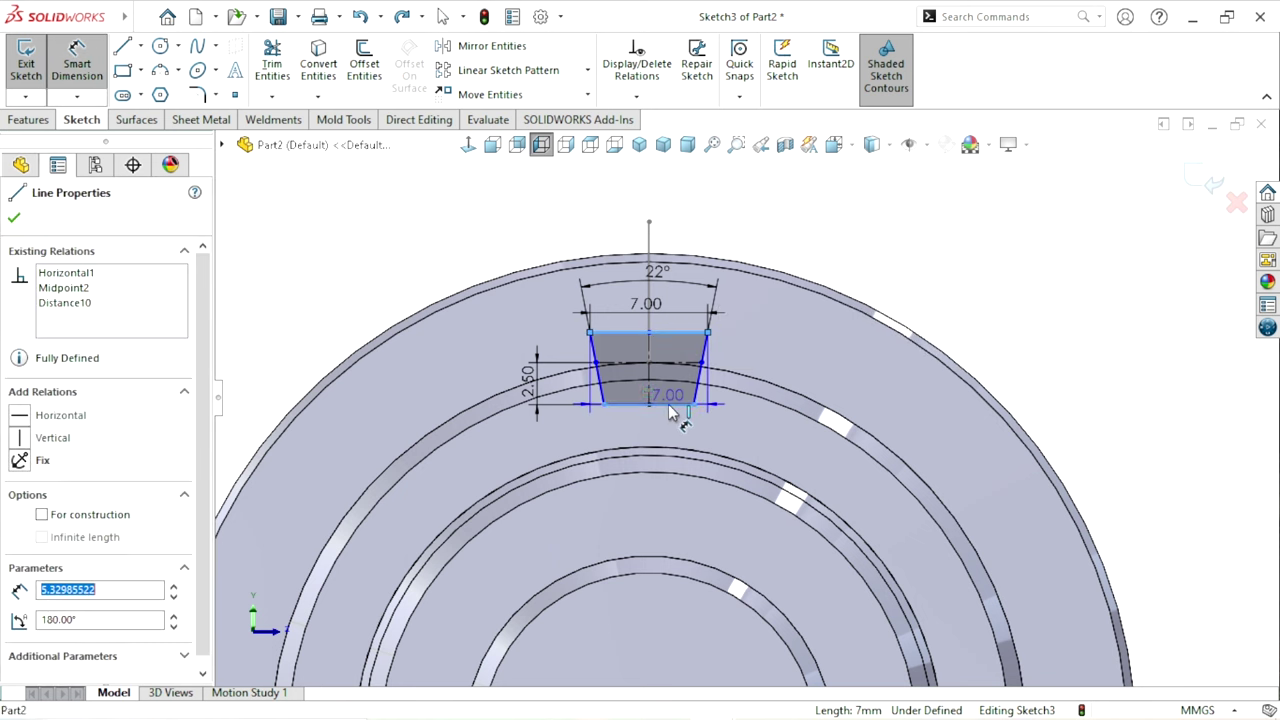
click(757, 357)
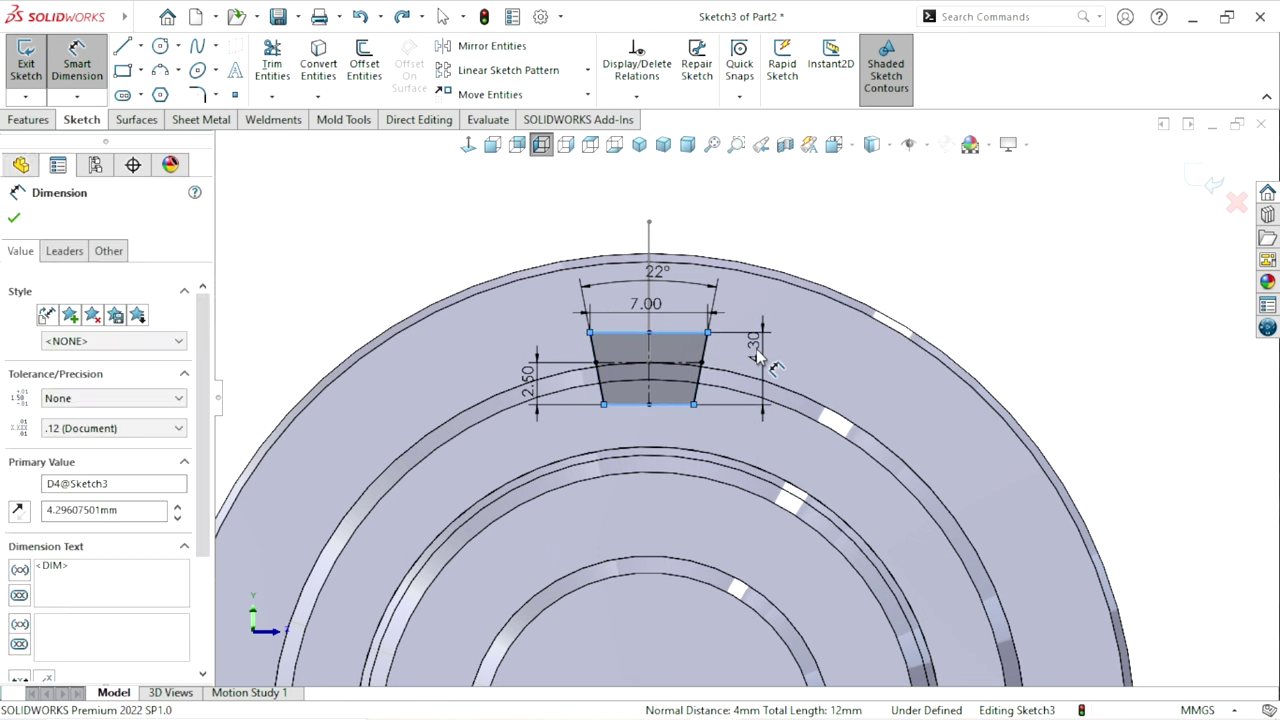
text(3)
key(Return)
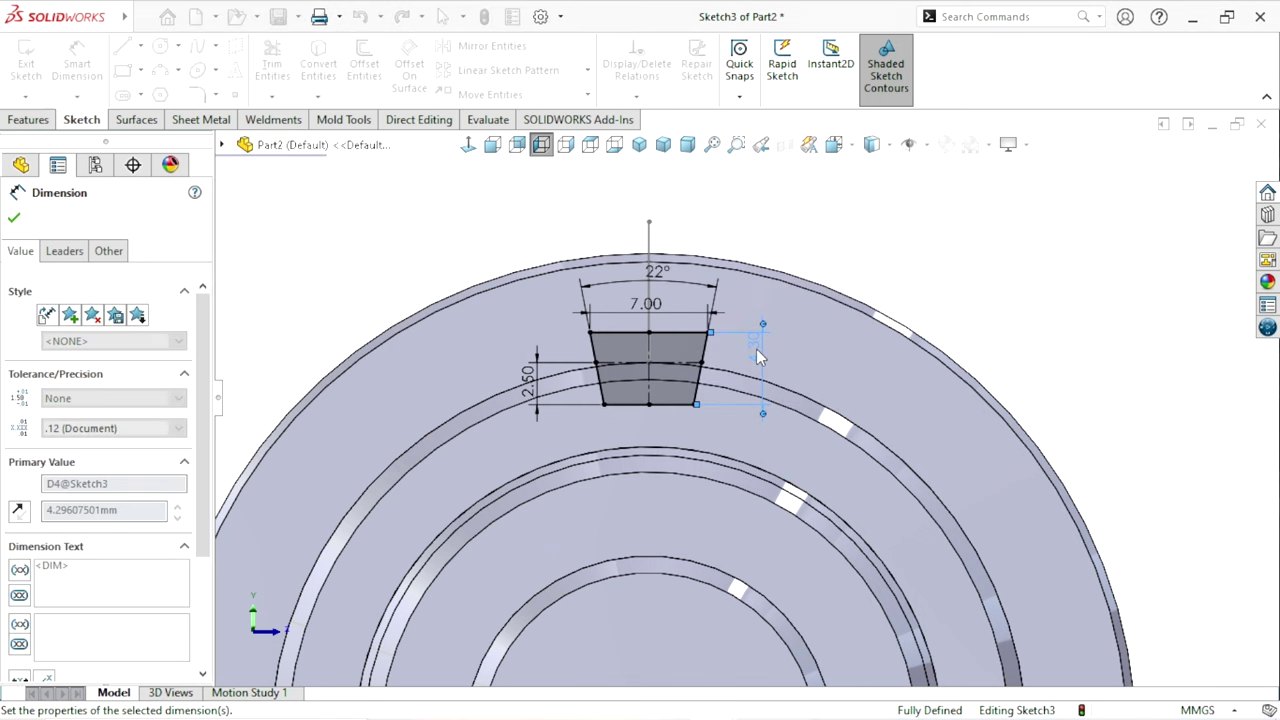
click(1040, 305)
scroll(785, 475, up, 1)
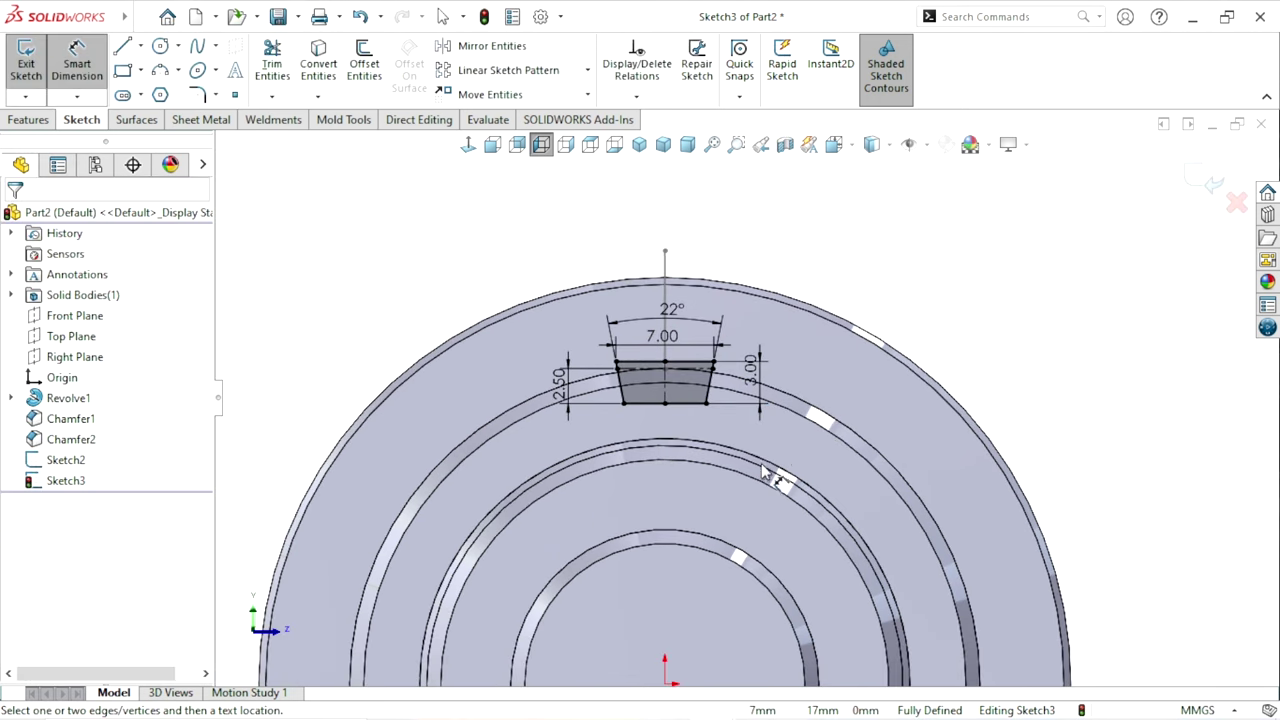
scroll(810, 440, down, 1)
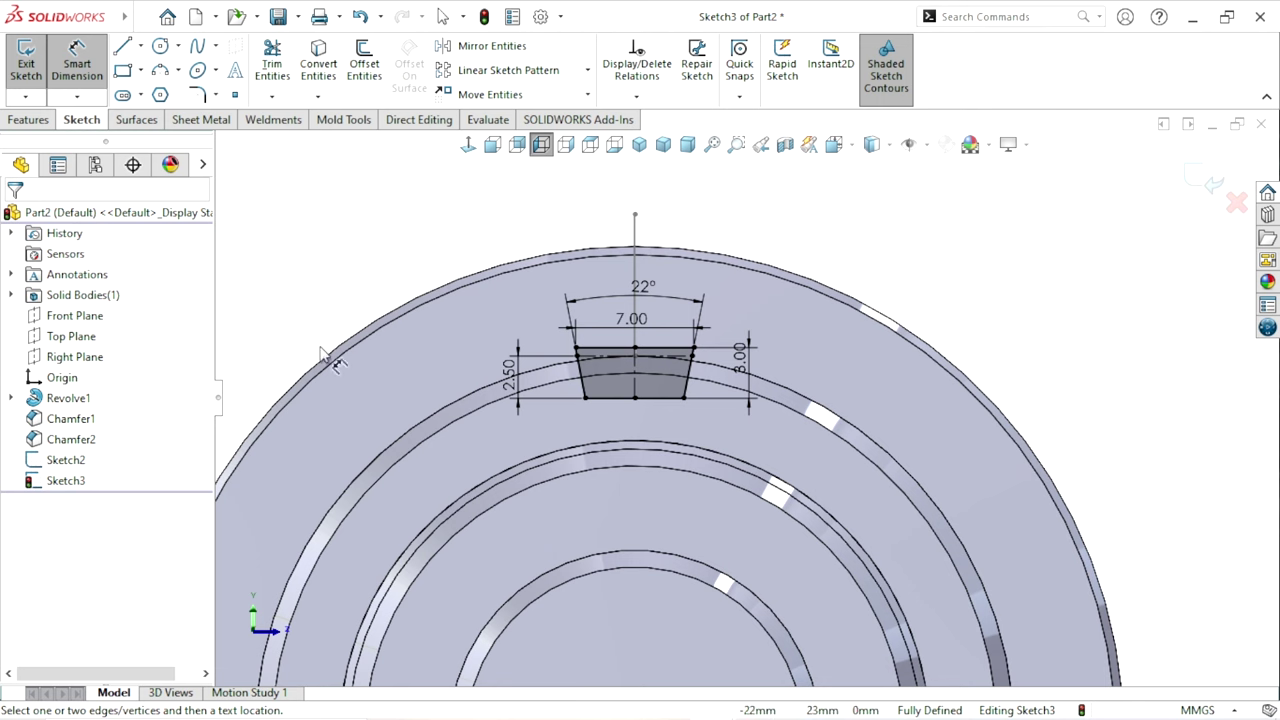
scroll(758, 462, up, 2)
- Exit Sketch3 and orbit the shaft to inspect the trapezoid profile at the path's start
click(1198, 188)
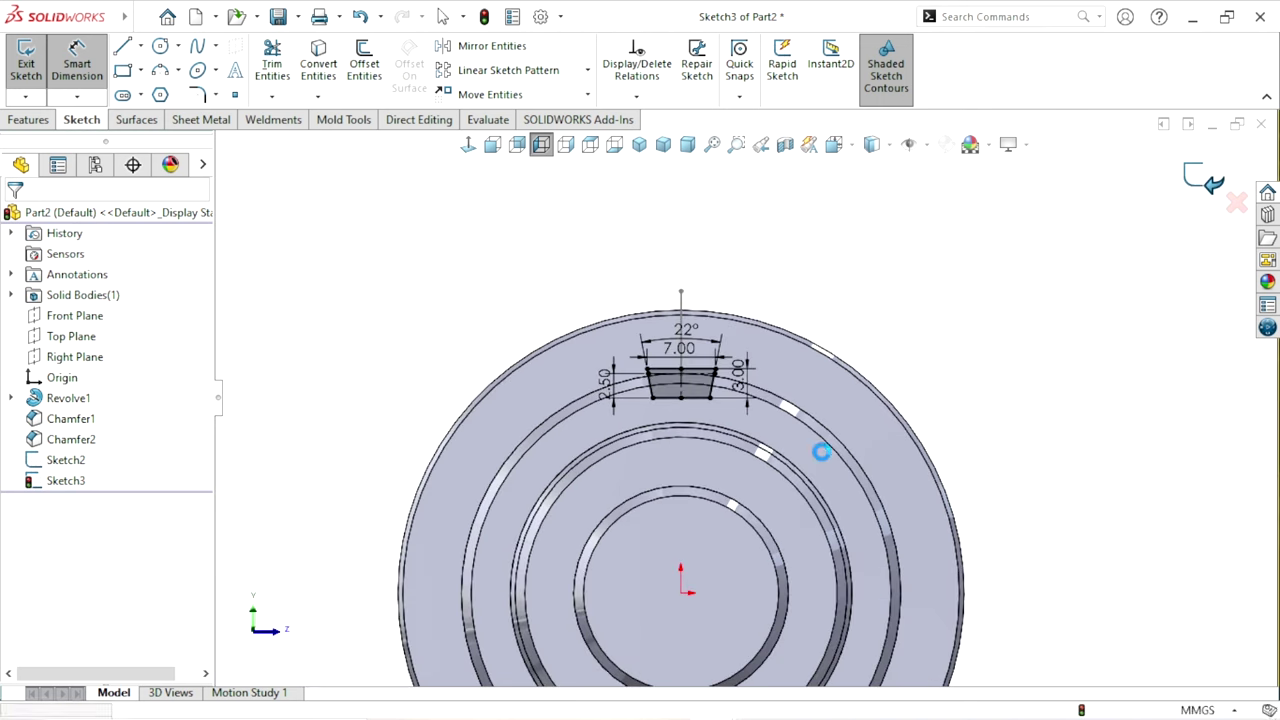
middle_drag(968, 388, 903, 458)
scroll(902, 458, up, 3)
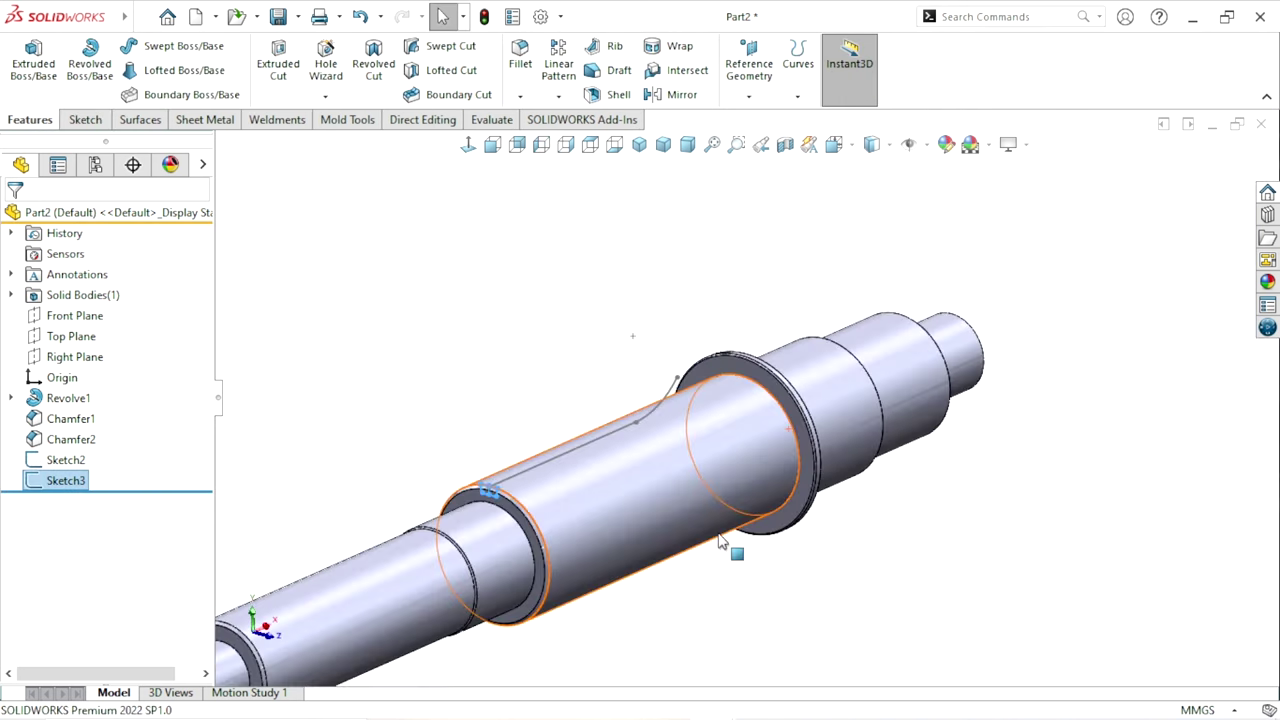
scroll(573, 502, down, 1)
scroll(573, 502, down, 1)
scroll(510, 488, down, 2)
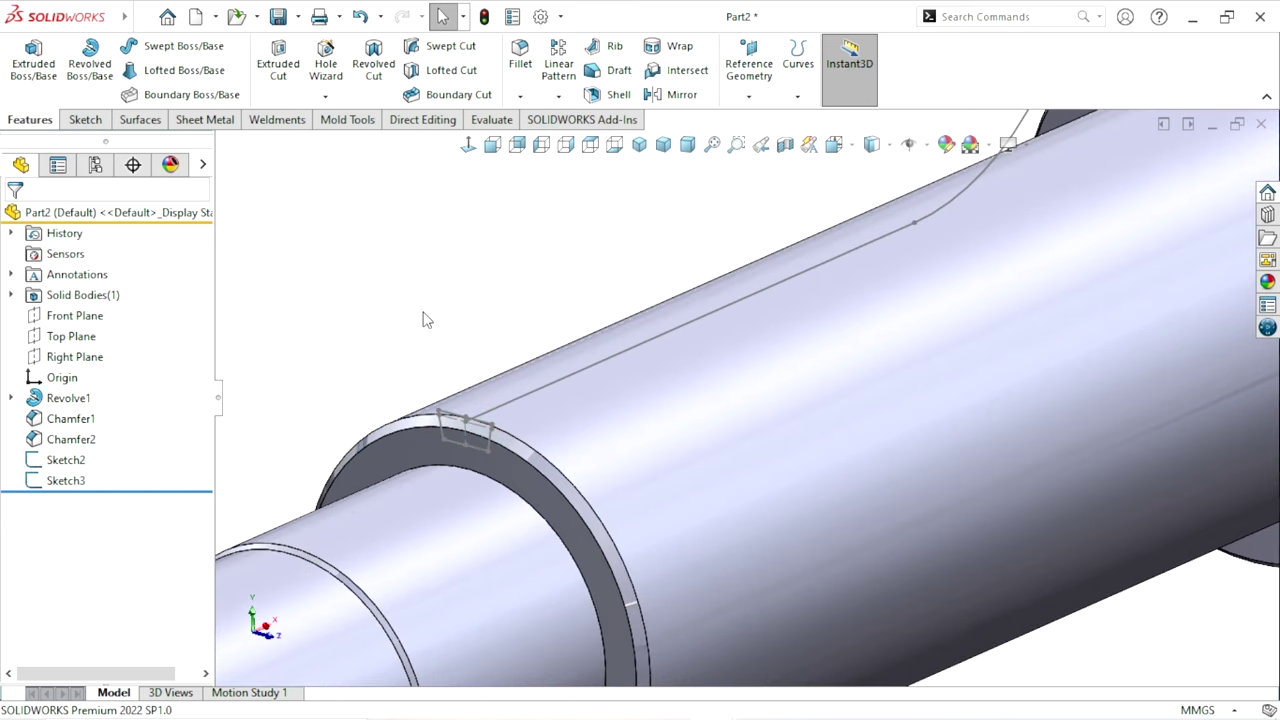
scroll(528, 448, down, 2)
middle_drag(530, 446, 557, 388)
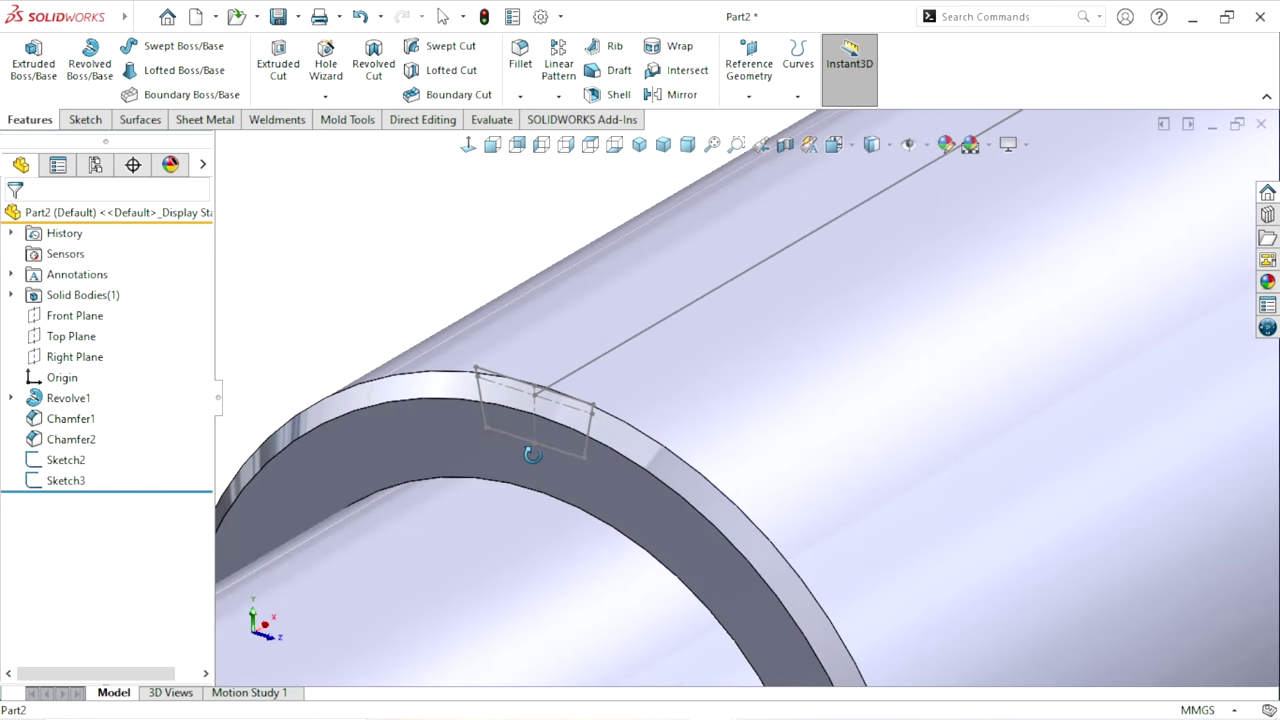
scroll(557, 388, up, 1)
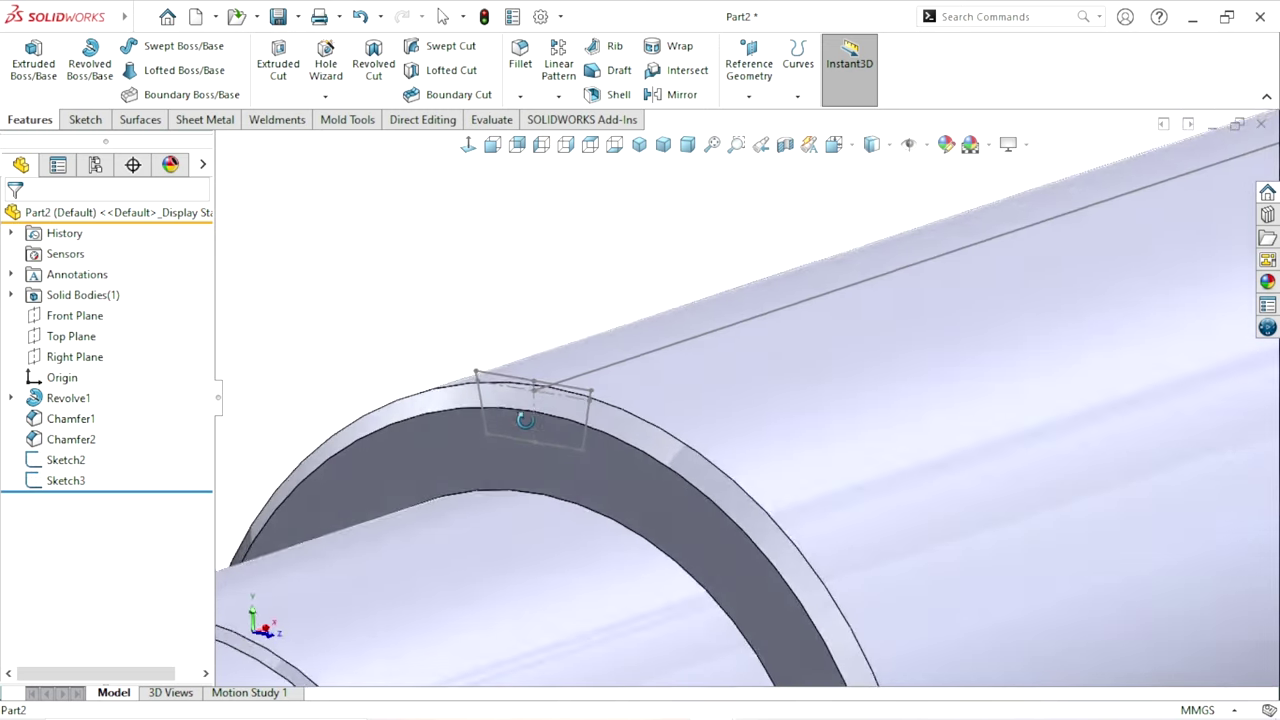
scroll(523, 466, up, 1)
scroll(760, 457, up, 2)
scroll(990, 318, down, 2)
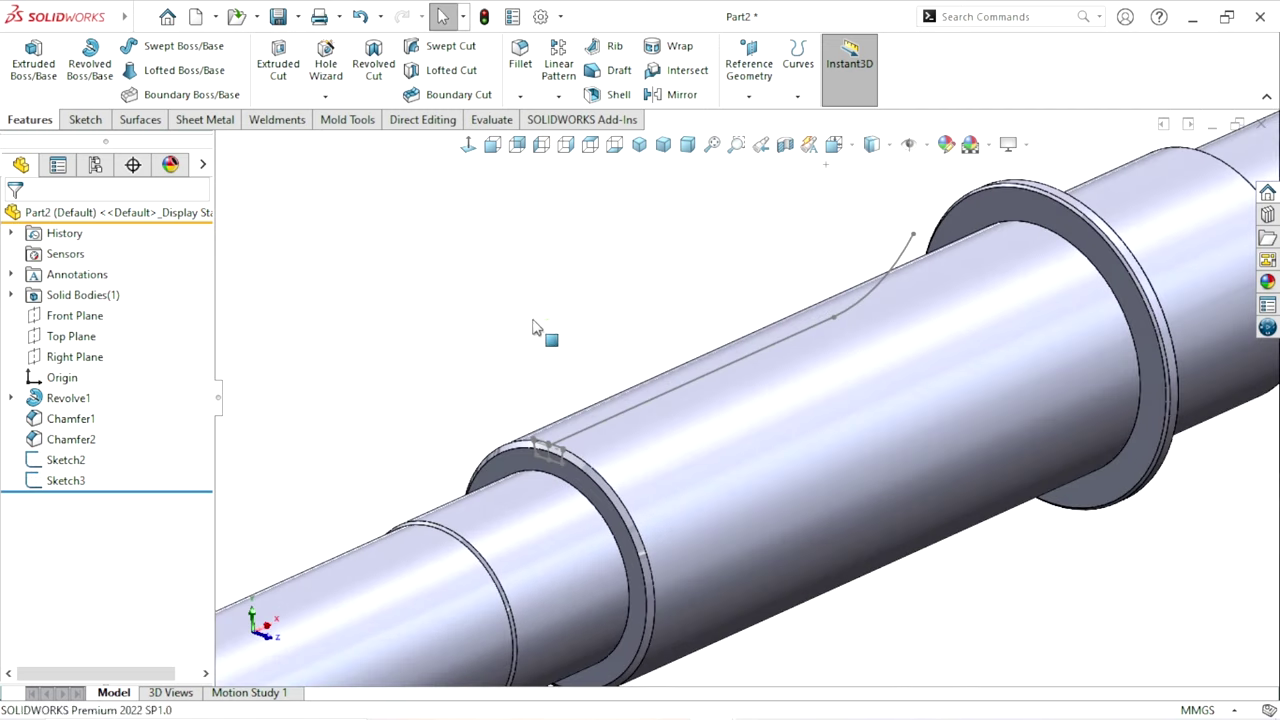
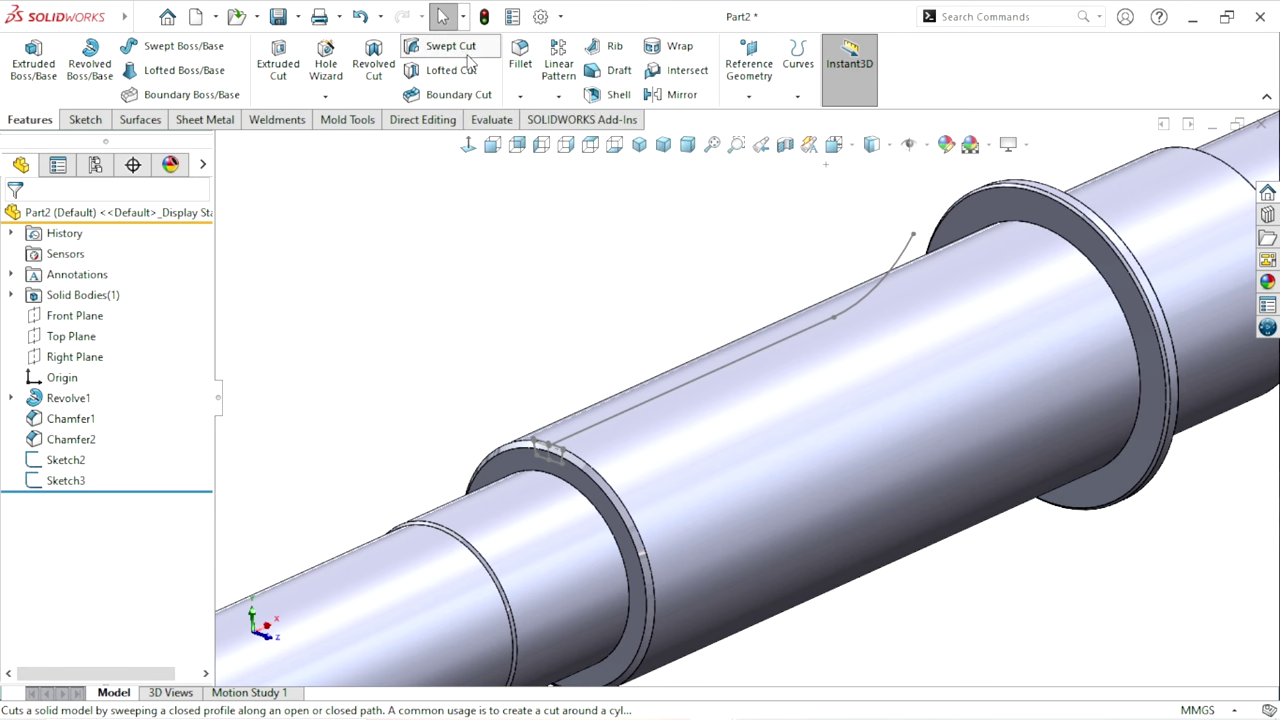
- Create Cut-Sweep1 by sweeping the Sketch3 profile along the Sketch2 path, then orbit to inspect the slot
click(467, 55)
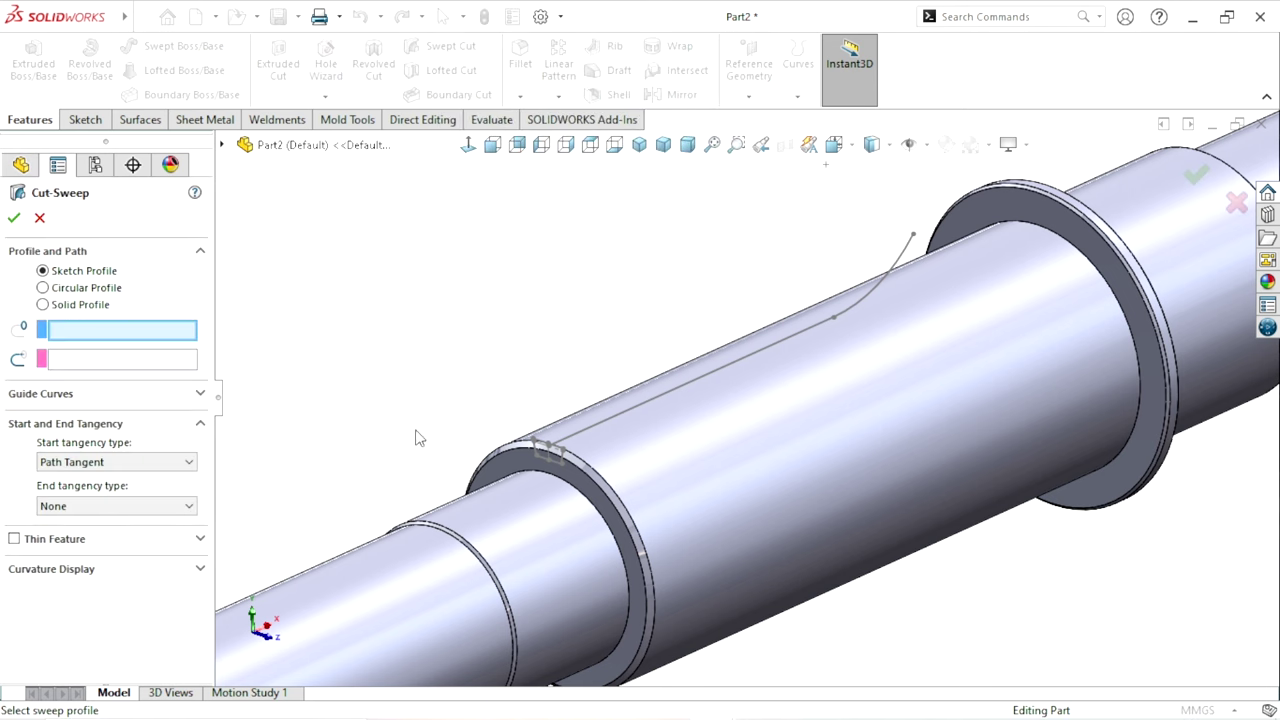
click(545, 460)
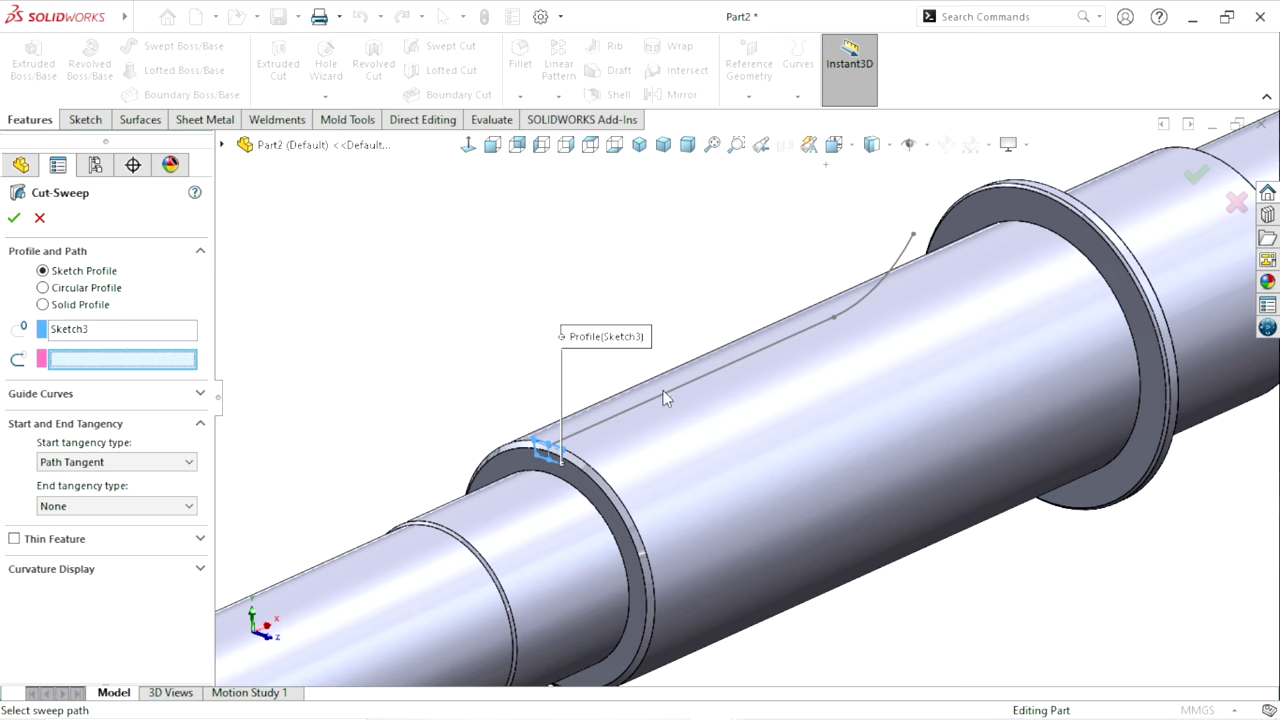
click(645, 410)
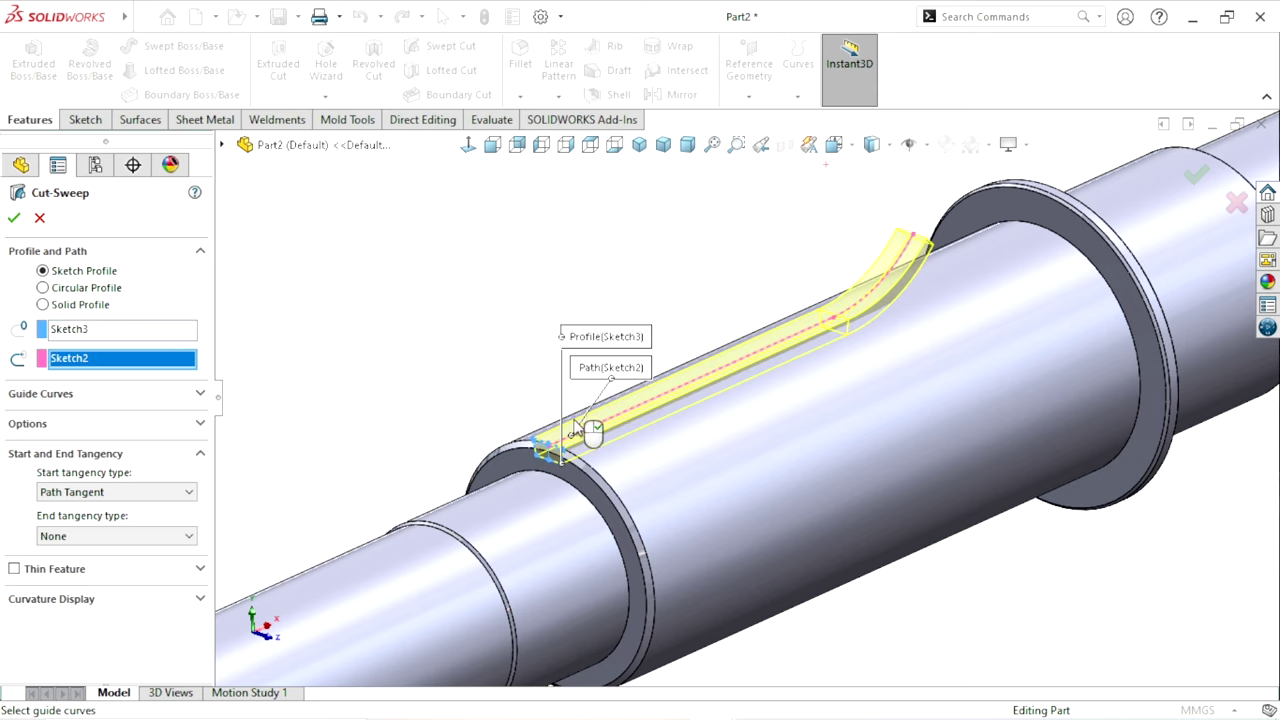
click(13, 220)
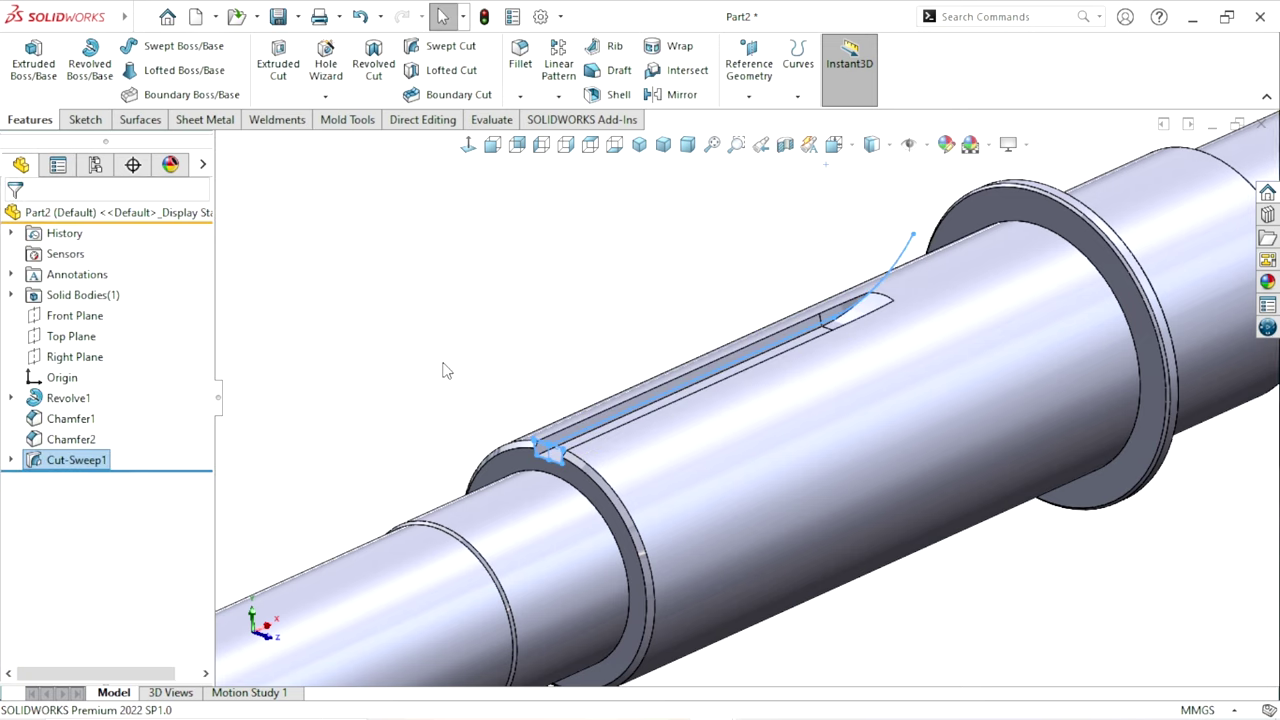
scroll(697, 423, up, 2)
scroll(697, 423, up, 2)
scroll(676, 453, down, 2)
mouse_move(676, 453)
middle_down()
mouse_move(720, 531)
mouse_move(670, 433)
mouse_move(684, 442)
middle_up()
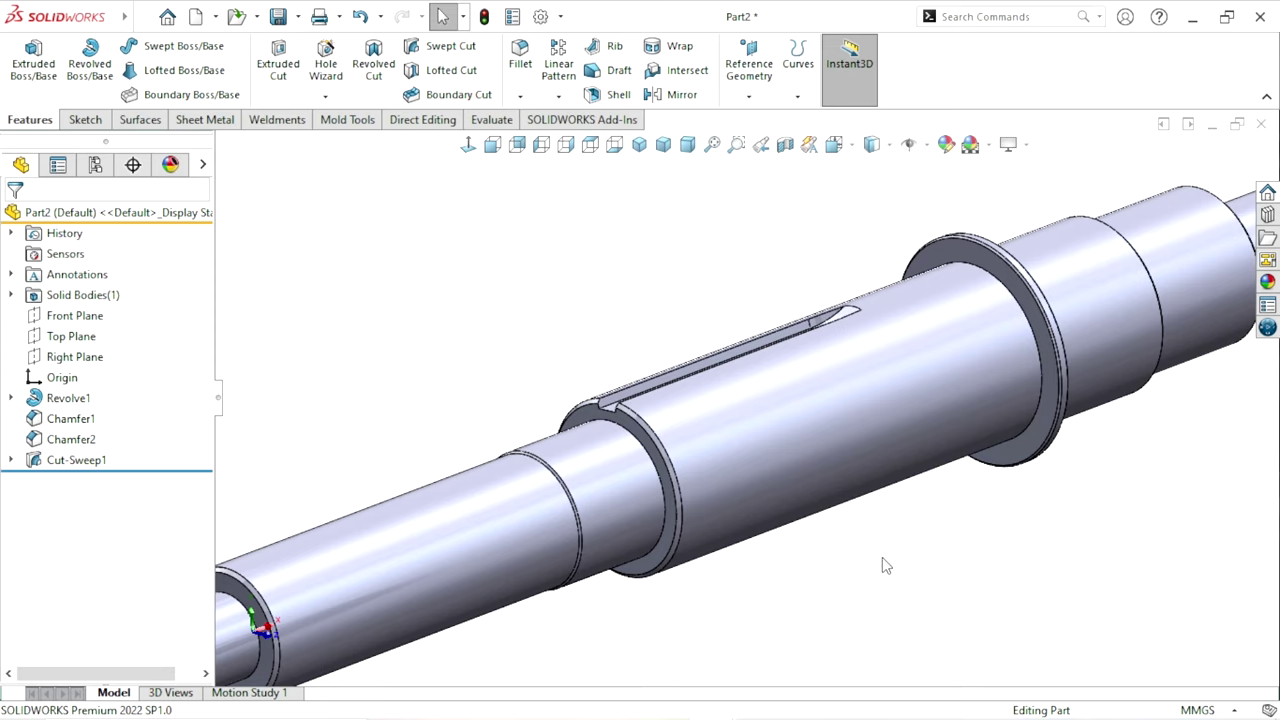
scroll(794, 428, up, 2)
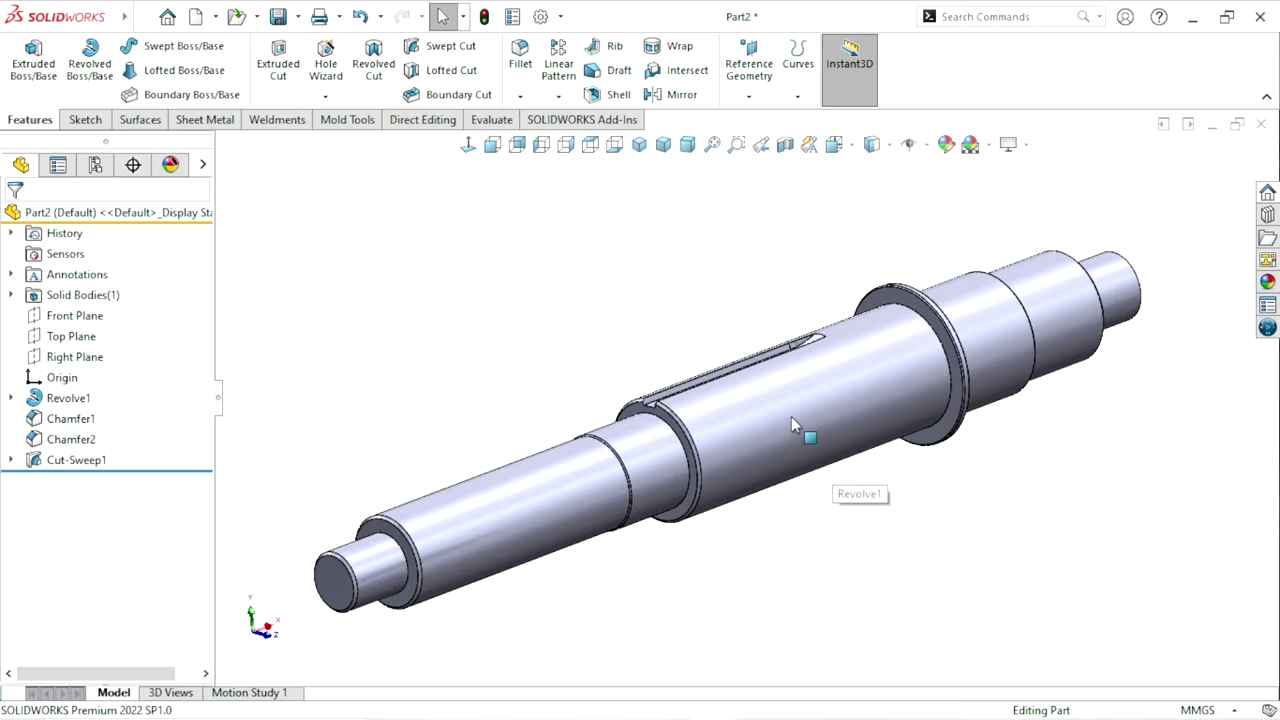
scroll(754, 497, down, 2)
middle_drag(754, 497, 744, 483)
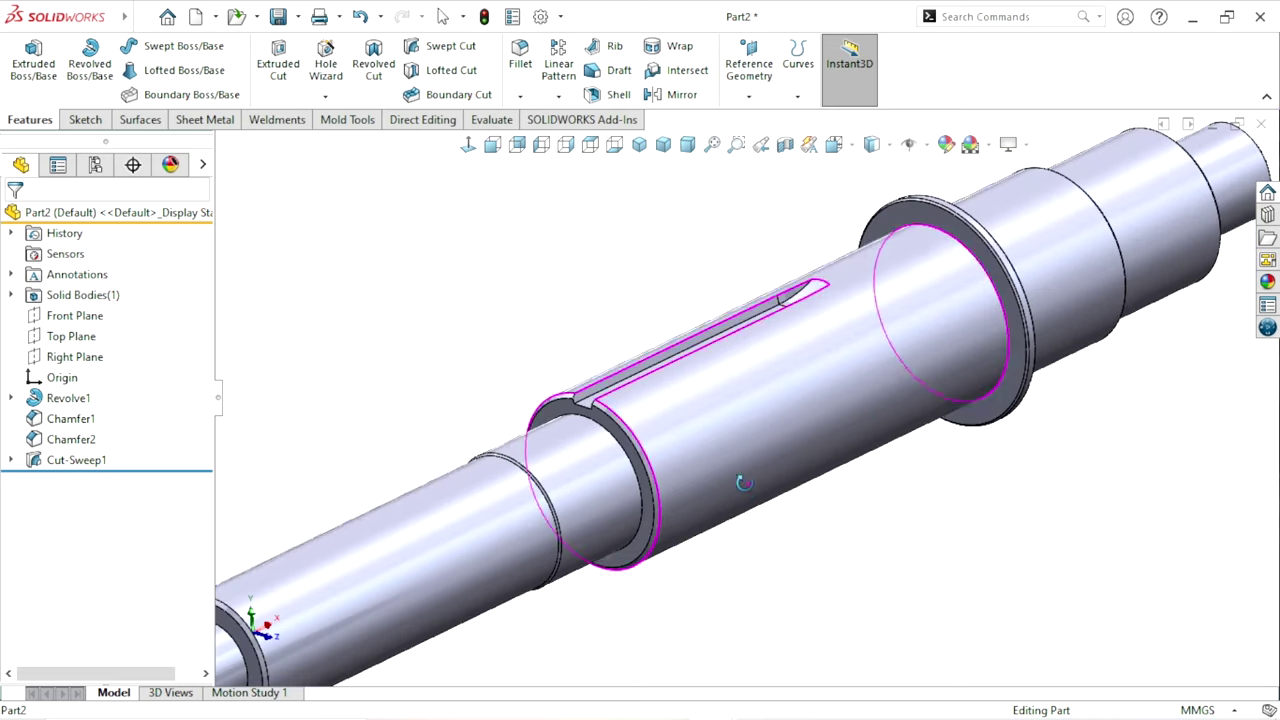
- Circular-pattern Cut-Sweep1 around the shaft's cylindrical face with 10 equally spaced instances
click(558, 96)
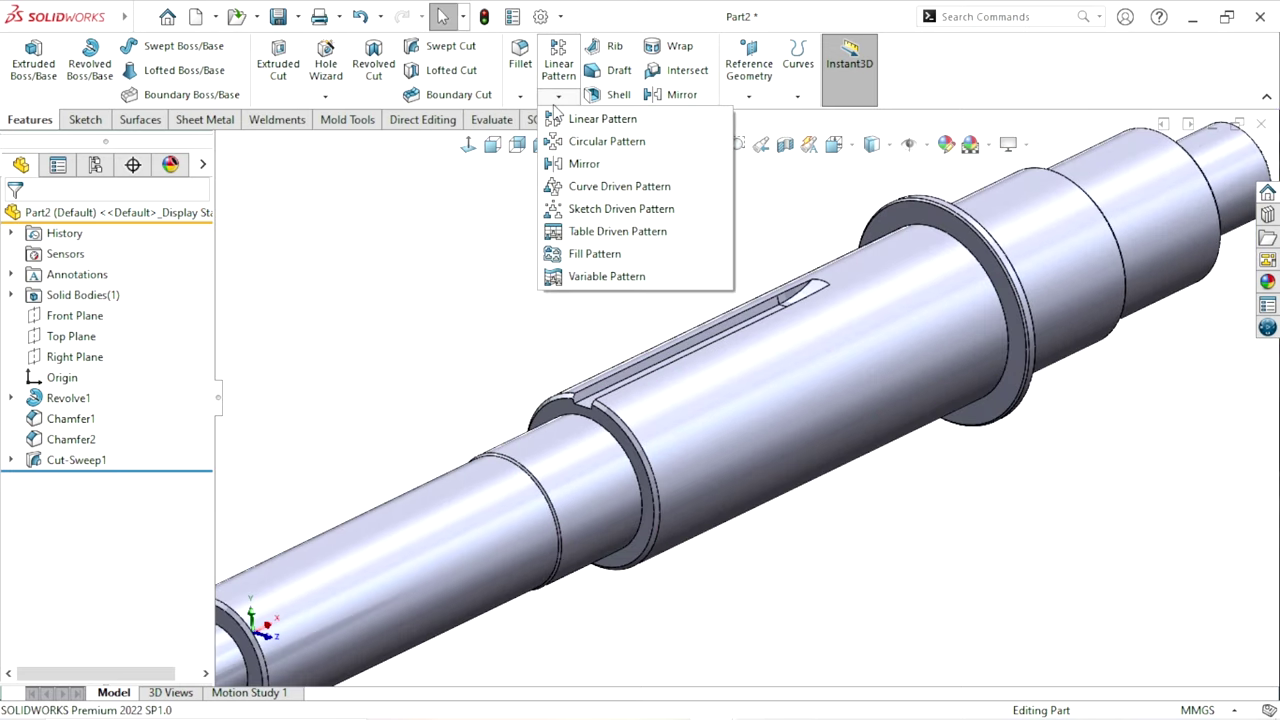
click(605, 141)
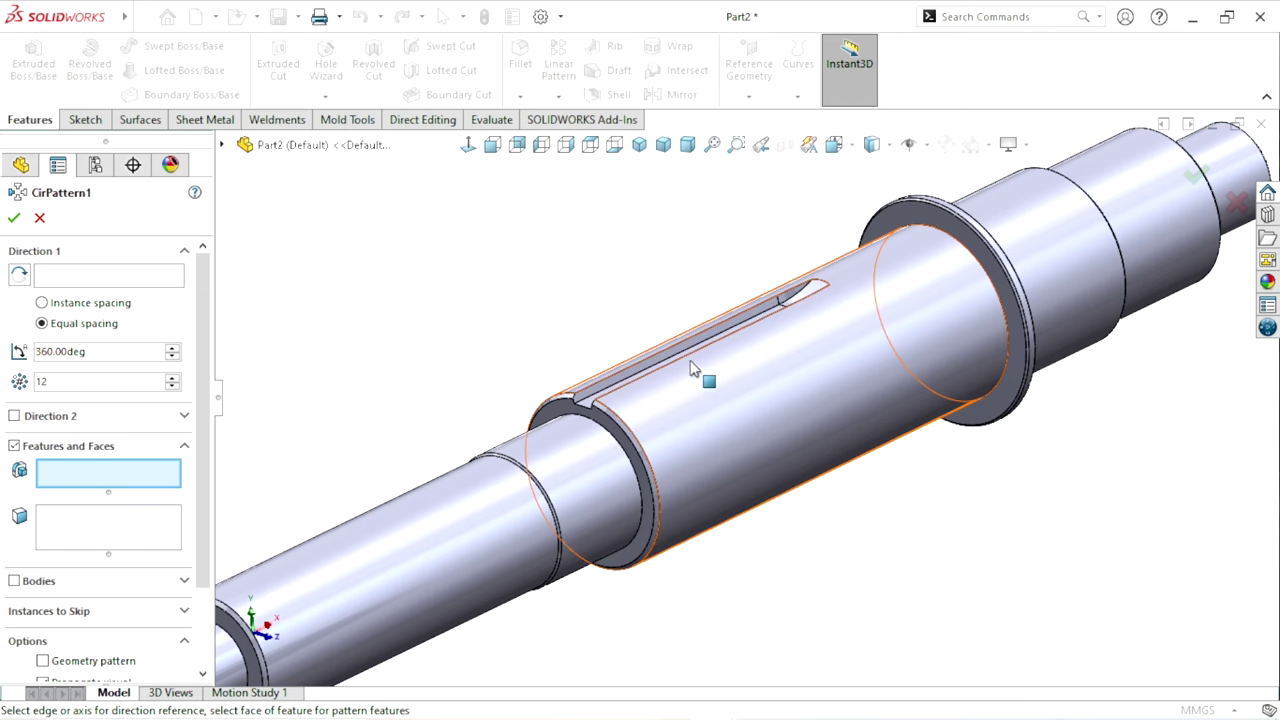
scroll(690, 363, down, 2)
click(640, 366)
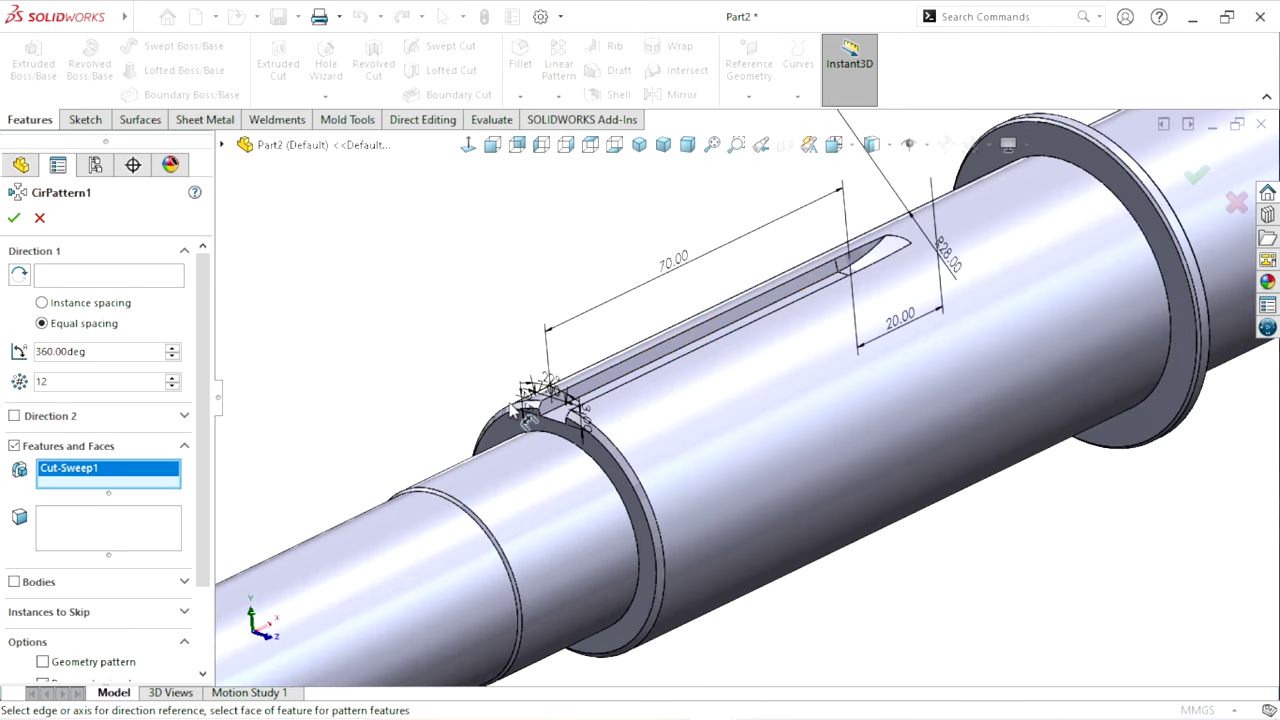
click(68, 282)
click(790, 491)
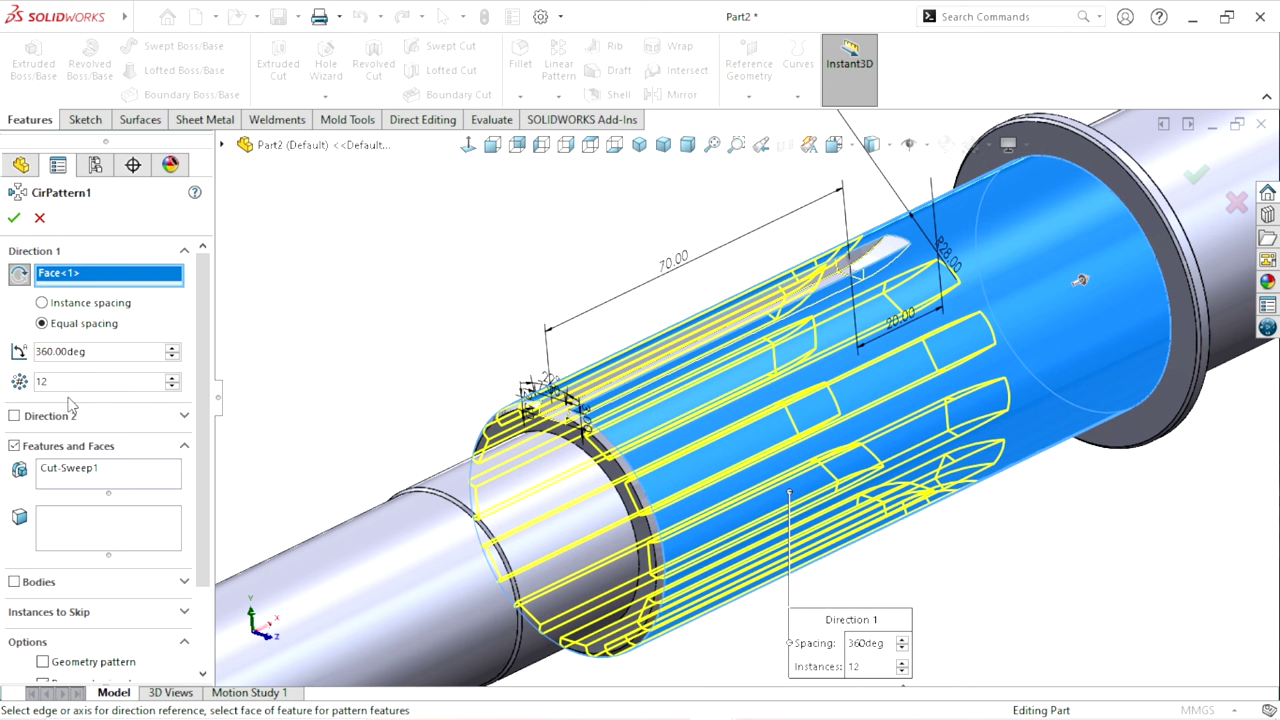
click(173, 386)
click(173, 386)
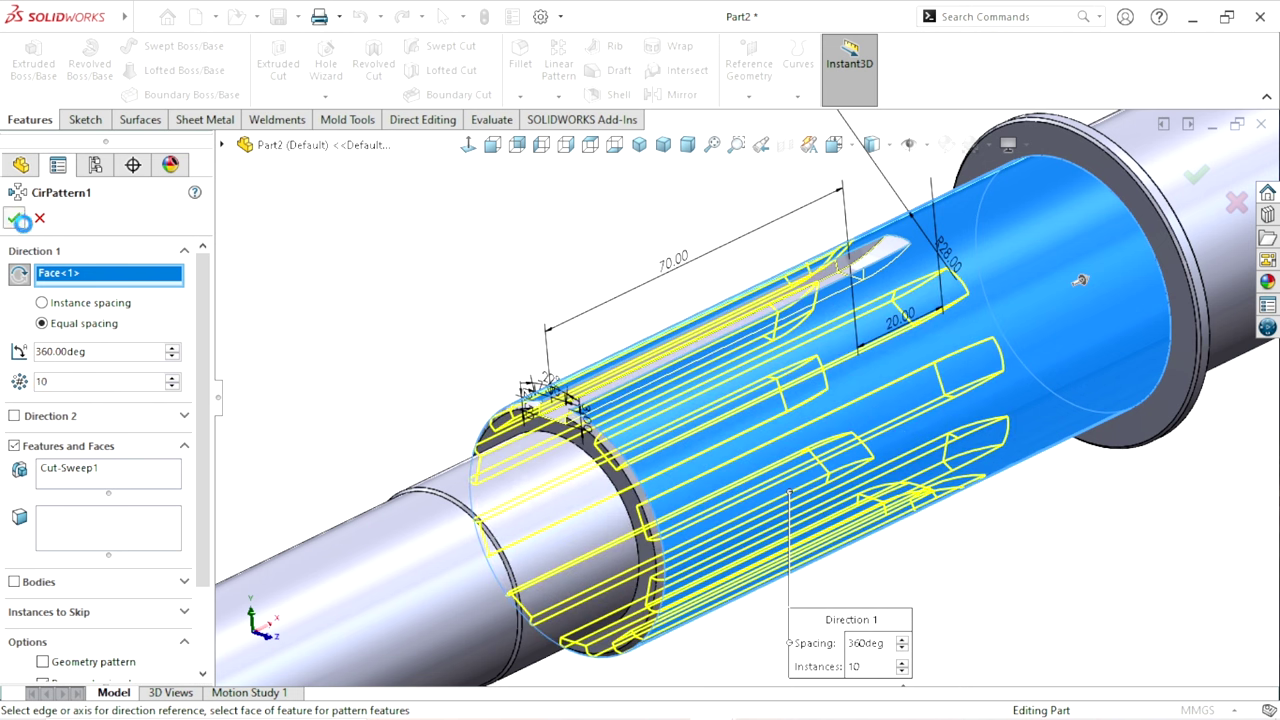
click(20, 221)
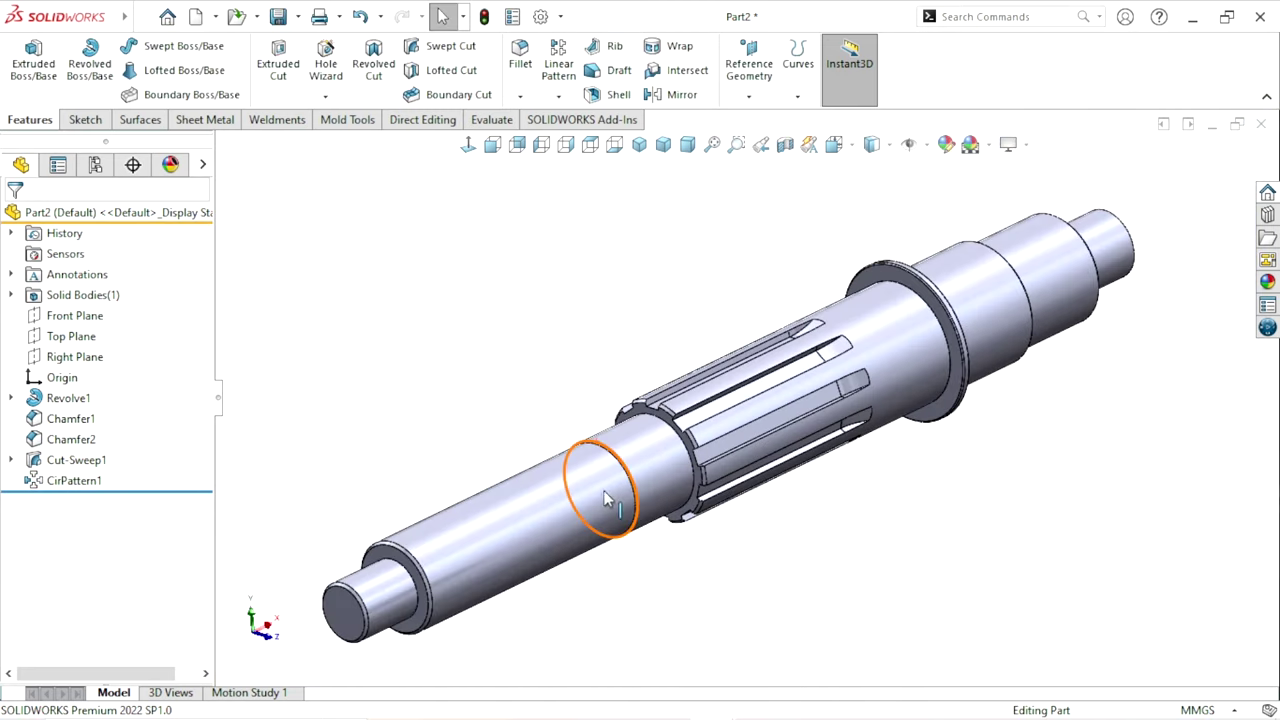
mouse_move(604, 500)
middle_down()
mouse_move(651, 488)
mouse_move(586, 409)
mouse_move(760, 514)
mouse_move(891, 523)
middle_up()
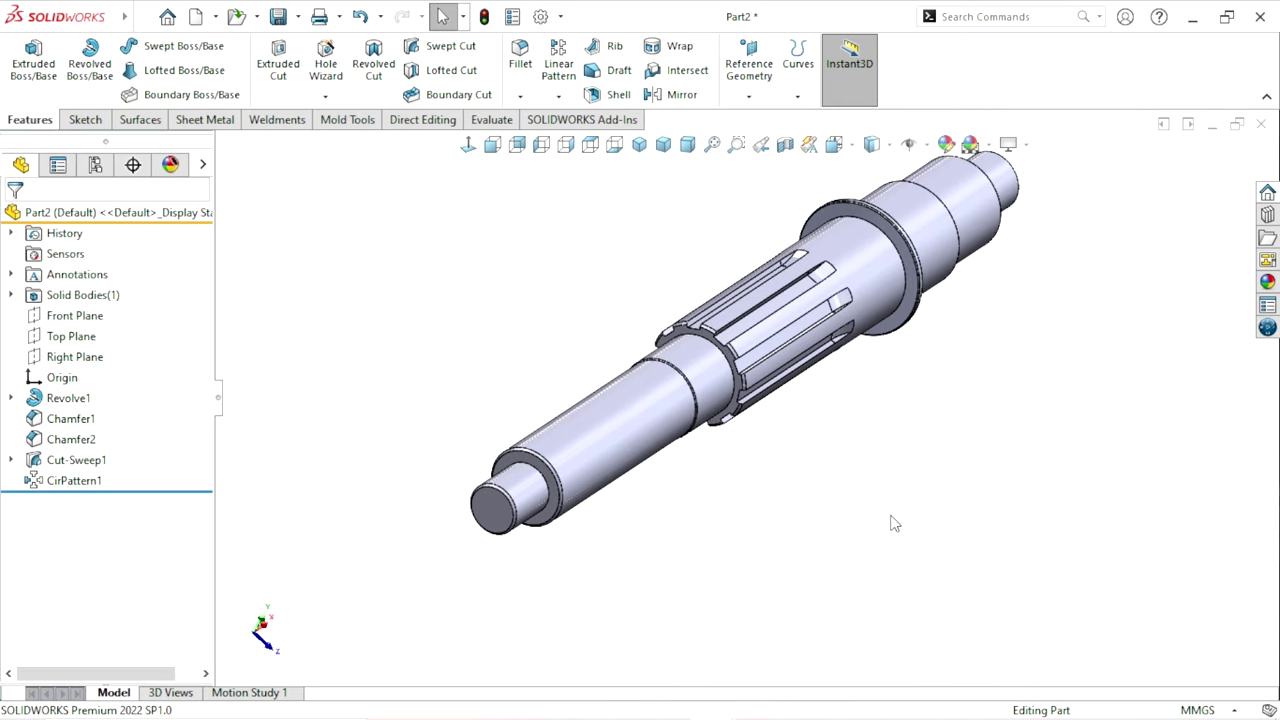
- Start a new sketch on the Front Plane
click(86, 322)
click(100, 292)
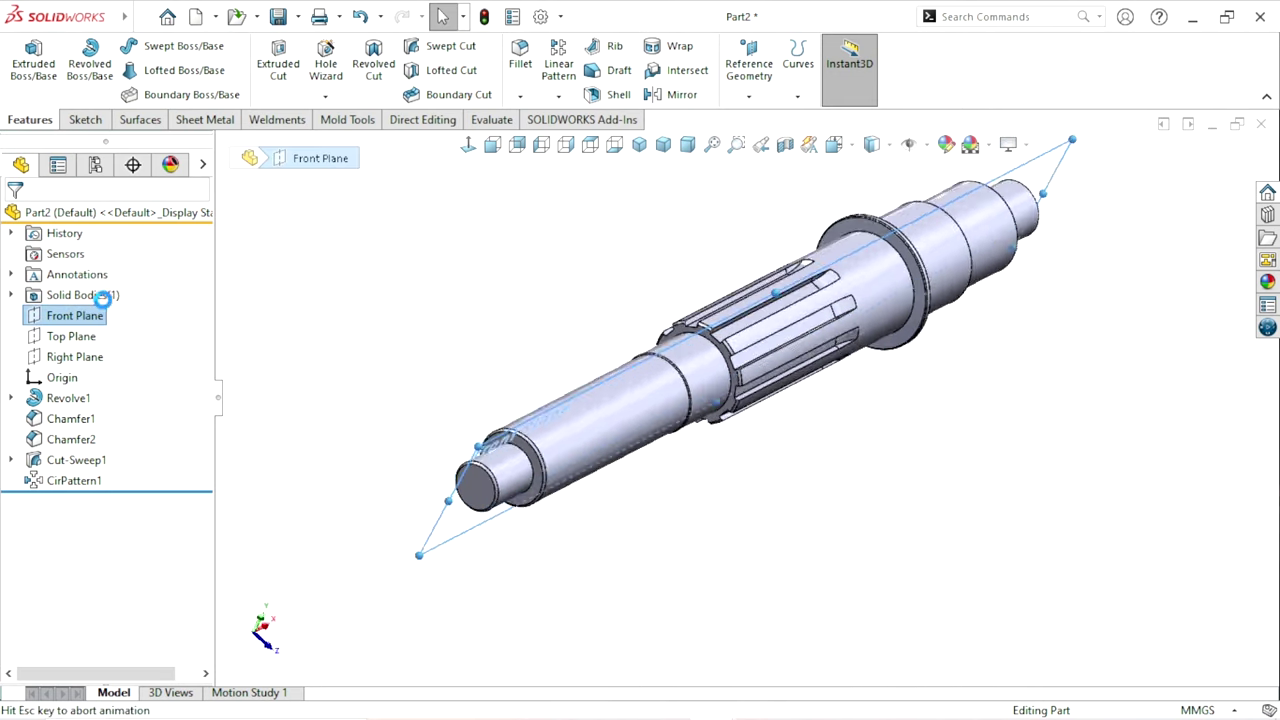
scroll(656, 434, down, 4)
scroll(640, 454, up, 3)
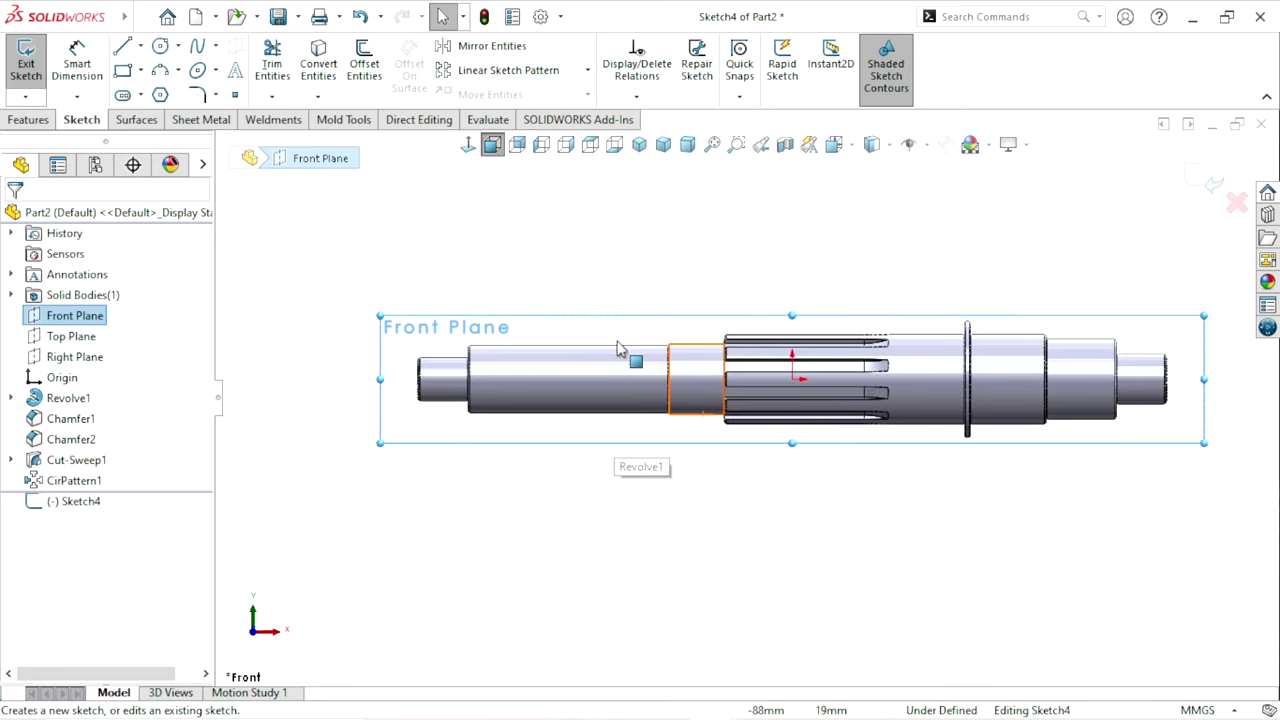
scroll(637, 462, down, 2)
click(245, 224)
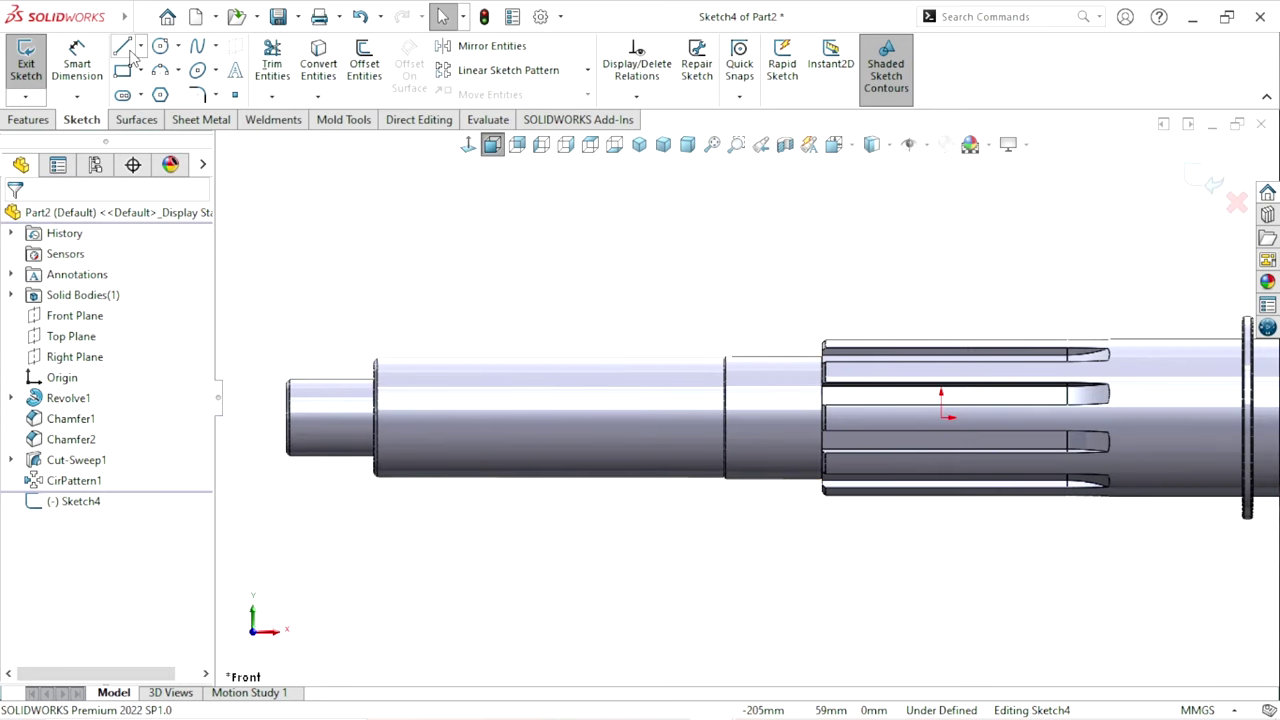
- Draw a horizontal line above the shaft ending in a tangent arc
key(l)
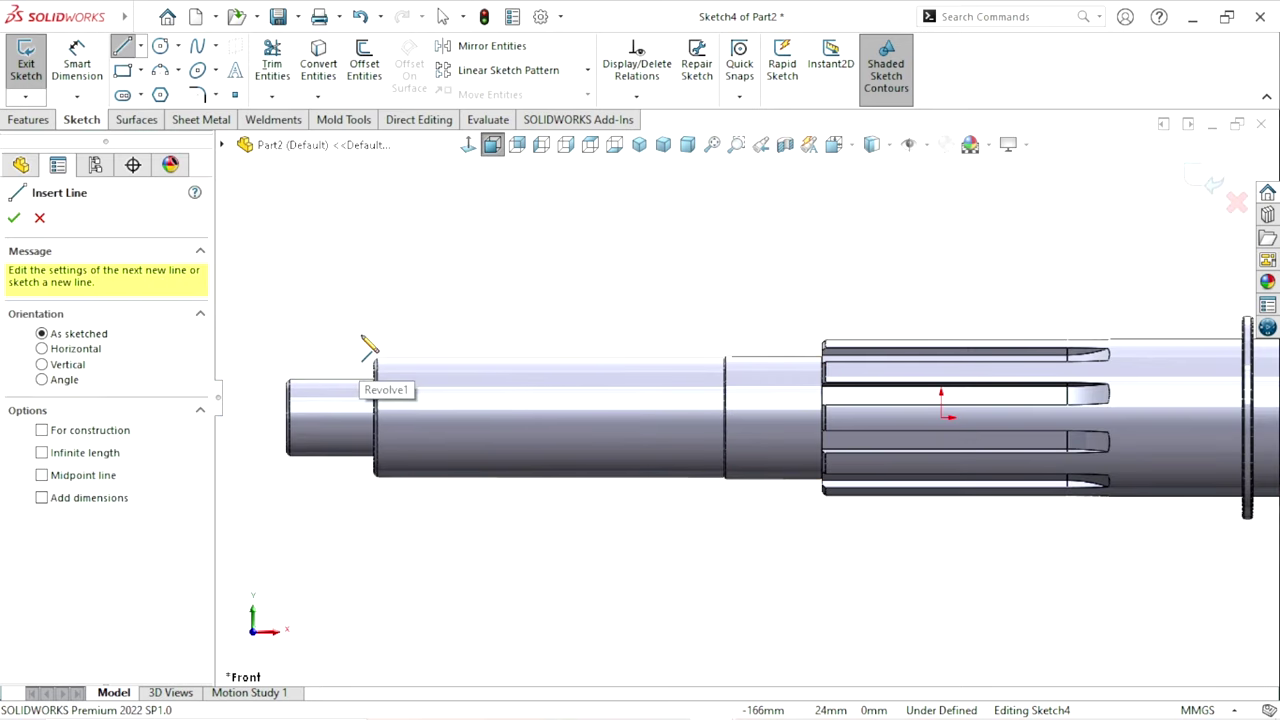
drag(363, 337, 573, 335)
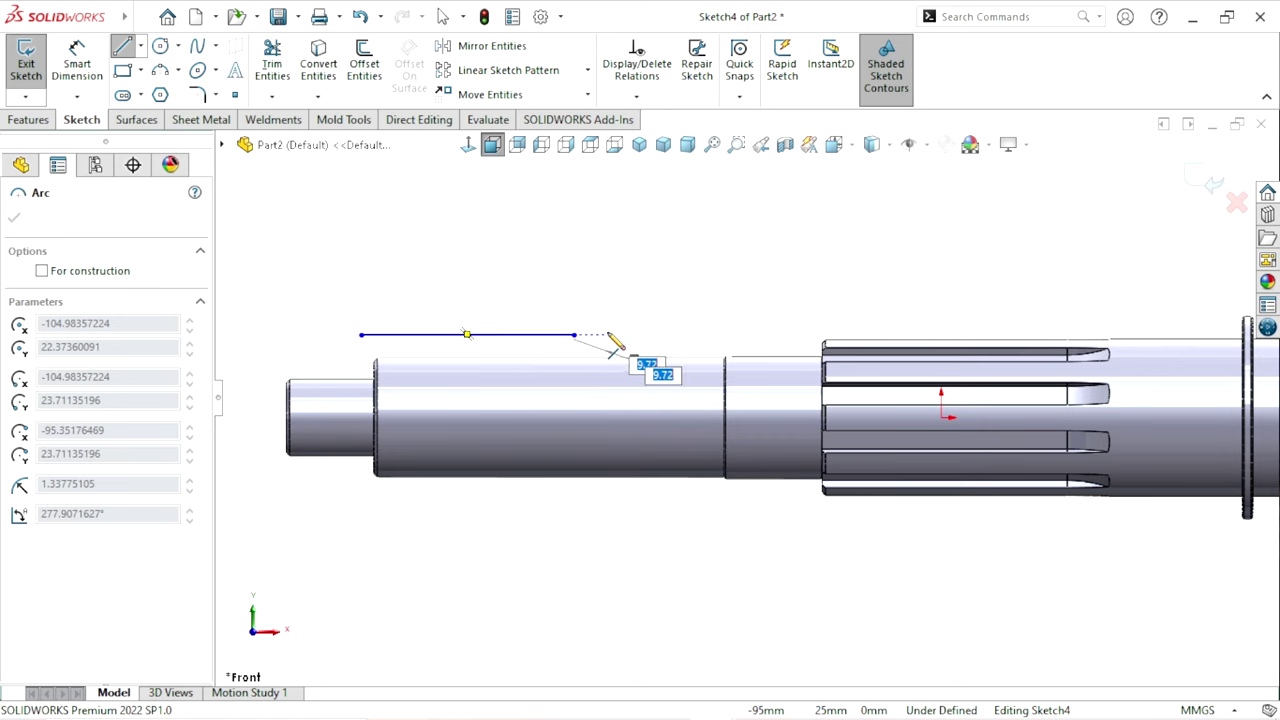
scroll(590, 343, down, 3)
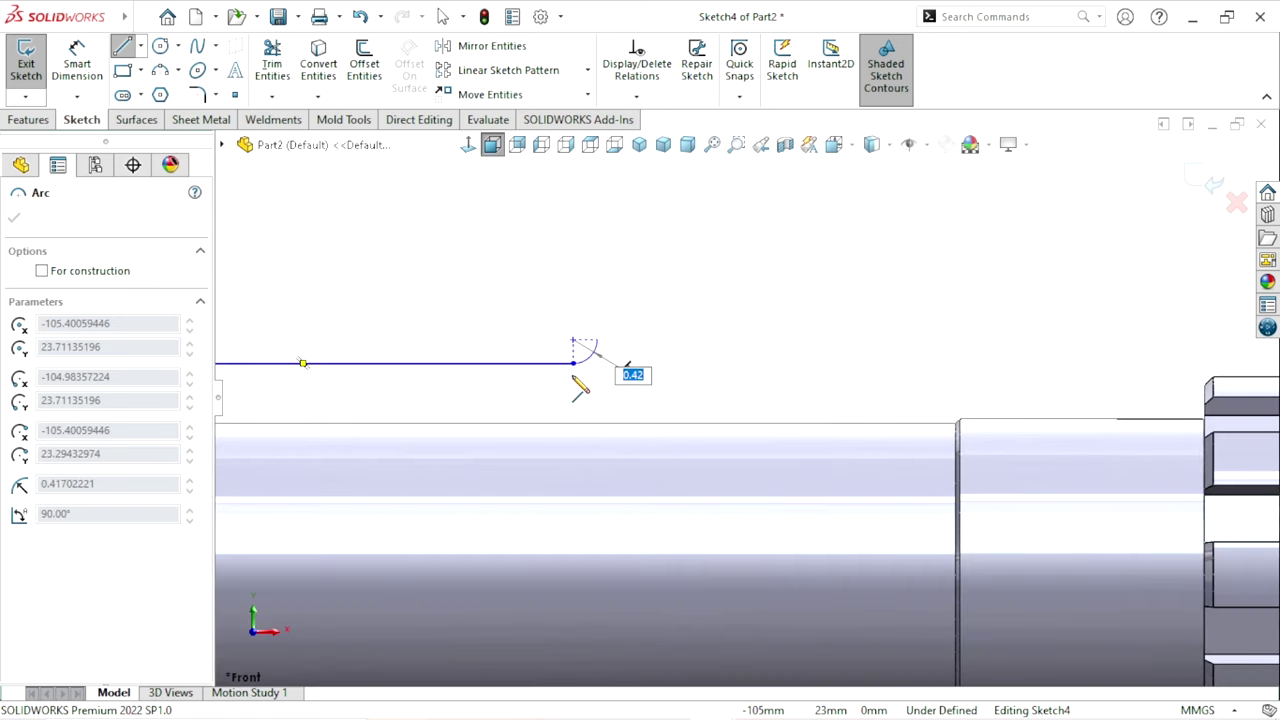
click(738, 271)
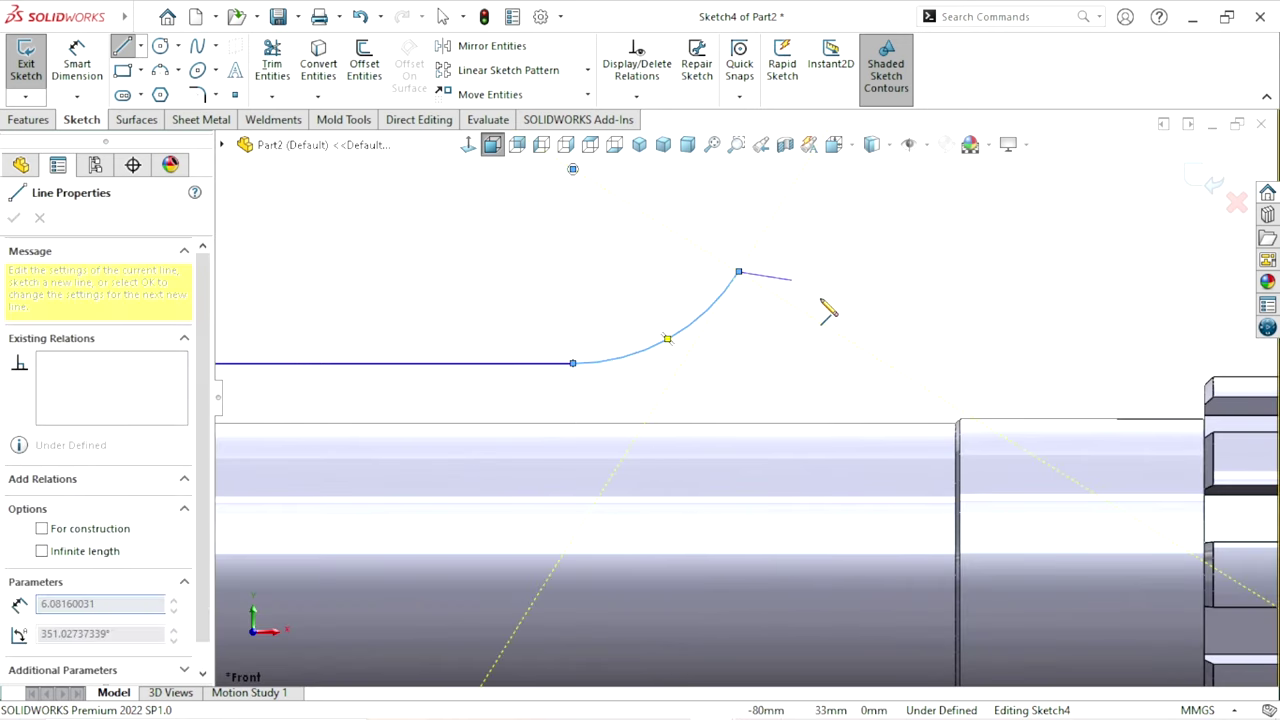
right_click(797, 283)
click(818, 294)
scroll(680, 380, up, 3)
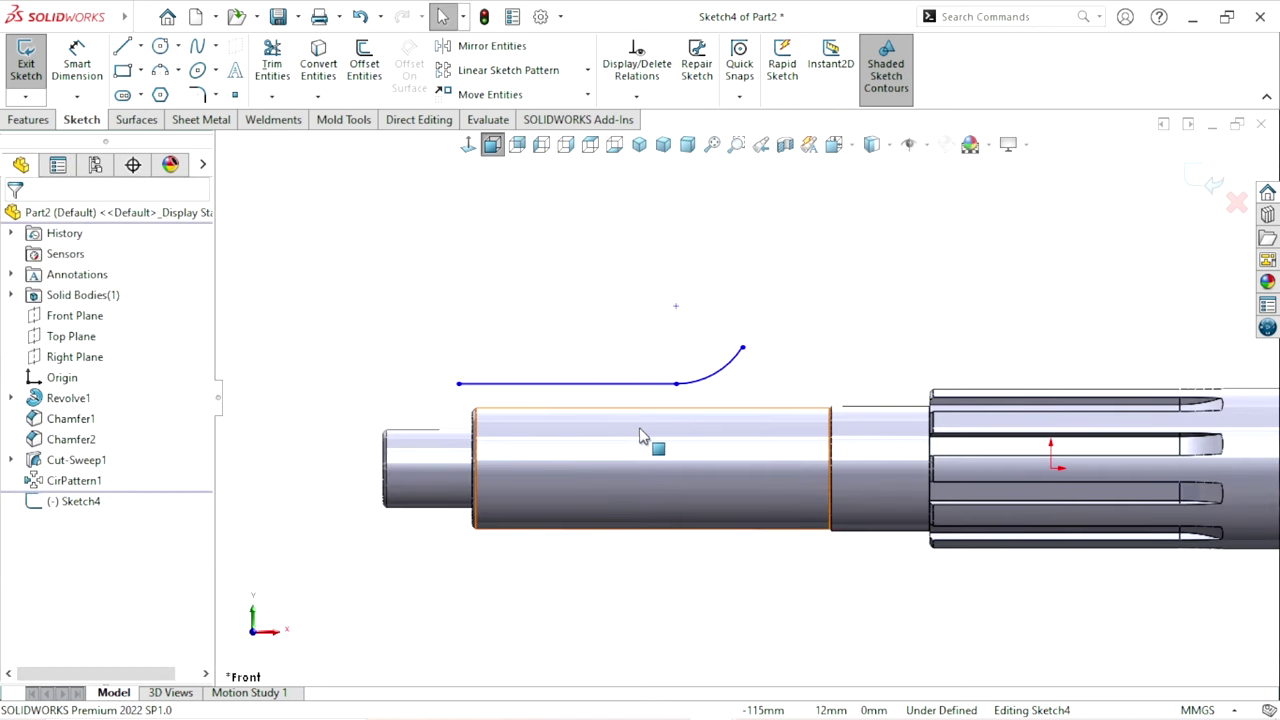
- Dimension the line length at 55 and the arc radius at R22
click(92, 86)
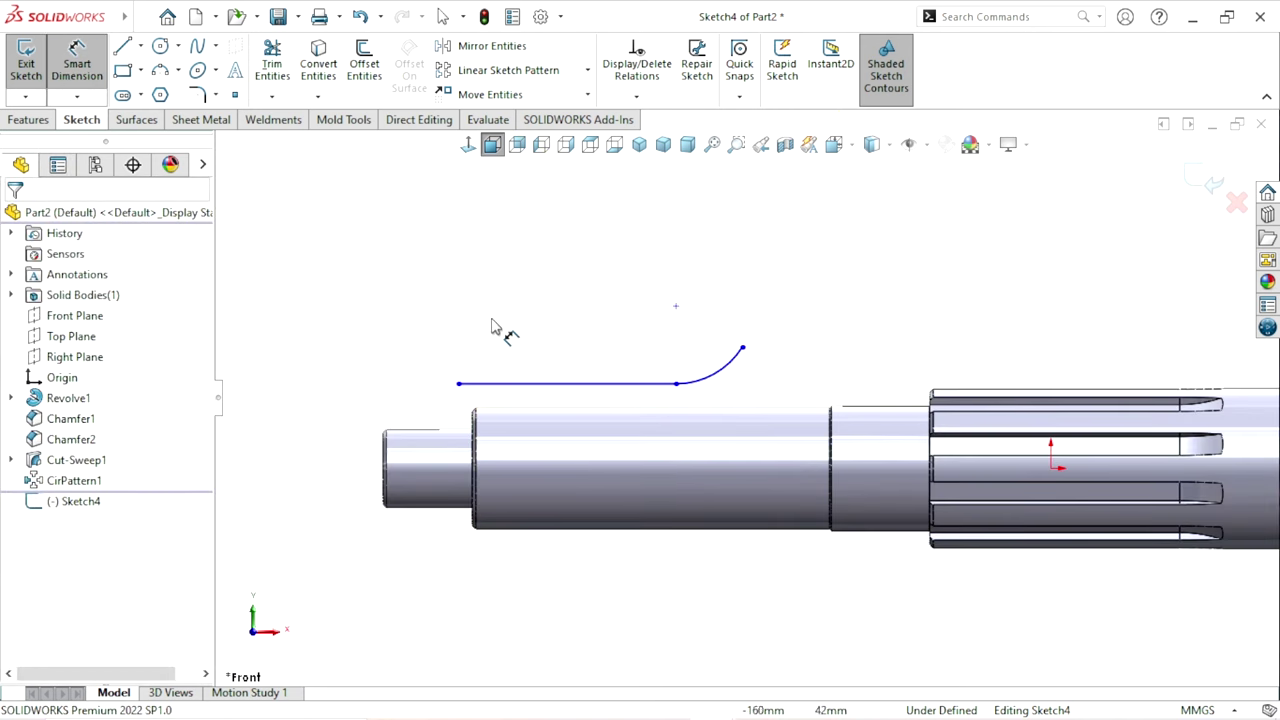
click(550, 385)
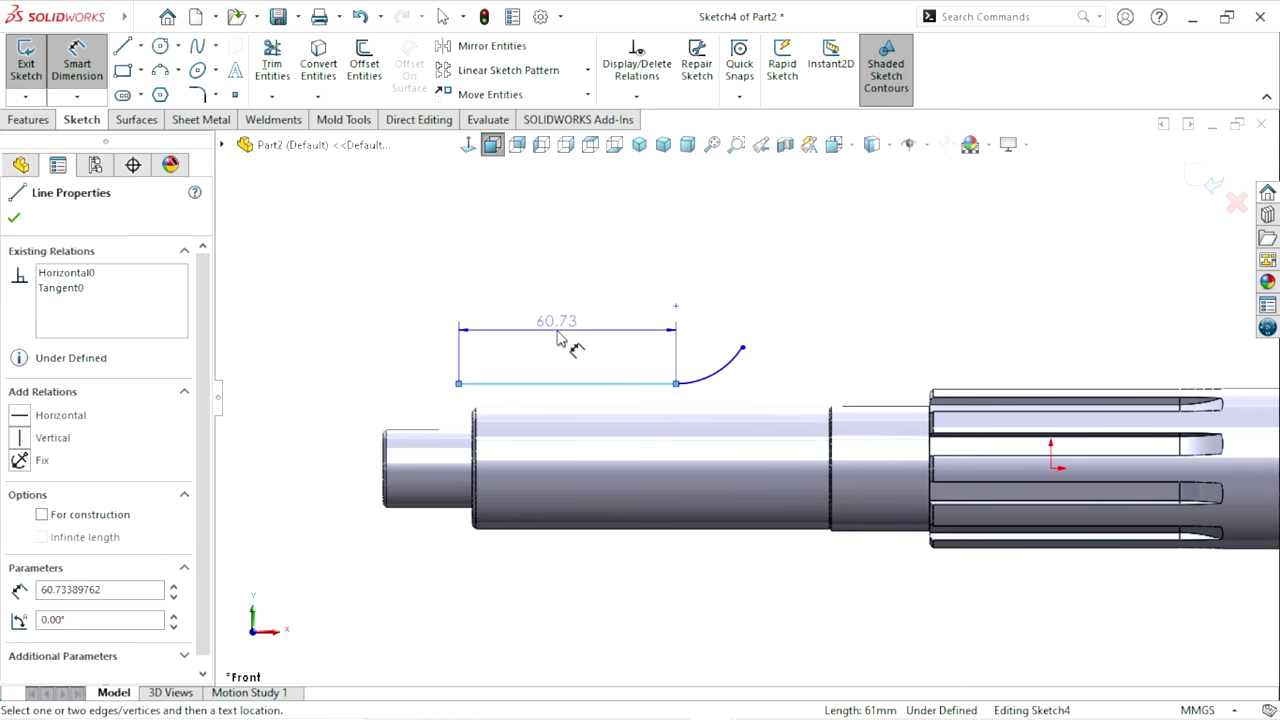
click(560, 340)
text(55)
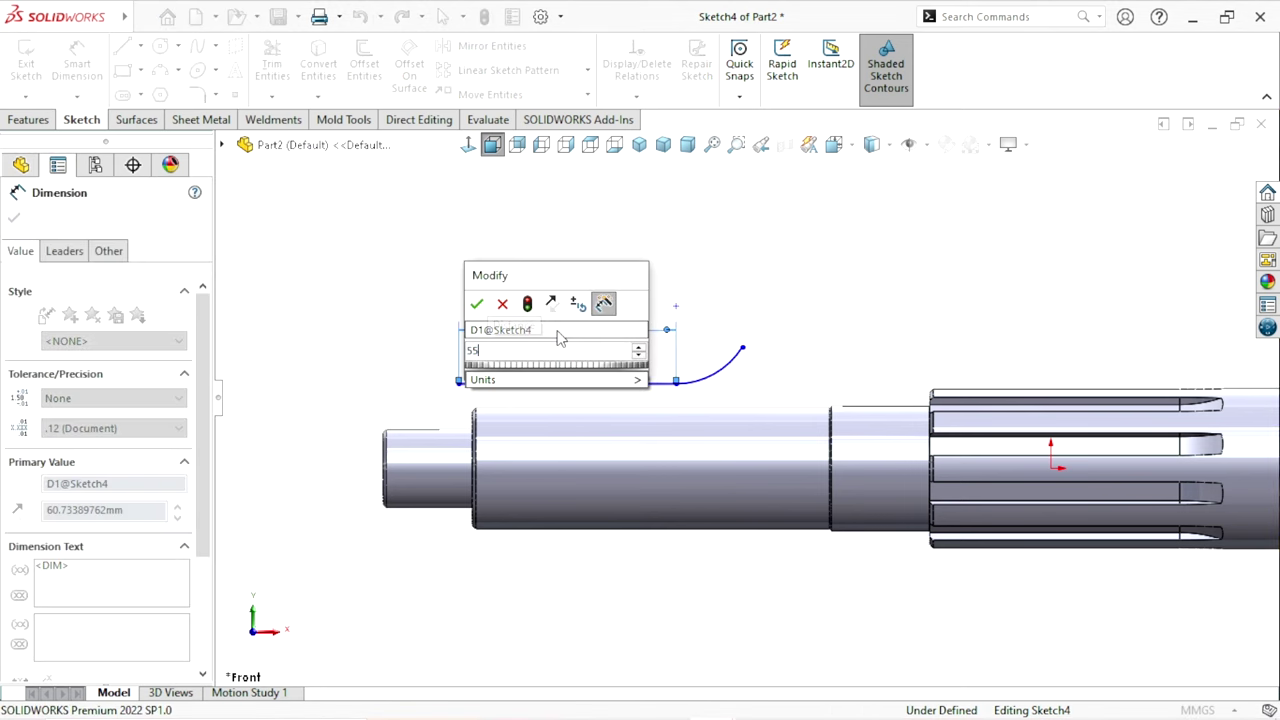
key(Return)
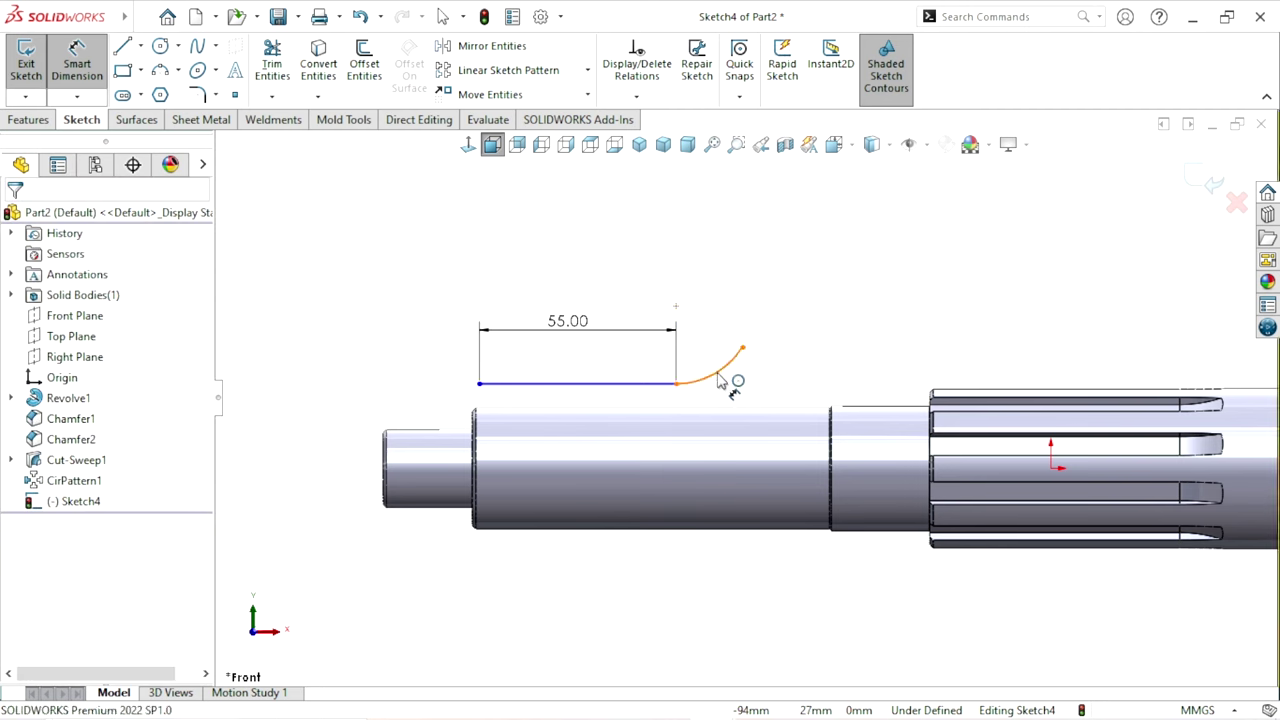
click(722, 364)
key(Escape)
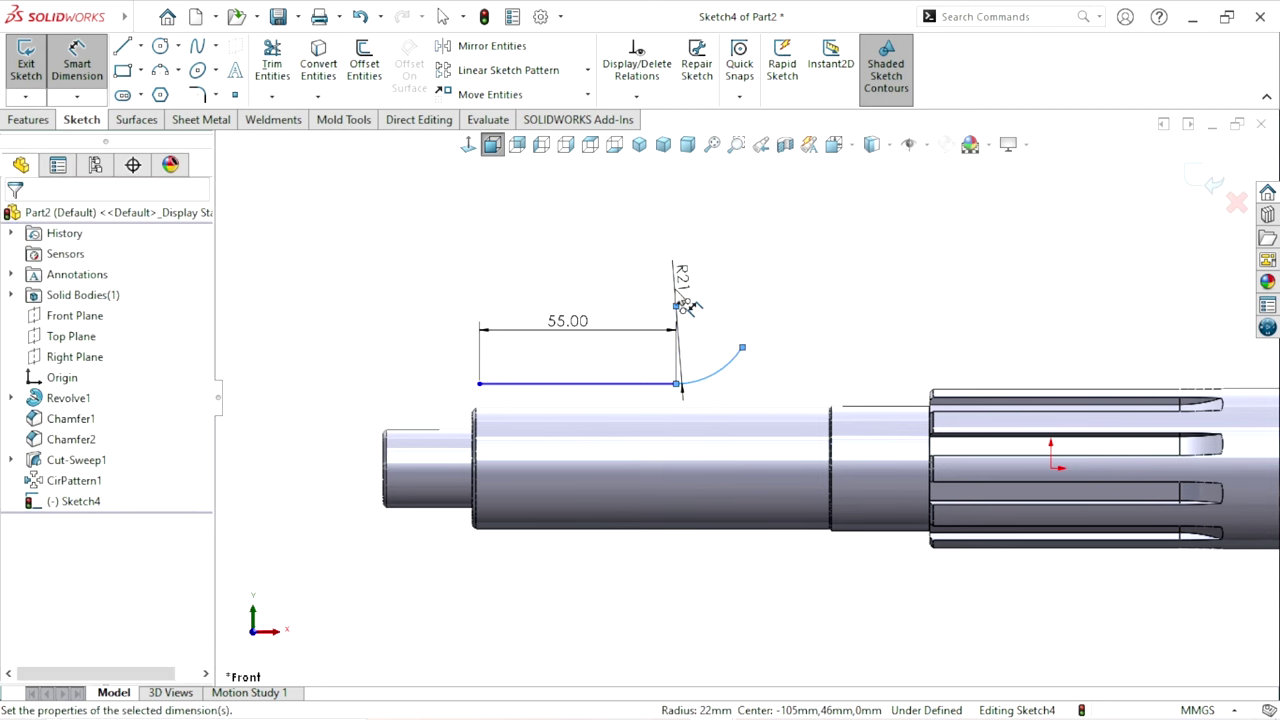
click(686, 307)
text(22)
key(Return)
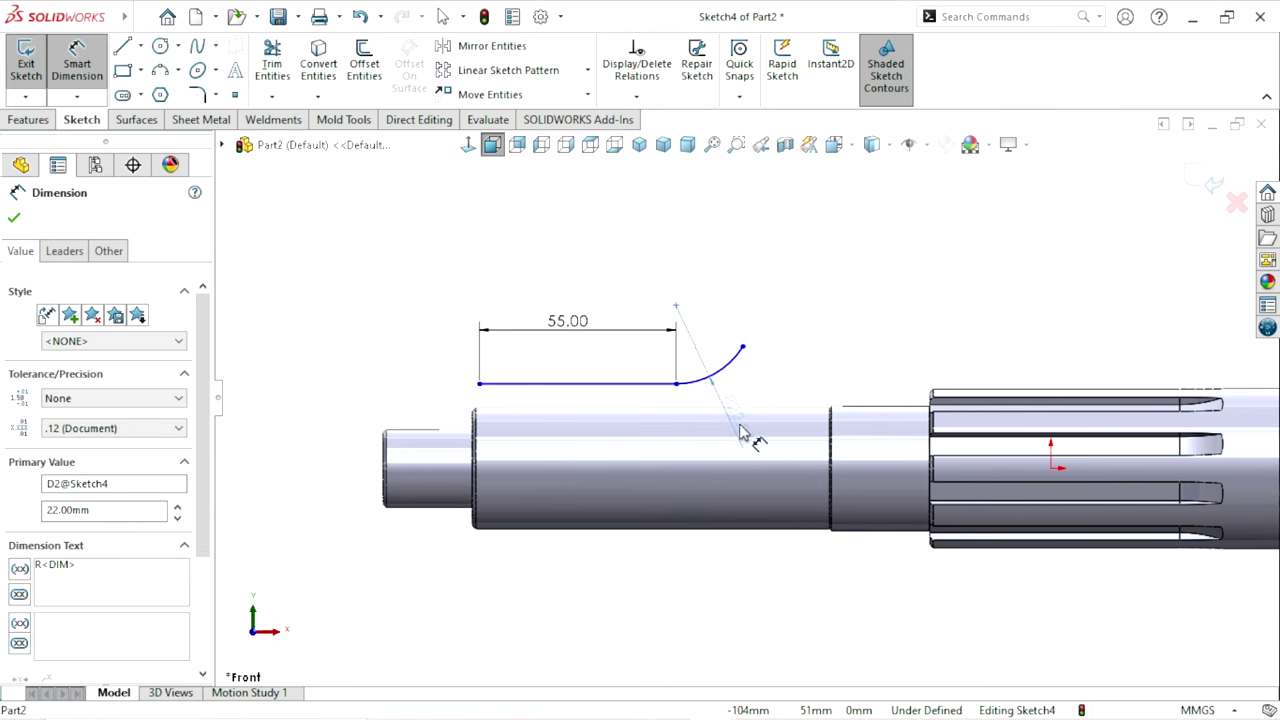
key(Escape)
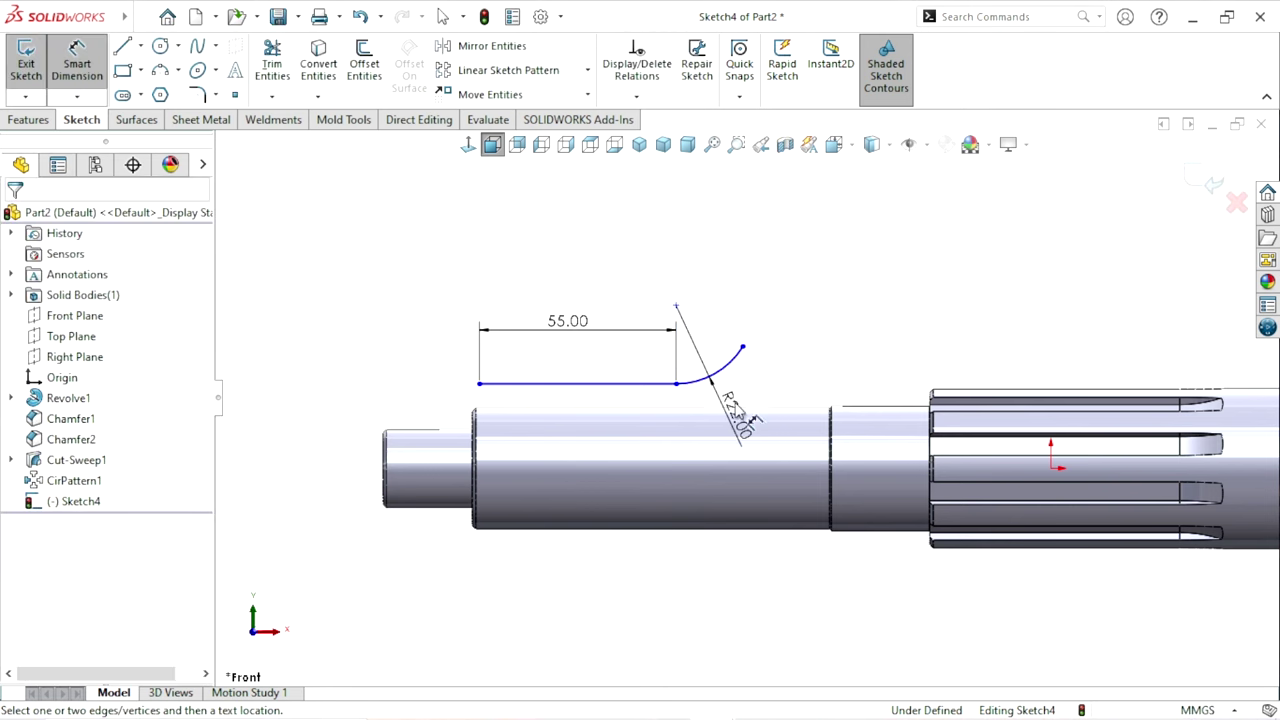
- Dimension the arc's horizontal width from the line endpoint to 15 mm
click(676, 384)
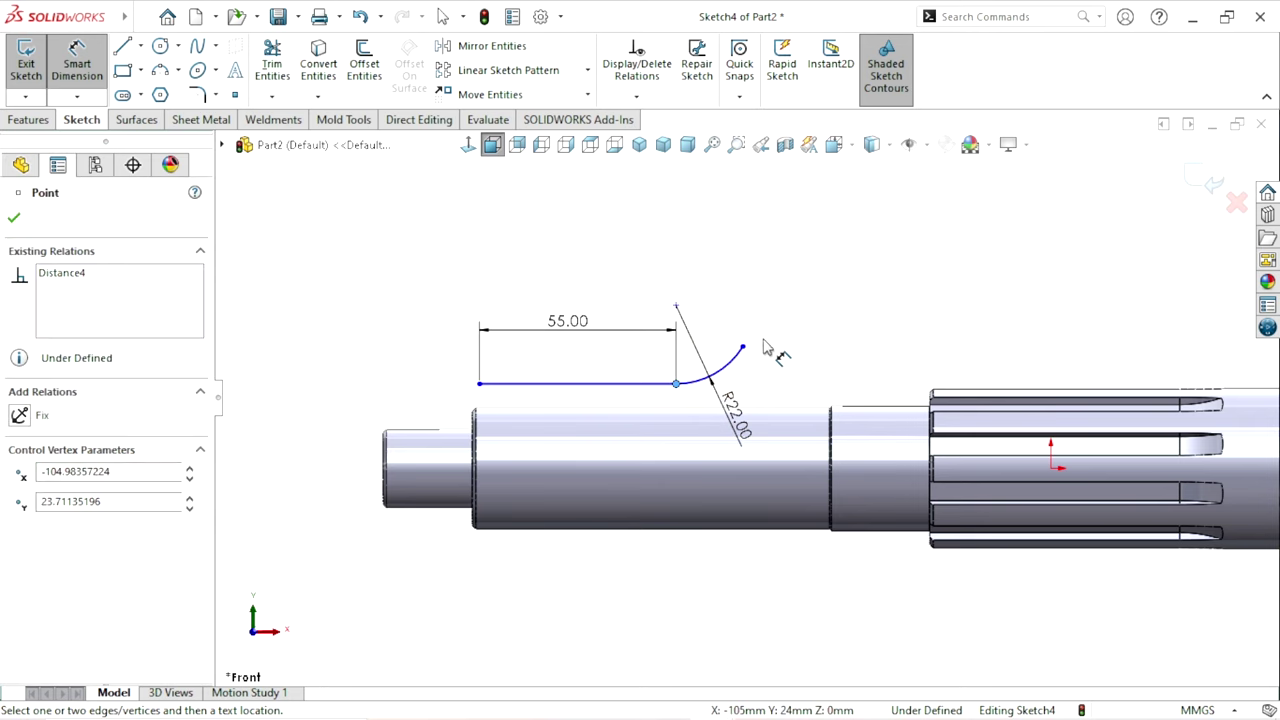
click(742, 349)
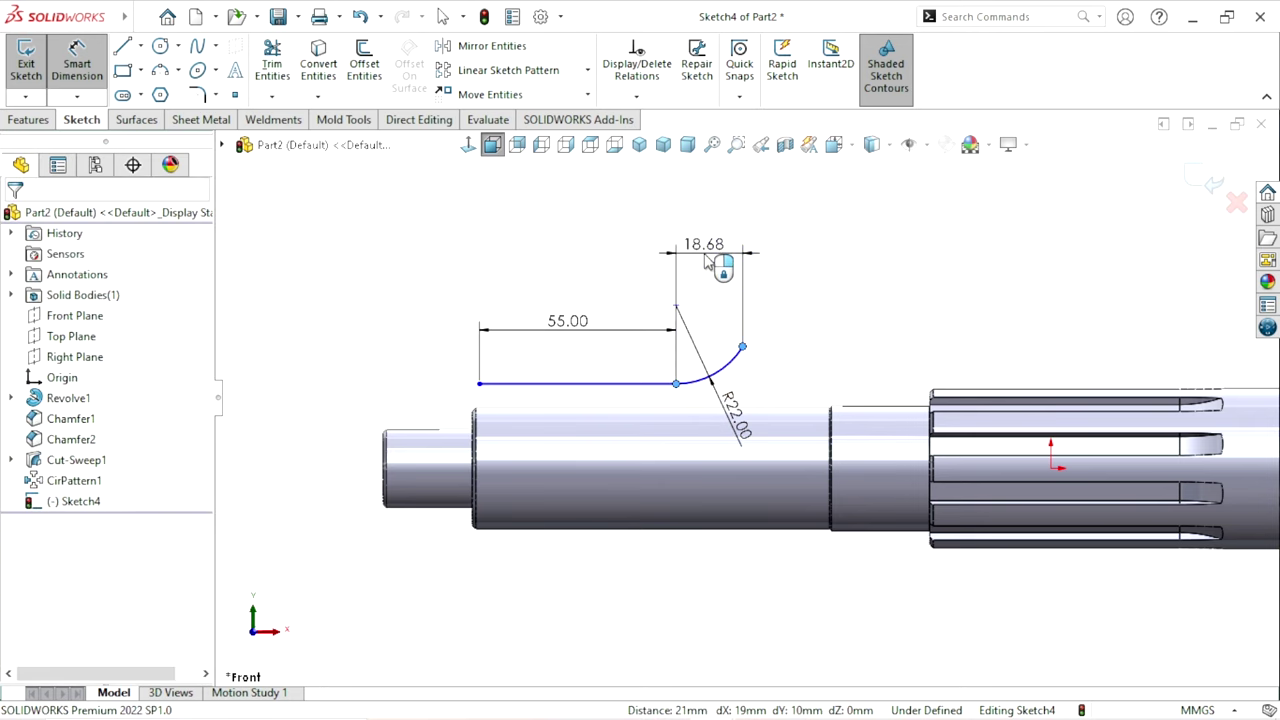
click(707, 262)
text(15)
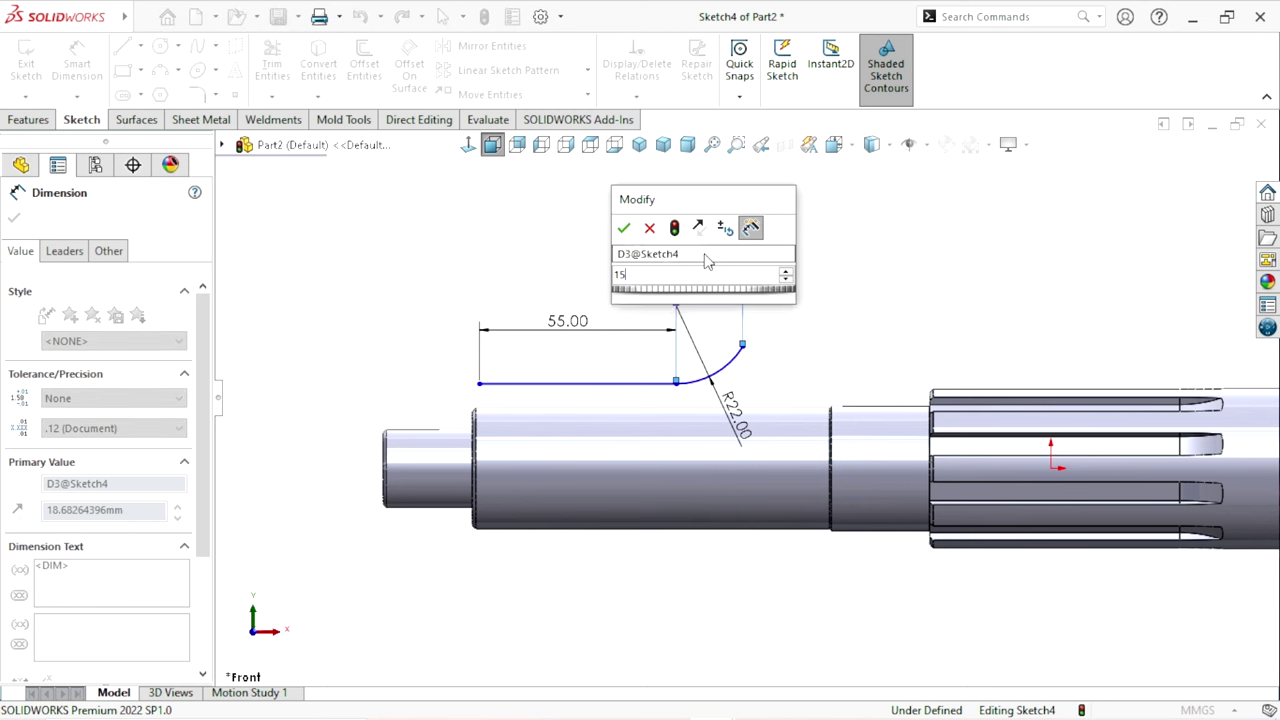
key(Return)
click(943, 294)
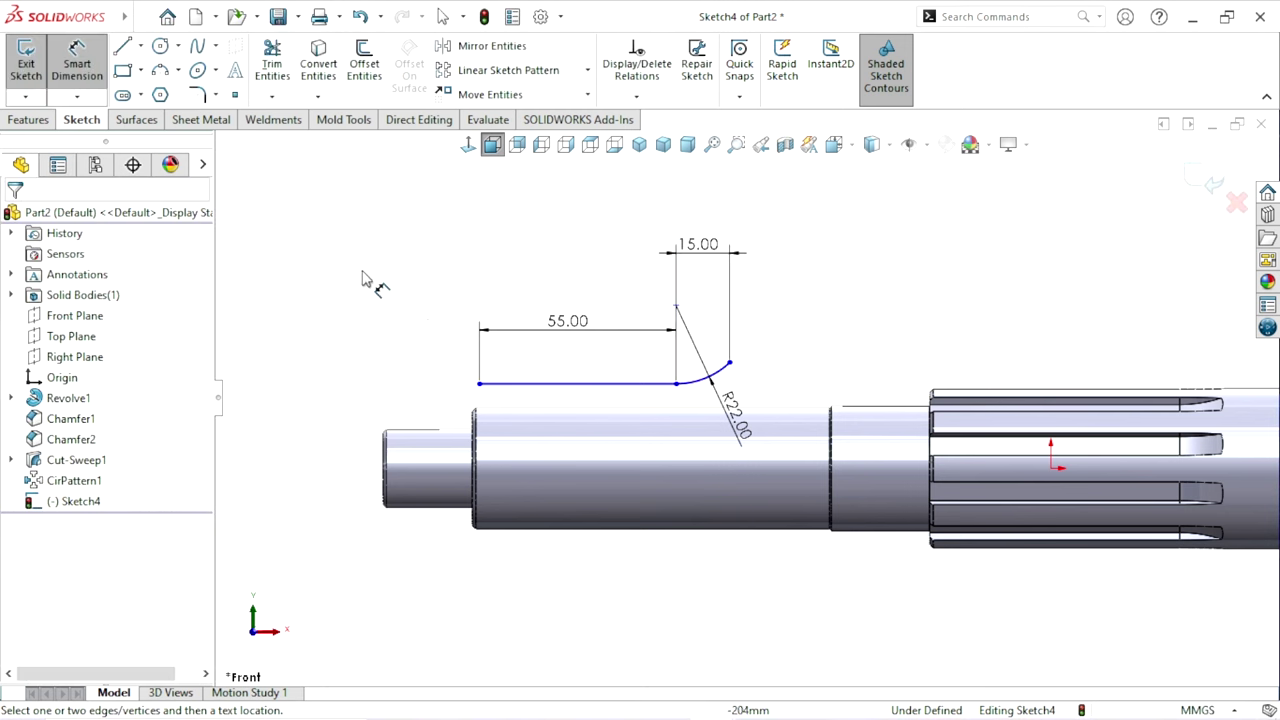
key(Escape)
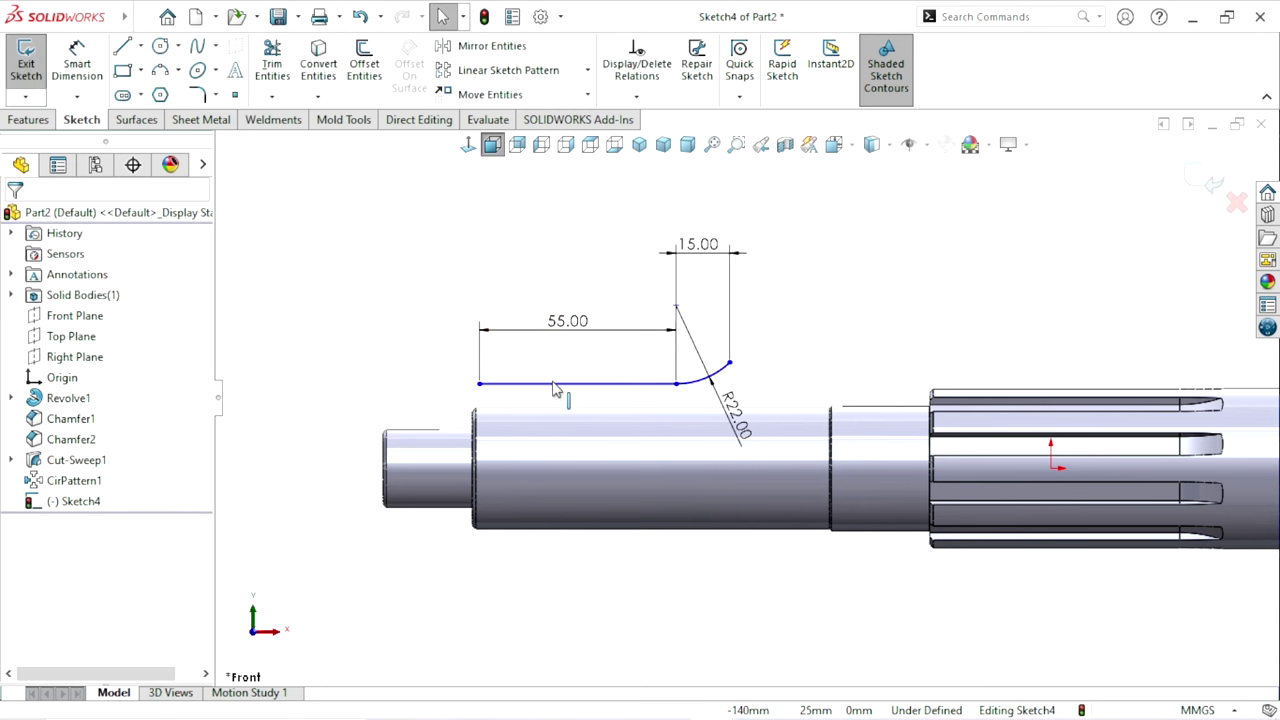
- Make the 55 mm line collinear with the shaft's top edge
click(568, 384)
ctrl+click(565, 410)
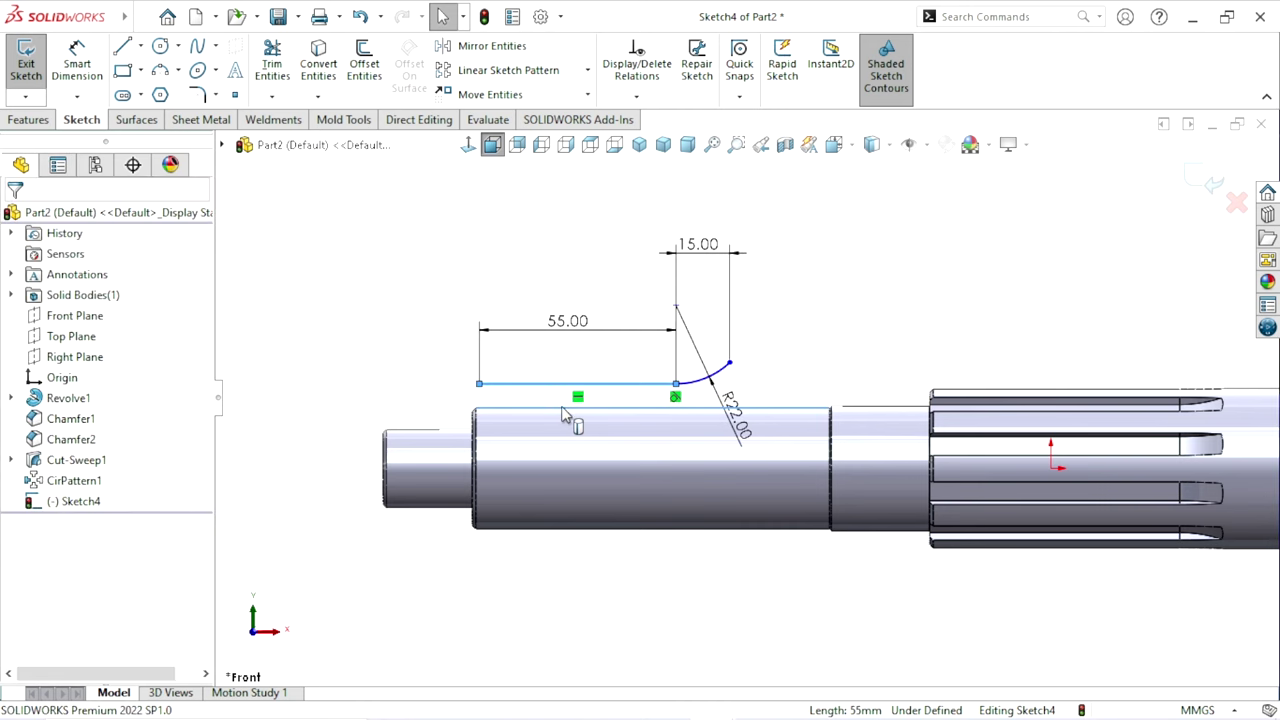
click(22, 522)
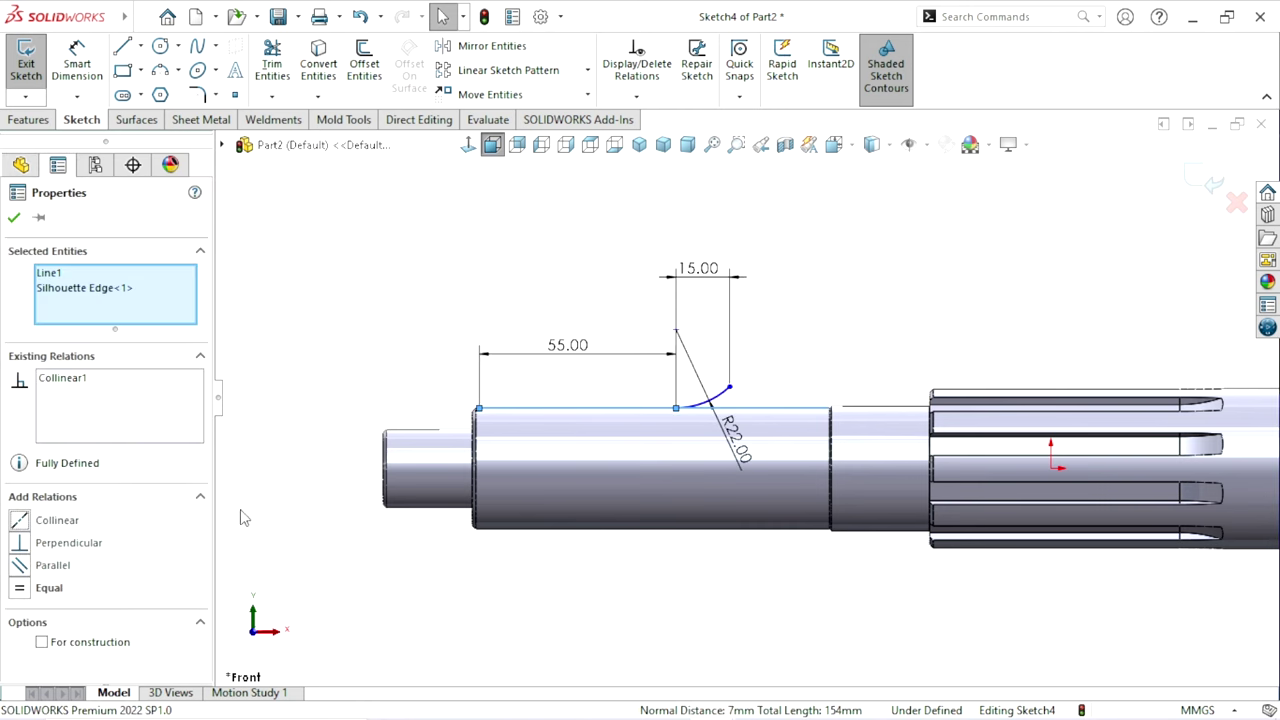
click(894, 329)
scroll(490, 403, down, 2)
scroll(490, 403, down, 2)
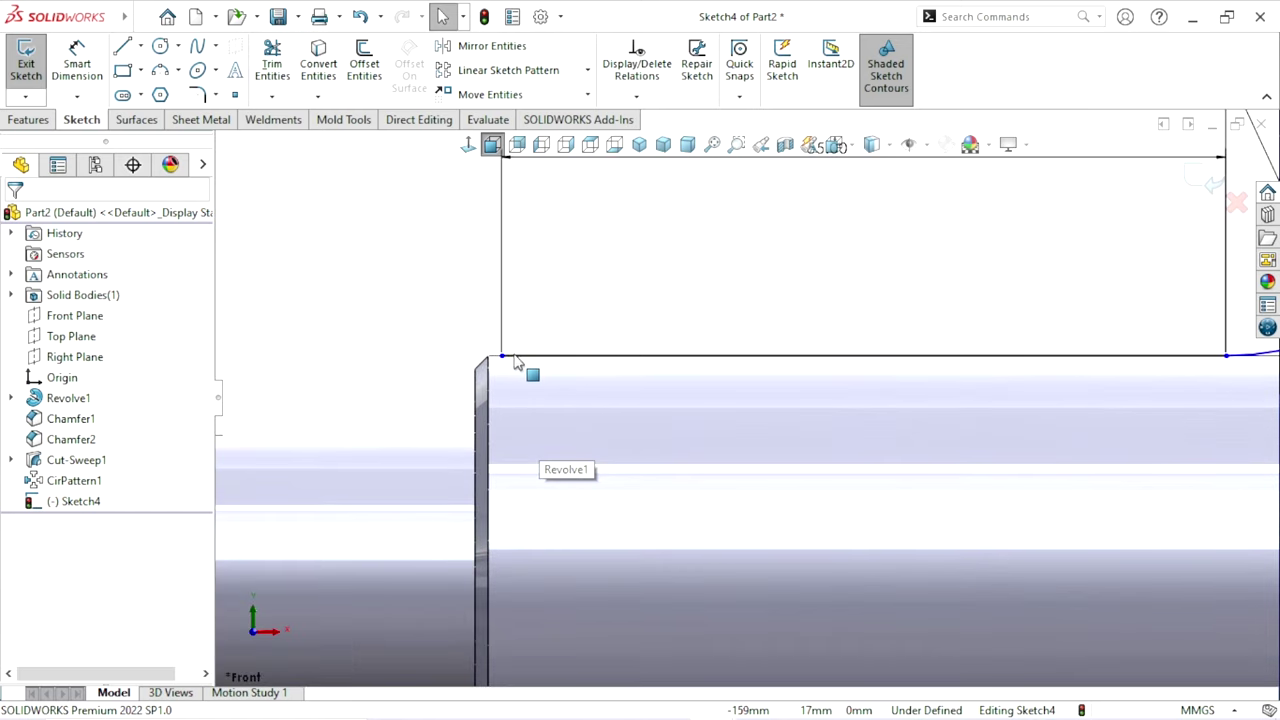
- Make the line's left endpoint coincident with the shaft's shoulder edge
click(502, 357)
ctrl+click(478, 390)
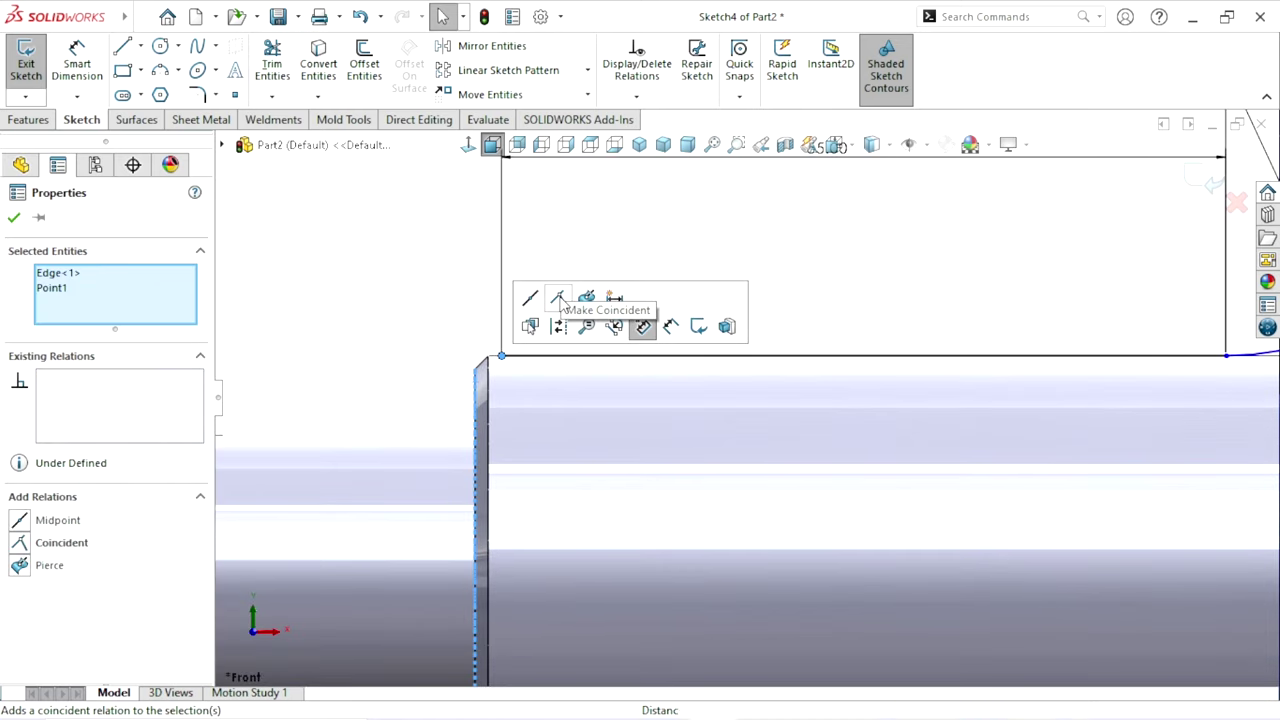
click(558, 300)
click(586, 323)
scroll(476, 372, up, 3)
scroll(760, 390, up, 3)
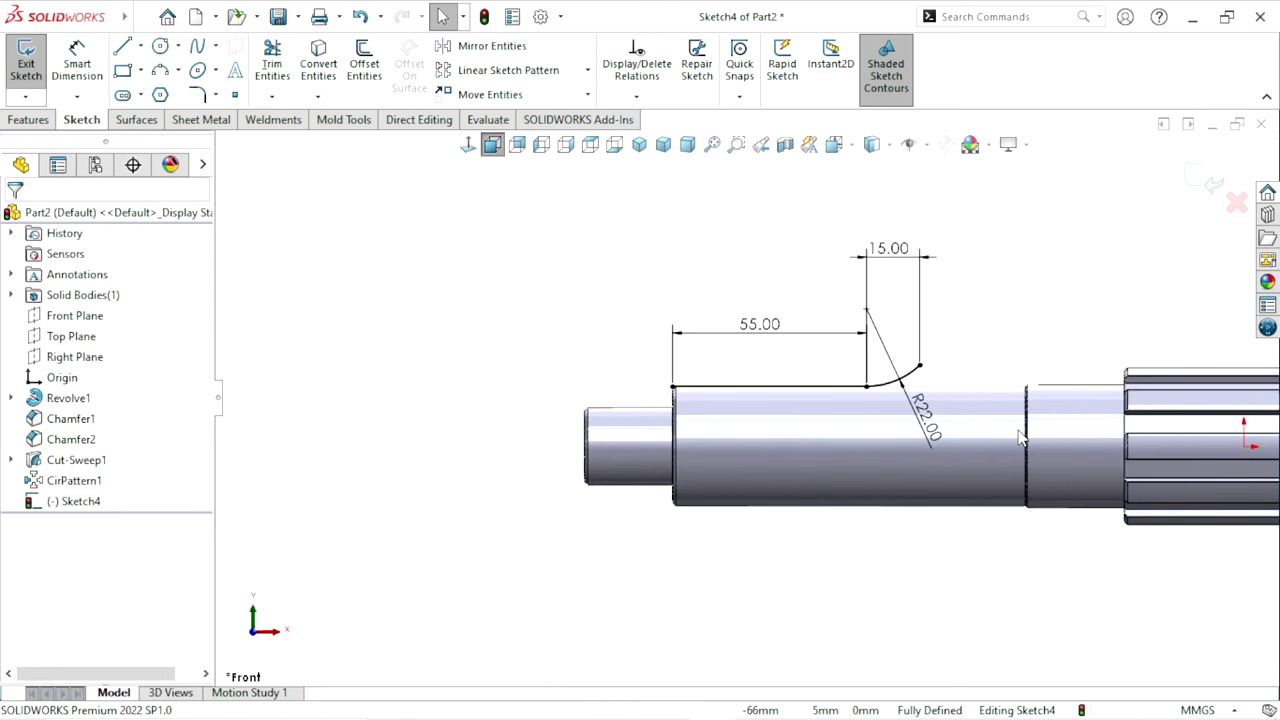
scroll(828, 404, down, 2)
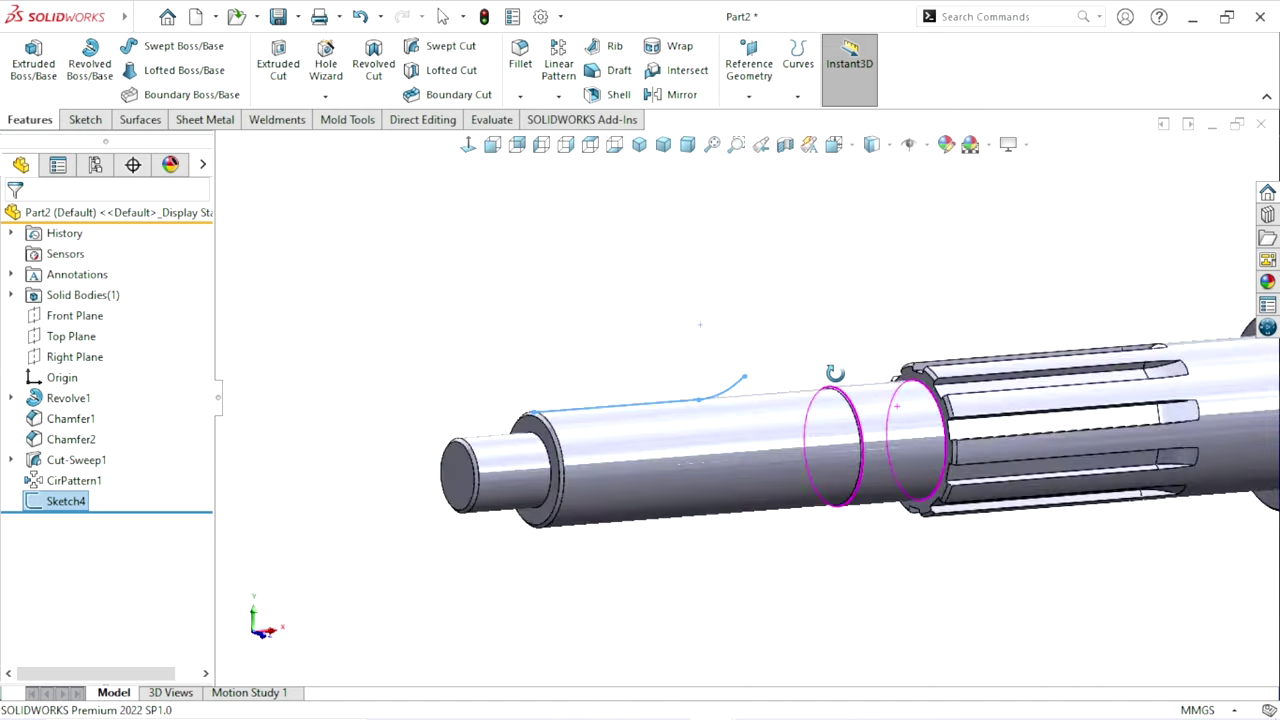
click(497, 441)
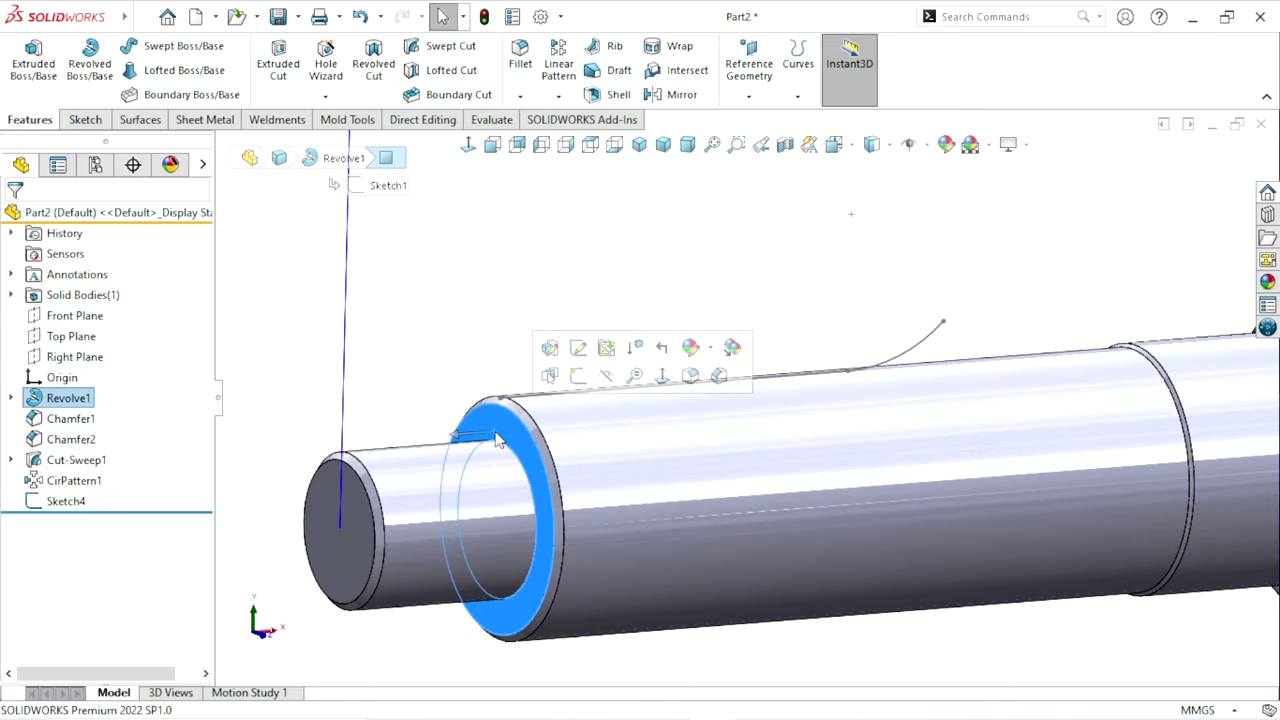
- Open Sketch5 on the shoulder face and draw a closed four-line trapezoid above the shaft
click(578, 375)
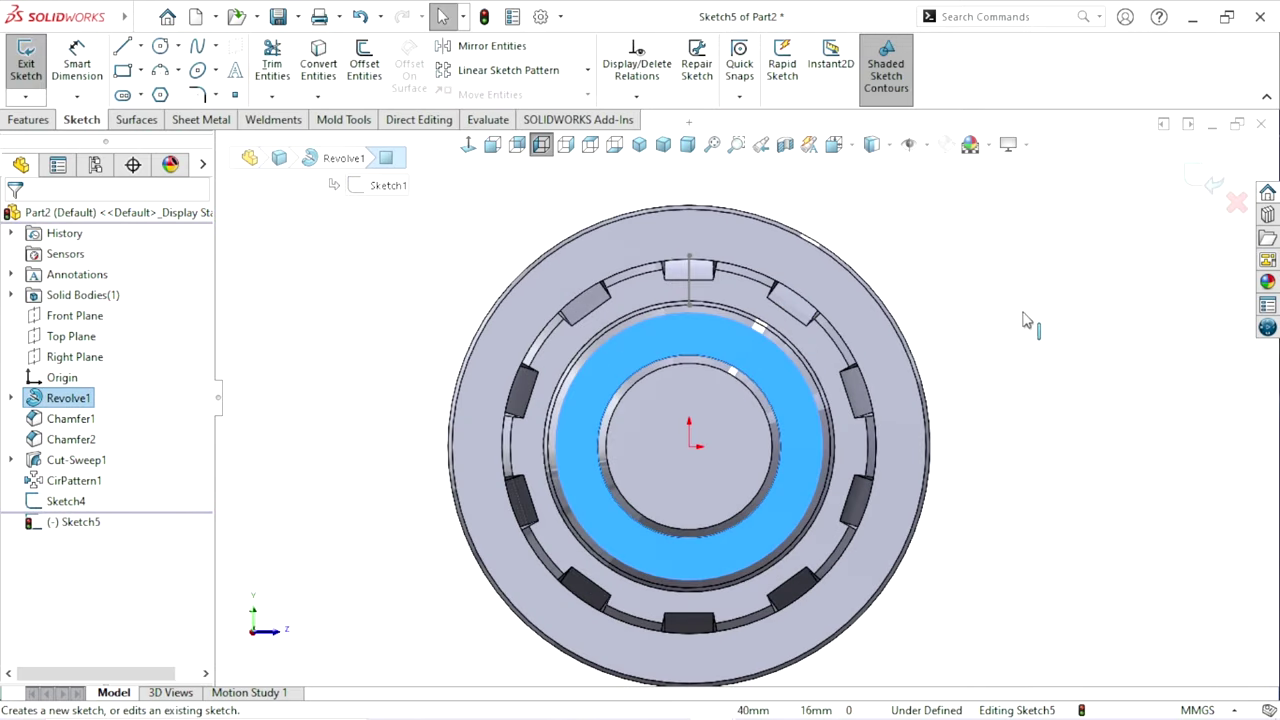
scroll(760, 350, down, 2)
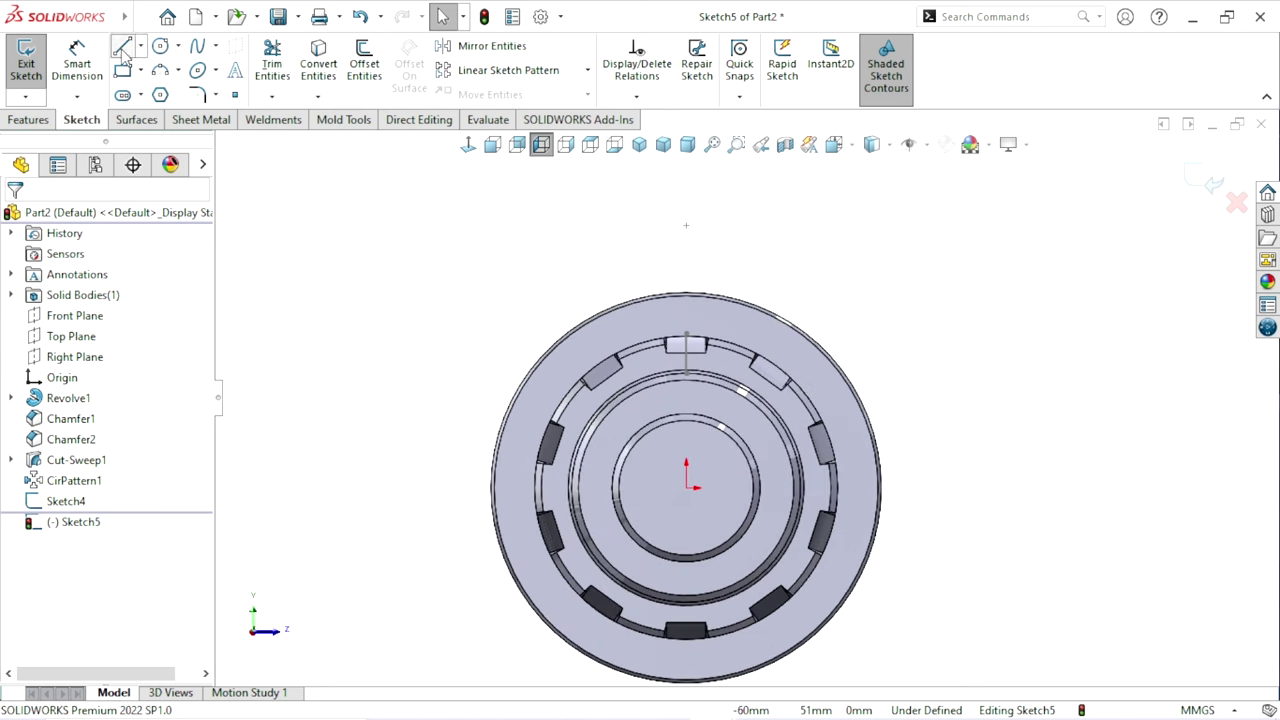
click(124, 55)
click(620, 218)
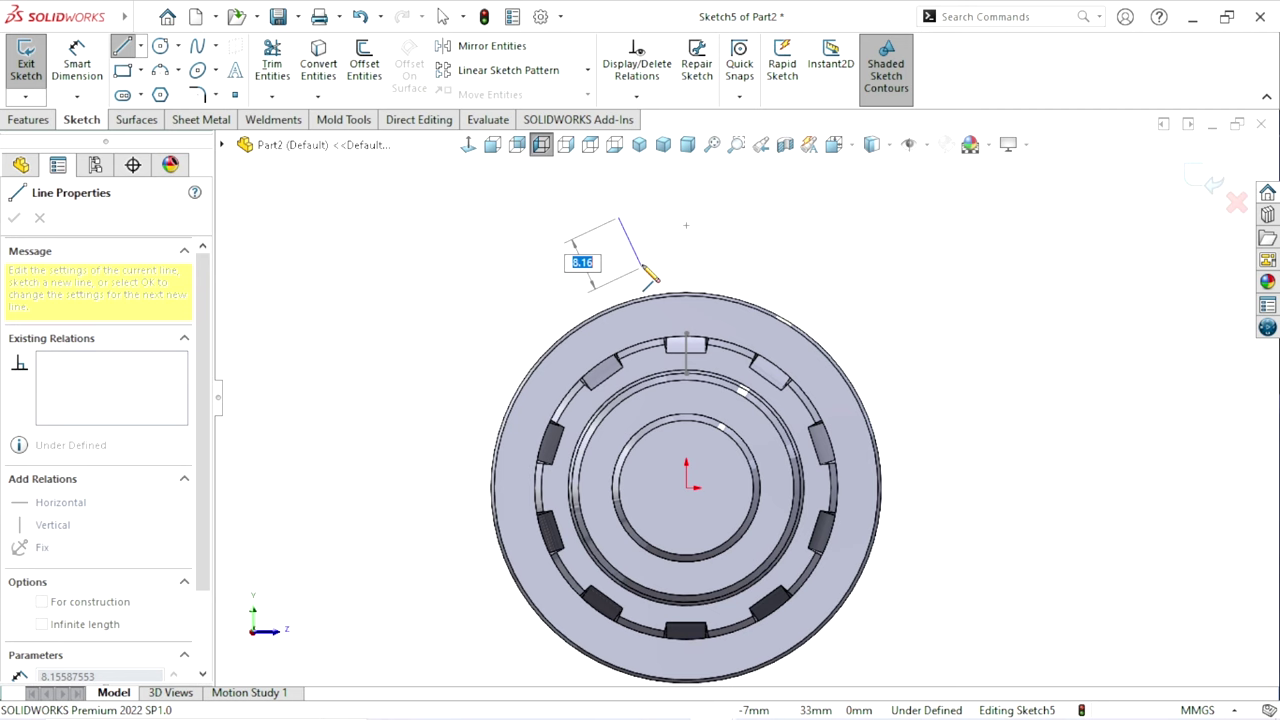
click(642, 262)
click(712, 262)
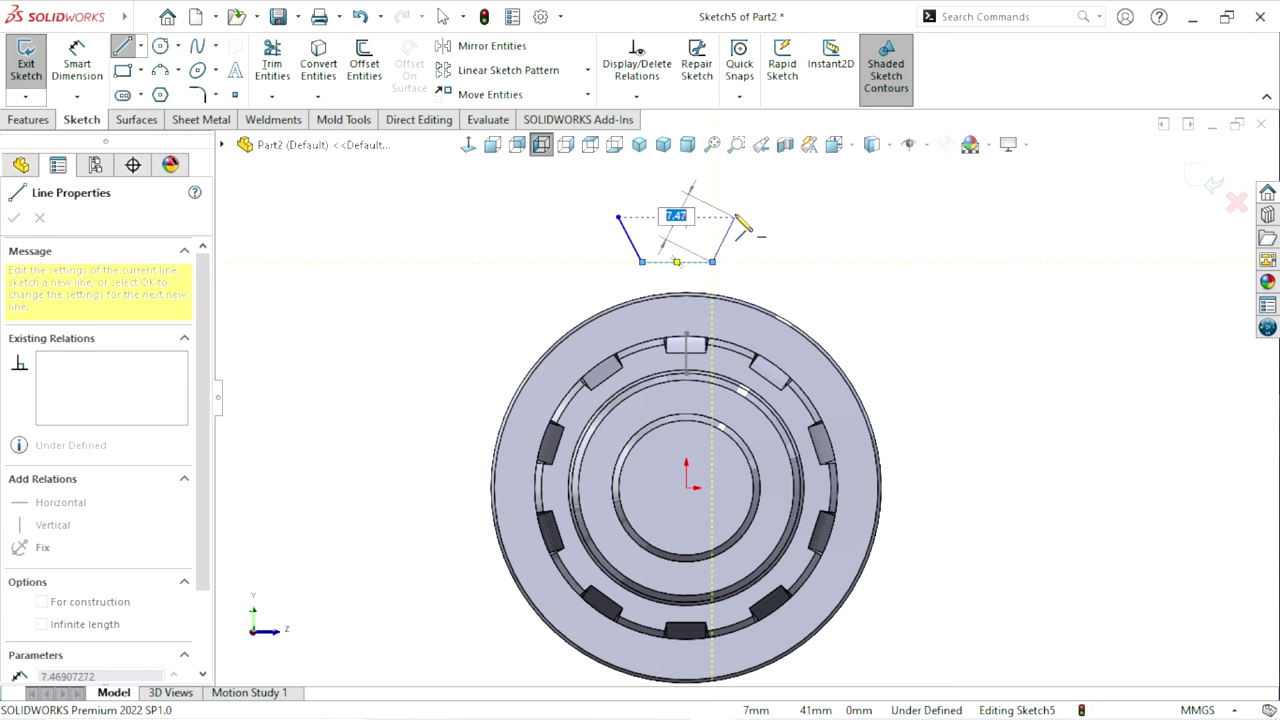
click(735, 217)
click(619, 217)
right_click(830, 228)
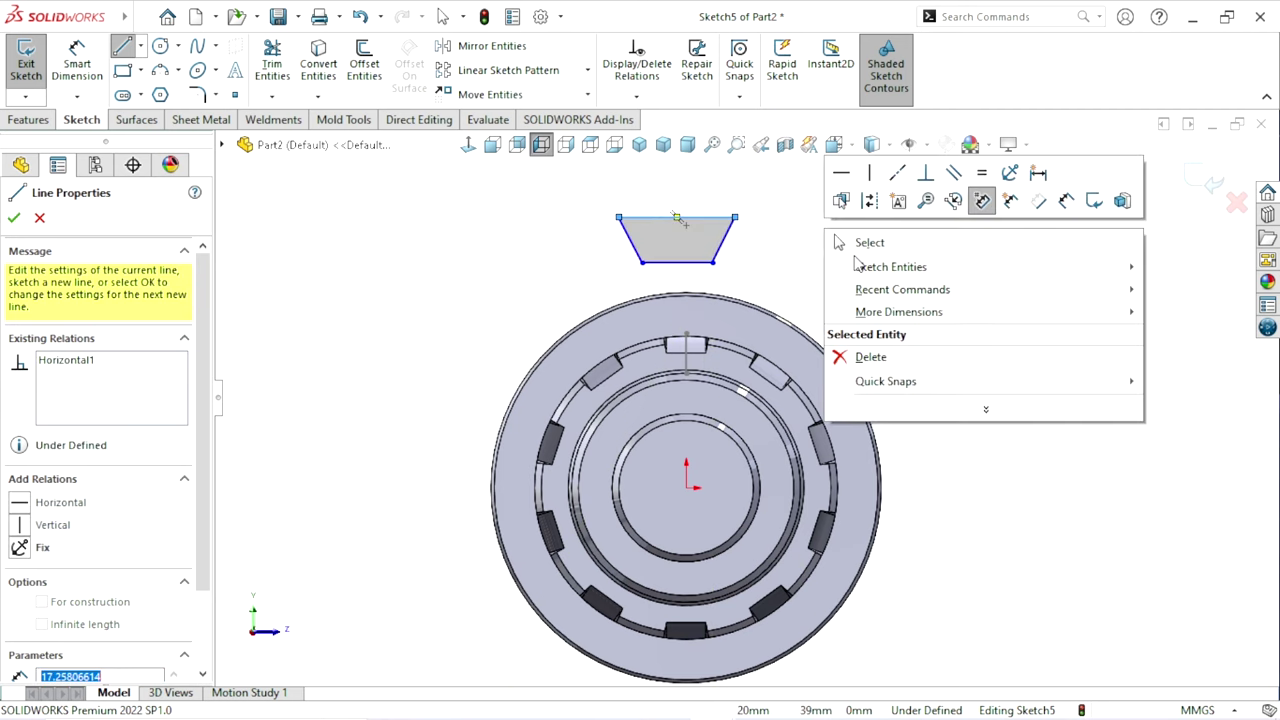
click(860, 243)
scroll(674, 251, down, 1)
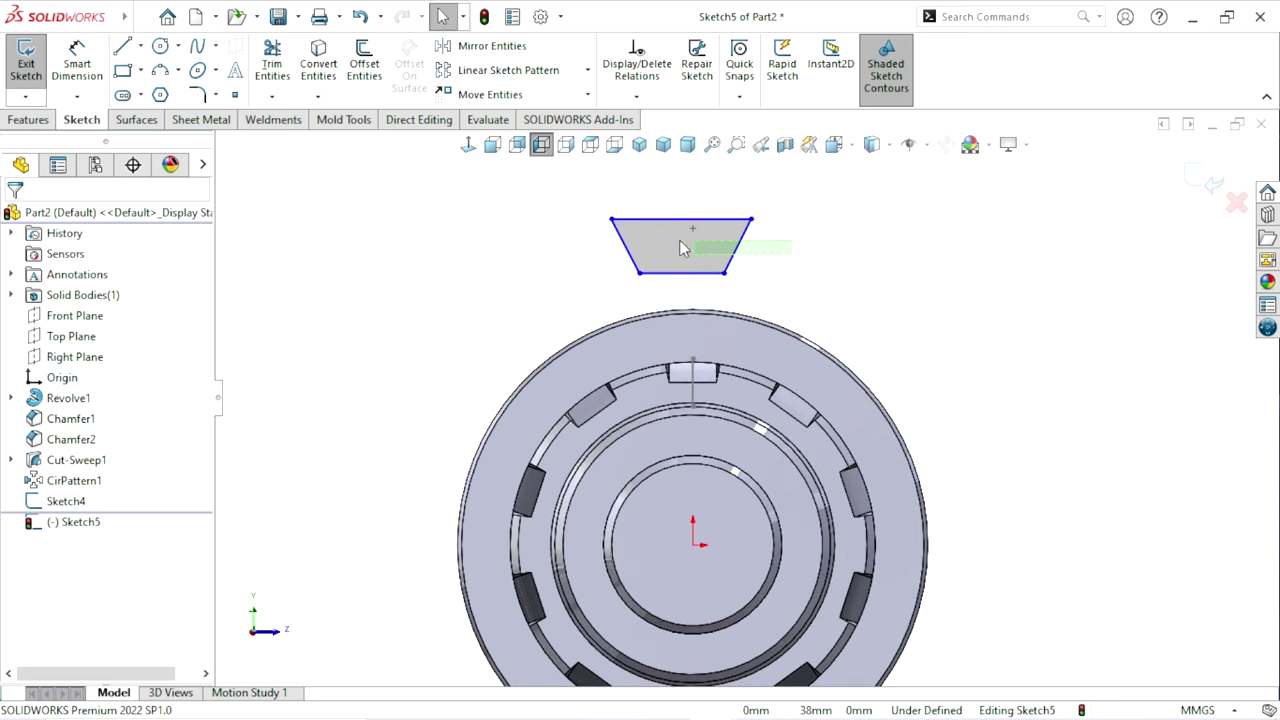
drag(597, 245, 595, 246)
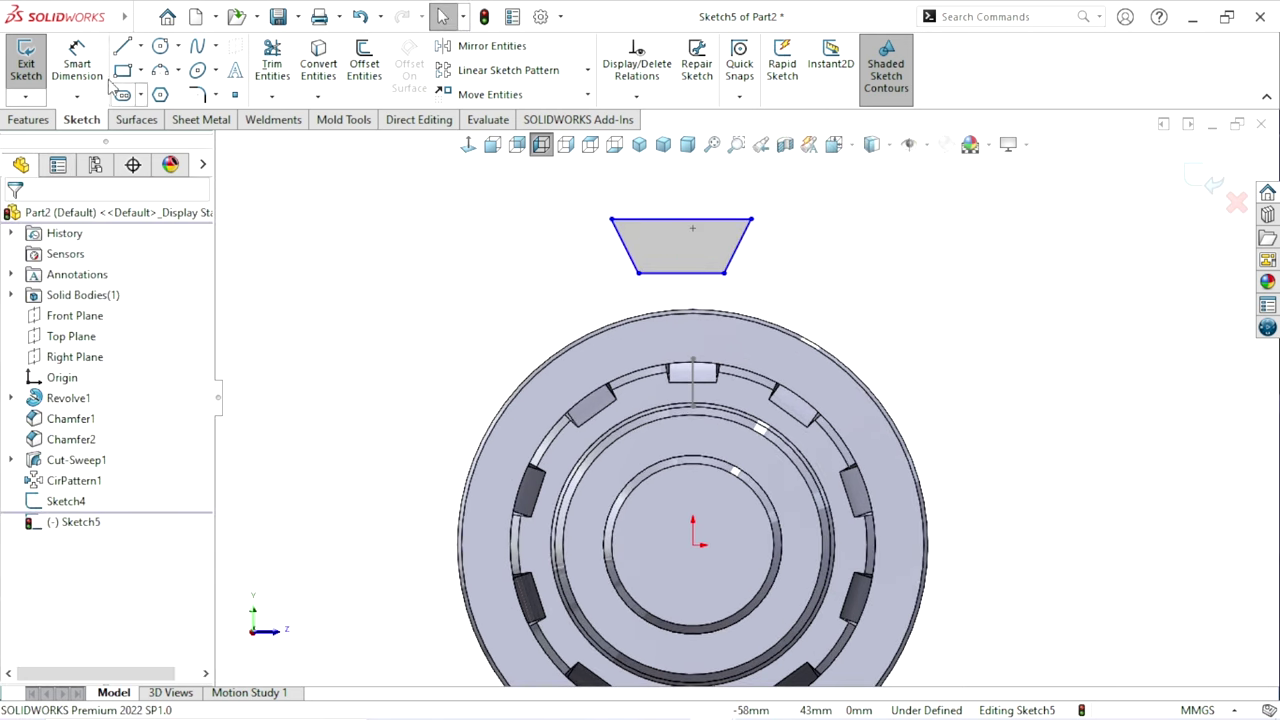
- Dimension the angle between the two slanted sides as 30°
click(77, 62)
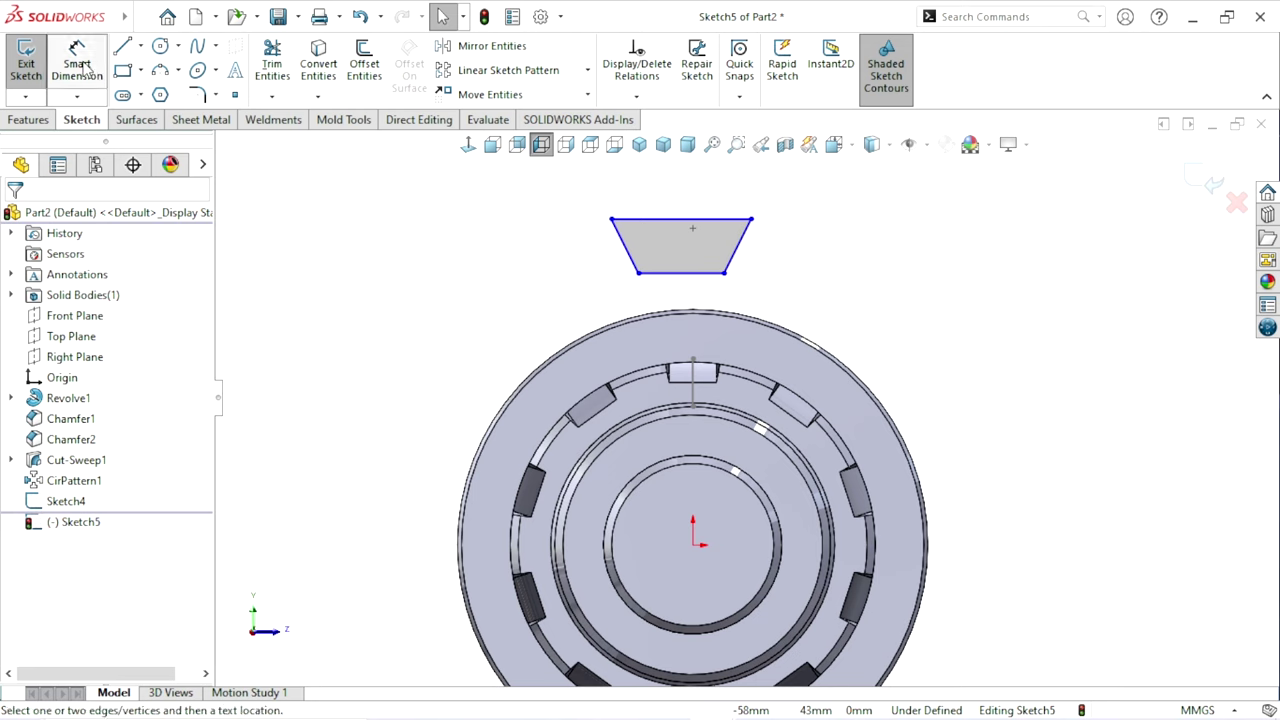
click(632, 265)
click(737, 251)
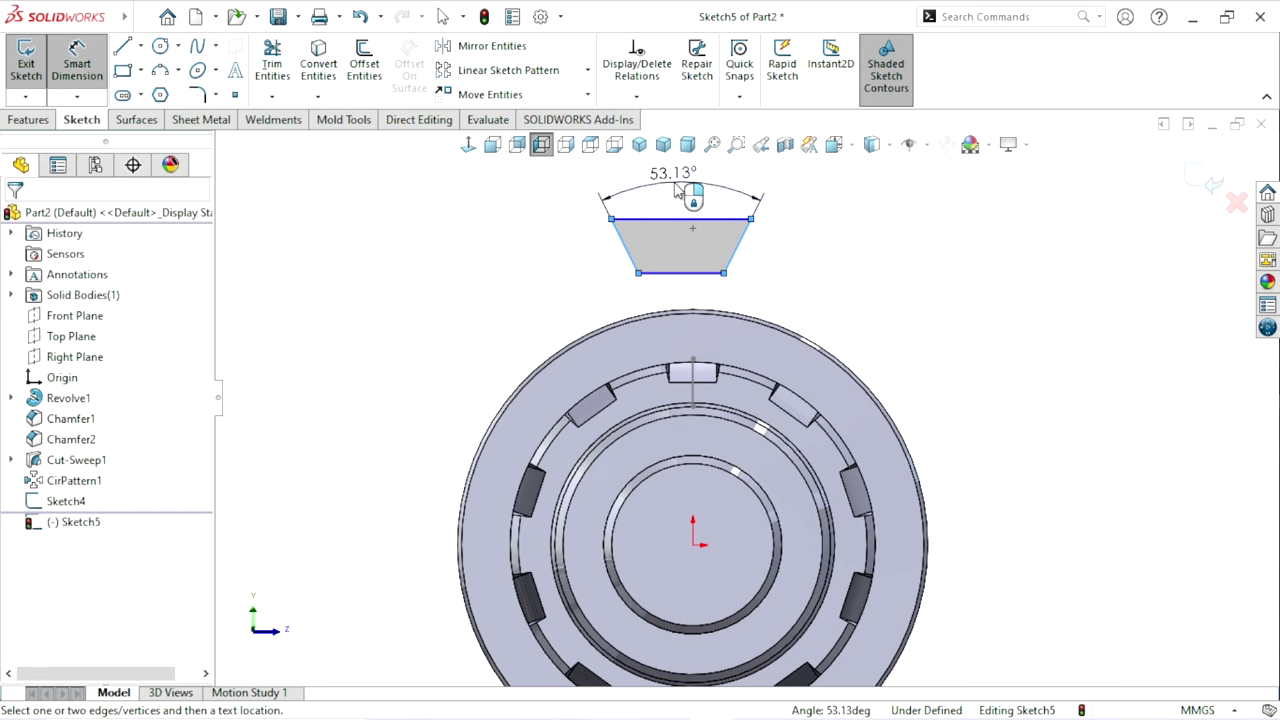
click(676, 190)
text(30)
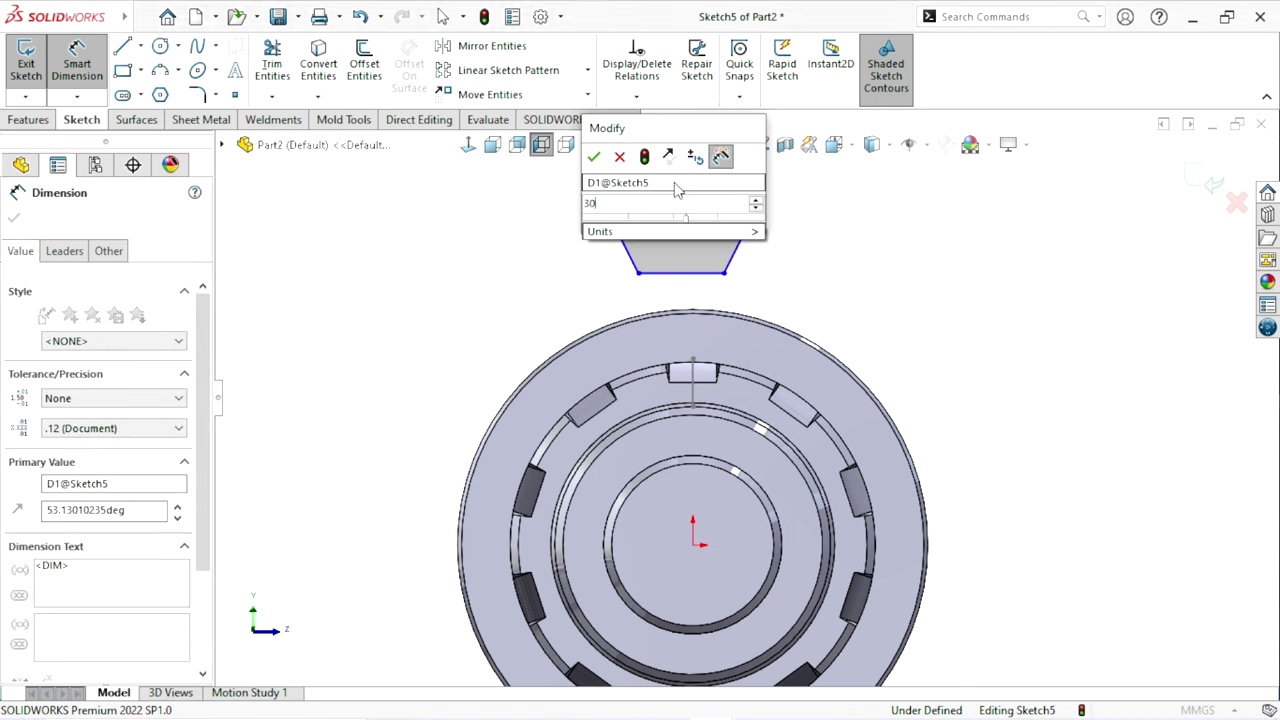
key(Return)
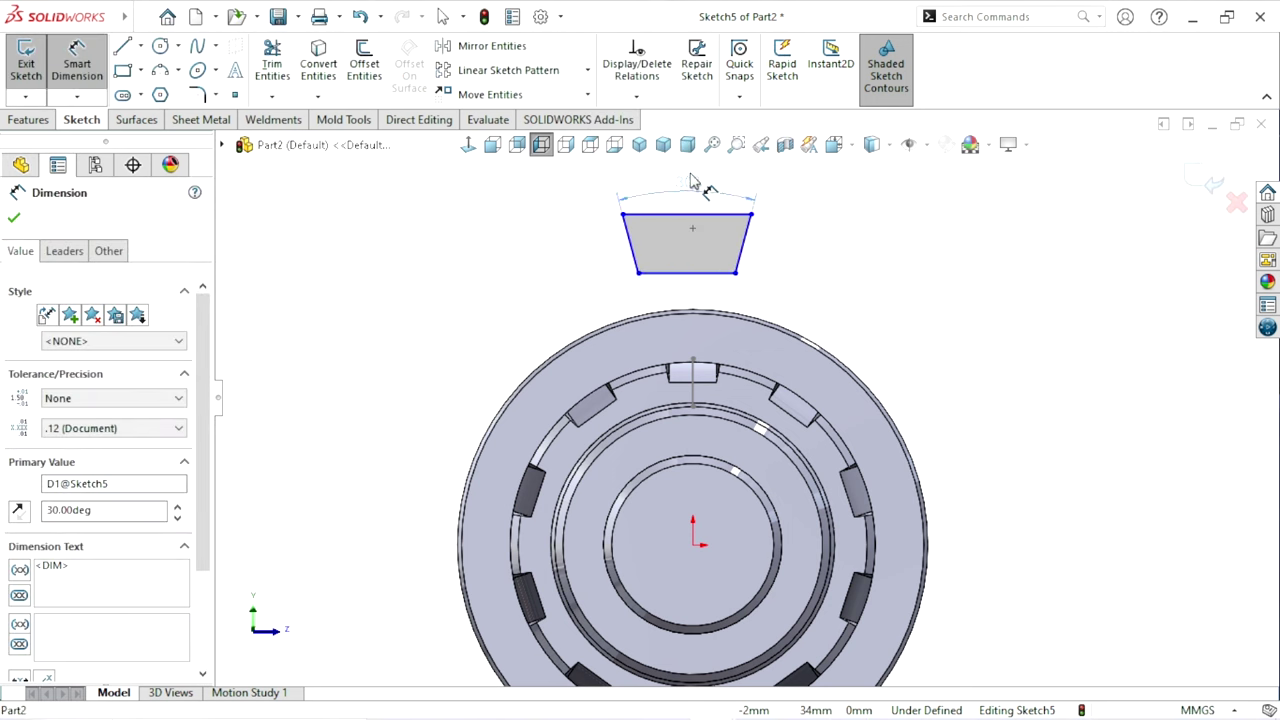
click(787, 225)
scroll(737, 286, down, 1)
scroll(745, 255, down, 1)
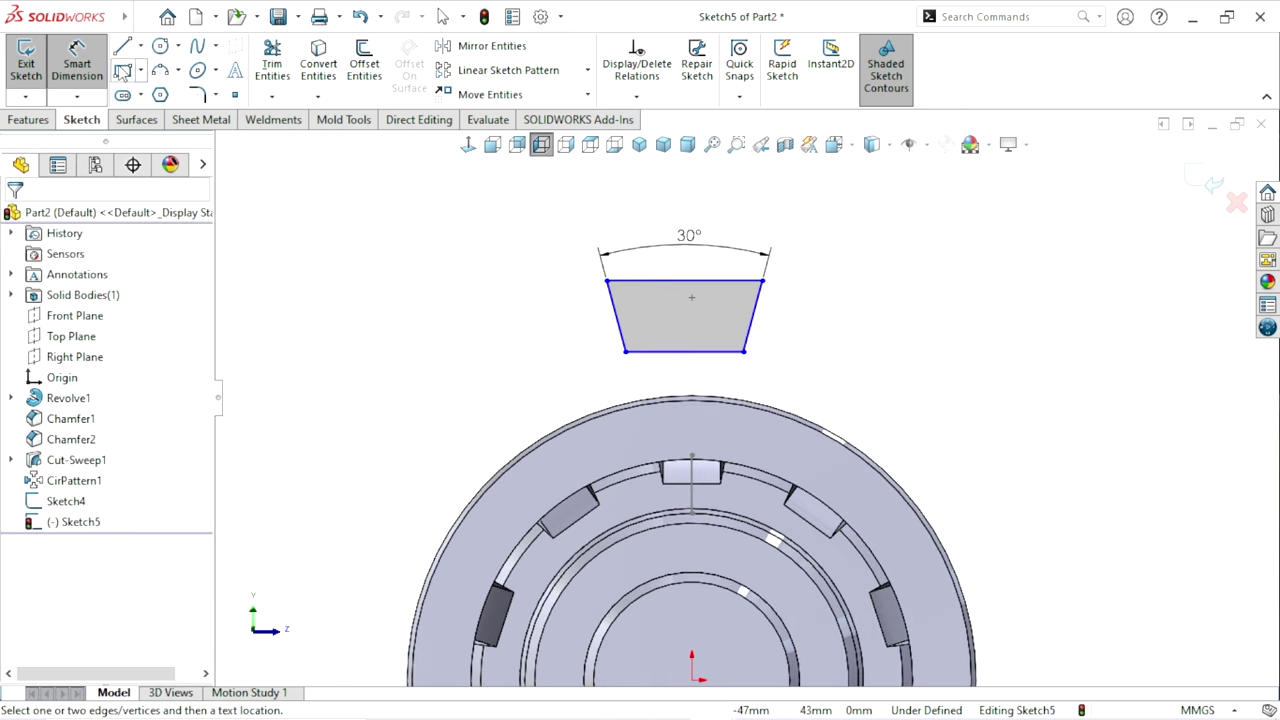
- Add a construction centerline across the slanted sides, dimensioned 2 mm above the bottom side
click(141, 46)
click(165, 92)
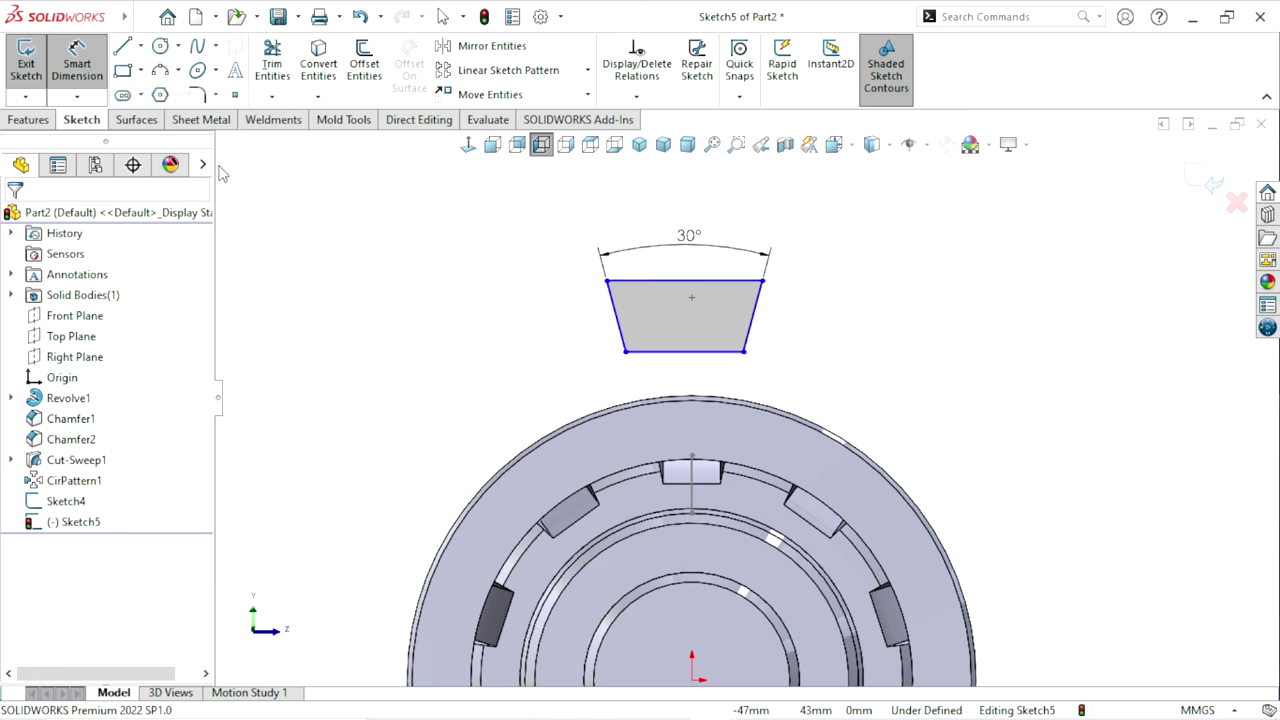
click(616, 316)
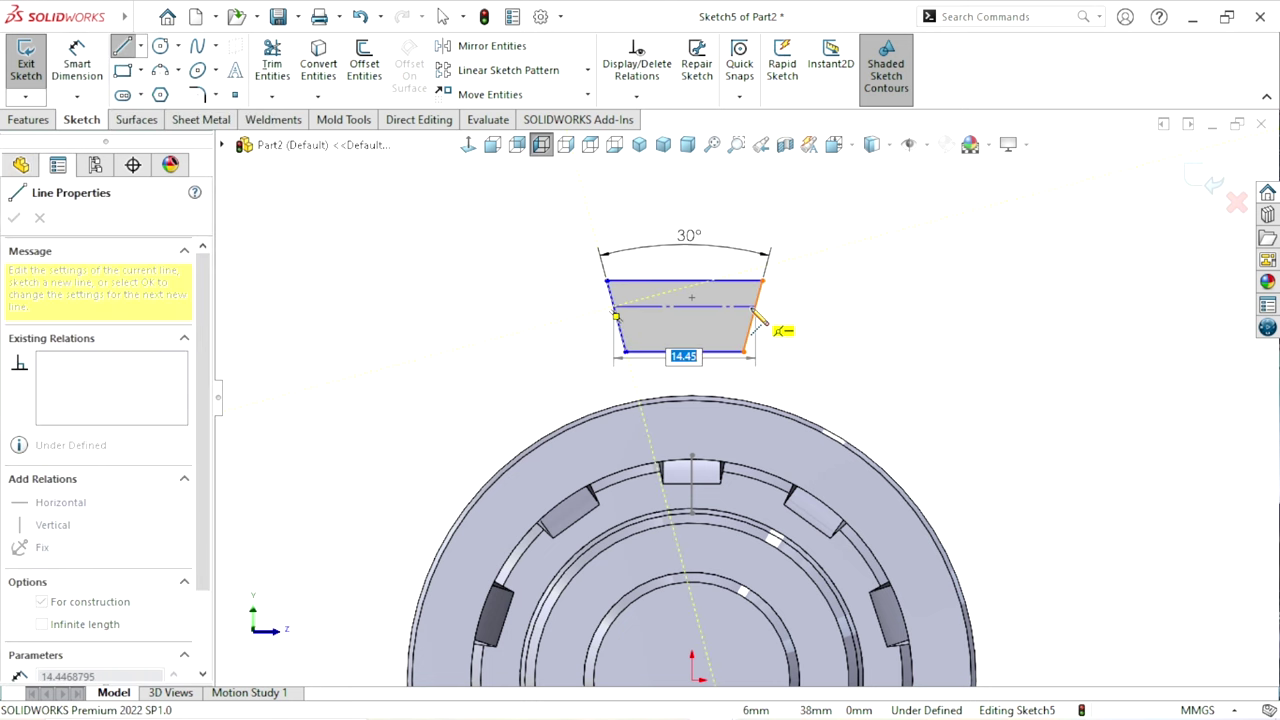
click(755, 308)
right_click(812, 222)
click(851, 294)
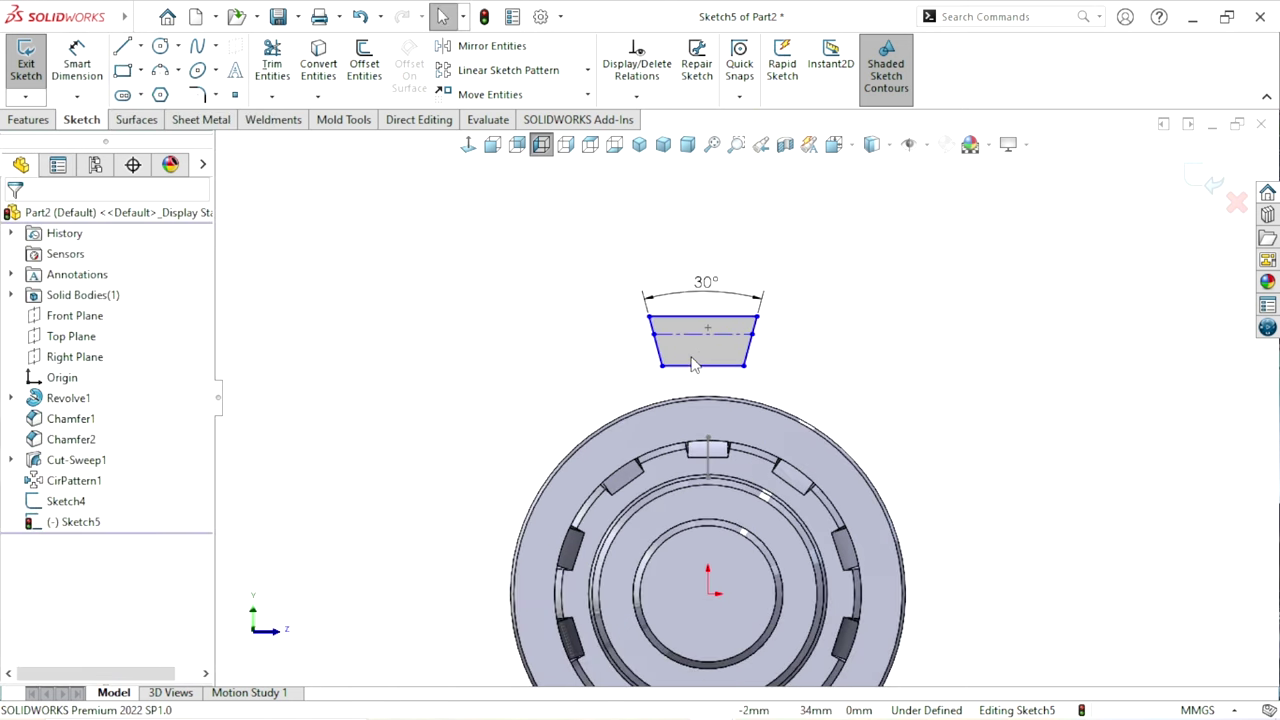
click(87, 72)
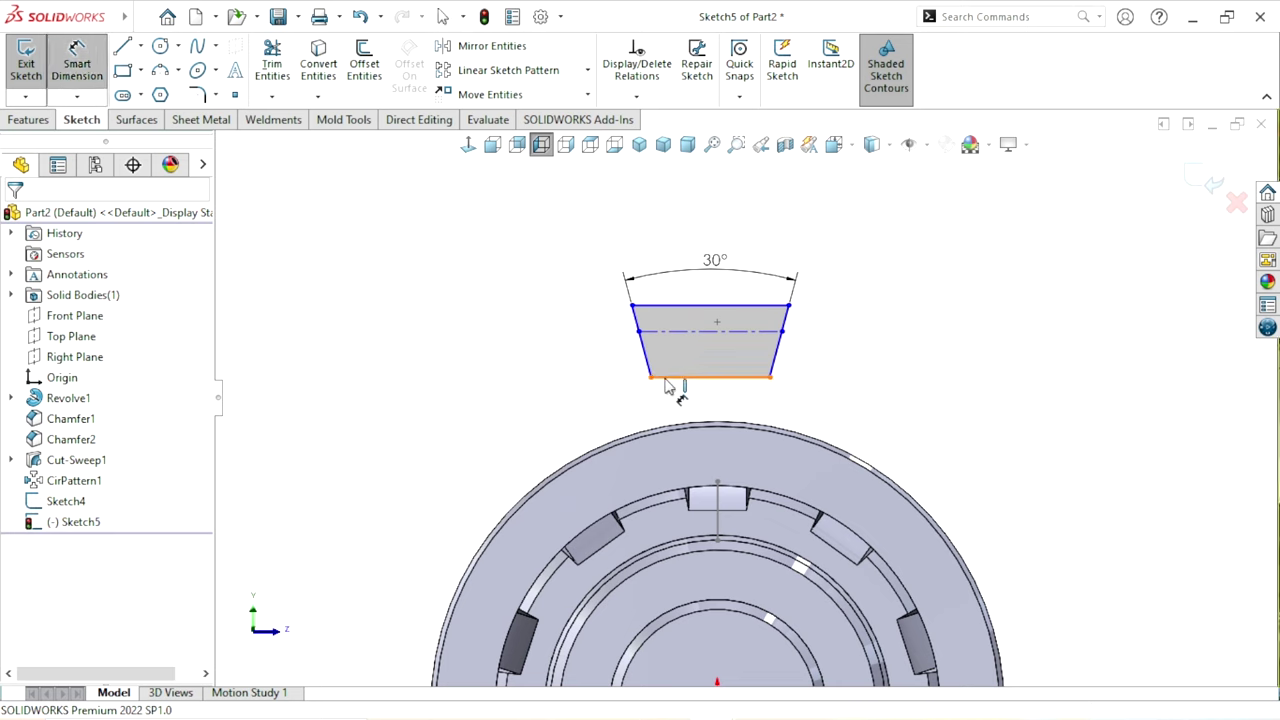
click(665, 331)
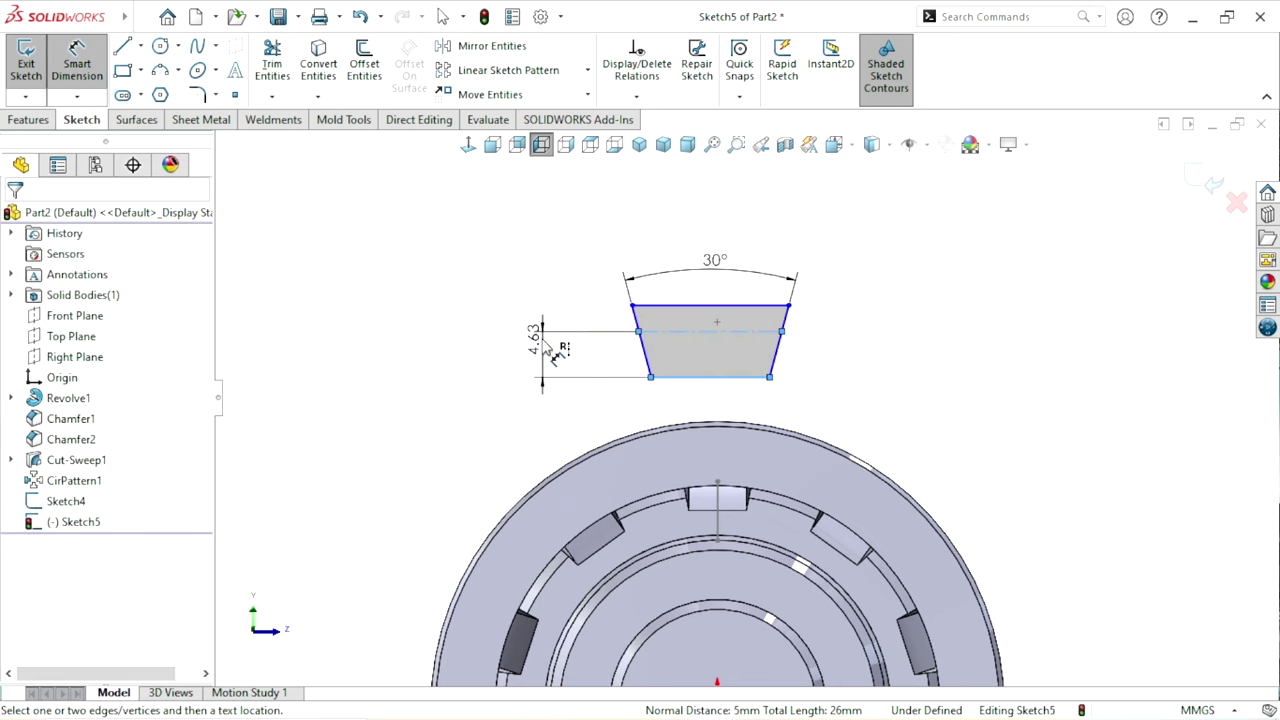
click(548, 350)
text(2)
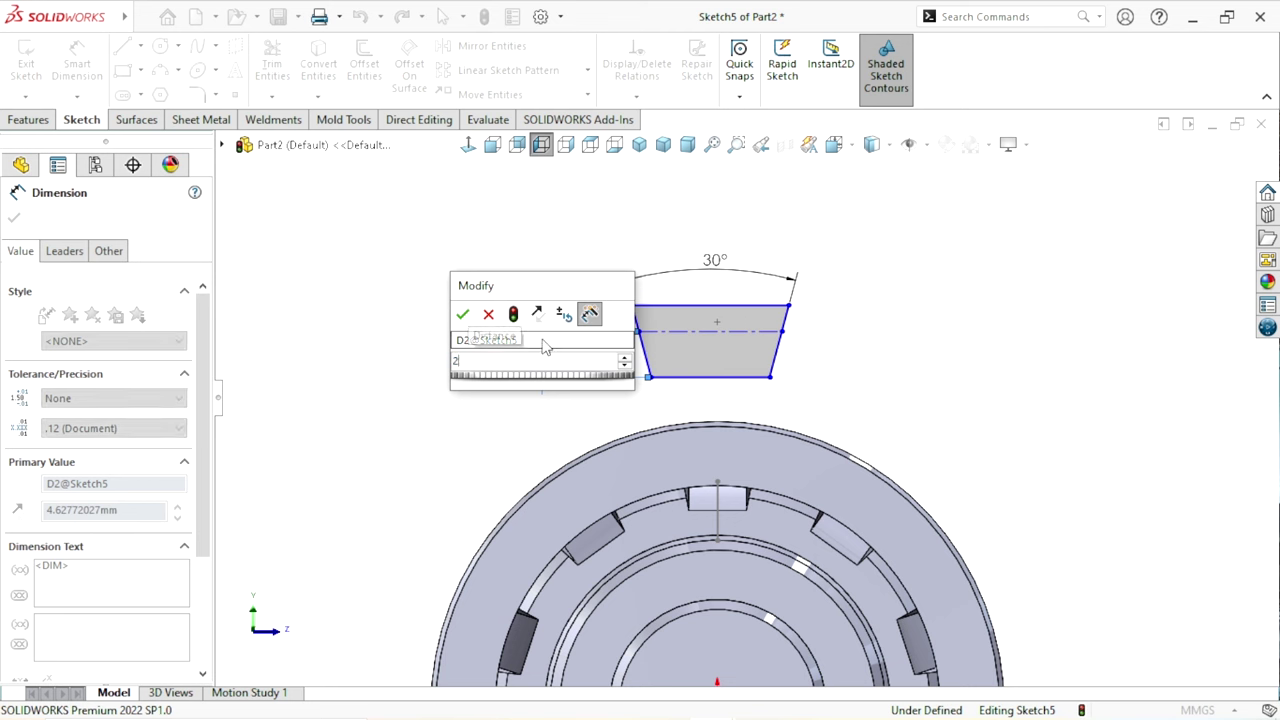
key(Return)
text(2)
key(Return)
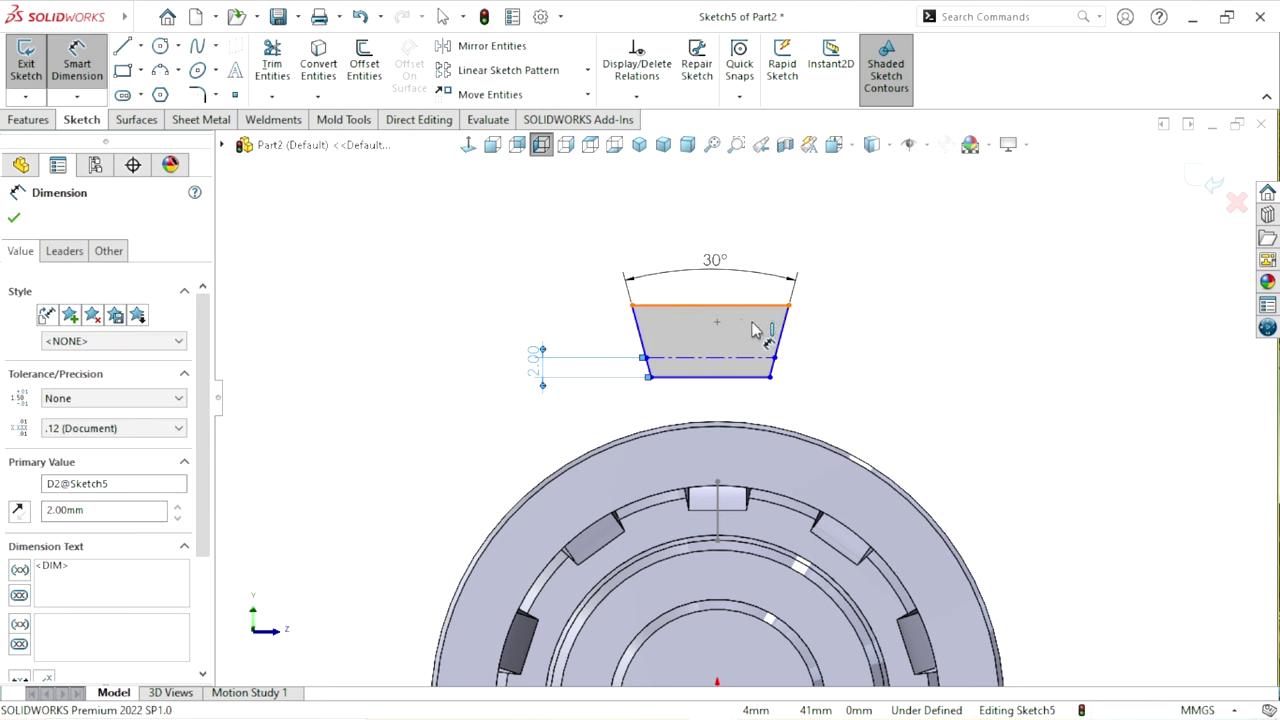
- Set the trapezoid's overall height dimension to 2.5 mm
click(742, 377)
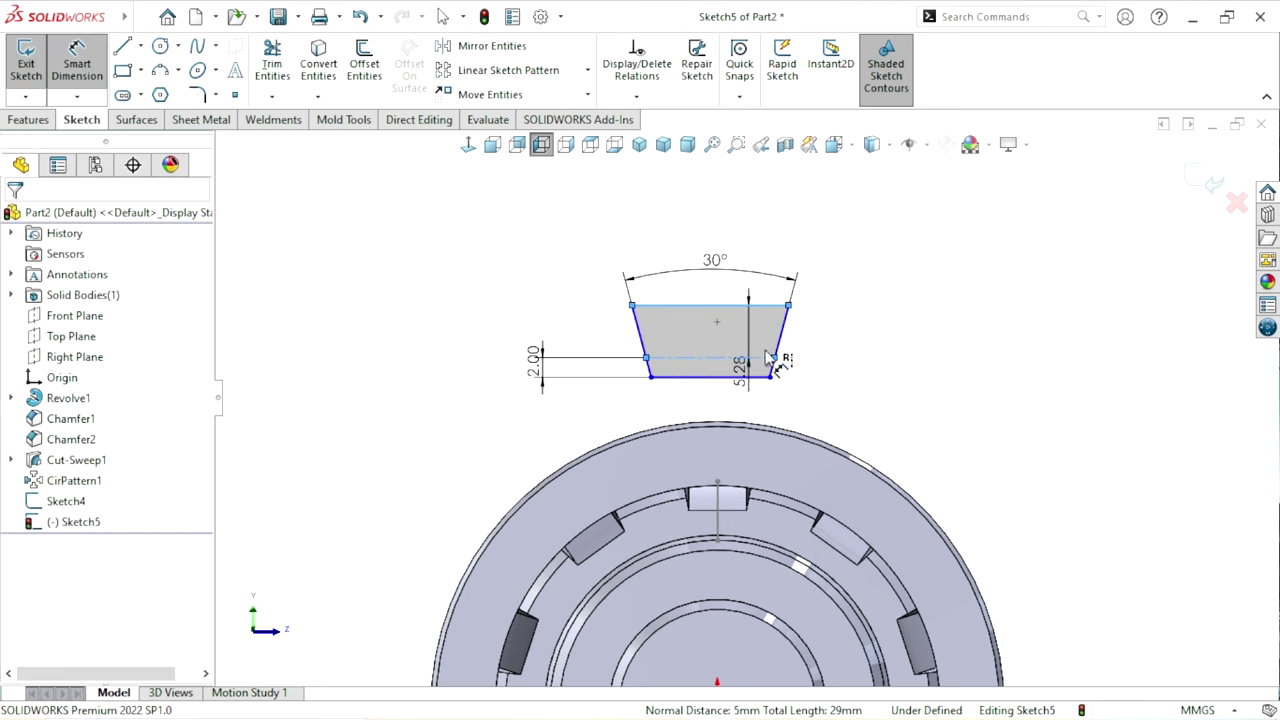
click(769, 357)
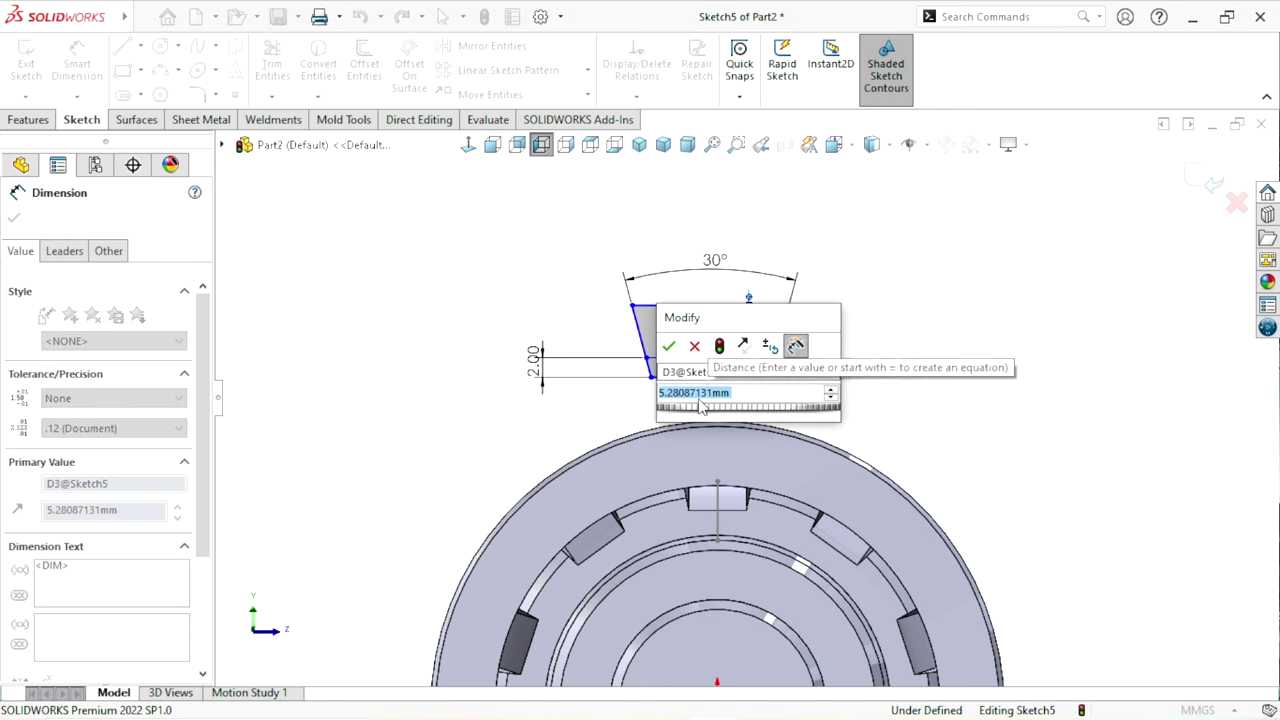
text(2.5)
key(Return)
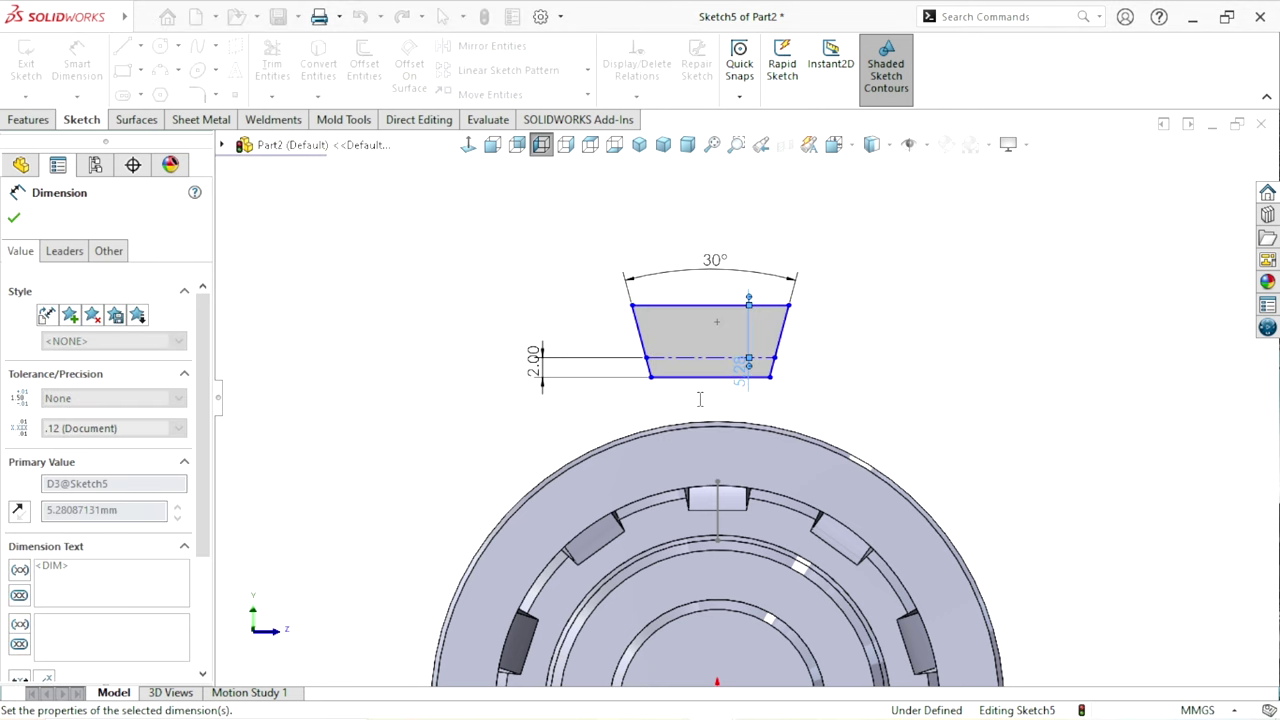
click(739, 366)
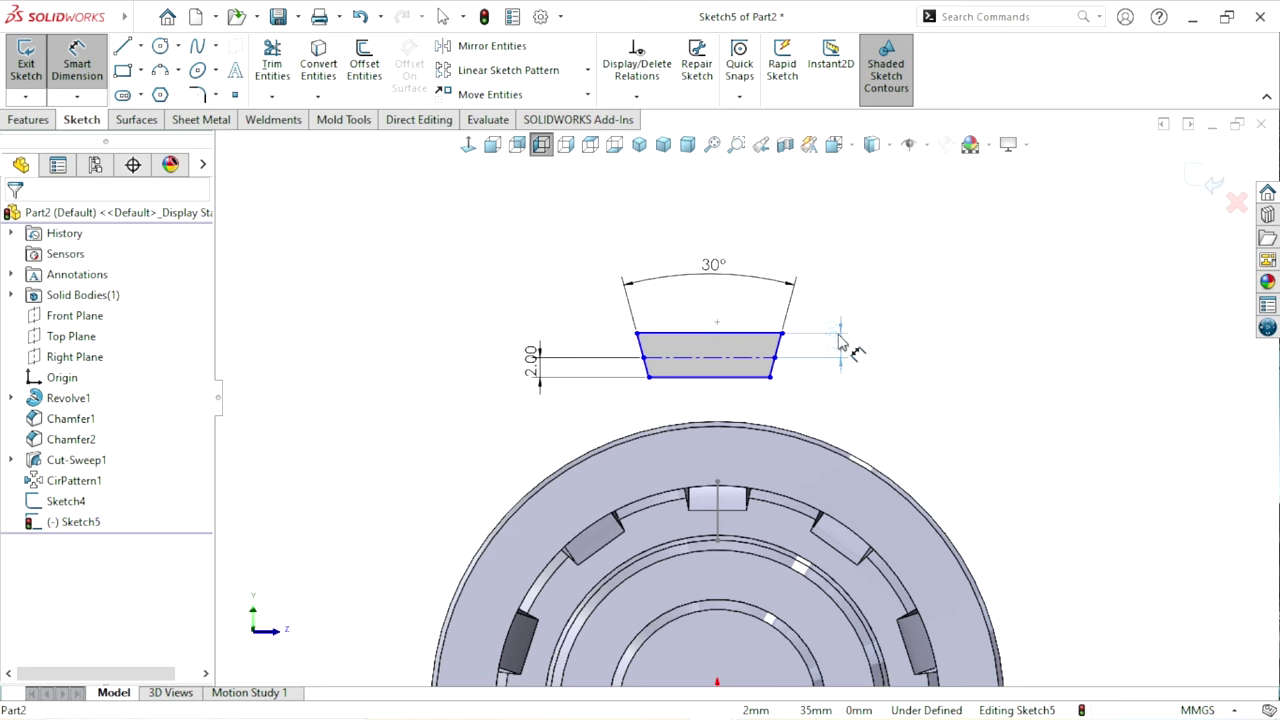
key(Escape)
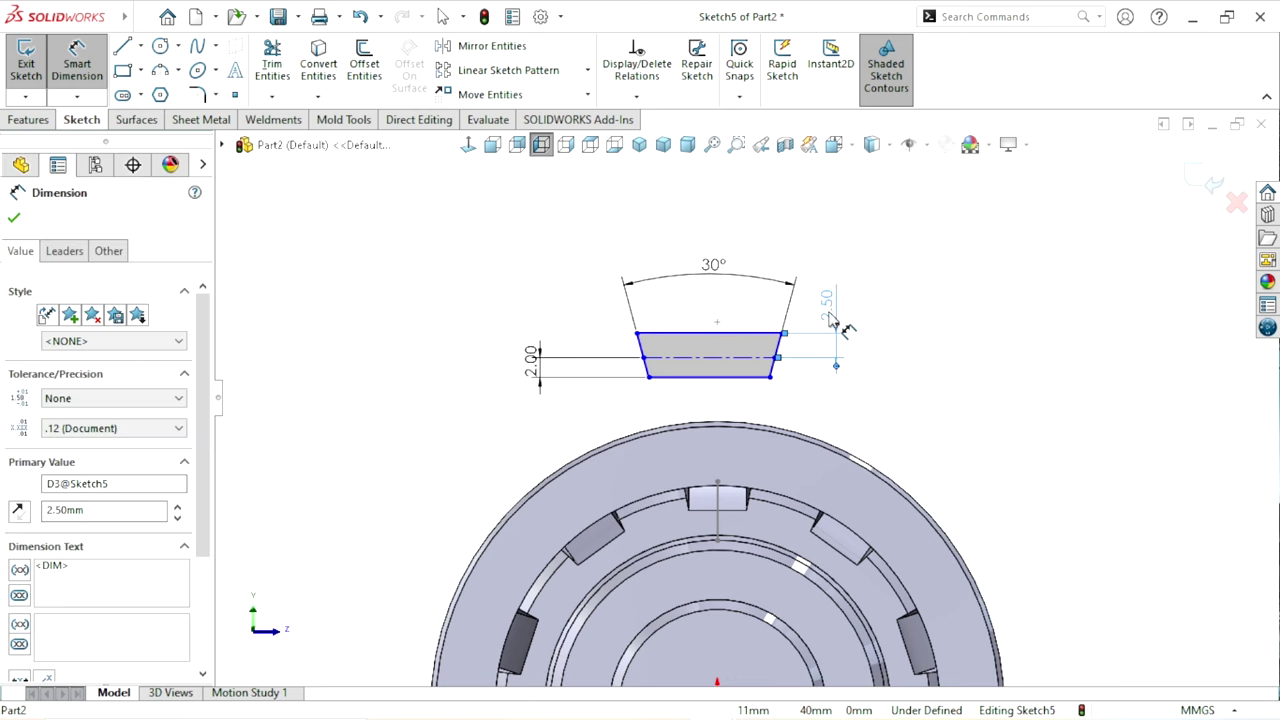
click(705, 335)
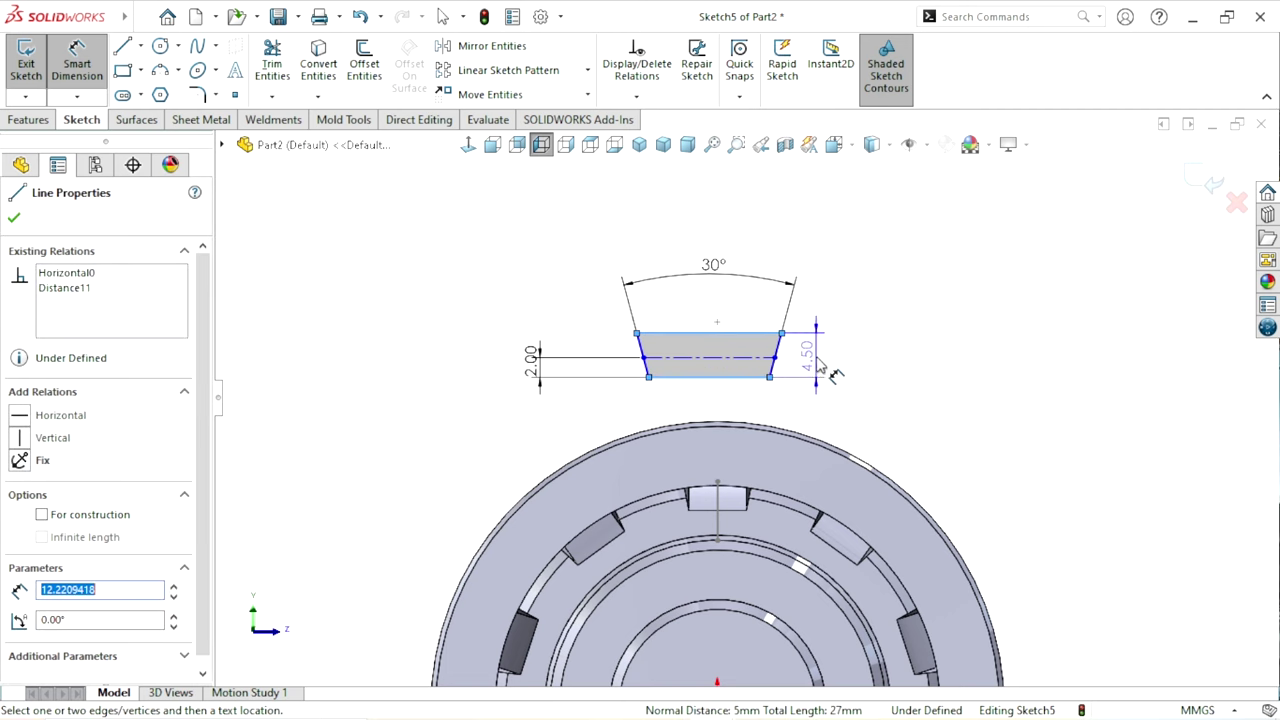
click(820, 367)
text(2.5)
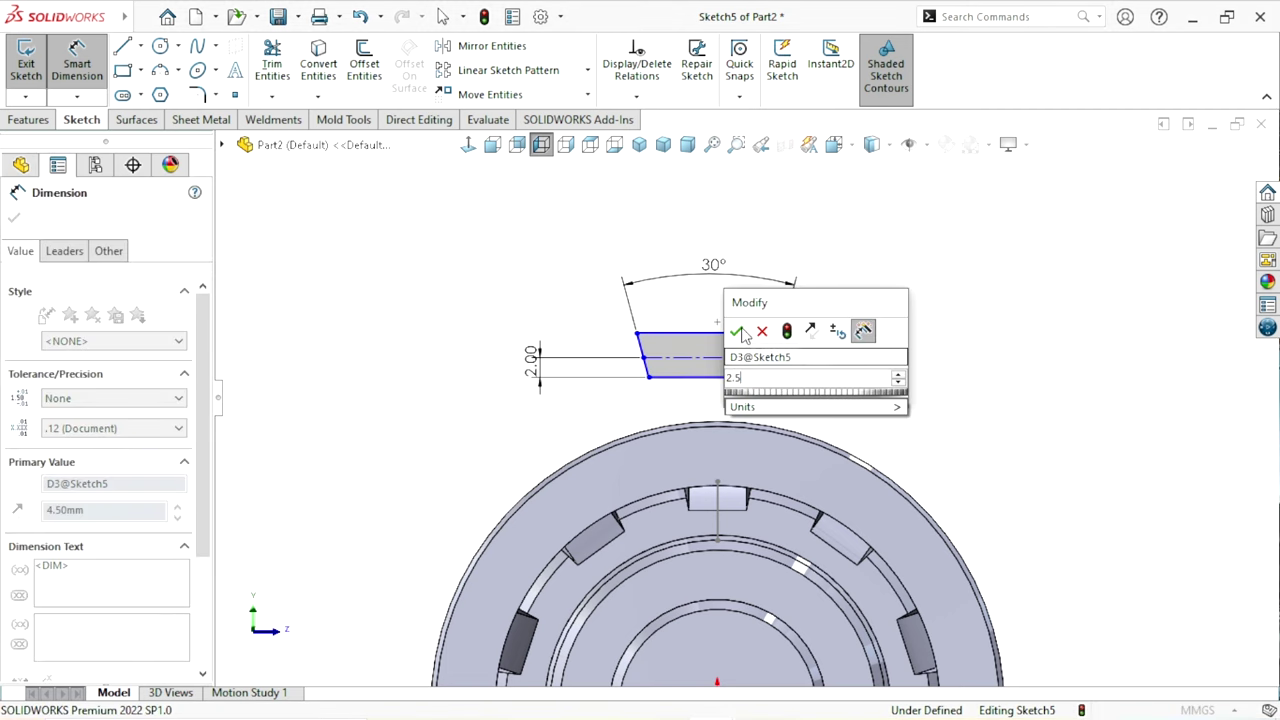
key(Return)
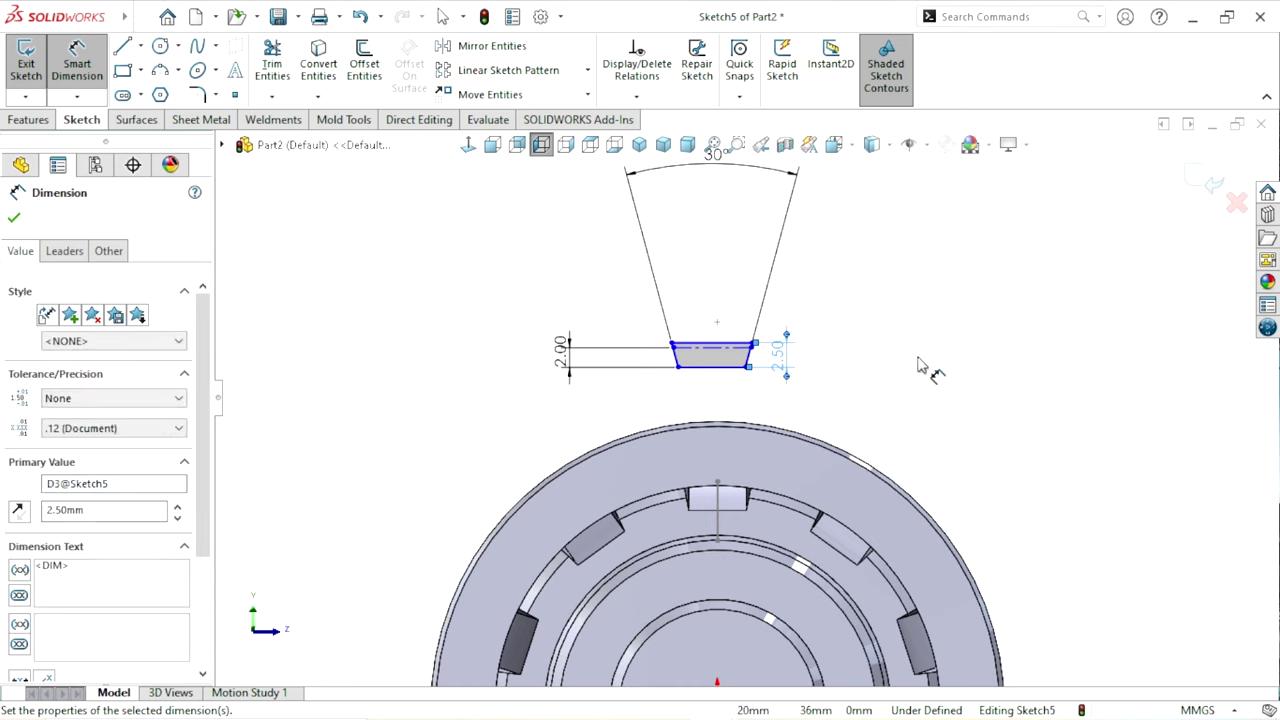
- Dimension the trapezoid's top edge width to 5.00 mm
click(716, 346)
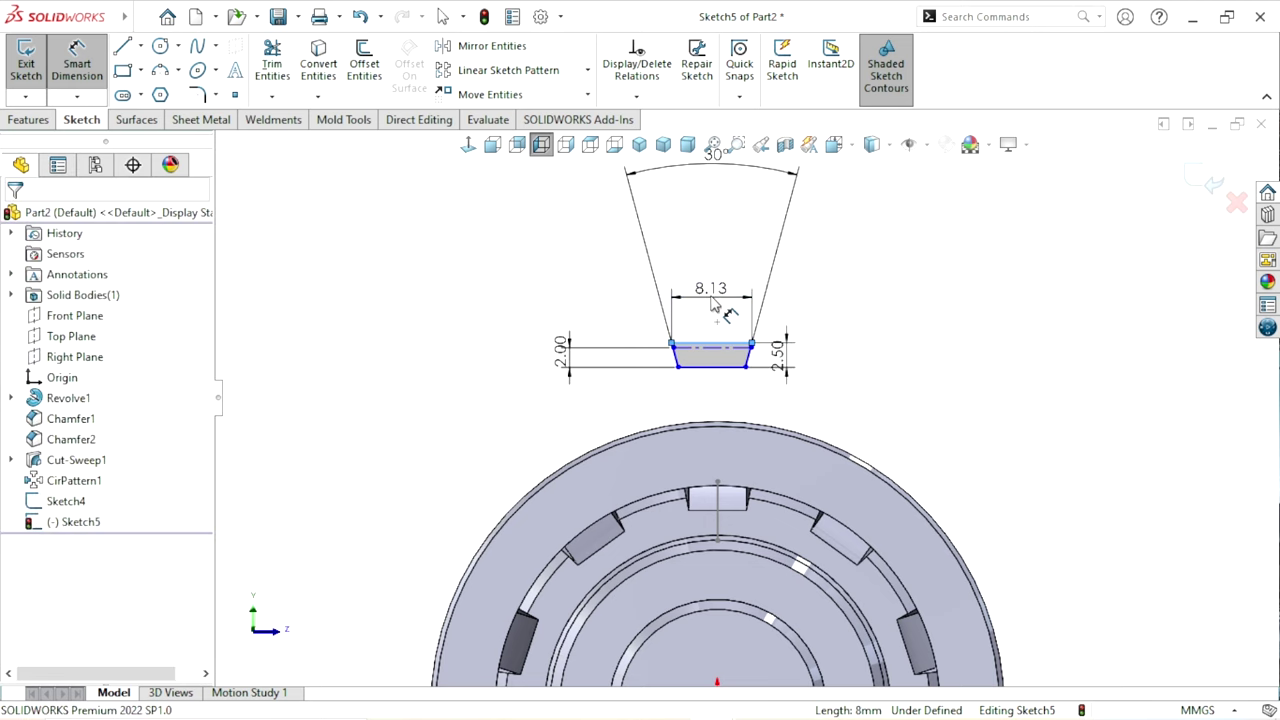
click(716, 306)
text(5)
key(Return)
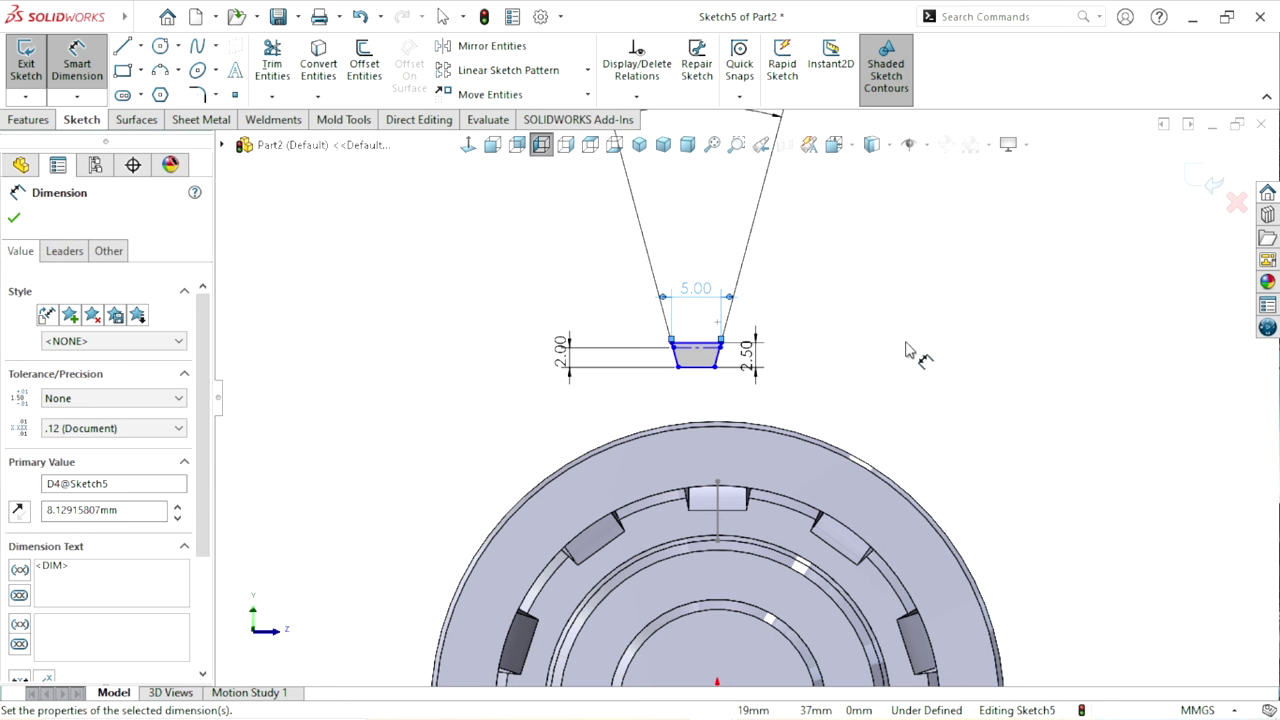
click(907, 350)
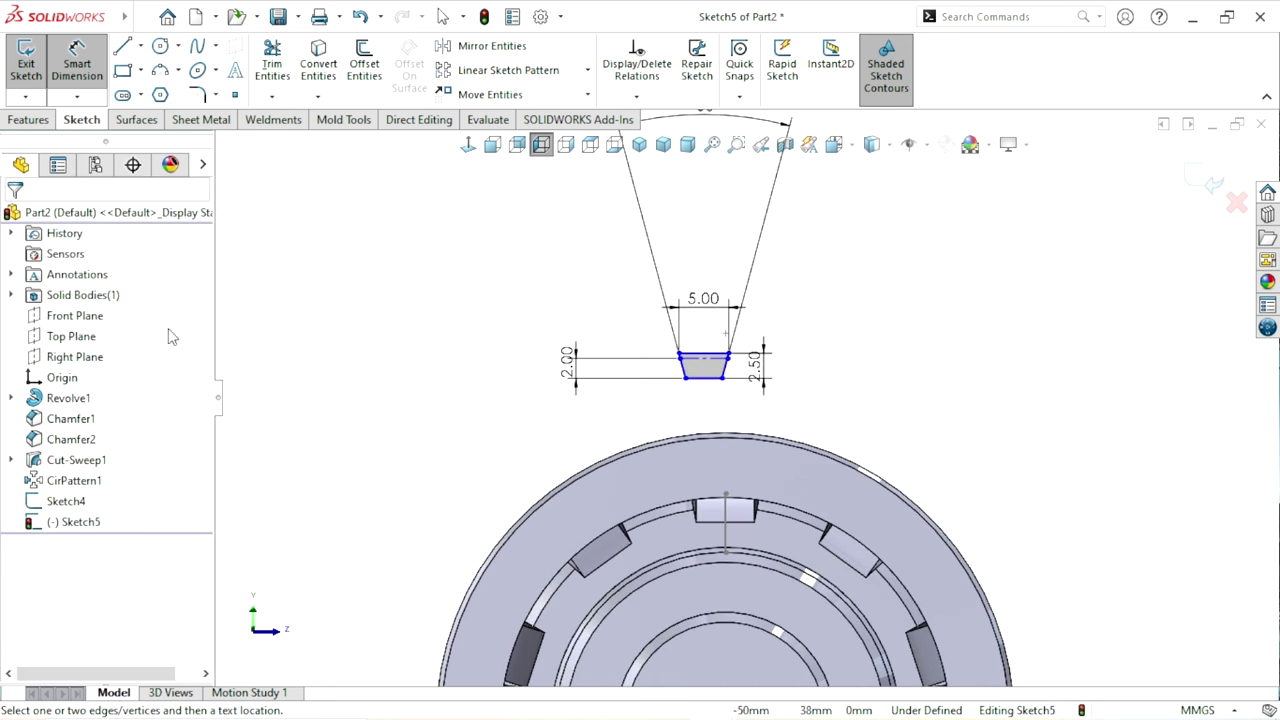
- Make the trapezoid's top line tangent to the shaft's circular ring edge
scroll(752, 490, up, 1)
scroll(808, 507, down, 2)
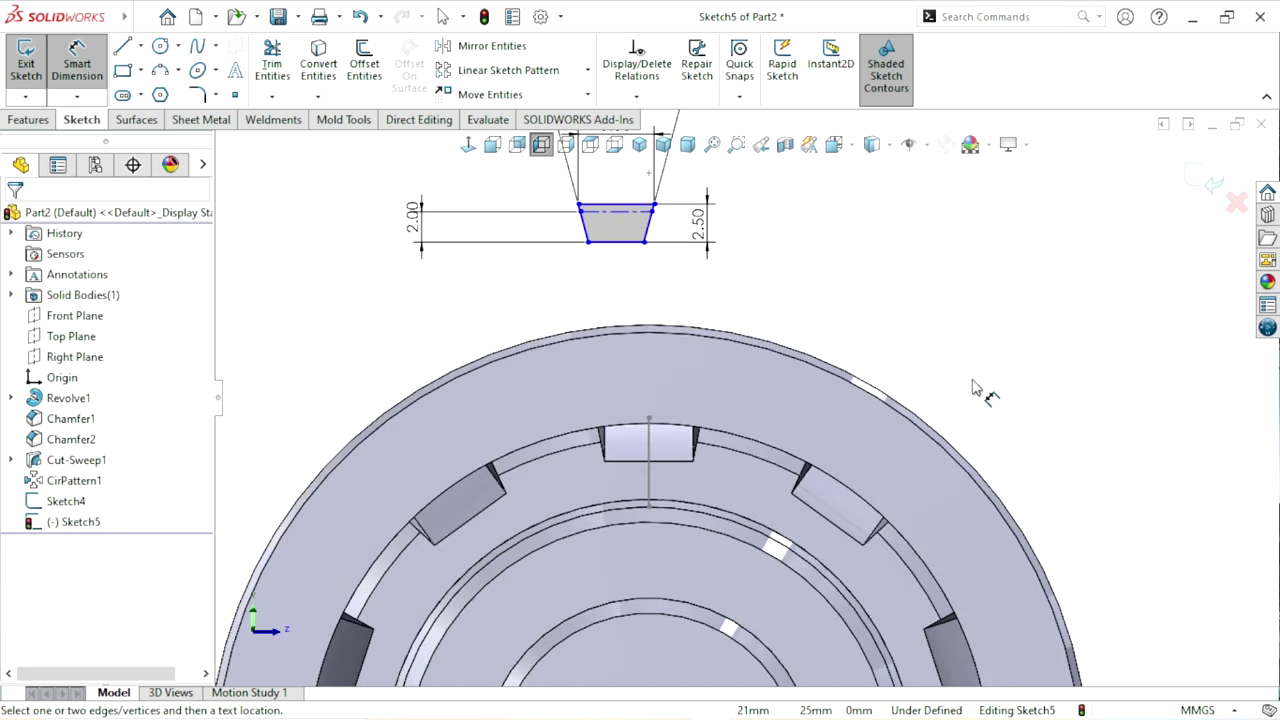
key(Escape)
scroll(690, 530, up, 1)
scroll(730, 450, down, 2)
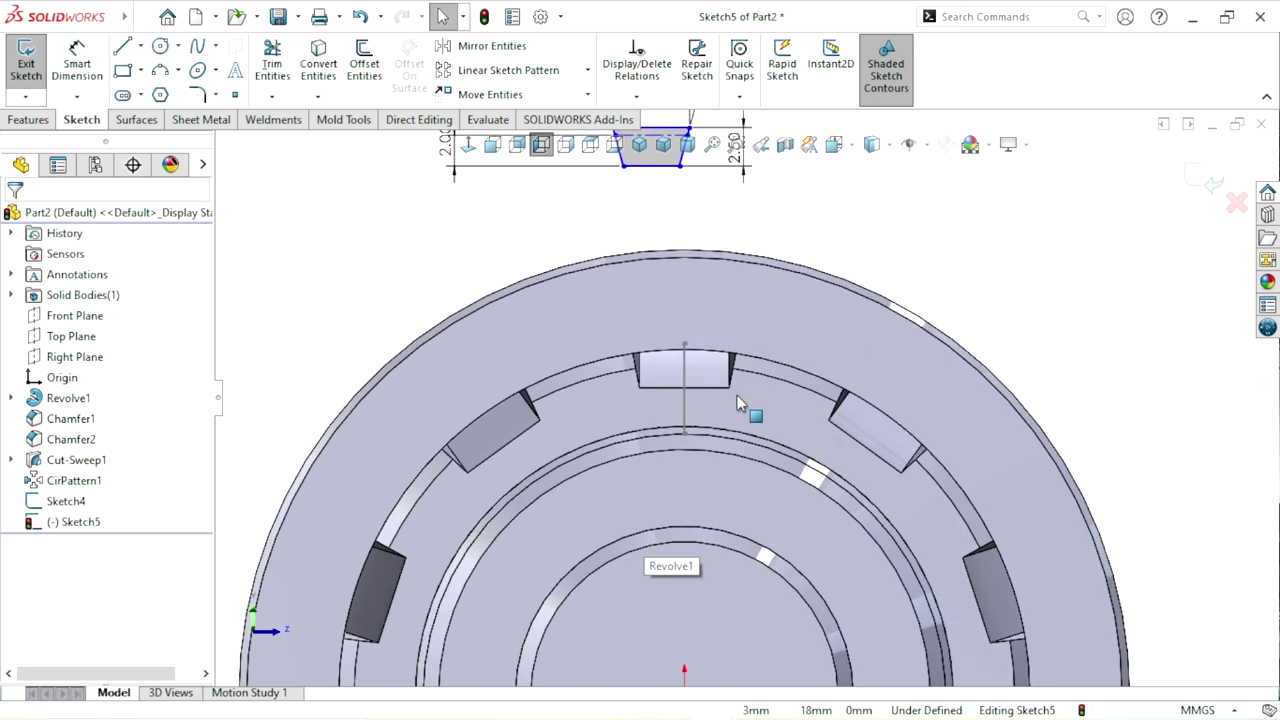
scroll(727, 310, up, 1)
scroll(727, 310, down, 1)
scroll(705, 260, down, 1)
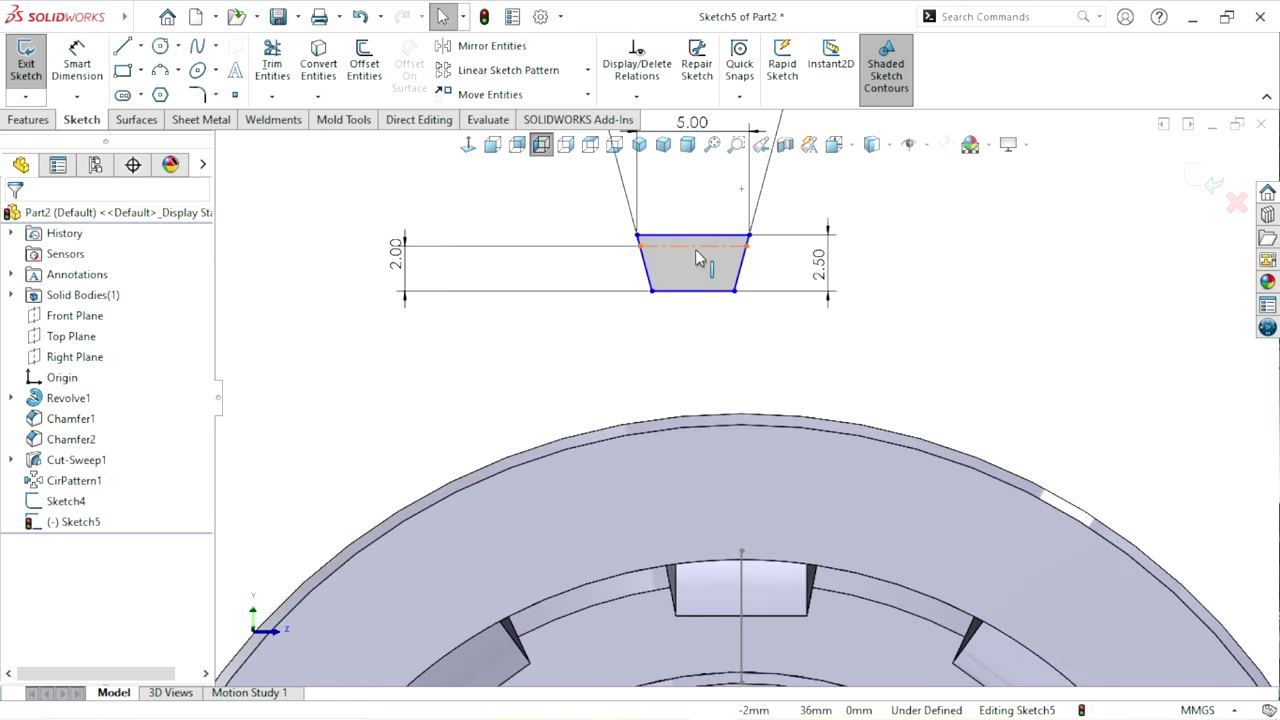
click(695, 245)
scroll(700, 300, up, 1)
scroll(739, 500, down, 2)
scroll(740, 441, down, 1)
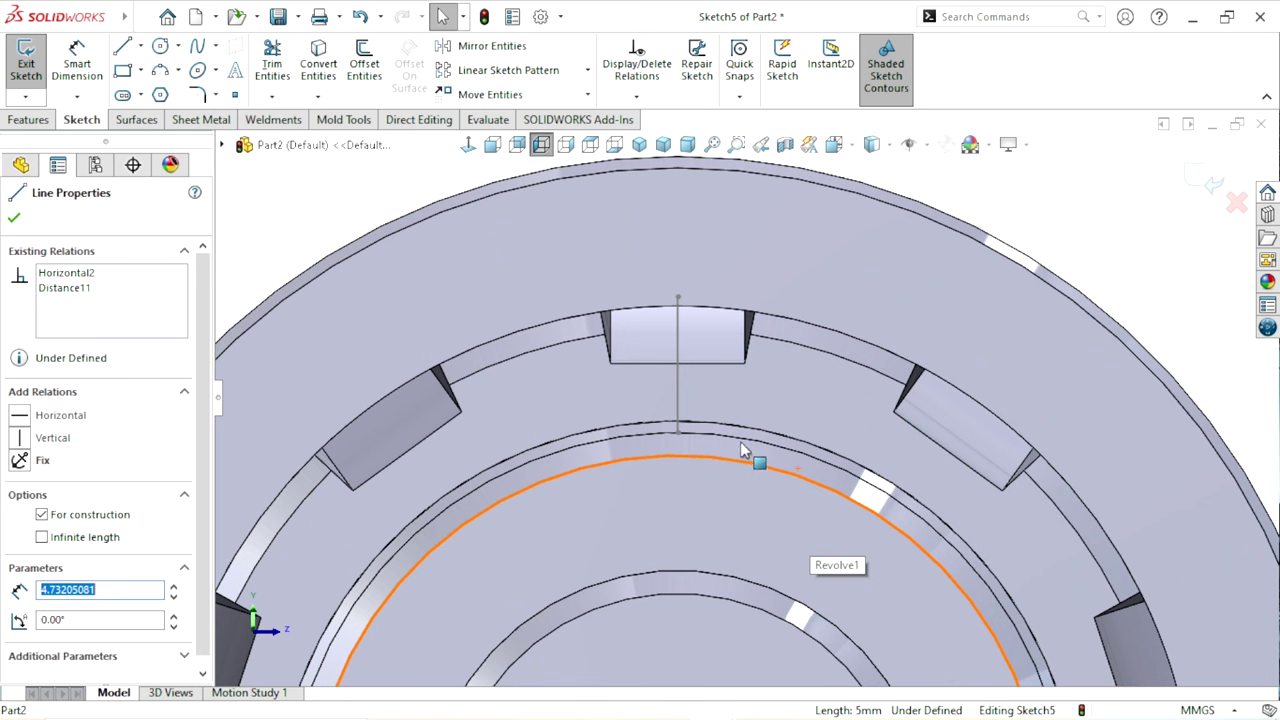
ctrl+click(706, 433)
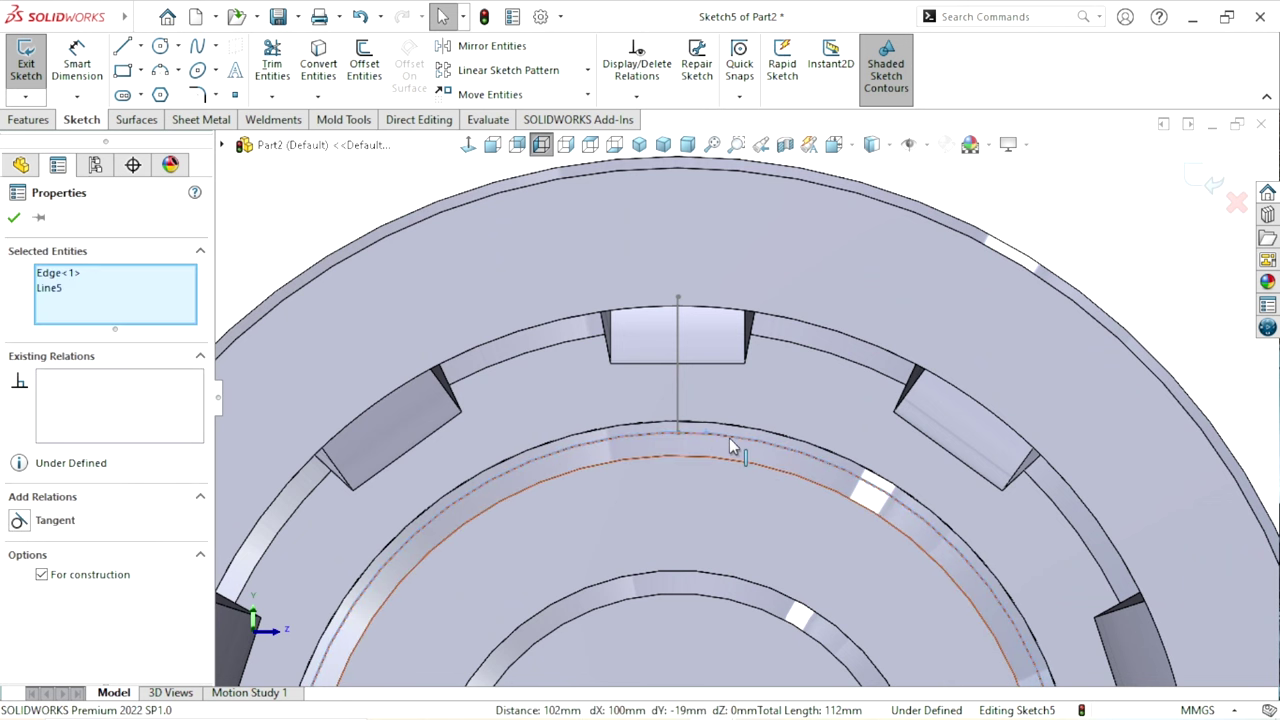
click(25, 520)
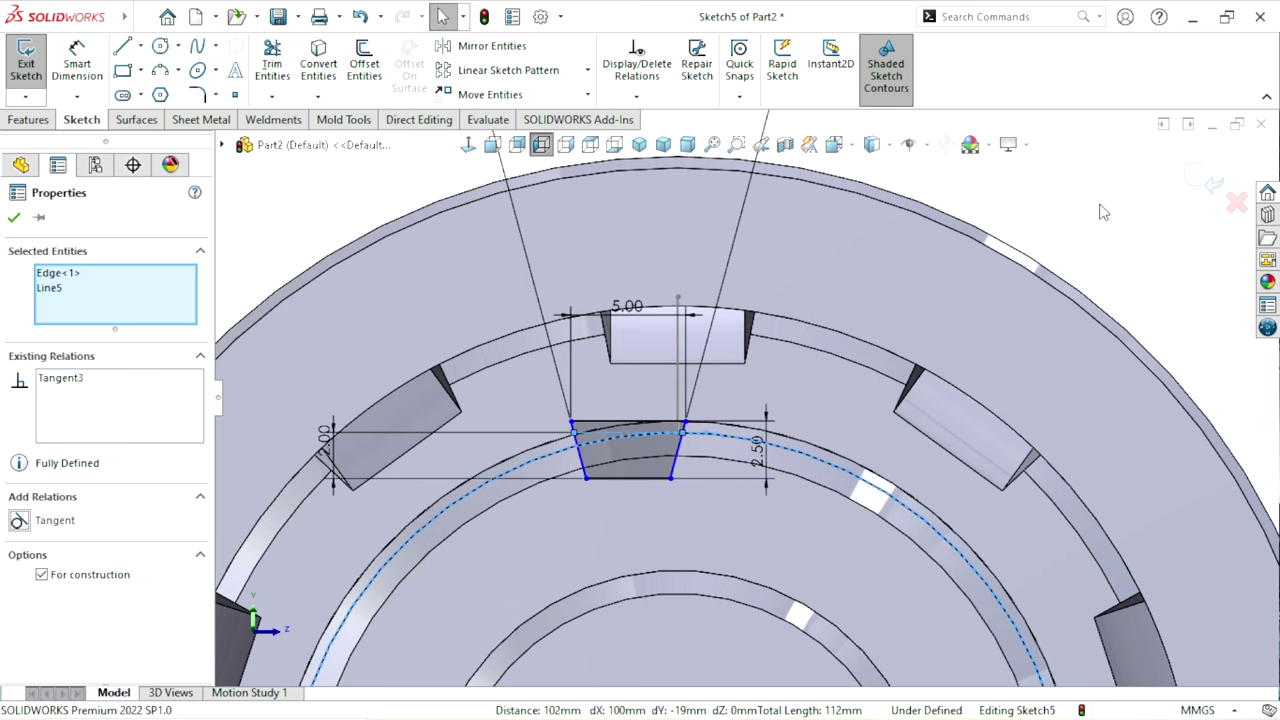
- Make the top line's midpoint coincident with Arc1 of Sketch4, fully defining Sketch5
key(Escape)
scroll(731, 437, up, 2)
scroll(598, 437, down, 4)
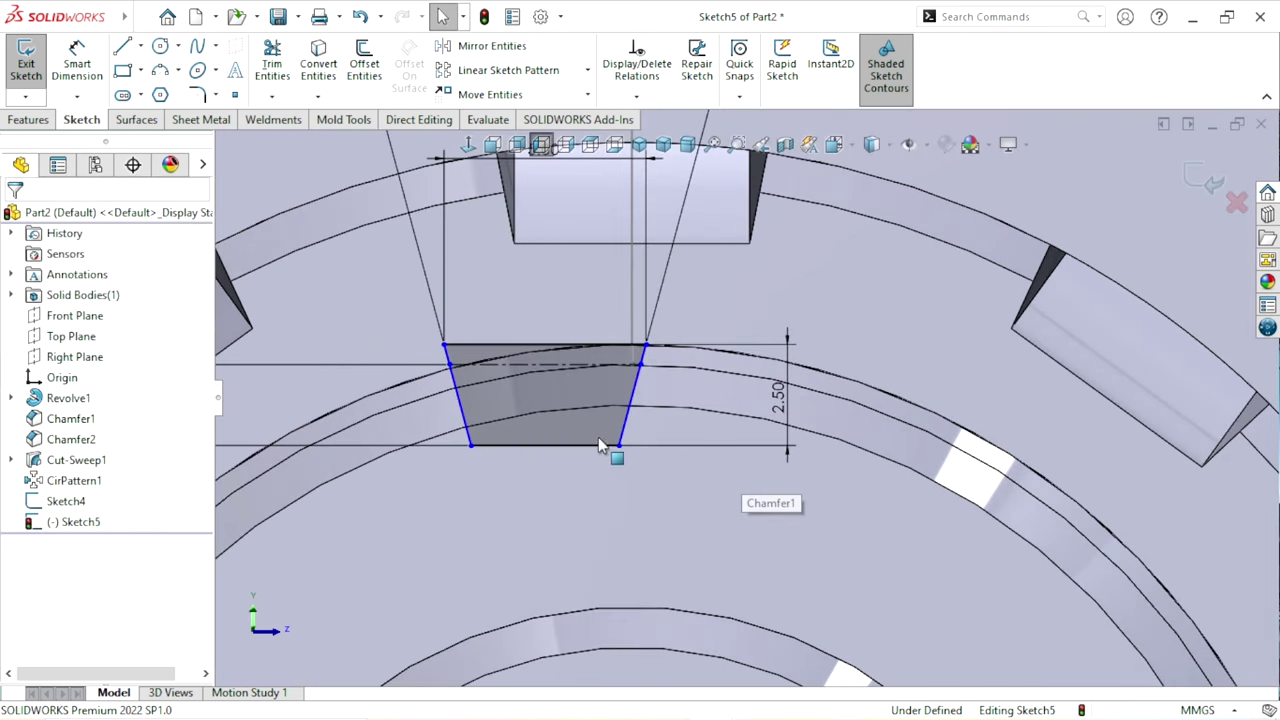
click(546, 347)
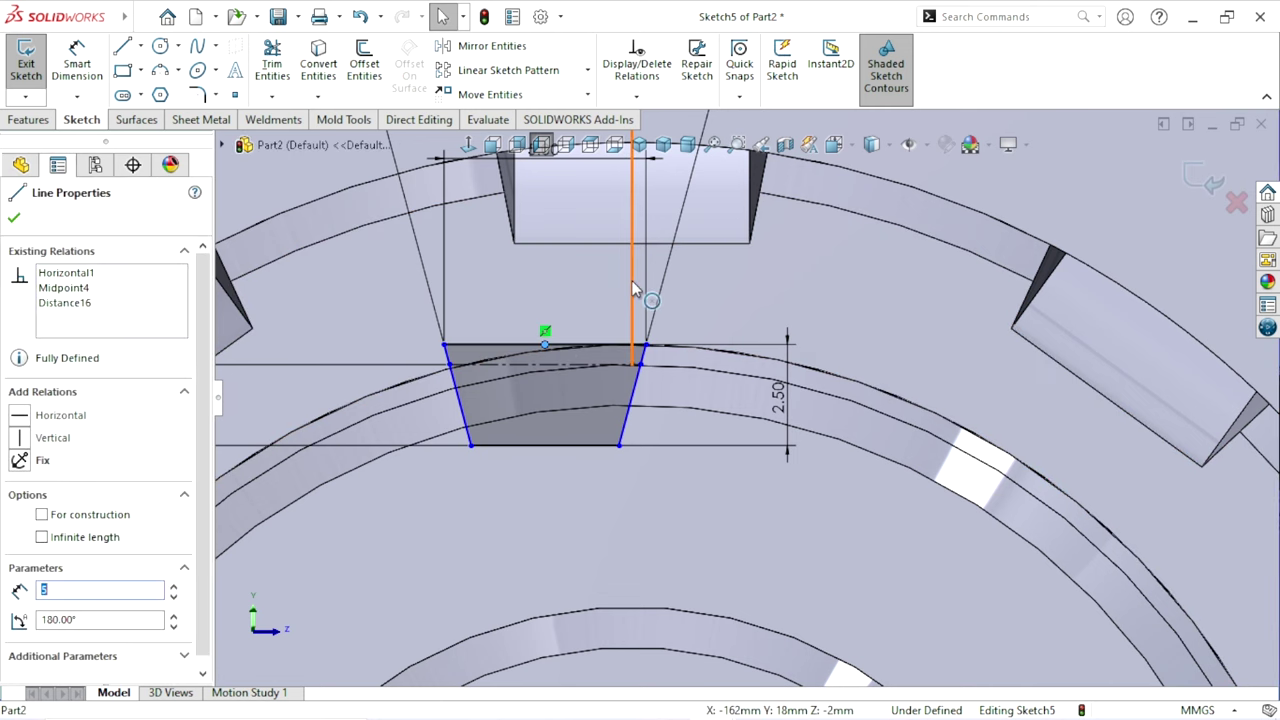
click(545, 345)
ctrl+click(660, 348)
click(714, 197)
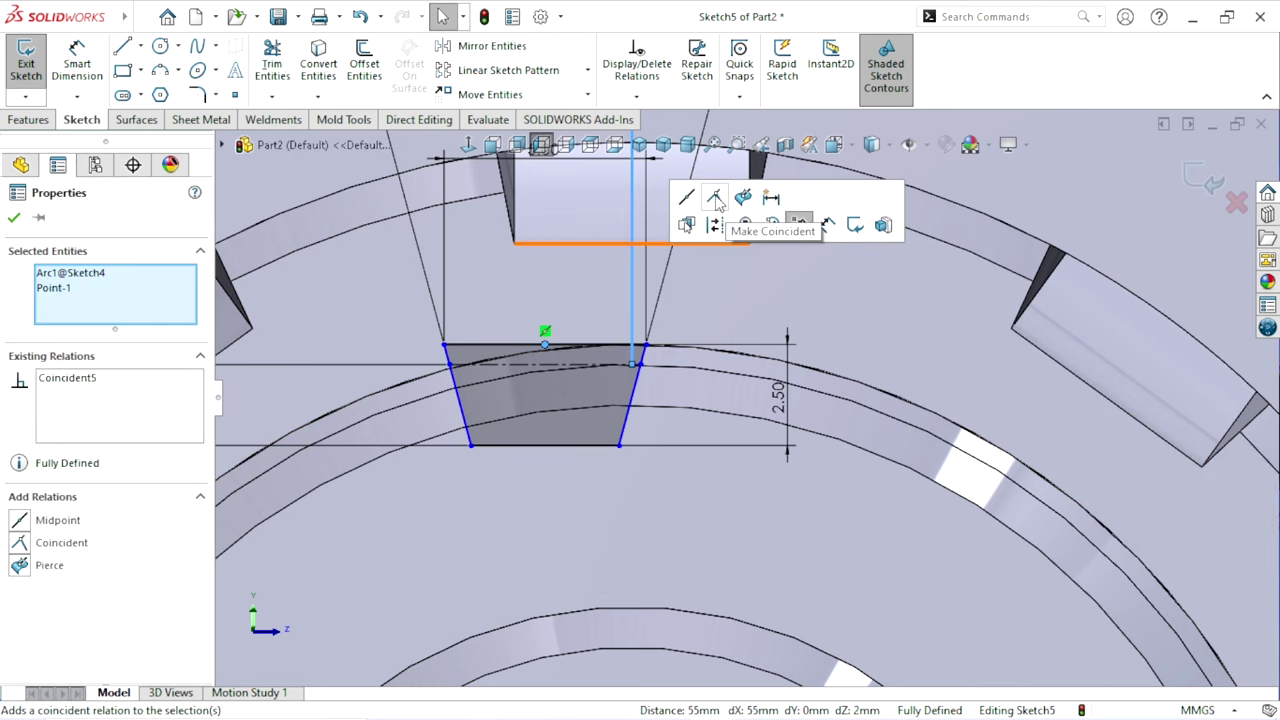
scroll(595, 486, up, 1)
scroll(581, 471, up, 3)
scroll(581, 471, up, 2)
key(Escape)
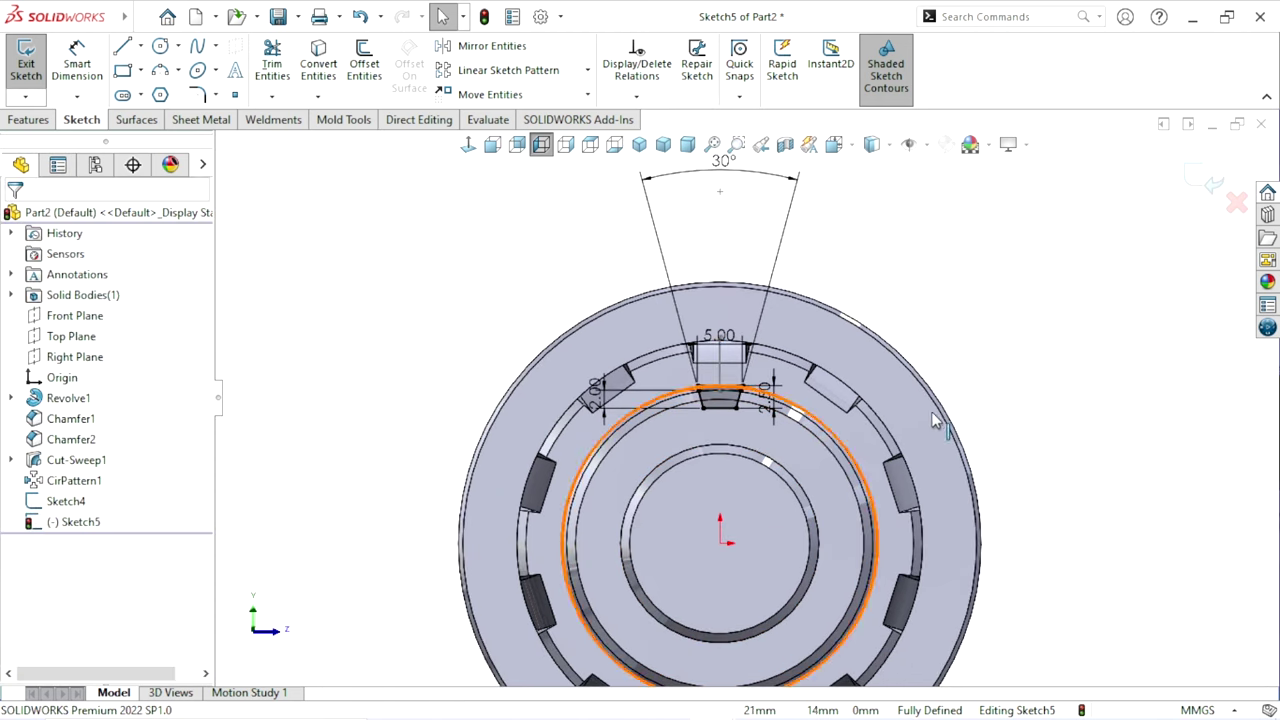
- Orbit the shaft into an isometric view to check the defined profile
scroll(581, 471, up, 2)
mouse_move(620, 460)
middle_down()
mouse_move(746, 456)
mouse_move(640, 440)
middle_up()
scroll(620, 460, up, 3)
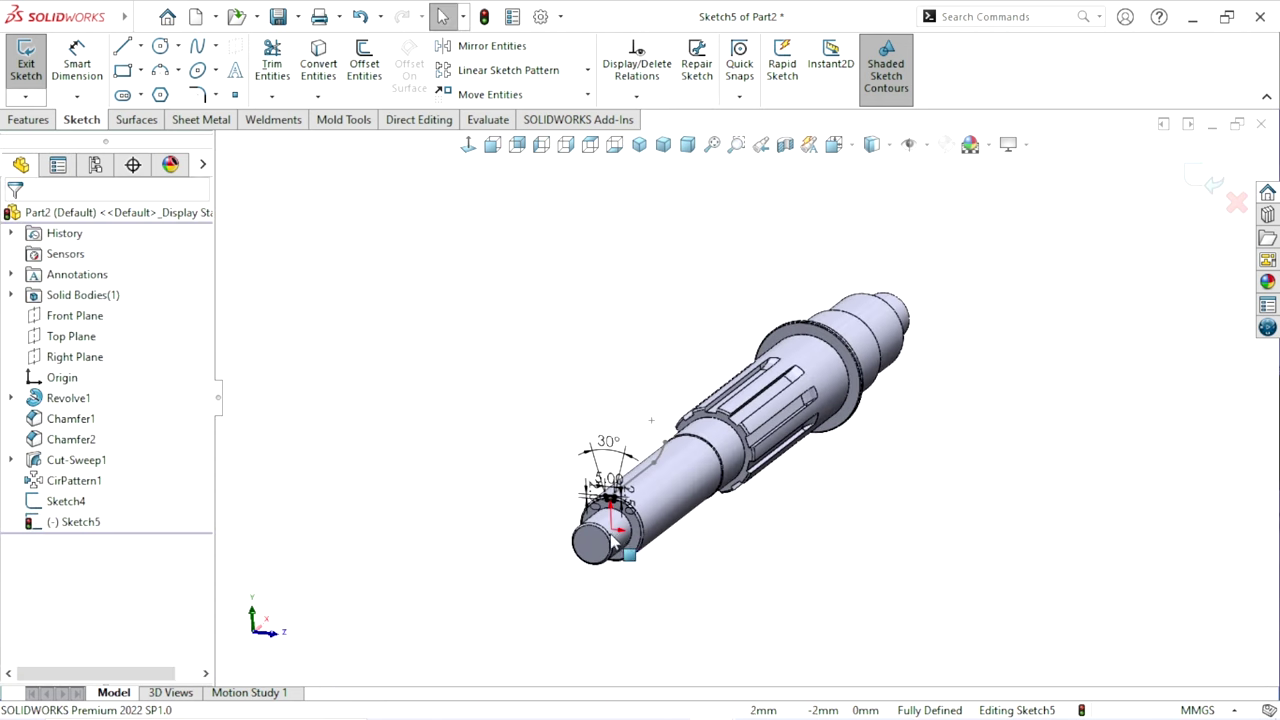
scroll(664, 468, down, 3)
scroll(656, 393, down, 2)
scroll(656, 393, down, 1)
scroll(623, 417, down, 1)
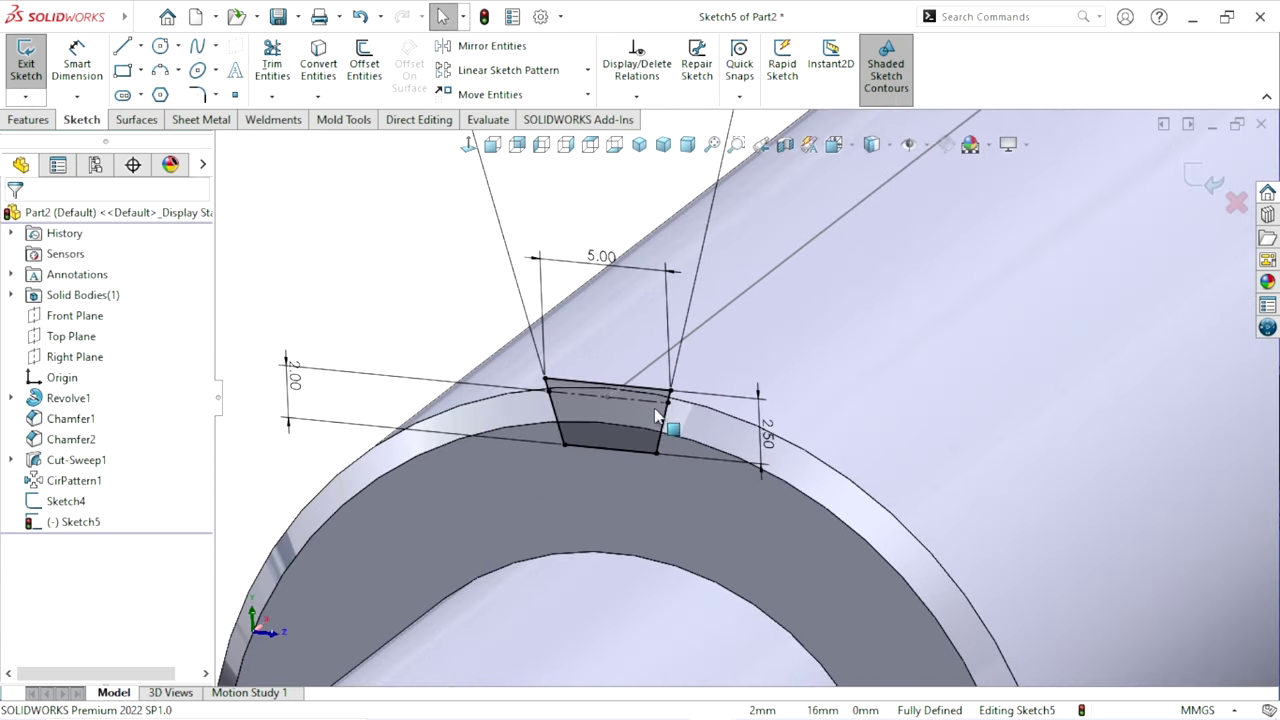
scroll(671, 420, down, 1)
scroll(534, 451, down, 1)
scroll(530, 443, up, 1)
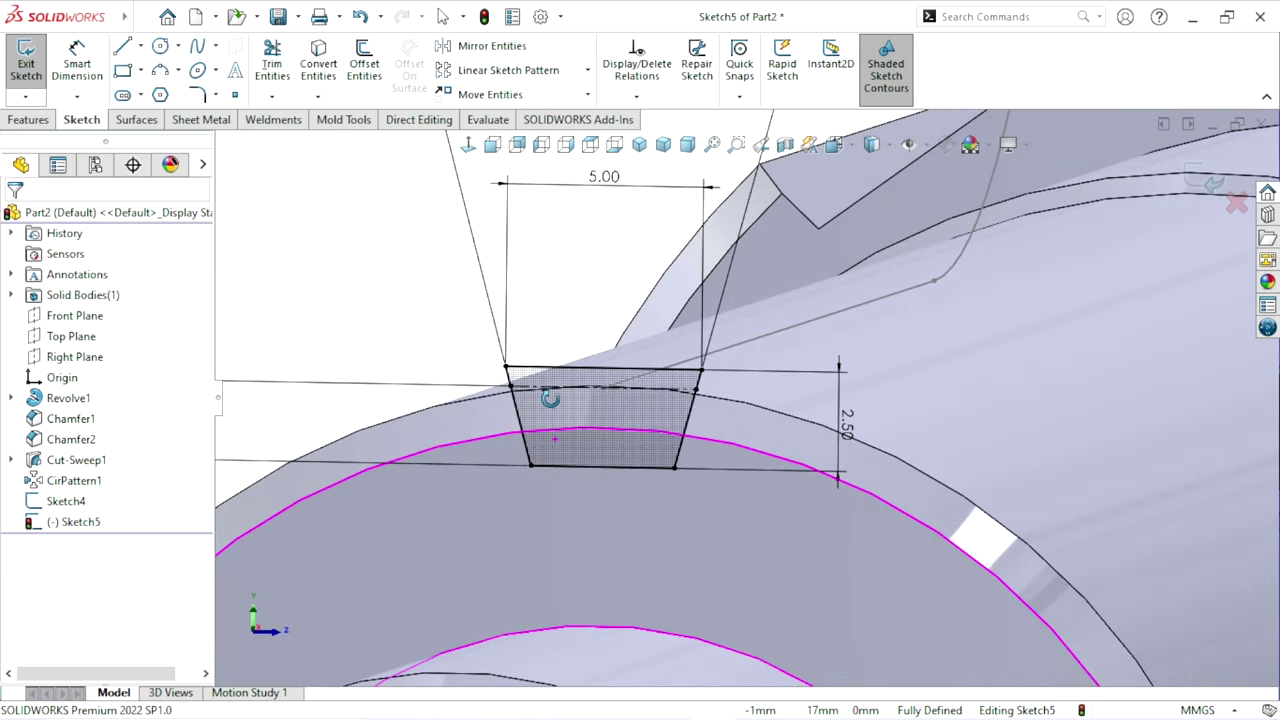
scroll(501, 452, up, 3)
scroll(700, 400, up, 3)
scroll(960, 300, down, 2)
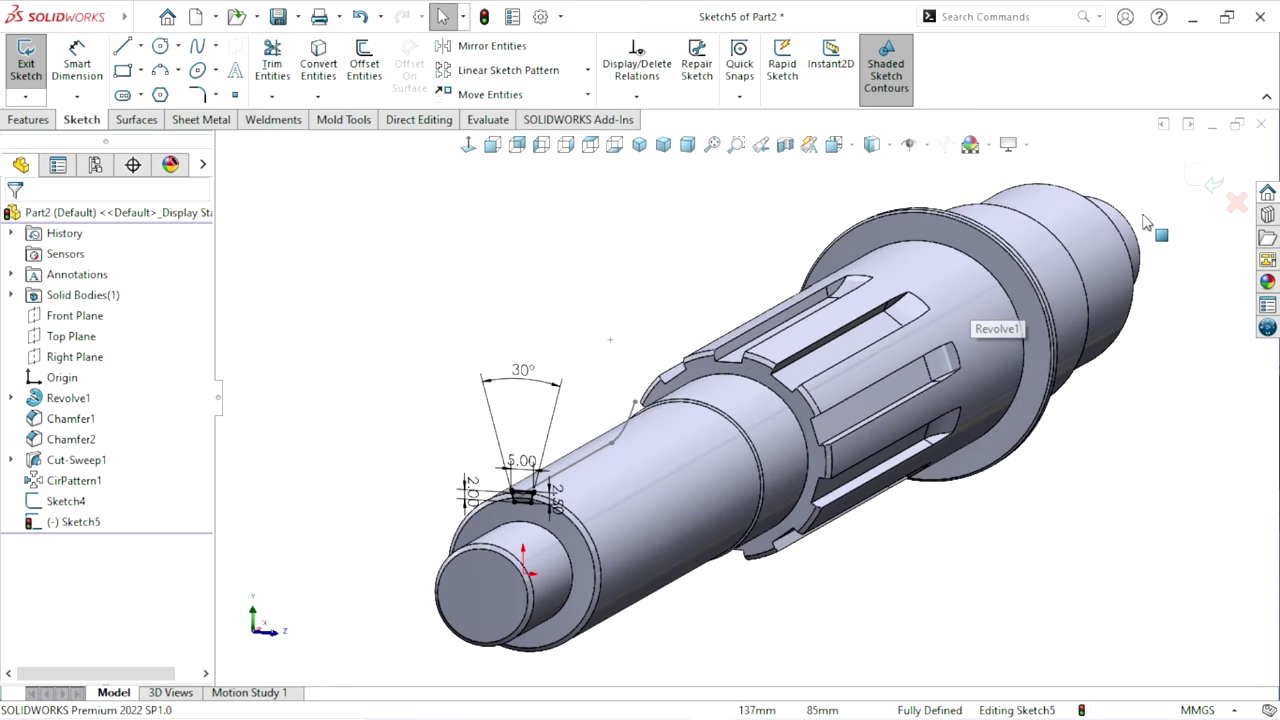
- Create Cut-Sweep2, a swept cut with Sketch5 as profile and Sketch4 as path
click(1194, 180)
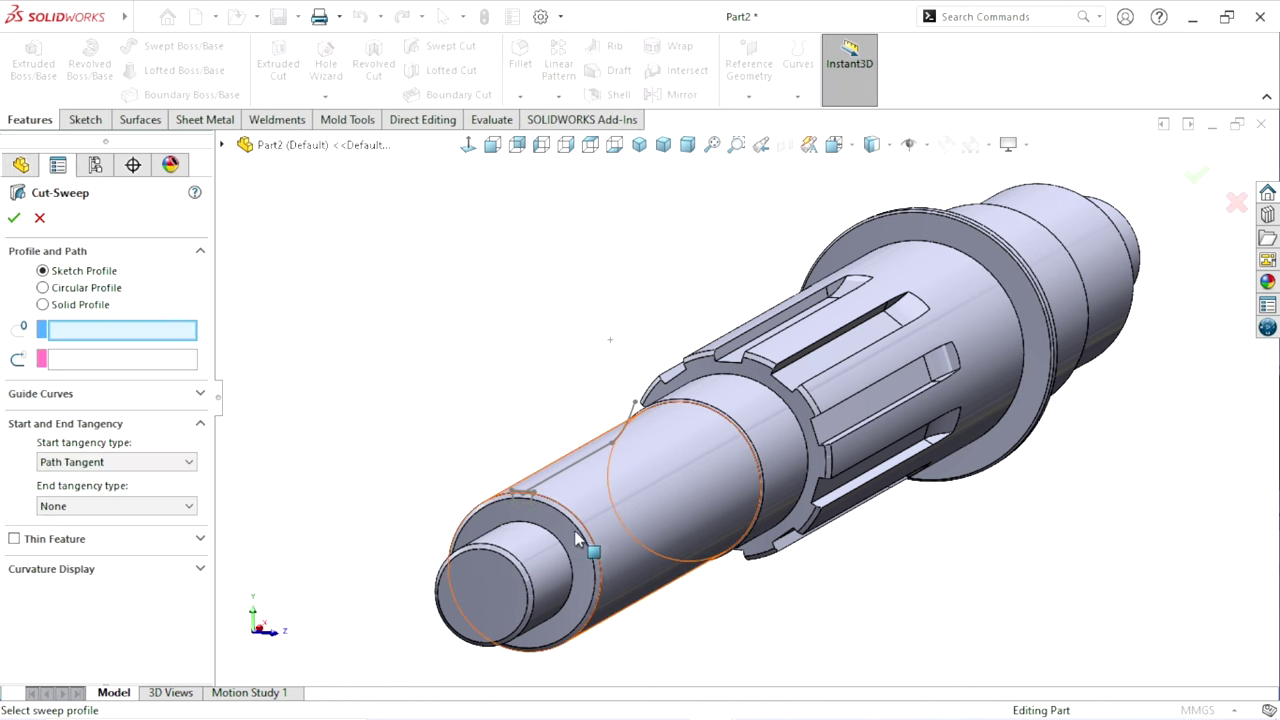
scroll(520, 535, down, 3)
click(534, 451)
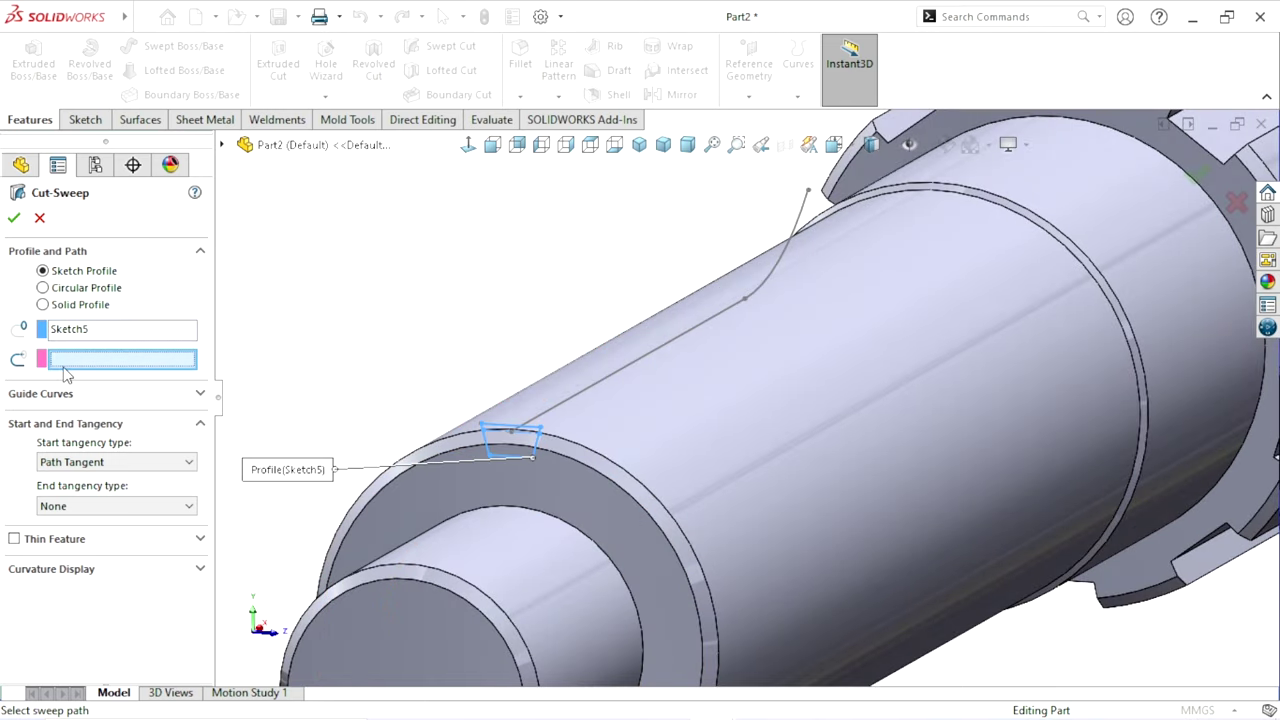
click(605, 388)
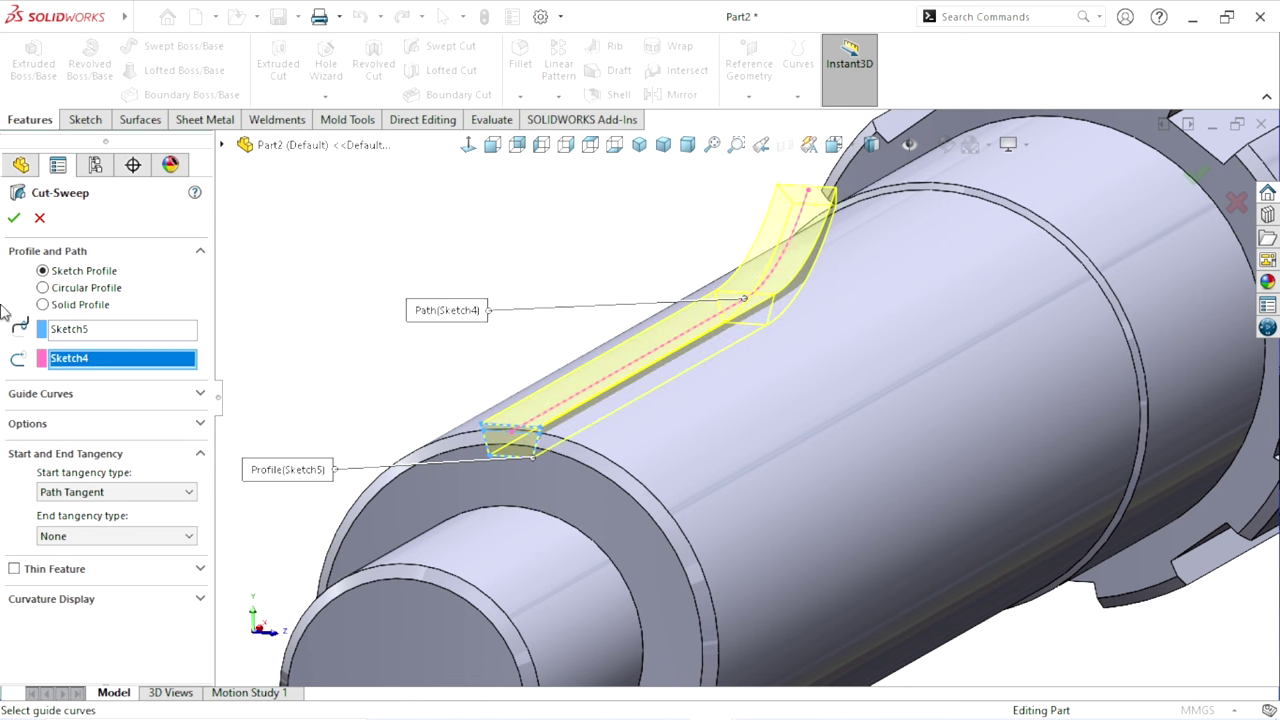
key(Return)
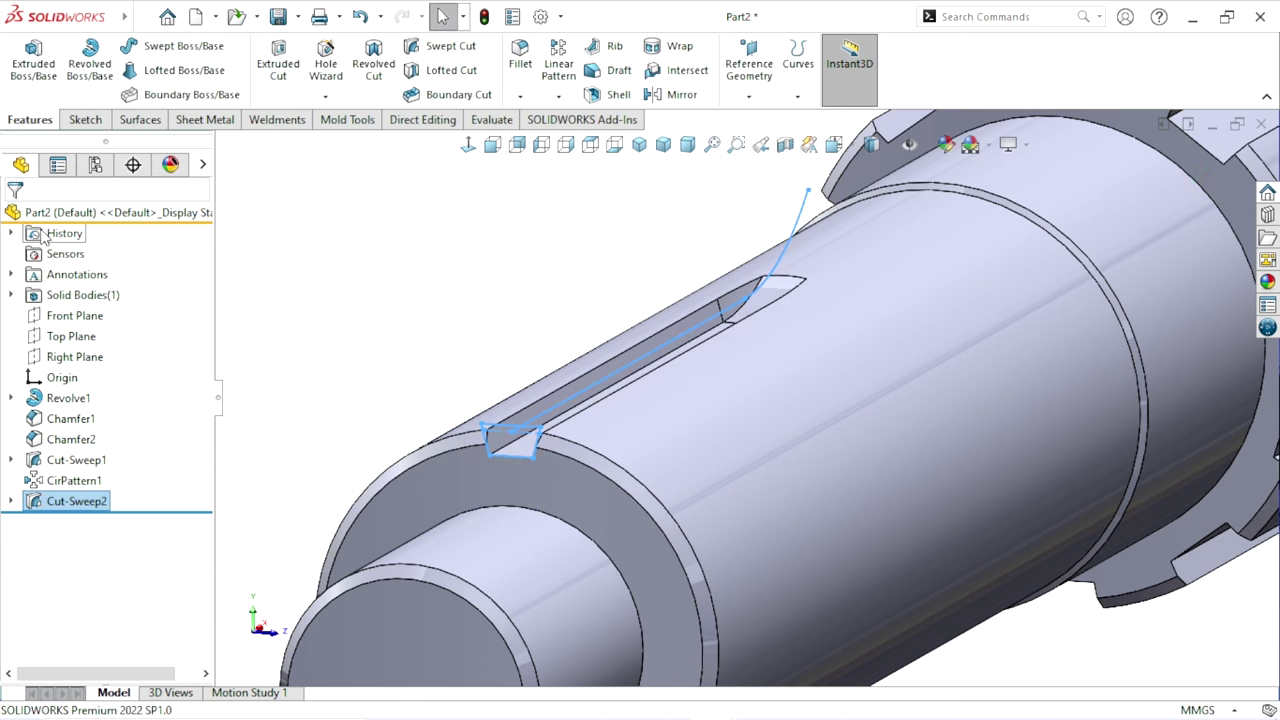
click(357, 247)
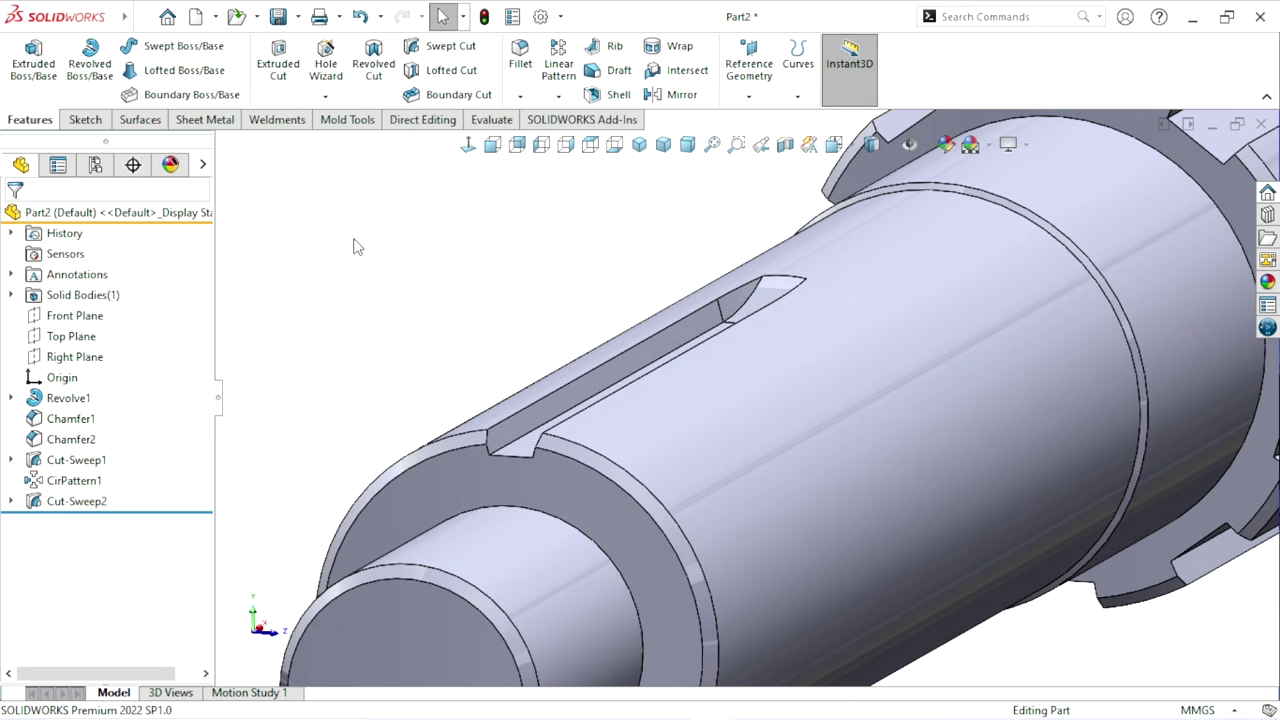
scroll(900, 470, up, 2)
scroll(900, 465, down, 2)
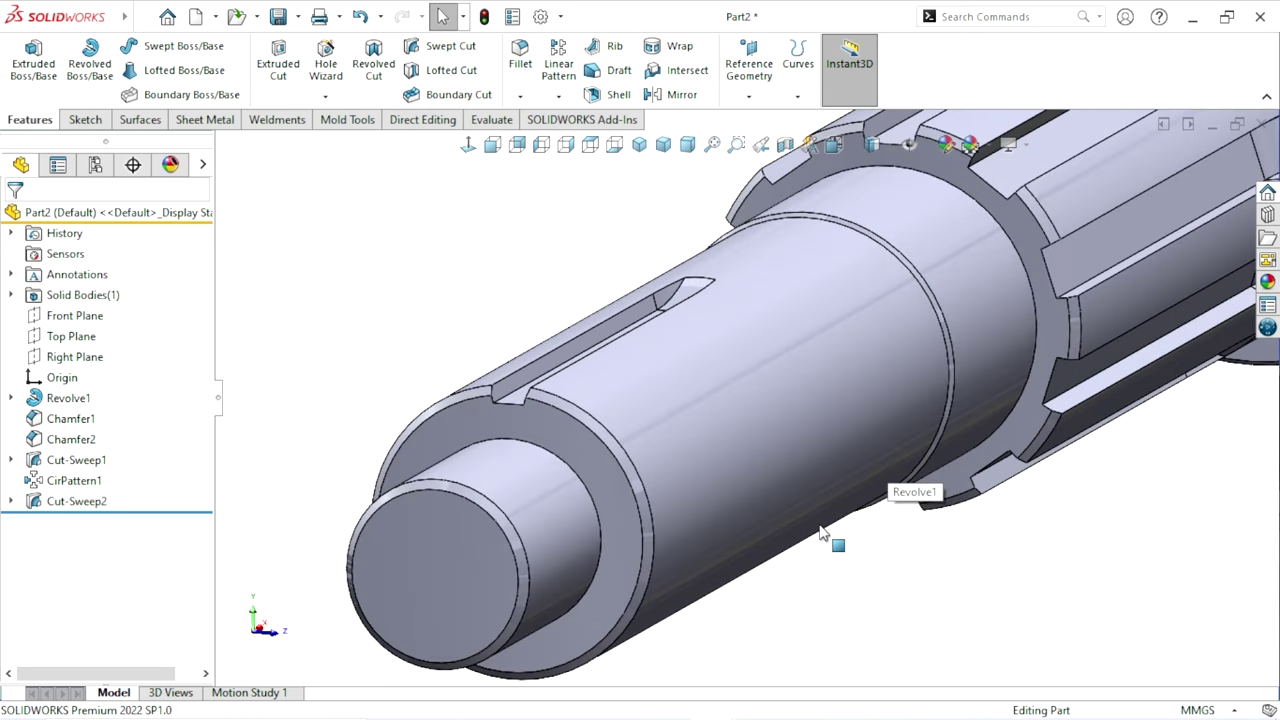
- Circular-pattern Cut-Sweep2 around the shaft's cylindrical face with 12 instances as CirPattern2
click(558, 96)
click(605, 141)
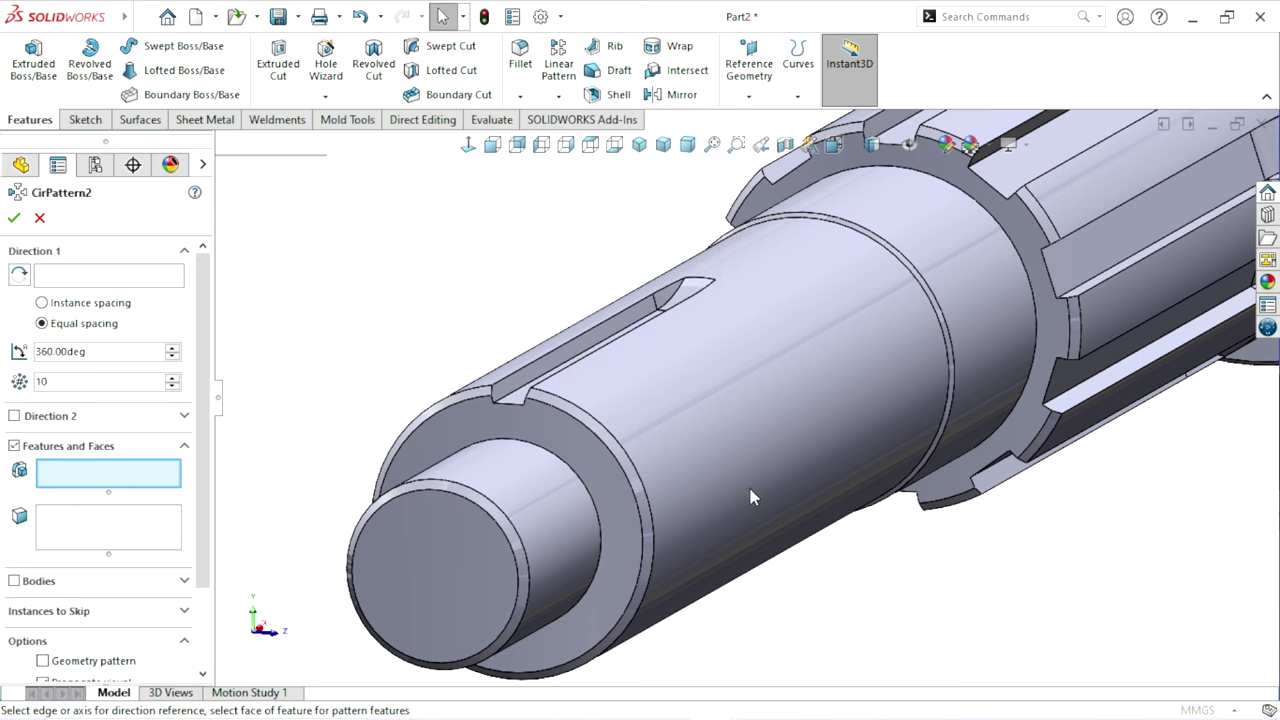
click(553, 362)
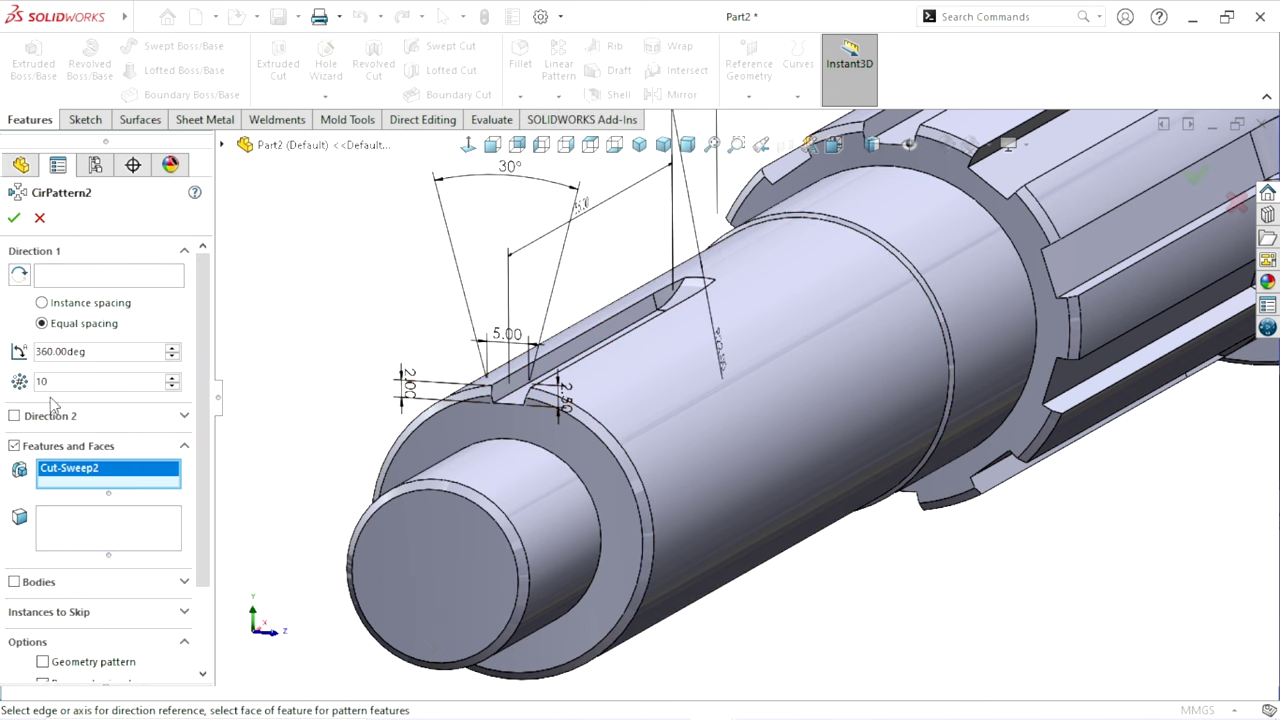
click(83, 286)
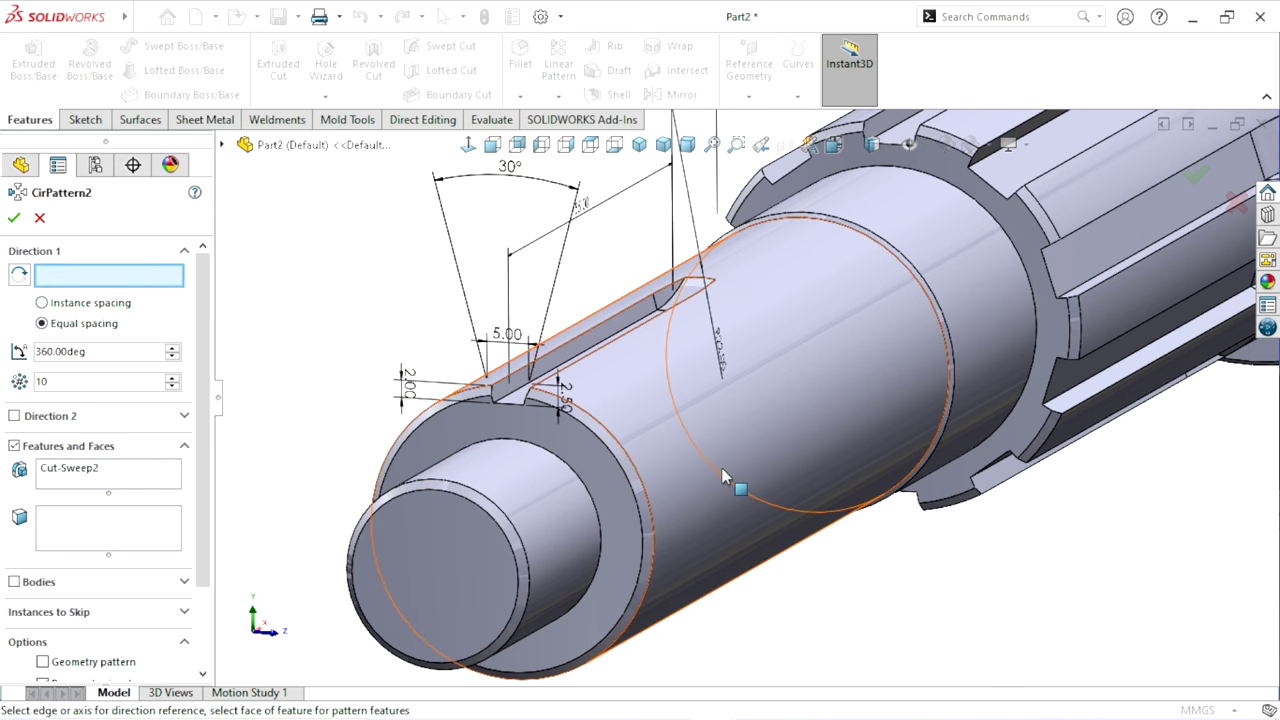
click(702, 502)
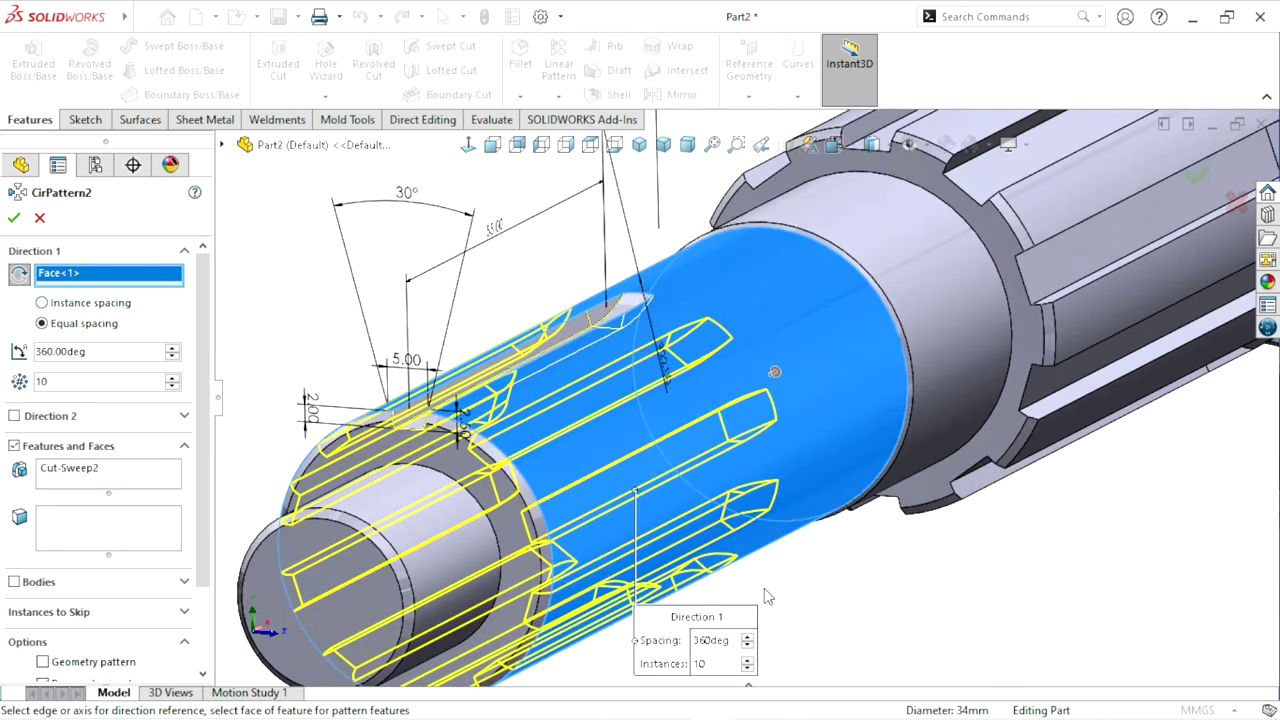
scroll(764, 588, up, 3)
scroll(700, 560, down, 2)
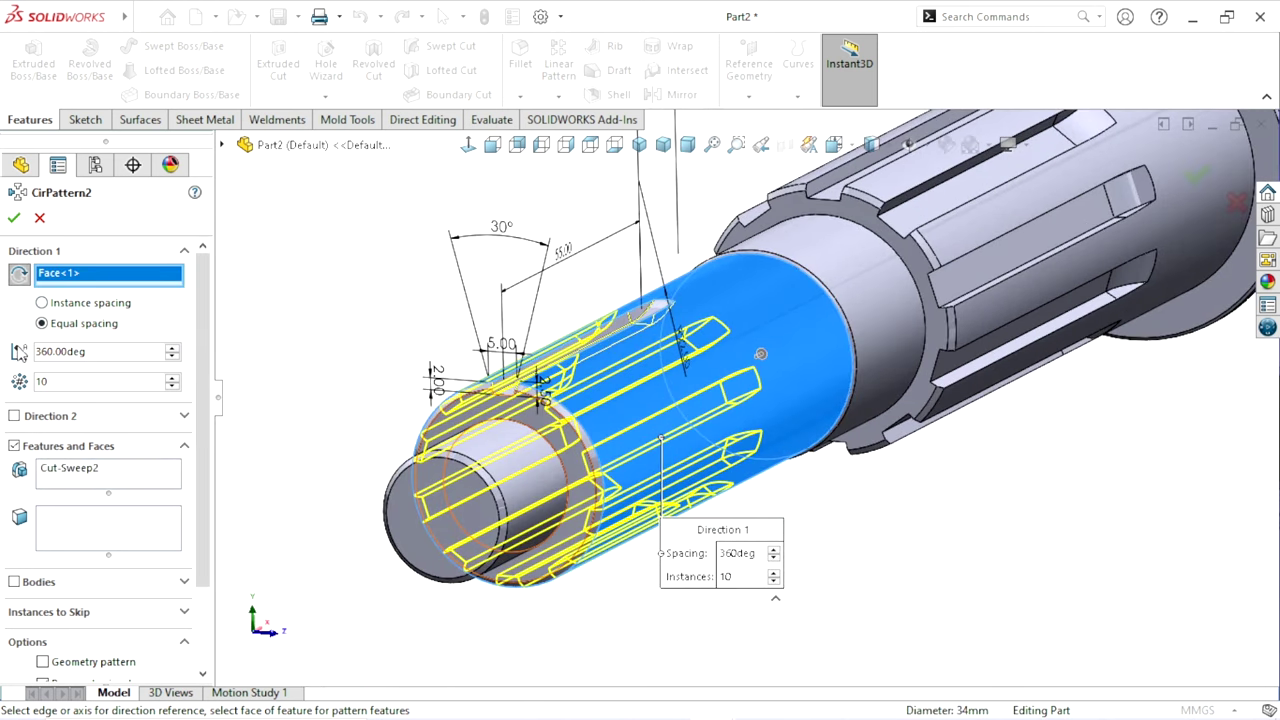
click(172, 377)
click(172, 377)
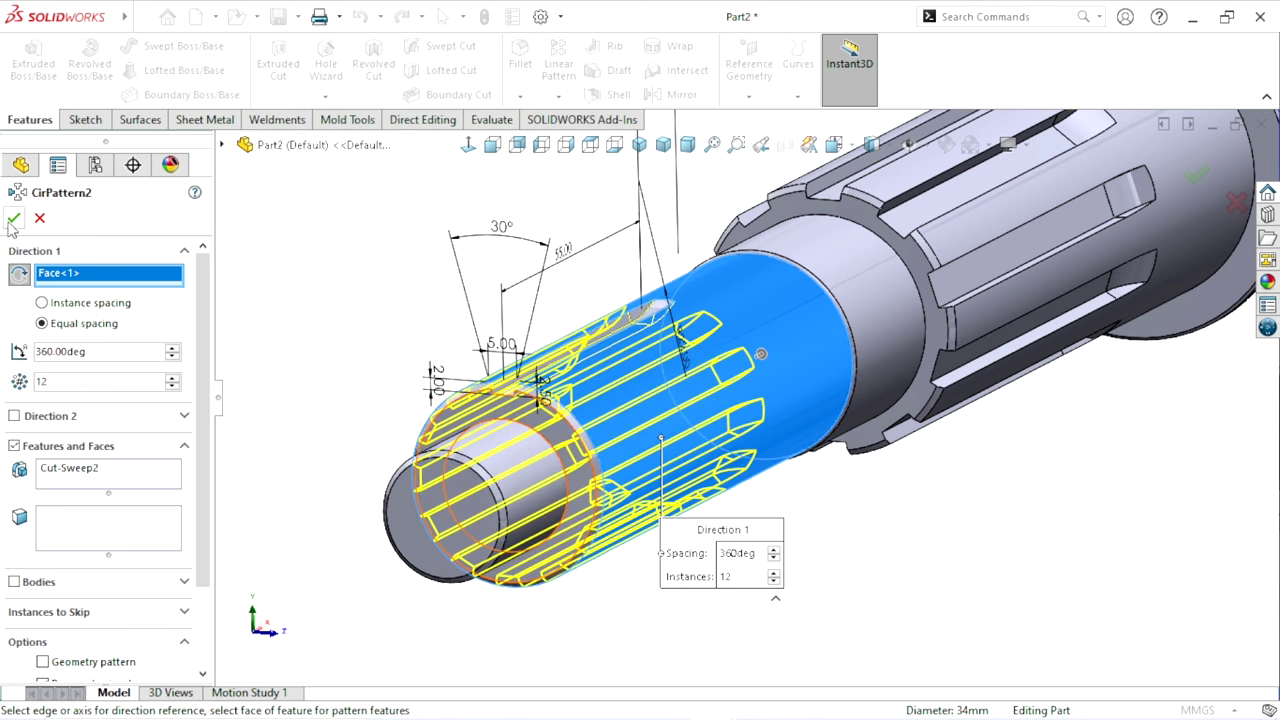
key(Return)
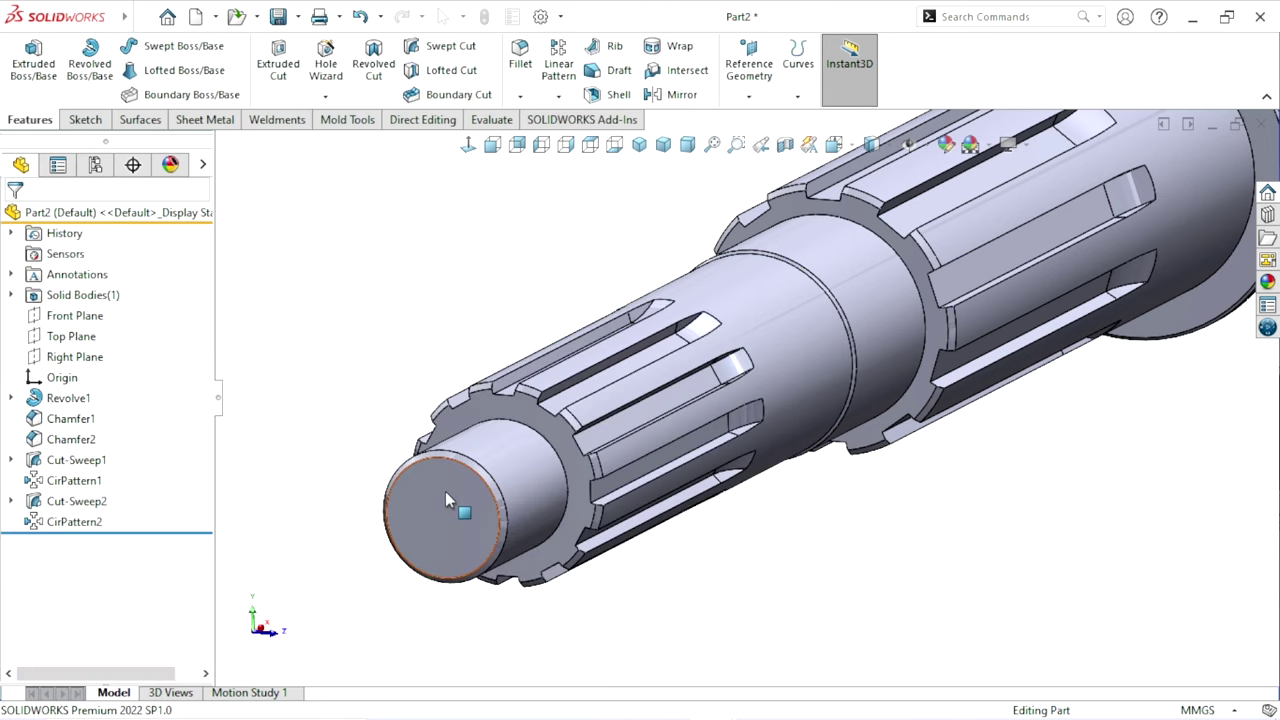
mouse_move(716, 474)
middle_down()
mouse_move(604, 497)
mouse_move(740, 390)
mouse_move(566, 386)
mouse_move(511, 314)
mouse_move(757, 593)
middle_up()
- Start a new sketch on the Front Plane
scroll(700, 558, up, 2)
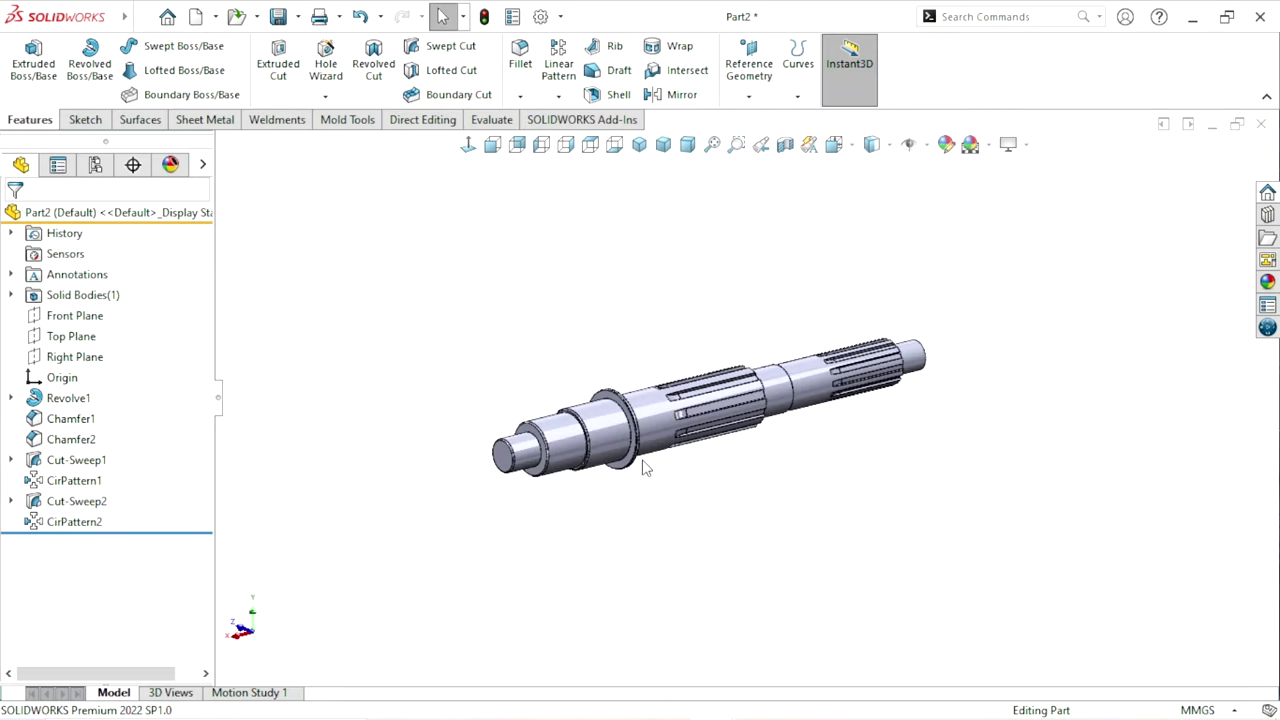
scroll(645, 468, down, 2)
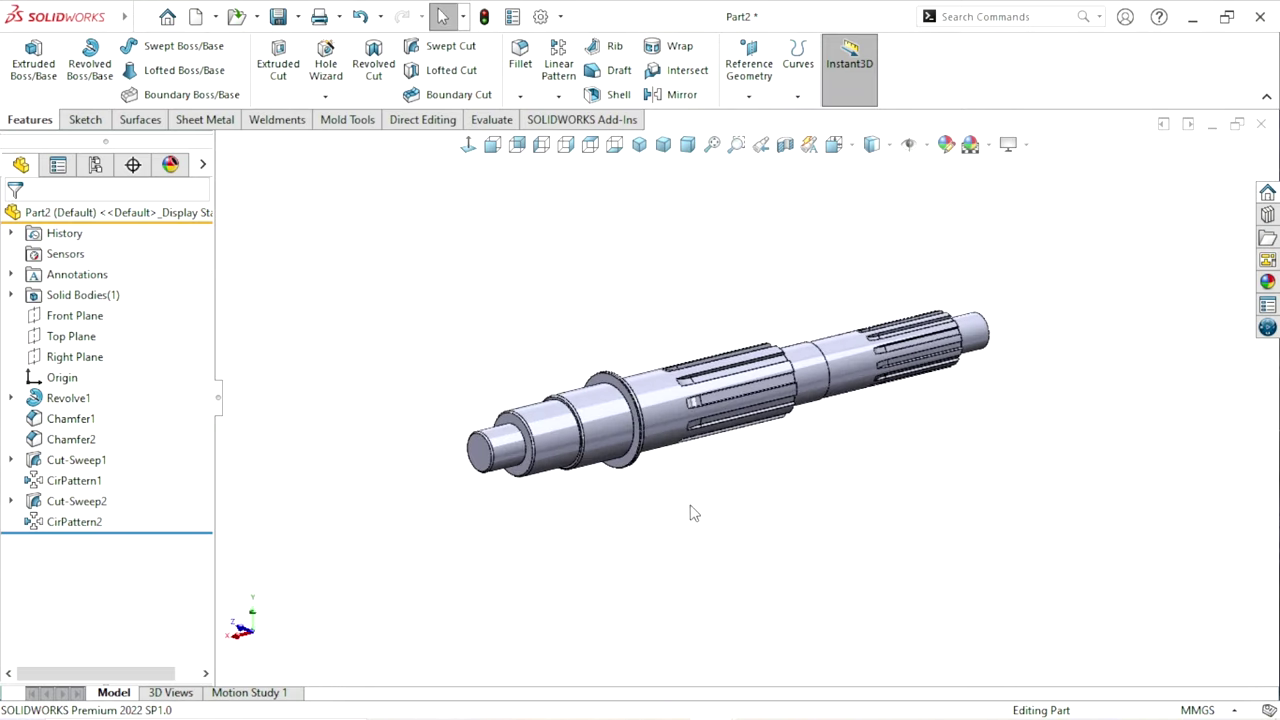
click(68, 316)
click(106, 282)
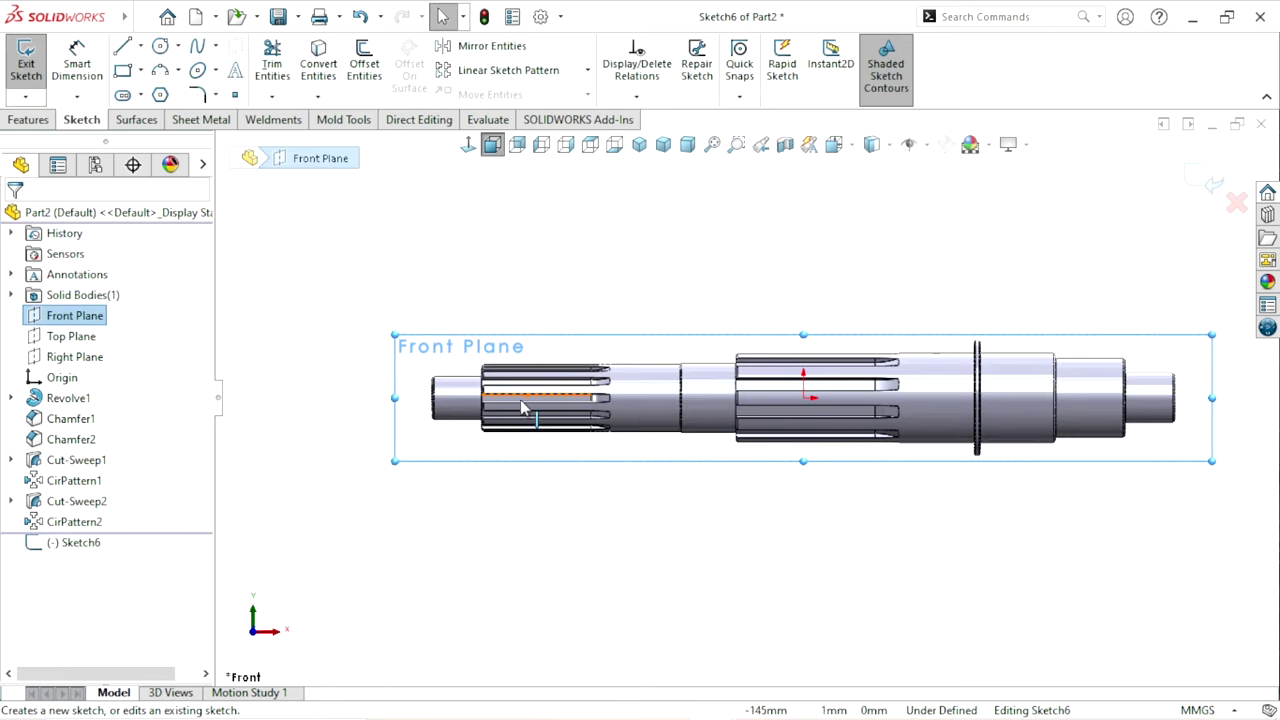
scroll(522, 408, down, 4)
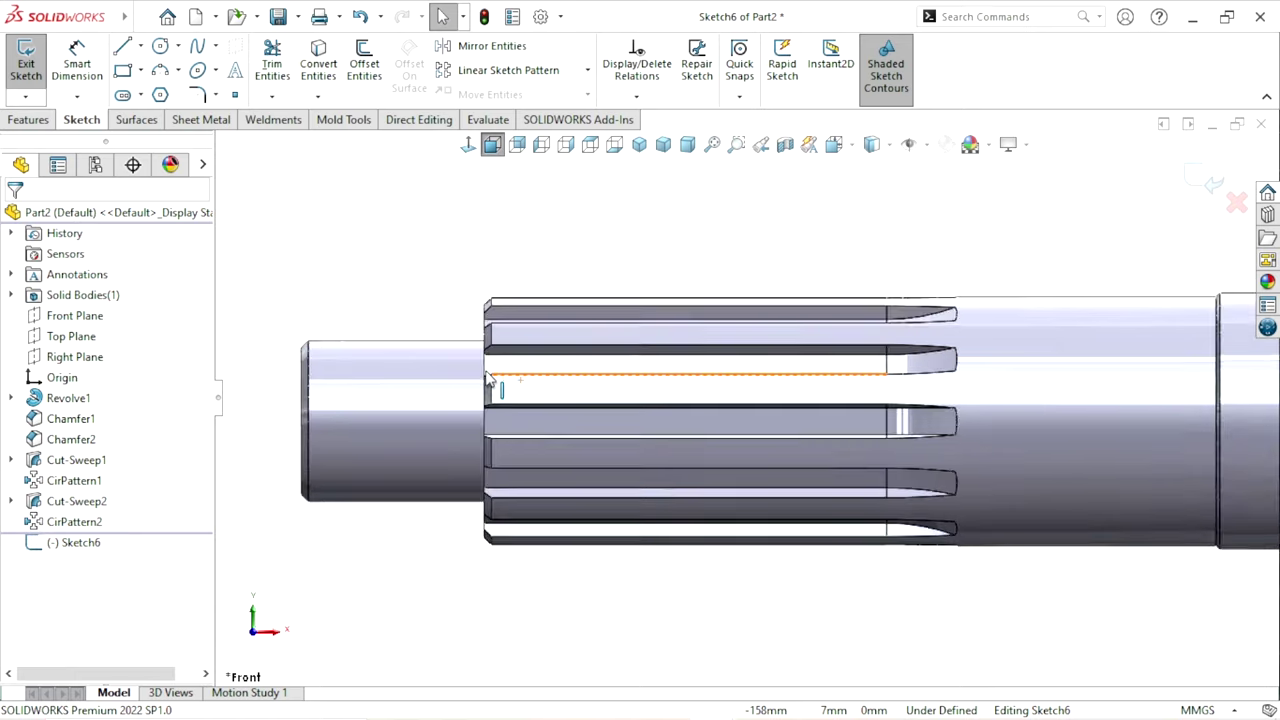
scroll(712, 381, down, 1)
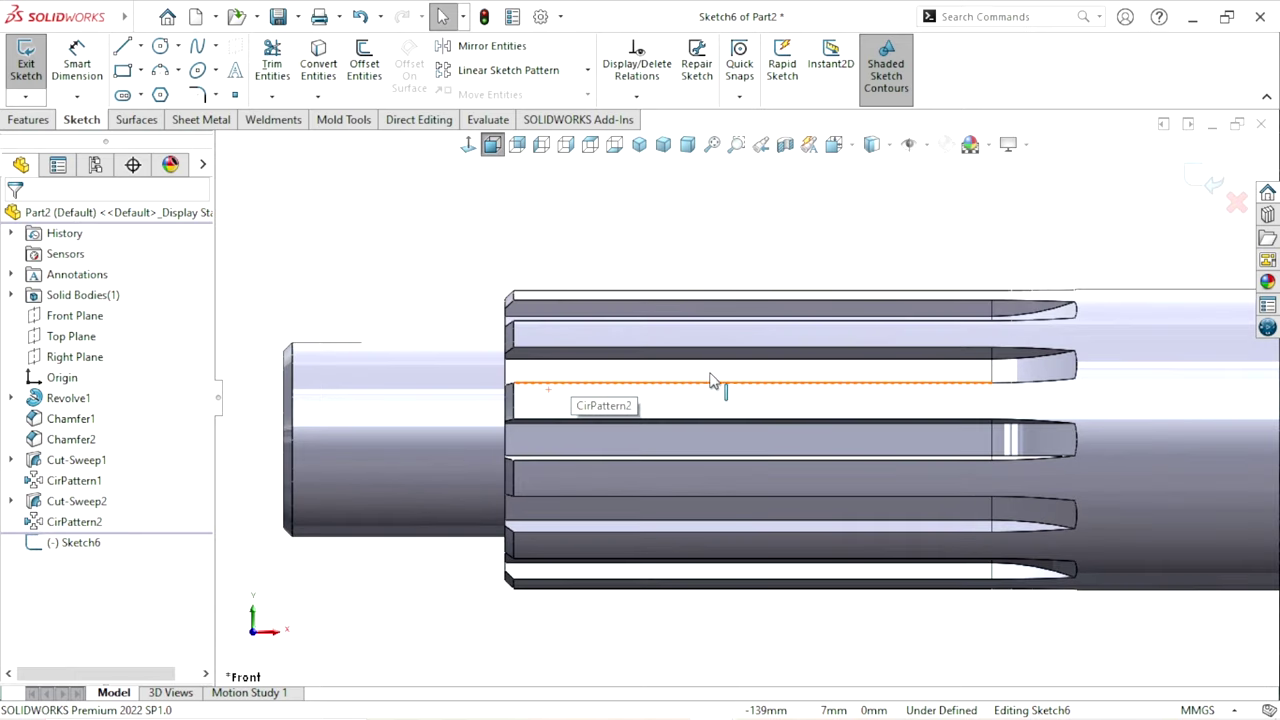
- Draw a closed four-sided tapered profile with lines at the shaft step's edge
click(123, 47)
scroll(575, 403, down, 1)
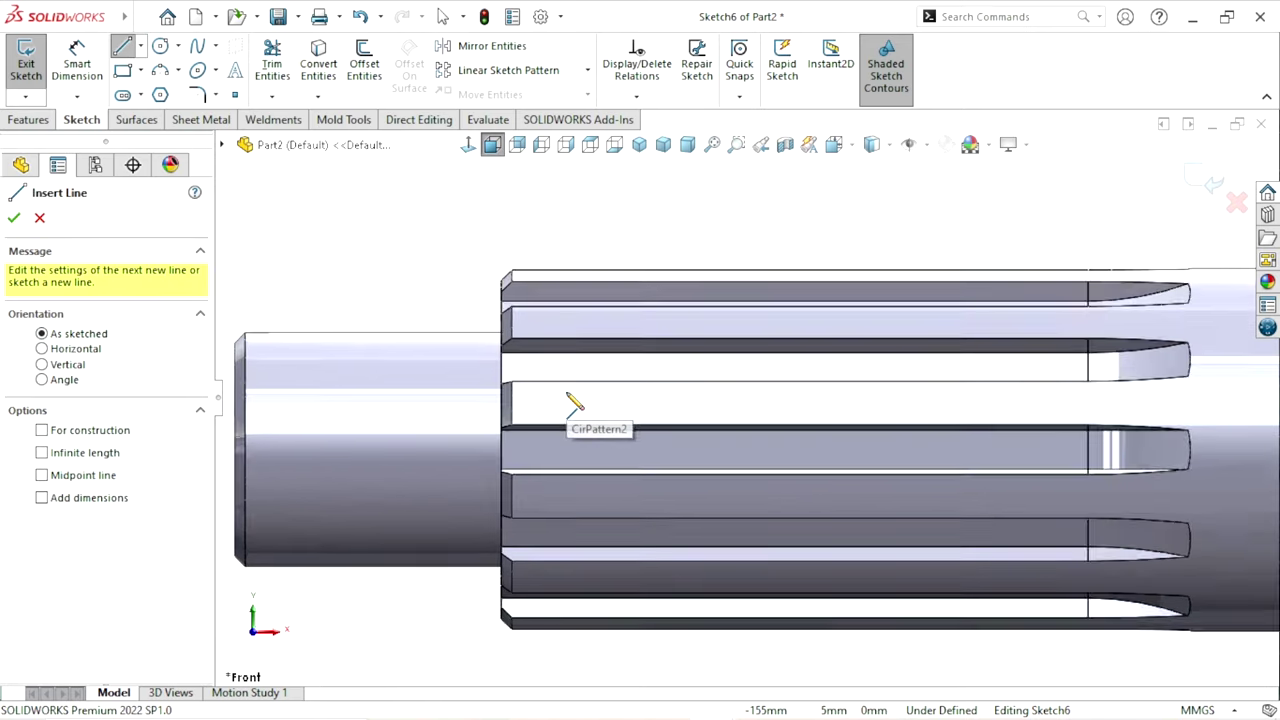
scroll(575, 403, down, 1)
scroll(500, 385, down, 1)
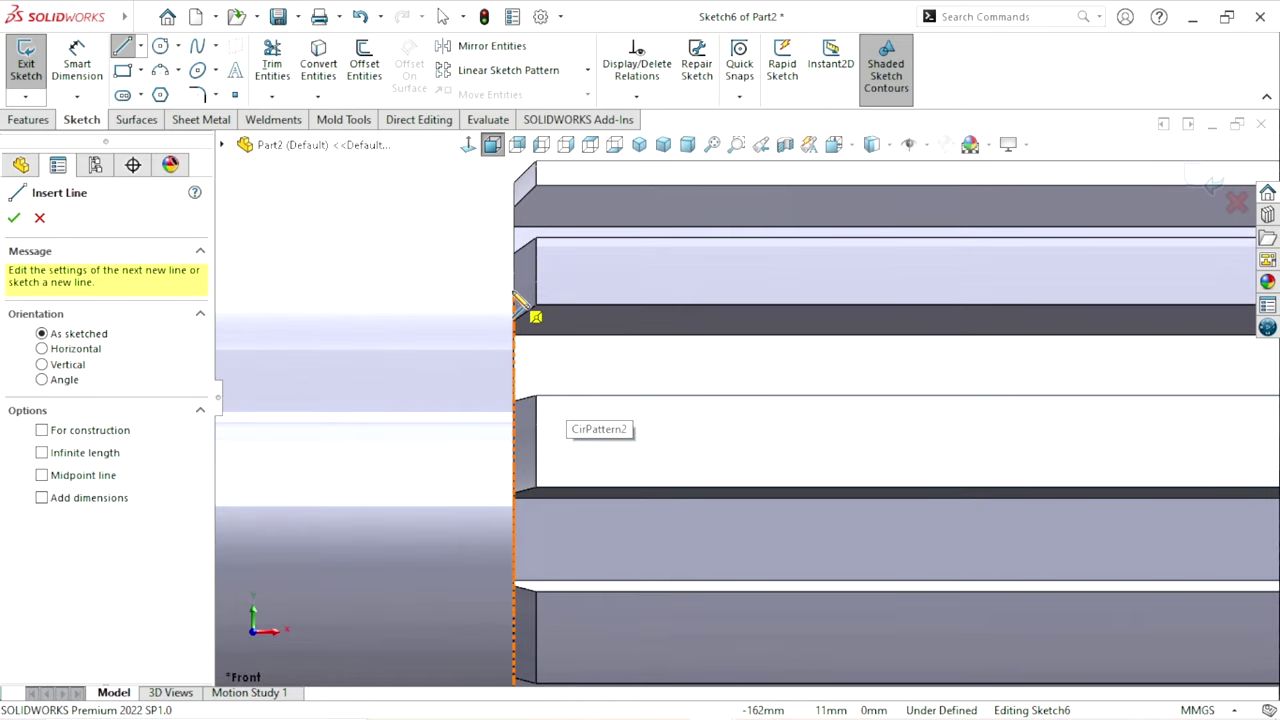
click(513, 294)
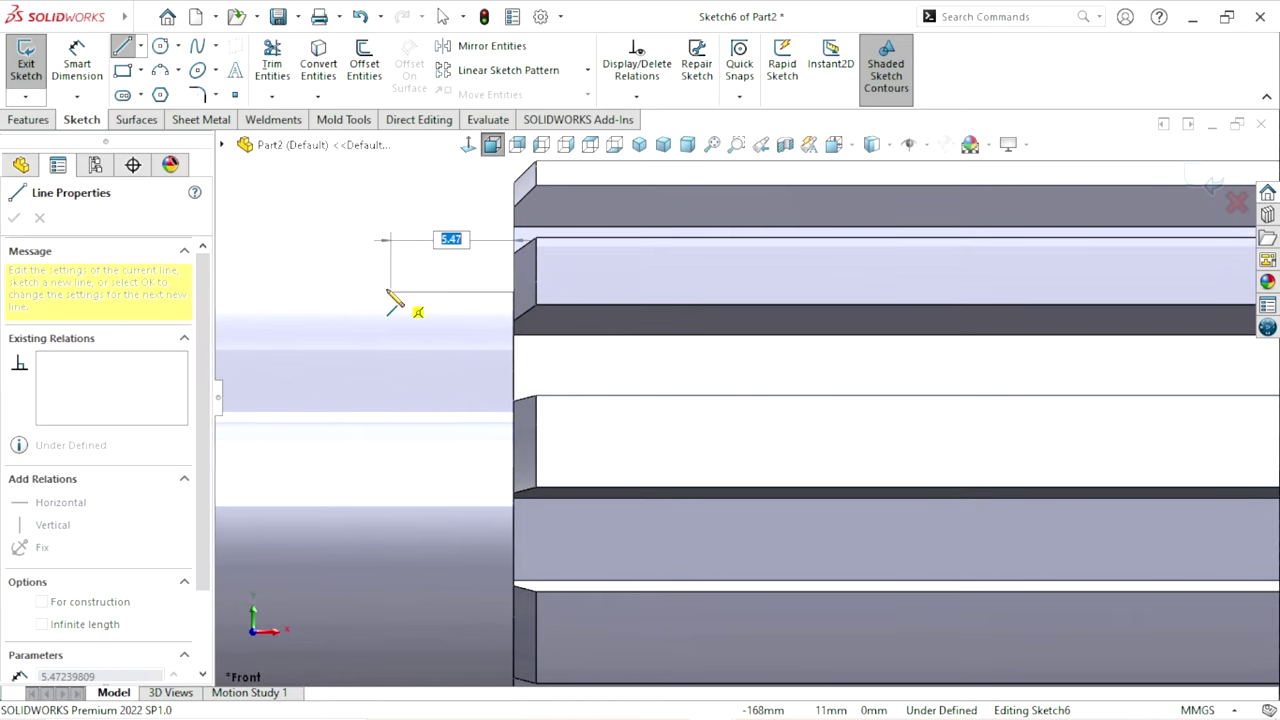
click(385, 293)
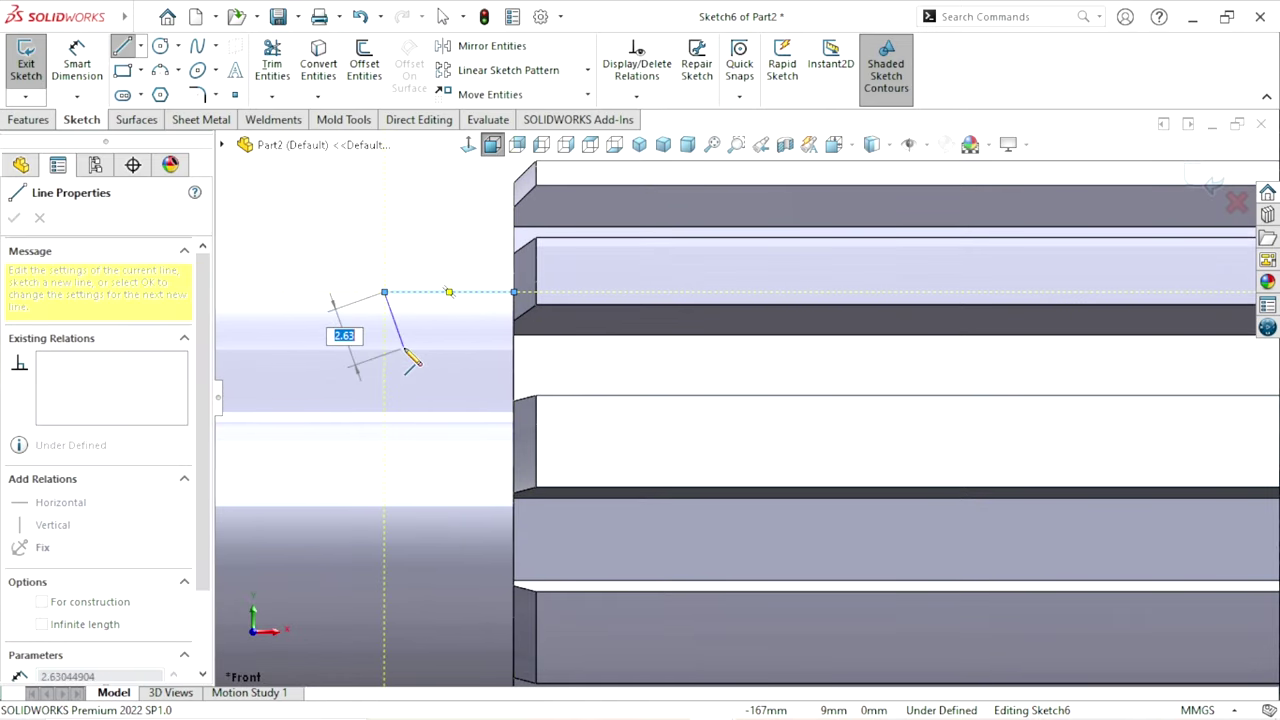
click(408, 354)
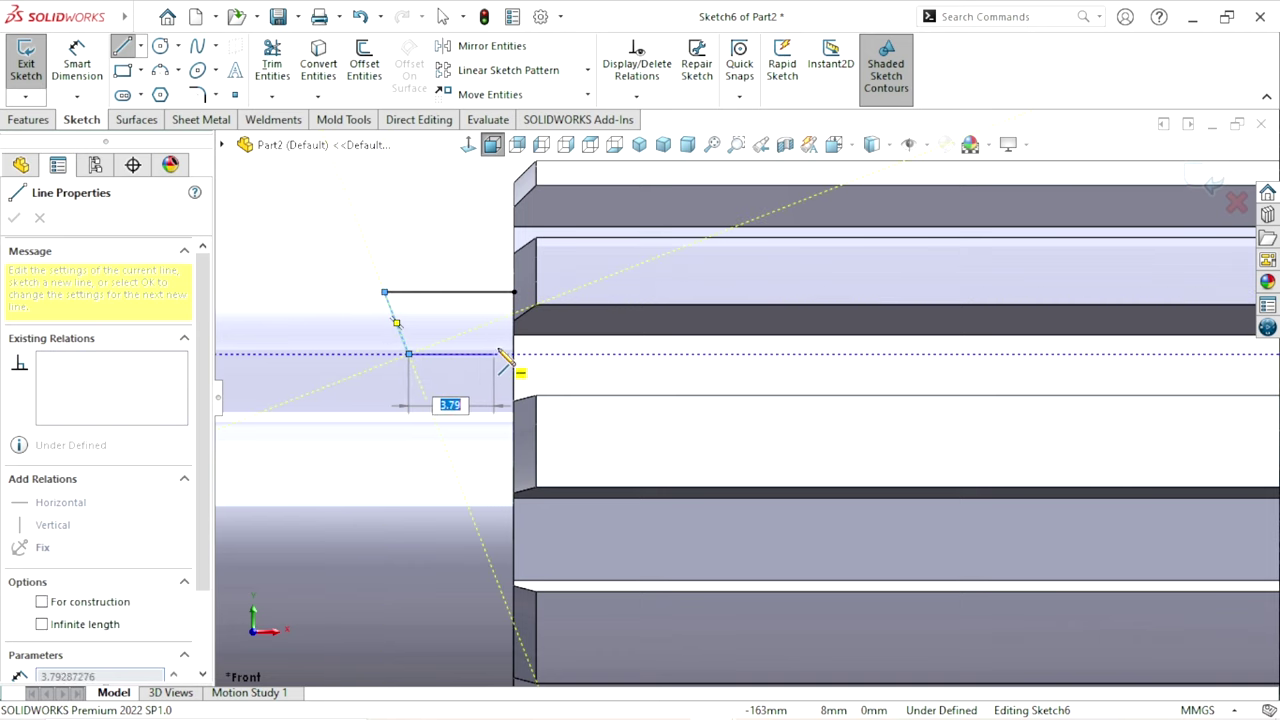
click(513, 354)
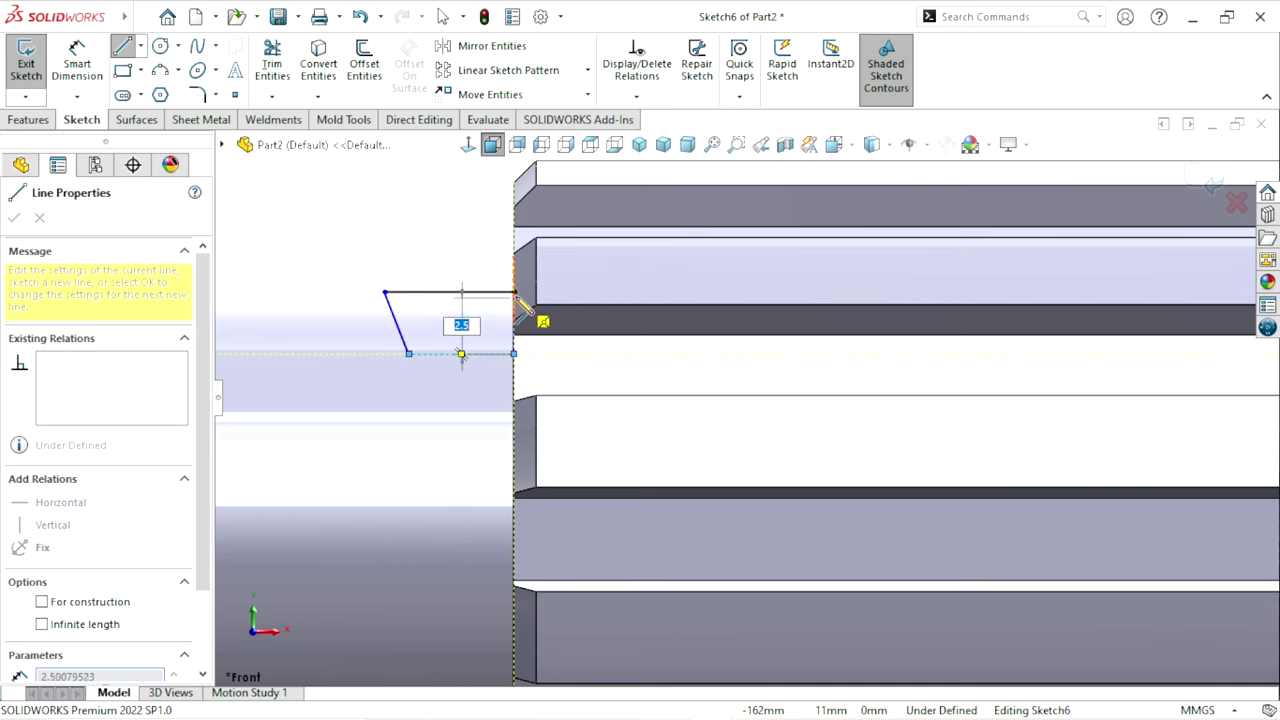
click(513, 293)
right_click(386, 248)
click(415, 249)
scroll(491, 463, up, 2)
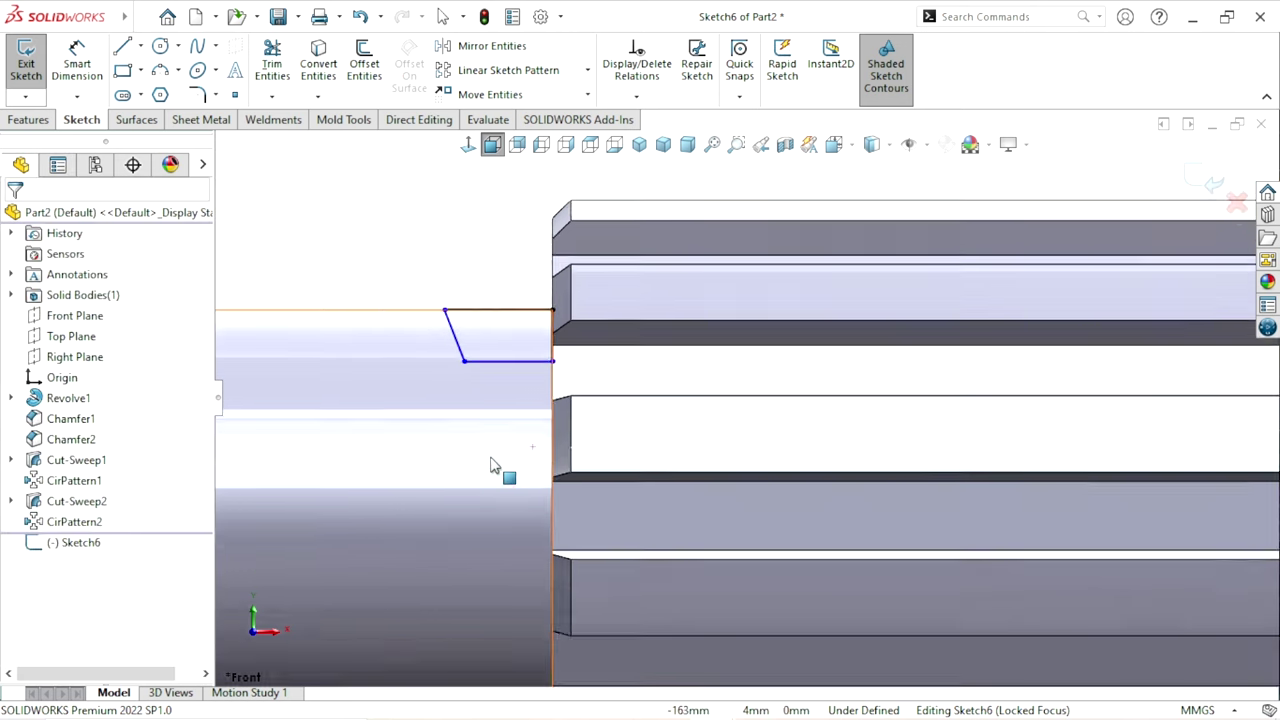
scroll(527, 483, up, 2)
scroll(790, 472, up, 2)
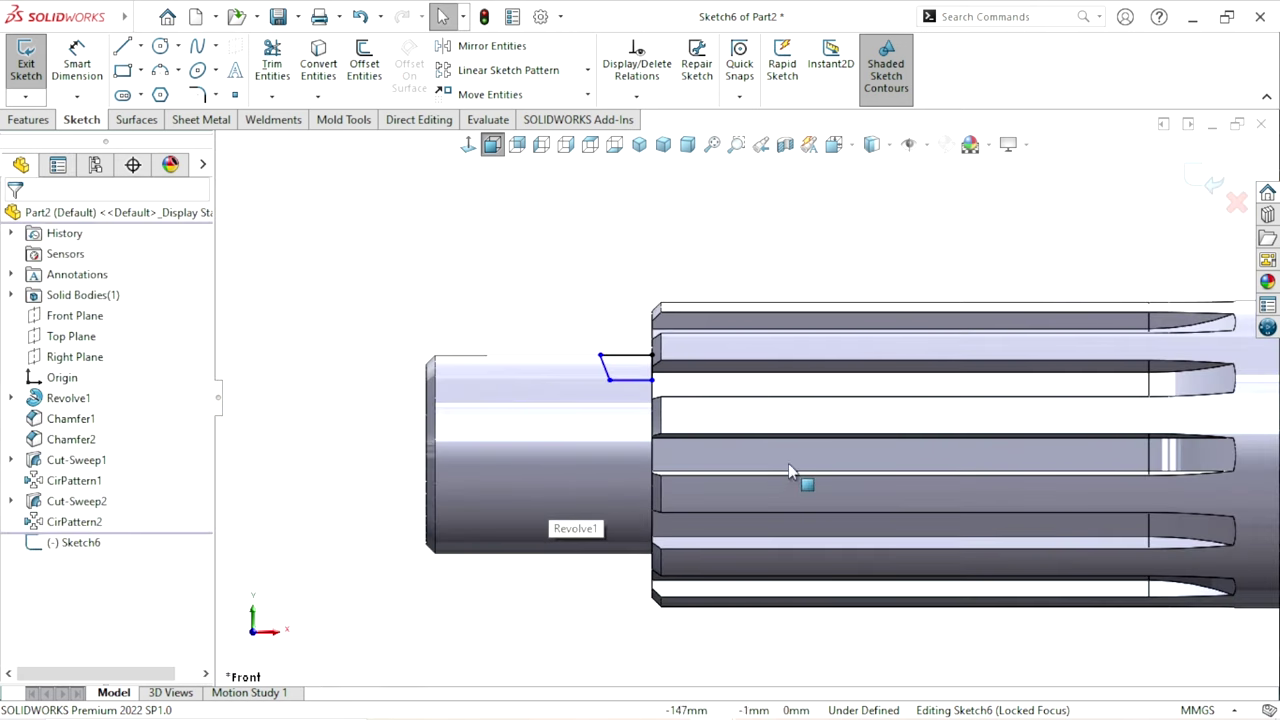
click(142, 47)
- Draw a construction centerline along the shaft from its left end to its right end
click(165, 88)
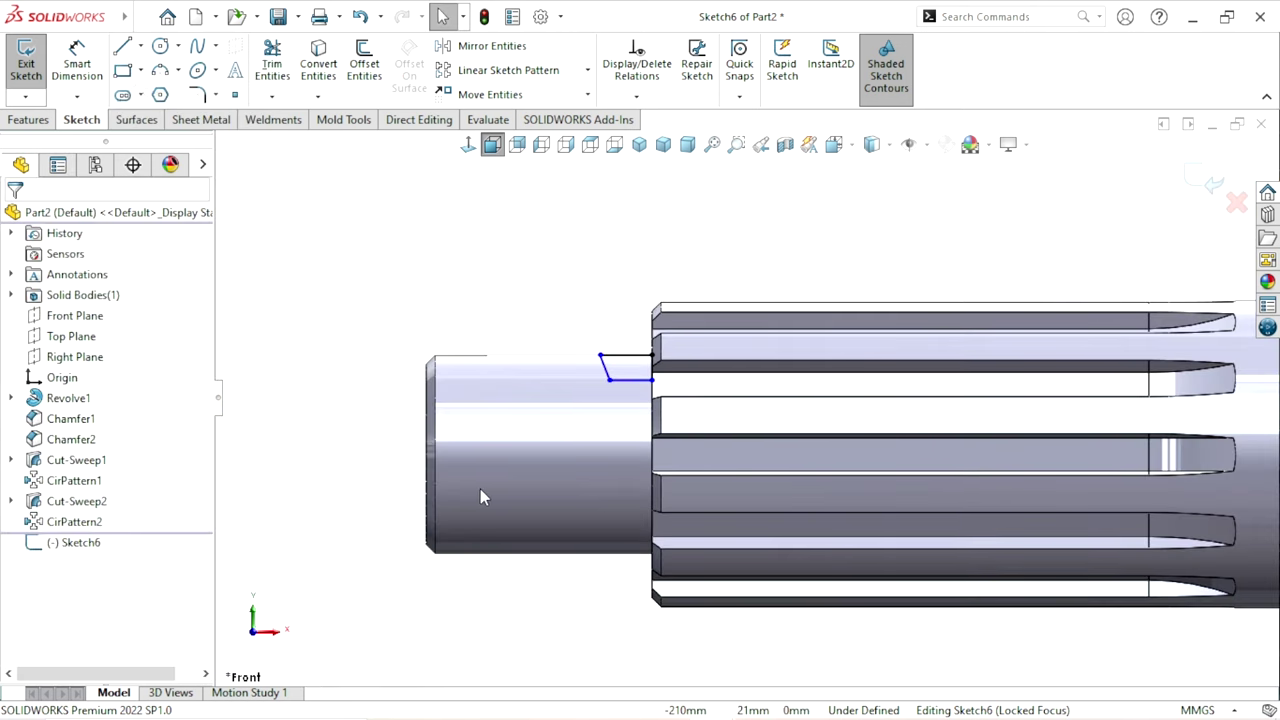
click(426, 455)
scroll(426, 455, up, 2)
scroll(414, 457, up, 2)
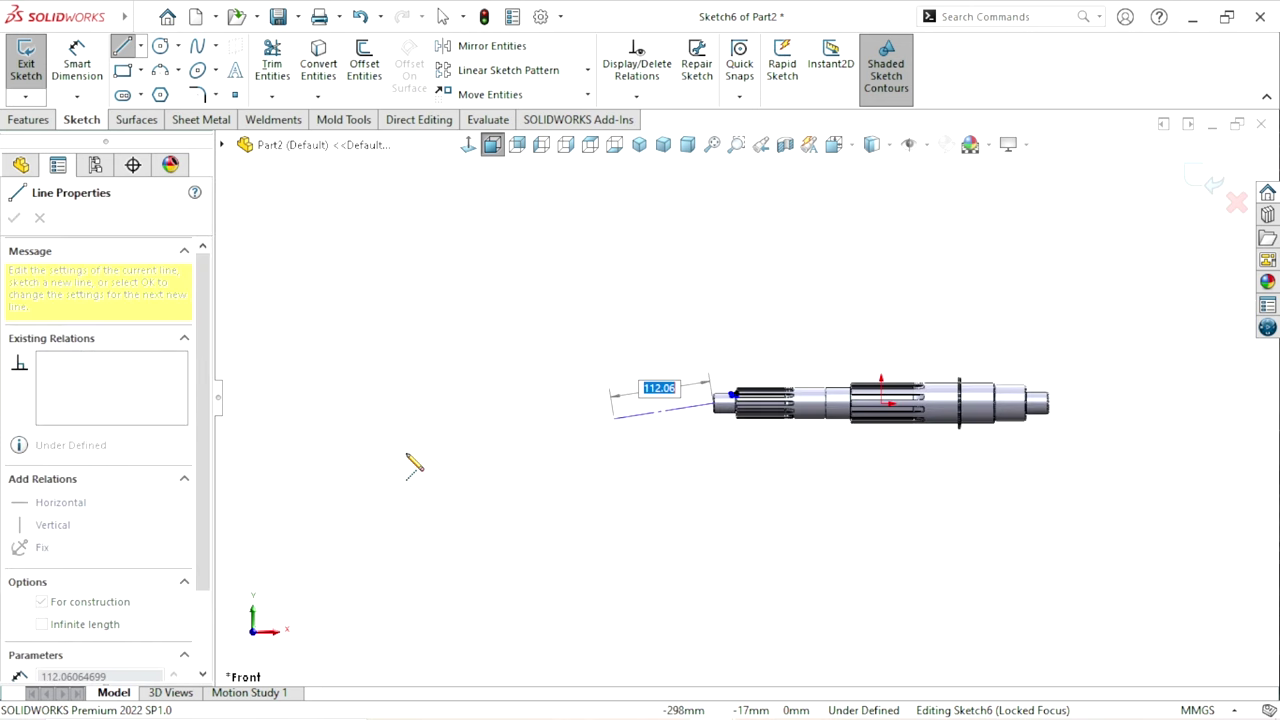
scroll(893, 415, up, 1)
scroll(1043, 429, down, 1)
scroll(1057, 429, down, 2)
scroll(986, 423, down, 2)
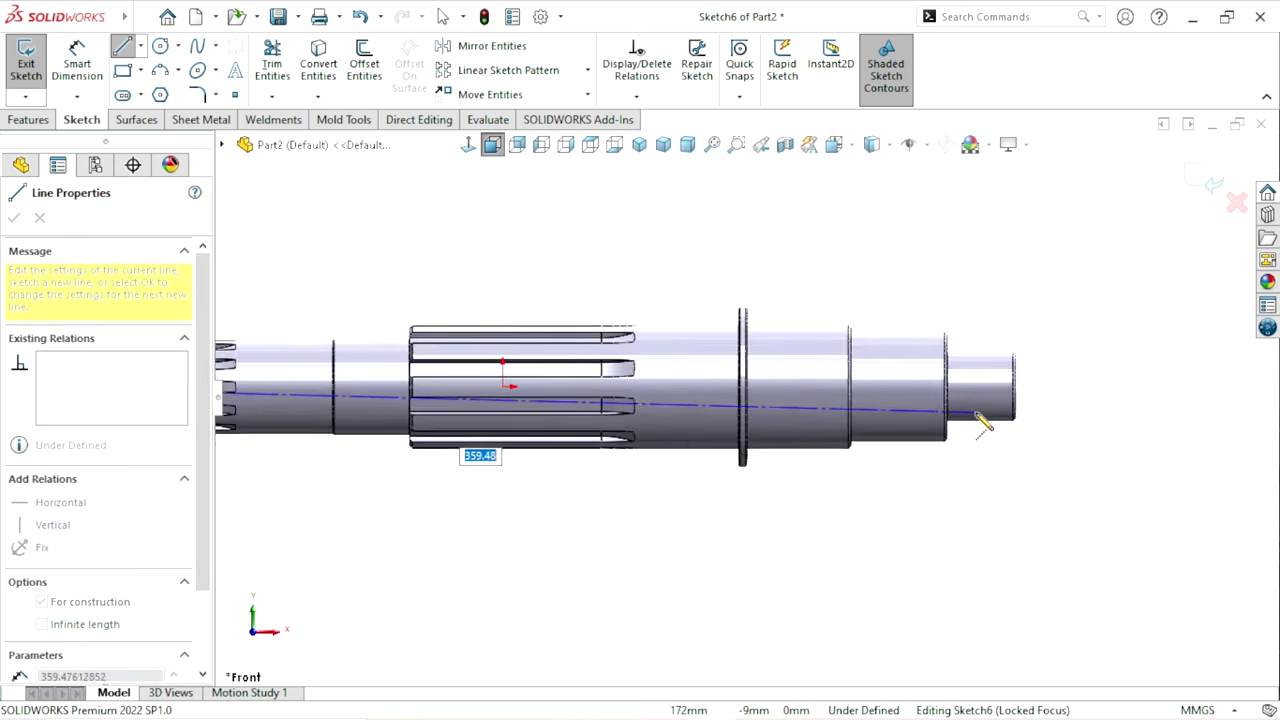
scroll(972, 395, down, 2)
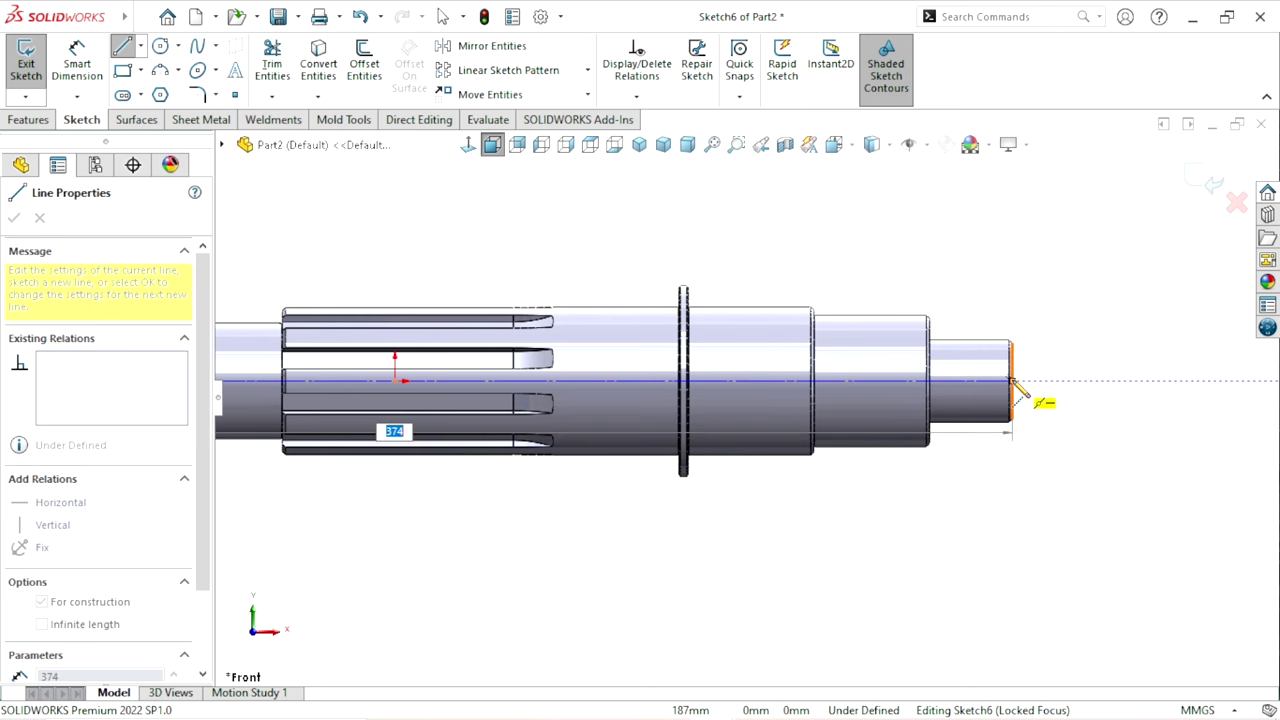
click(1013, 384)
right_click(988, 282)
click(1011, 323)
key(f)
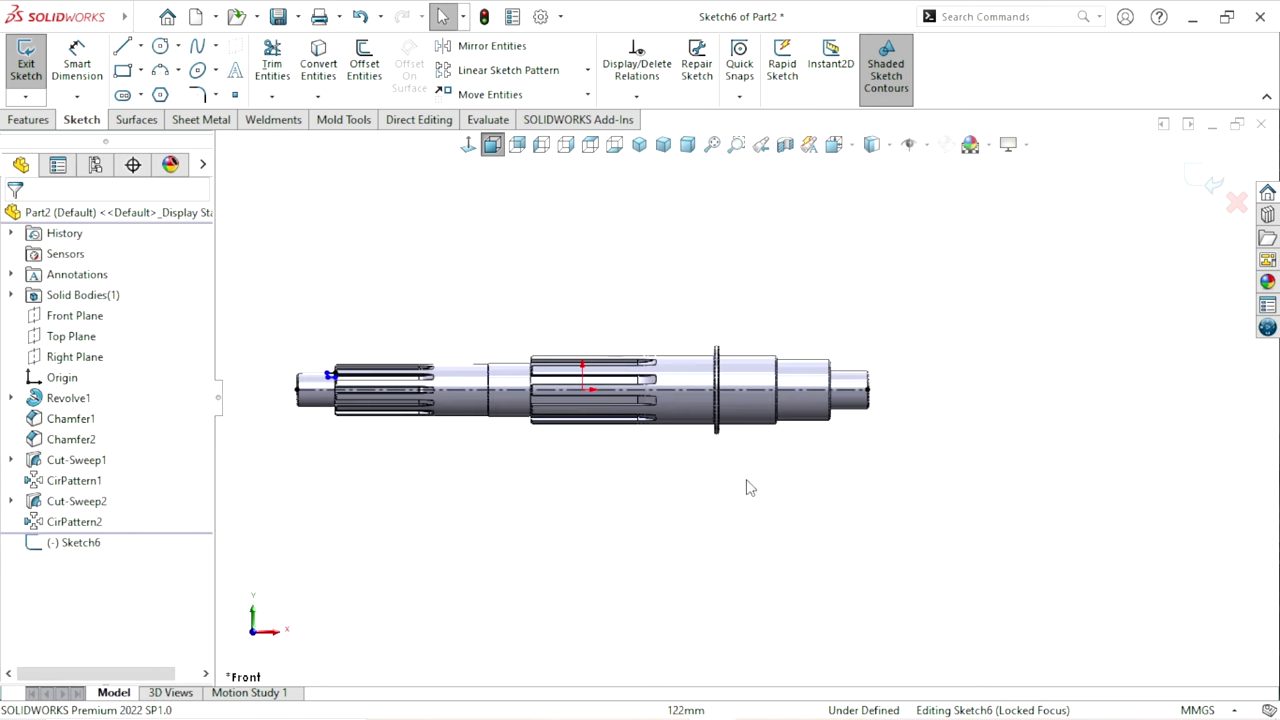
scroll(420, 400, down, 2)
scroll(400, 375, down, 2)
scroll(458, 353, down, 3)
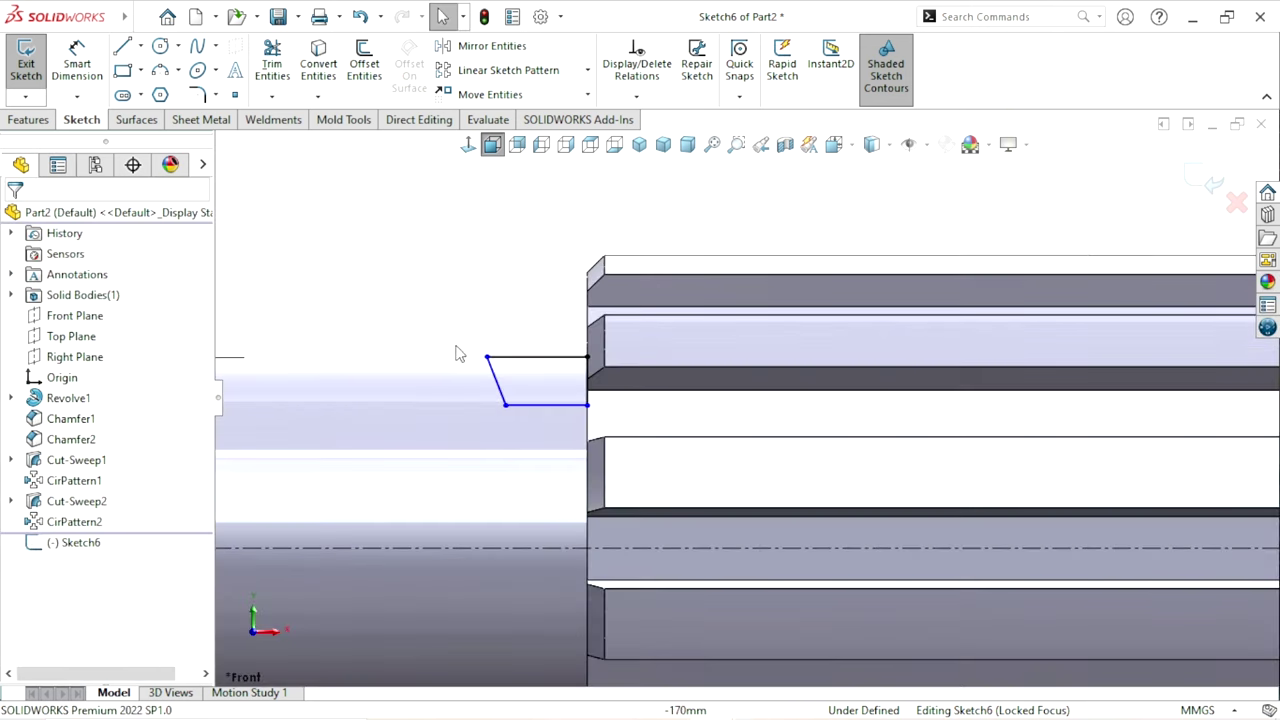
- Dimension the profile's slanted side at a 60° angle to its bottom edge
click(78, 86)
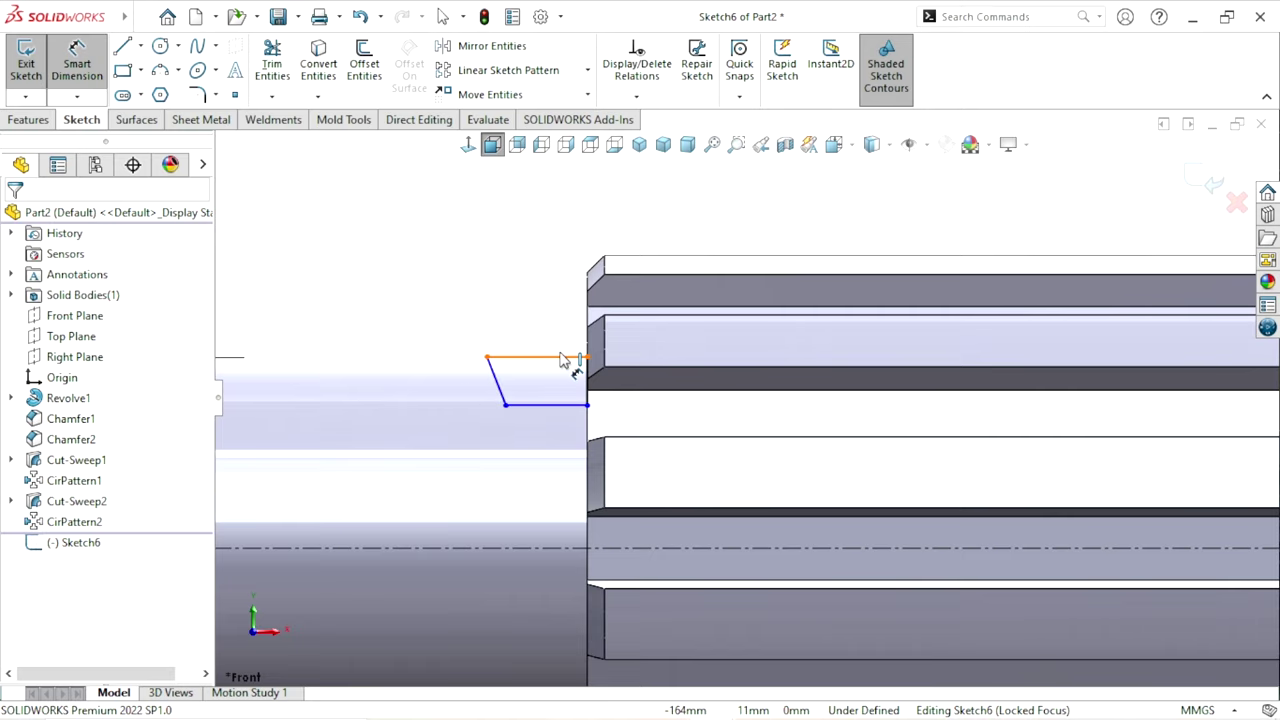
click(536, 412)
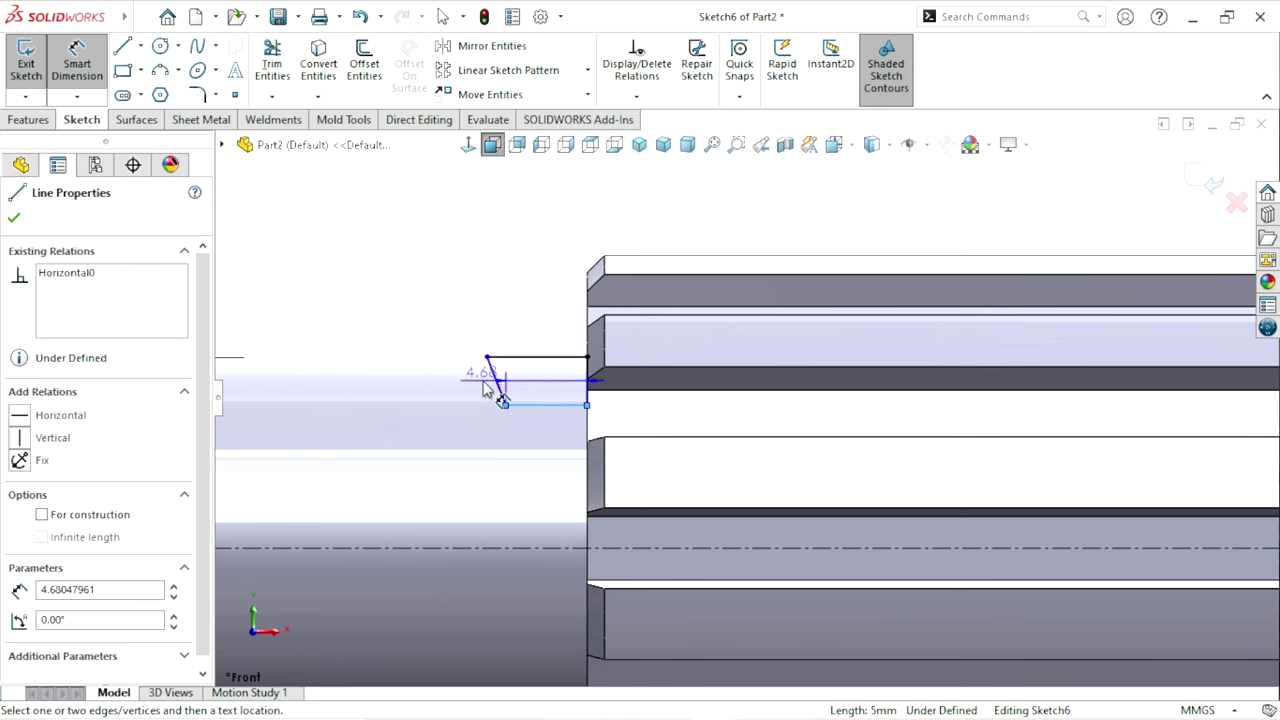
click(495, 382)
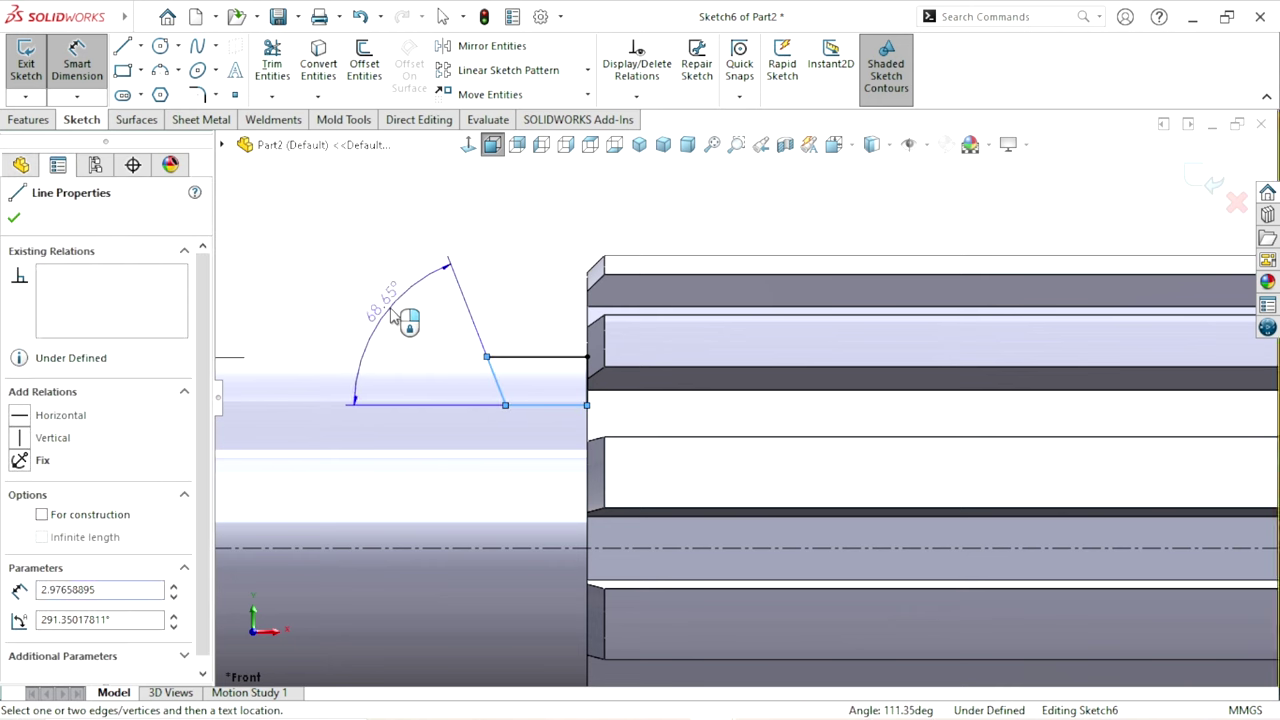
click(392, 316)
text(6)
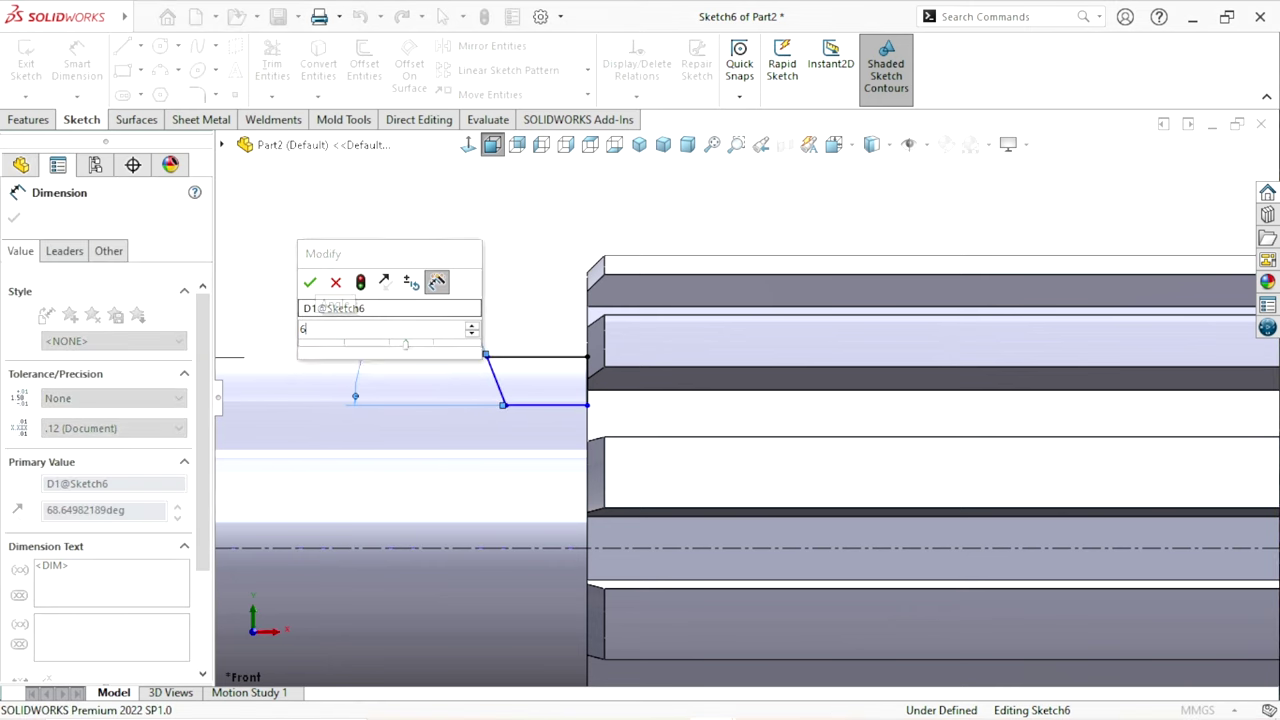
text(0)
key(Return)
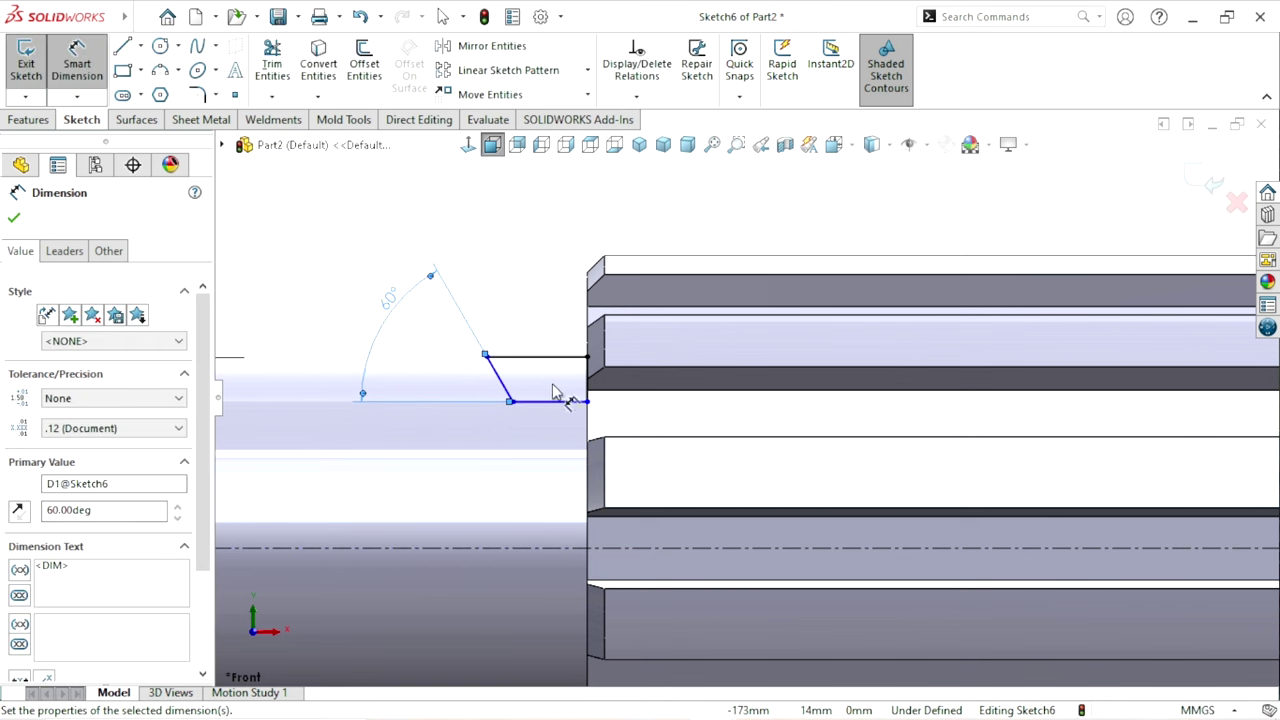
- Dimension the profile's top line to 3.00 mm and its bottom line to 2.00 mm
click(535, 372)
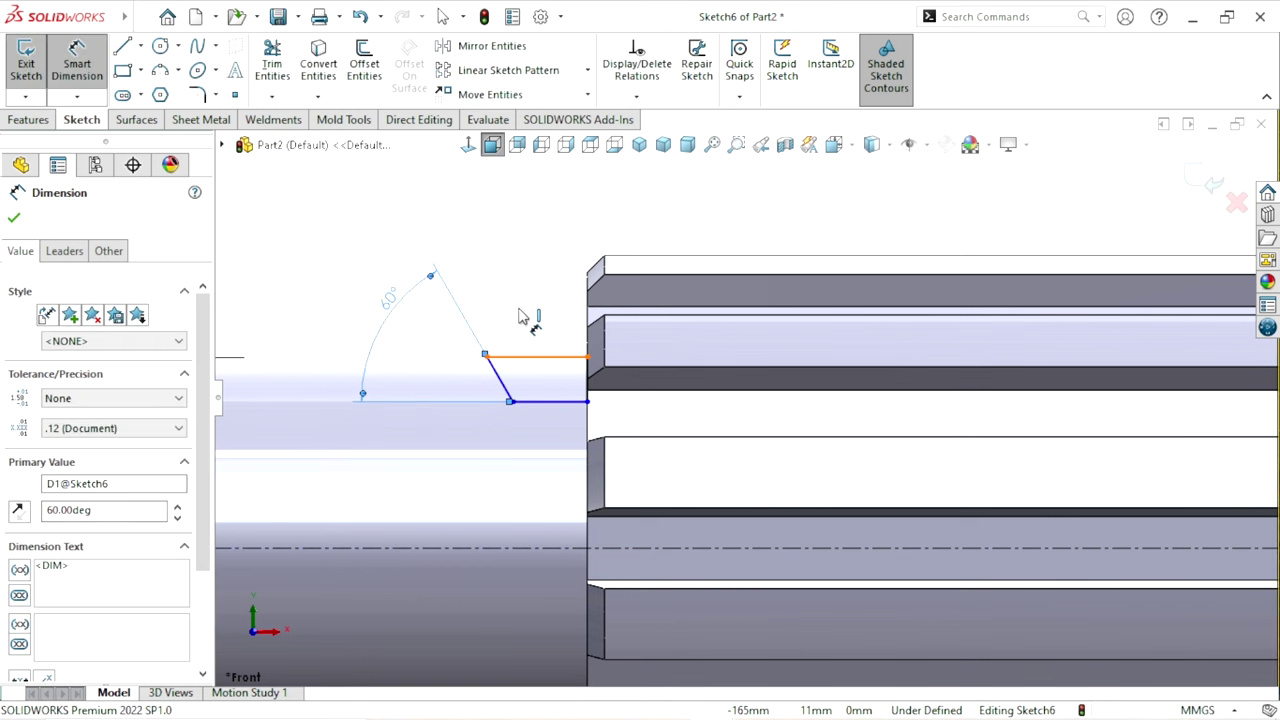
click(512, 292)
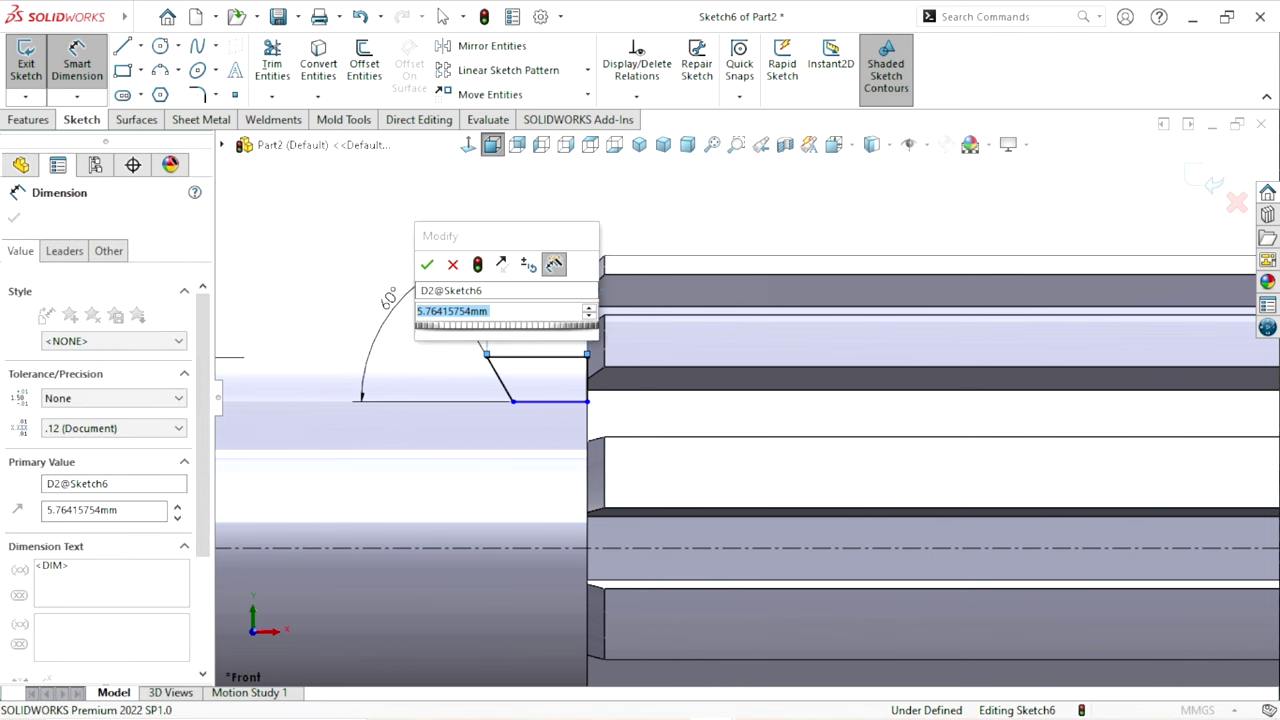
text(30)
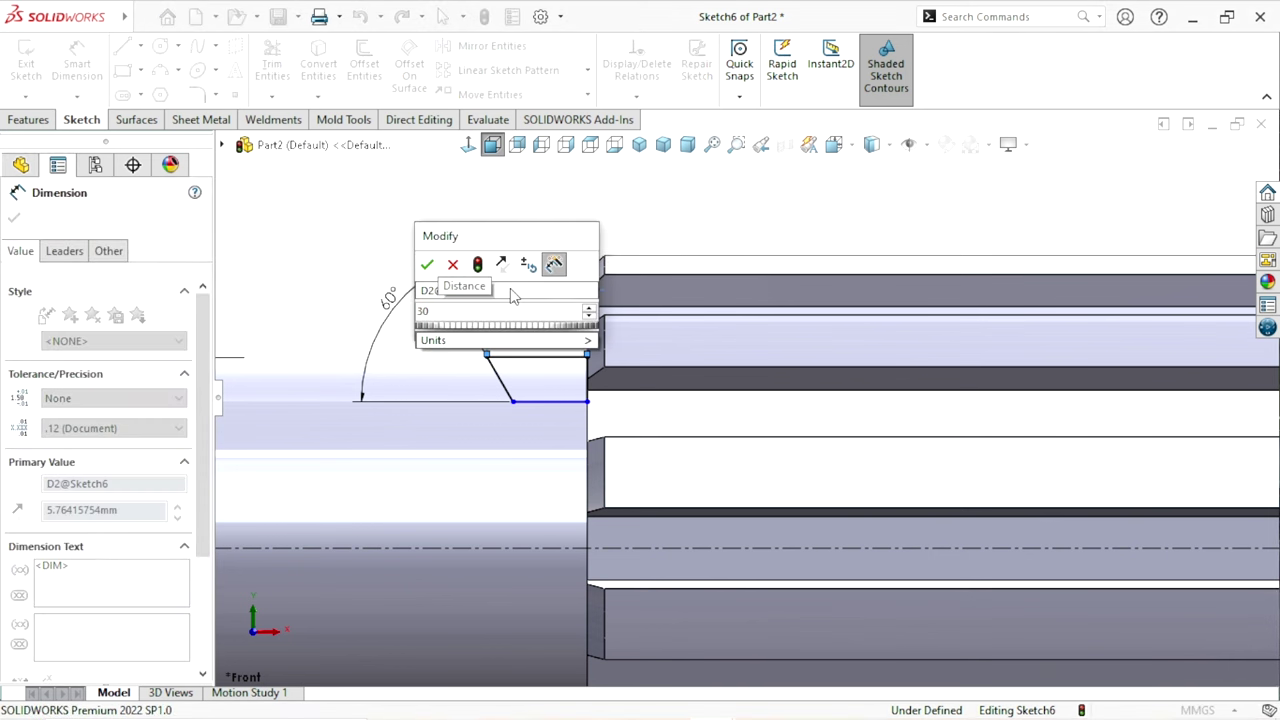
key(Return)
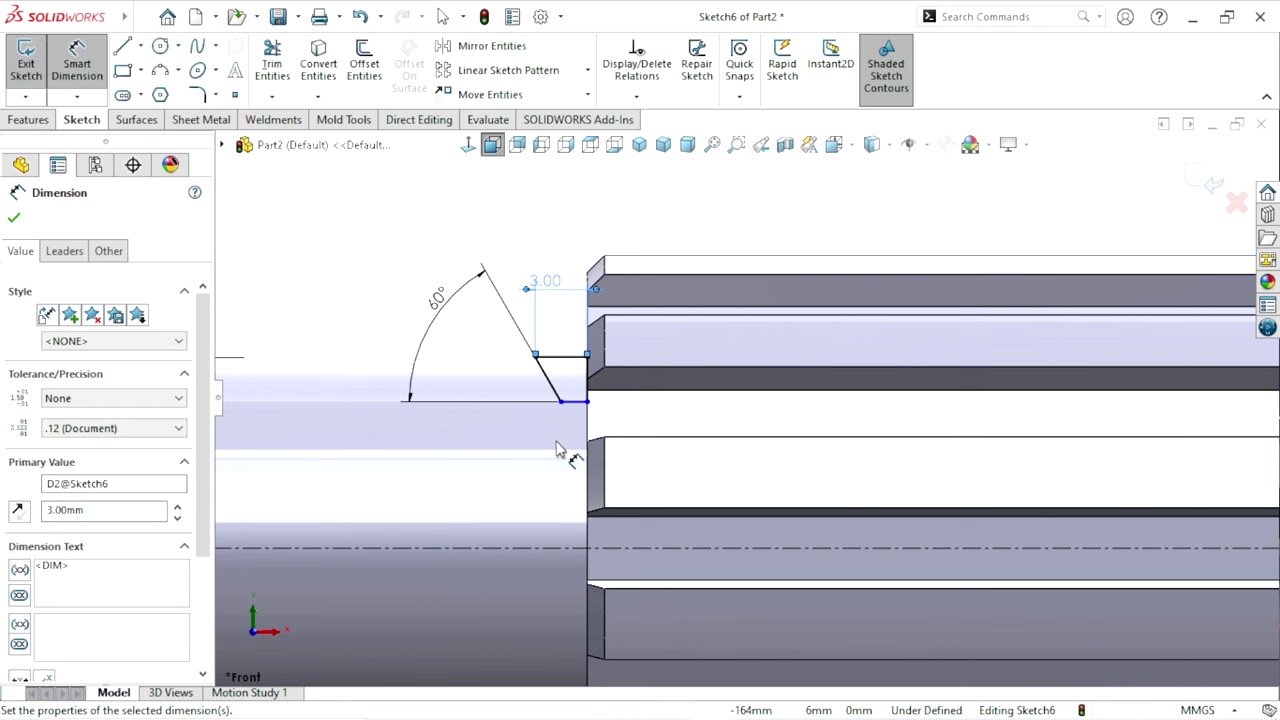
click(576, 414)
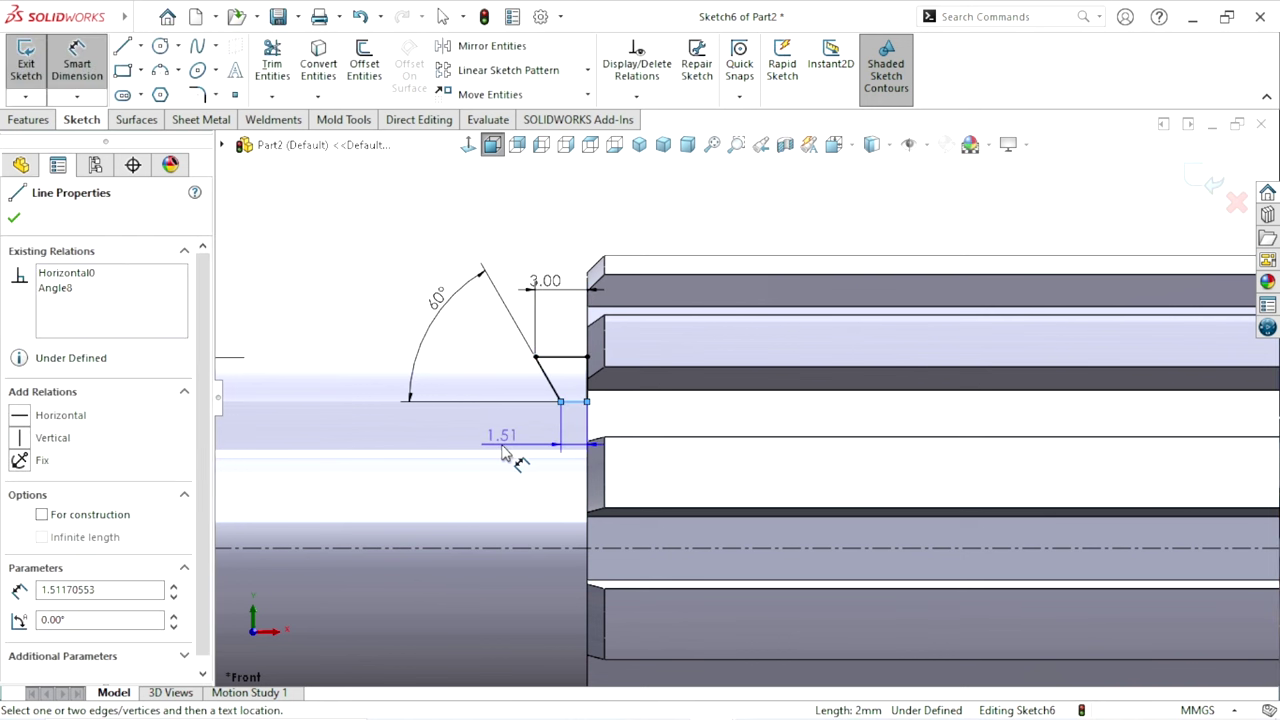
click(515, 437)
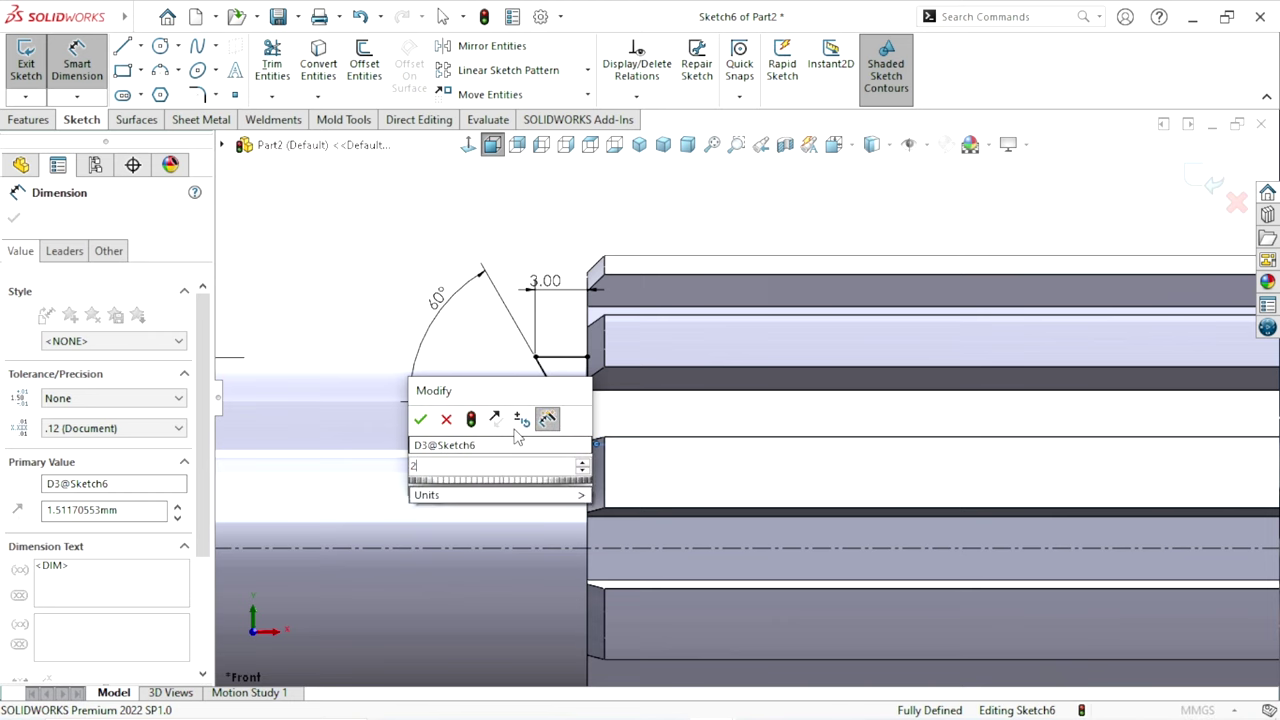
text(2)
key(Return)
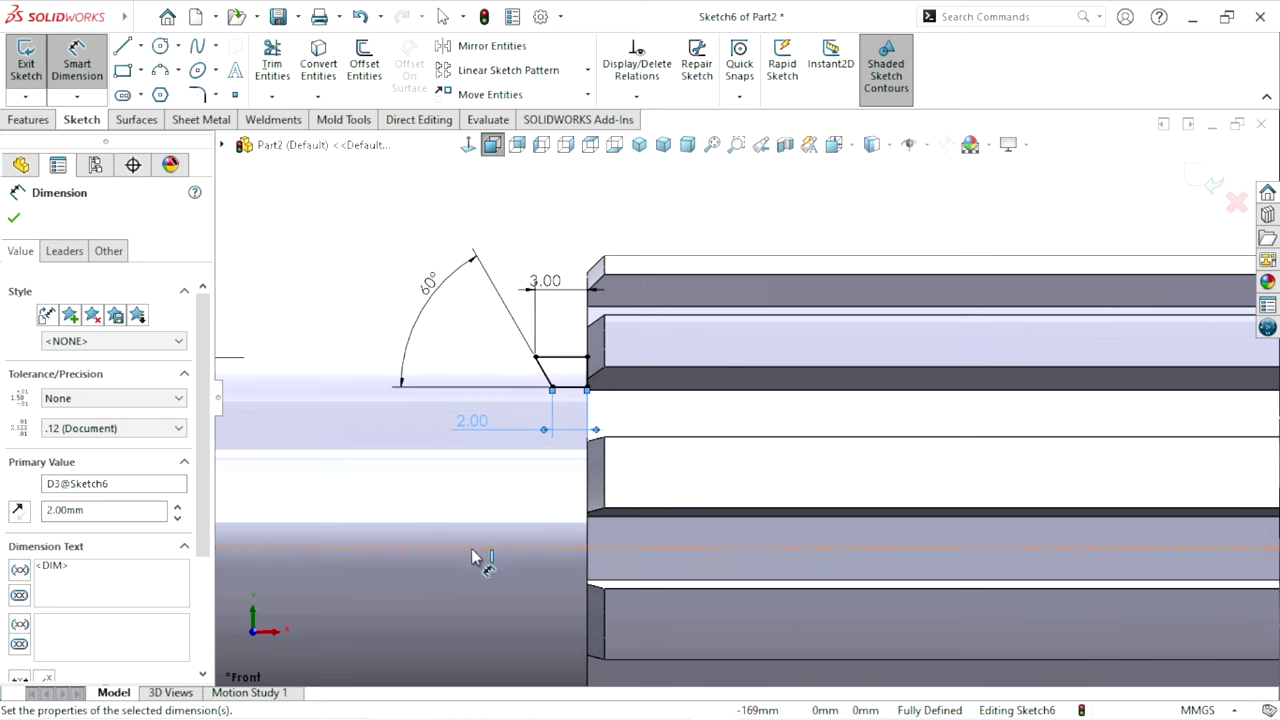
- Cancel the over-defining 9.27 height dimension from the centerline to the bottom line
click(563, 390)
click(548, 389)
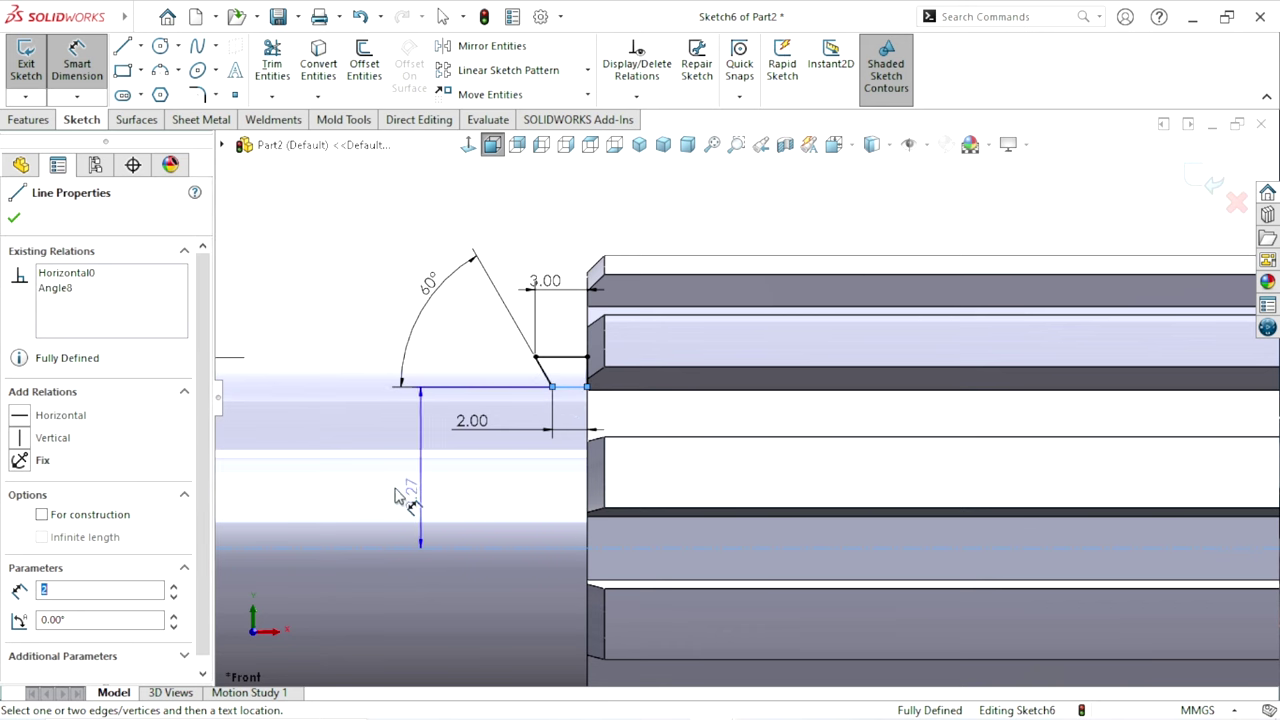
click(378, 485)
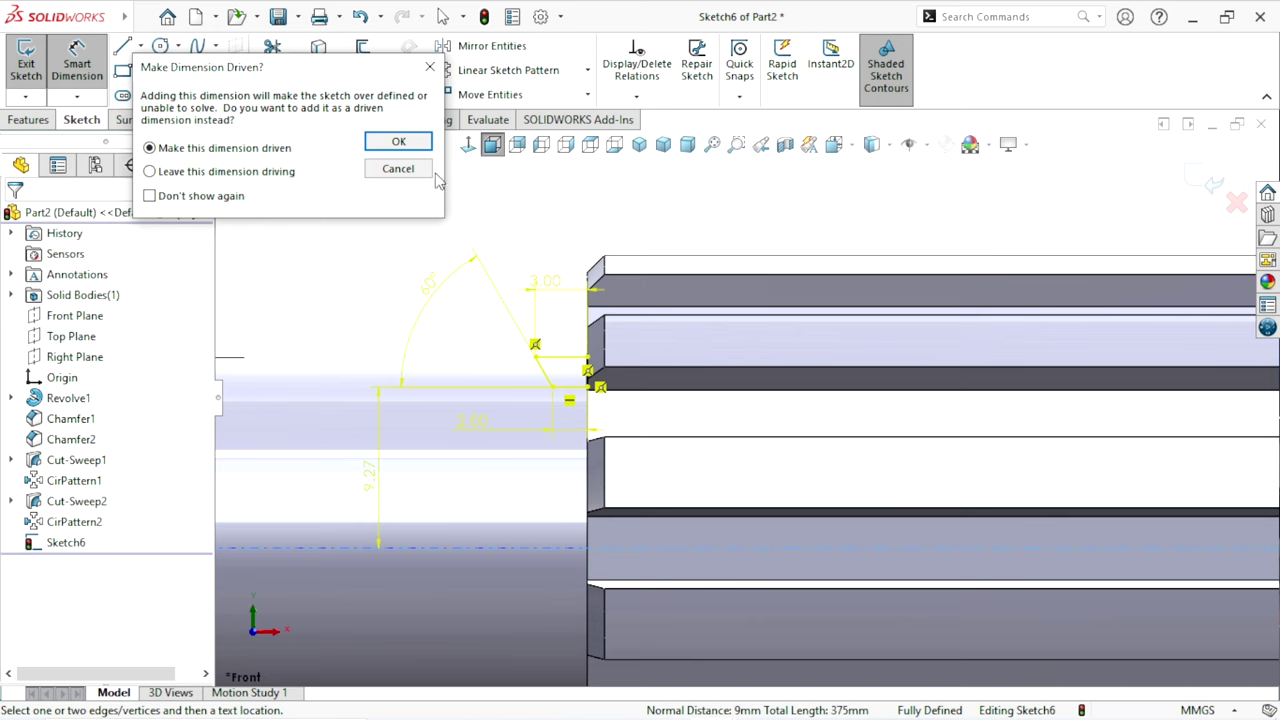
click(398, 168)
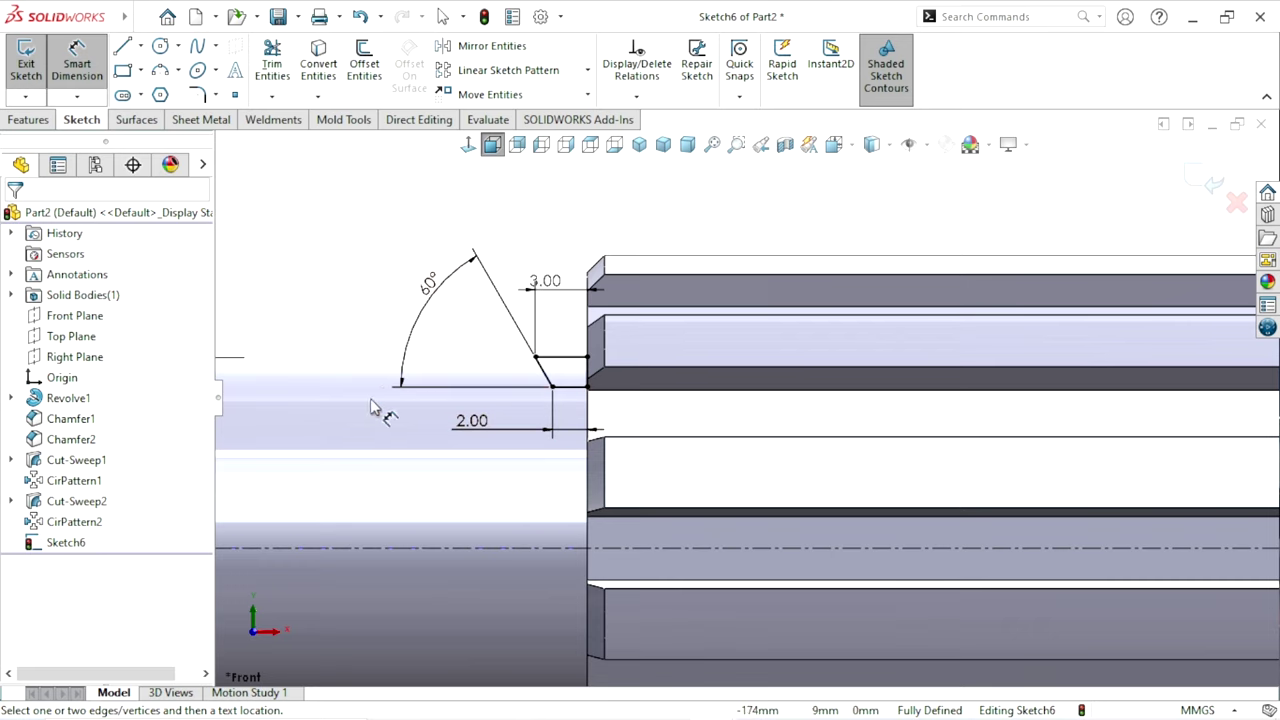
- Draw the slot's first side as a line down from the top of the step edge
scroll(450, 455, up, 3)
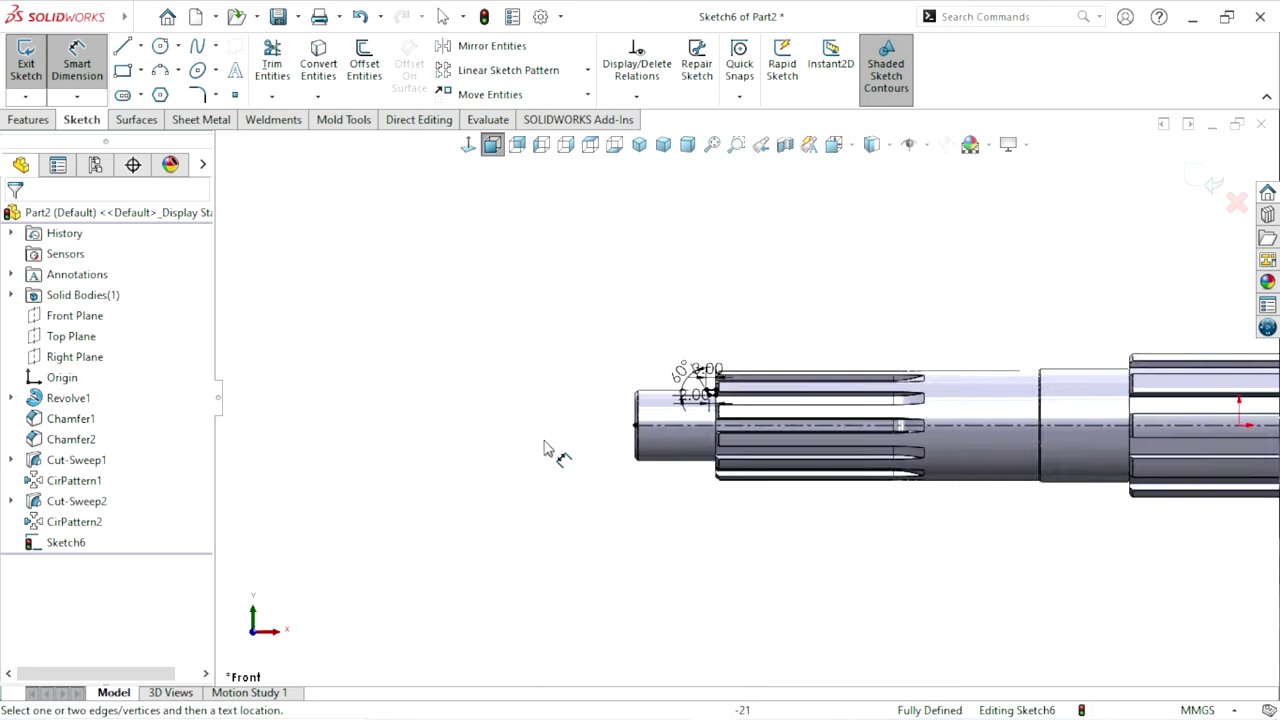
scroll(1057, 415, down, 2)
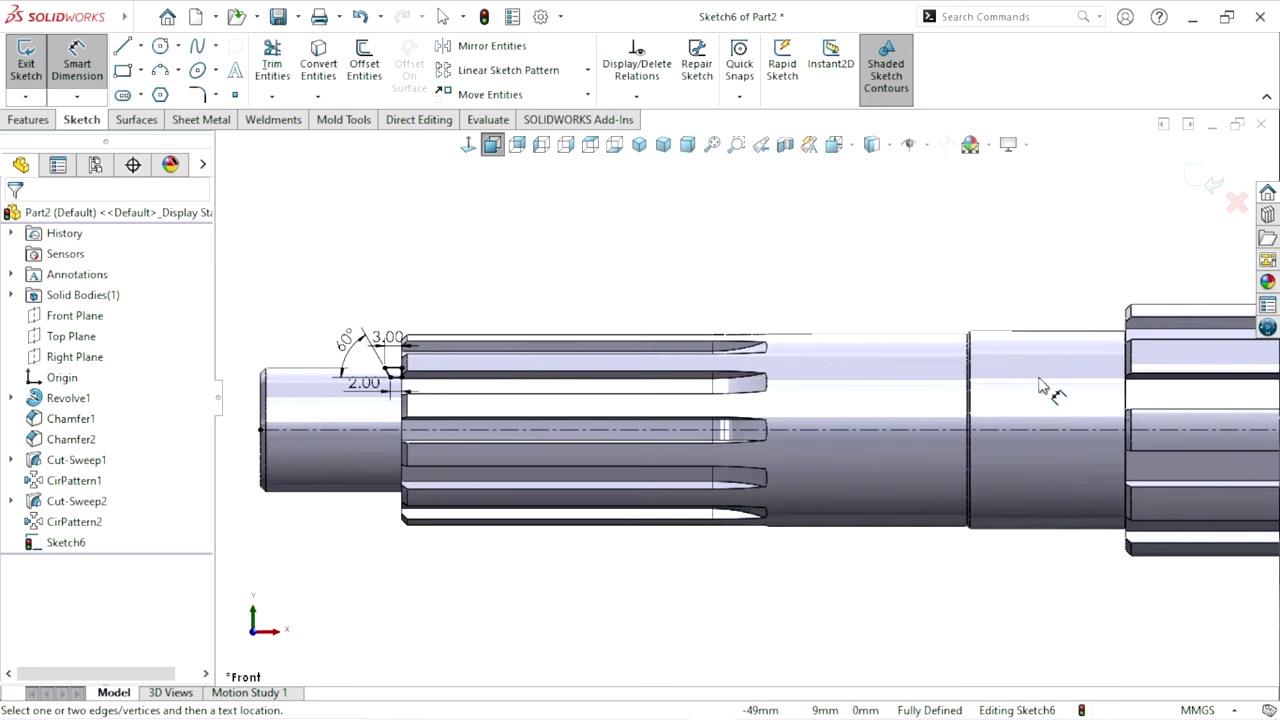
scroll(1000, 410, up, 2)
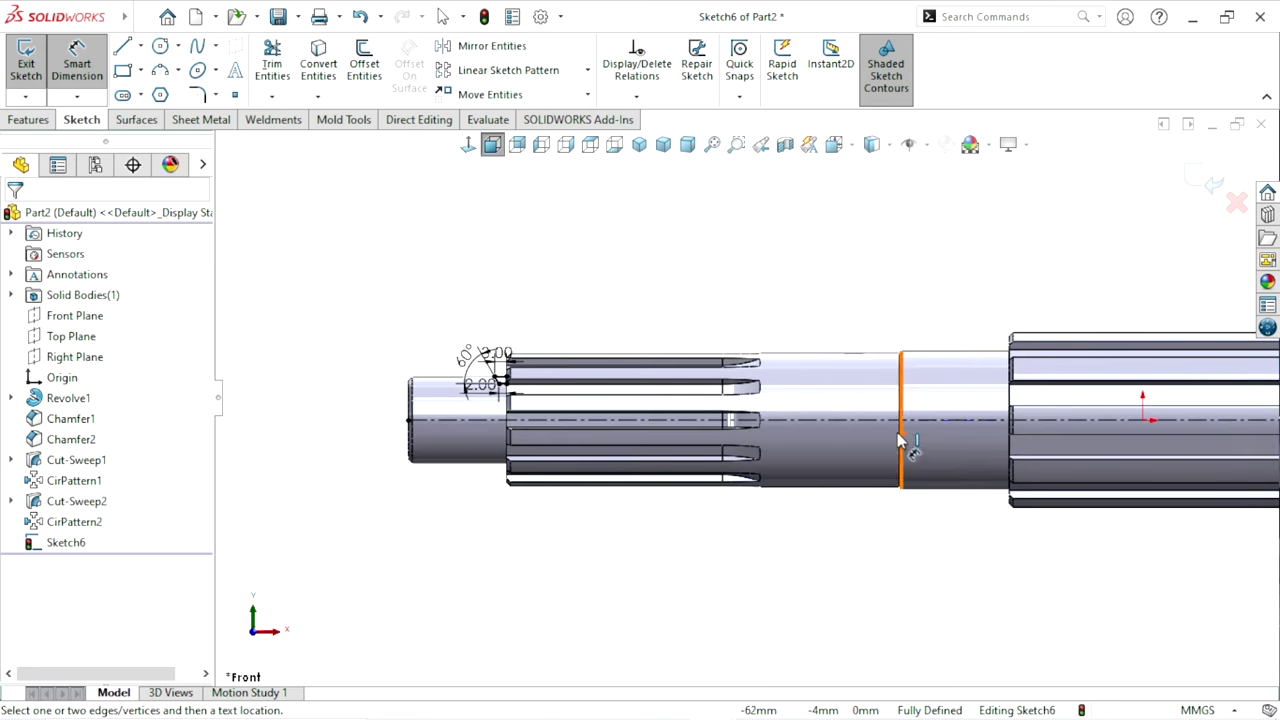
scroll(1051, 409, down, 1)
scroll(966, 337, down, 1)
scroll(612, 281, down, 2)
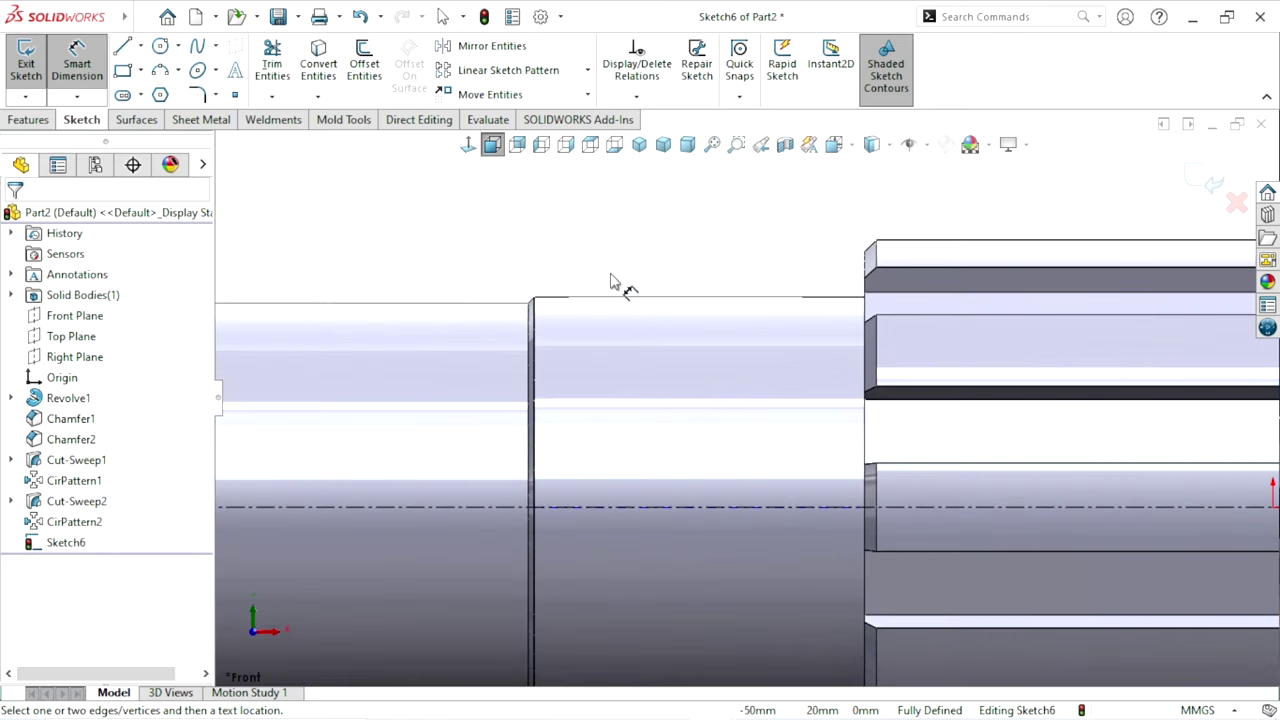
click(125, 48)
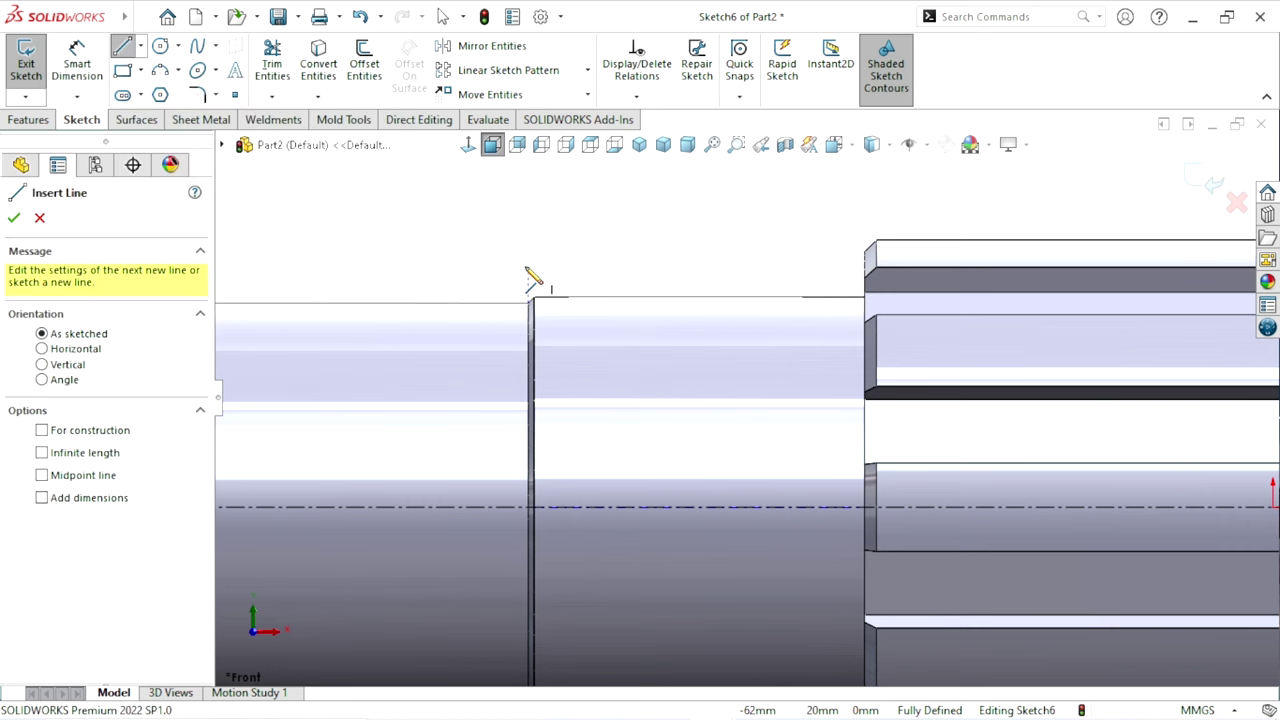
click(529, 270)
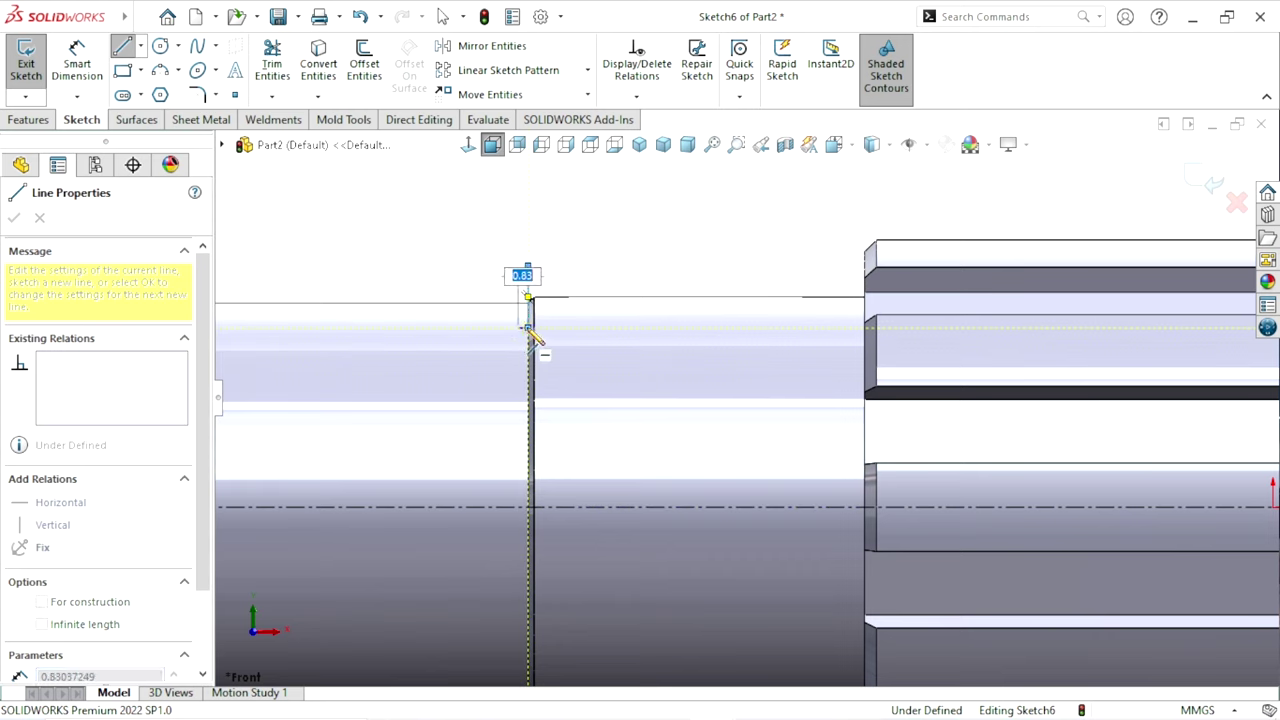
click(528, 328)
- Add a tangent-arc half-round bottom, then draw the other side up and close the slot
key(a)
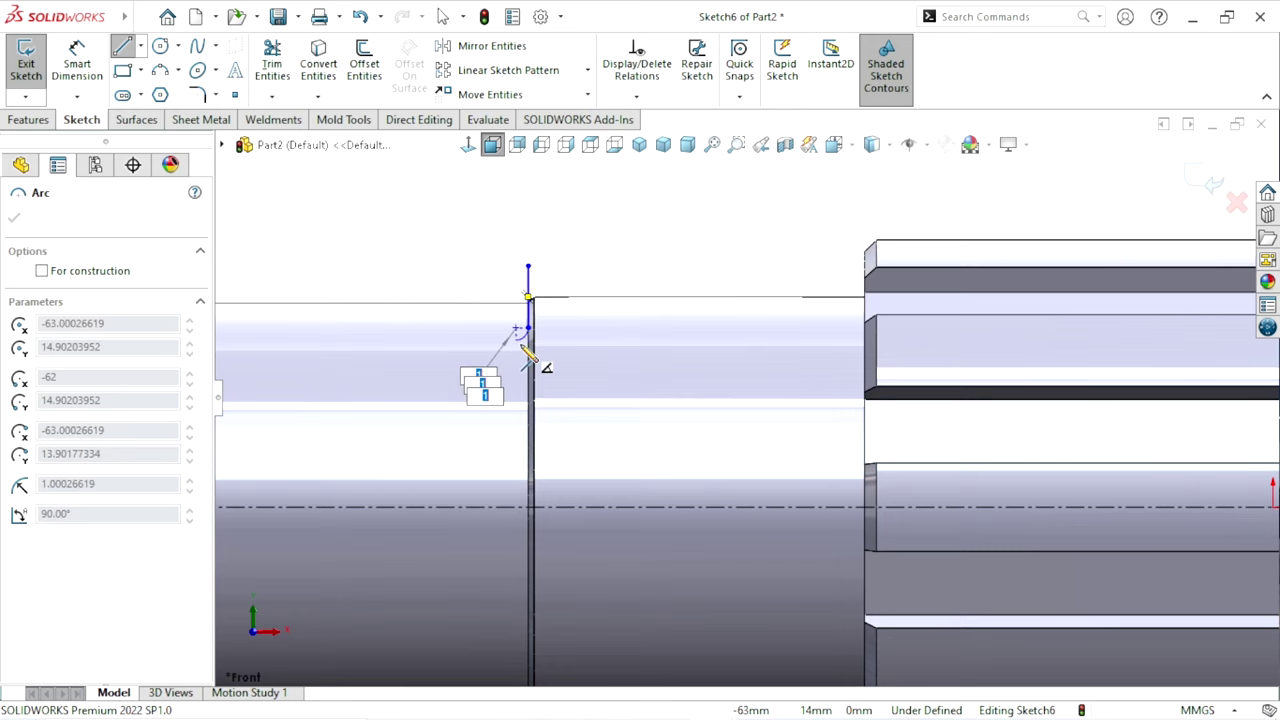
scroll(486, 365, down, 3)
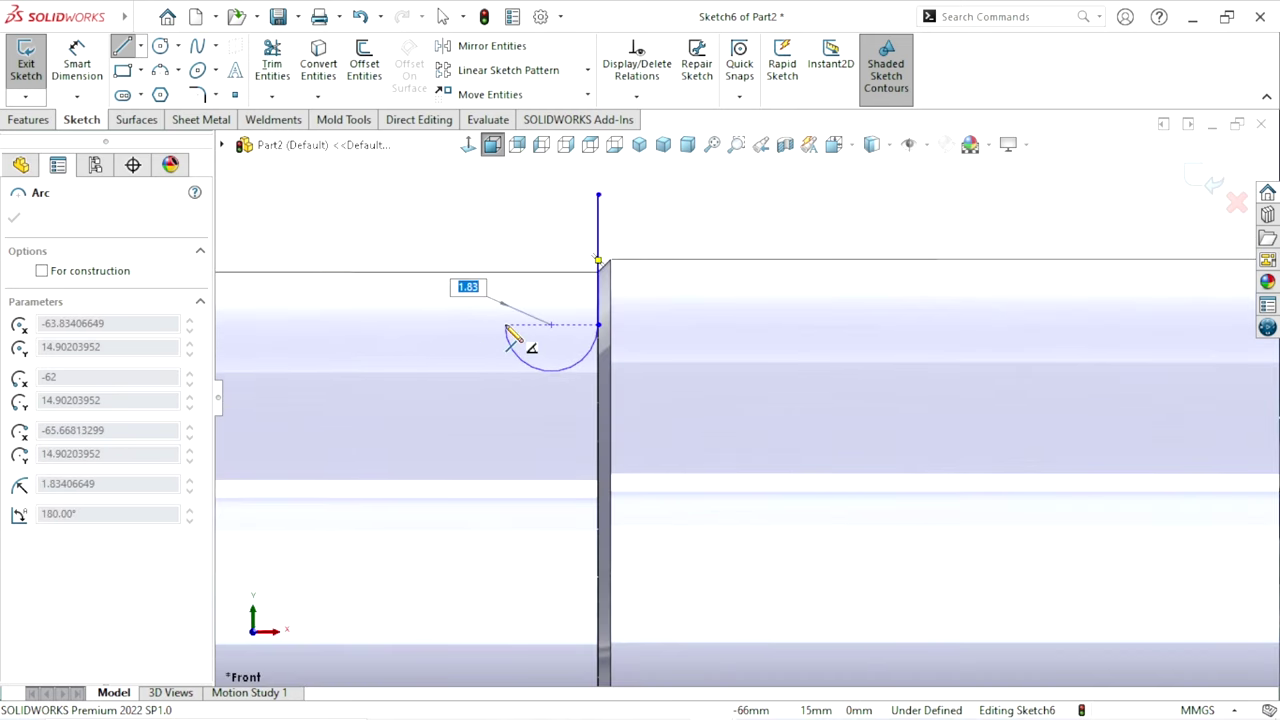
click(505, 326)
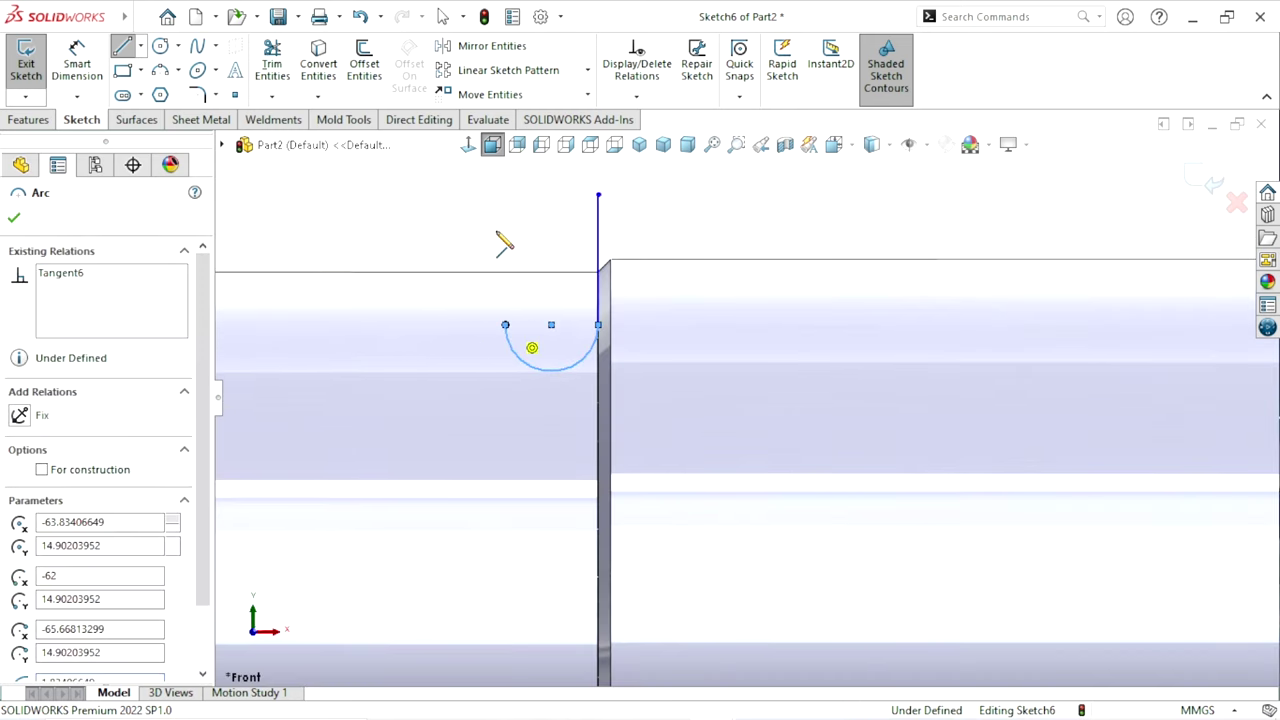
click(505, 194)
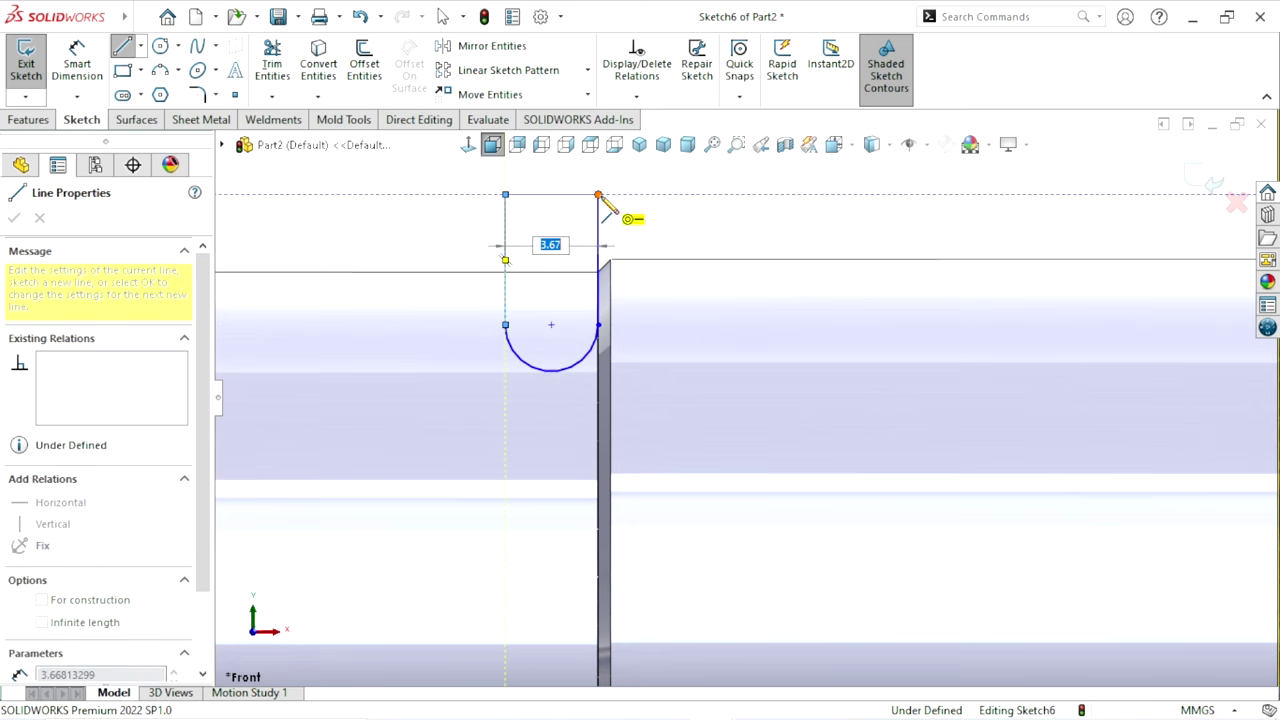
click(598, 194)
right_click(668, 203)
key(Escape)
key(Escape)
- Dimension the U-slot's top line to a 1.00 mm width
scroll(755, 437, up, 3)
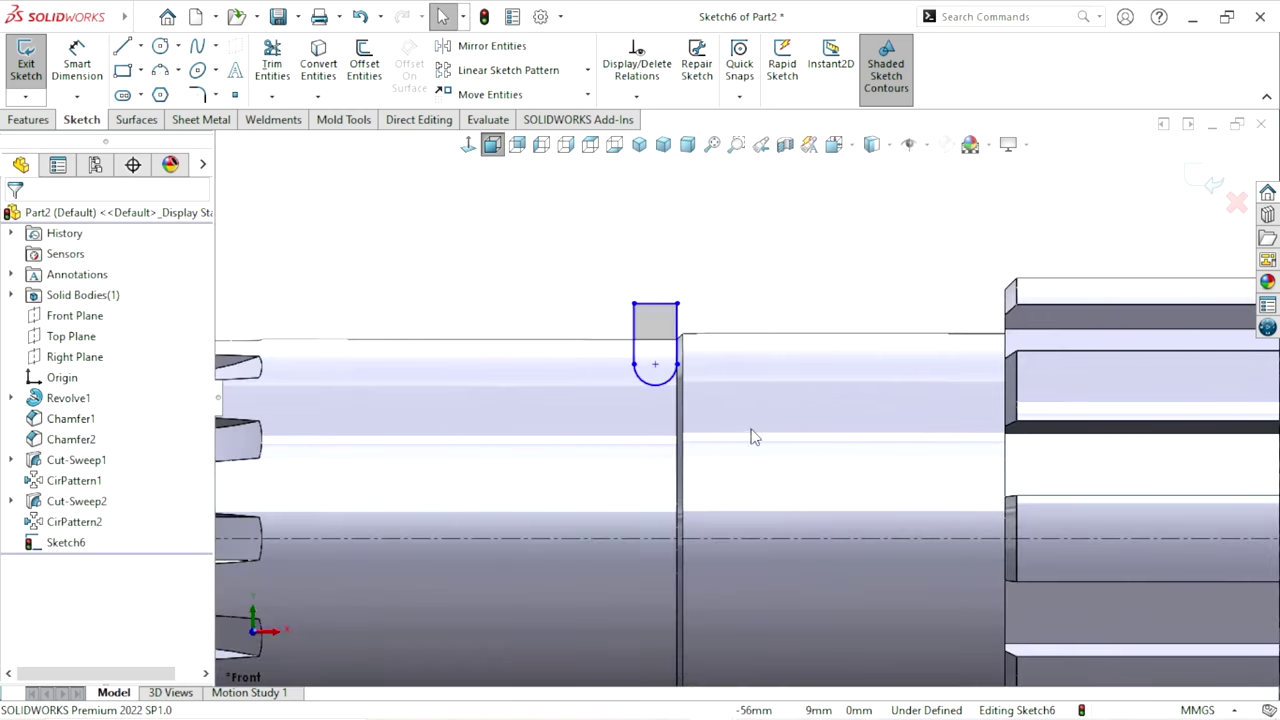
scroll(755, 437, down, 3)
scroll(761, 373, up, 2)
scroll(774, 368, down, 2)
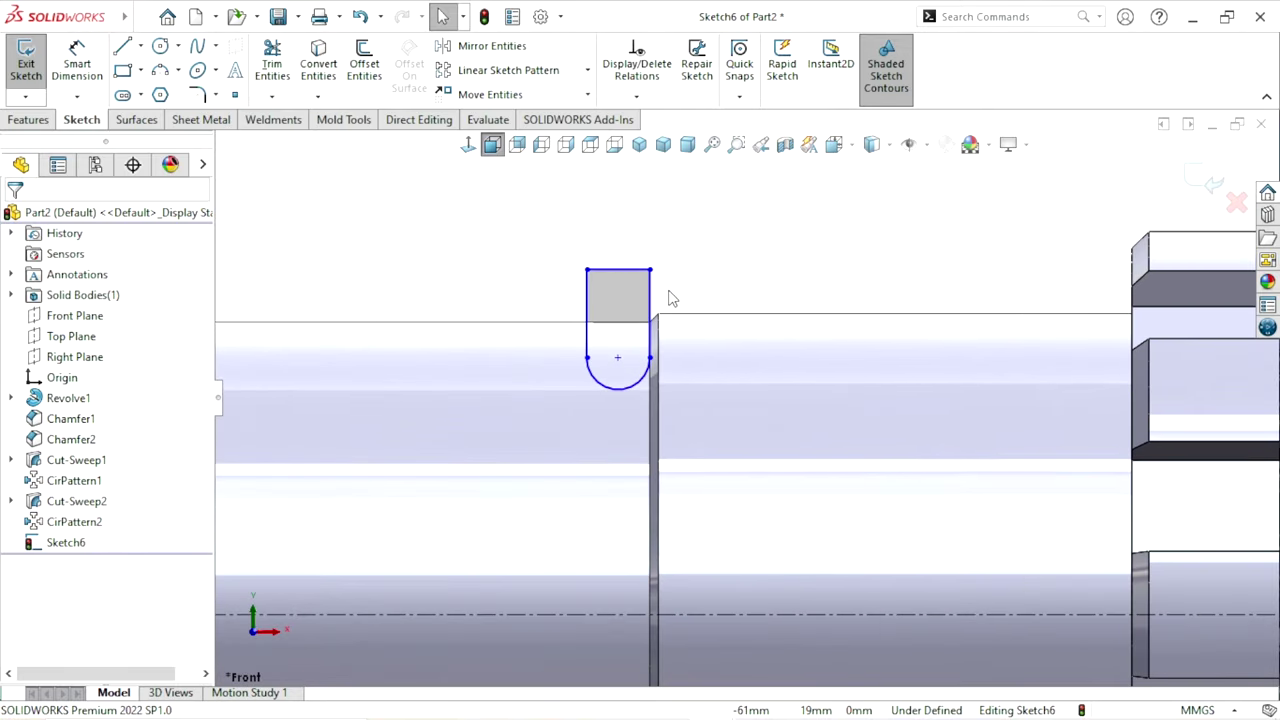
scroll(670, 297, down, 1)
click(57, 82)
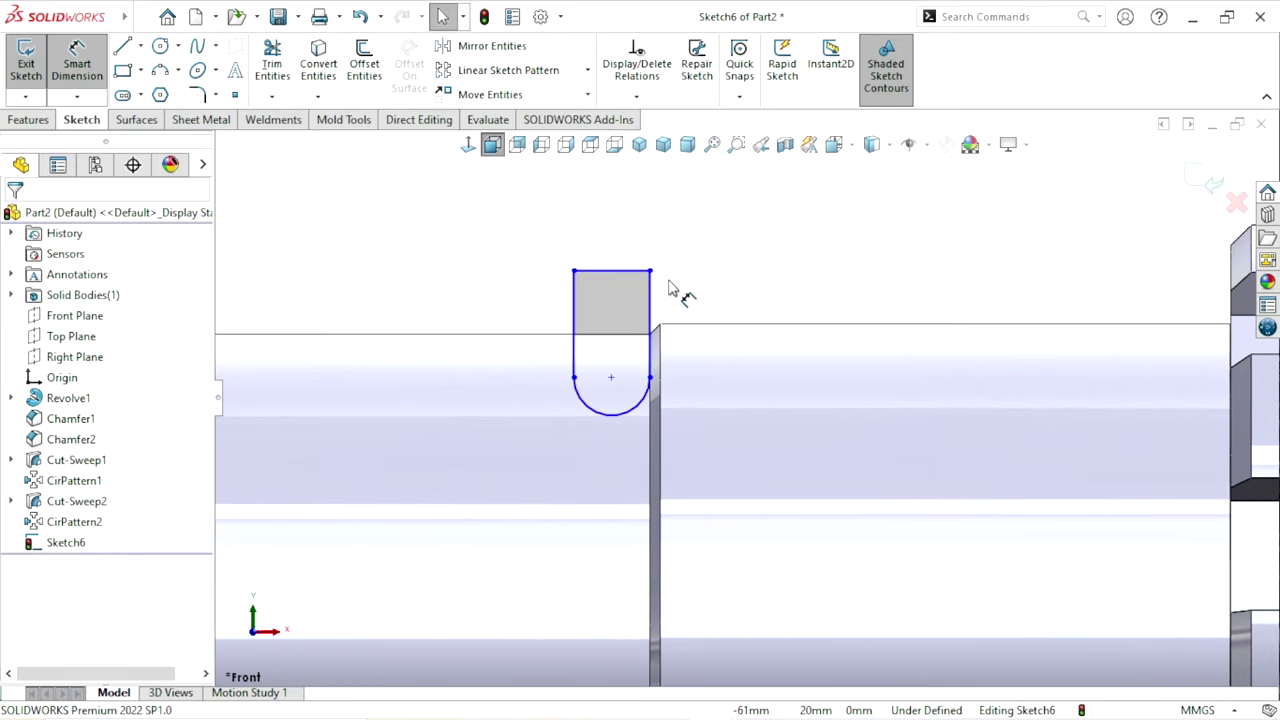
click(605, 271)
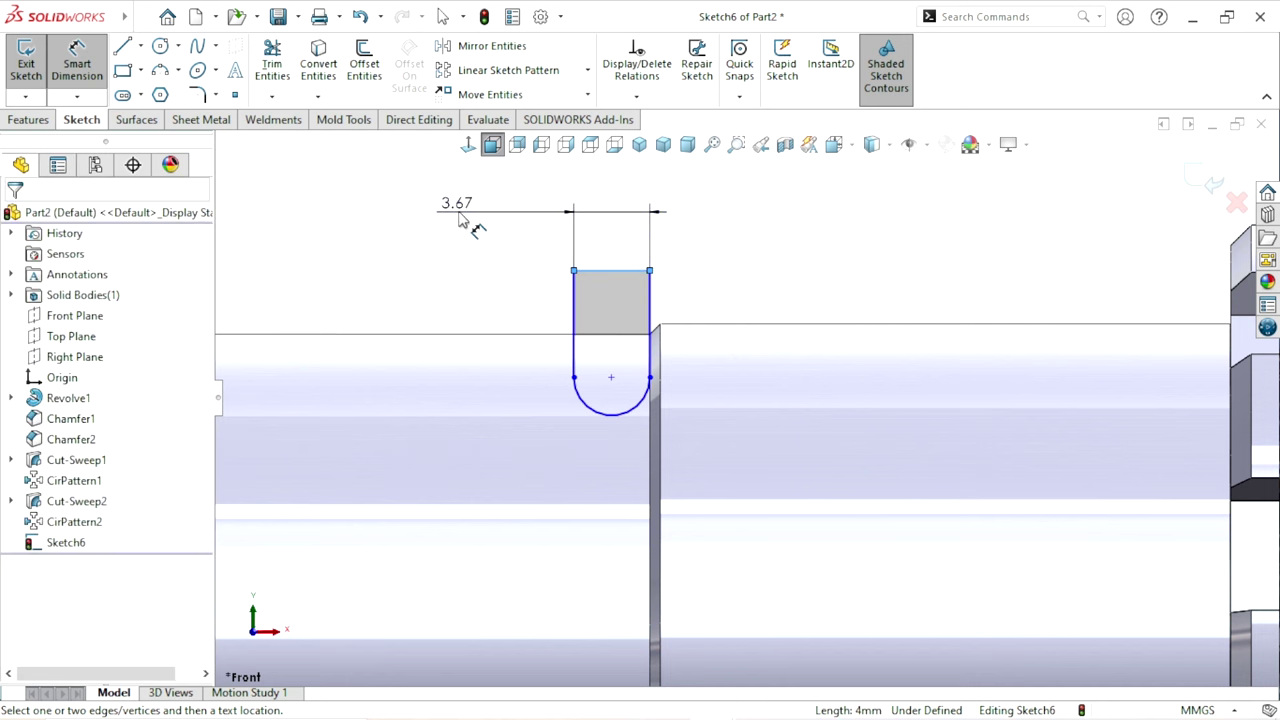
click(460, 220)
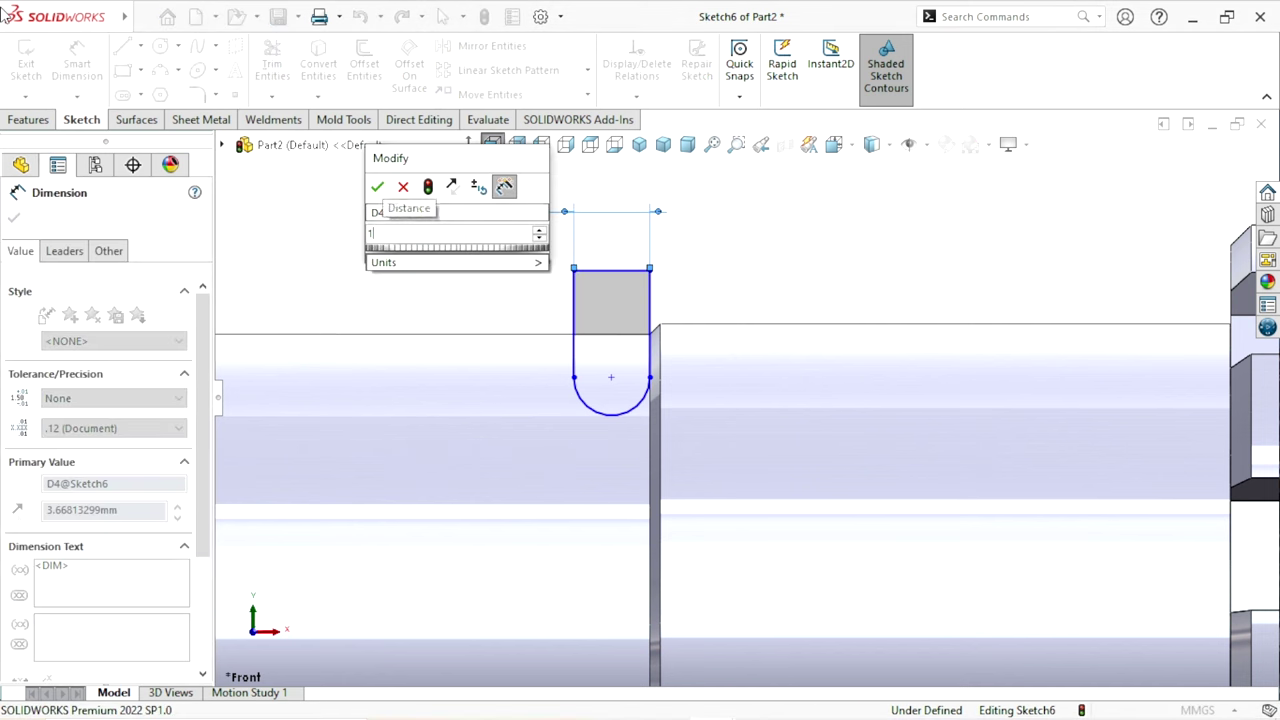
text(1)
key(Return)
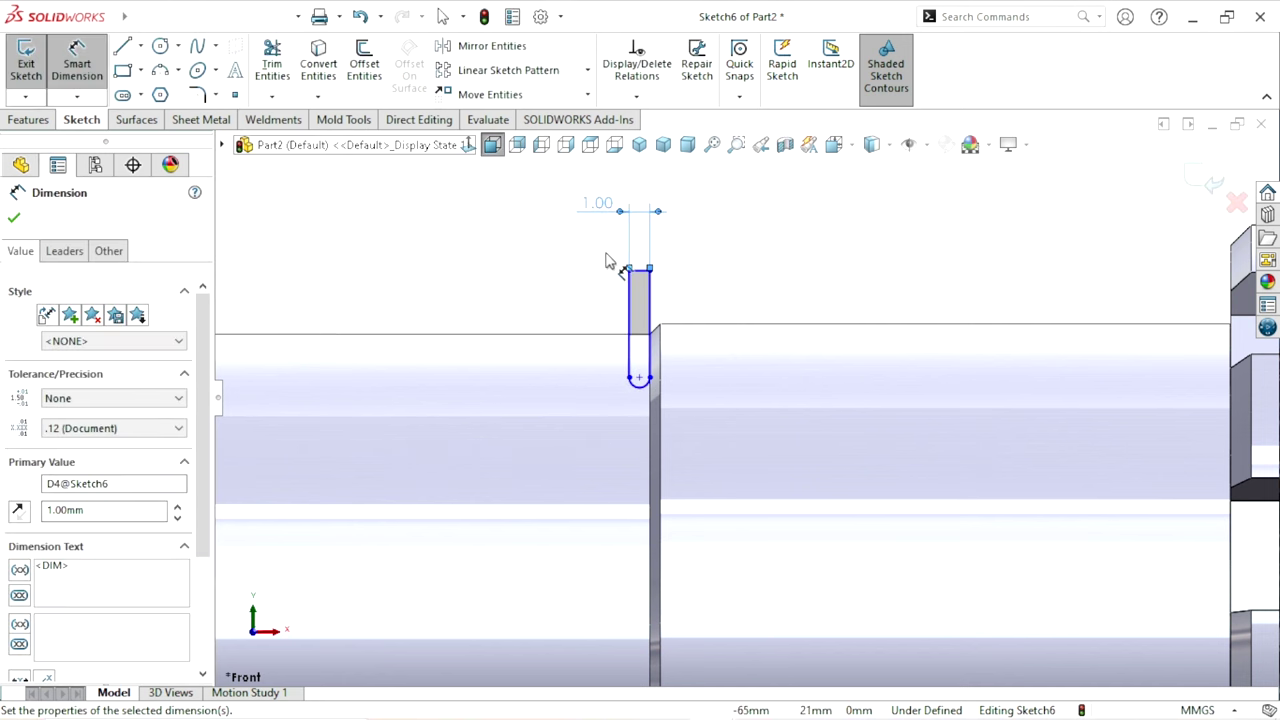
scroll(690, 466, down, 1)
scroll(690, 466, down, 1)
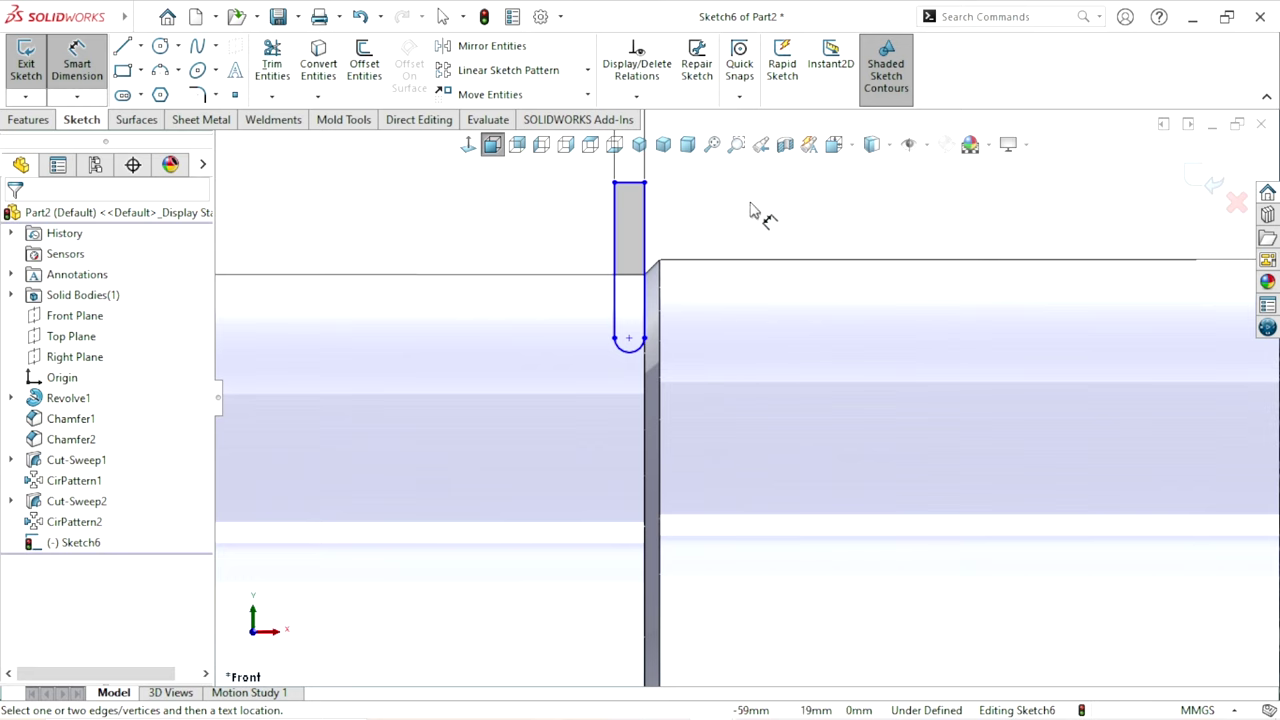
- Abandon the slot radius dimension and check the centre point and left shaft diameter
click(625, 350)
key(Escape)
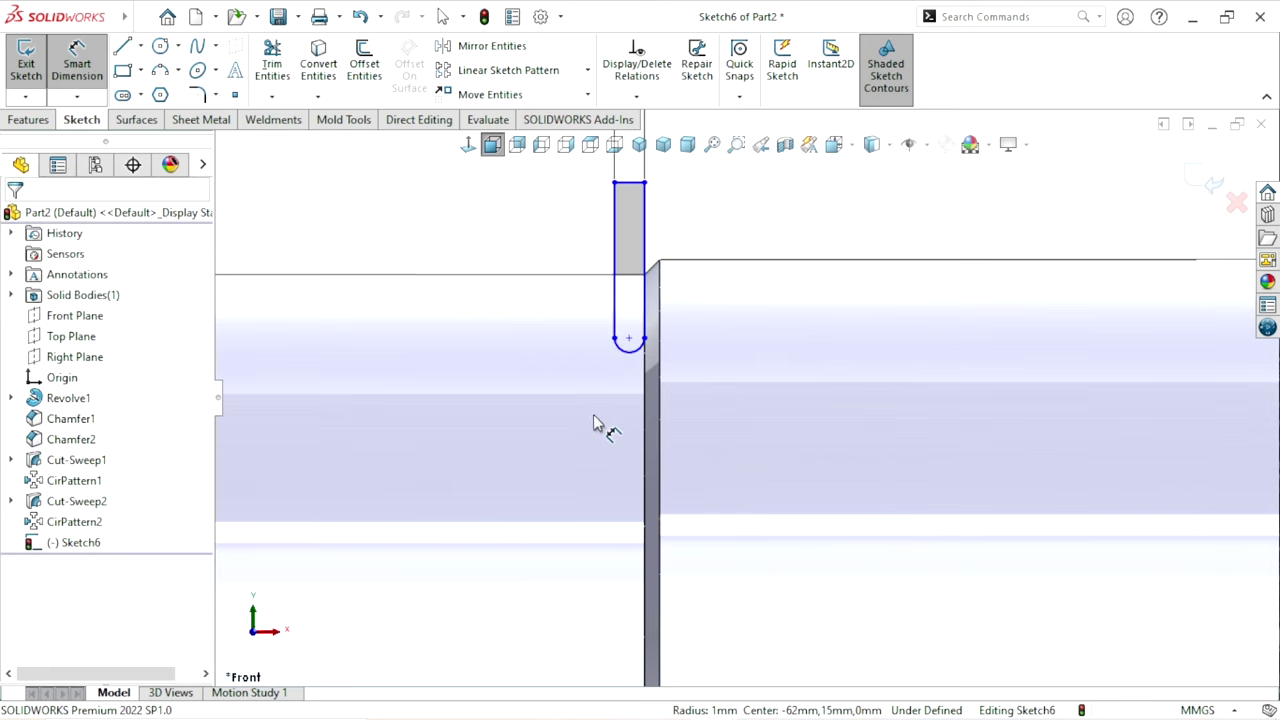
key(Escape)
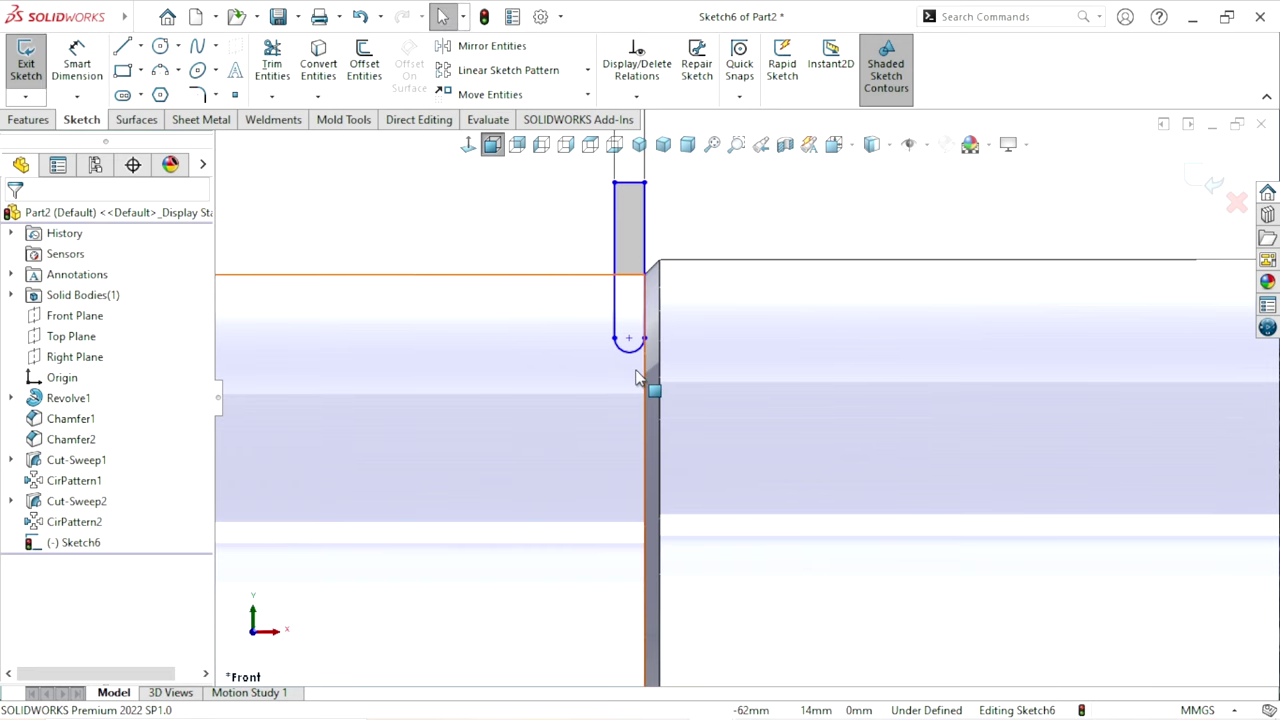
click(628, 340)
scroll(697, 330, down, 2)
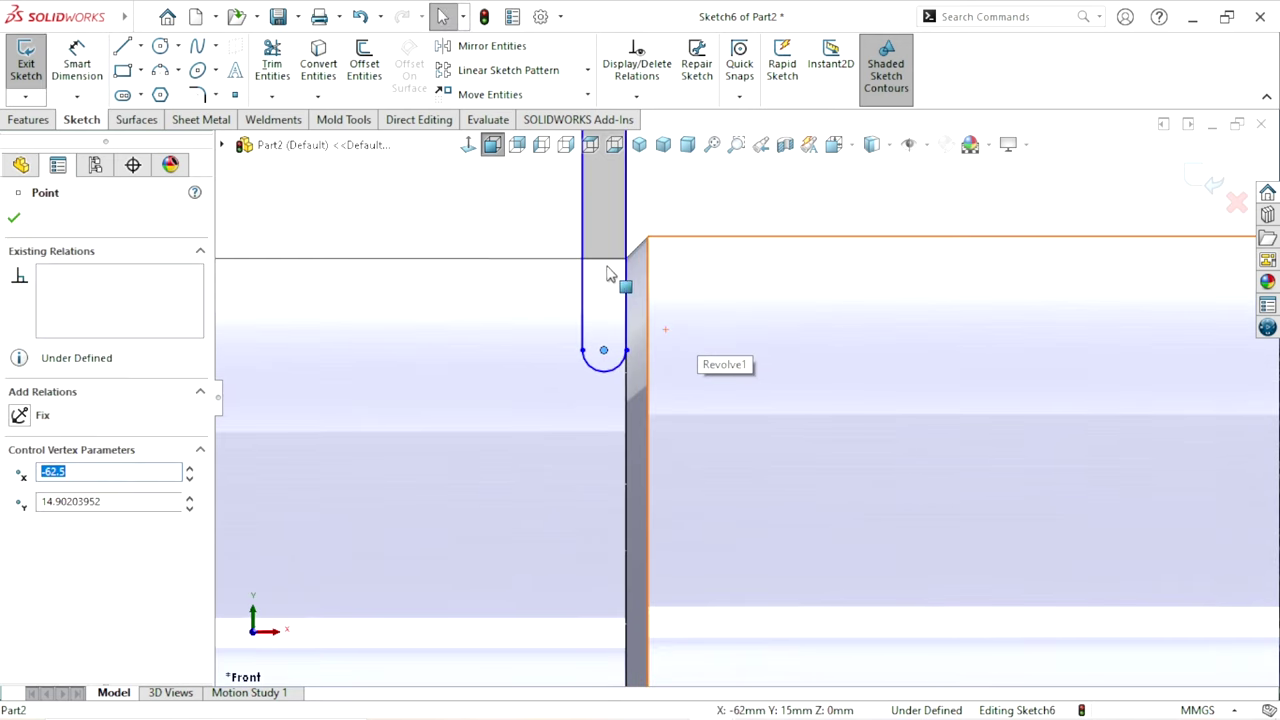
ctrl+click(604, 268)
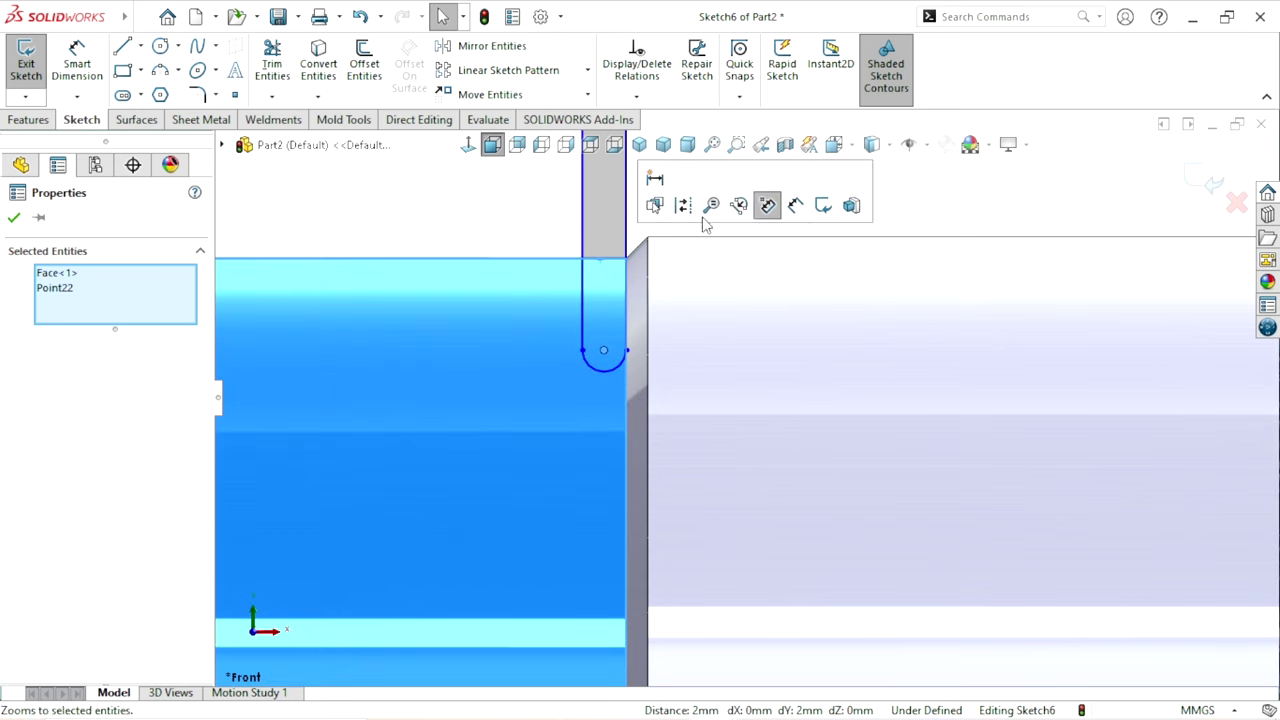
click(660, 234)
click(609, 294)
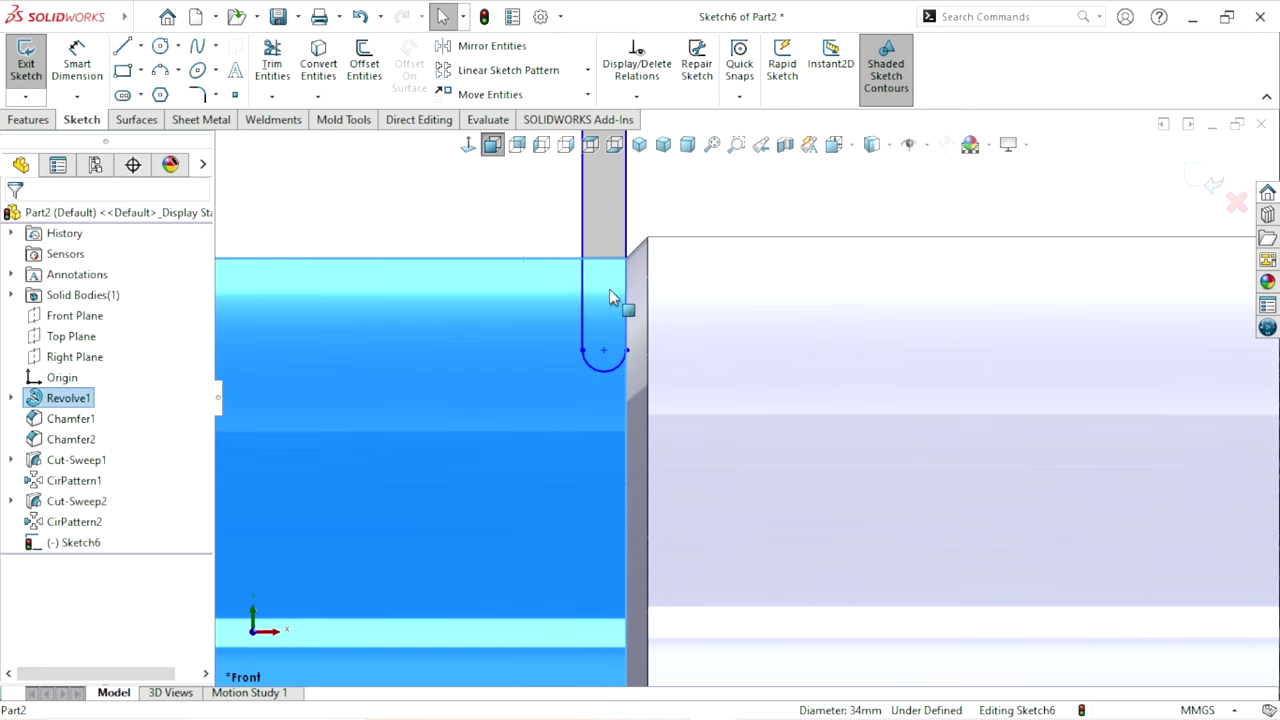
click(784, 216)
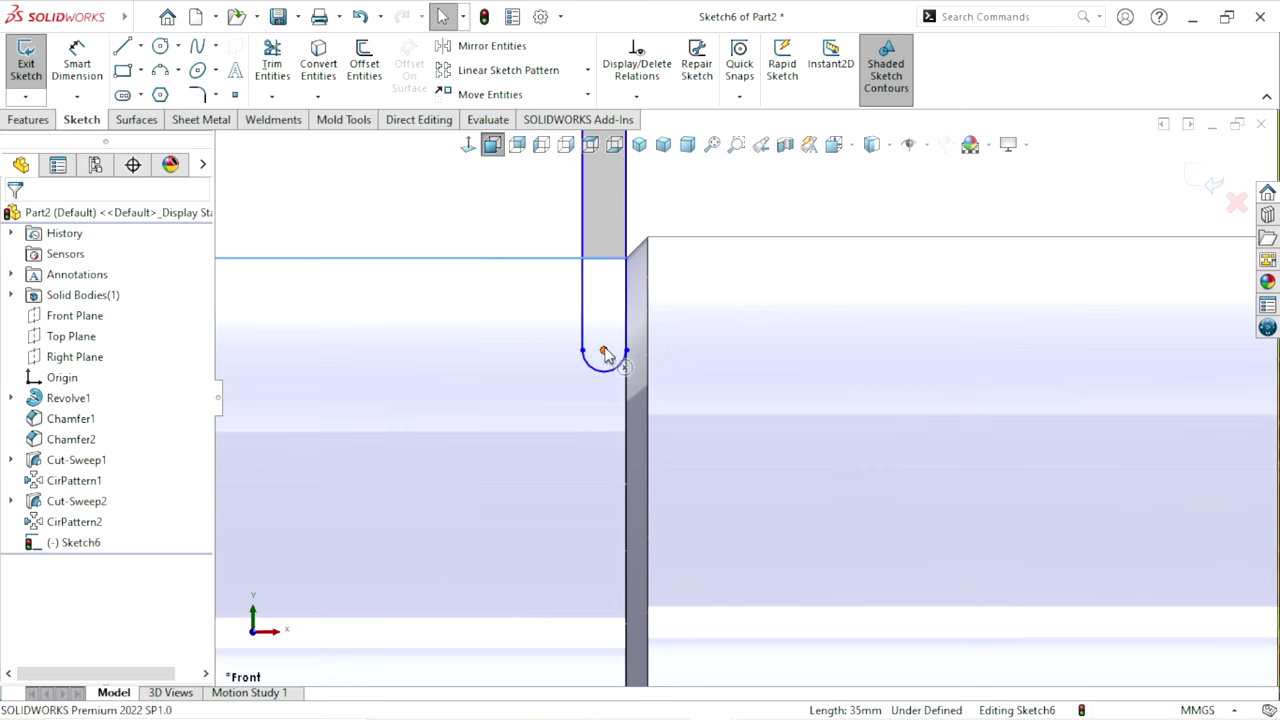
- Make the slot's bottom arc point coincident with the shaft's top edge
click(603, 350)
ctrl+click(630, 300)
click(686, 263)
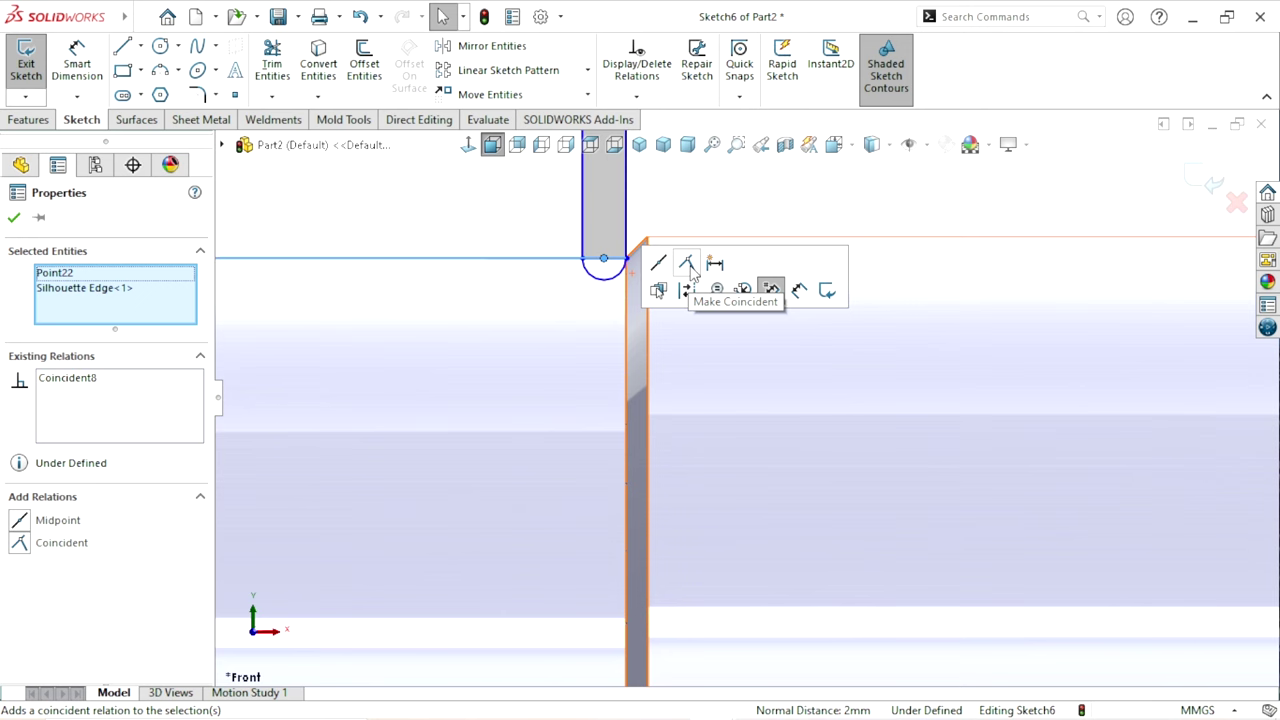
click(825, 200)
- Drag the slot's top line down to shorten the slot to a stub at the step
scroll(690, 420, up, 2)
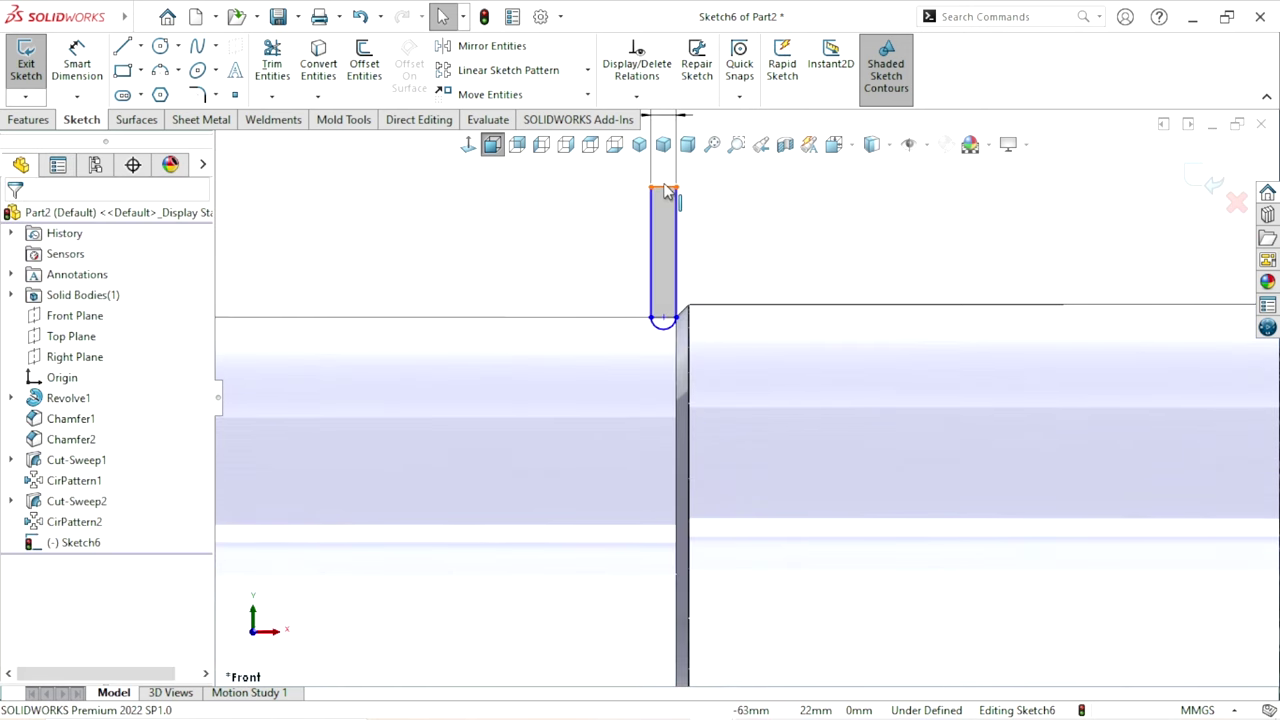
drag(667, 190, 665, 287)
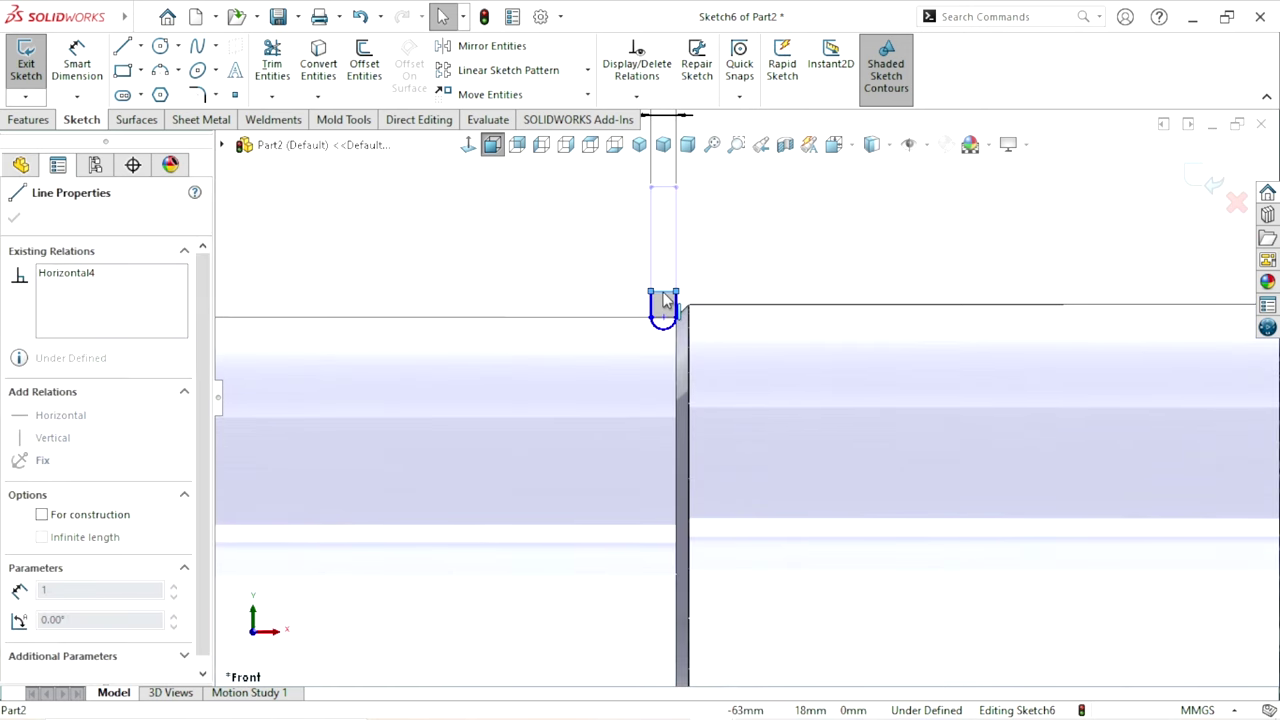
click(791, 277)
scroll(623, 408, up, 2)
scroll(574, 489, up, 1)
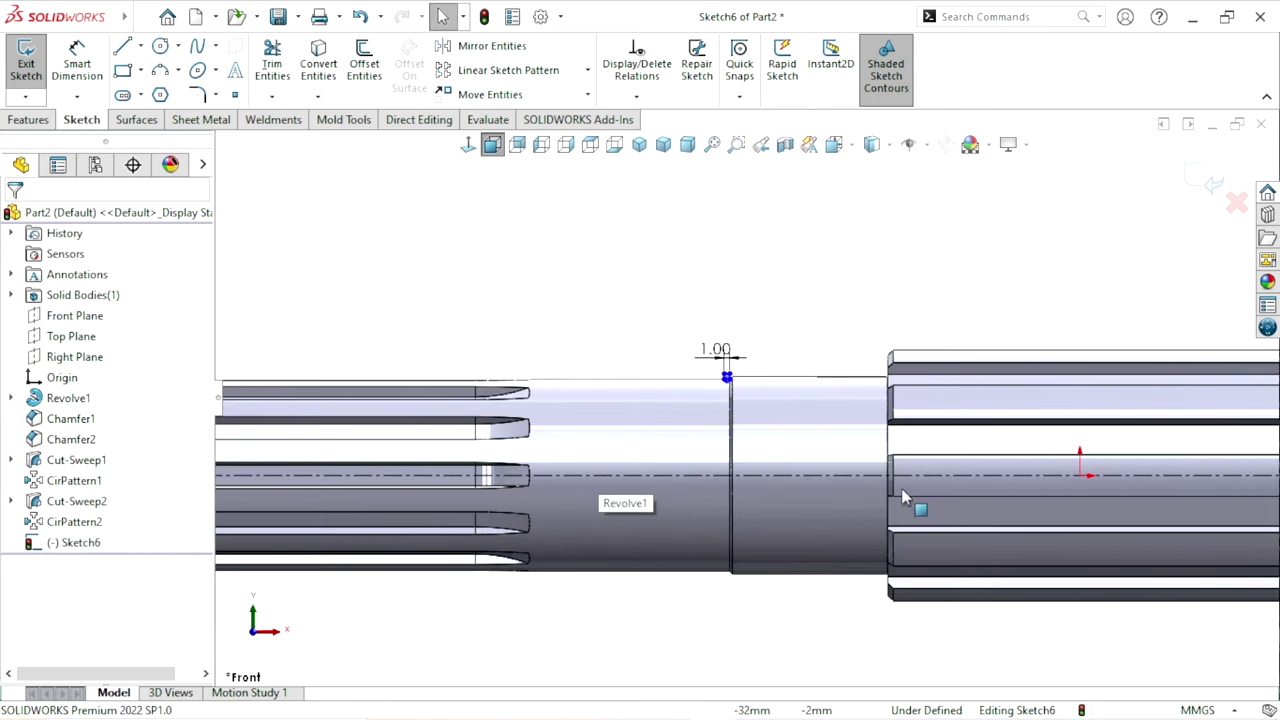
scroll(734, 420, down, 1)
scroll(620, 370, down, 2)
scroll(594, 360, down, 2)
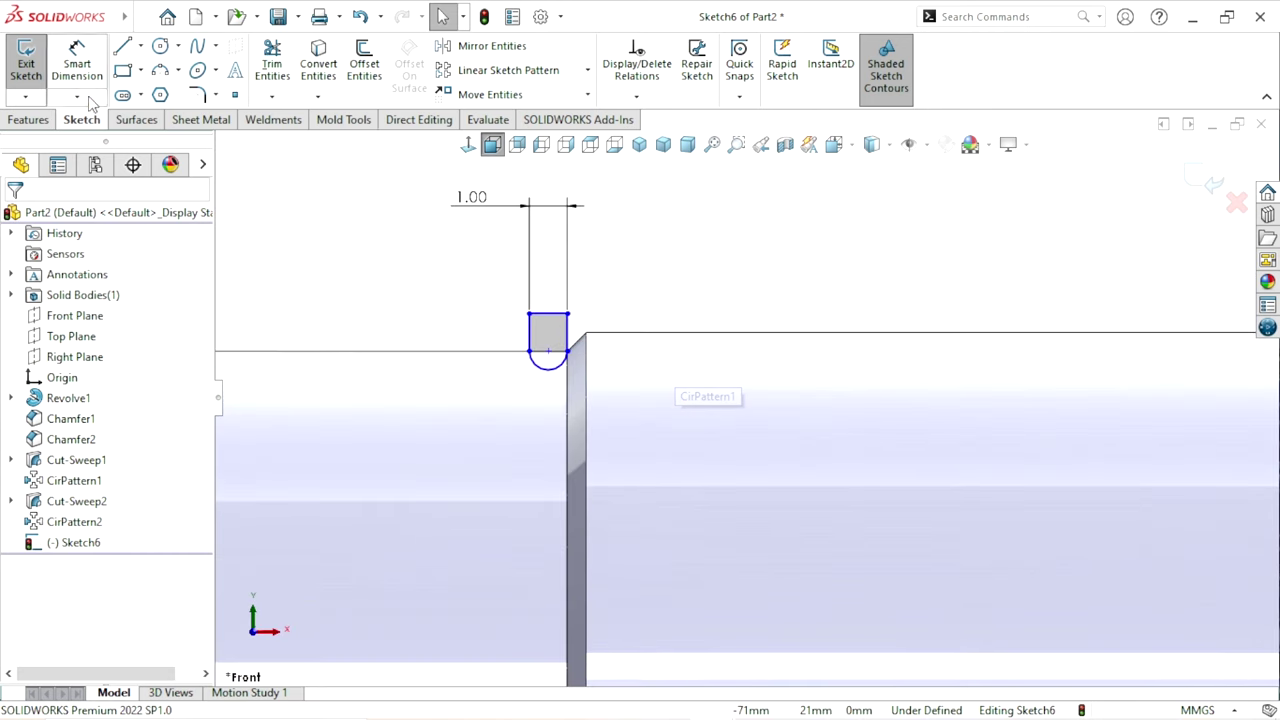
- Dimension the U-slot's height as 1 mm
click(77, 64)
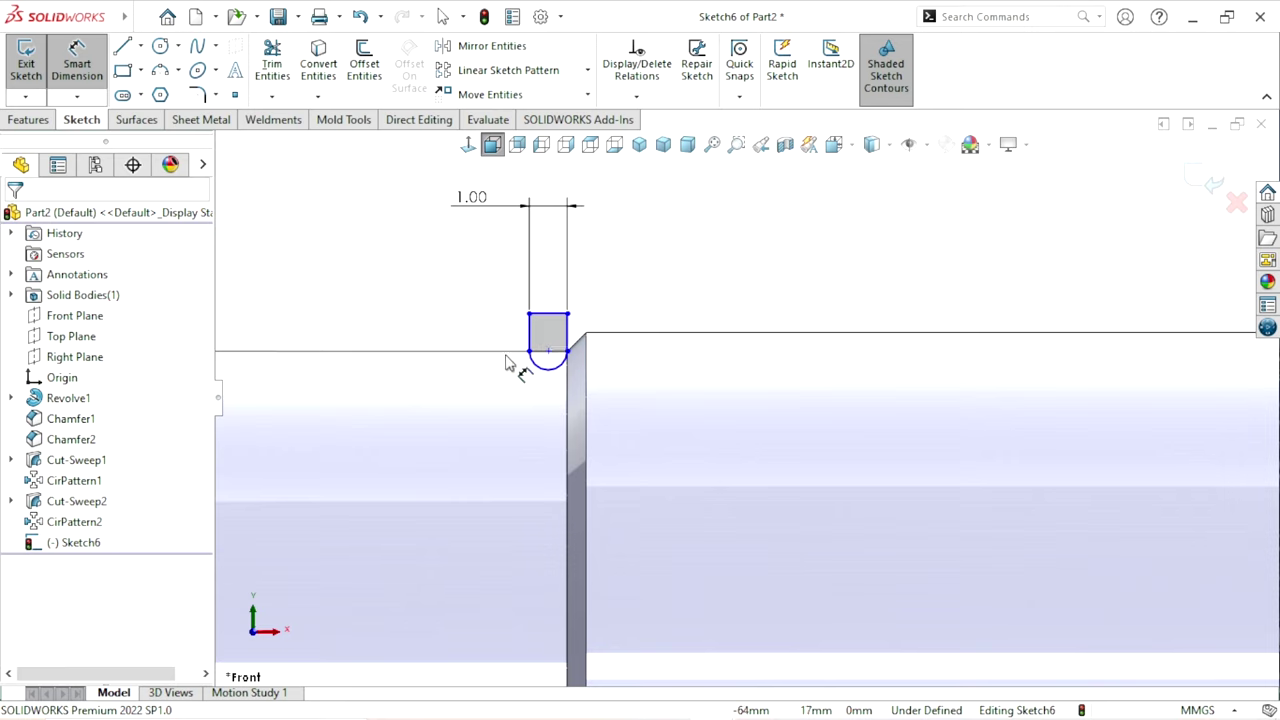
click(513, 356)
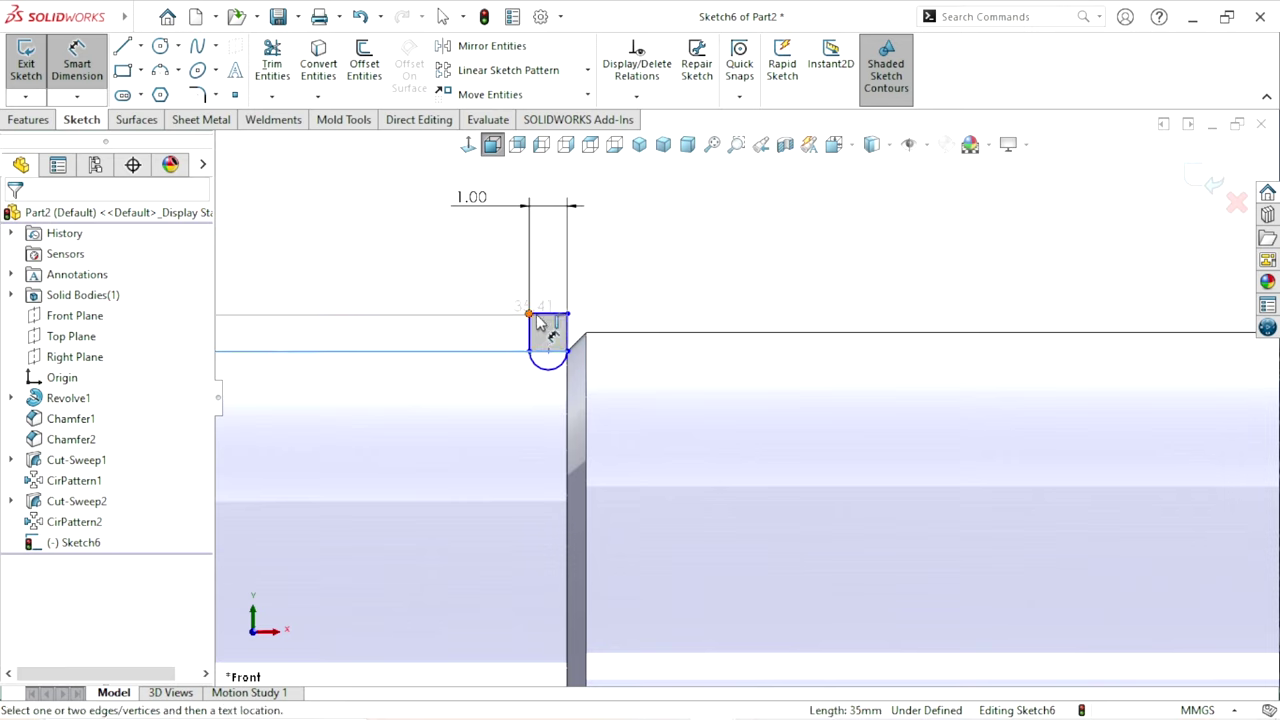
click(490, 292)
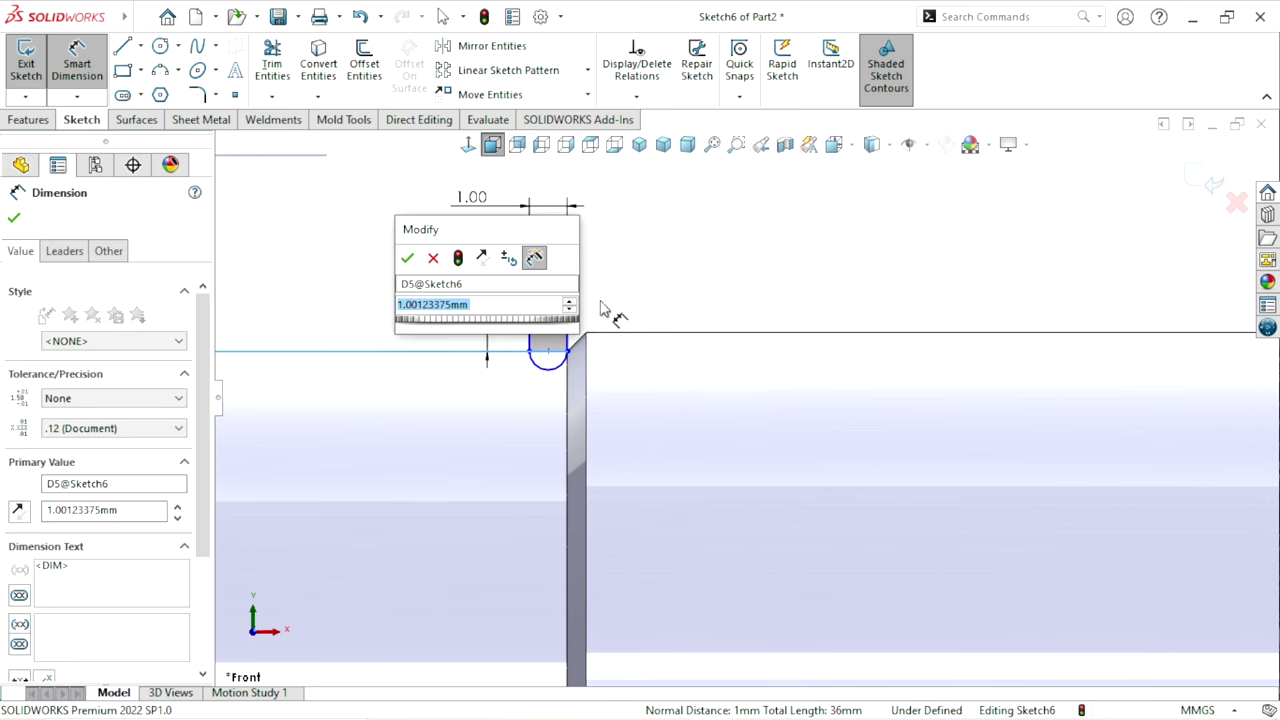
text(1)
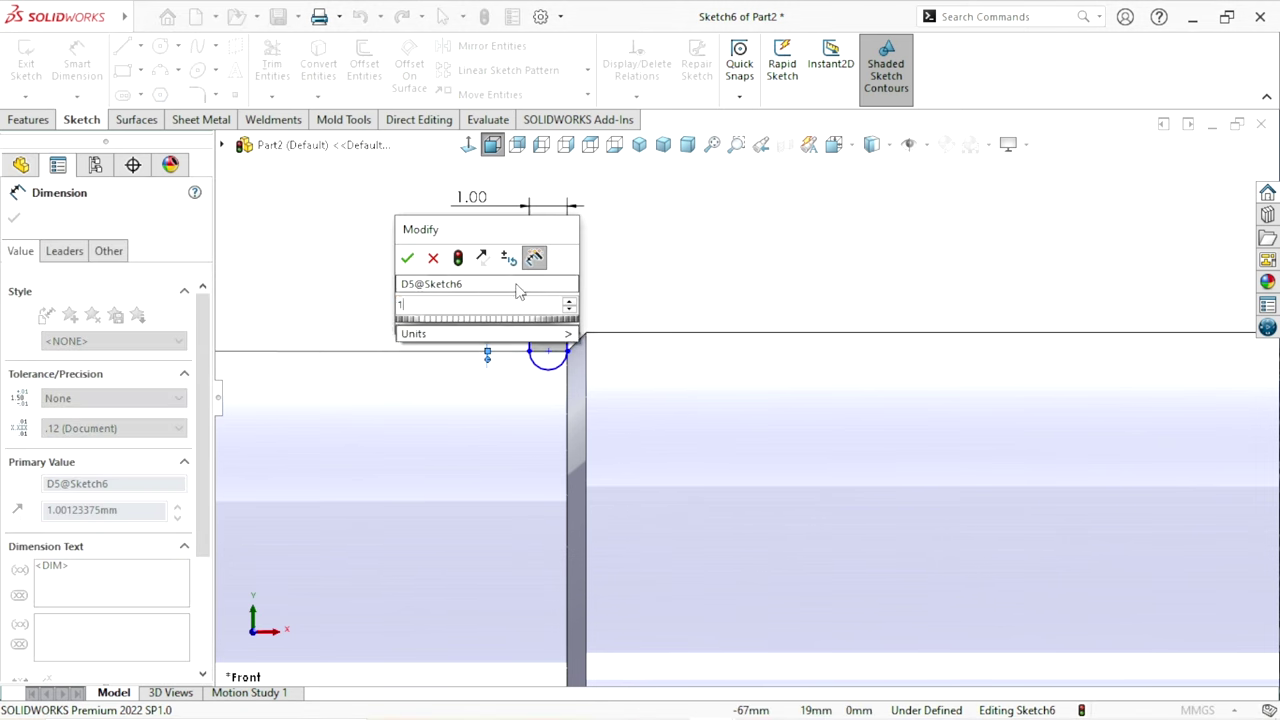
key(Return)
click(772, 293)
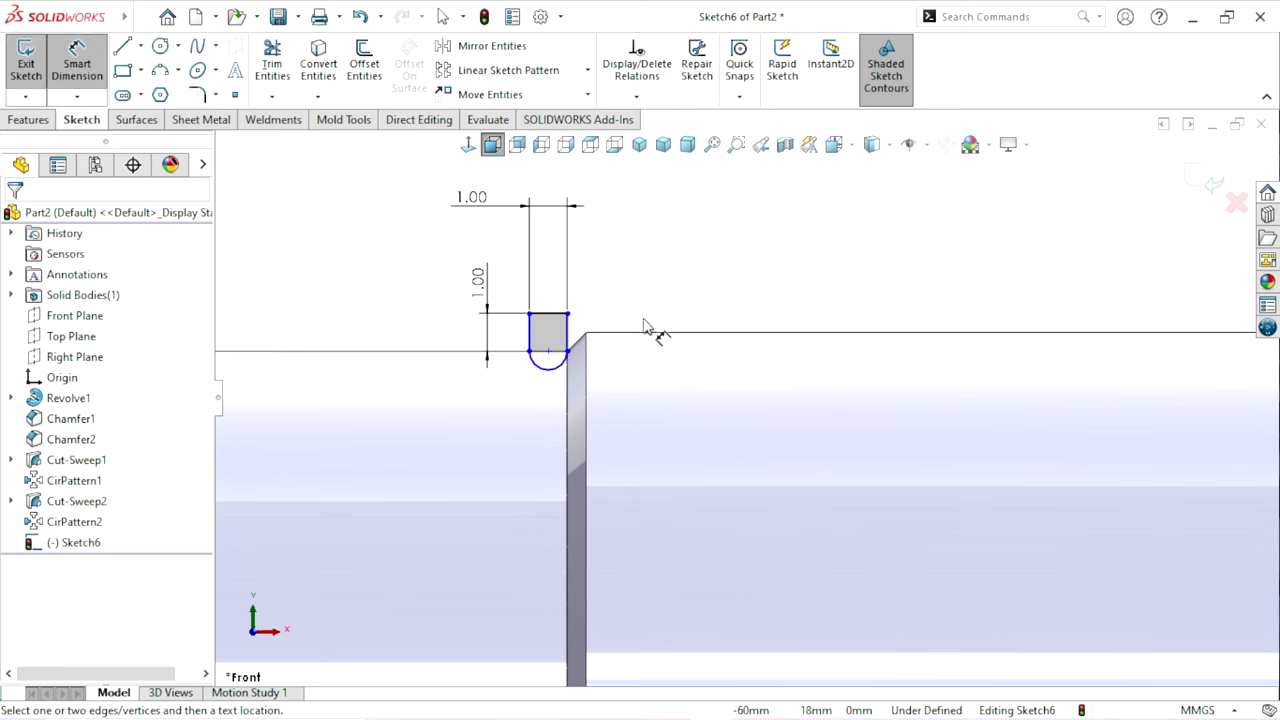
key(Escape)
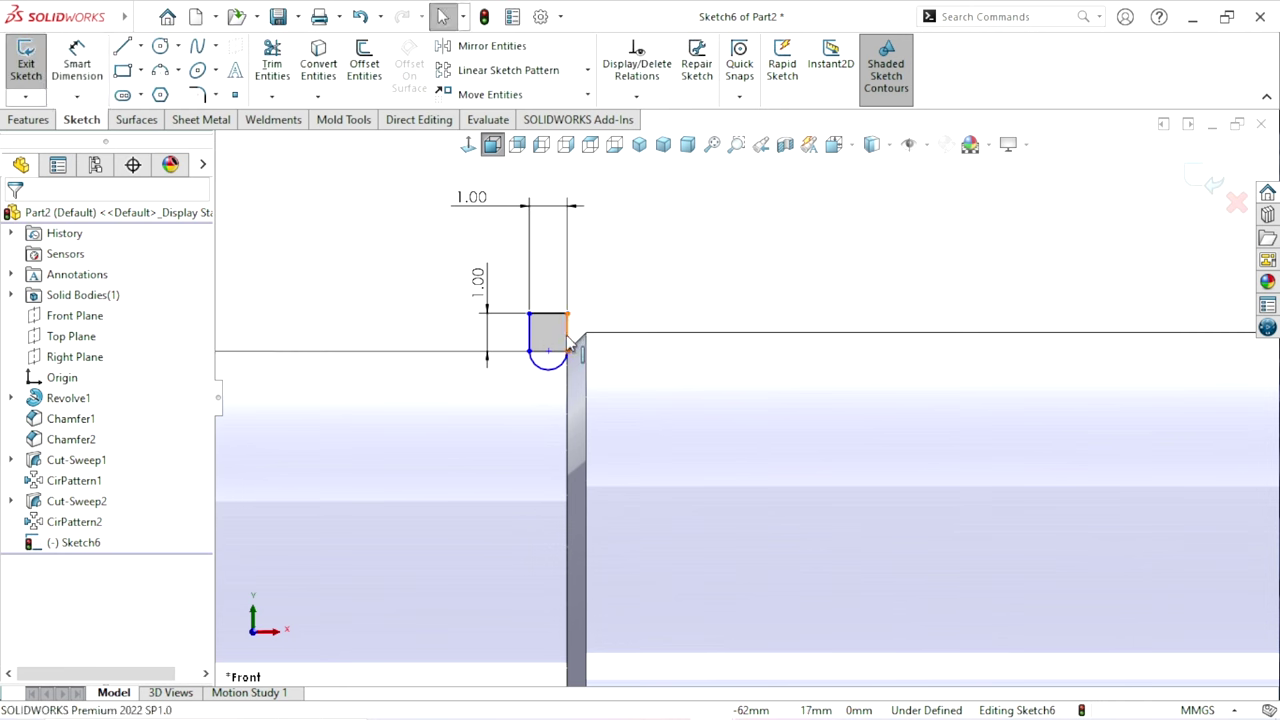
- Make the slot's right side line collinear with the shaft step edge
click(572, 453)
ctrl+click(571, 434)
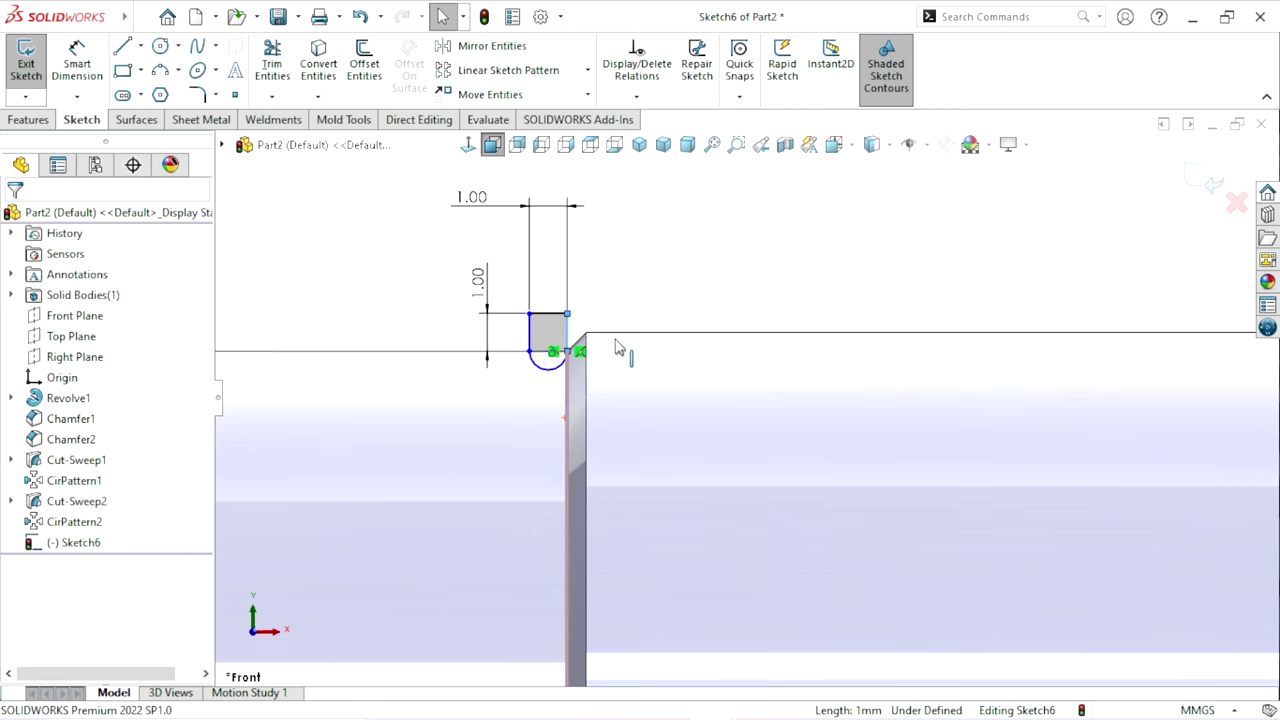
click(621, 334)
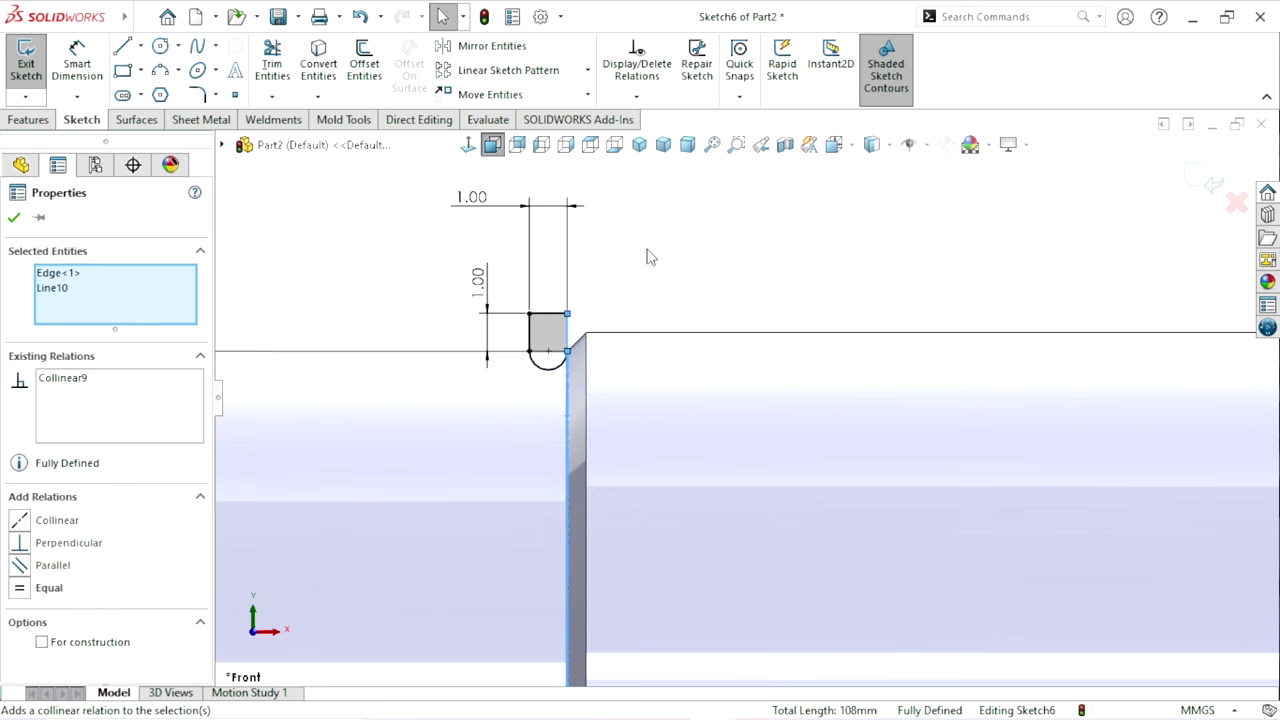
click(491, 449)
scroll(449, 449, up, 3)
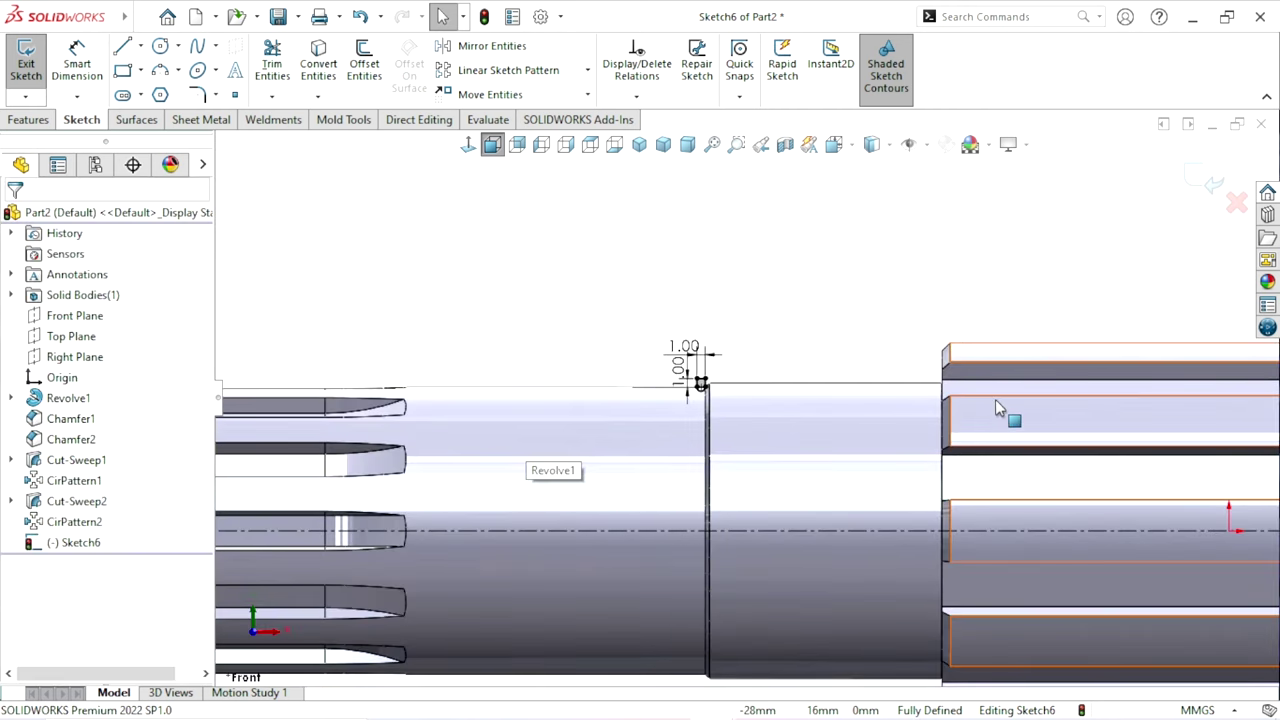
scroll(995, 405, down, 2)
scroll(905, 410, down, 2)
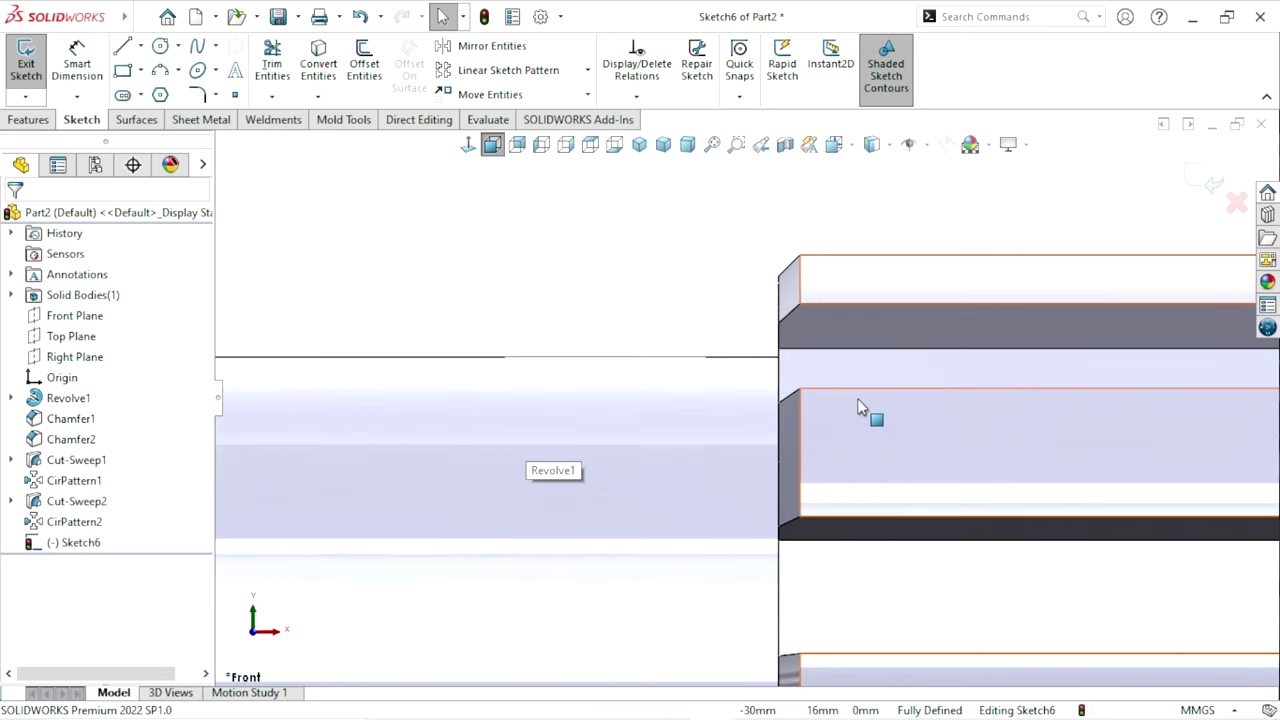
scroll(748, 440, up, 2)
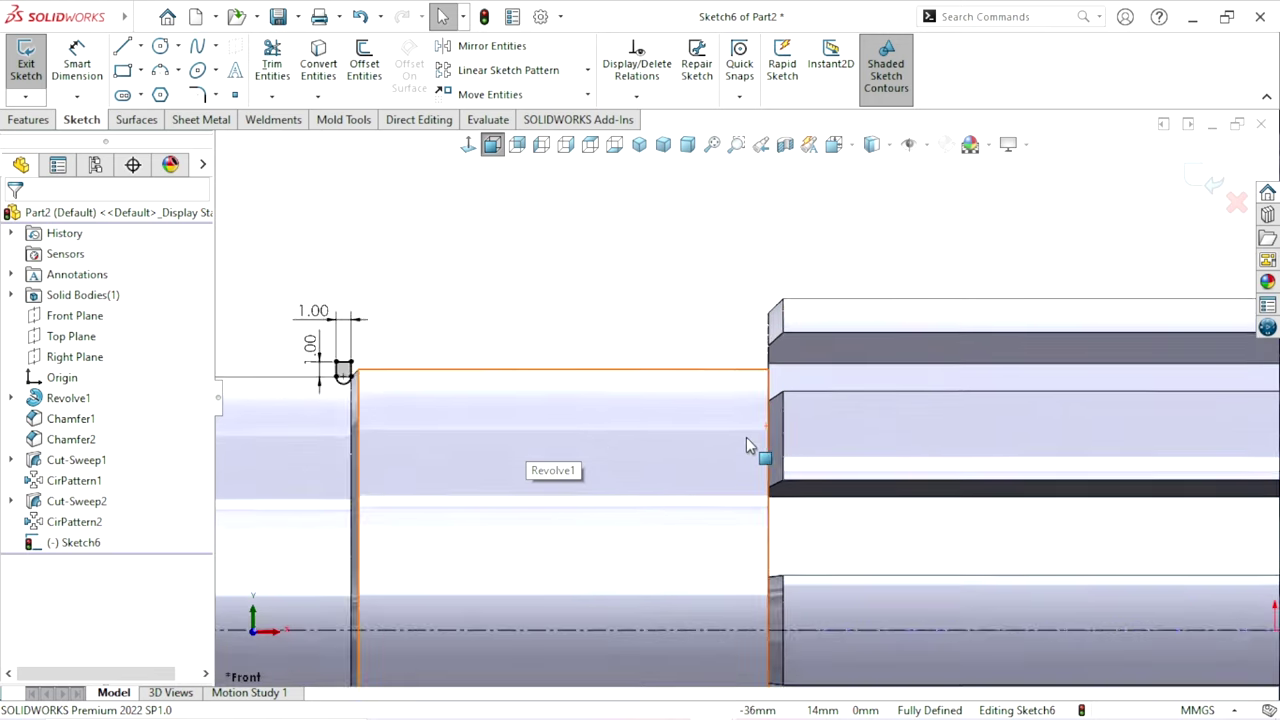
scroll(1044, 398, down, 2)
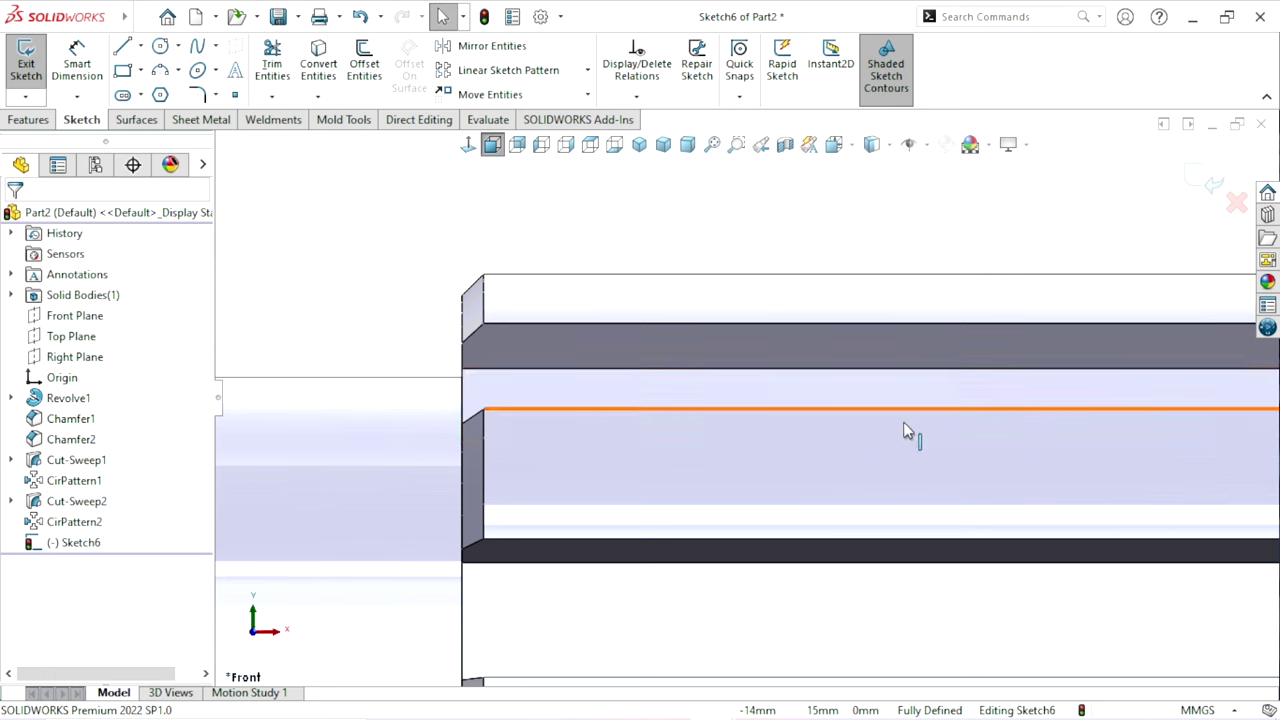
scroll(1080, 403, up, 2)
scroll(1080, 403, down, 1)
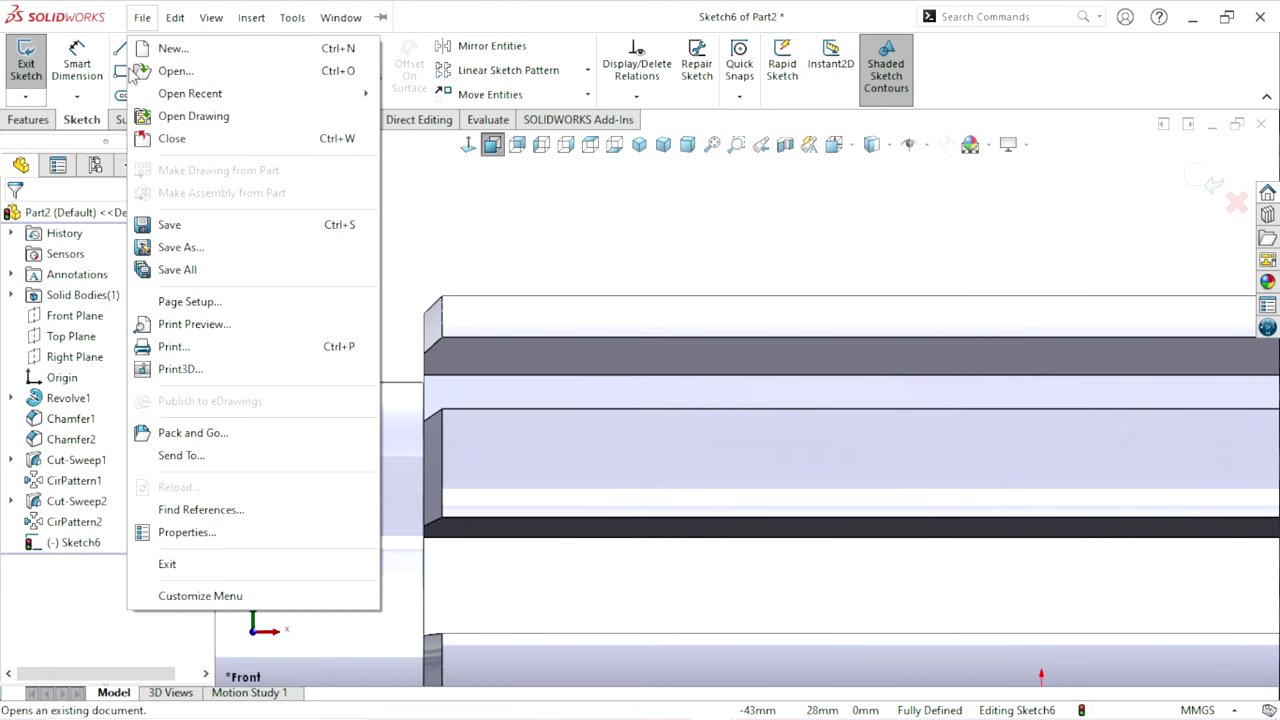
- Draw a small rectangle above the larger shaft step, cornered on the shaft edge
click(729, 246)
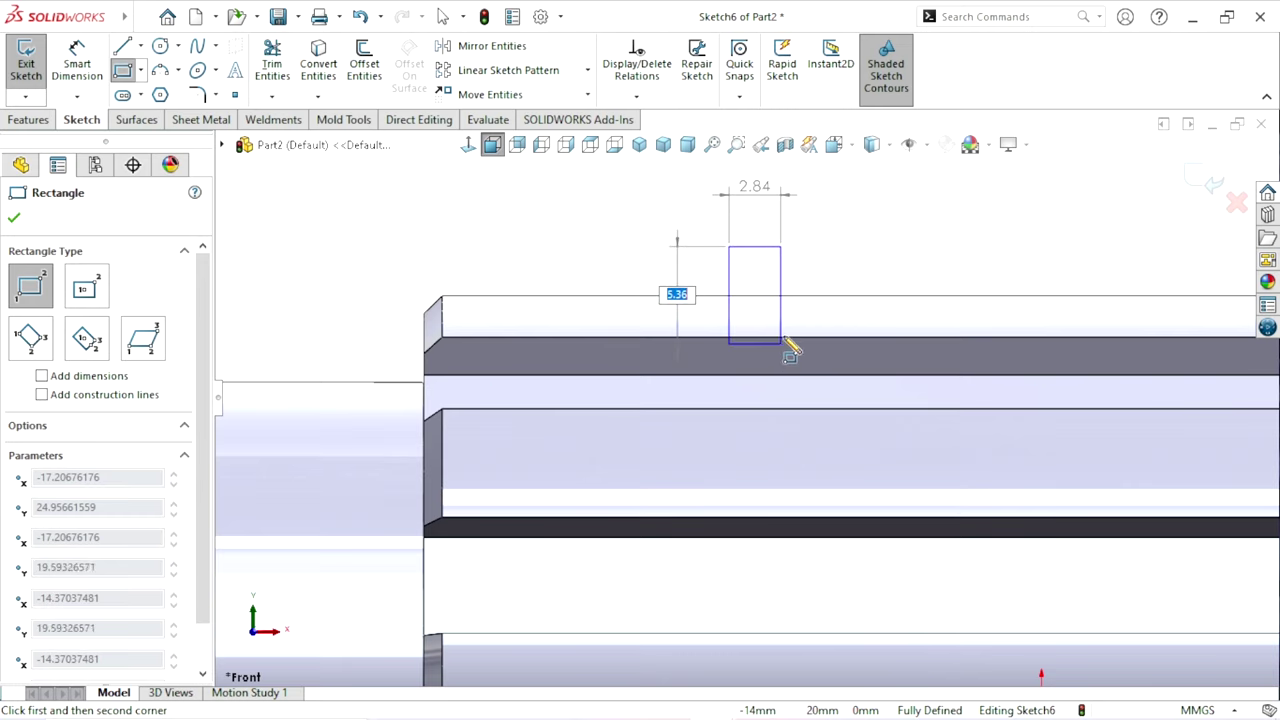
click(780, 326)
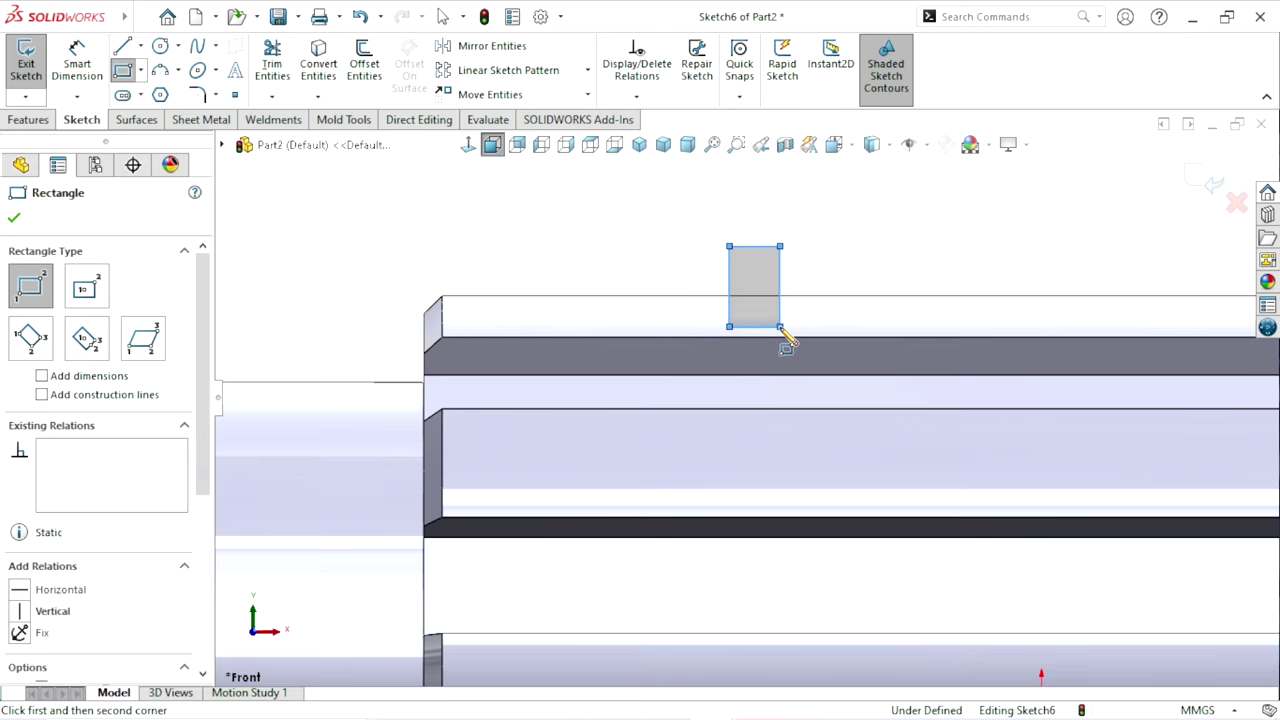
right_click(779, 211)
click(822, 228)
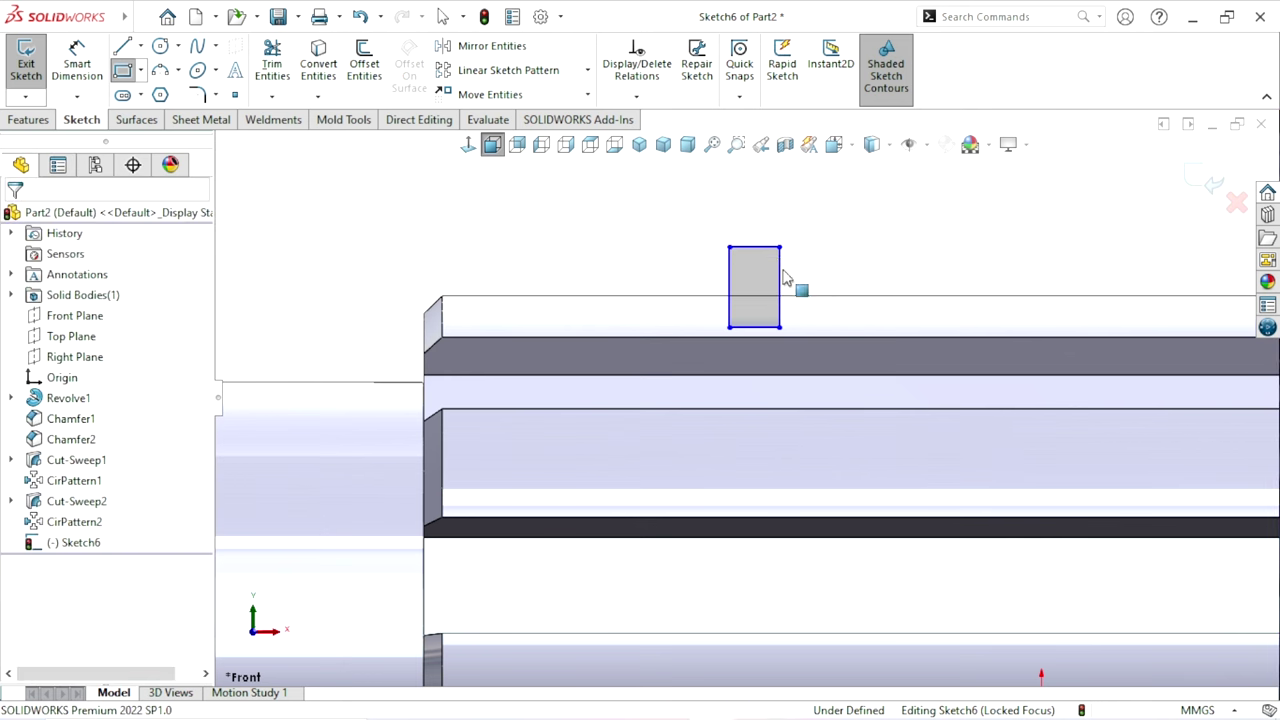
- Dimension the rectangle 2 mm wide and 21 mm from the shaft centreline
click(76, 50)
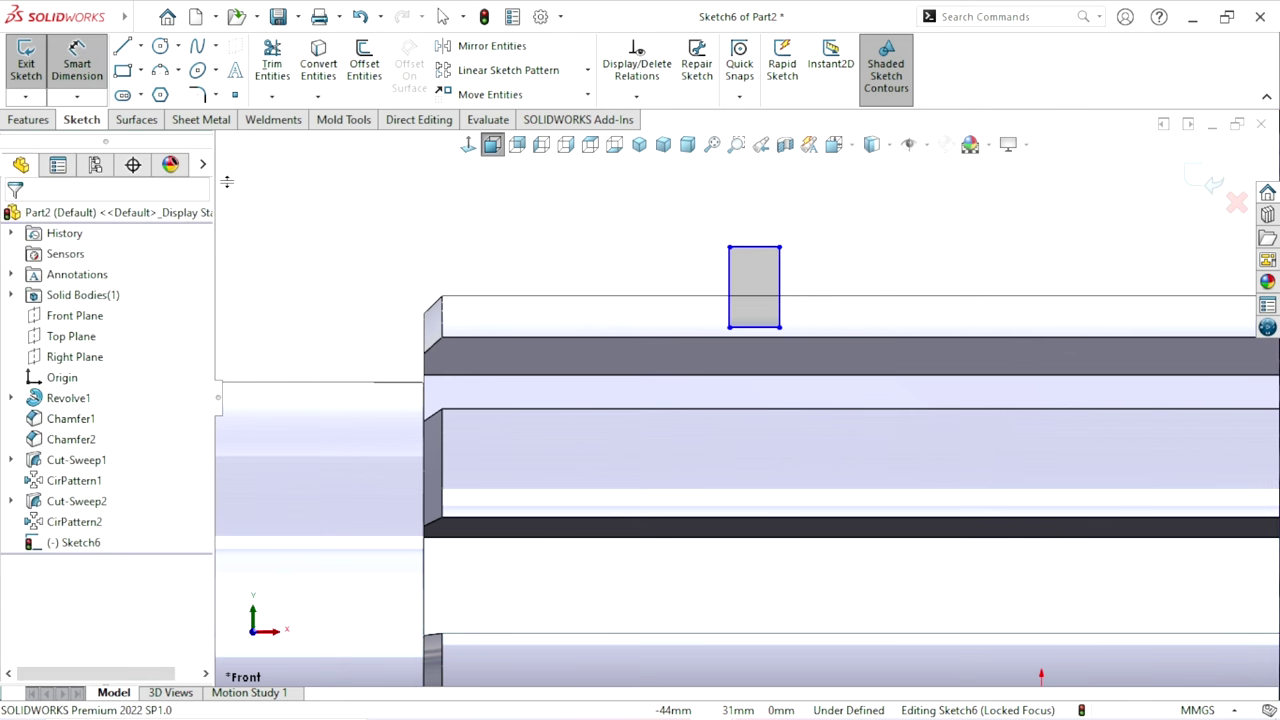
click(760, 247)
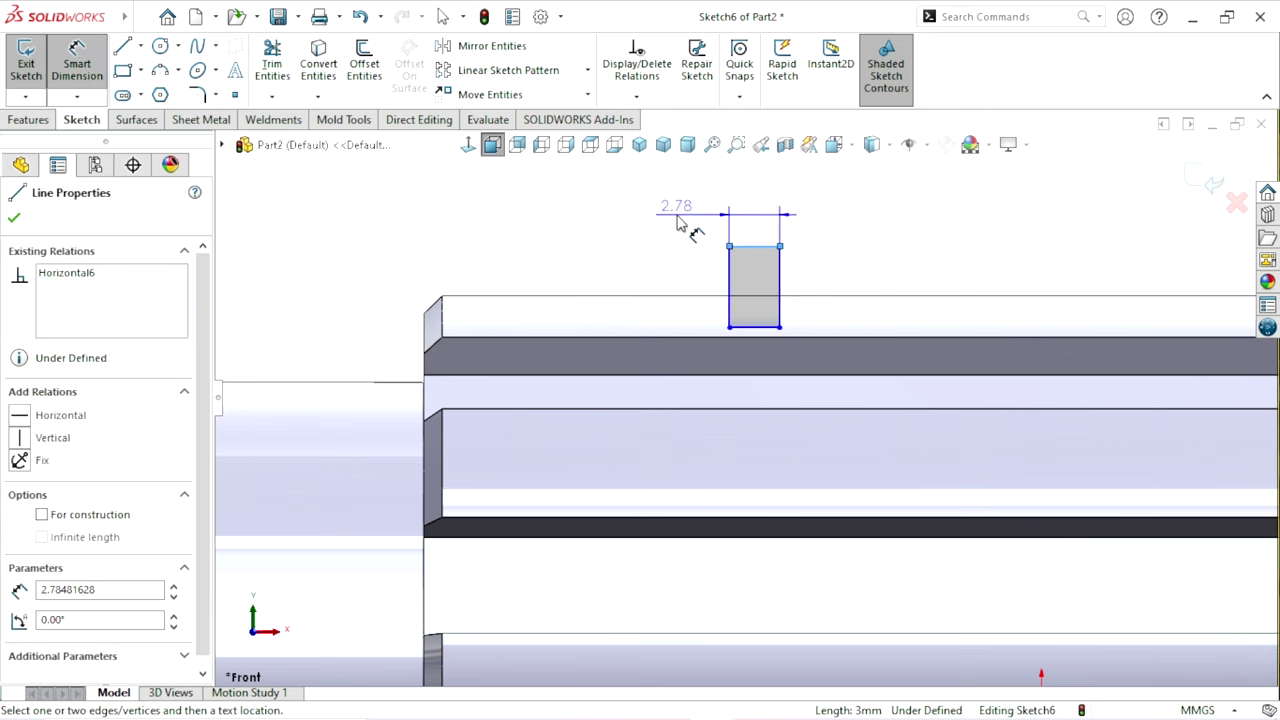
click(677, 222)
text(2.00mm)
key(Return)
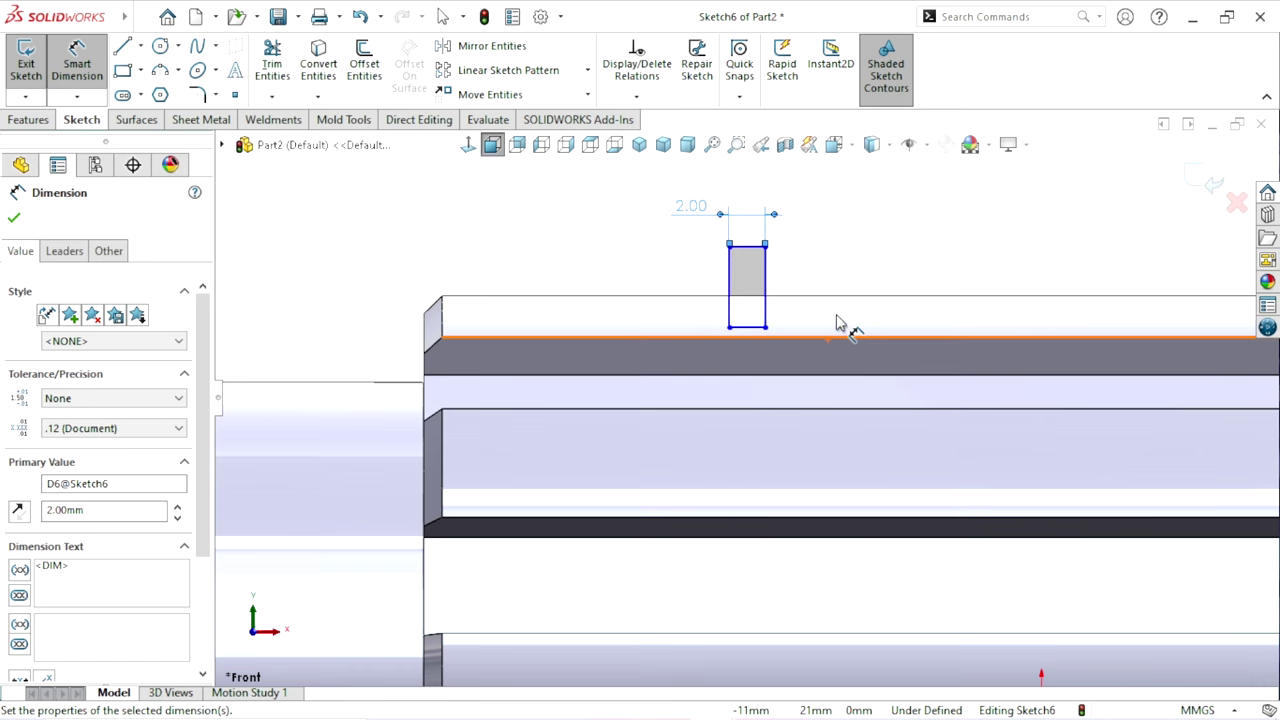
scroll(748, 385, up, 3)
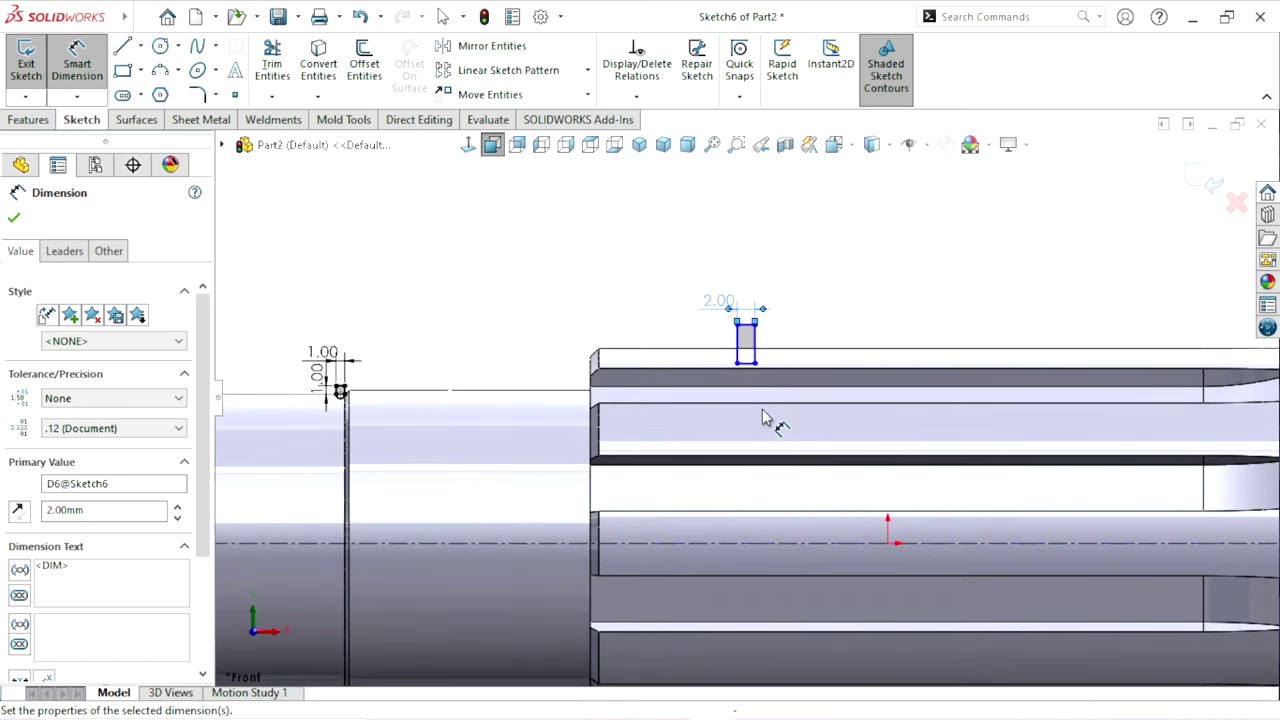
click(750, 374)
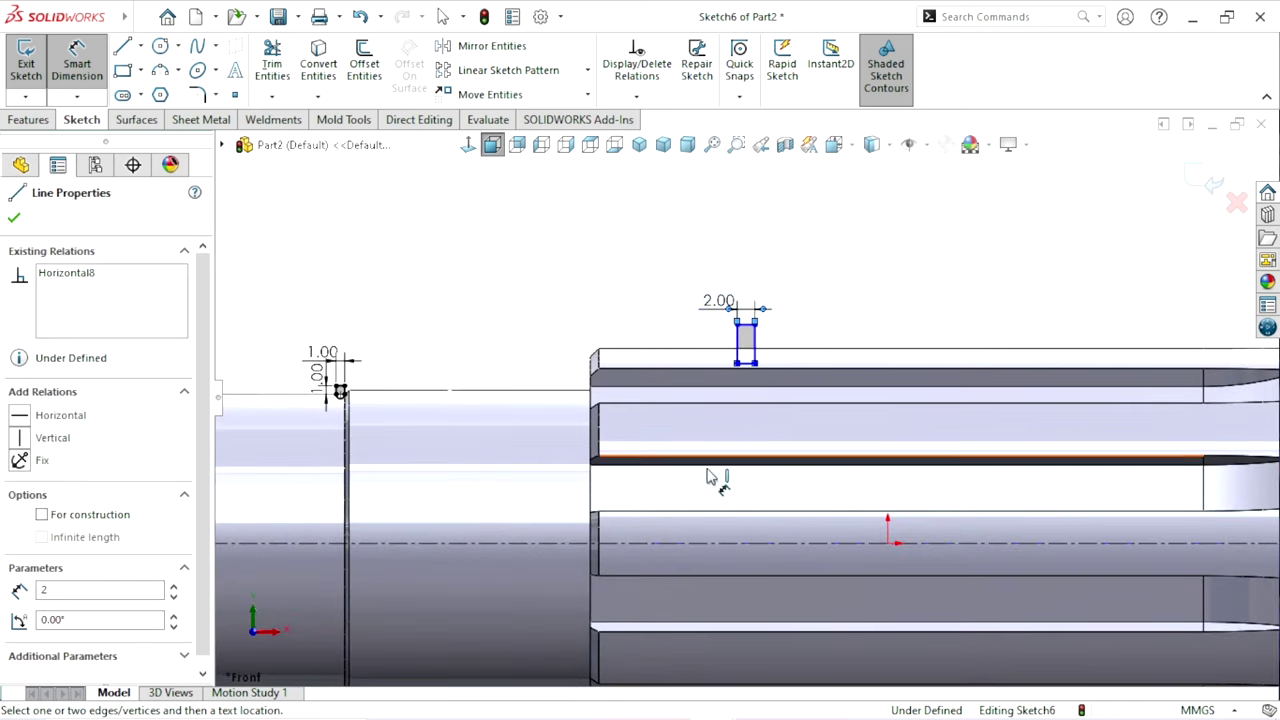
click(565, 546)
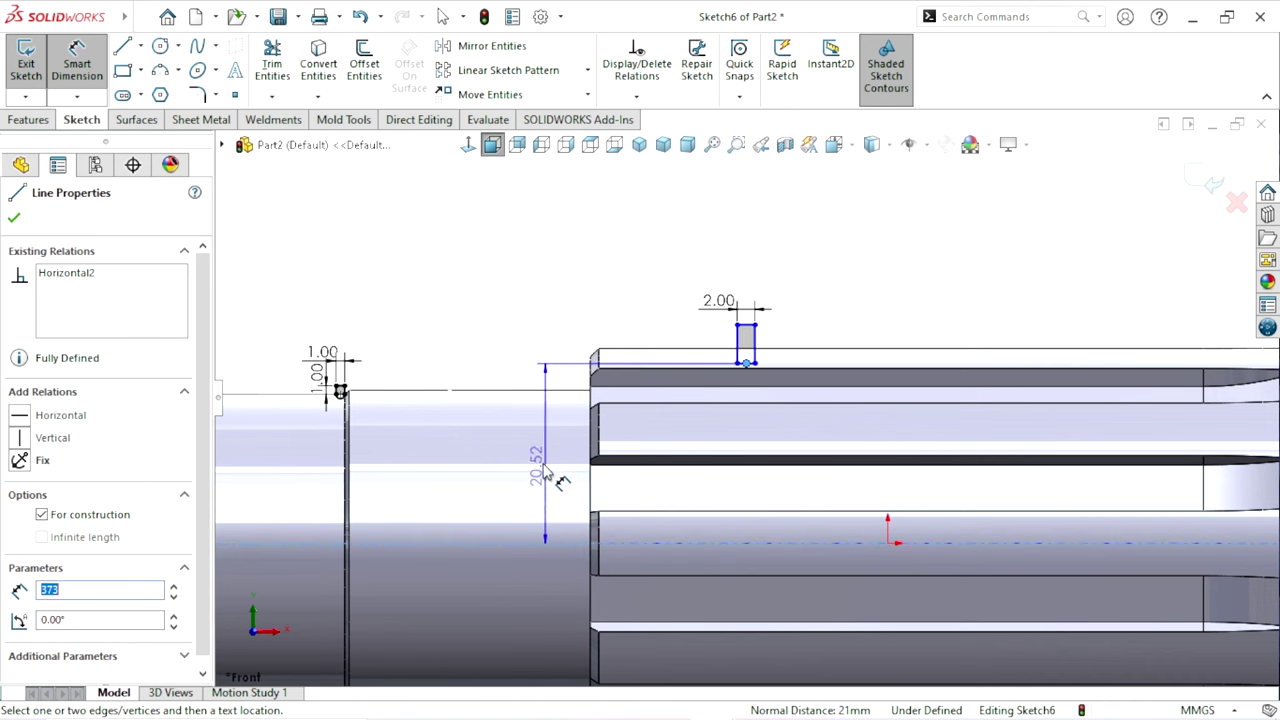
click(551, 472)
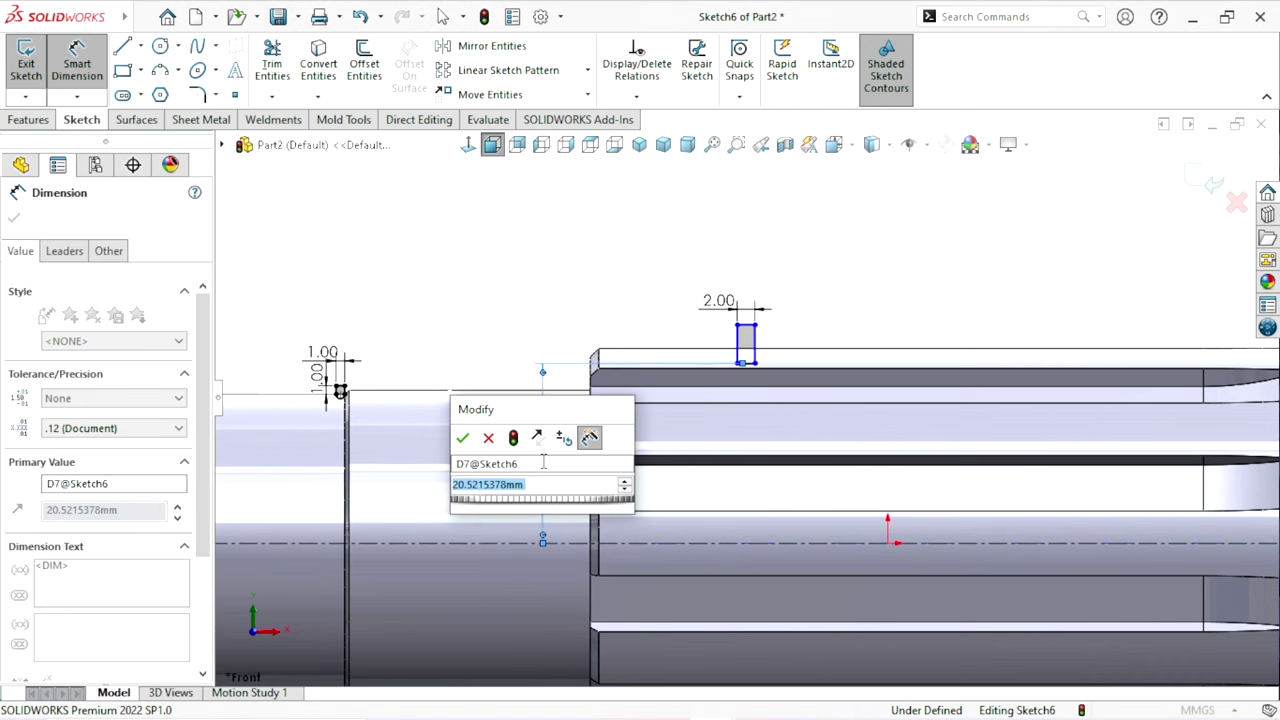
text(21)
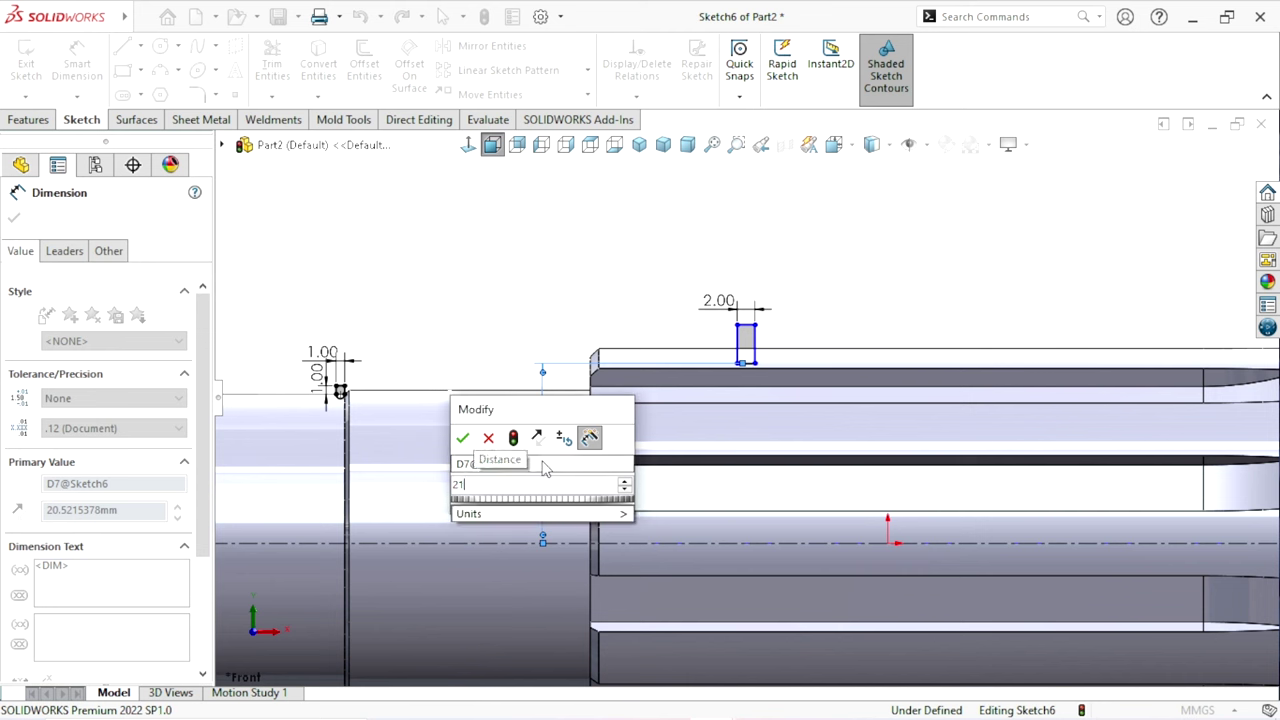
key(Return)
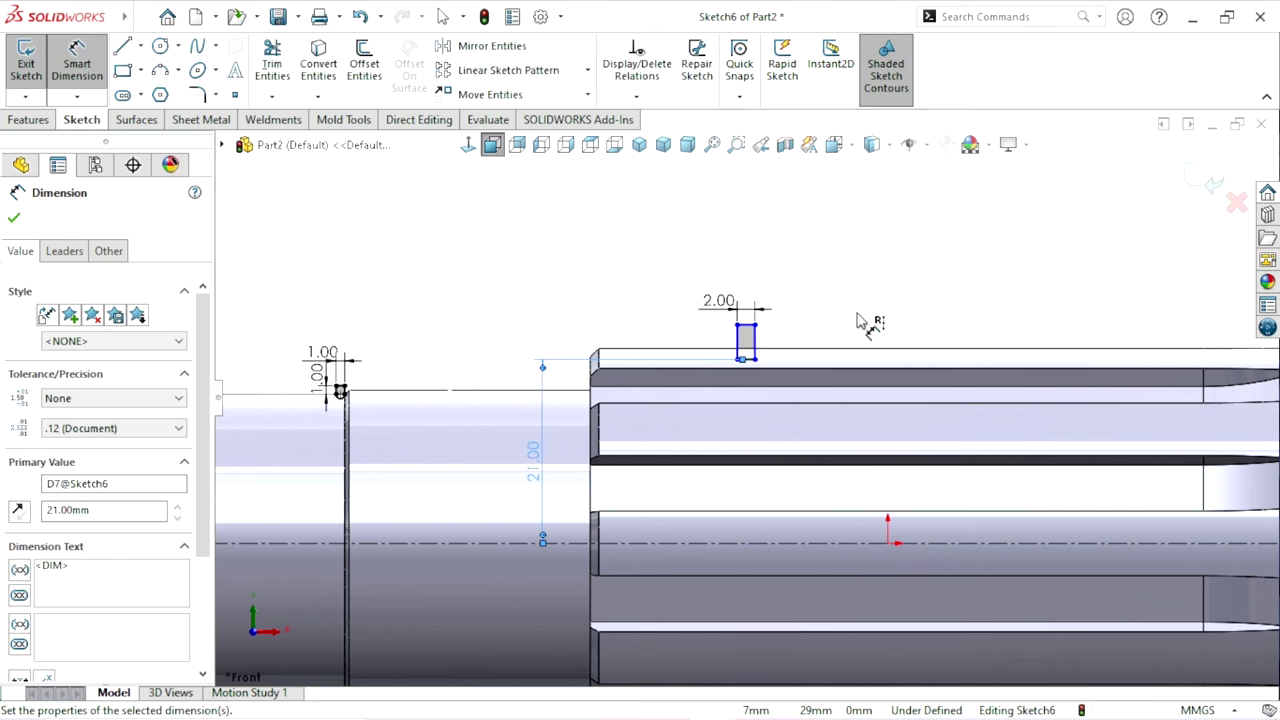
click(860, 322)
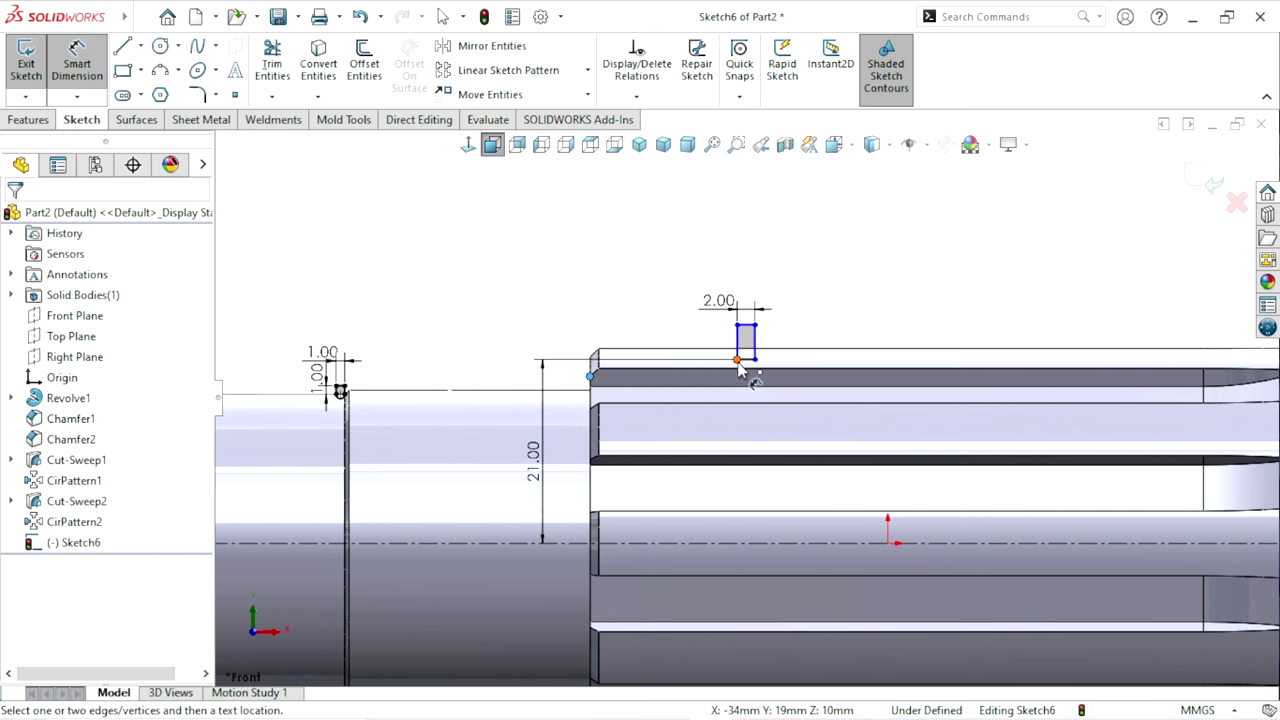
- Place the rectangle 22 mm from the shaft step and give it a 3 mm height
click(738, 340)
click(591, 356)
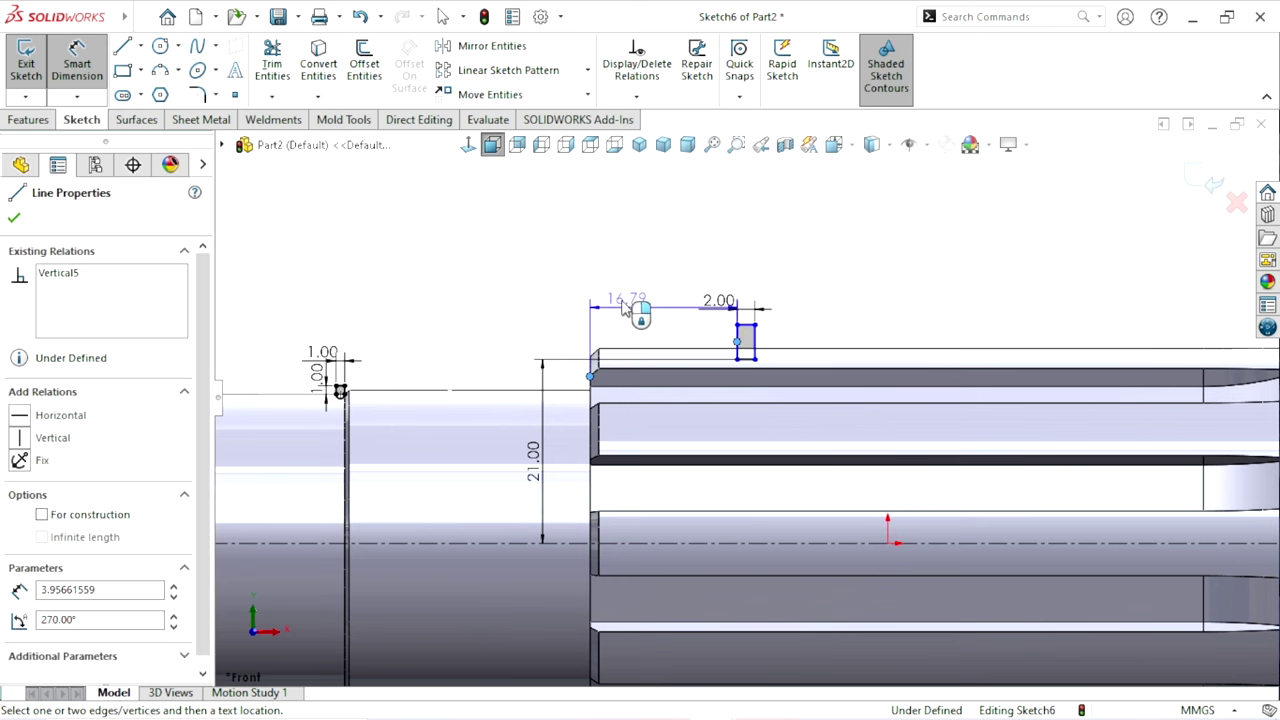
click(657, 262)
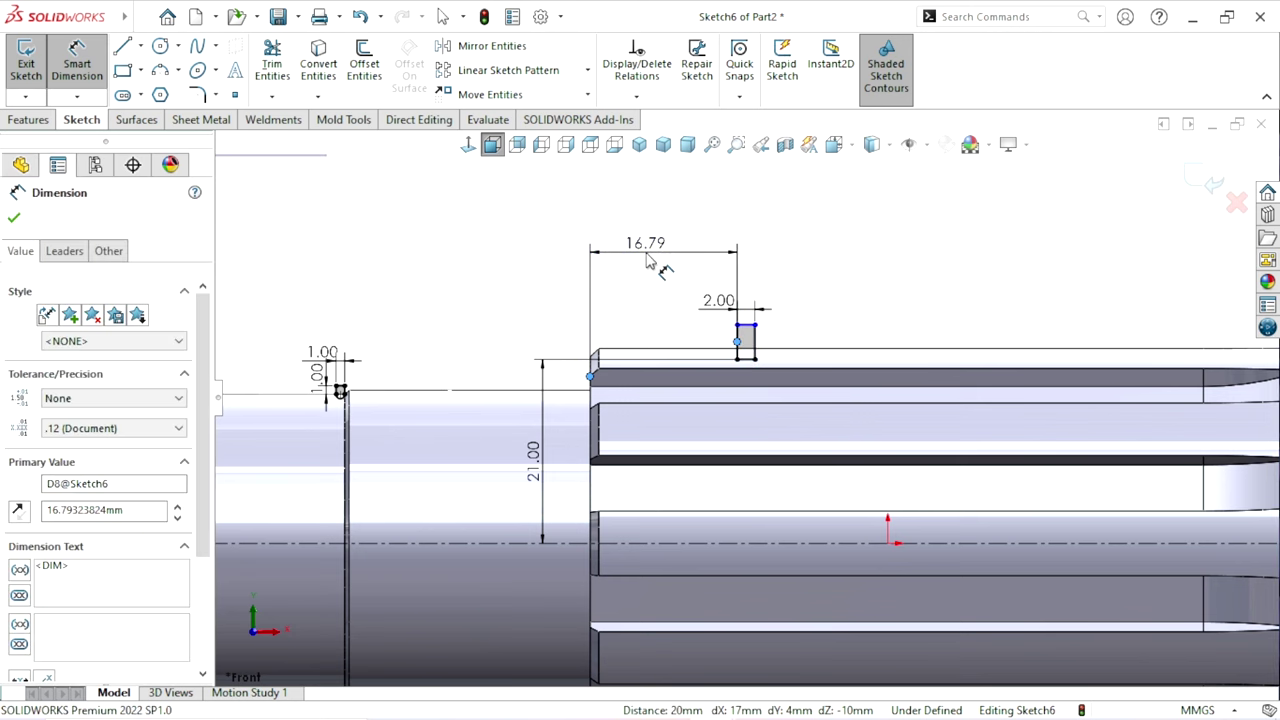
text(22)
key(Return)
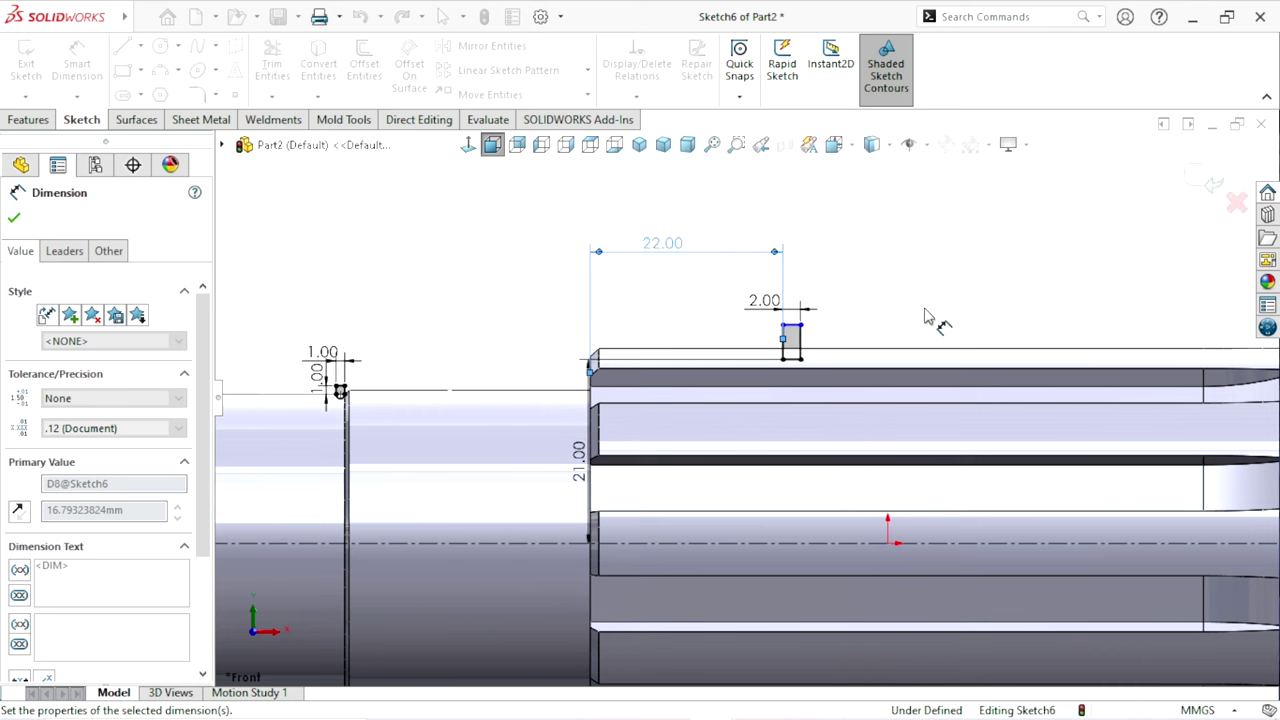
click(923, 314)
scroll(845, 372, down, 2)
scroll(797, 368, down, 1)
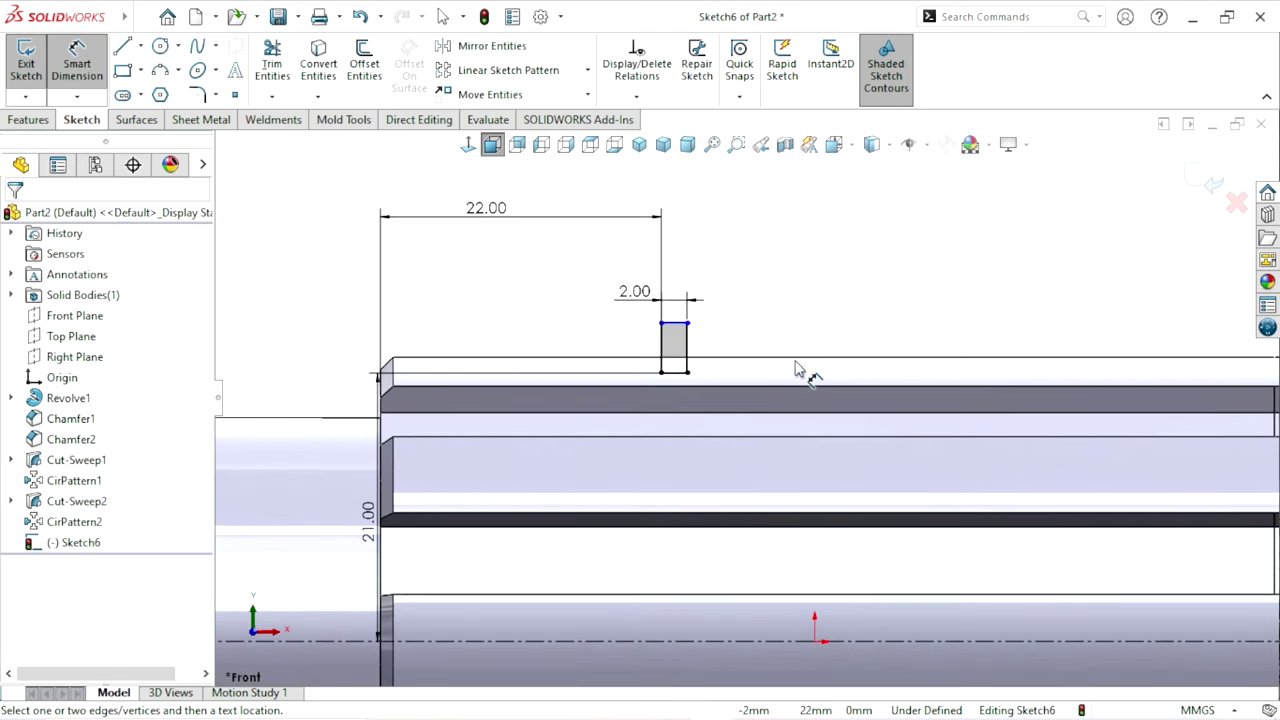
click(690, 345)
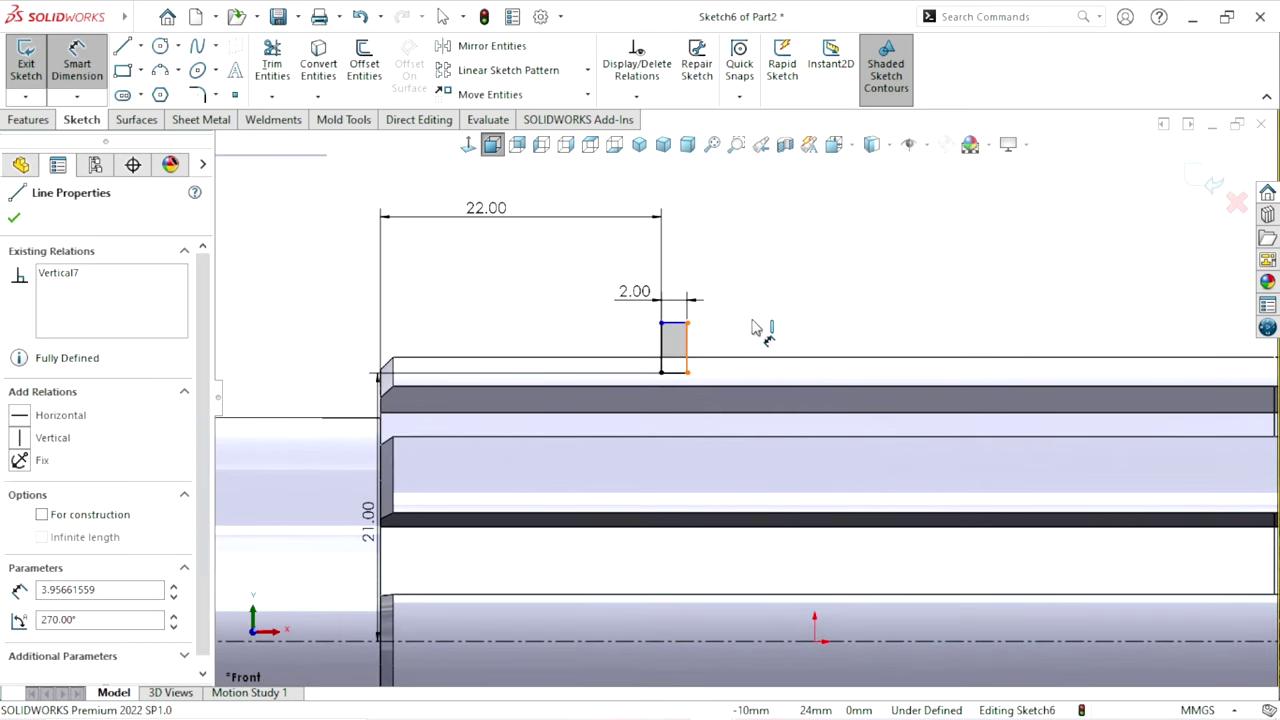
click(757, 308)
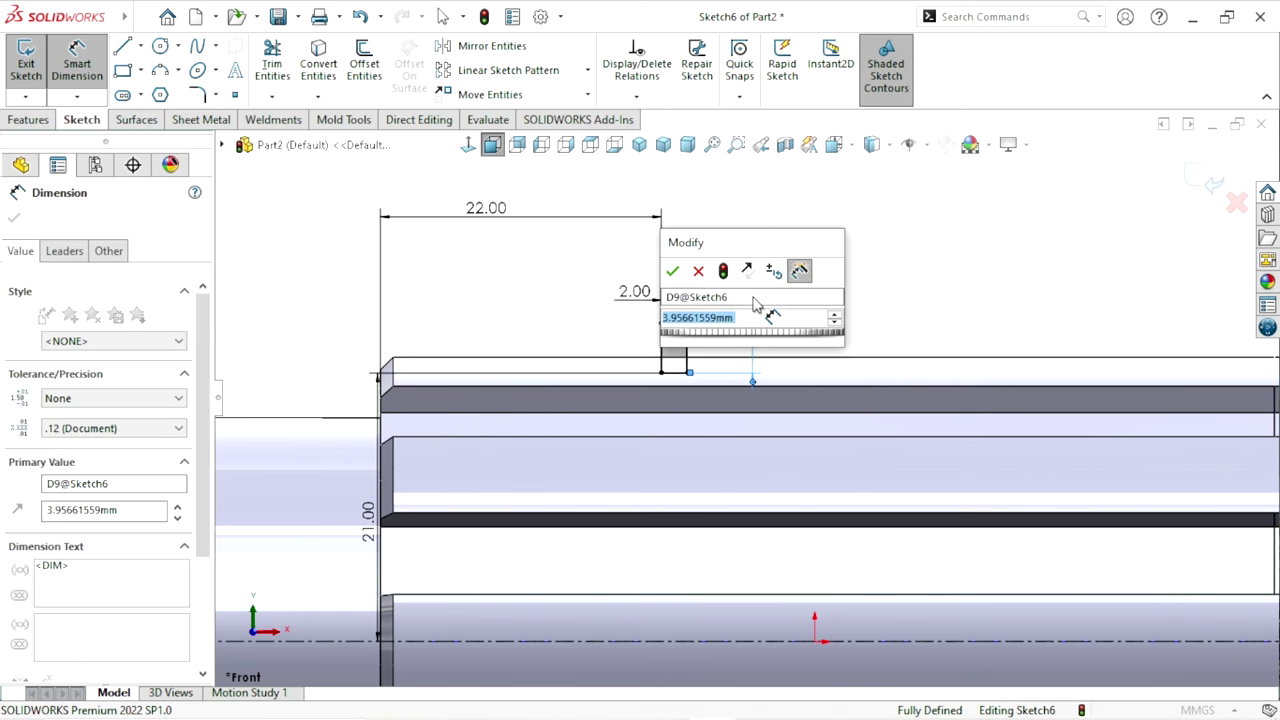
text(3)
key(Return)
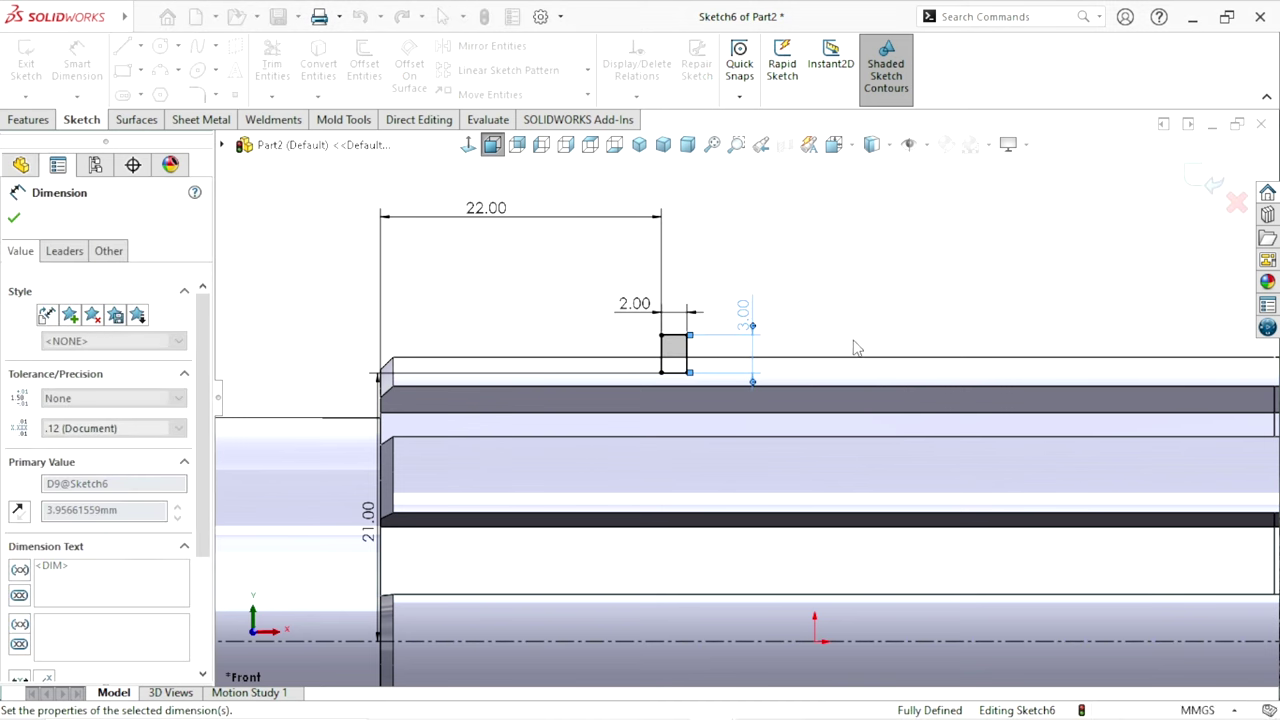
key(Escape)
scroll(745, 400, up, 6)
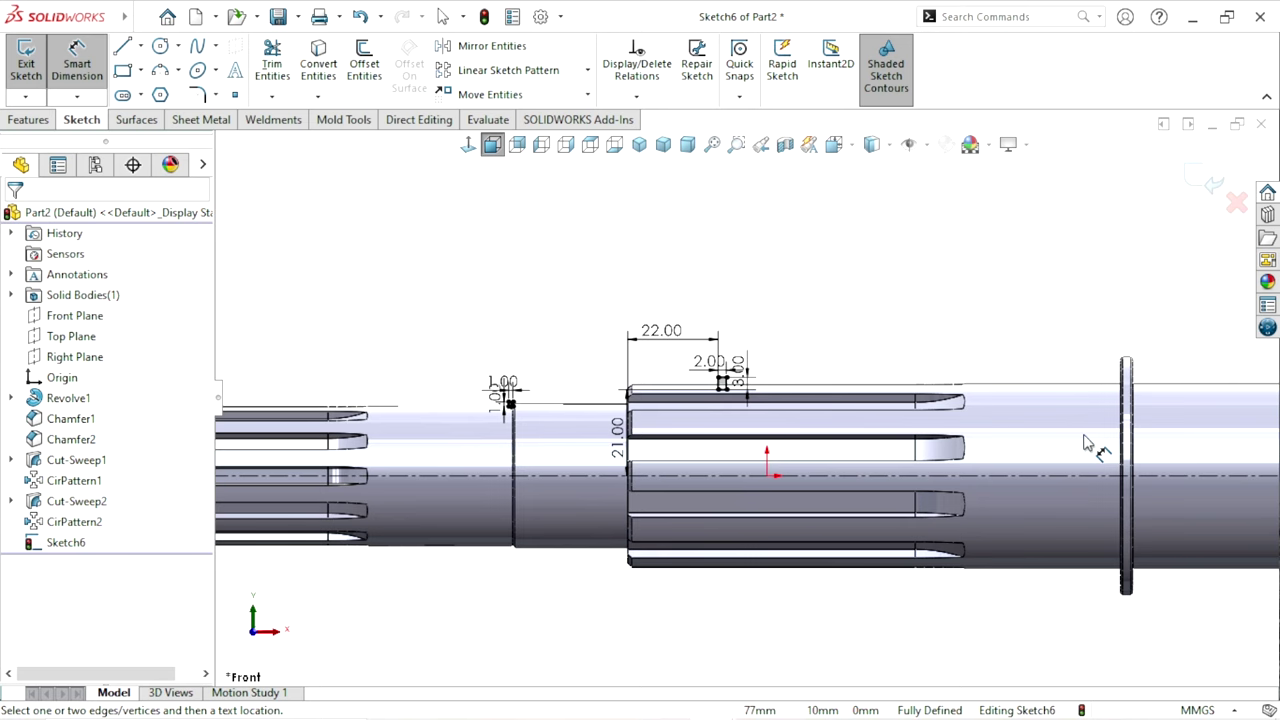
- Draw a short line beside the collar, make it vertical, then undo the conflicting relation
scroll(1088, 443, down, 2)
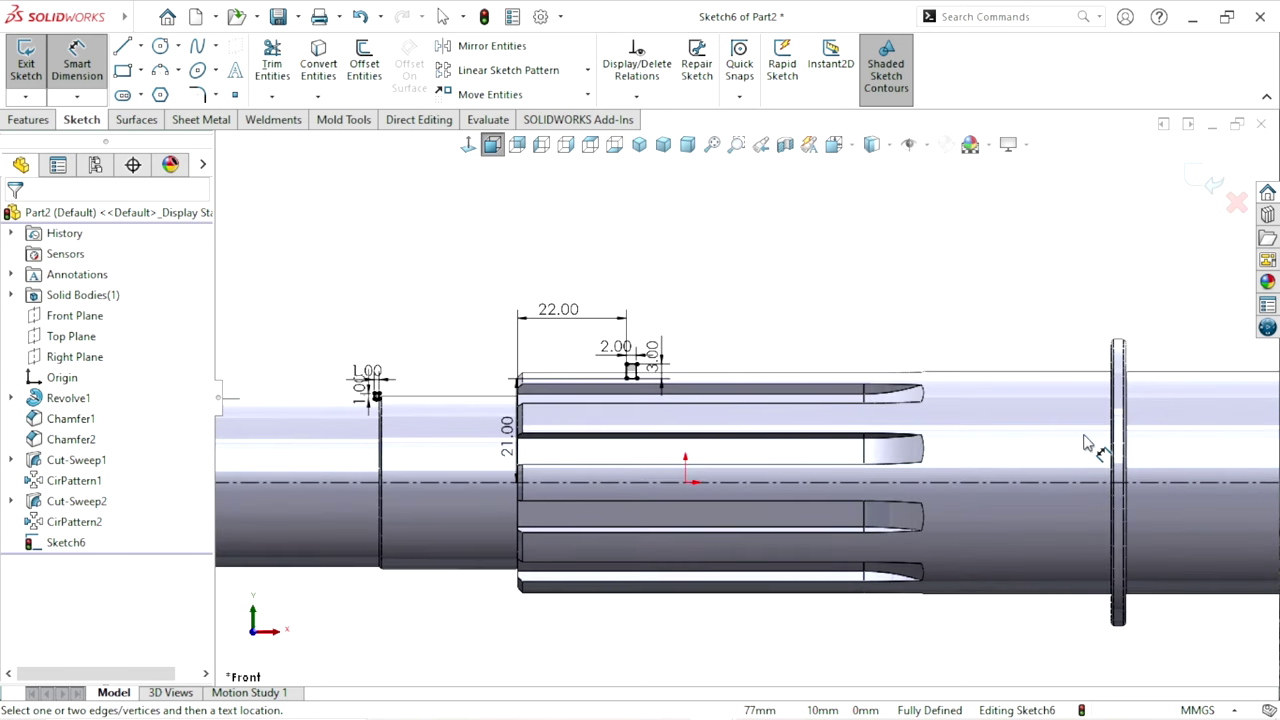
scroll(880, 488, up, 2)
scroll(882, 490, up, 2)
scroll(1000, 415, down, 1)
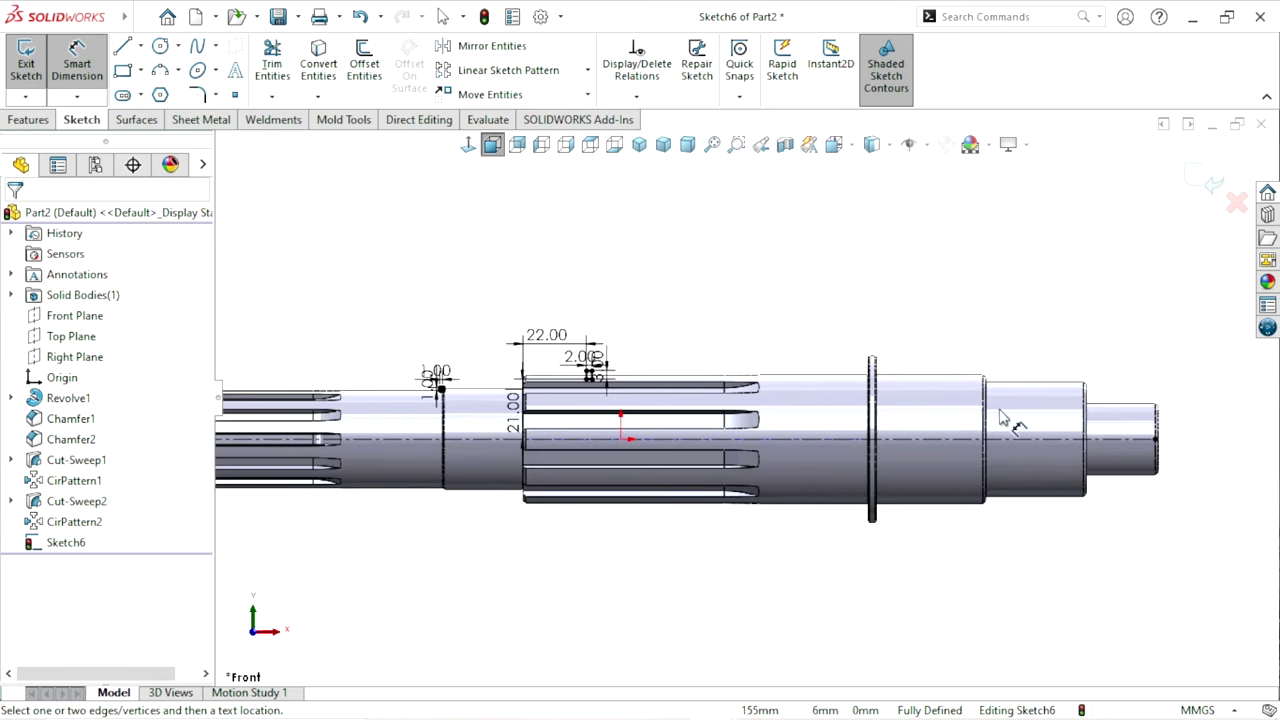
scroll(915, 392, down, 6)
scroll(712, 373, up, 1)
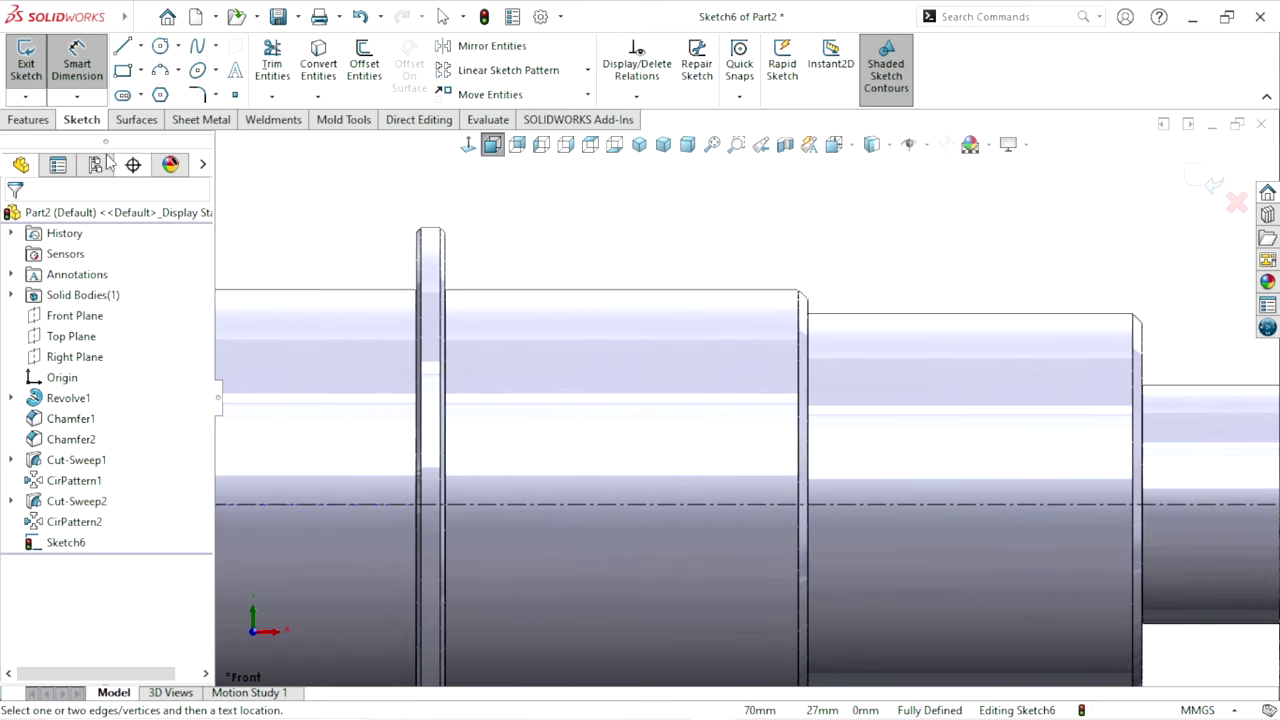
click(122, 46)
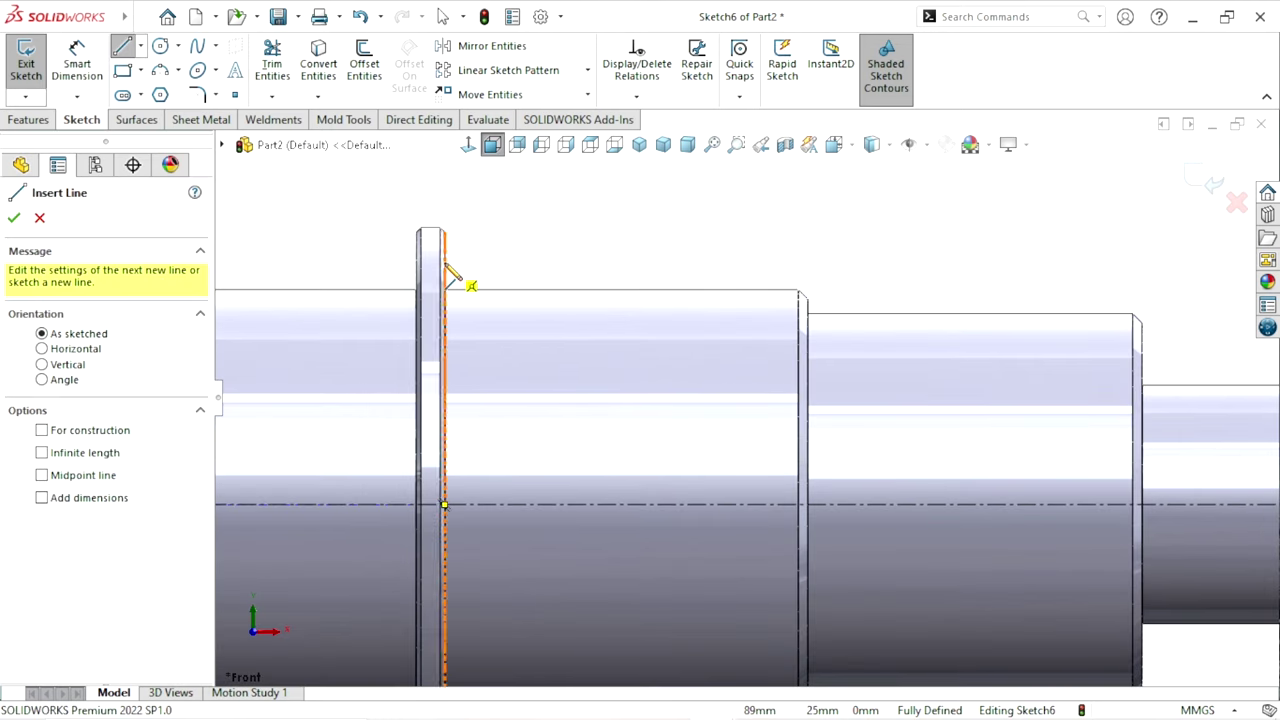
drag(443, 276, 440, 304)
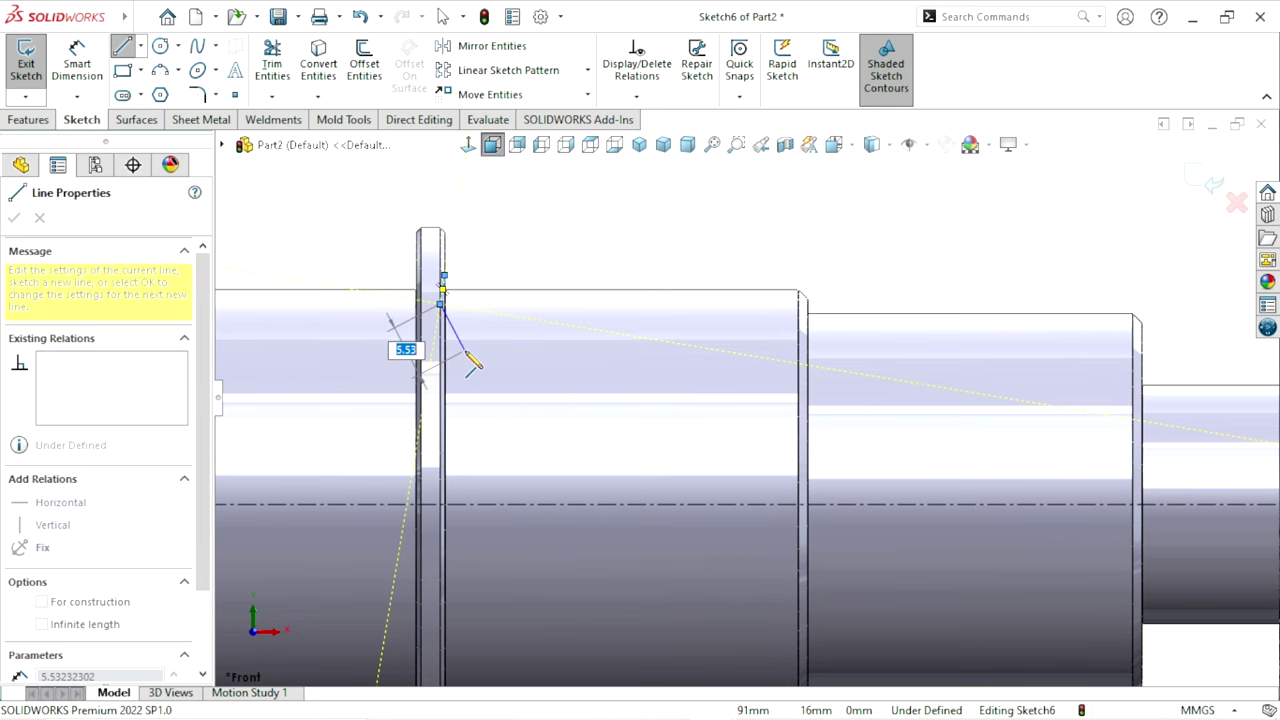
key(Escape)
scroll(475, 330, down, 3)
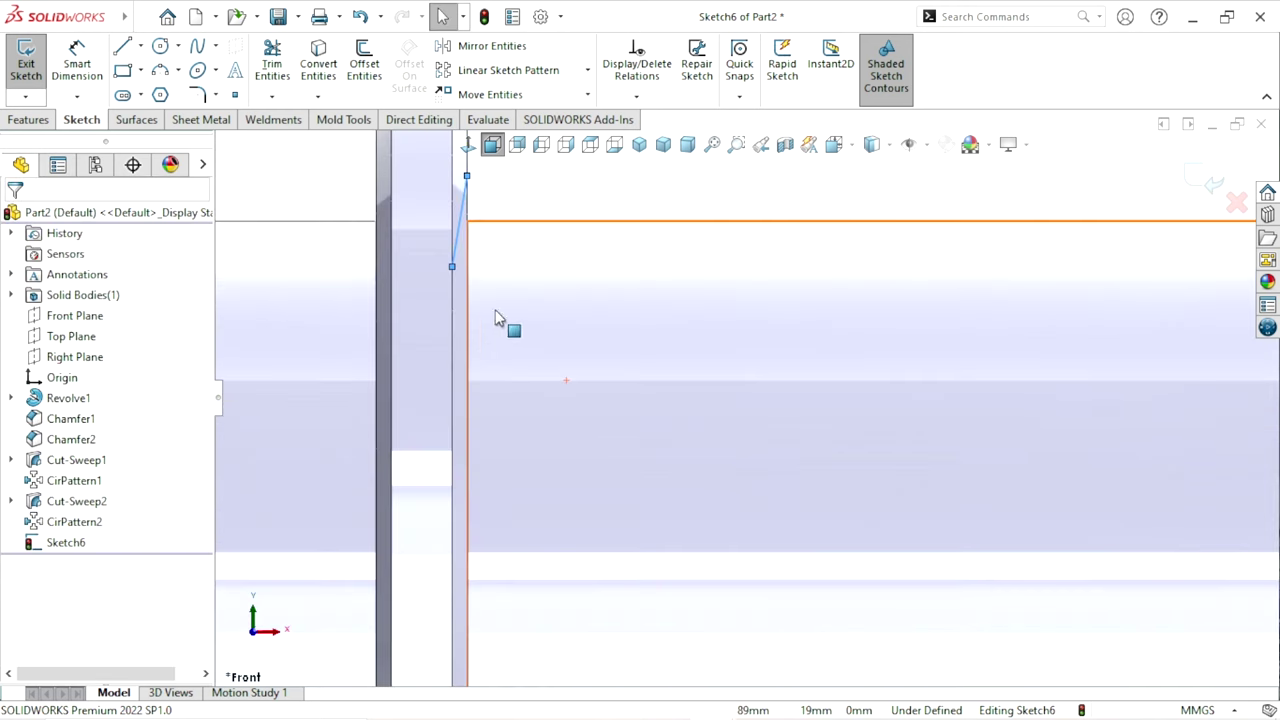
click(461, 220)
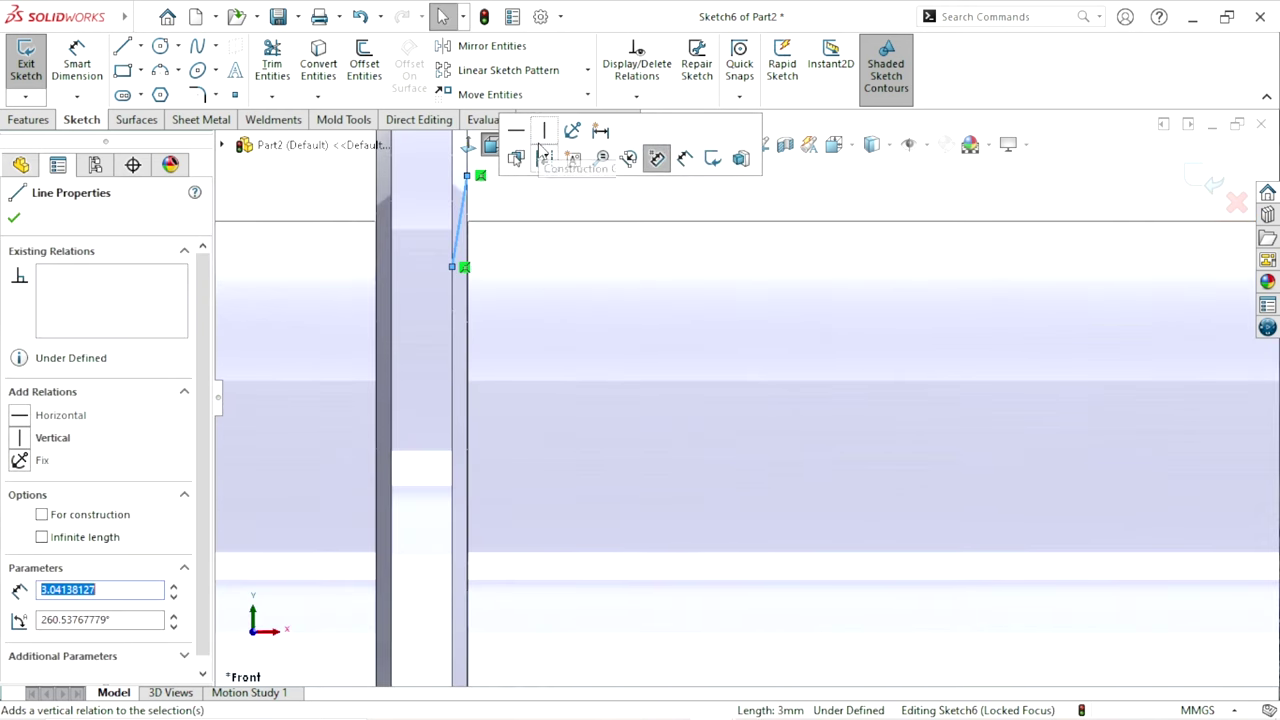
click(580, 186)
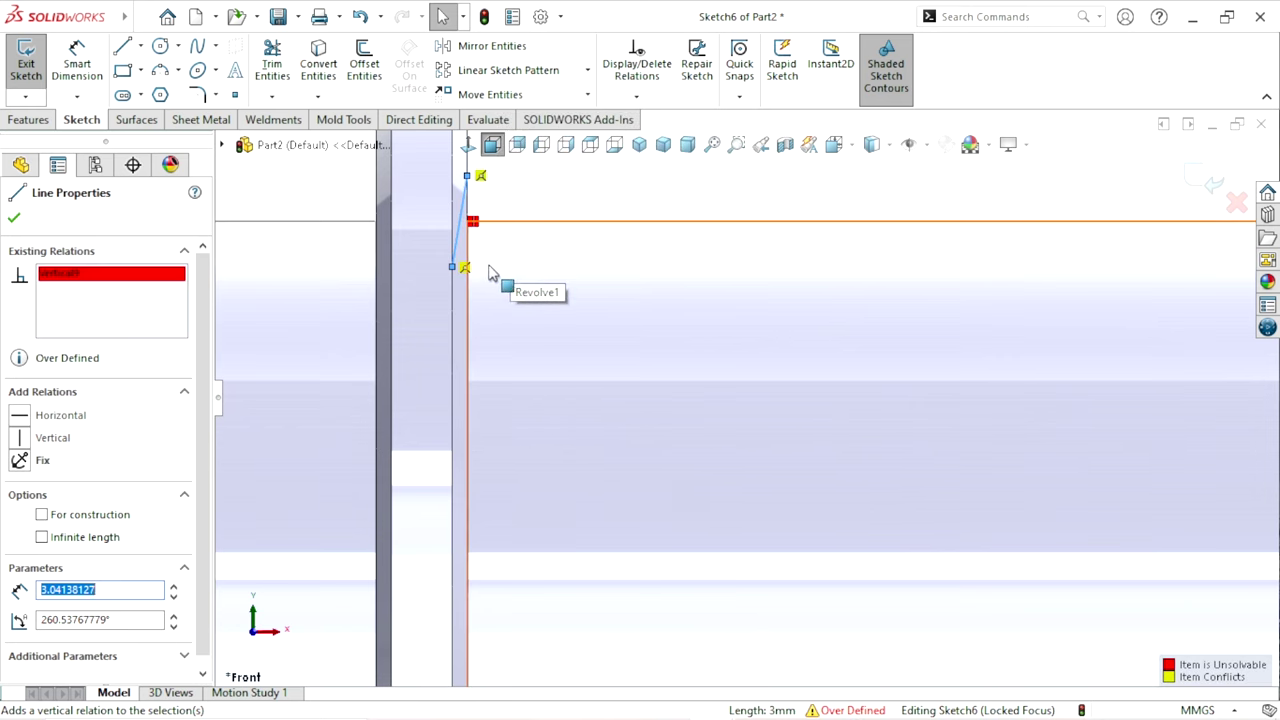
key(ctrl+z)
key(ctrl+z)
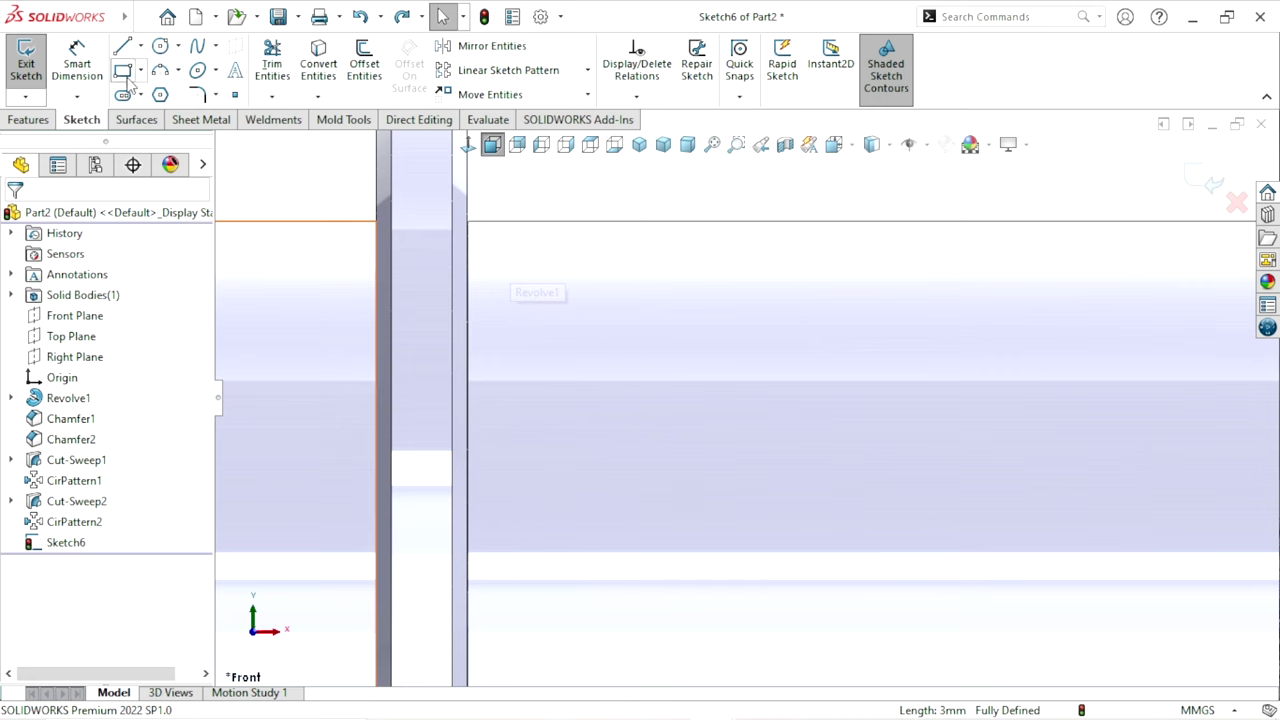
- Sketch the U-slot down from the shaft's top edge with a rounded bottom and closing top line
click(128, 47)
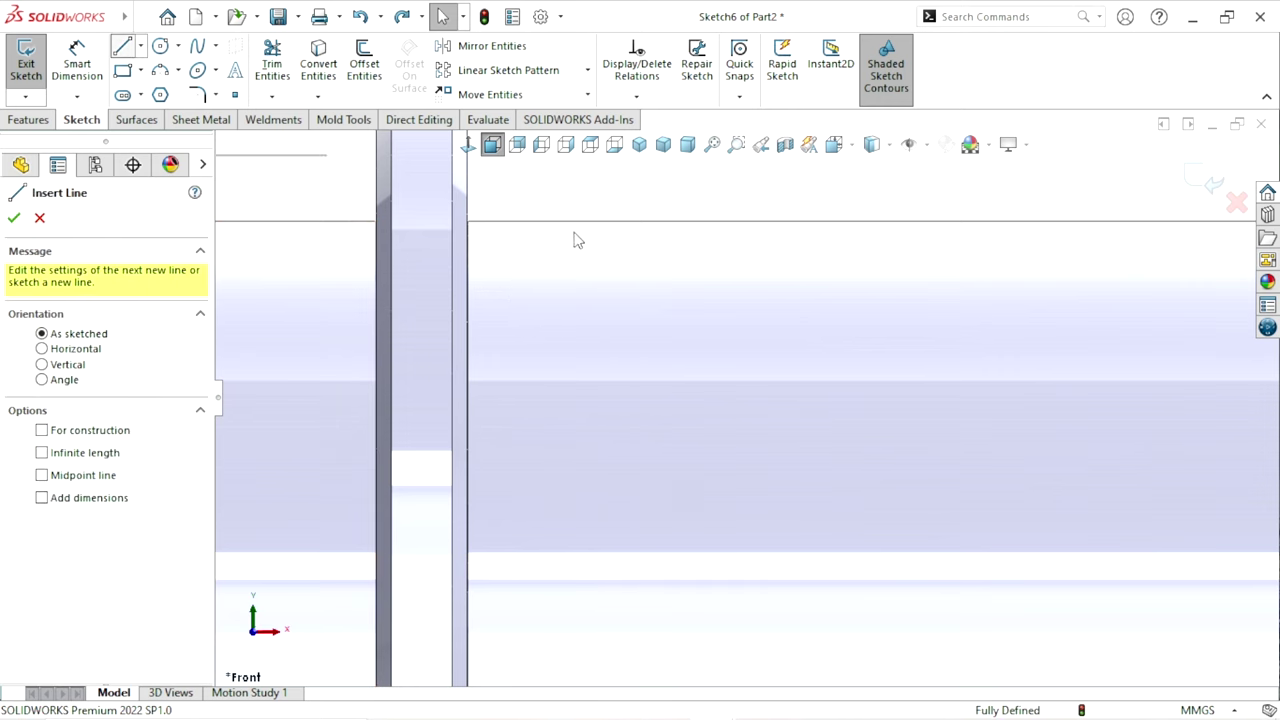
click(467, 220)
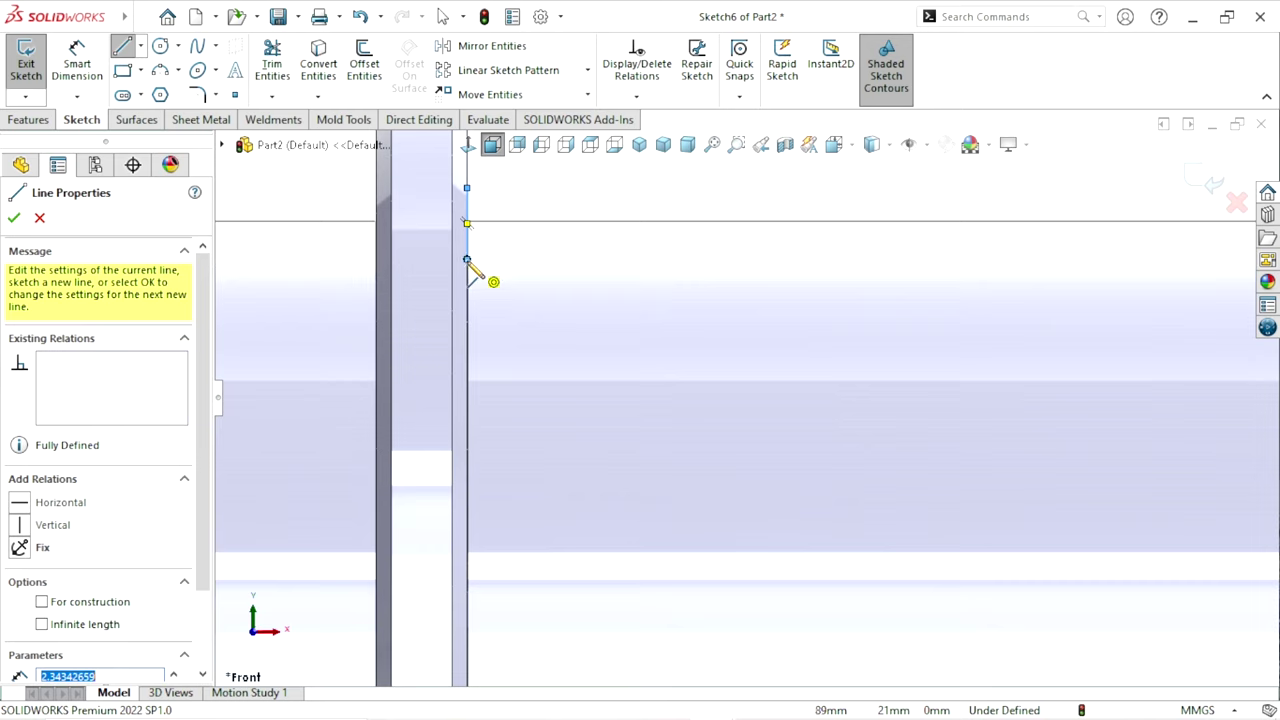
click(467, 260)
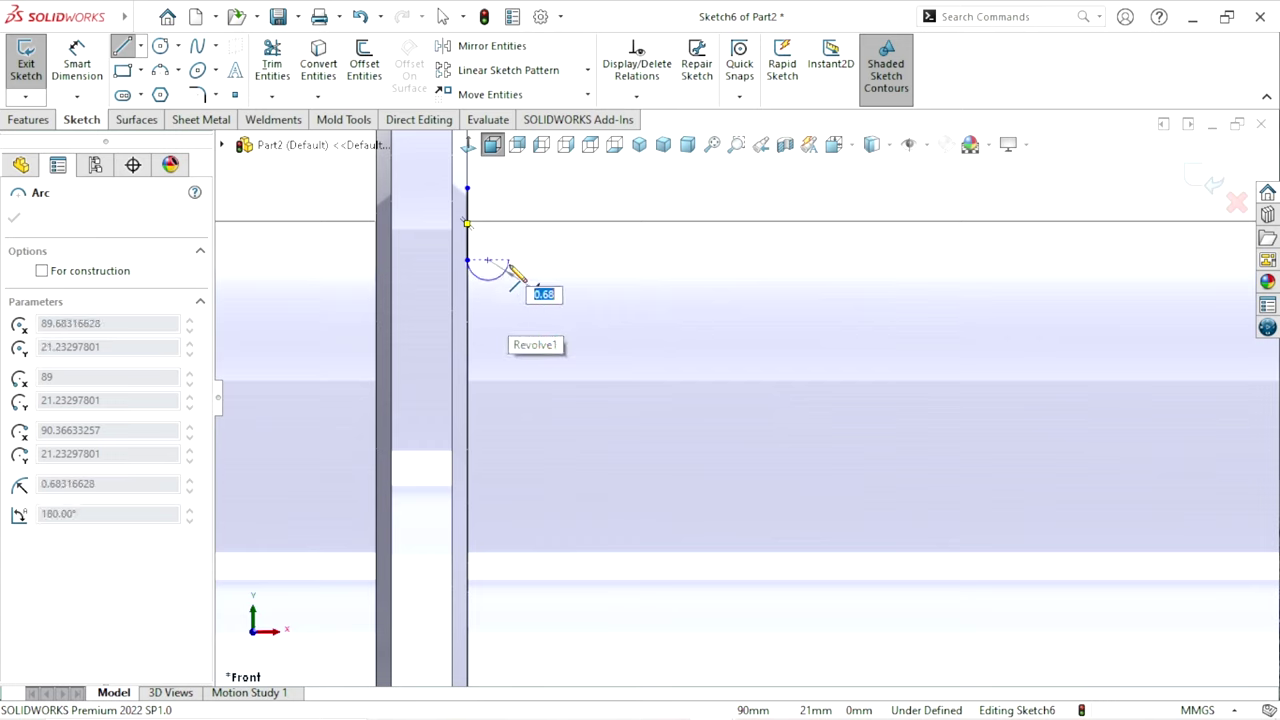
click(509, 259)
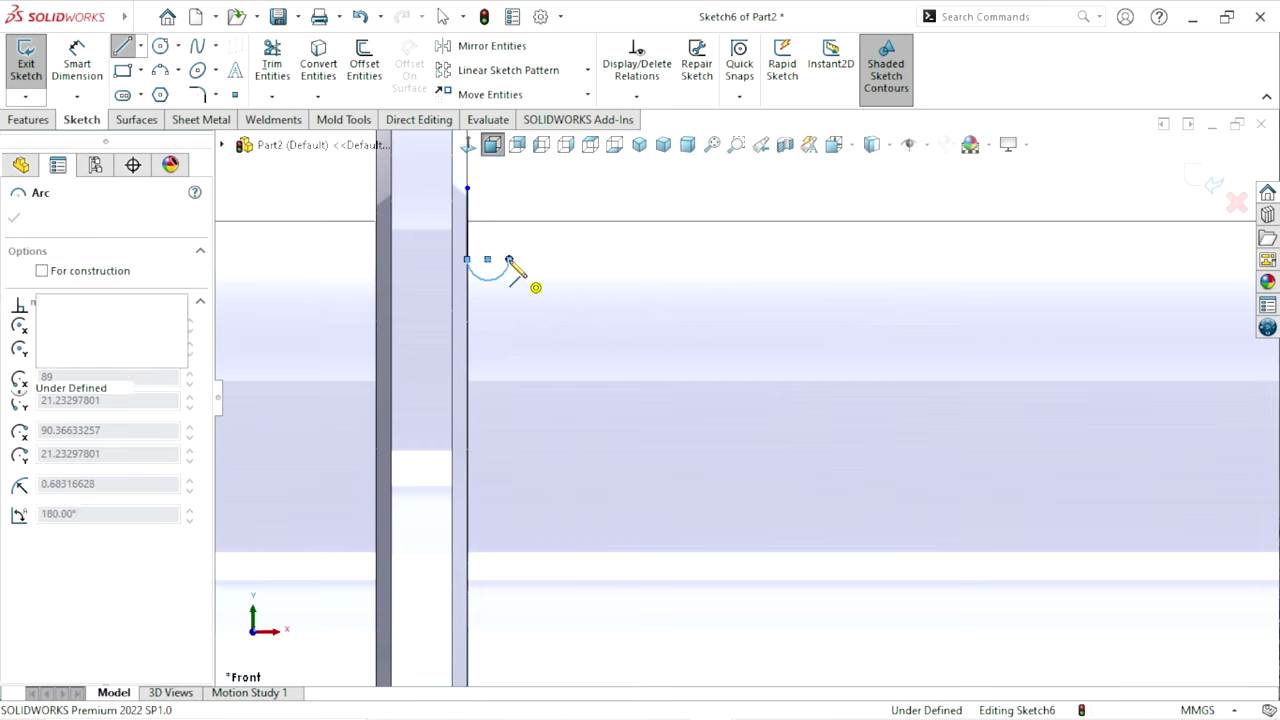
click(509, 188)
click(467, 188)
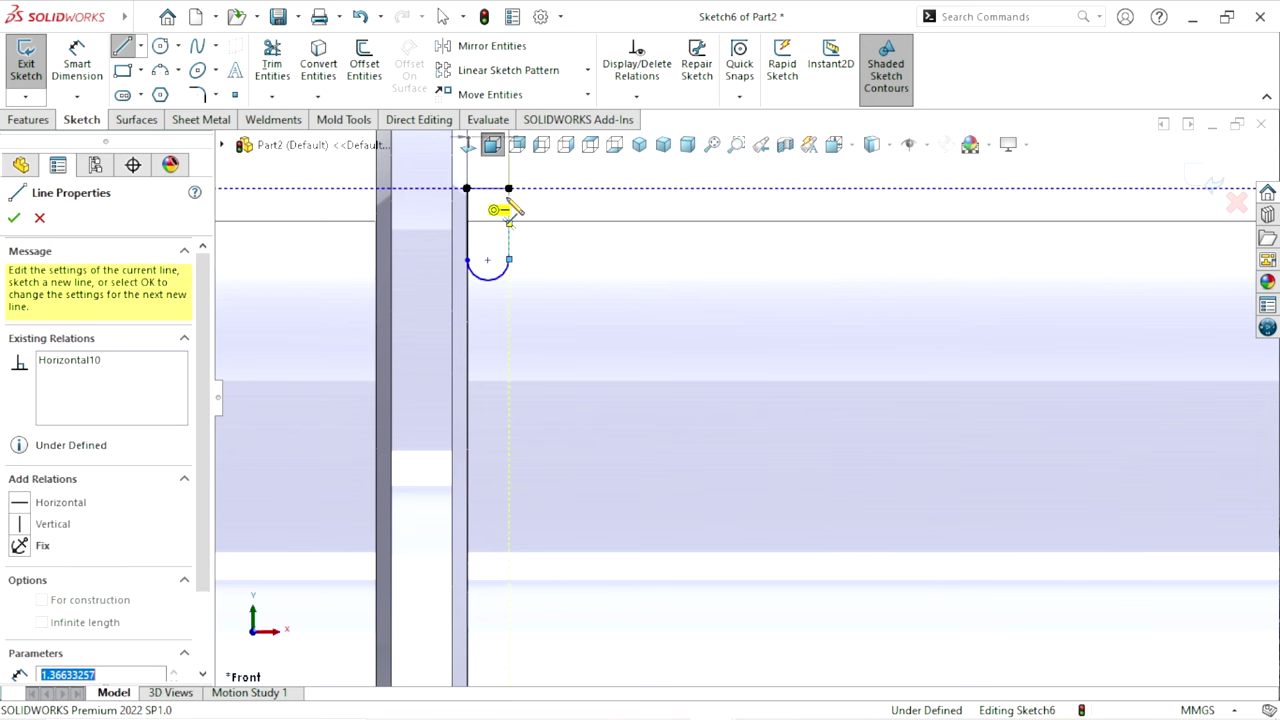
right_click(618, 208)
click(650, 212)
scroll(686, 297, up, 3)
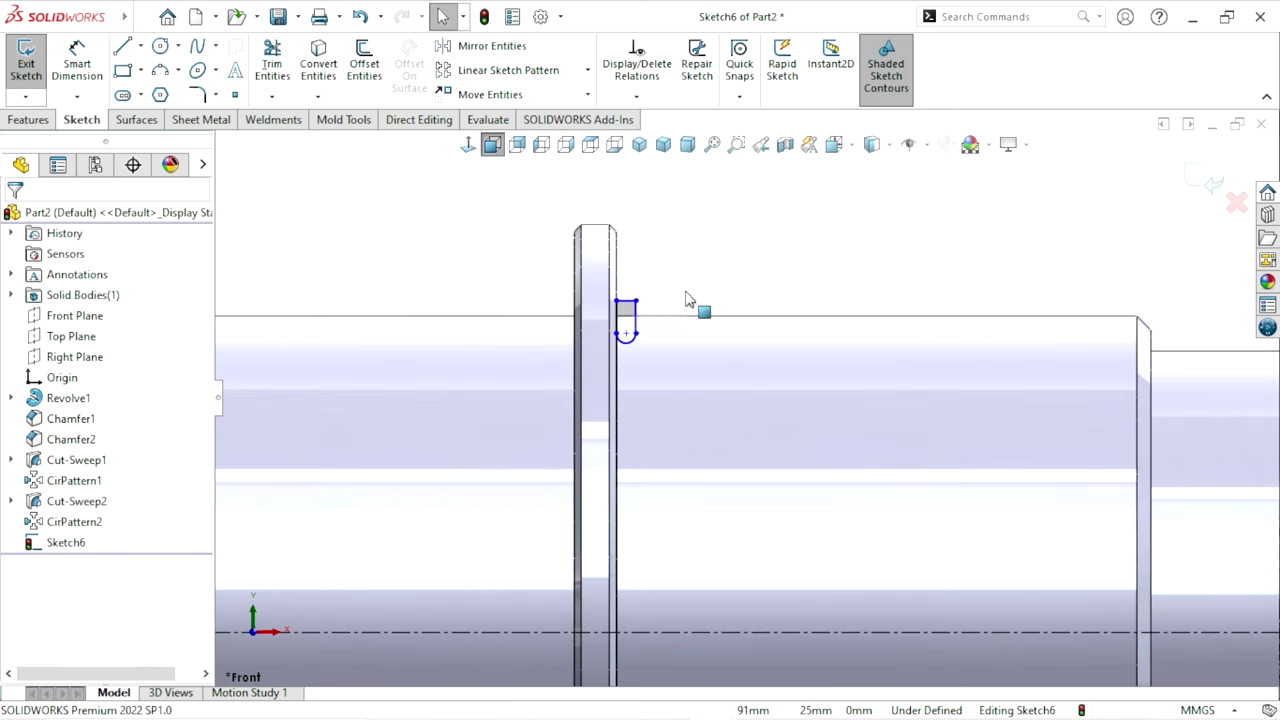
scroll(659, 417, down, 2)
scroll(659, 417, down, 1)
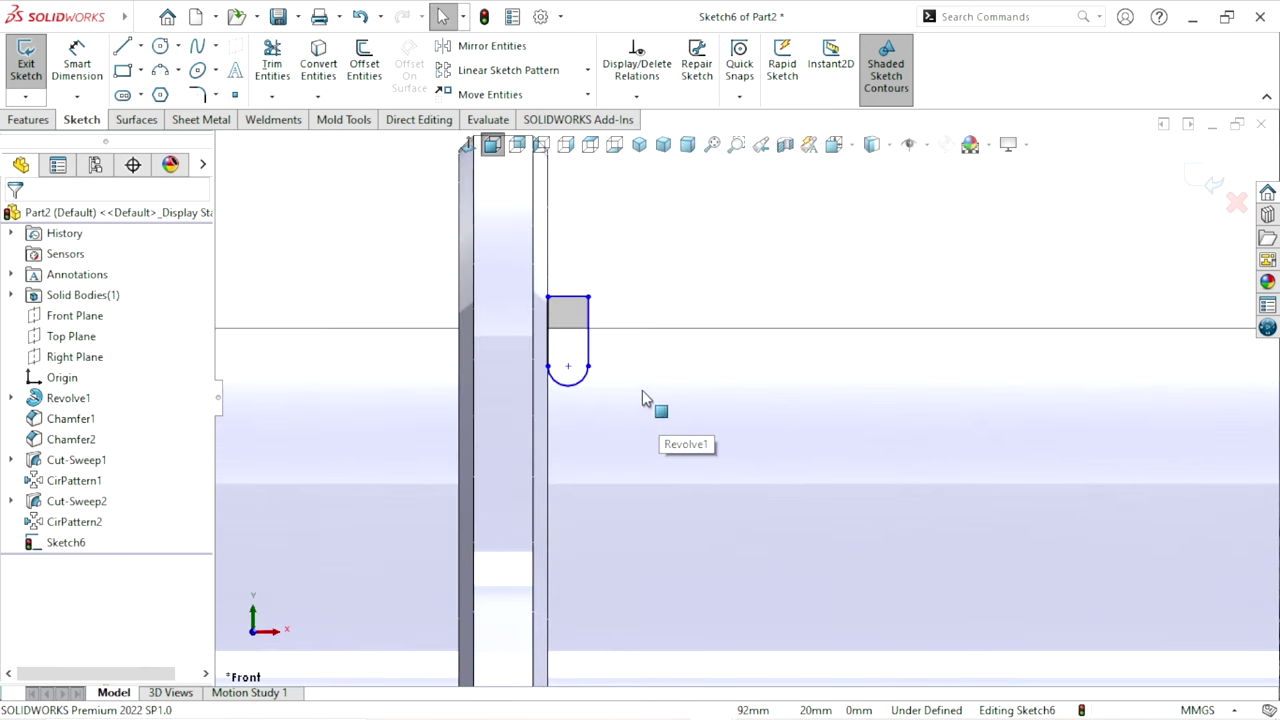
- Dimension the new slot's width as 0.50 mm
click(76, 80)
click(77, 80)
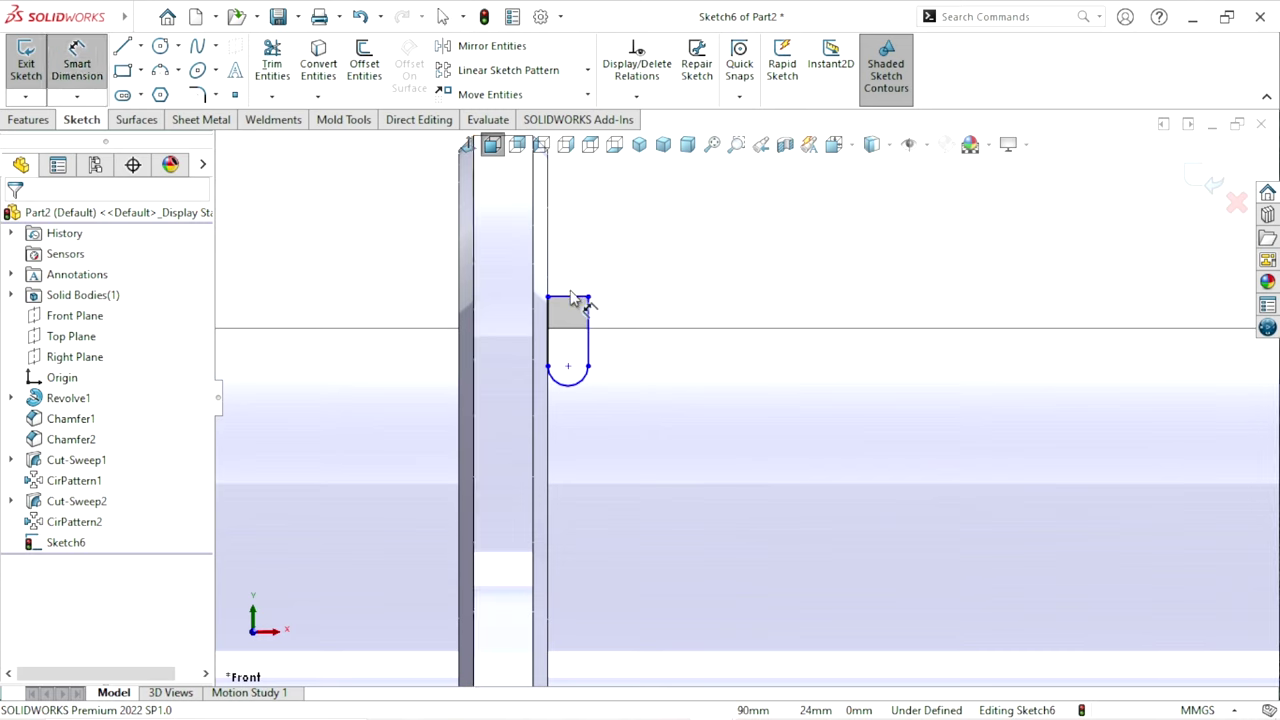
click(572, 300)
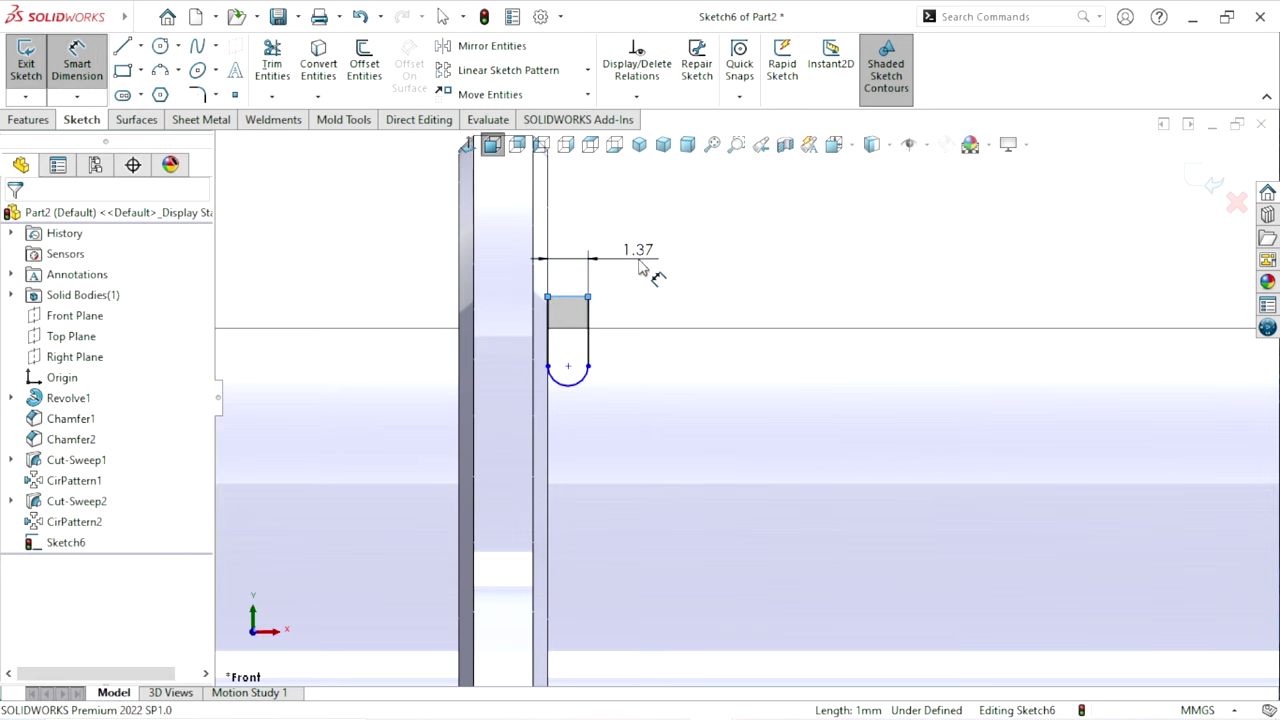
click(640, 266)
key(Escape)
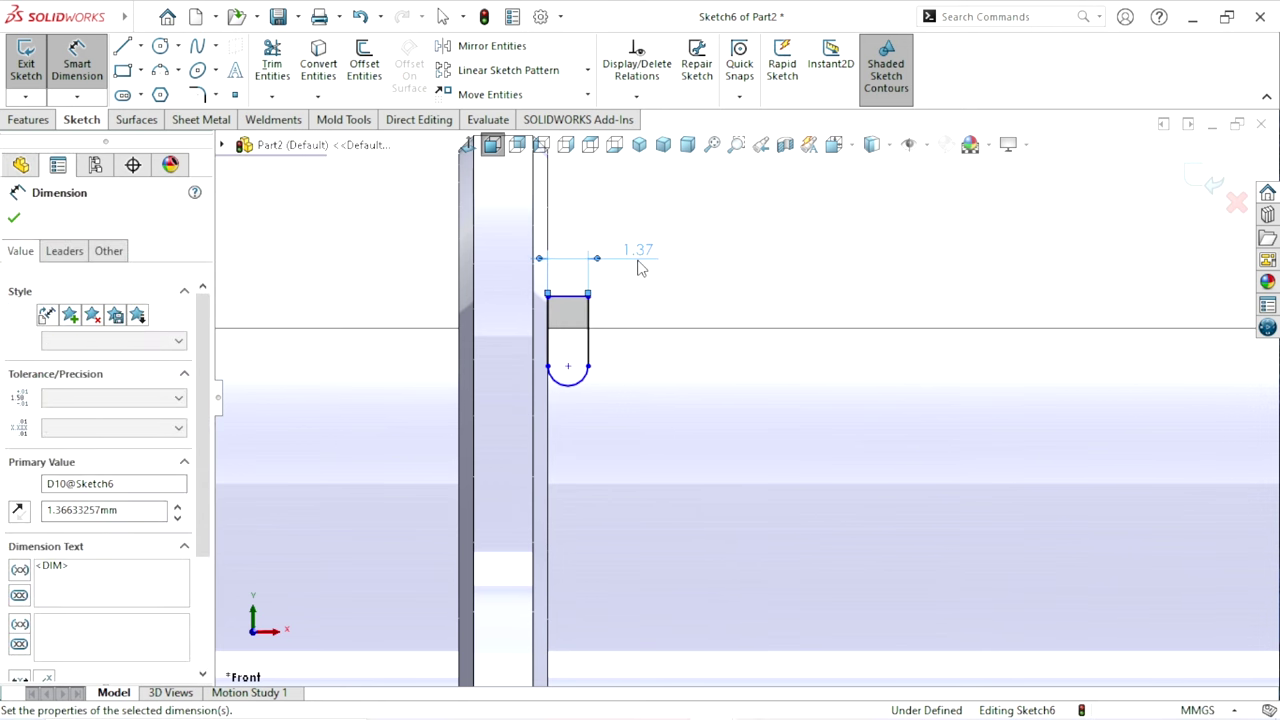
scroll(590, 410, up, 2)
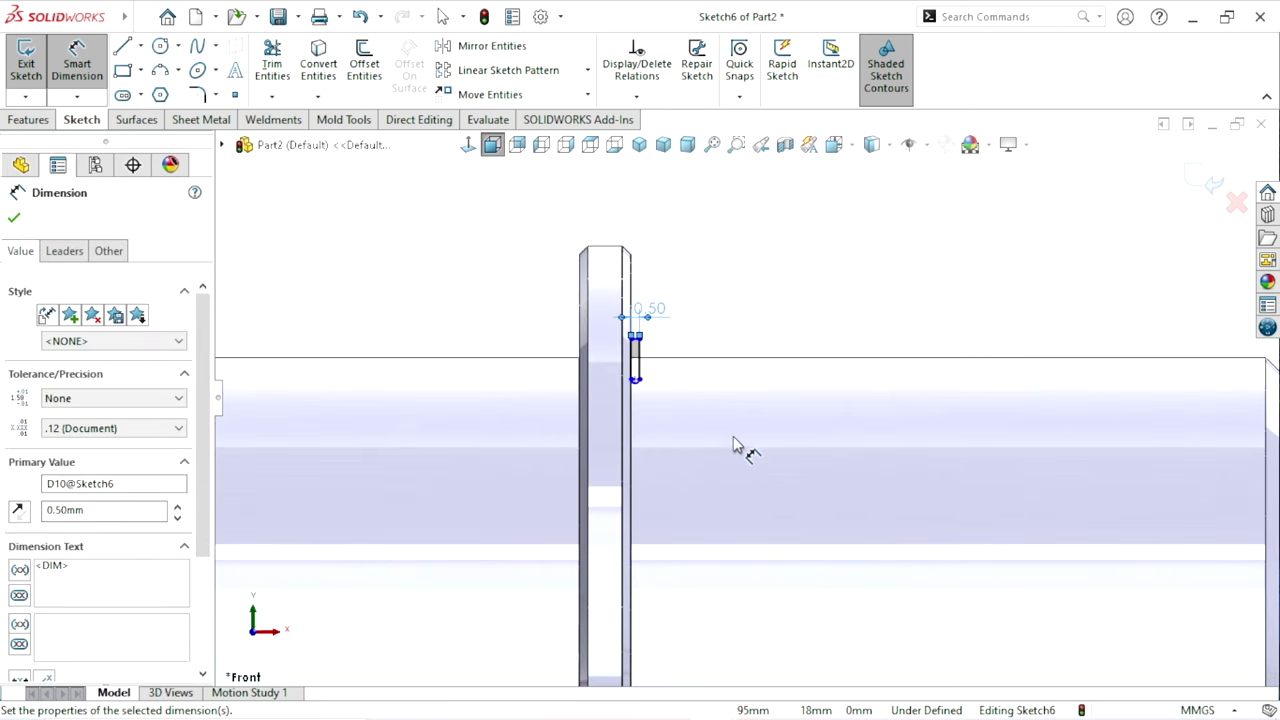
key(Escape)
scroll(655, 388, down, 3)
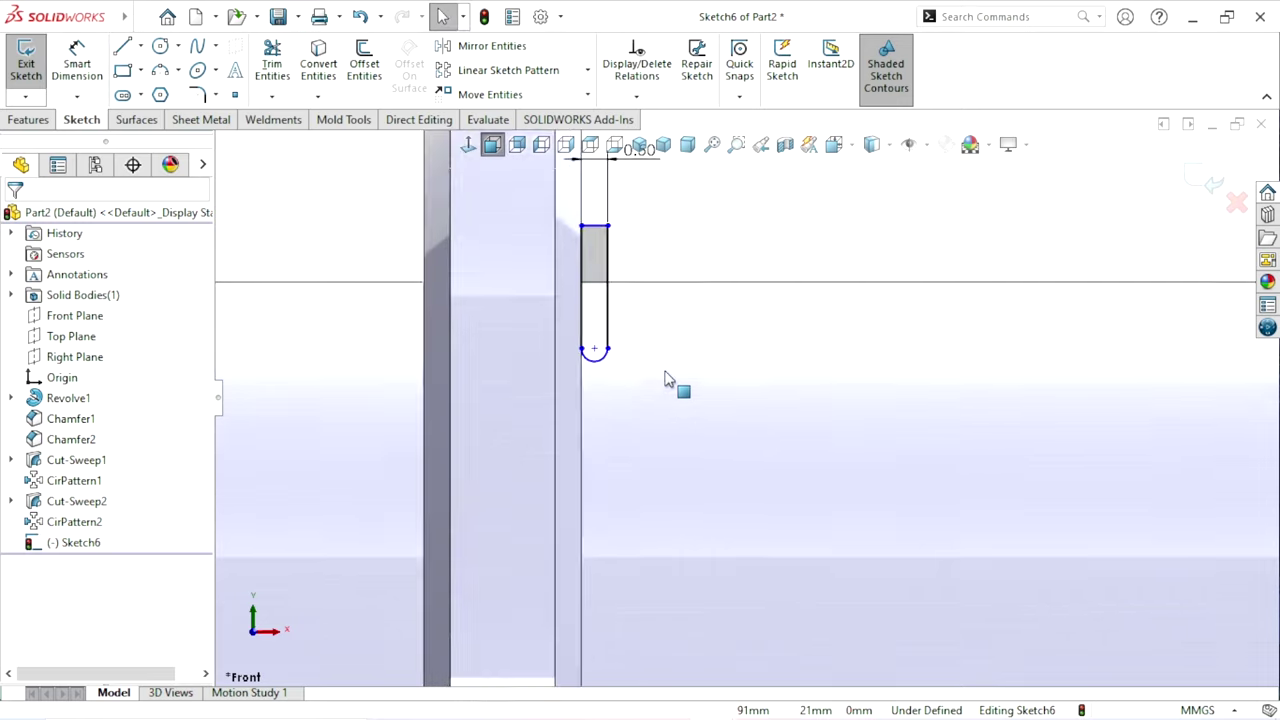
scroll(666, 378, down, 2)
- Make the slot arc's loose endpoint coincident with the shaft's top silhouette edge
click(652, 211)
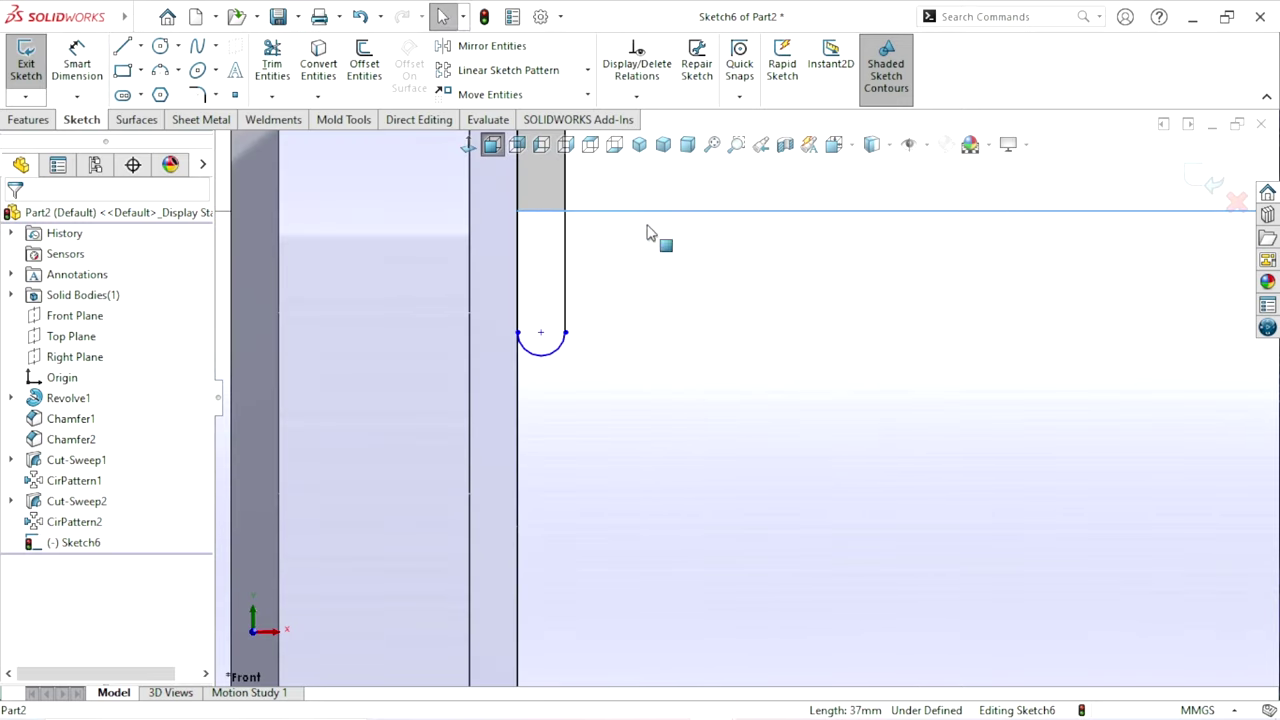
click(541, 333)
ctrl+click(643, 211)
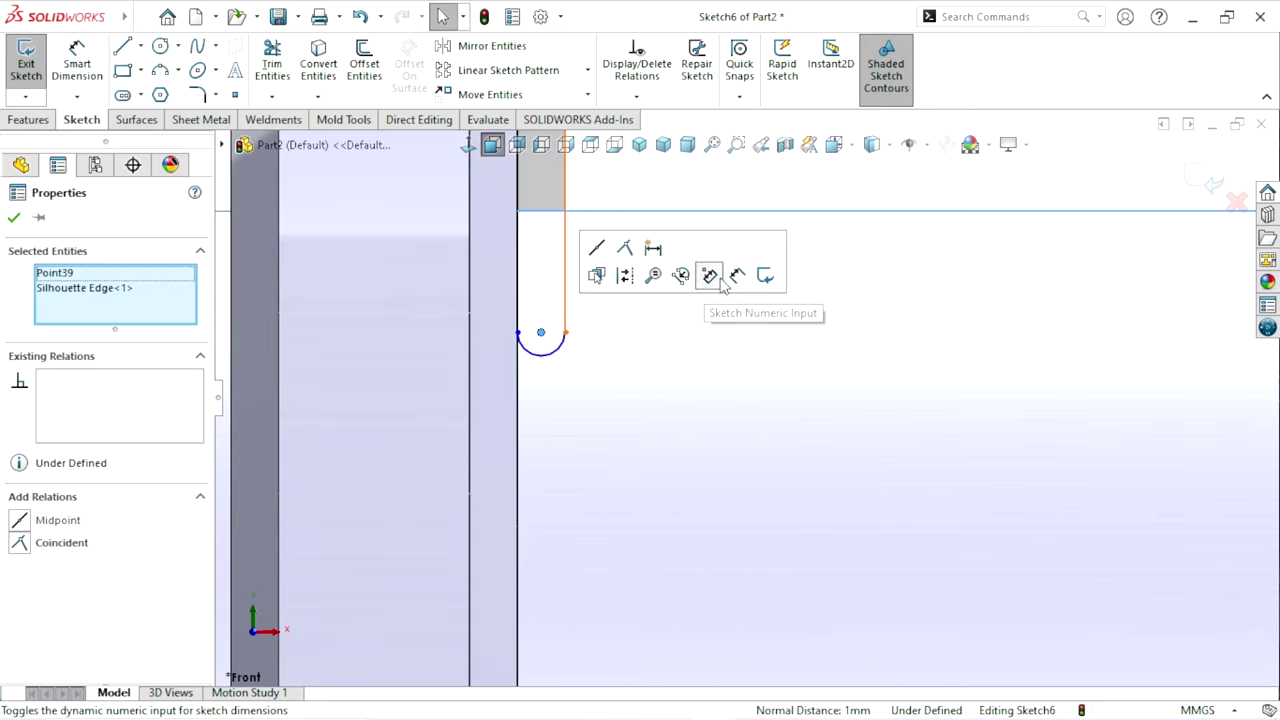
click(624, 247)
scroll(640, 420, up, 3)
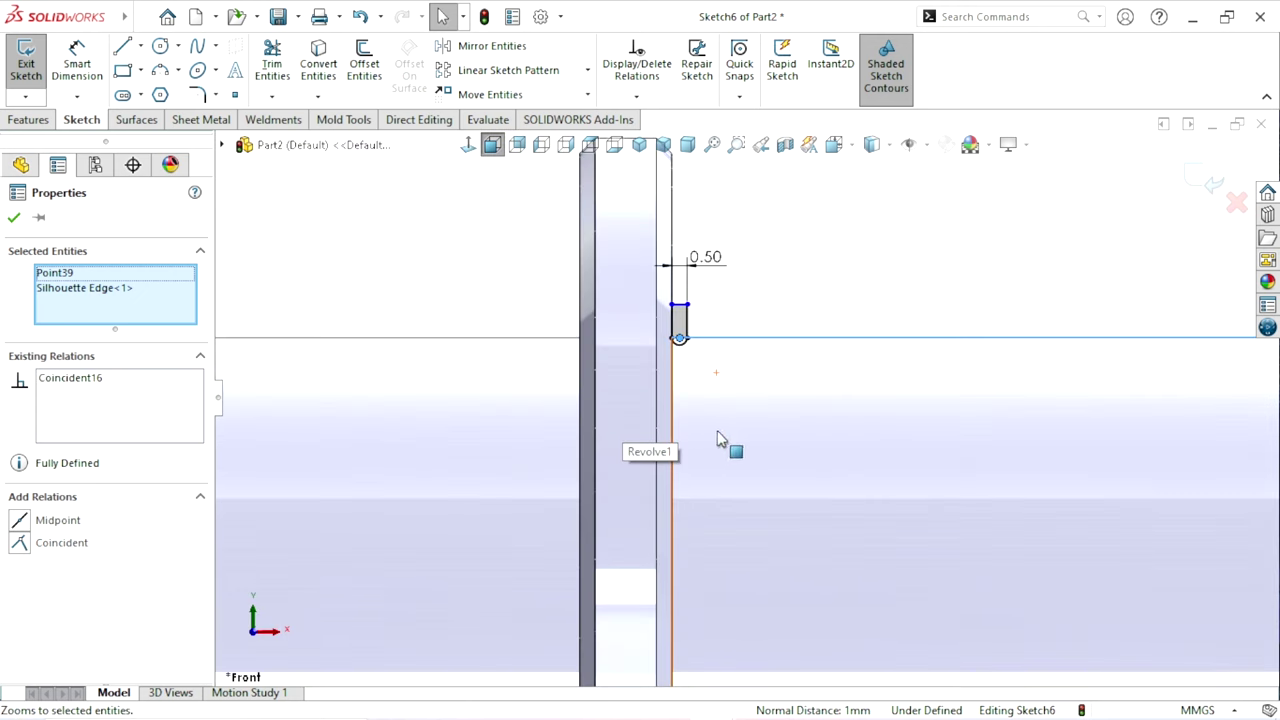
key(Escape)
scroll(775, 345, down, 3)
- Set the slot height from the shaft's top line to 1.00 mm
click(77, 63)
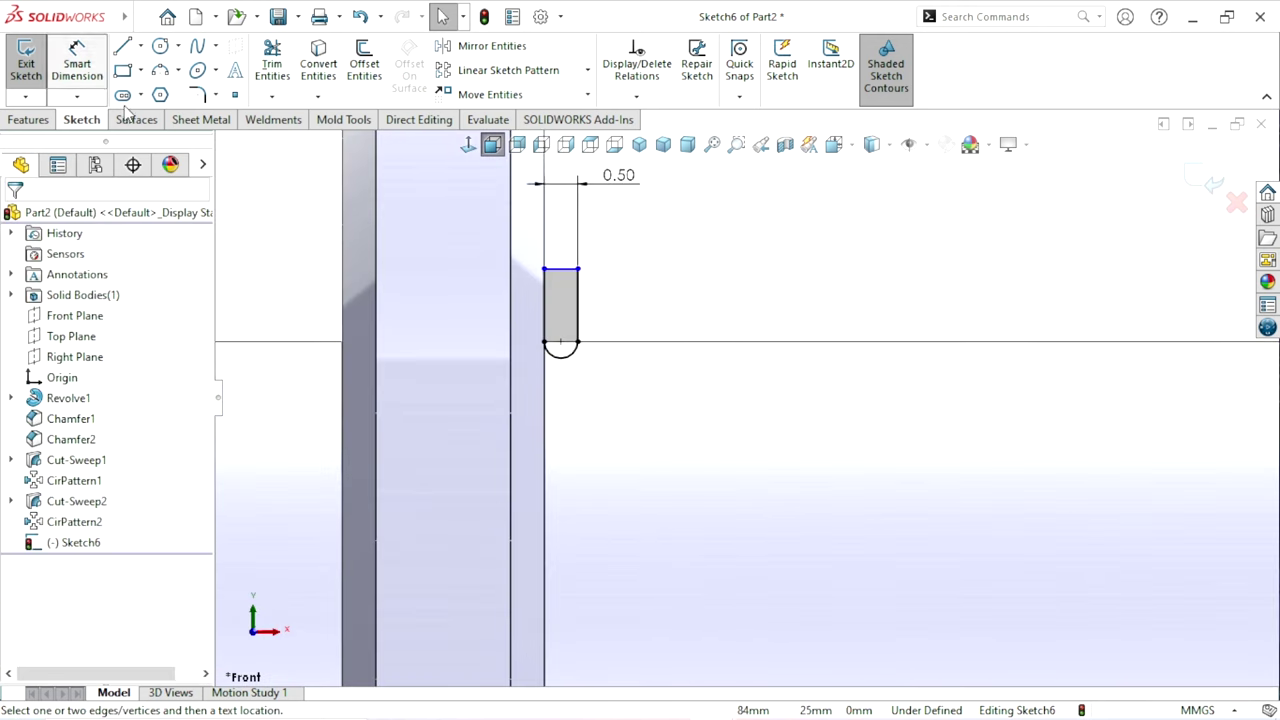
click(622, 345)
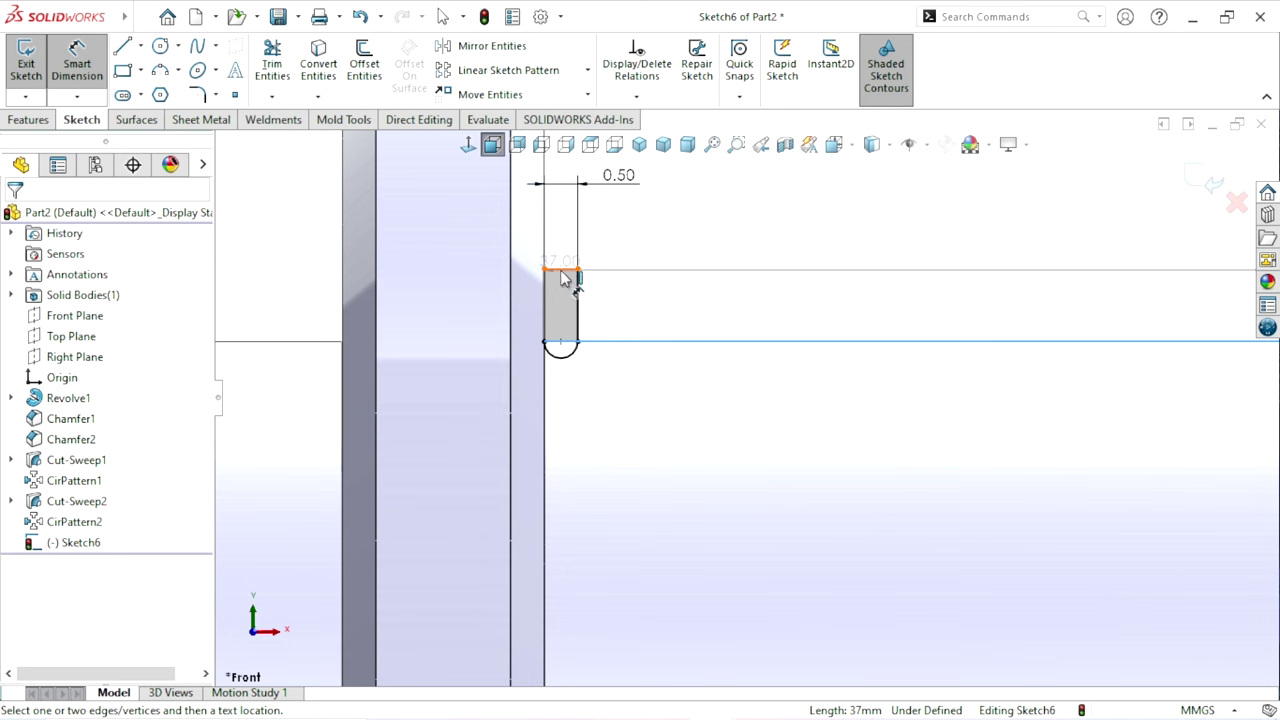
click(567, 270)
click(637, 305)
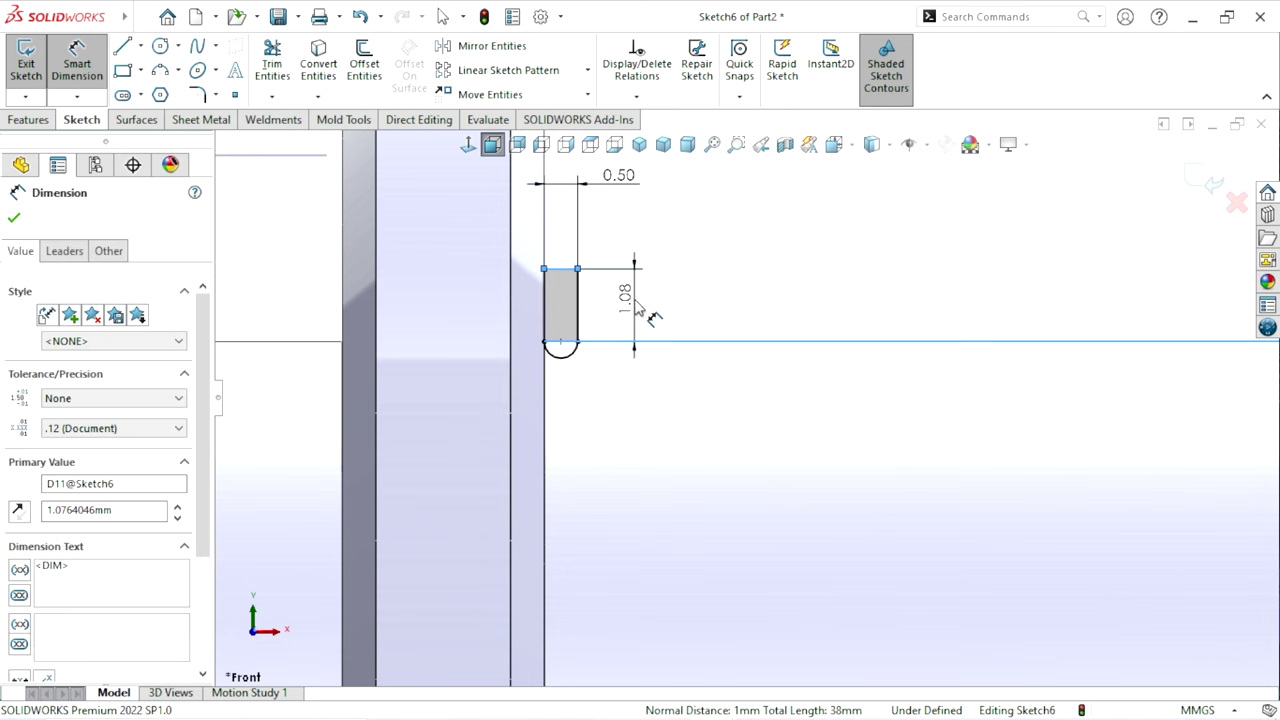
text(1)
key(Return)
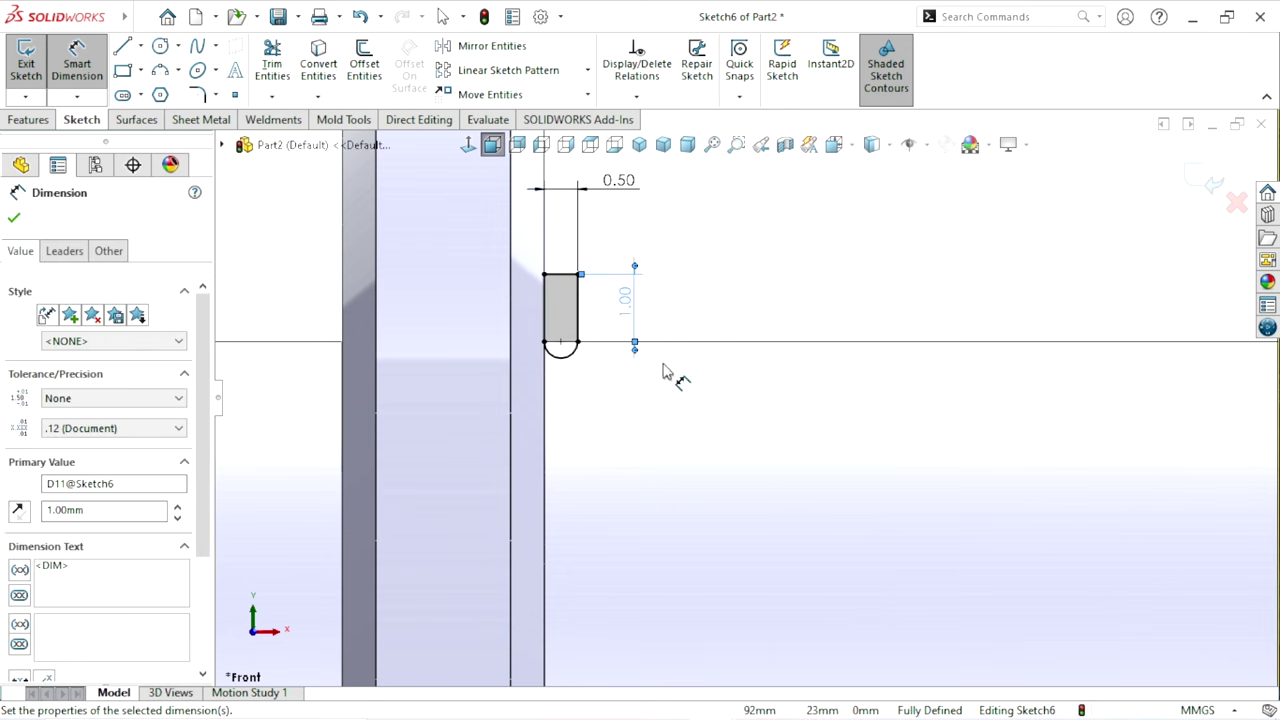
click(14, 220)
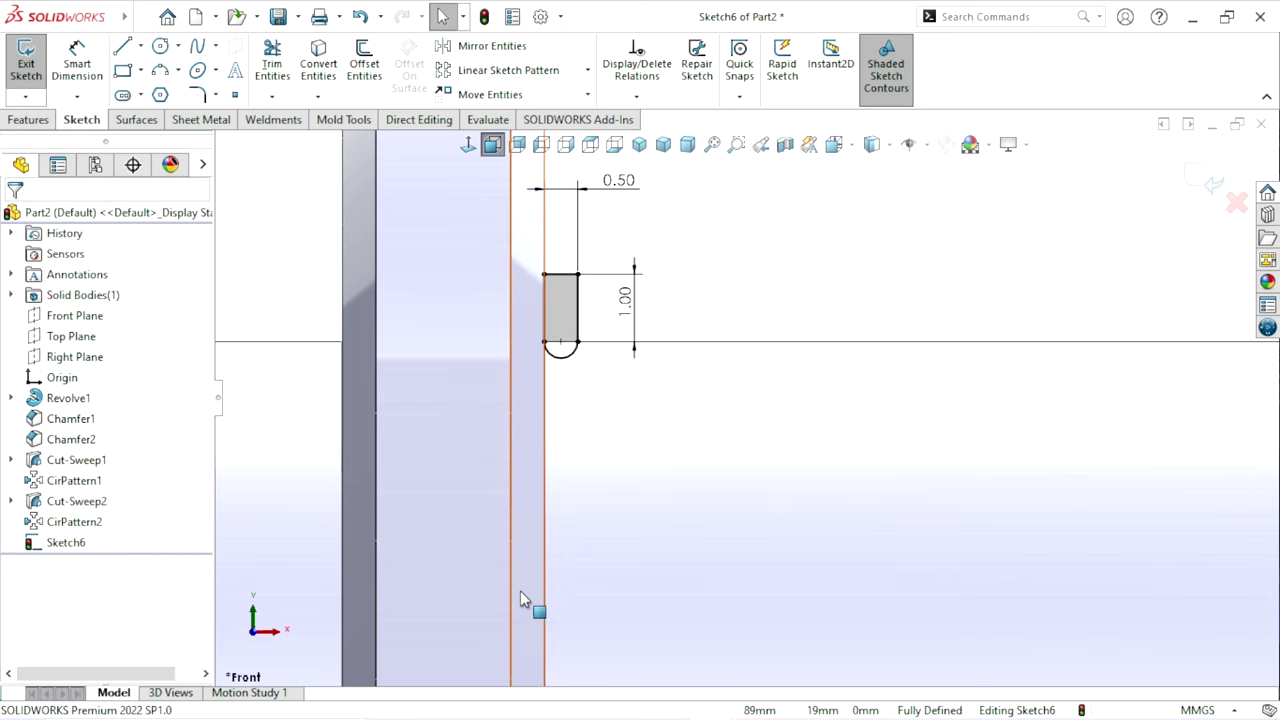
- Draw a closed four-sided tapered profile with lines against the next shaft step
scroll(688, 678, up, 2)
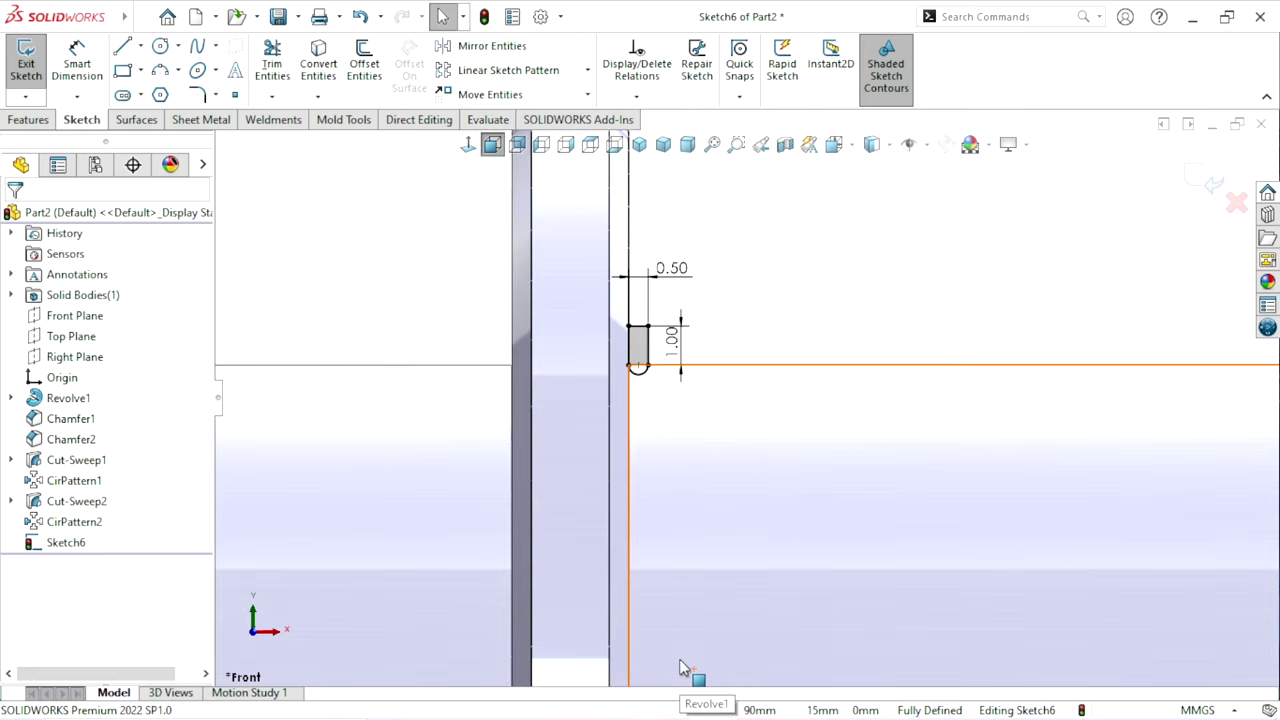
scroll(680, 668, up, 1)
scroll(690, 620, up, 1)
scroll(710, 510, up, 1)
scroll(1031, 445, up, 1)
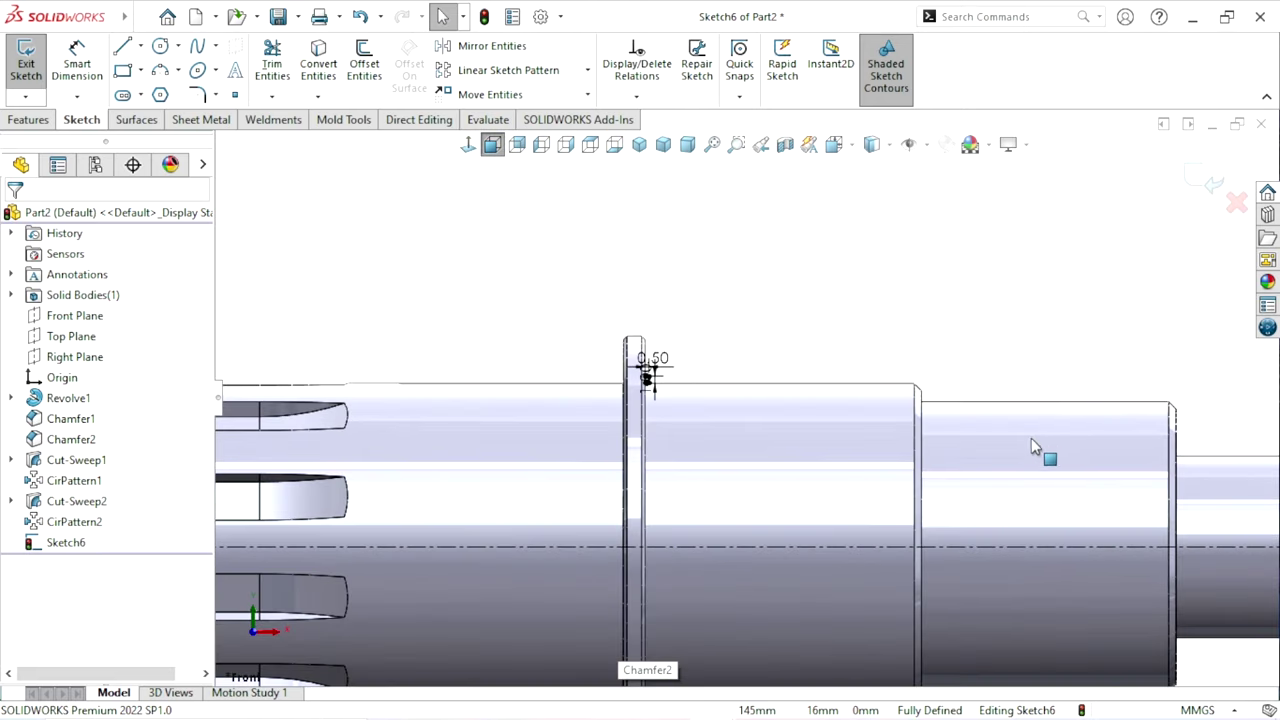
scroll(1000, 420, down, 3)
scroll(888, 428, up, 1)
scroll(790, 453, up, 1)
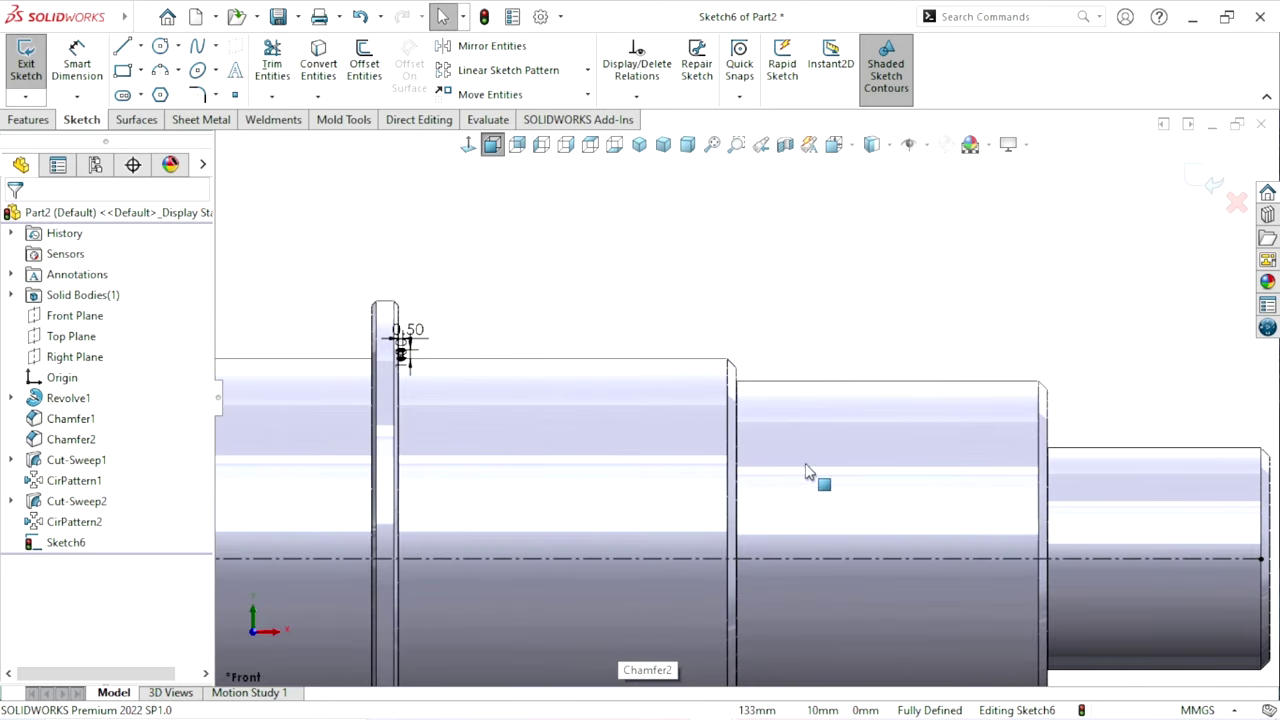
scroll(840, 460, down, 1)
scroll(869, 440, down, 1)
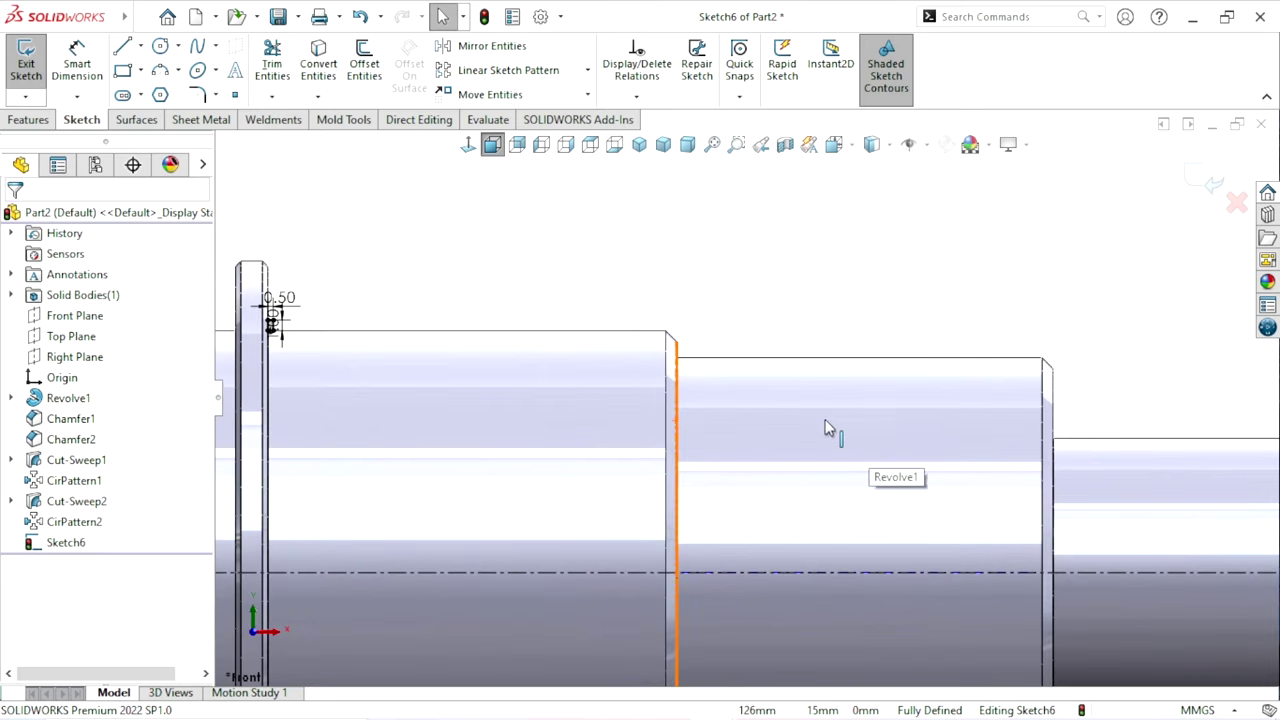
scroll(800, 425, up, 1)
scroll(849, 417, down, 1)
scroll(755, 390, down, 1)
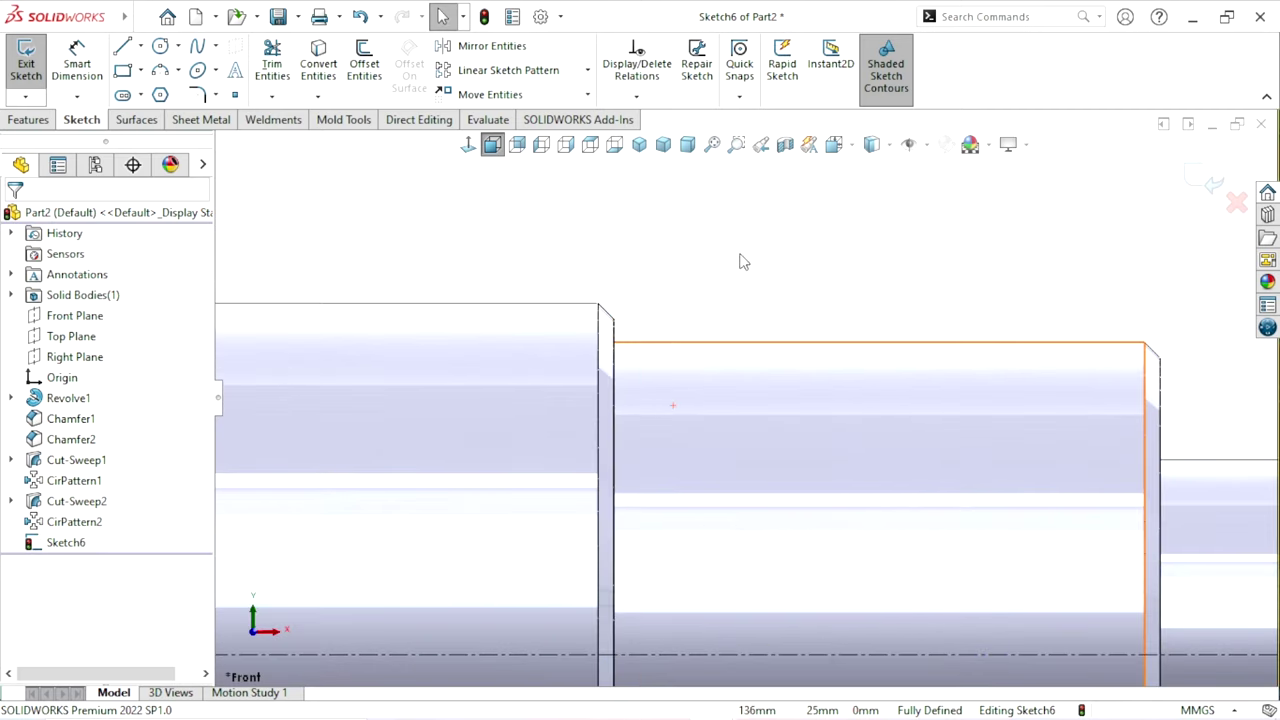
click(122, 47)
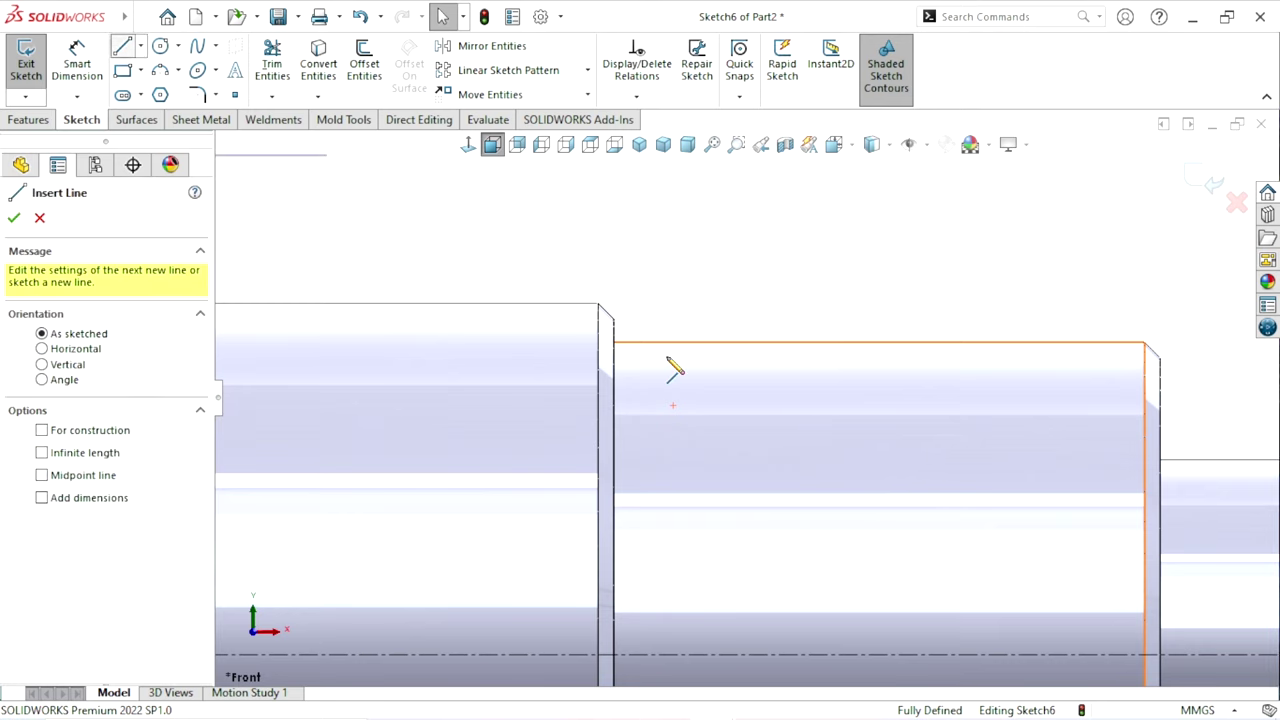
click(613, 320)
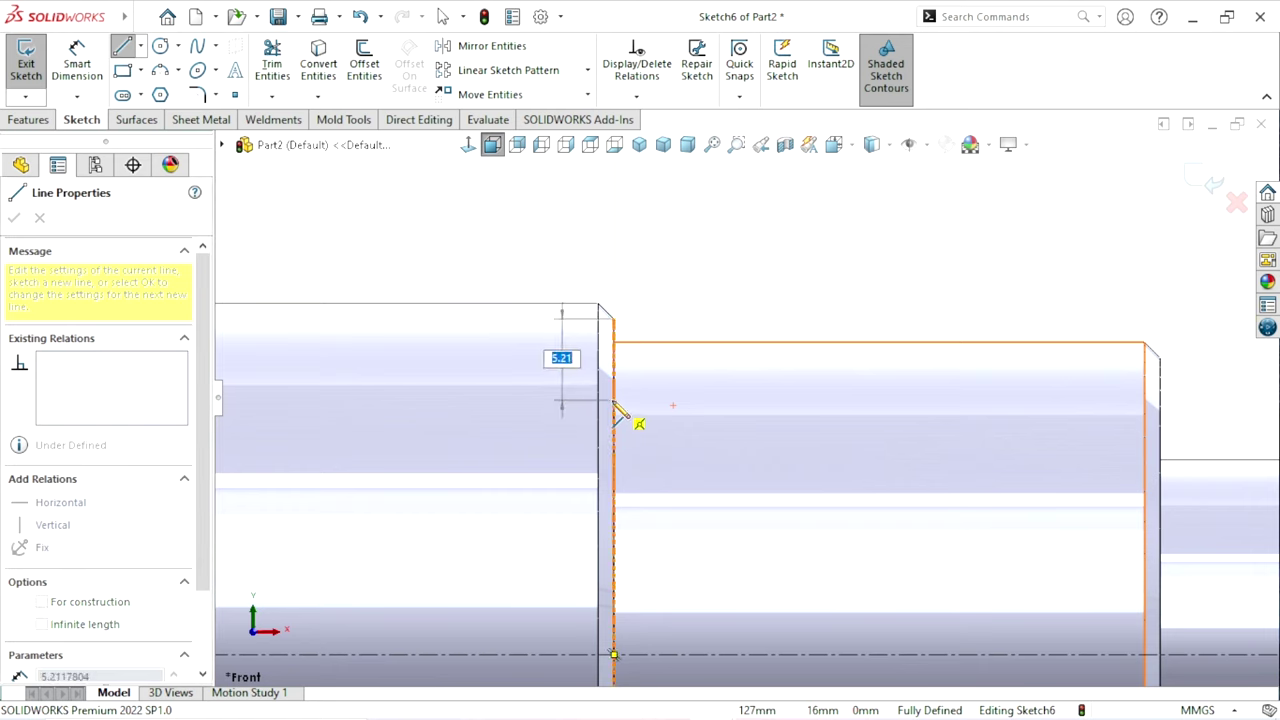
click(613, 400)
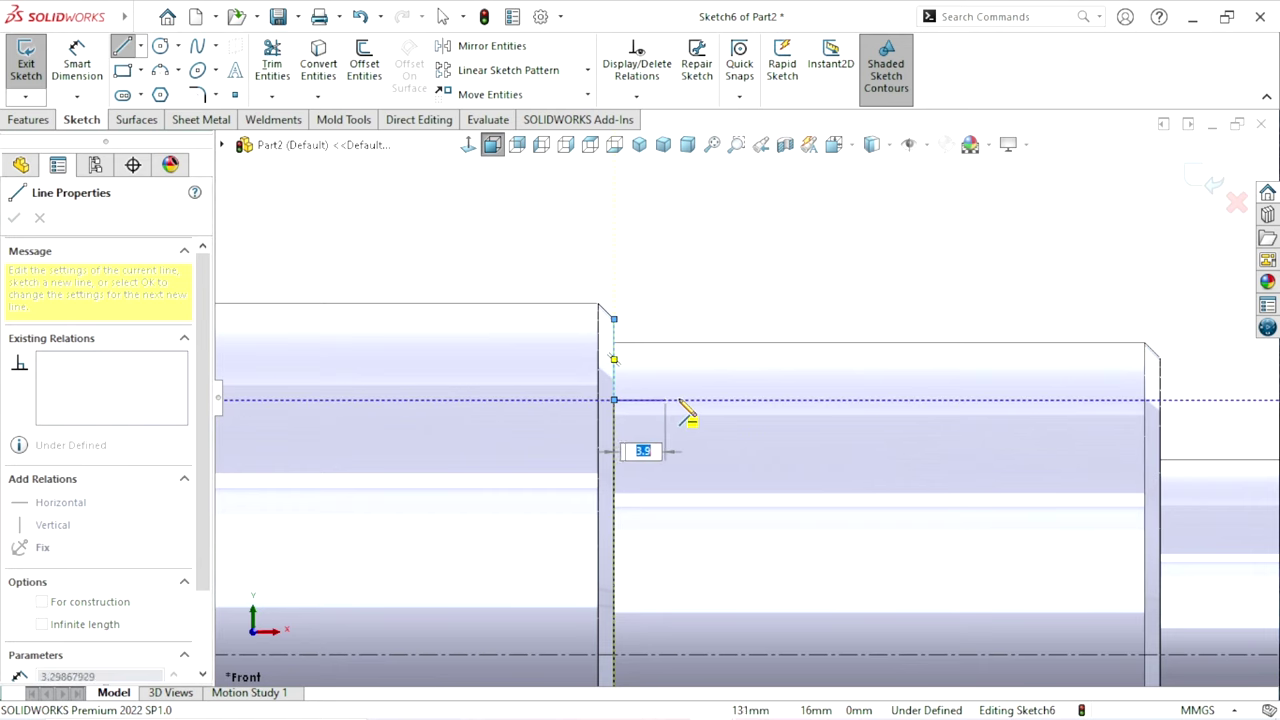
click(679, 400)
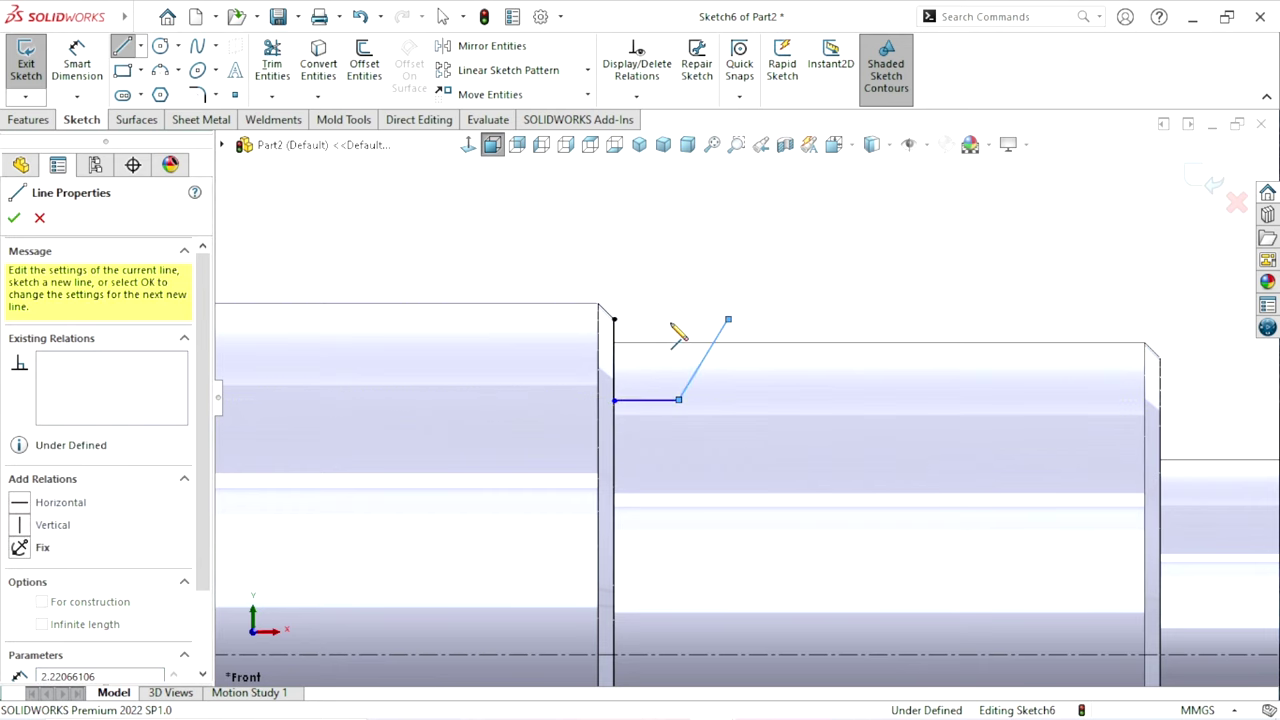
click(614, 320)
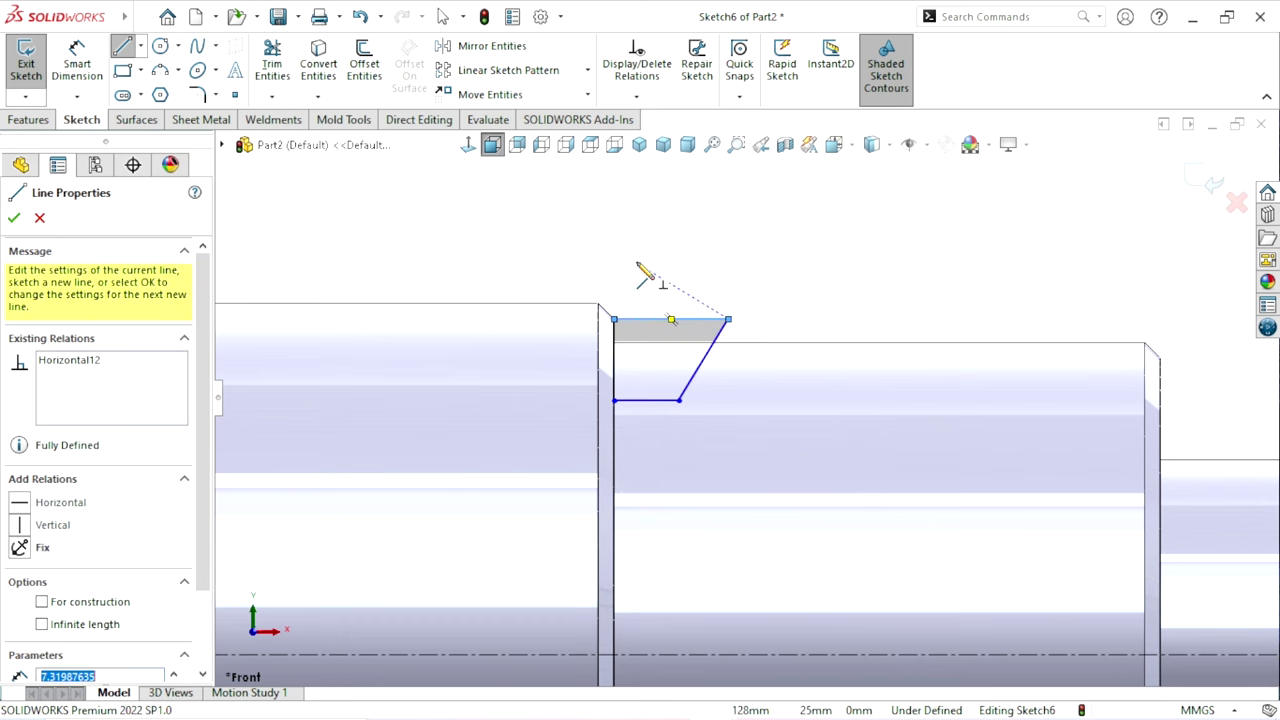
right_click(645, 275)
click(680, 274)
- Dimension the profile's top line to 3.00 mm
scroll(740, 435, up, 1)
scroll(776, 427, down, 1)
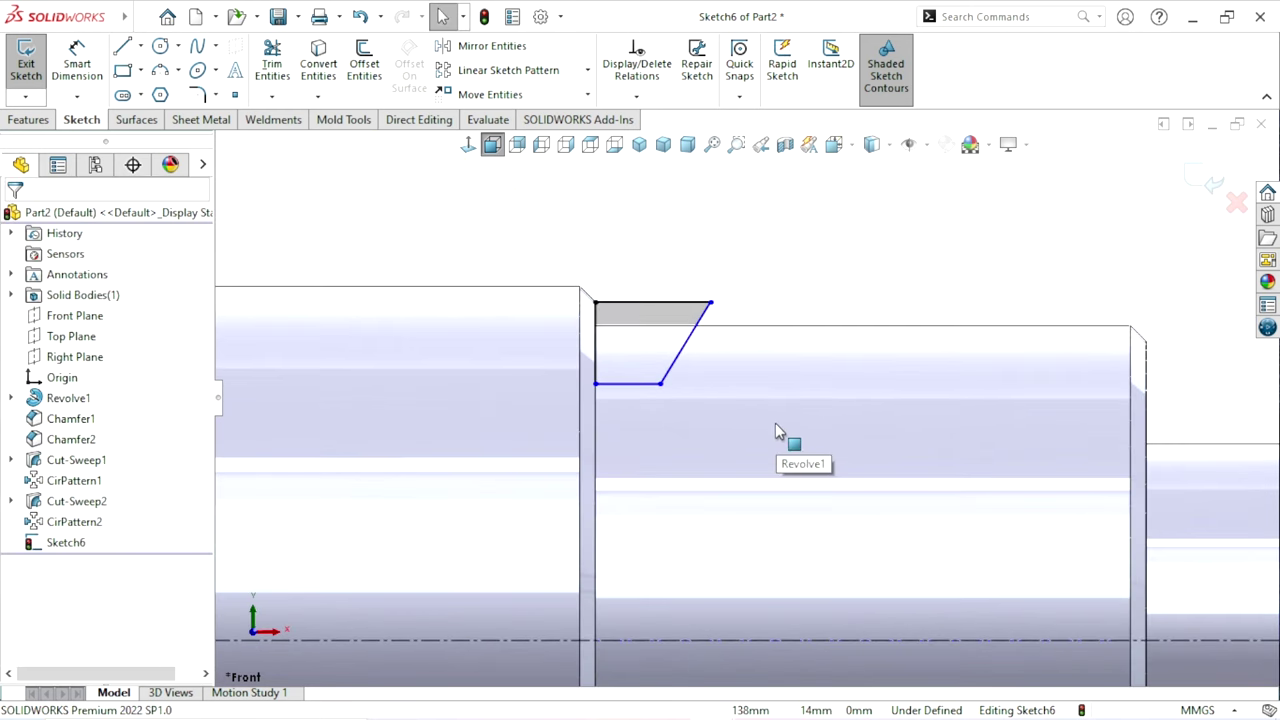
click(77, 62)
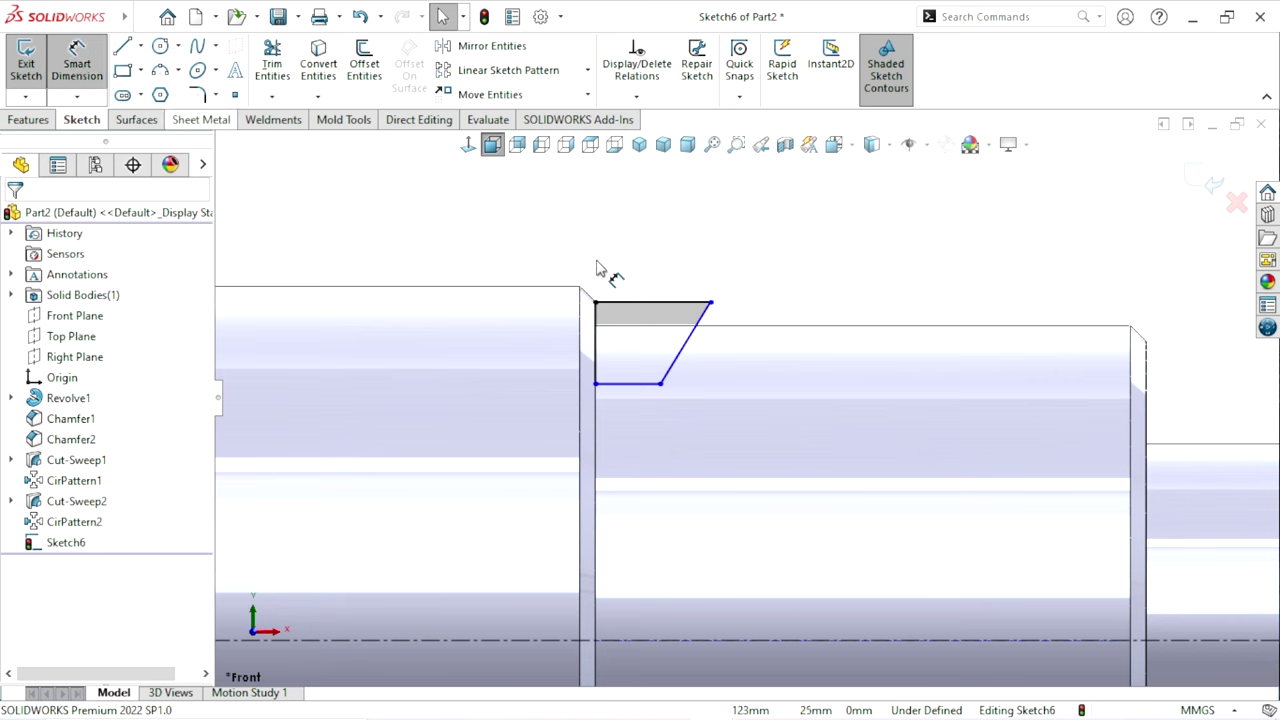
click(653, 302)
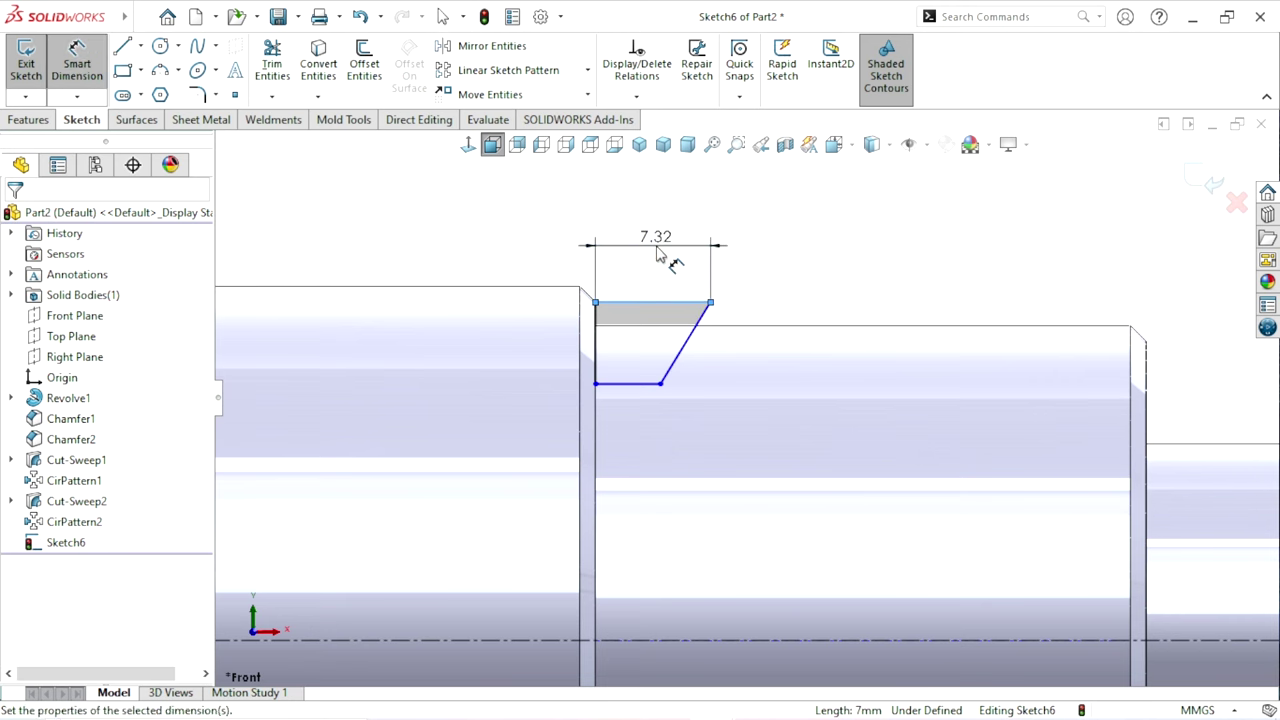
click(657, 254)
key(Return)
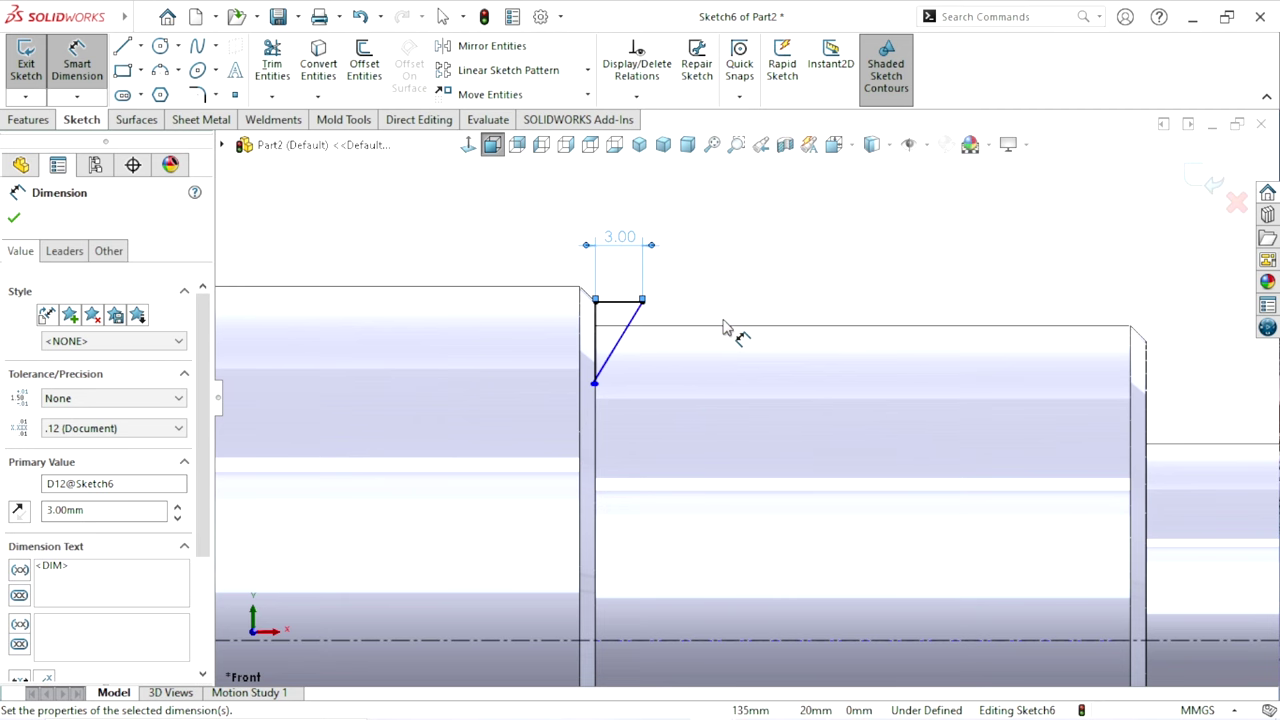
key(Escape)
- Drag the taper's lower corner point to the right, reshaping the bottom edge
scroll(666, 389, down, 2)
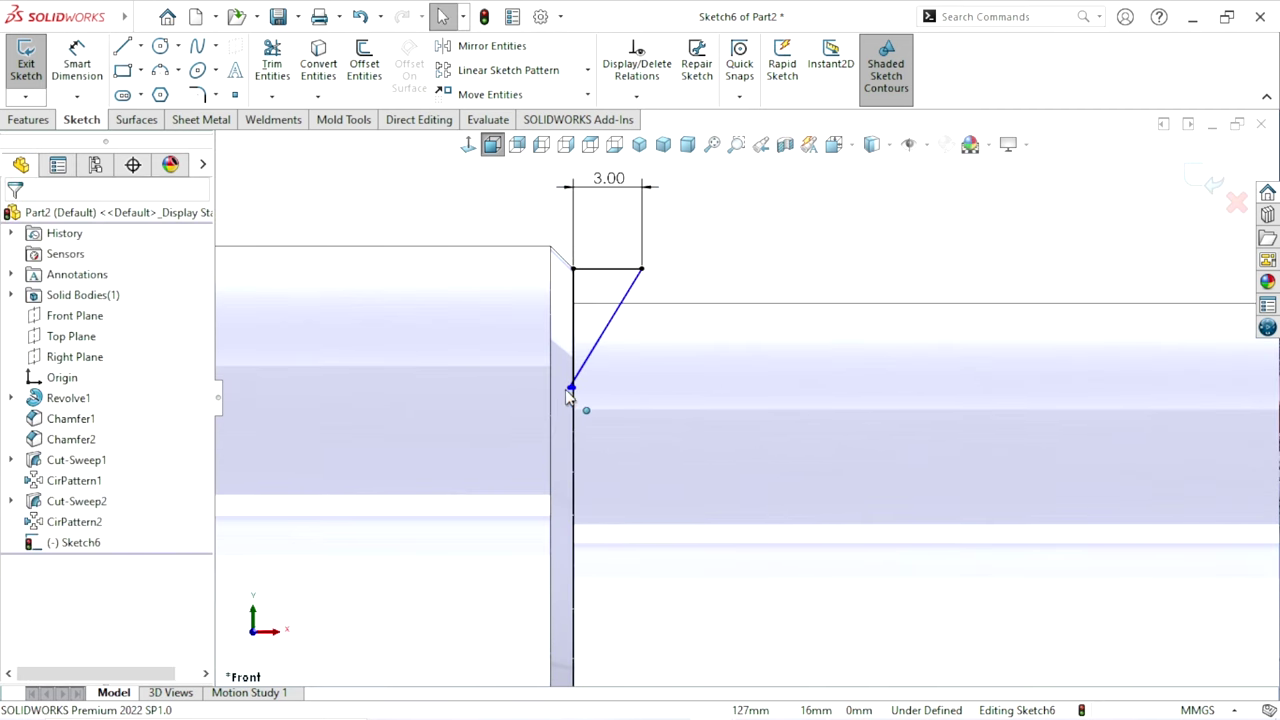
click(572, 389)
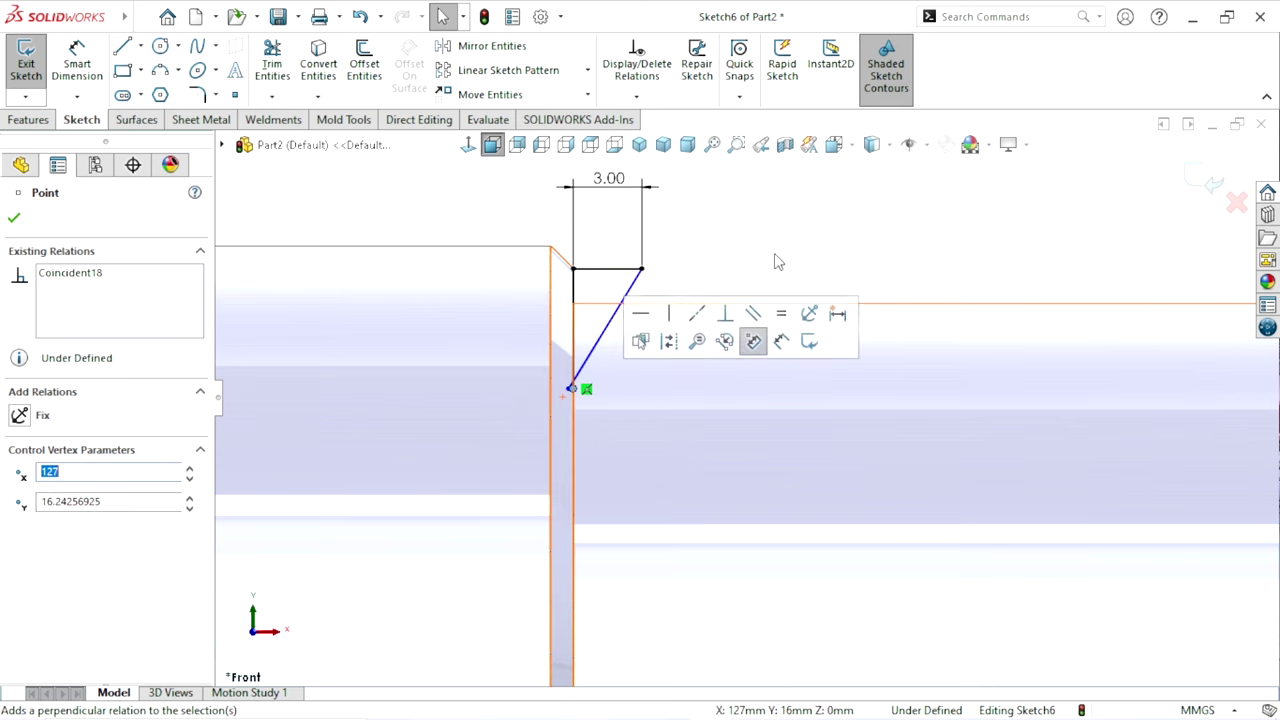
click(643, 394)
scroll(643, 394, down, 3)
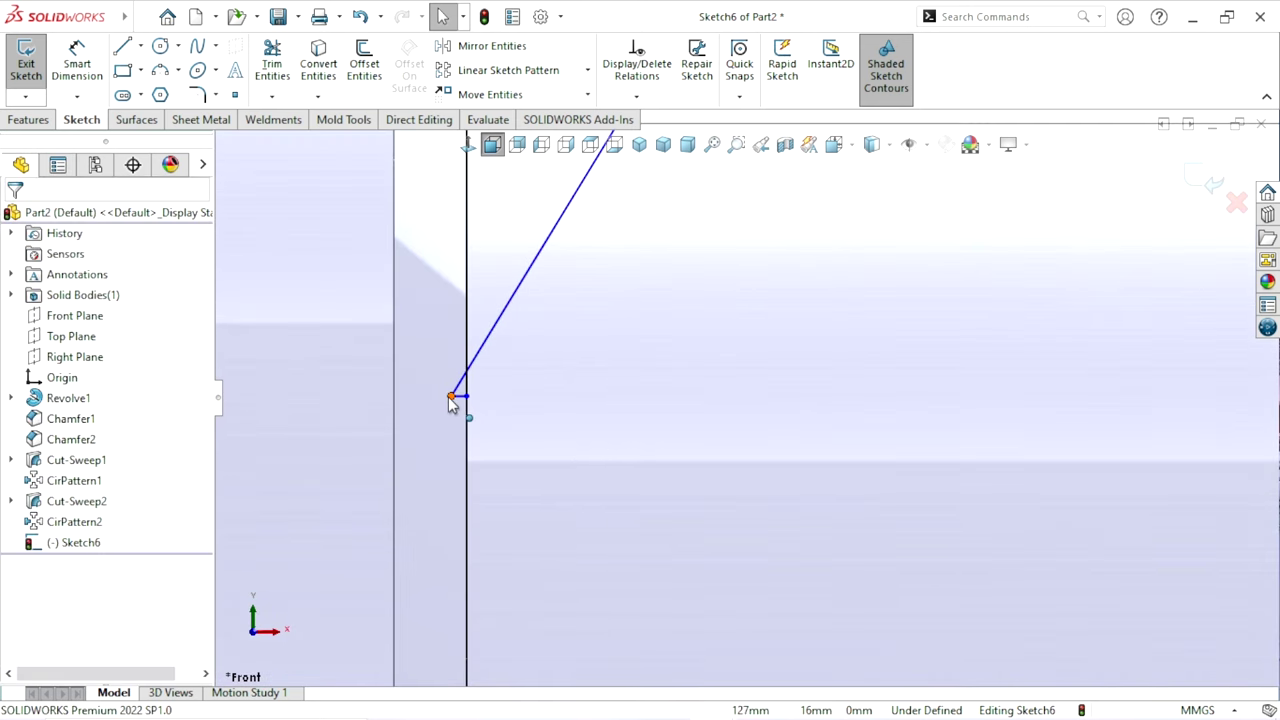
click(451, 396)
drag(636, 412, 609, 400)
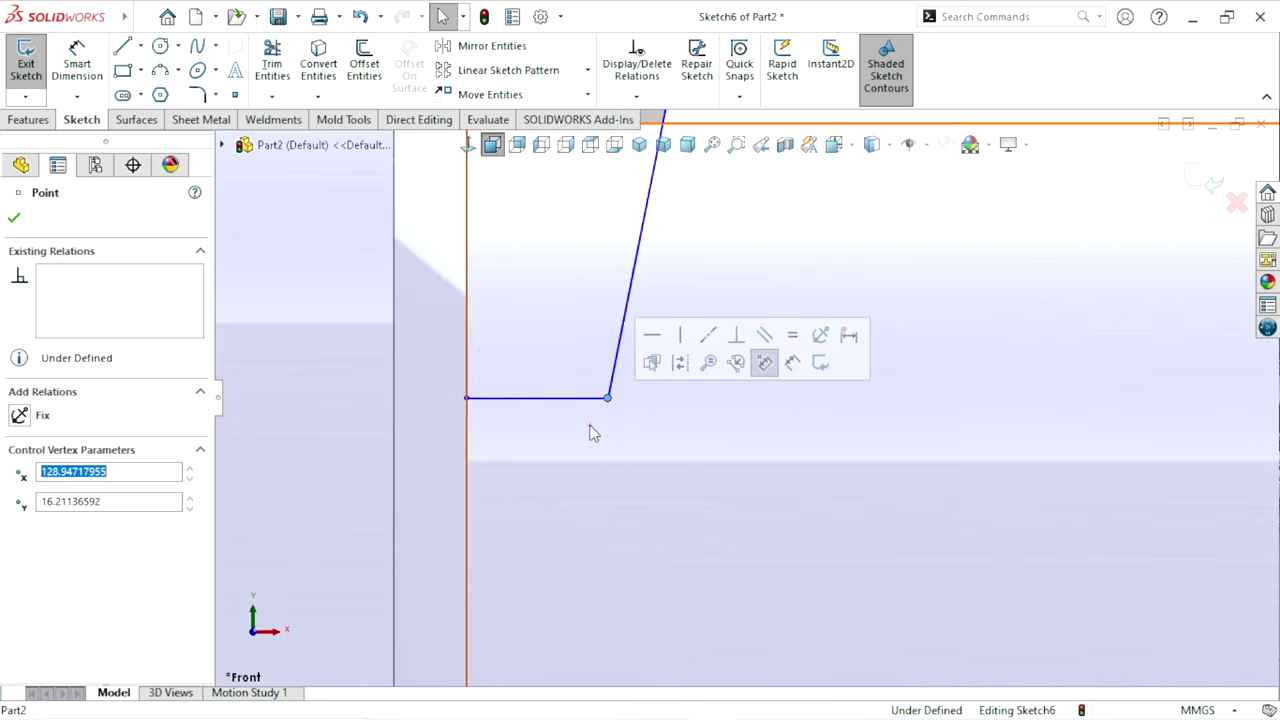
scroll(730, 405, up, 3)
click(874, 257)
click(77, 62)
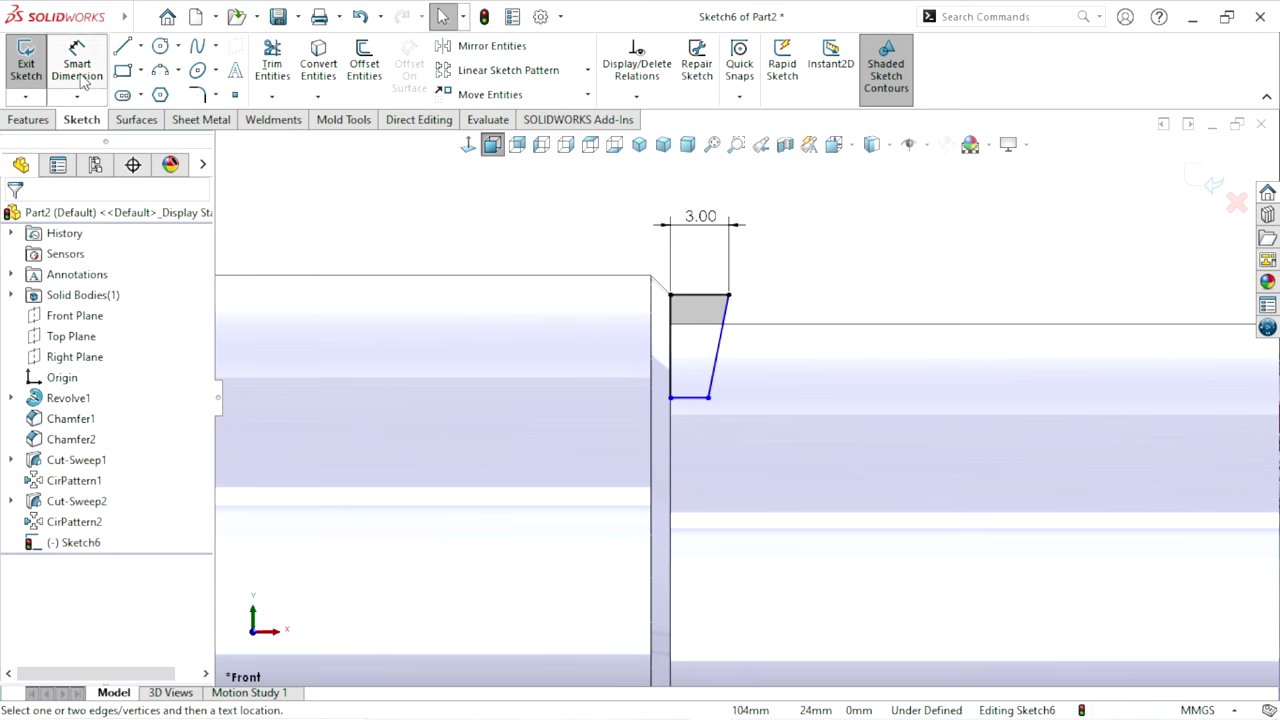
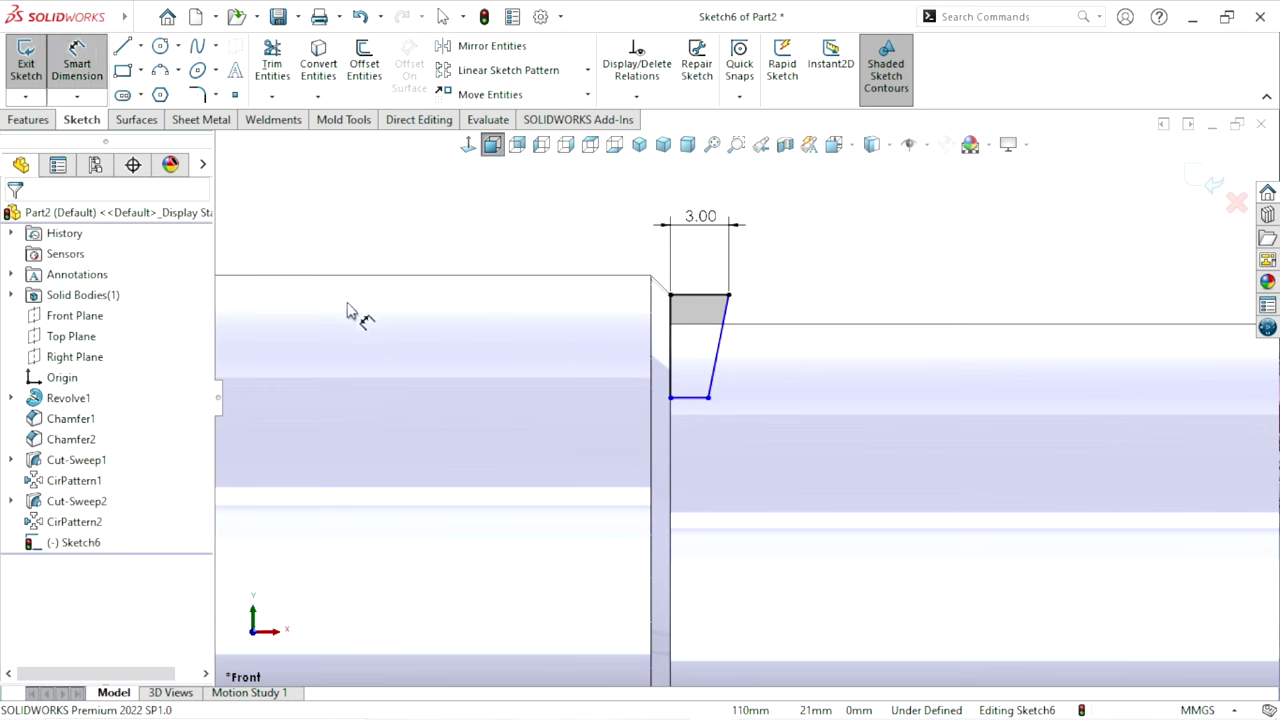
- Dimension the groove depth from the shaft's top edge to 1.50 mm
click(772, 325)
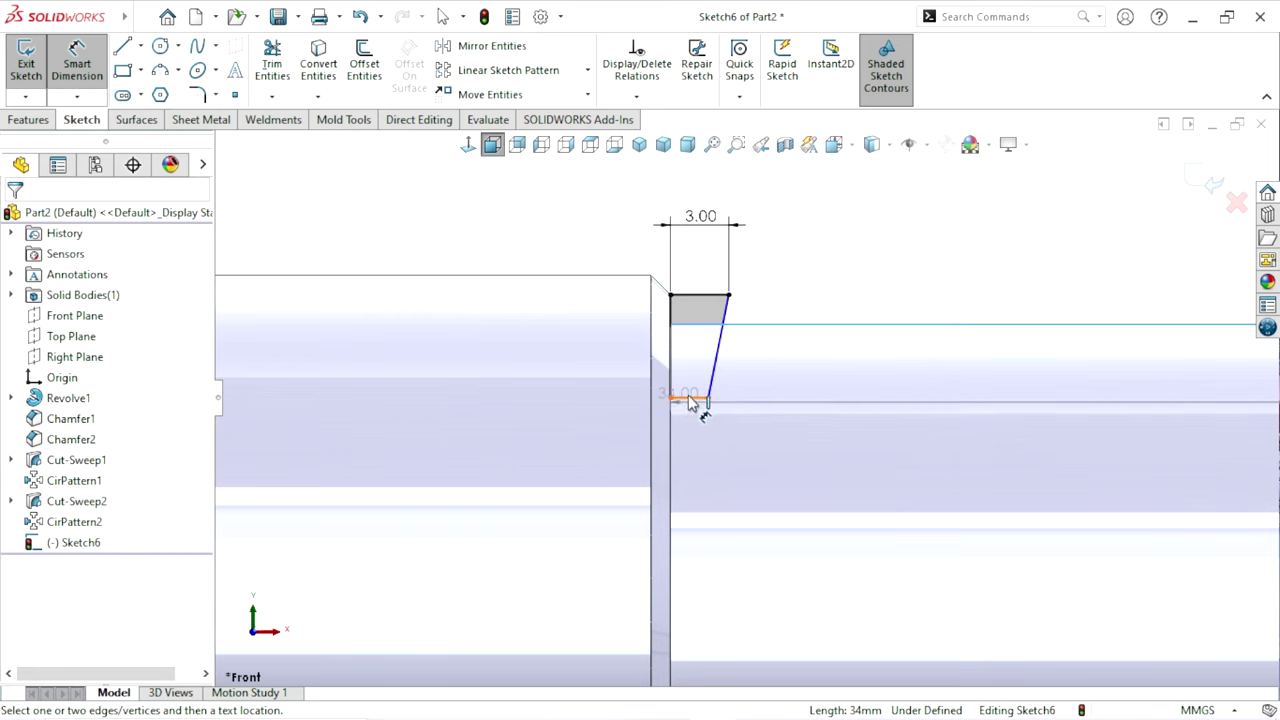
click(688, 397)
click(760, 365)
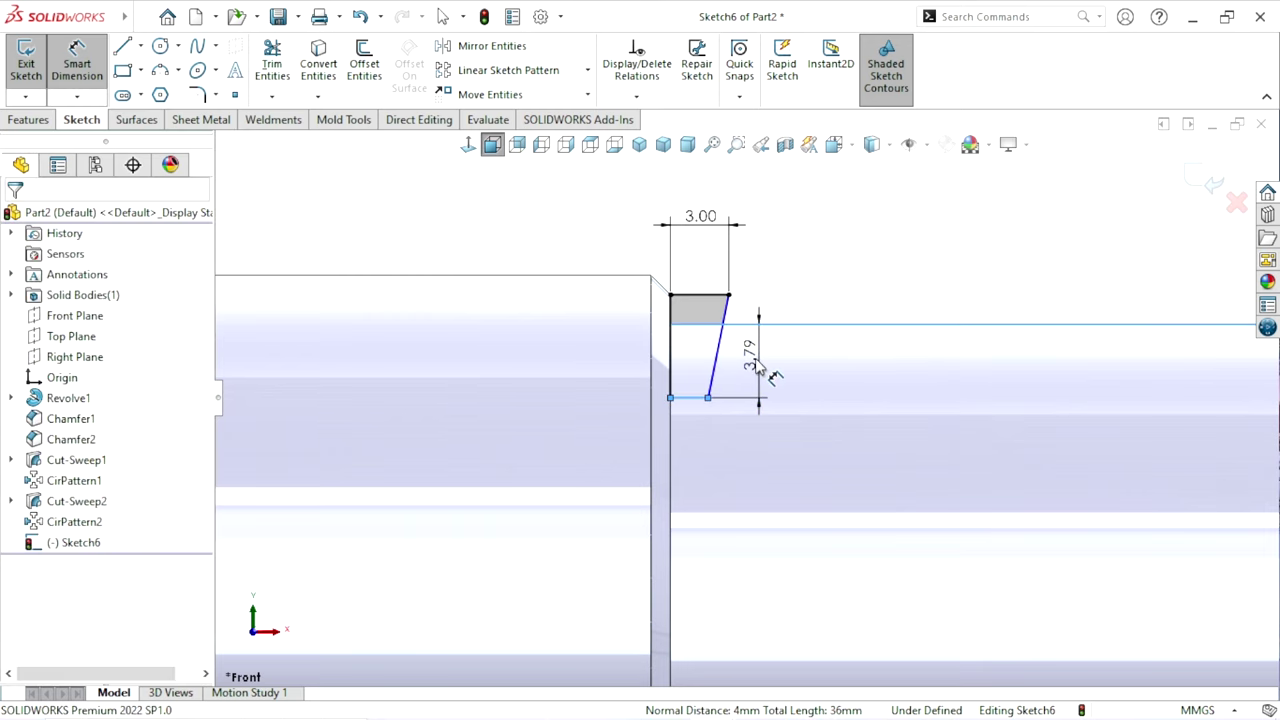
text(1.10)
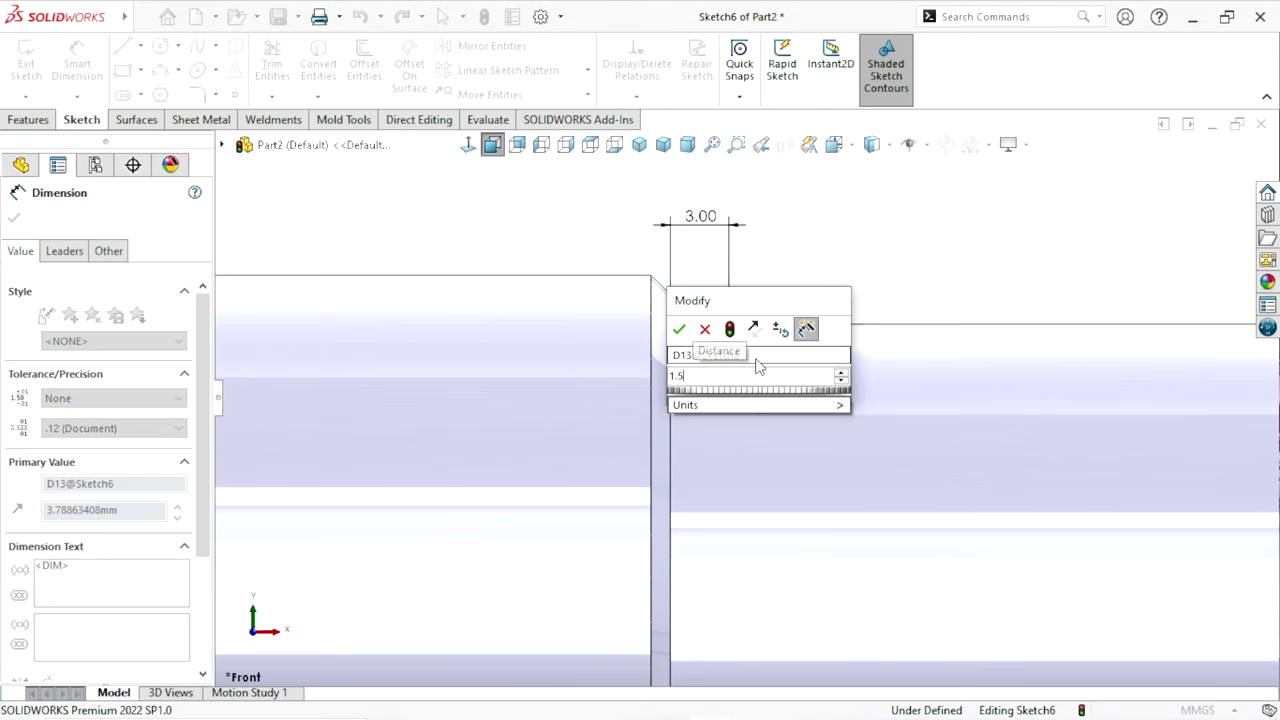
key(Escape)
click(860, 292)
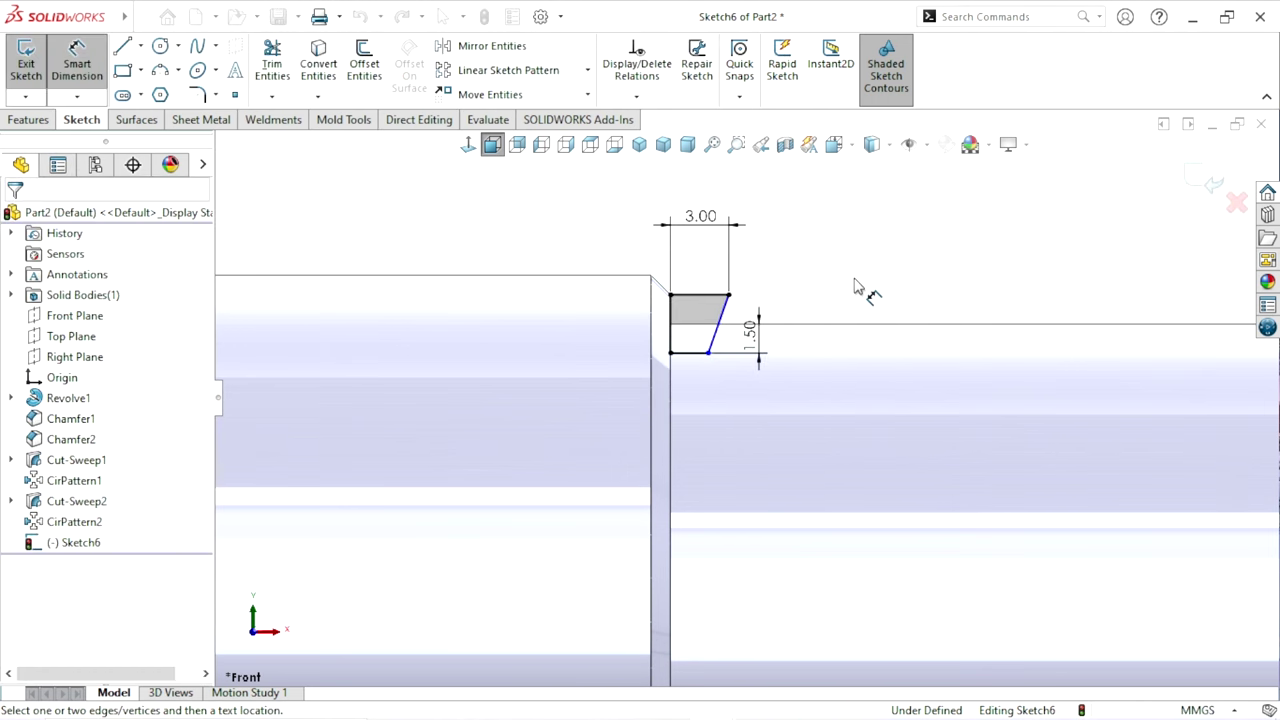
- Set the groove's 2.00 mm offset from the shaft step and reject the over-defining height dimension
click(694, 356)
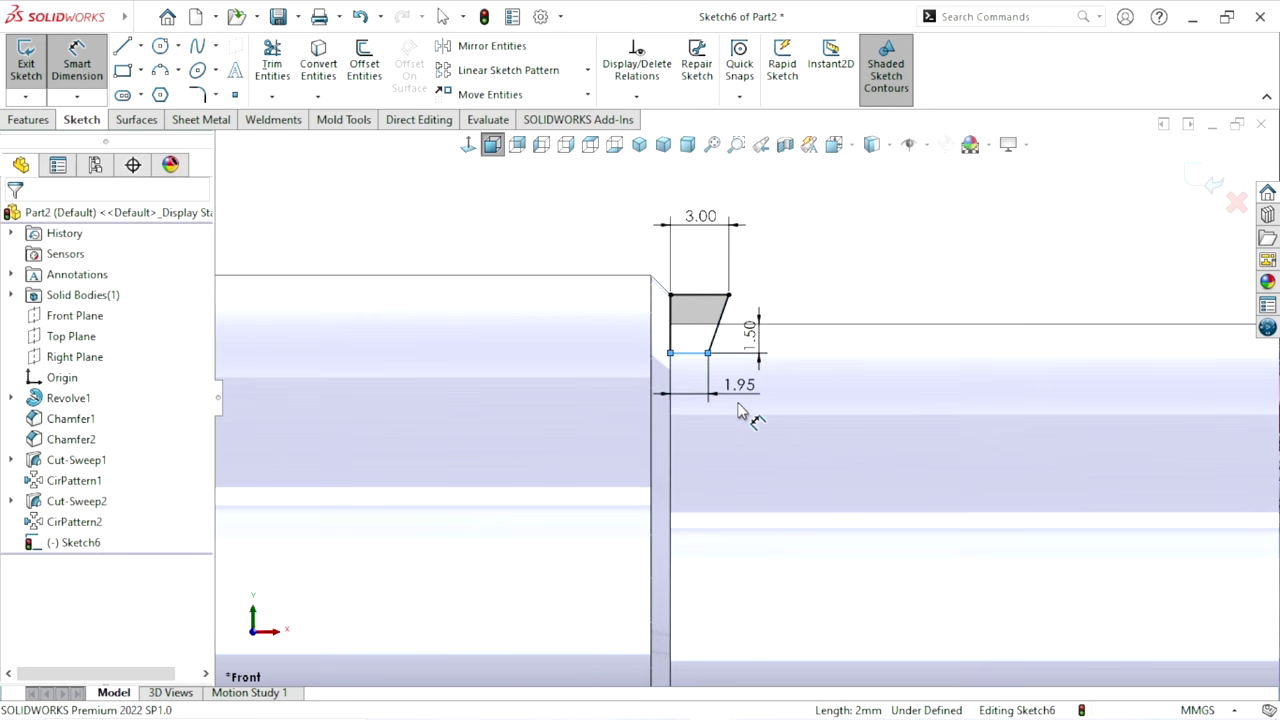
click(740, 412)
key(Return)
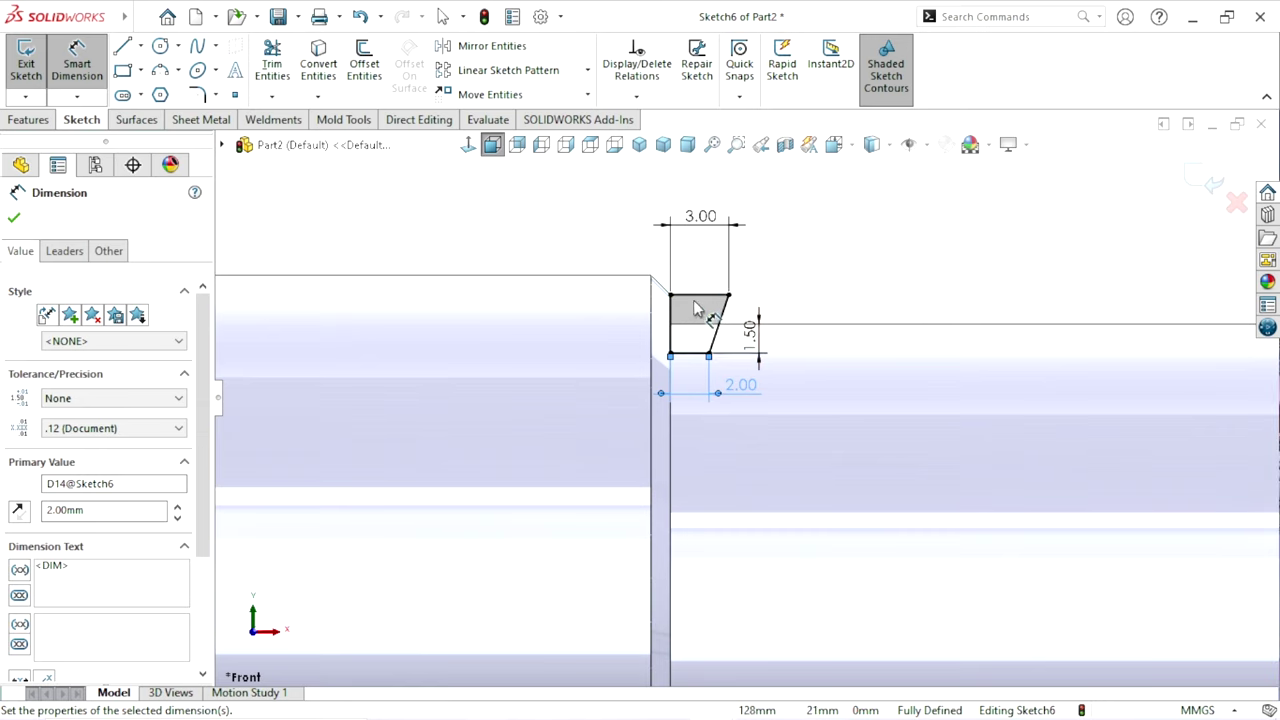
click(697, 355)
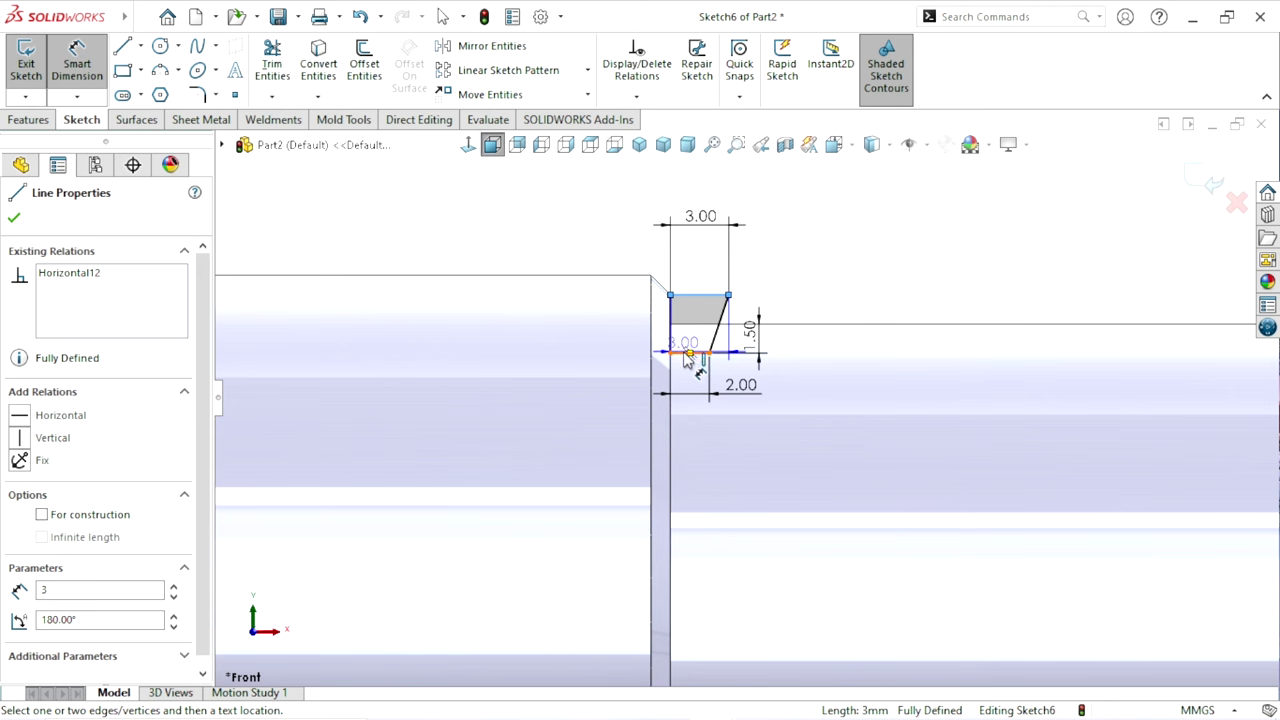
click(700, 296)
click(815, 255)
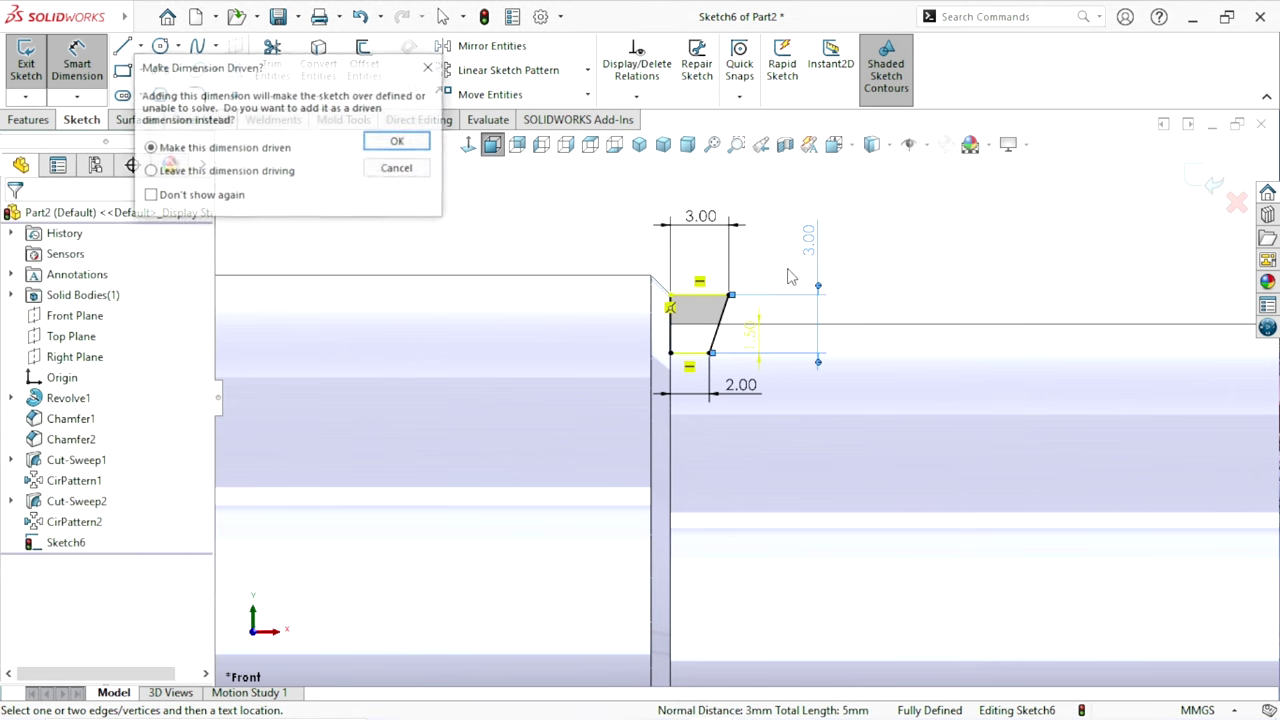
click(399, 172)
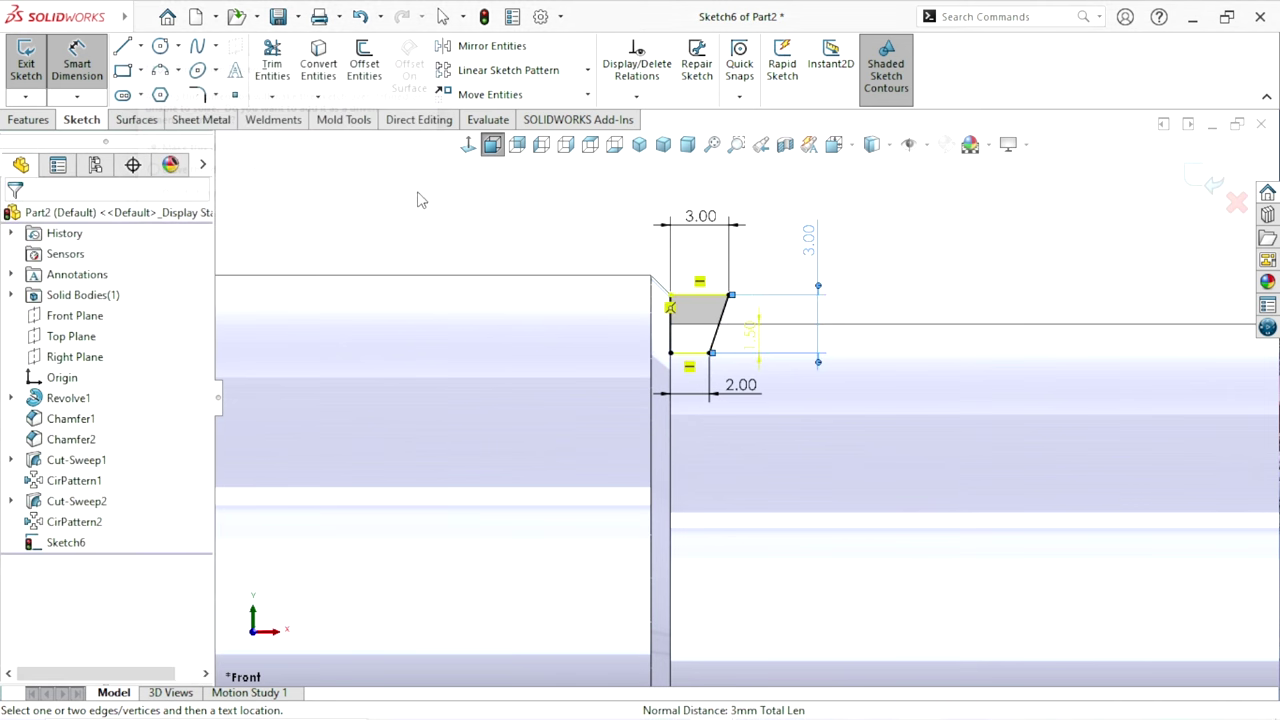
- Drag the 2.00 offset dimension lower so it sits clear of the groove profile
scroll(550, 410, up, 5)
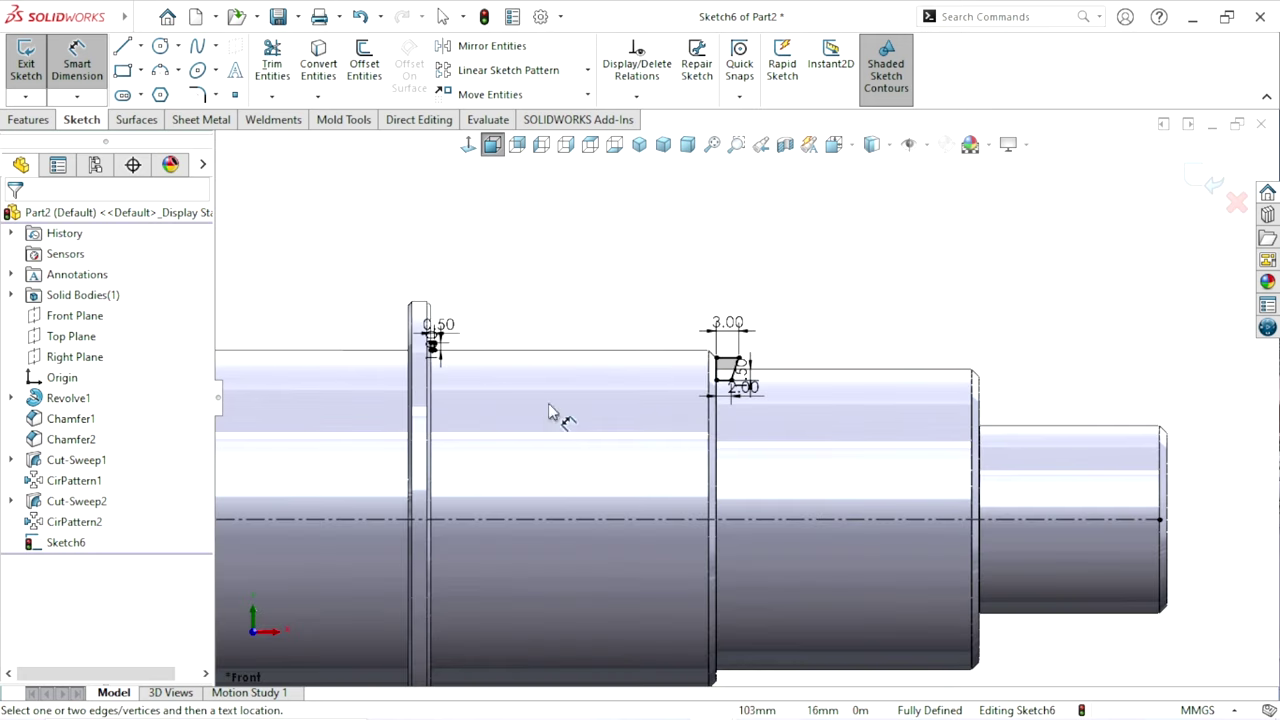
scroll(950, 447, down, 3)
scroll(900, 420, down, 2)
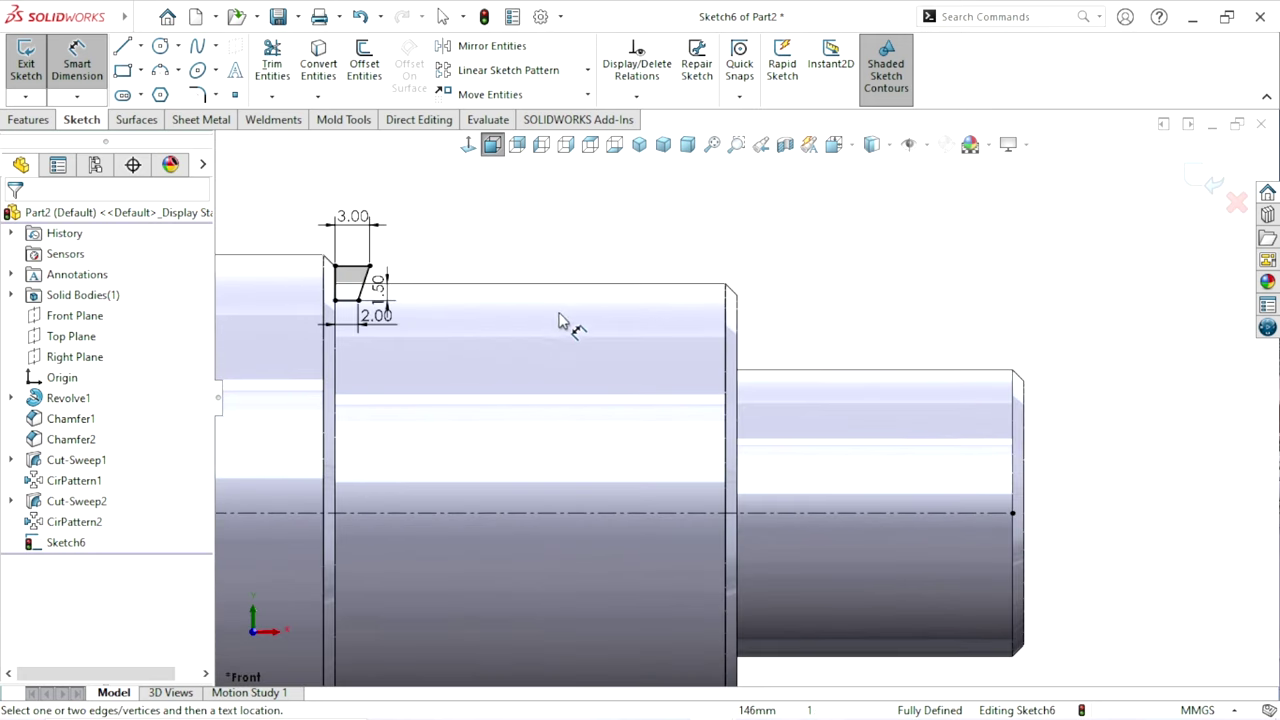
drag(398, 330, 428, 356)
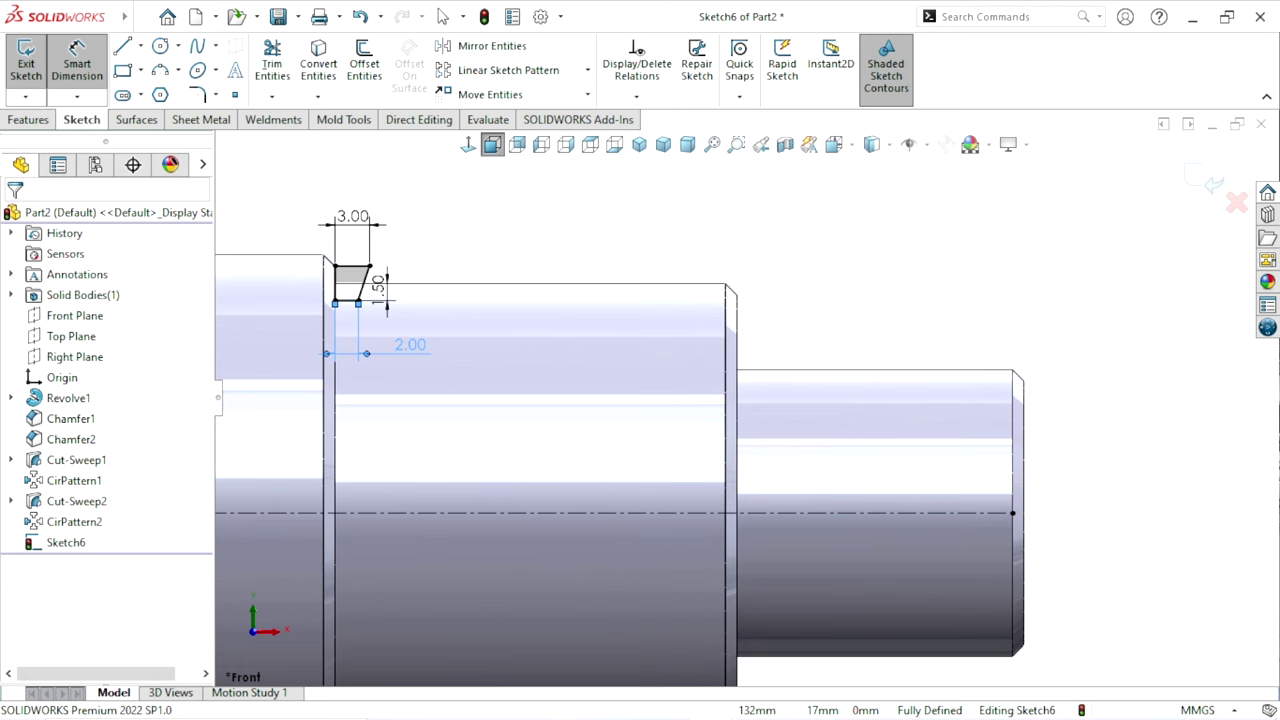
click(420, 350)
scroll(900, 420, down, 1)
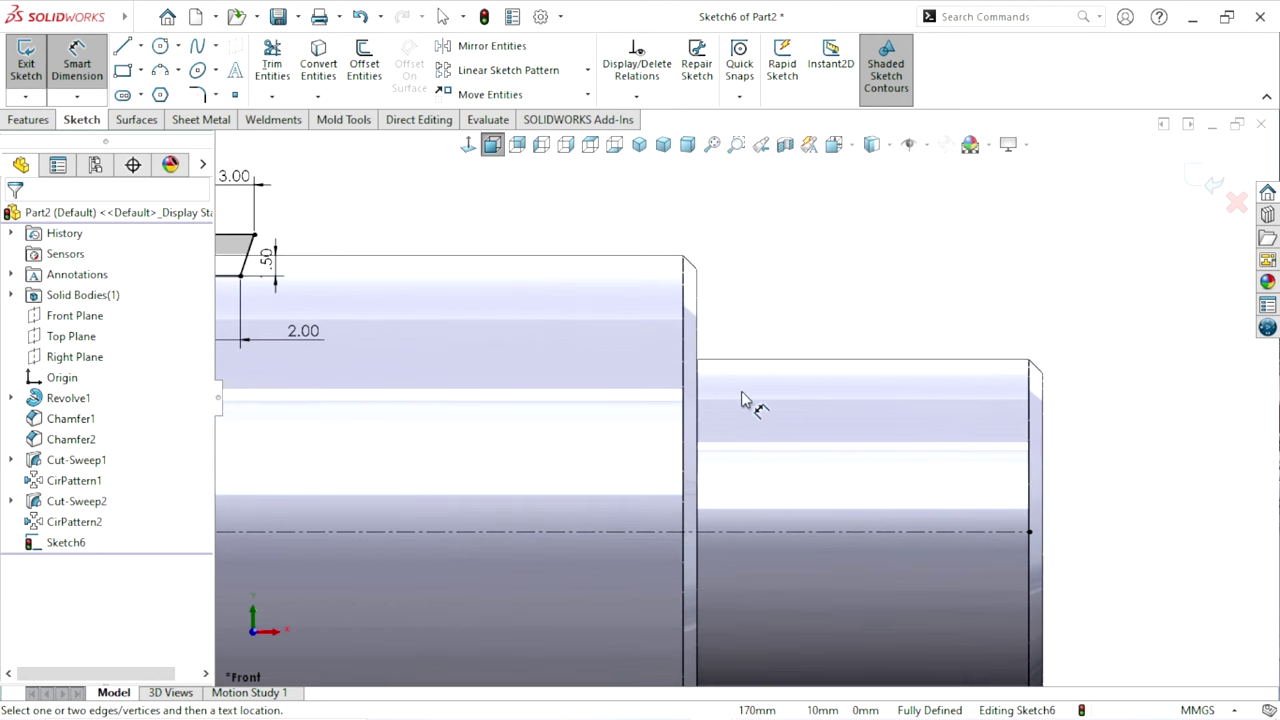
scroll(677, 445, up, 2)
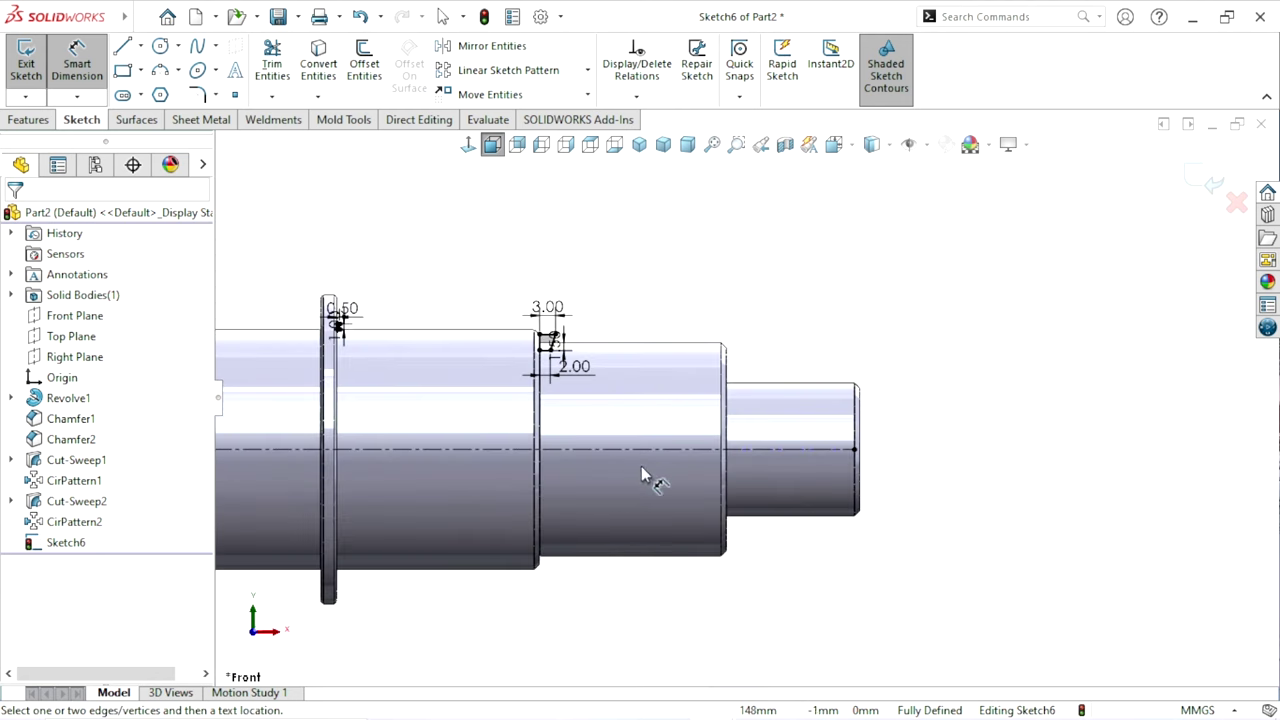
scroll(641, 470, up, 2)
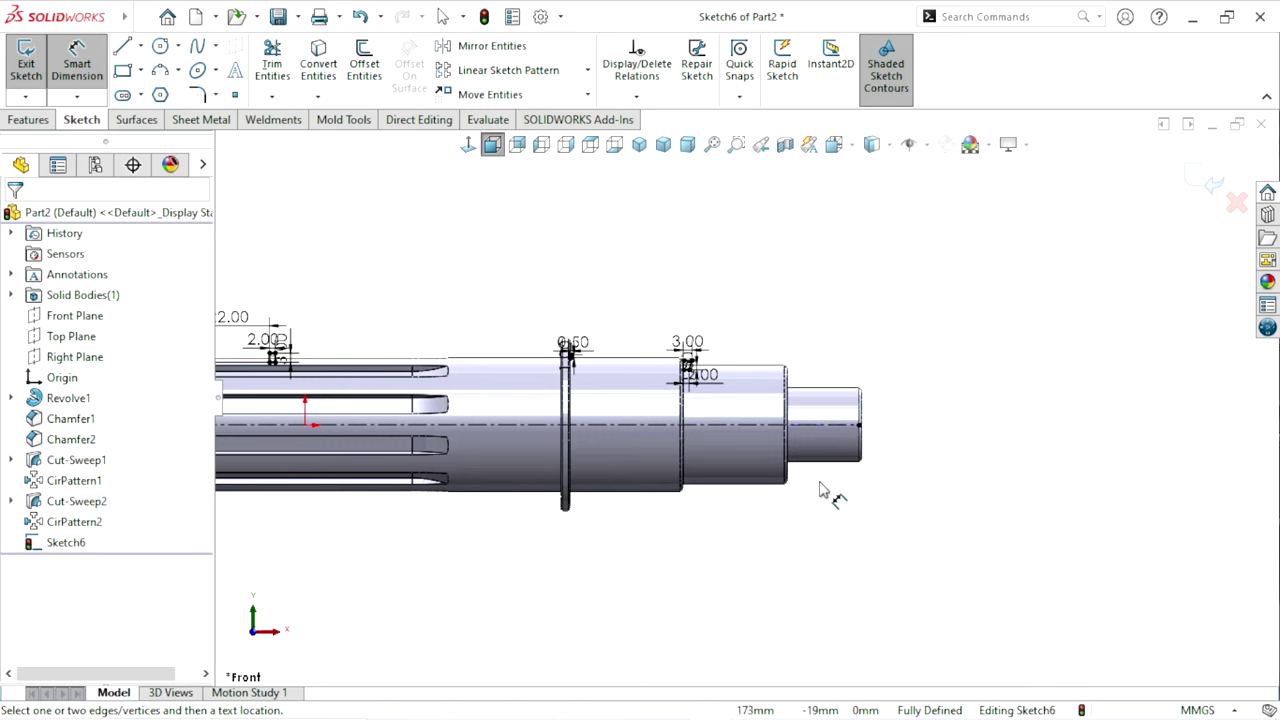
scroll(824, 518, up, 1)
scroll(814, 414, down, 2)
scroll(837, 409, down, 1)
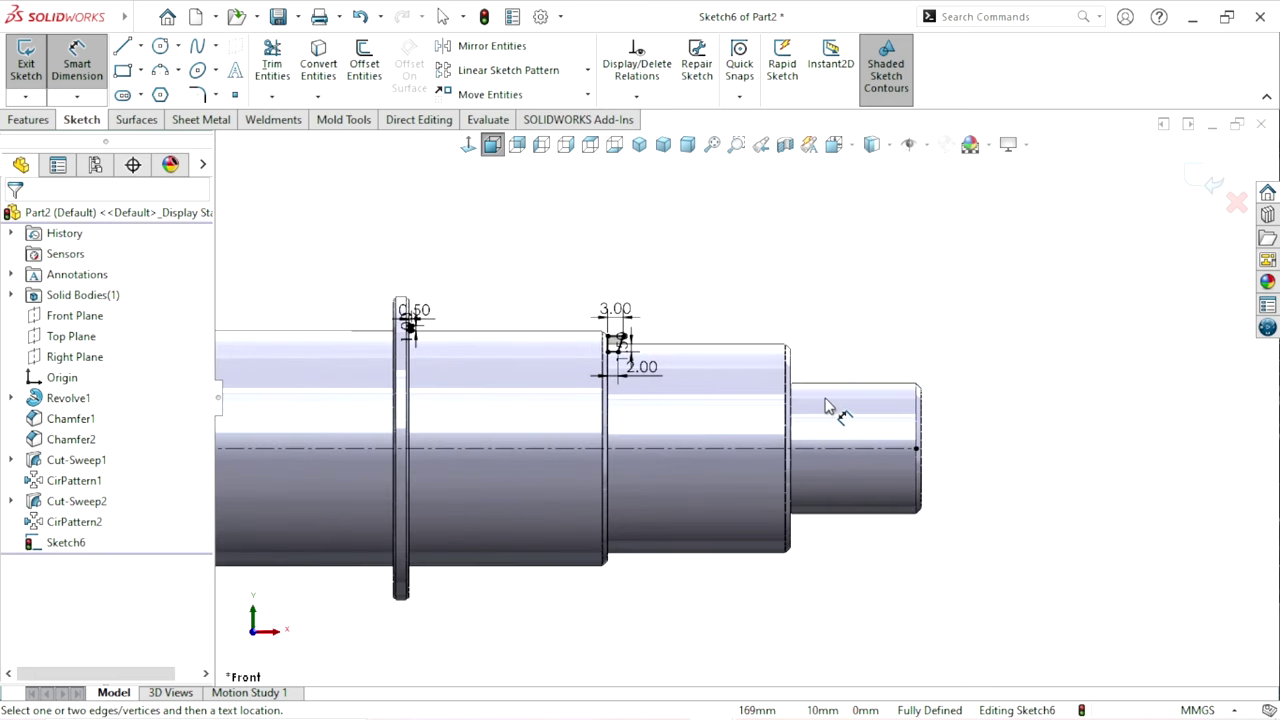
- Draw a rectangle on the shaft's top edge at the next step, 2.50 mm wide
click(123, 71)
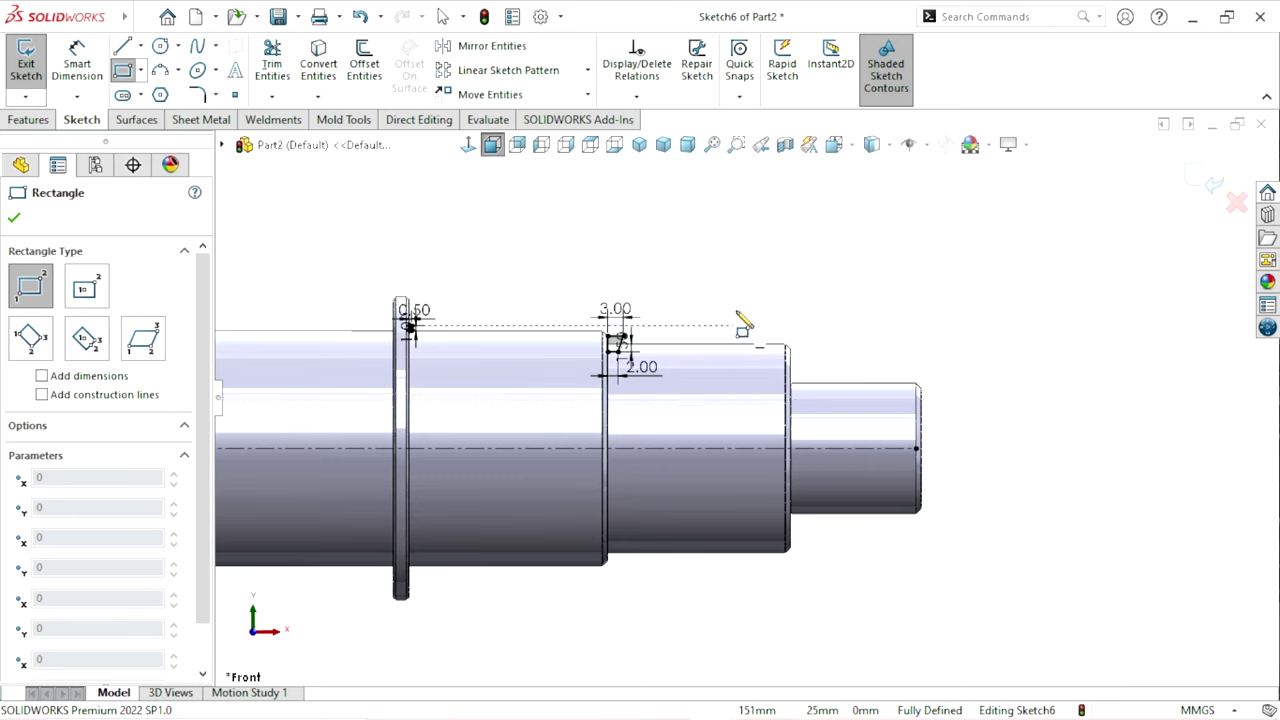
click(737, 312)
click(765, 359)
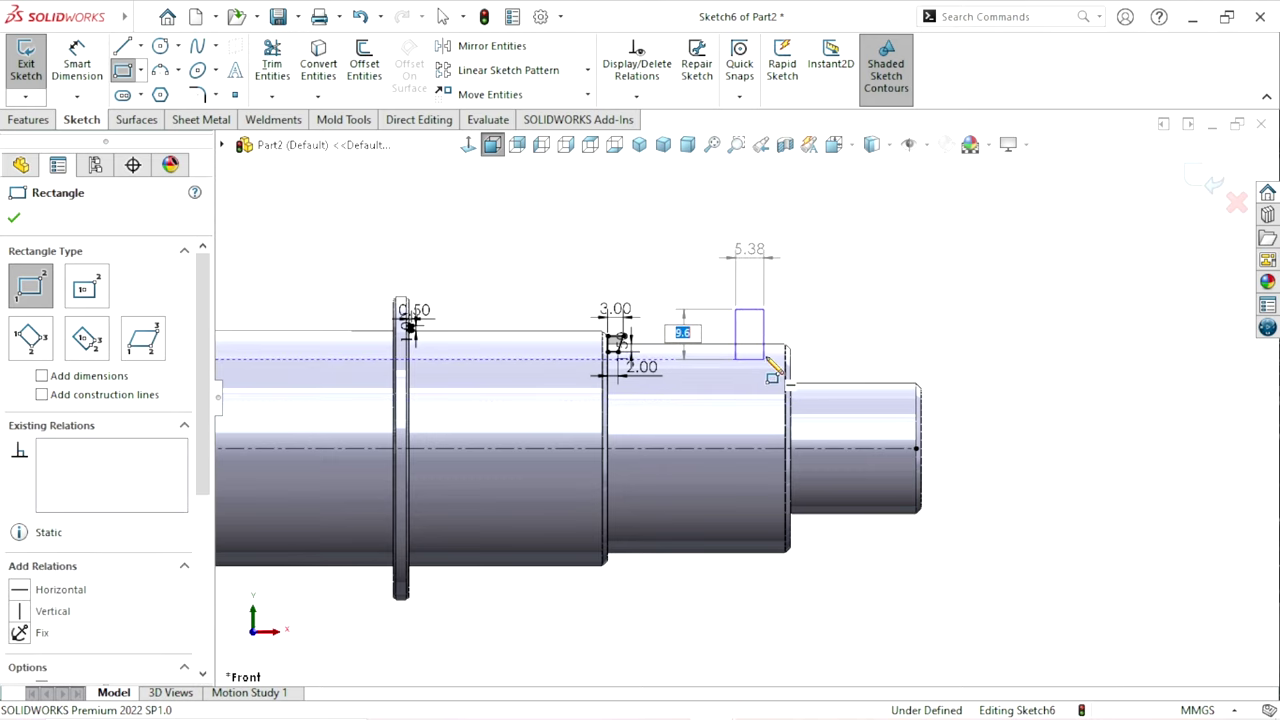
click(78, 63)
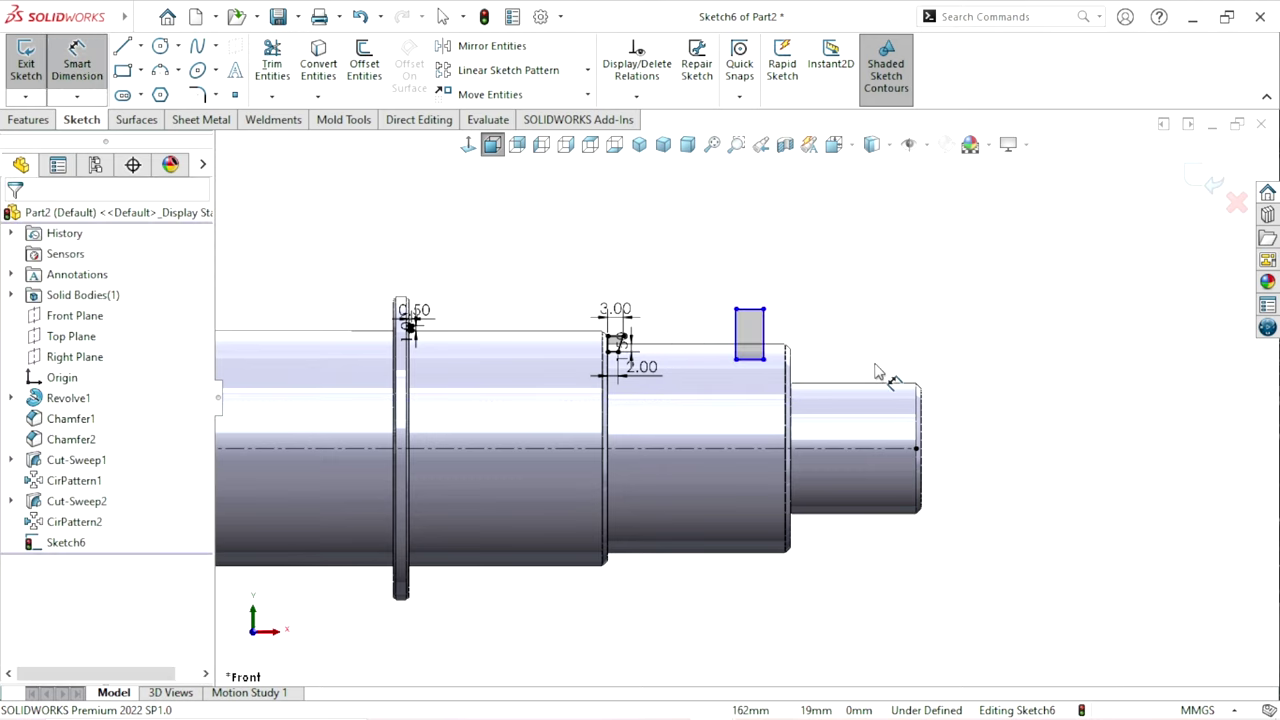
click(750, 311)
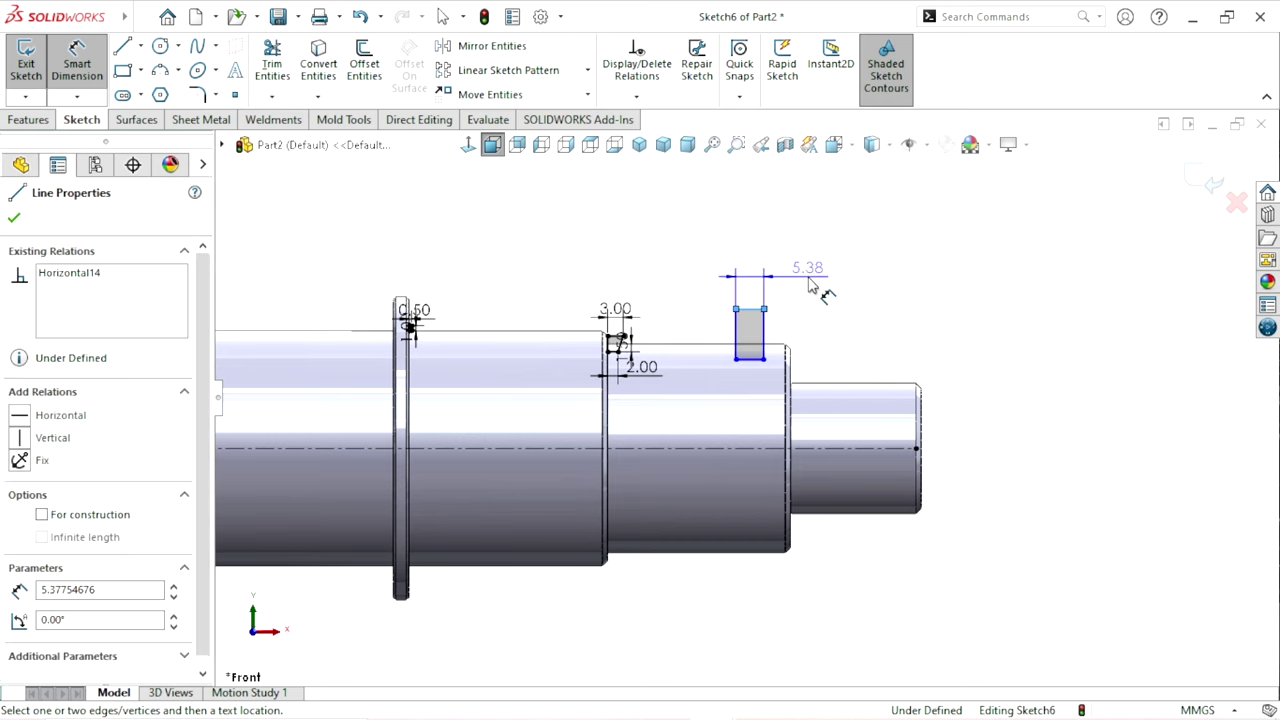
click(812, 287)
text(2.5)
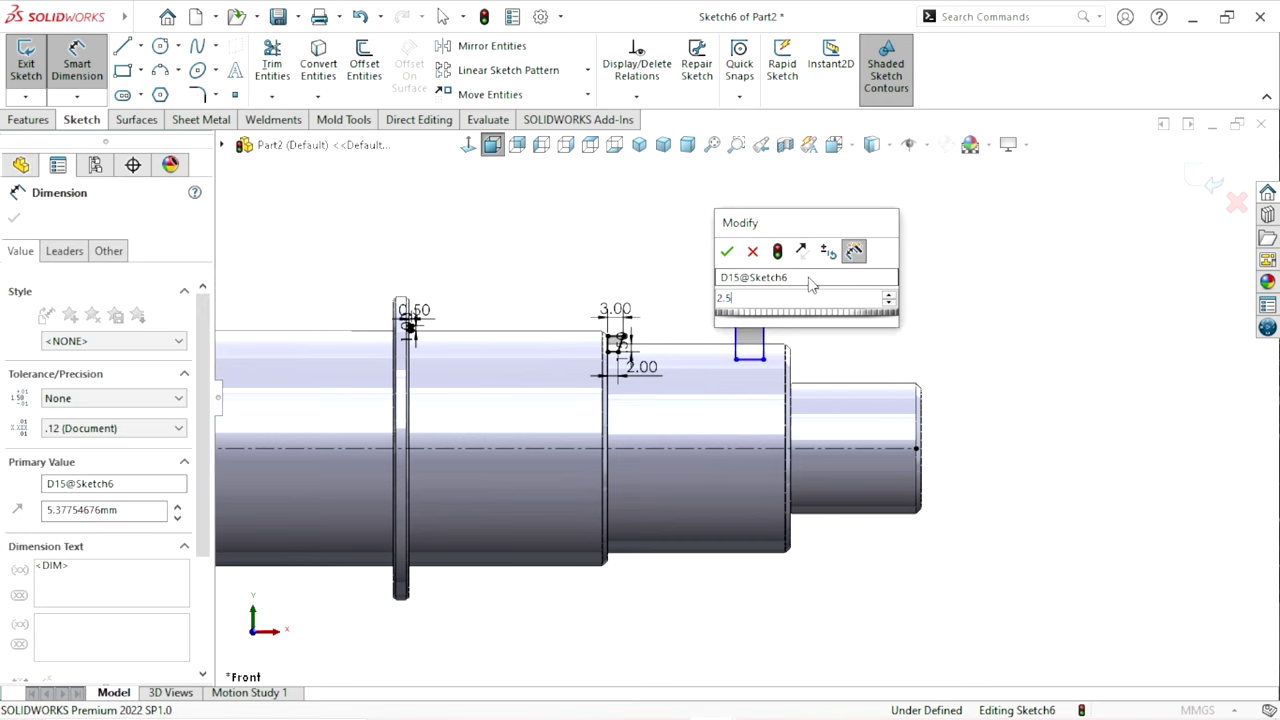
key(Return)
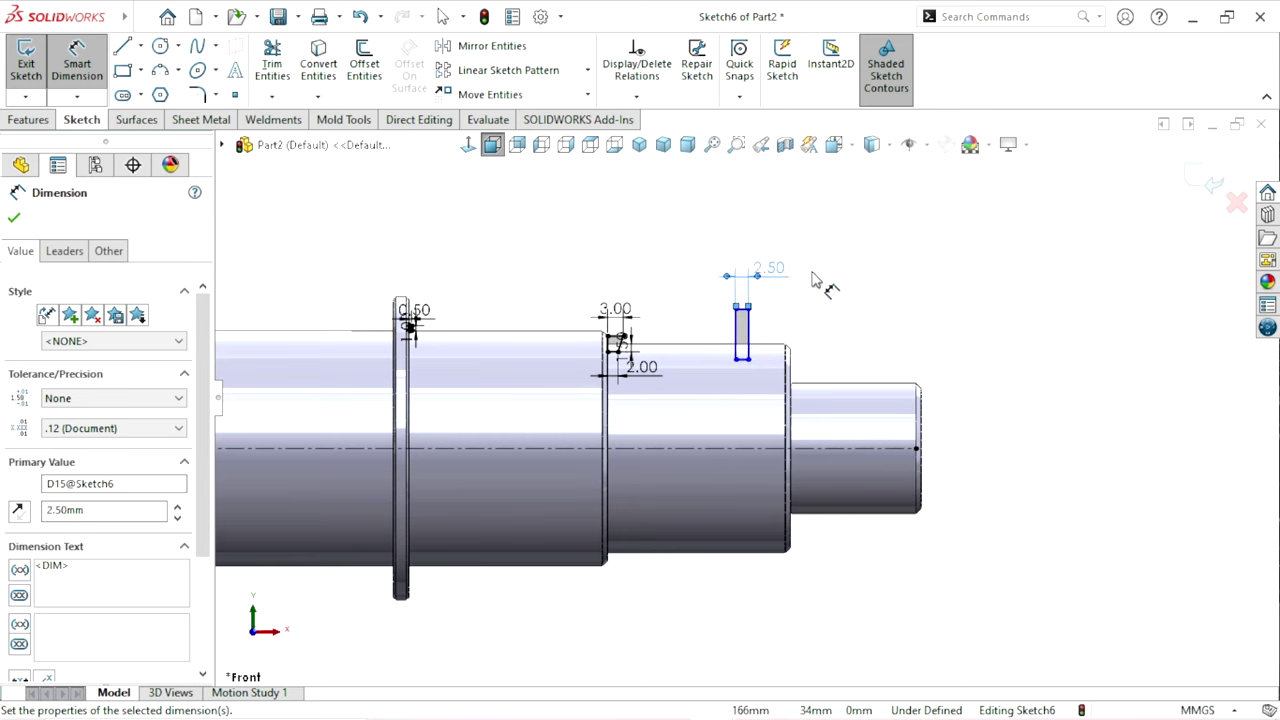
- Locate the rectangle with 3.50 and 19.00 dimensions and give it a 6.00 height, fully defining Sketch6
click(748, 335)
click(825, 331)
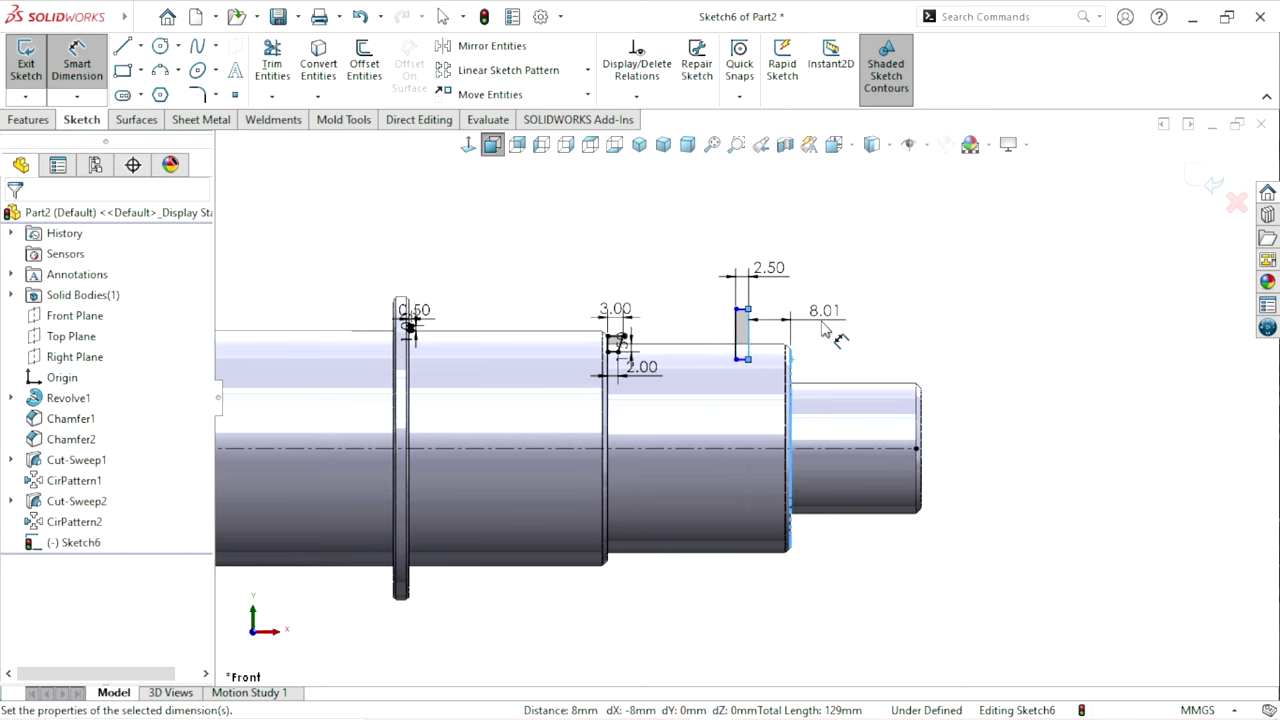
text(3)
key(Return)
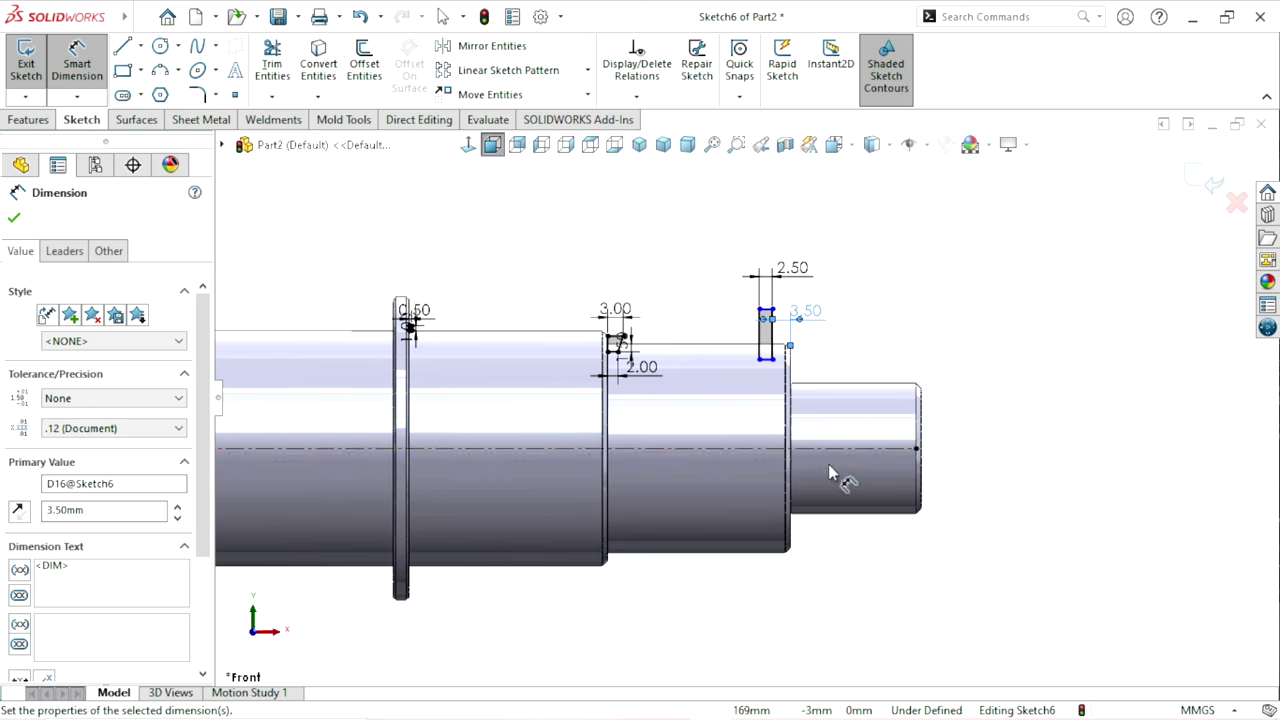
click(788, 360)
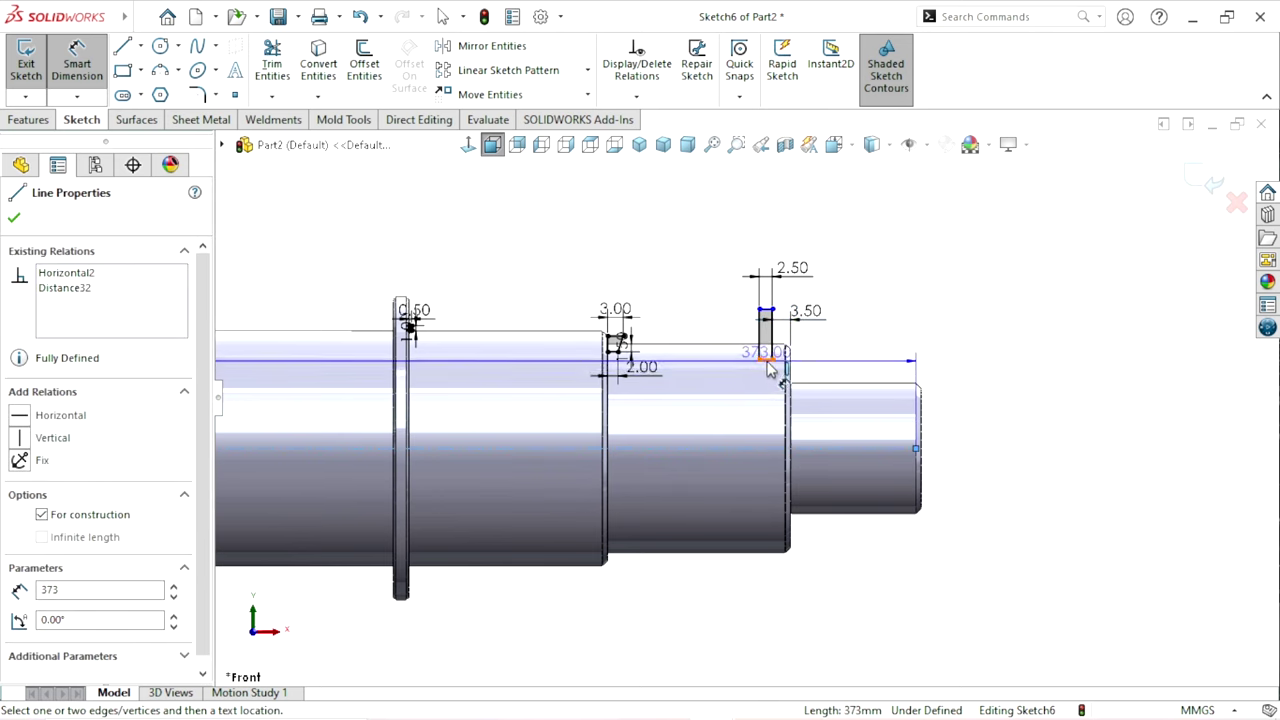
click(766, 359)
click(846, 405)
text(19)
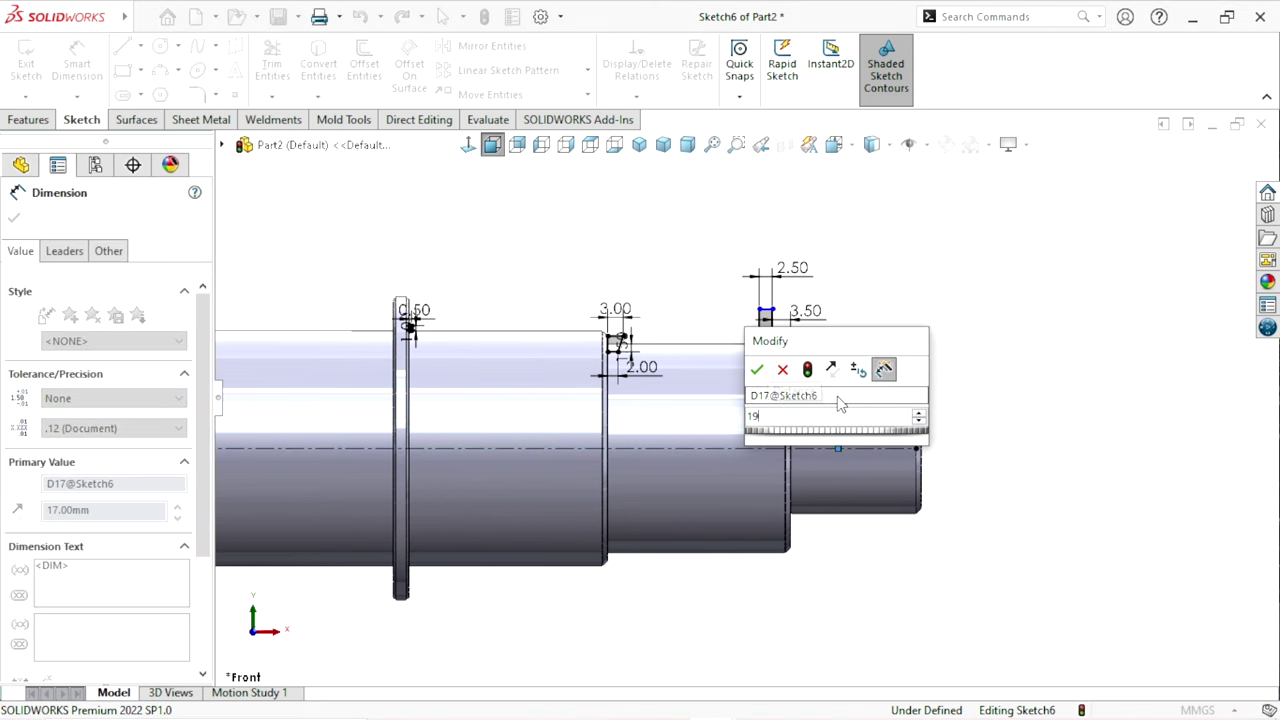
key(Return)
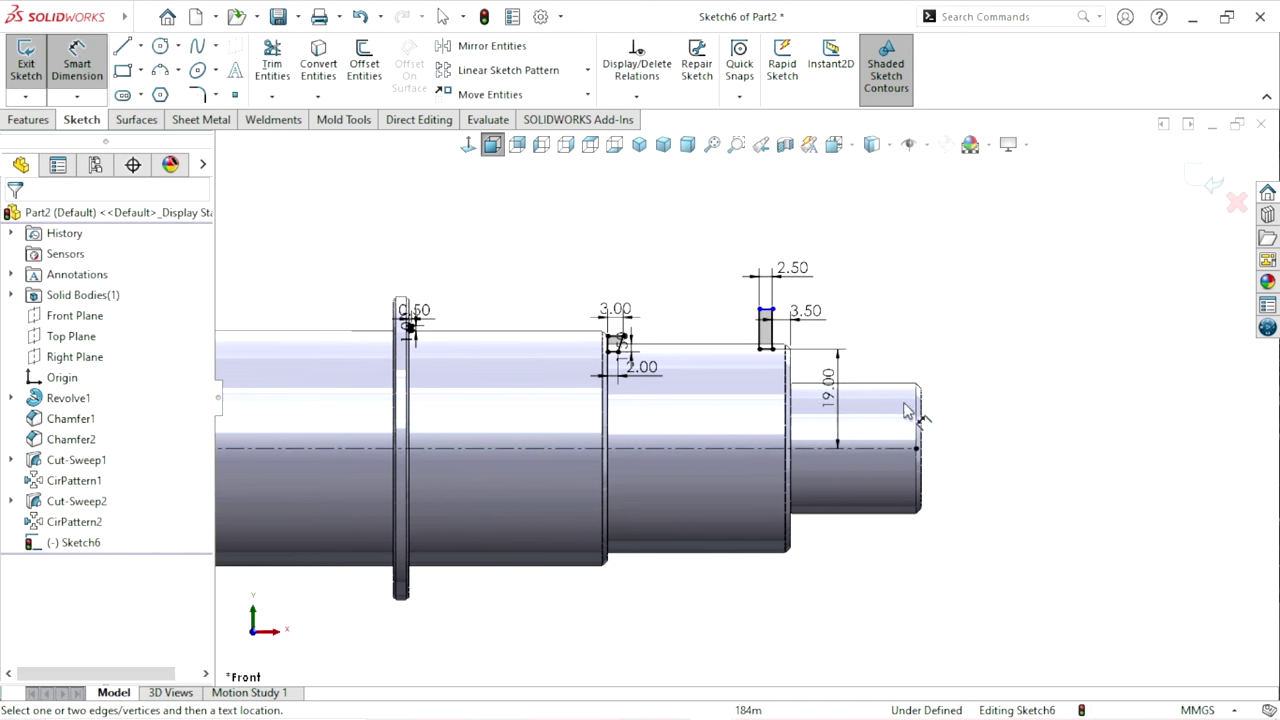
click(760, 330)
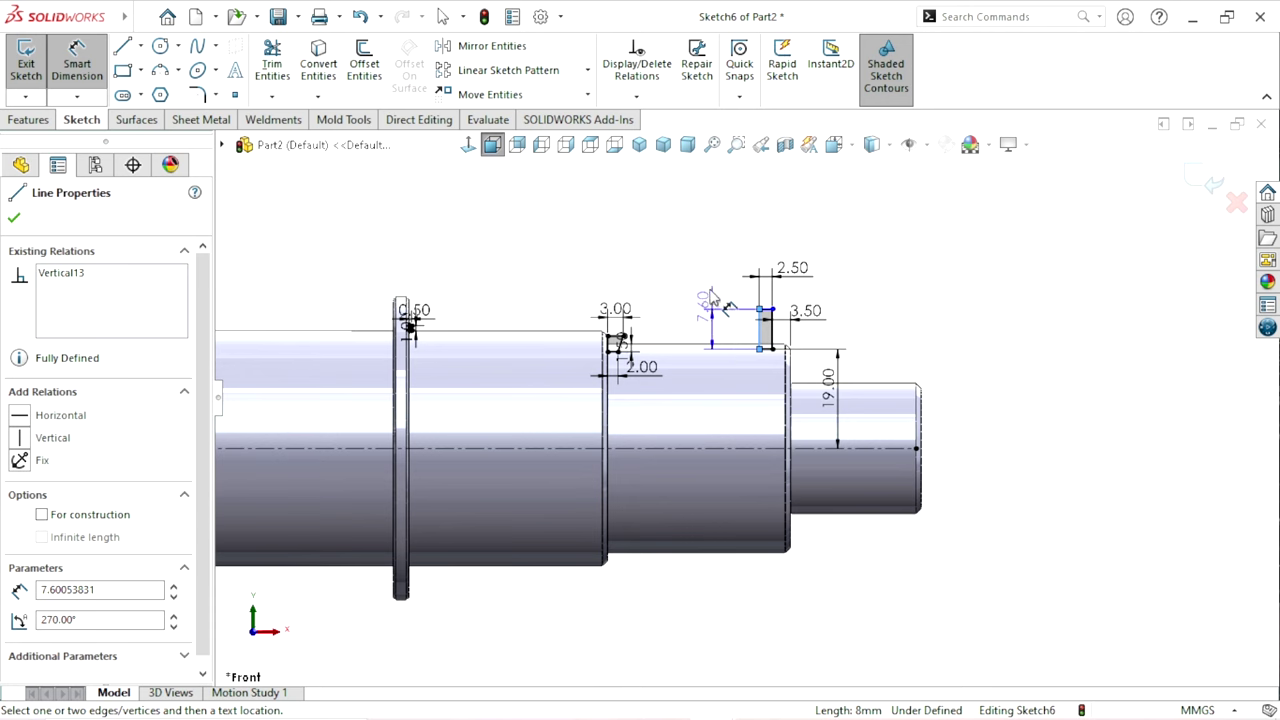
click(712, 293)
text(3.6)
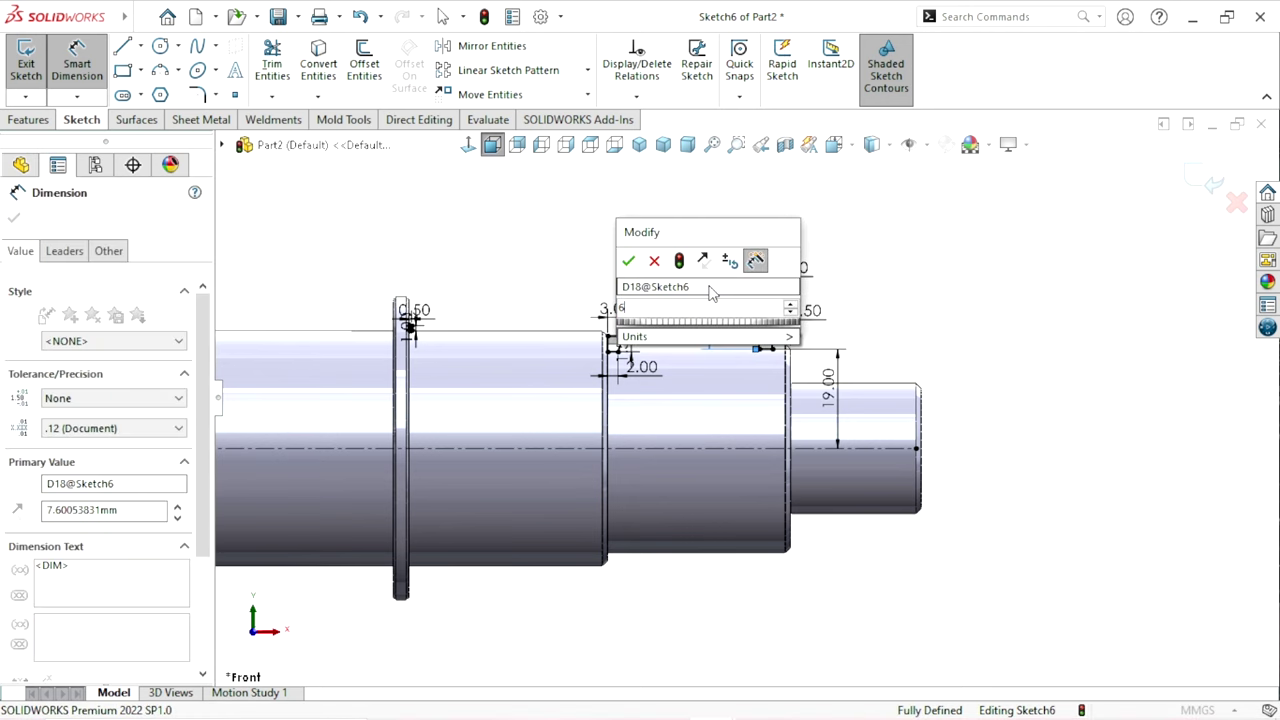
key(Return)
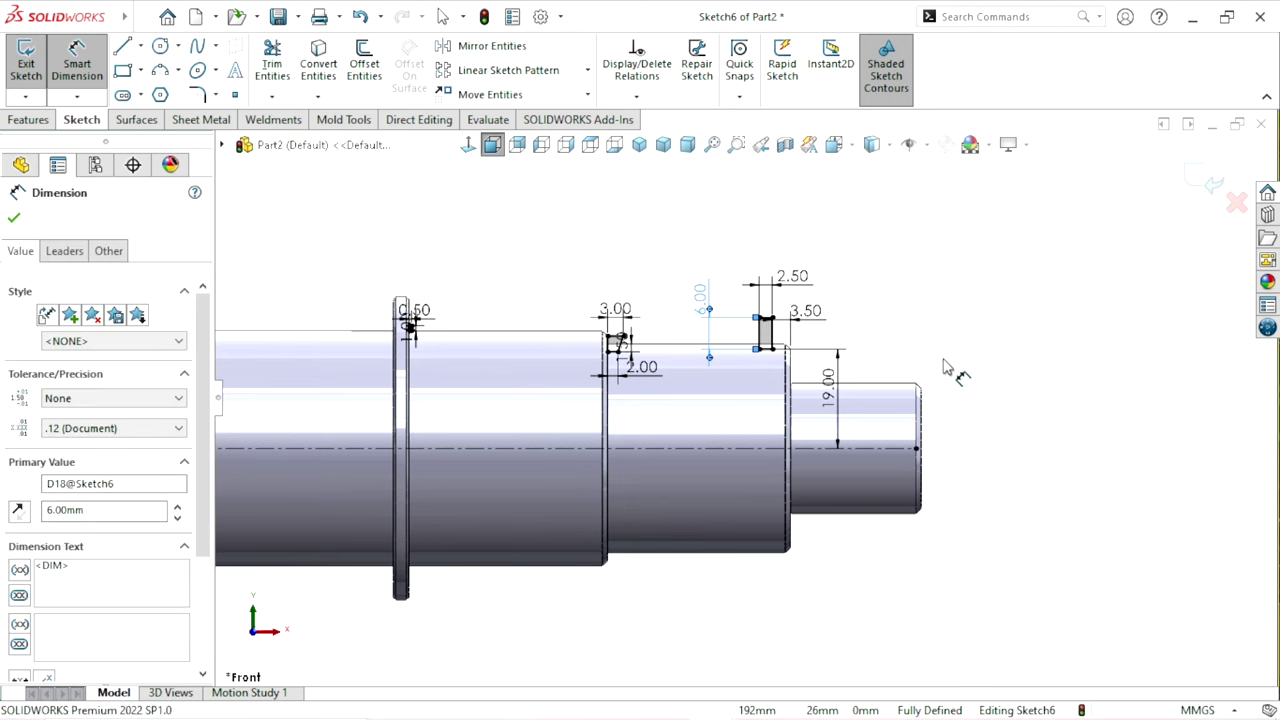
click(940, 378)
scroll(723, 500, up, 8)
- From an isometric view, revolve-cut Sketch6's profiles into ring grooves as Cut-Revolve1
scroll(640, 440, down, 5)
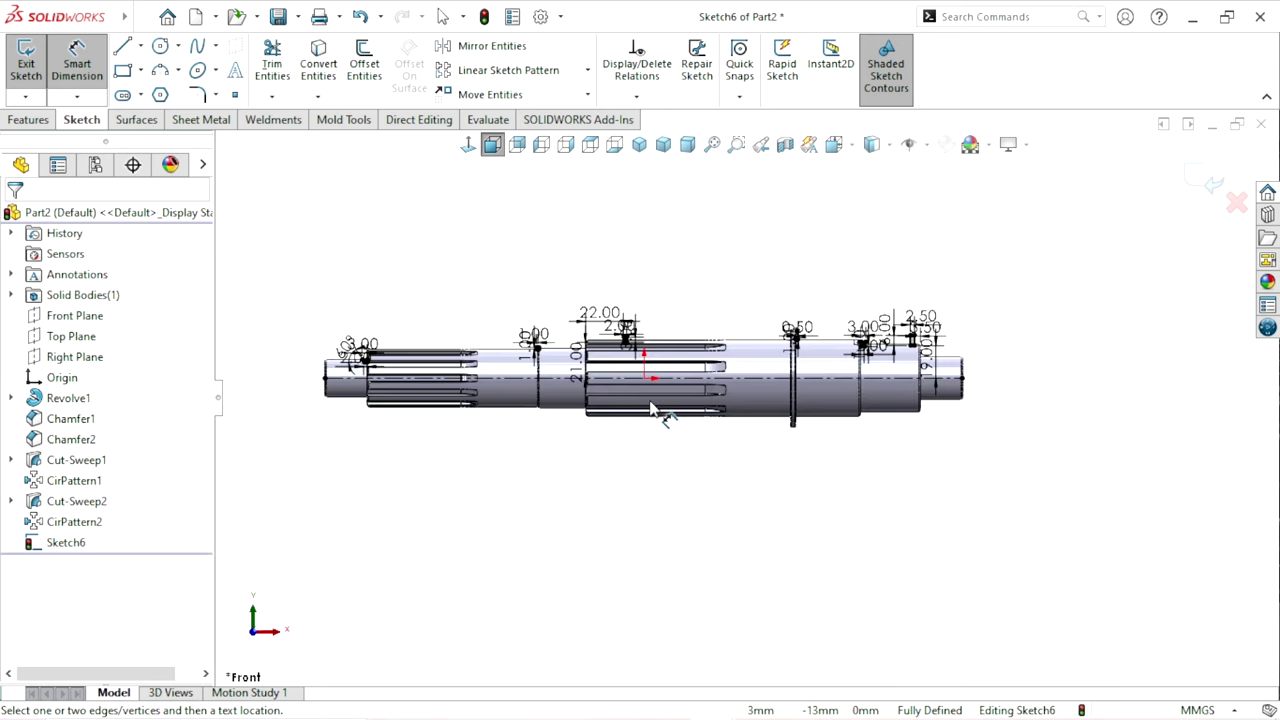
click(645, 145)
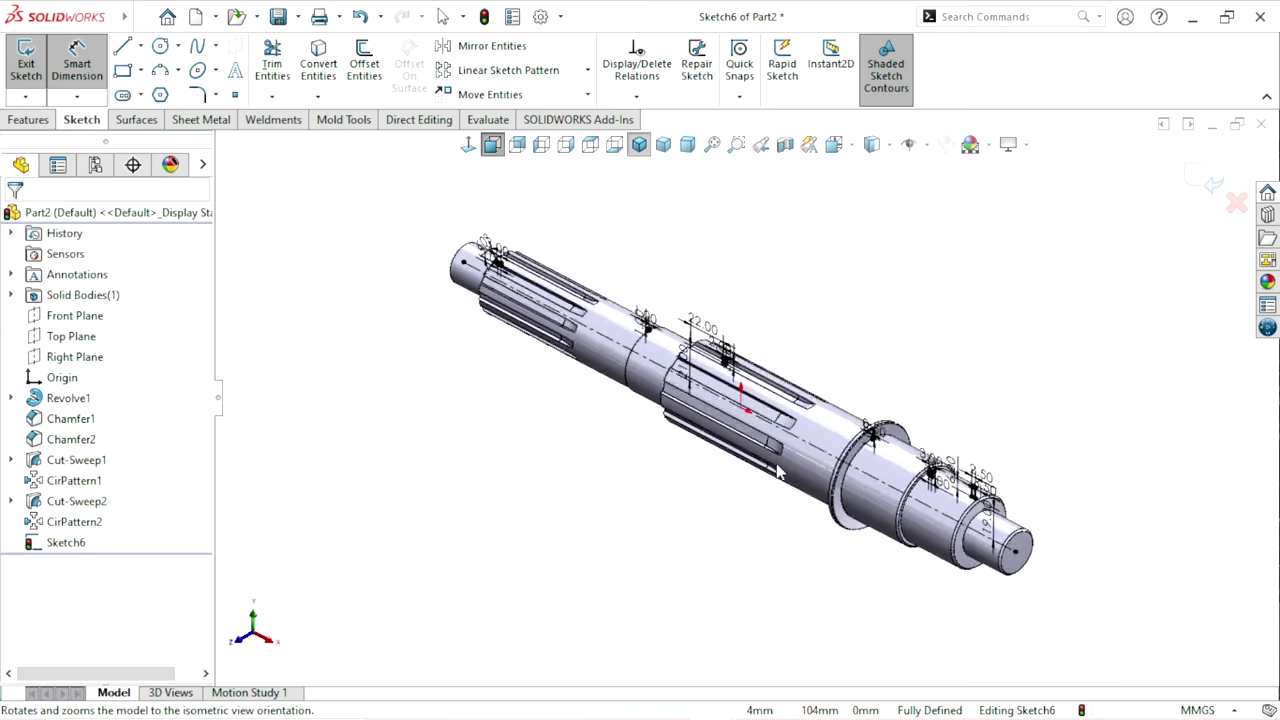
click(40, 121)
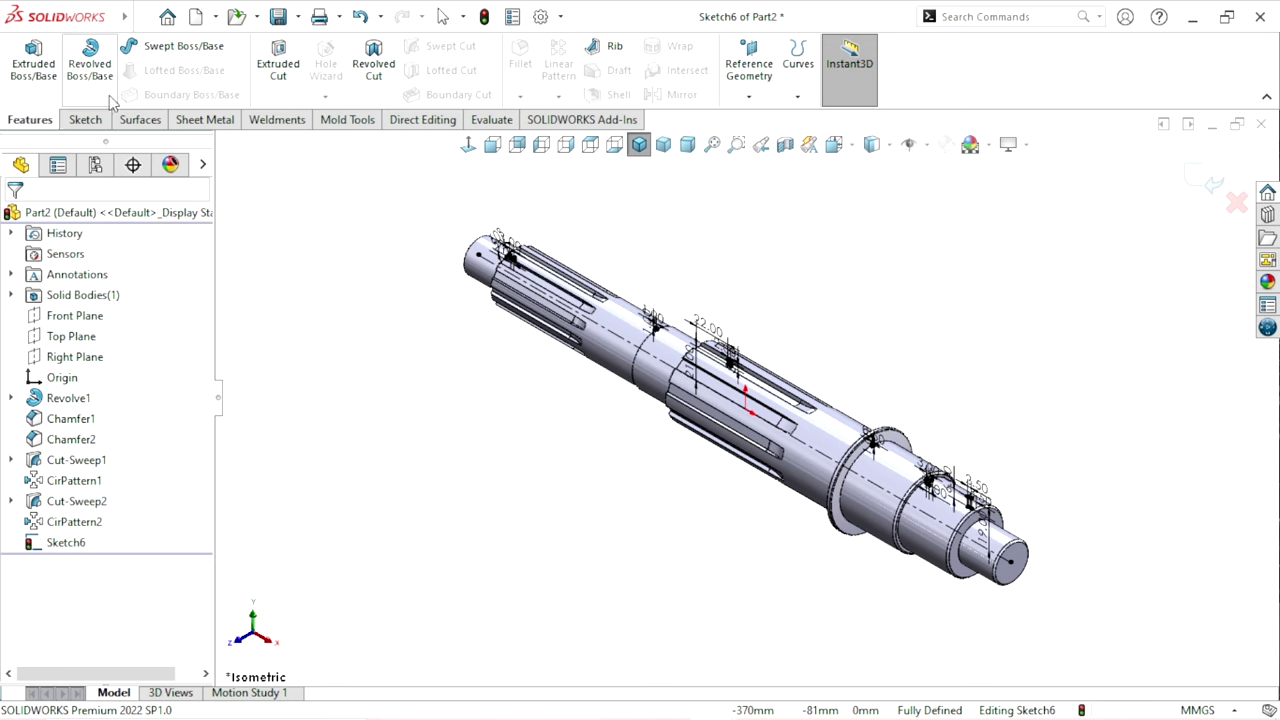
click(373, 68)
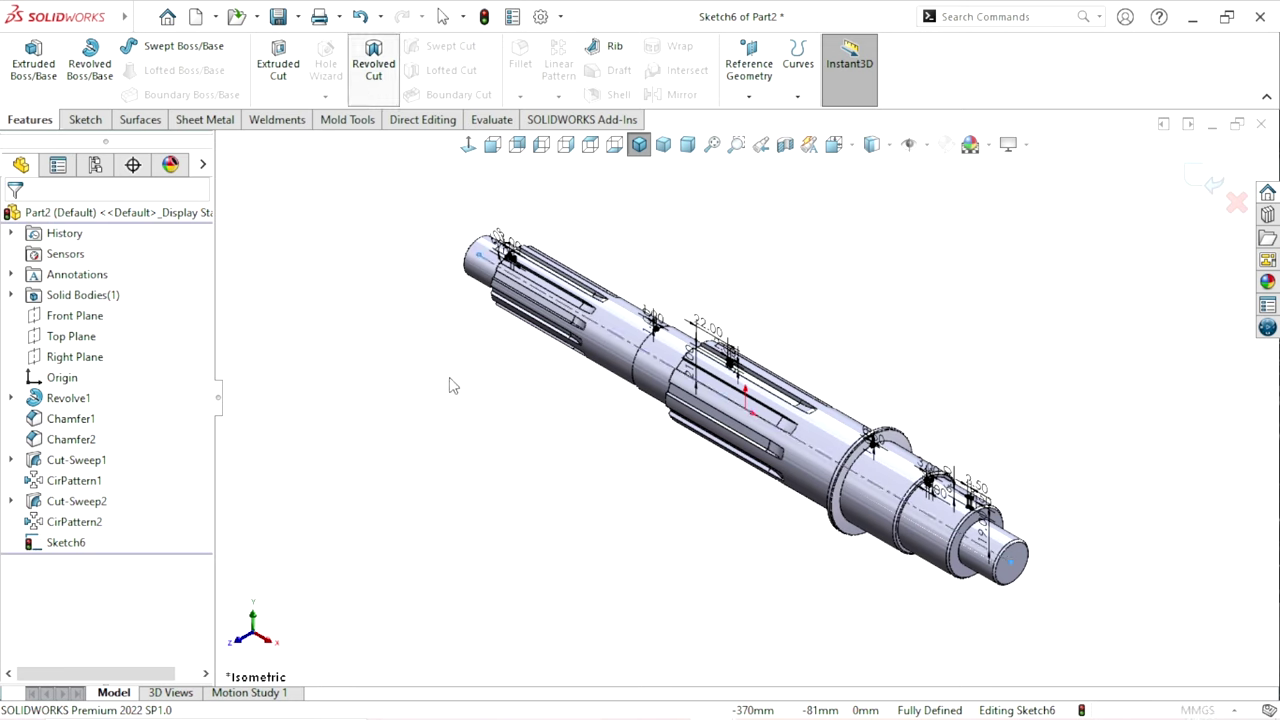
click(14, 217)
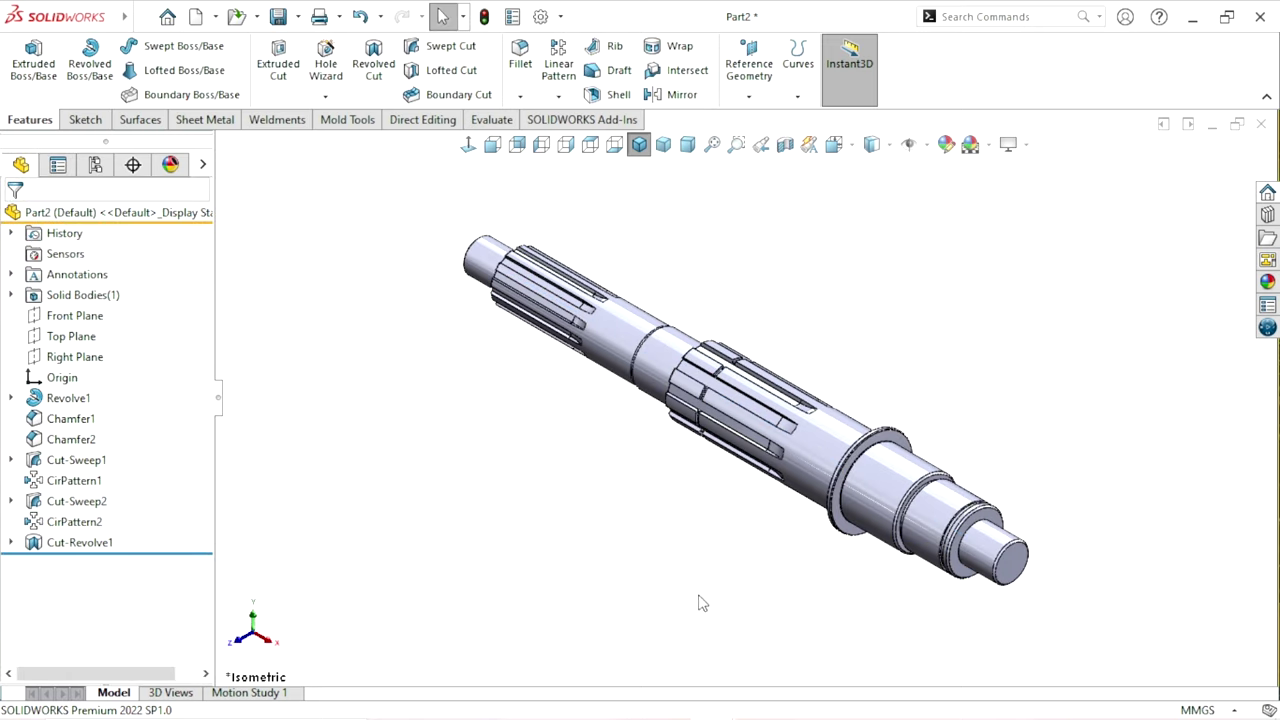
- Orbit and zoom around the shaft to inspect the new grooves
mouse_move(697, 600)
middle_down()
mouse_move(754, 469)
mouse_move(749, 491)
middle_up()
scroll(449, 440, down, 5)
scroll(420, 442, up, 5)
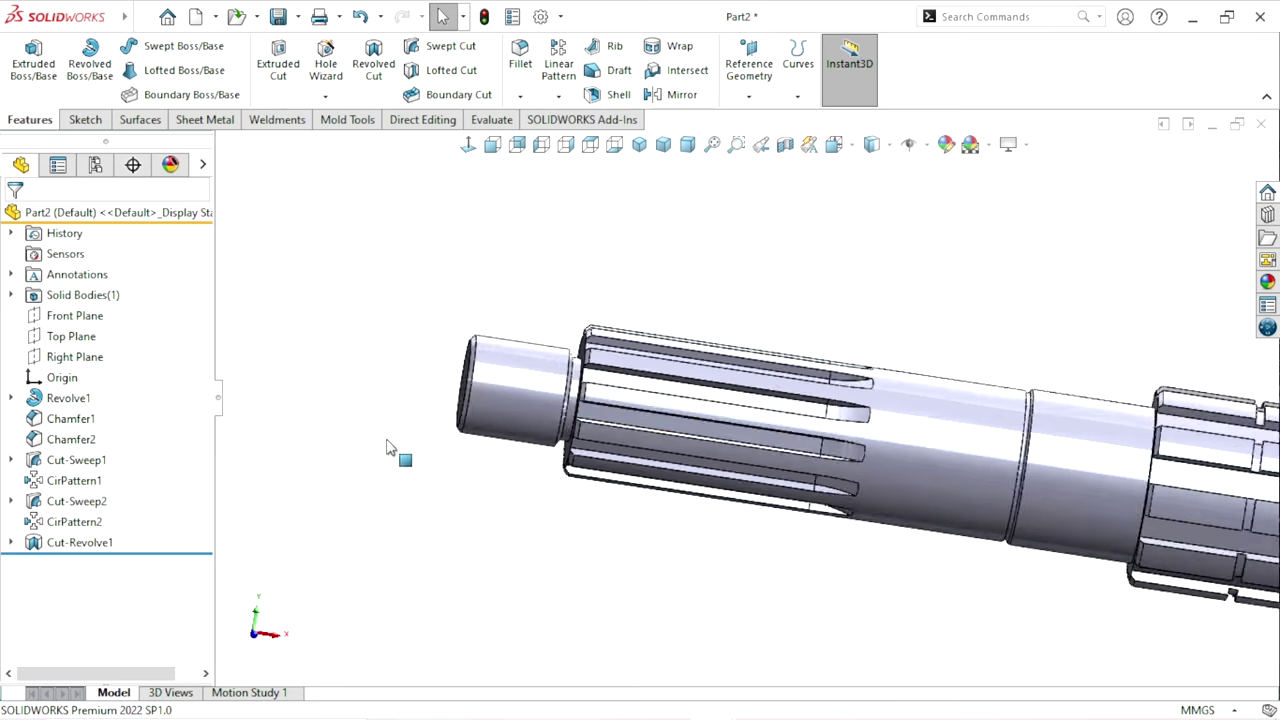
scroll(1000, 450, down, 5)
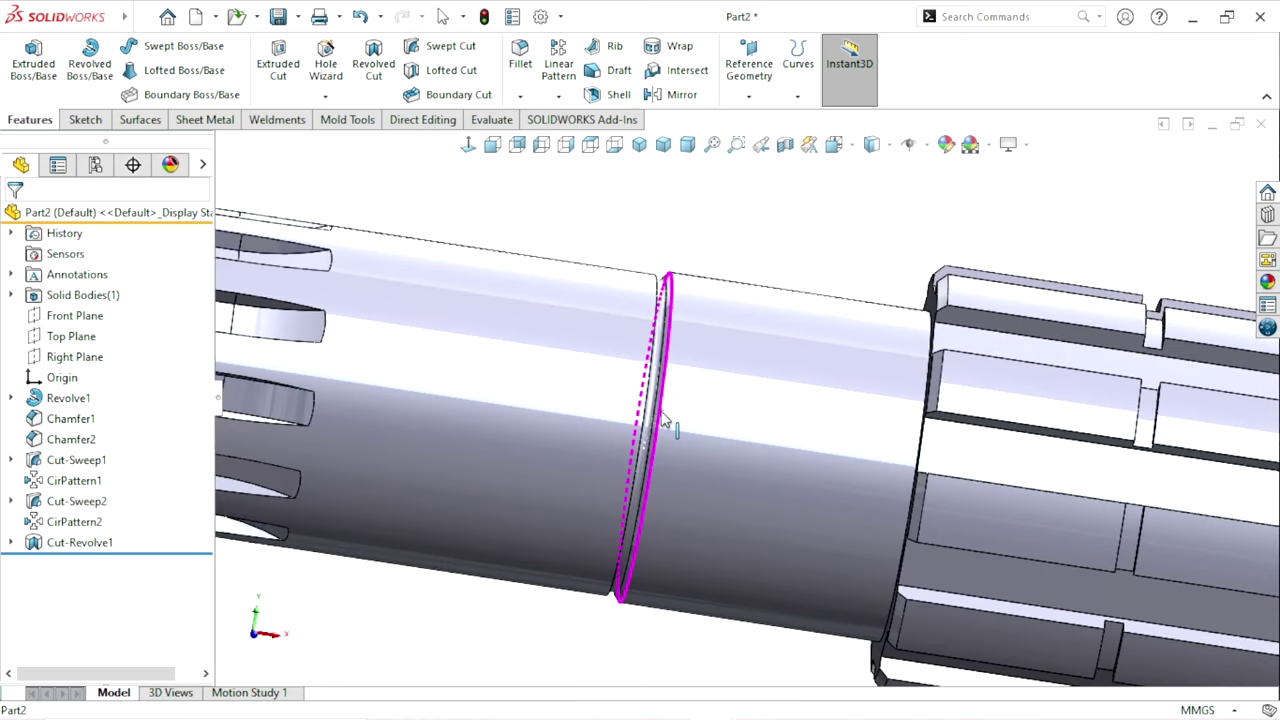
scroll(800, 400, up, 5)
scroll(900, 440, down, 5)
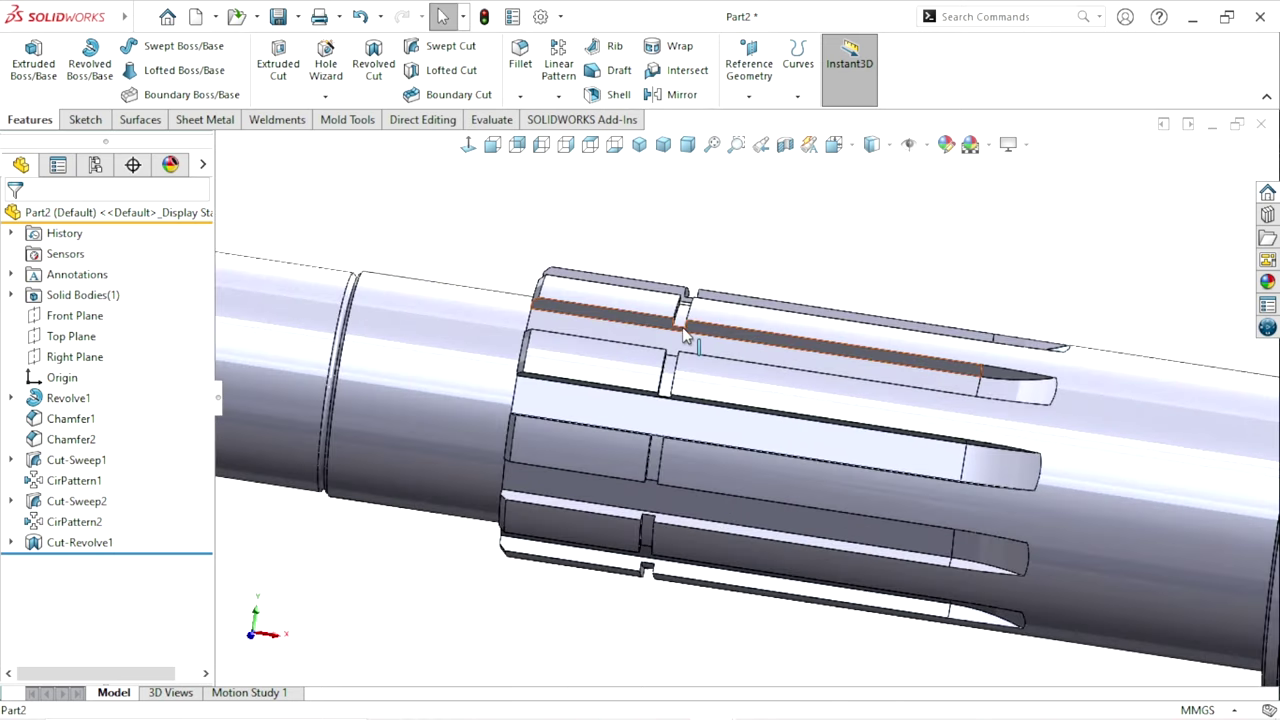
scroll(652, 506, up, 5)
scroll(760, 450, up, 2)
scroll(1018, 440, down, 5)
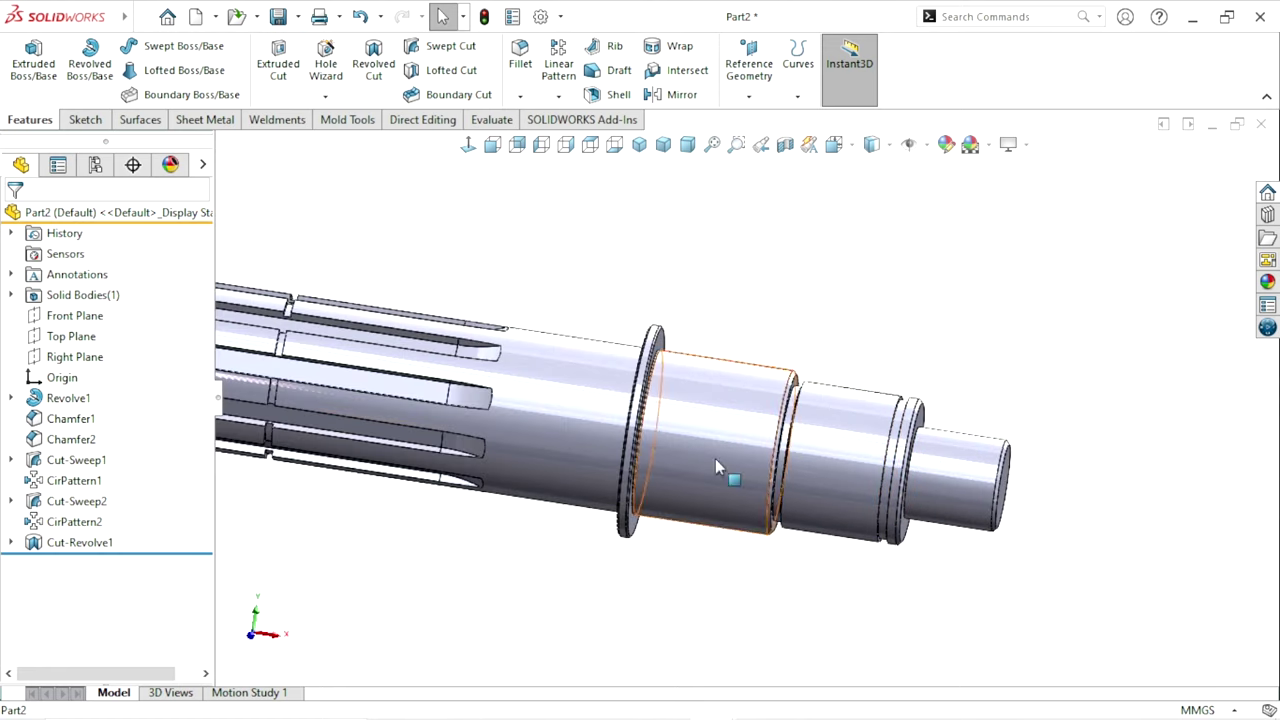
scroll(528, 503, up, 3)
scroll(491, 480, up, 2)
mouse_move(491, 480)
middle_down()
mouse_move(554, 417)
mouse_move(728, 445)
mouse_move(692, 487)
middle_up()
scroll(887, 460, down, 3)
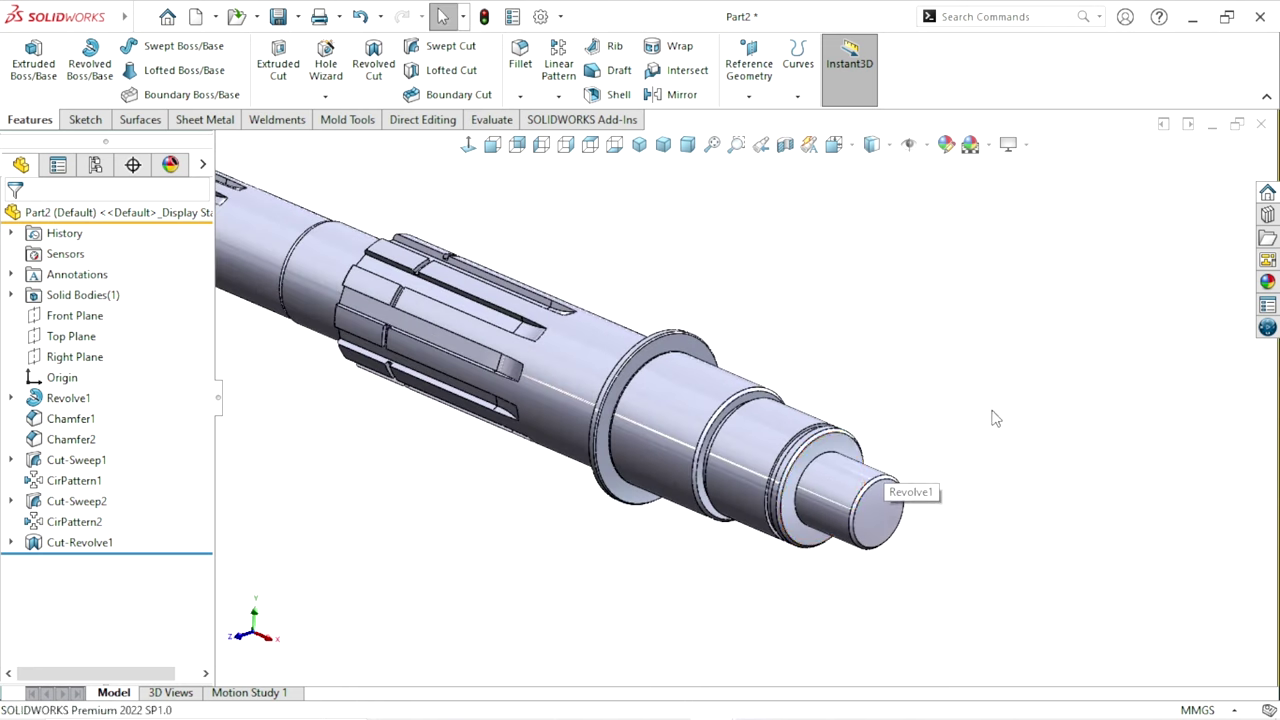
scroll(843, 450, up, 3)
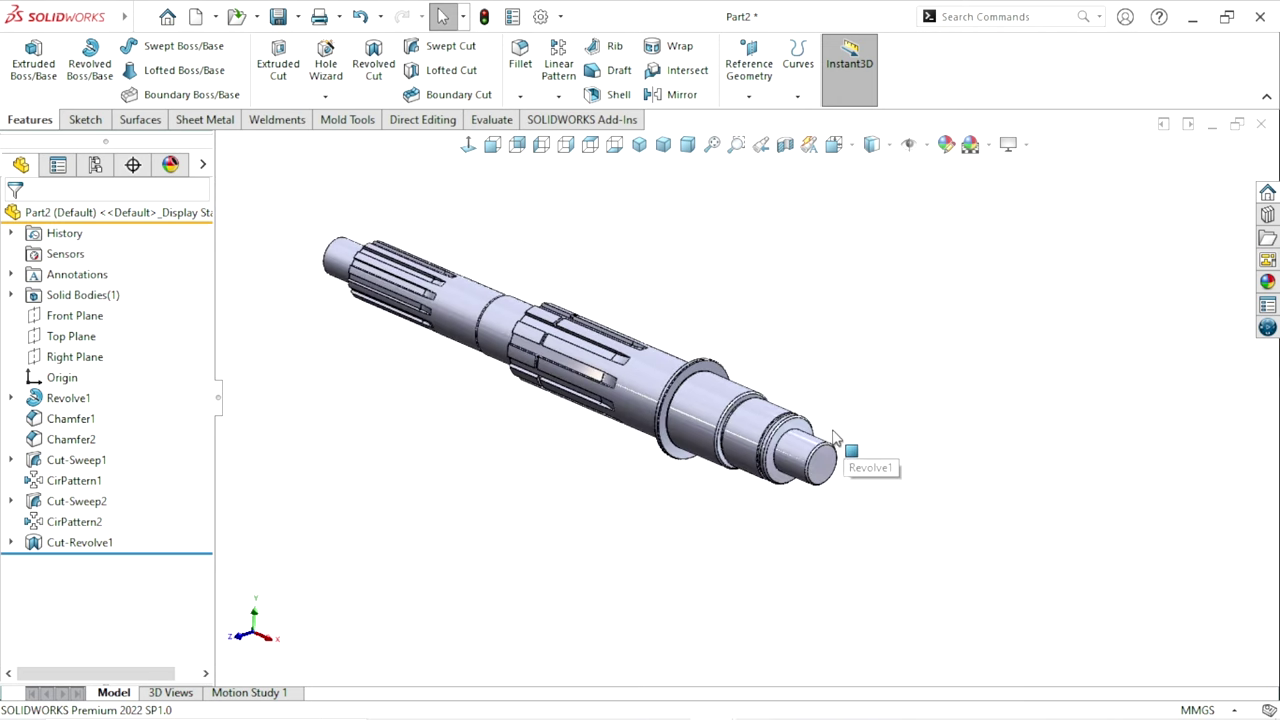
scroll(866, 405, down, 2)
- Start a sketch on the shaft's stepped end face and draw a closed trapezoid
click(762, 450)
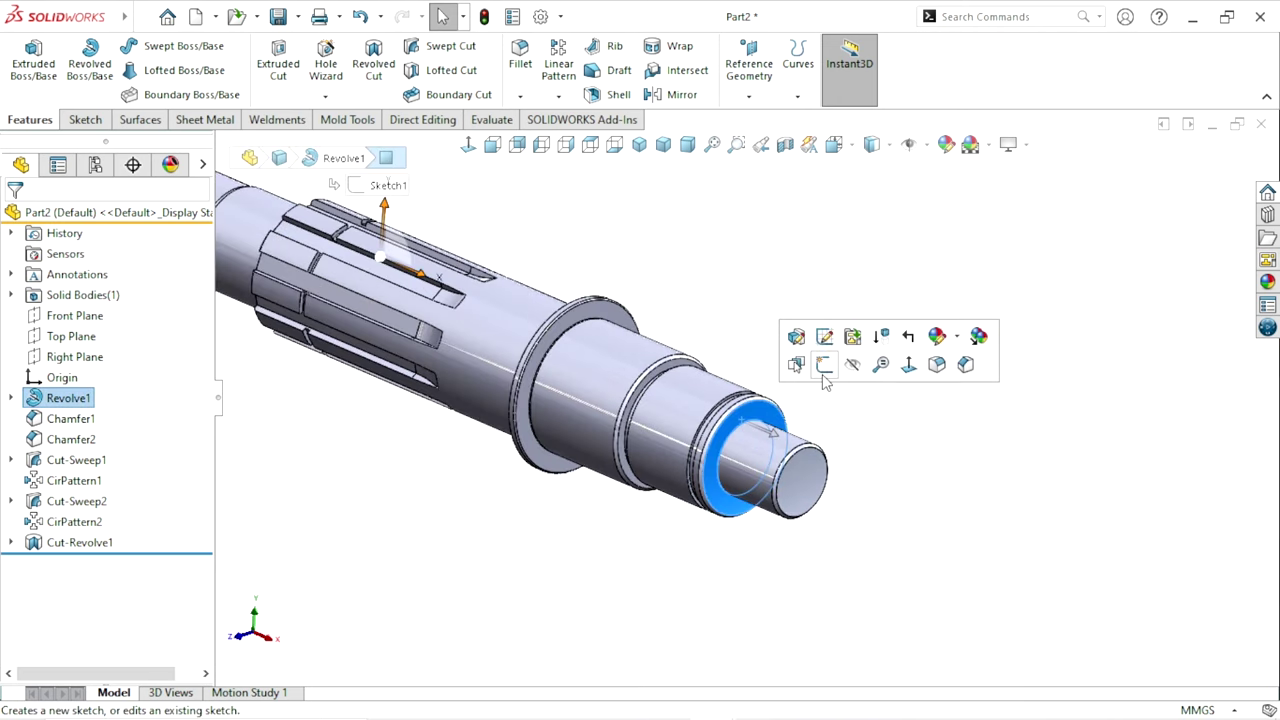
click(823, 373)
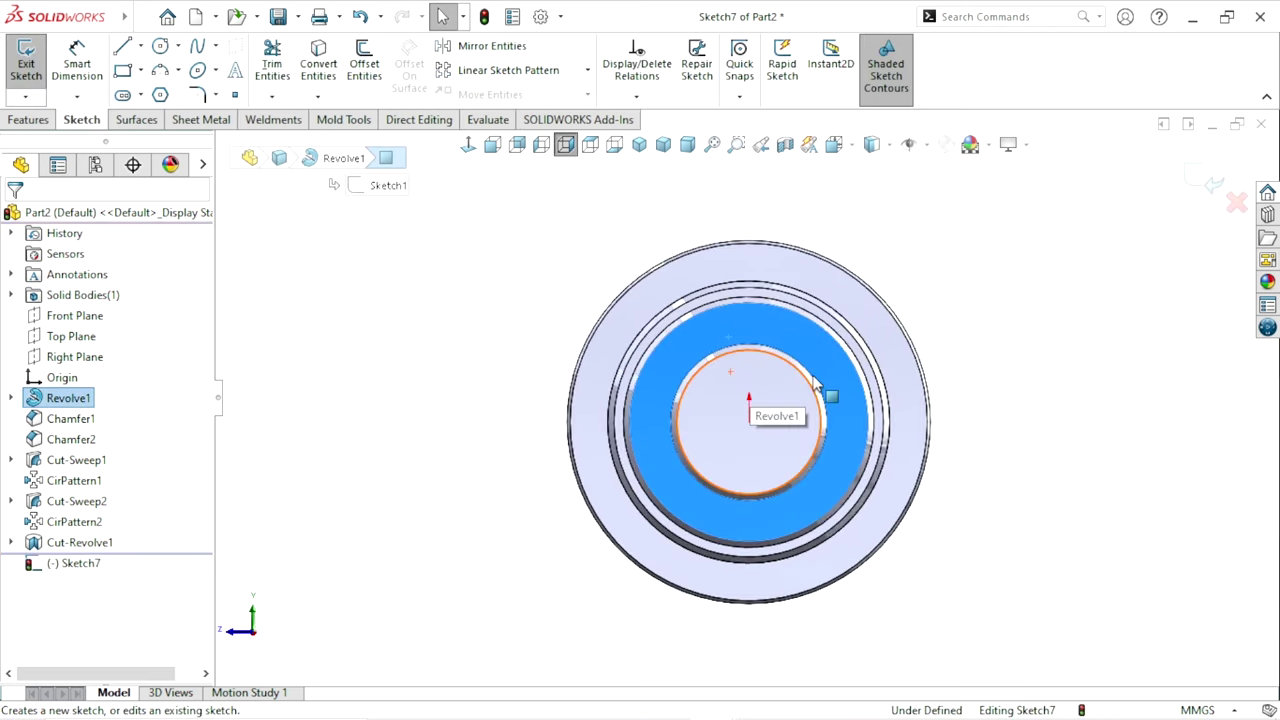
click(122, 54)
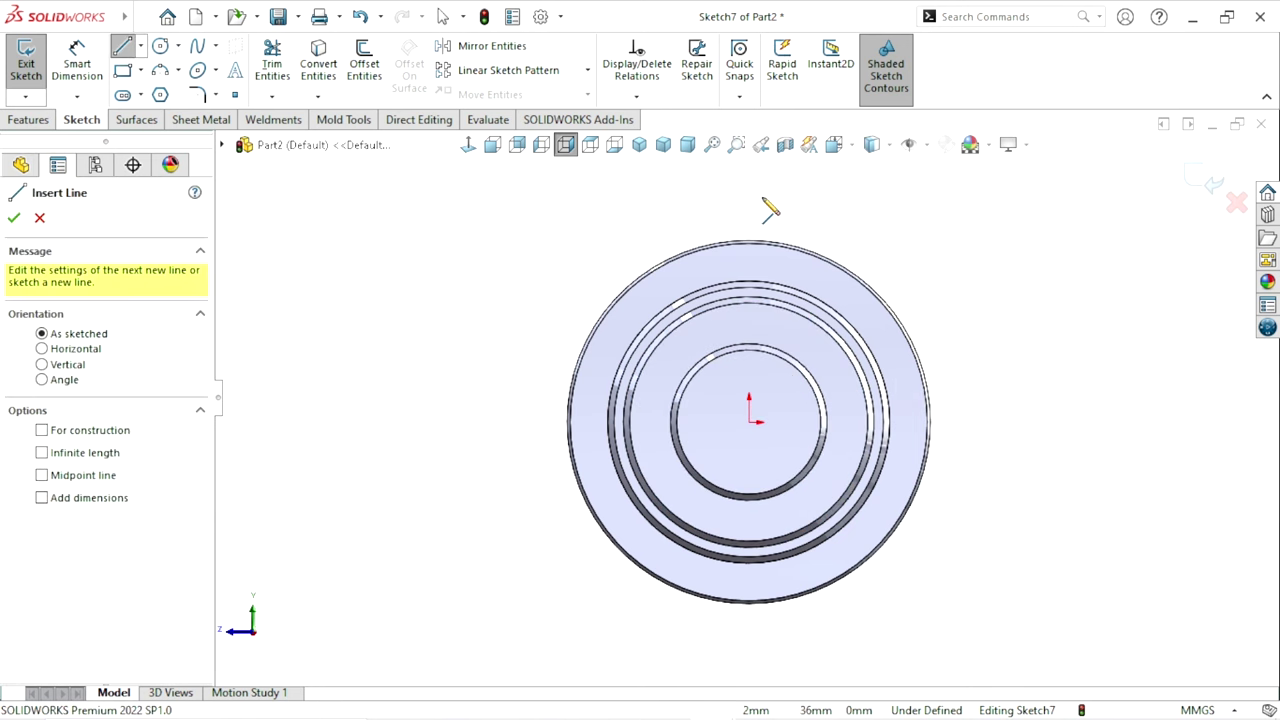
click(704, 186)
click(779, 186)
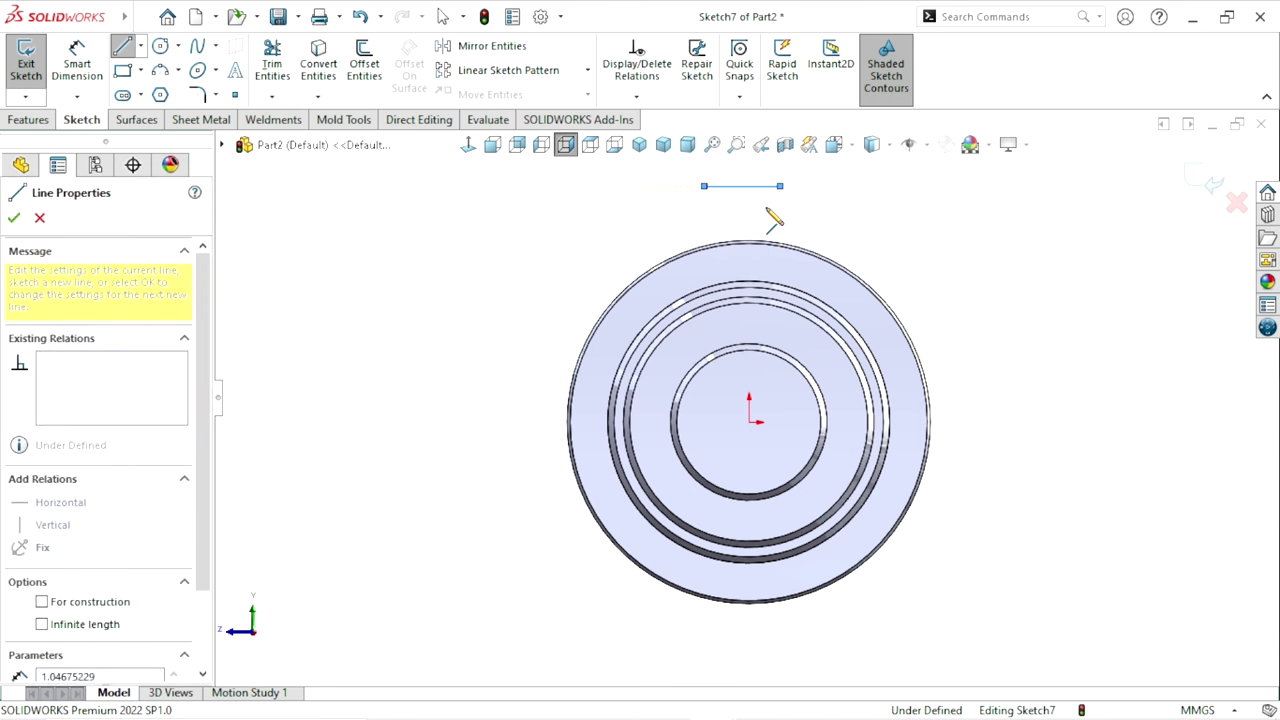
click(762, 228)
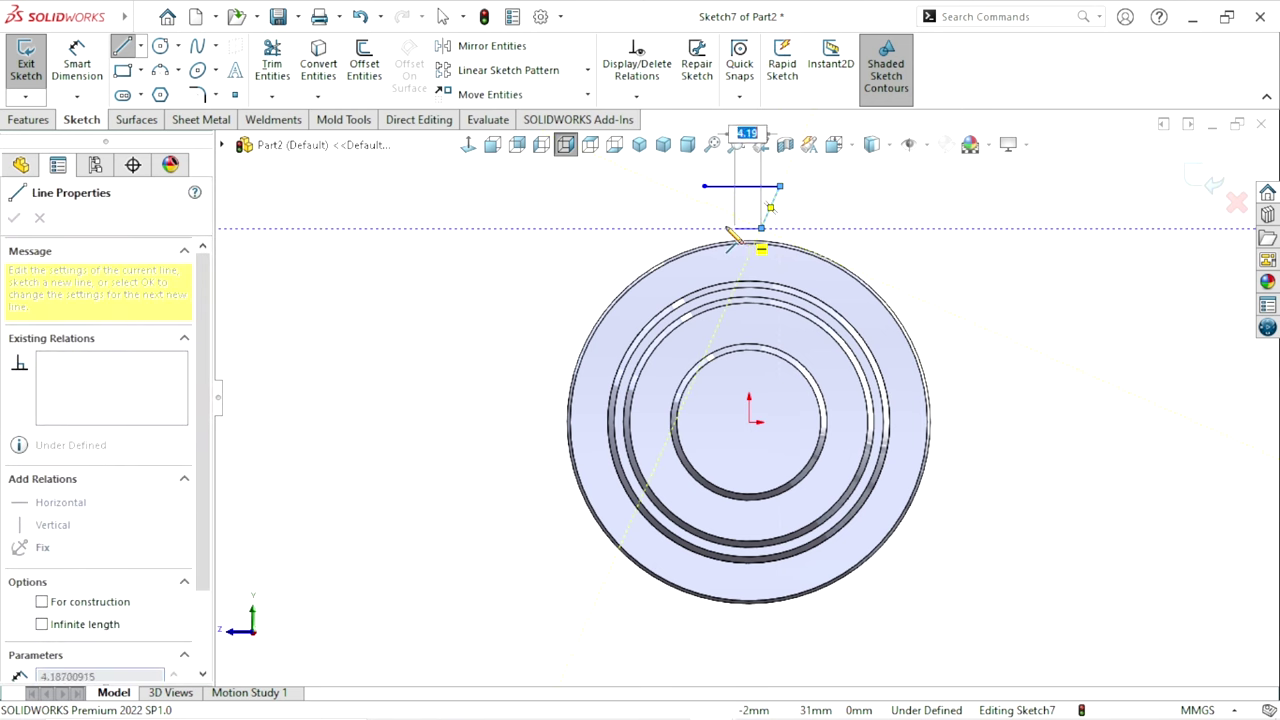
click(725, 228)
click(704, 186)
right_click(872, 205)
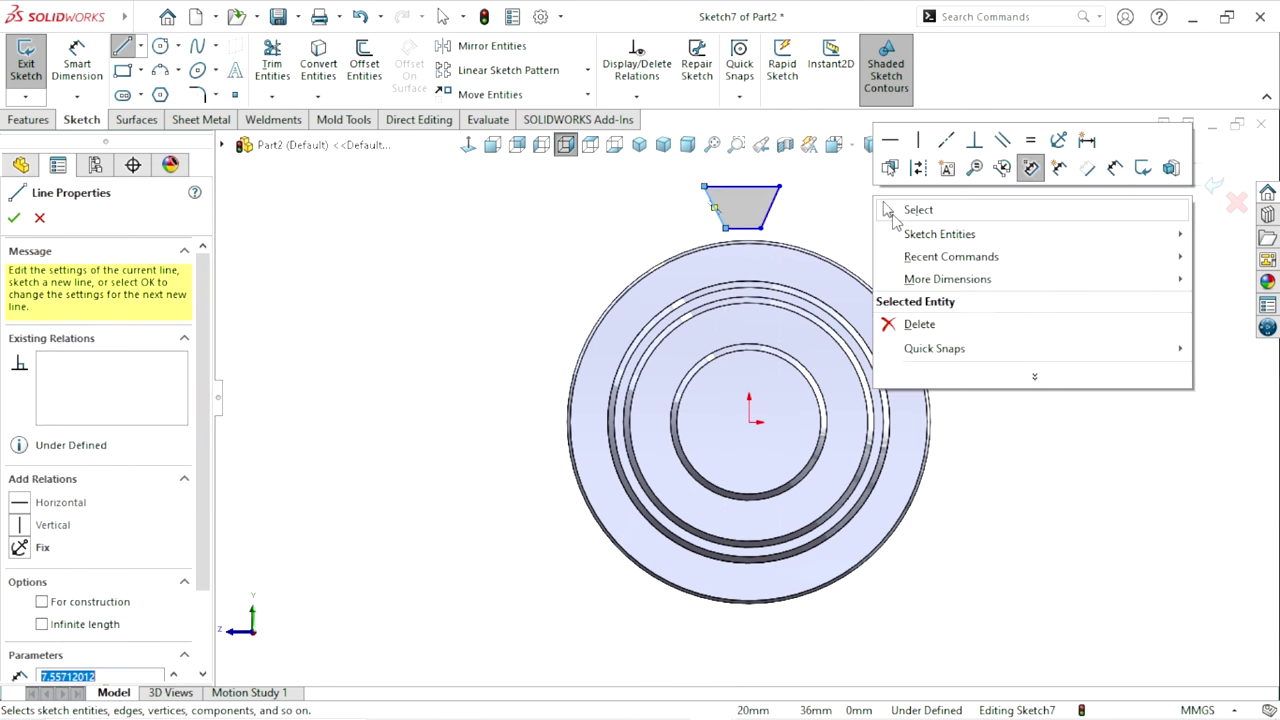
click(895, 210)
scroll(694, 194, down, 2)
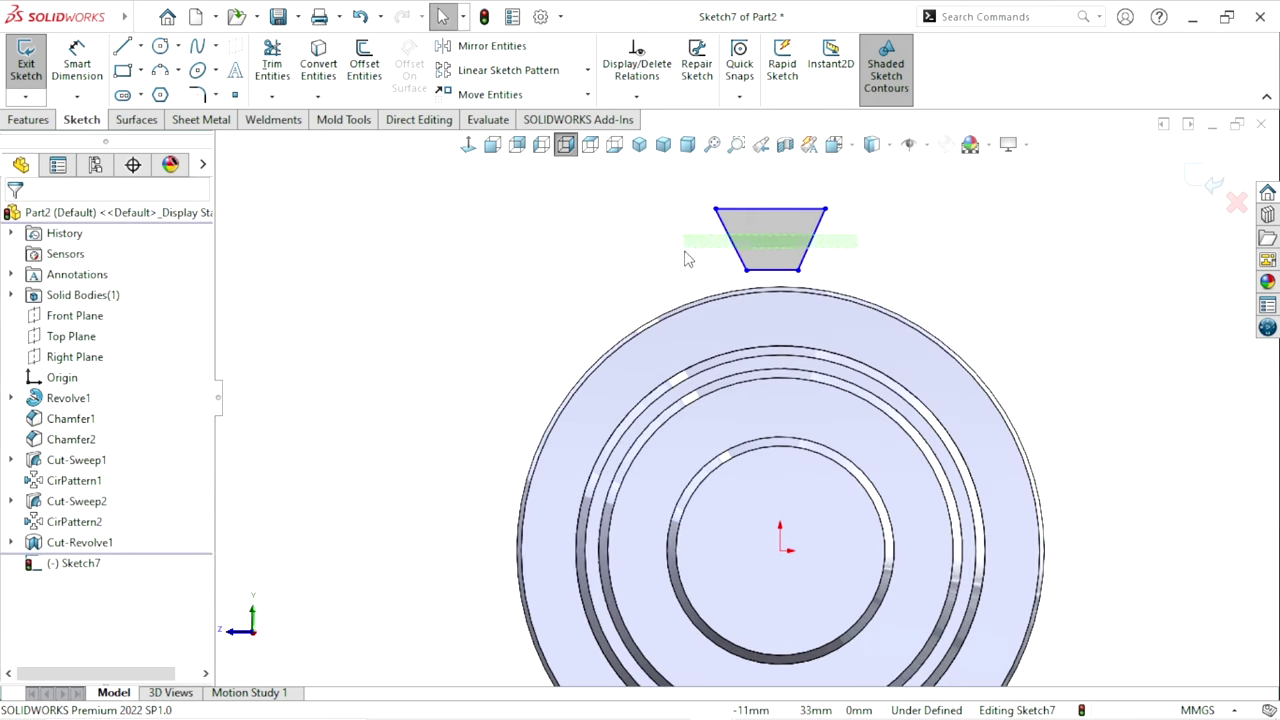
- Make the trapezoid's slanted sides equal and dimension its top width to 3.00 mm
drag(686, 258, 686, 256)
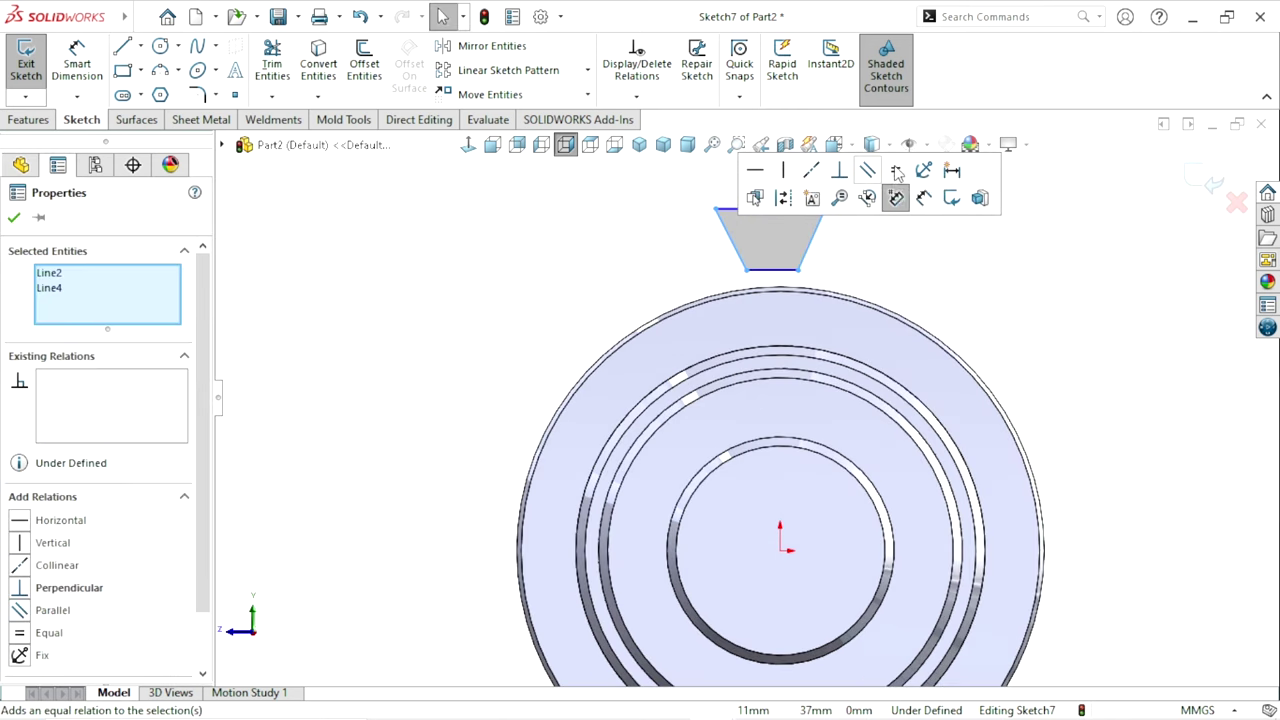
click(895, 197)
click(80, 62)
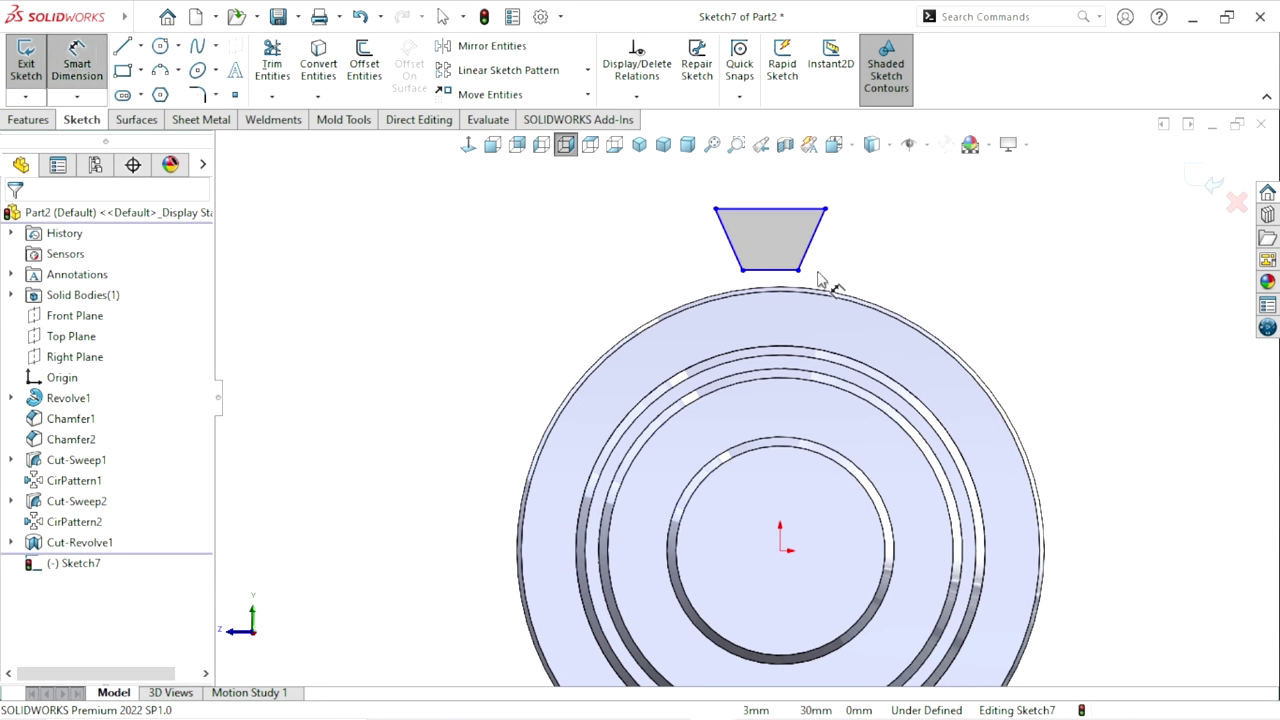
click(776, 190)
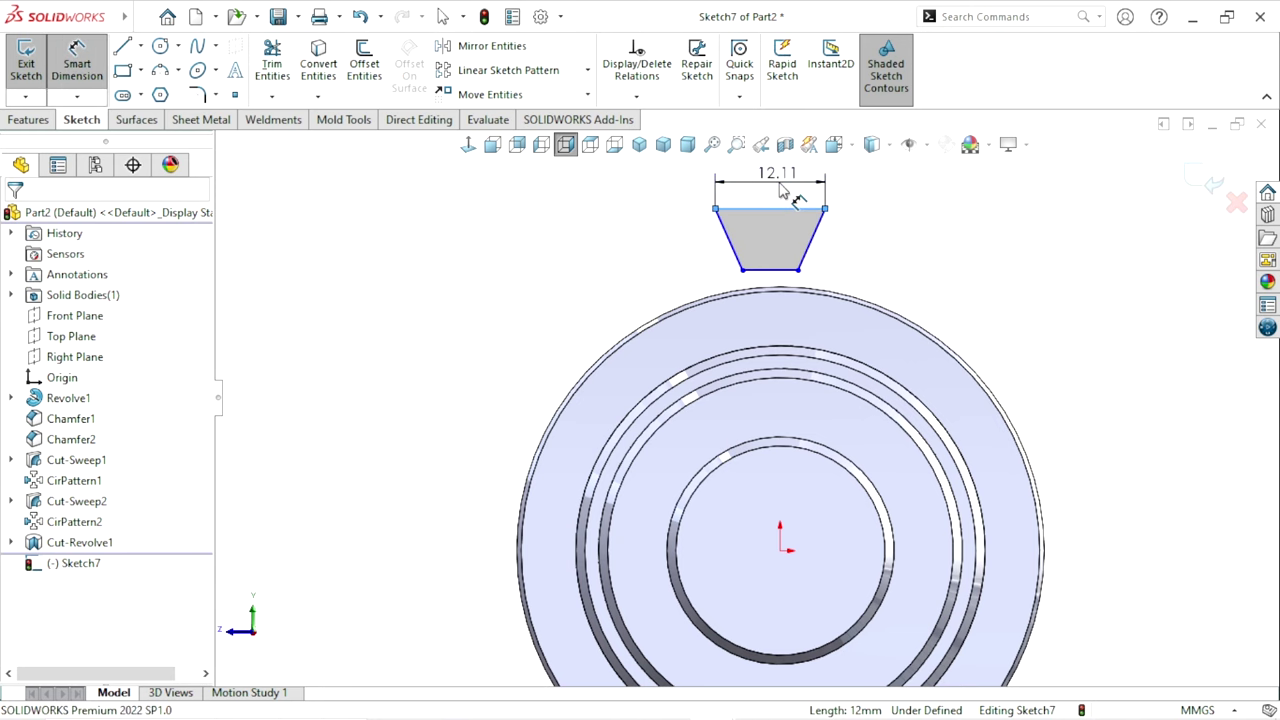
click(783, 192)
text(3)
key(Return)
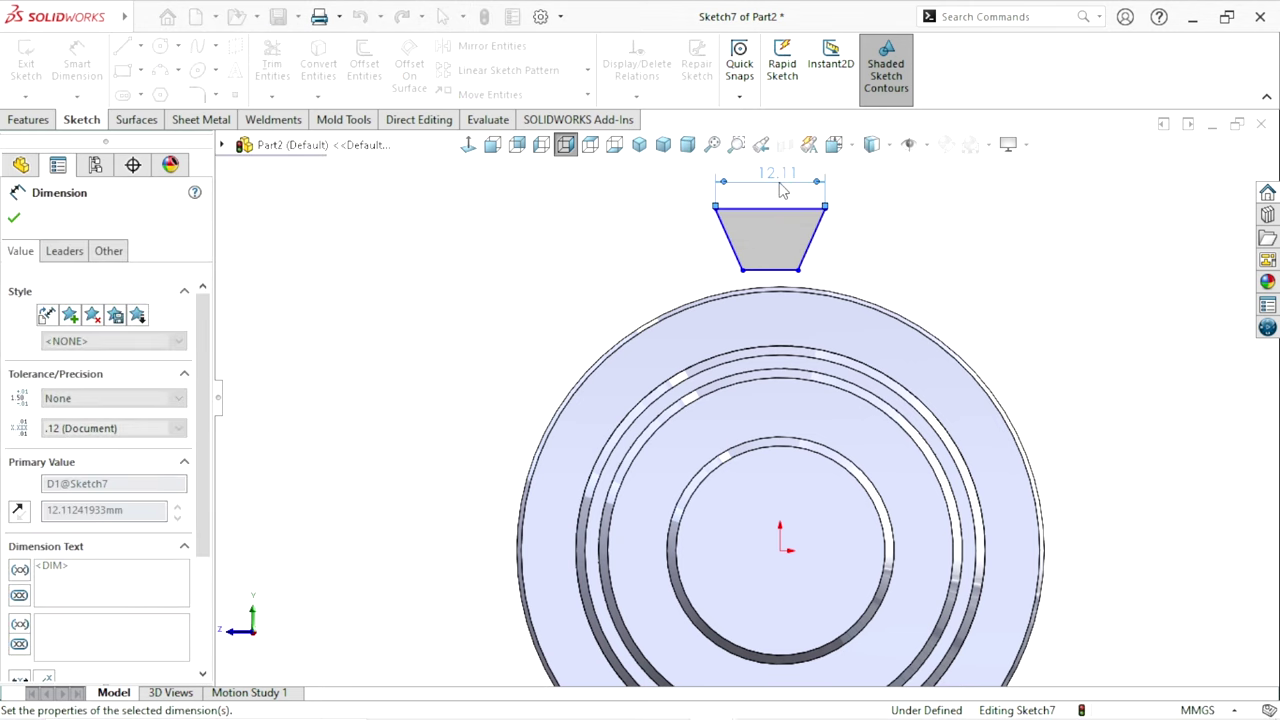
key(Escape)
- Drag the trapezoid's lower corner upward to reshape the profile
scroll(748, 243, down, 2)
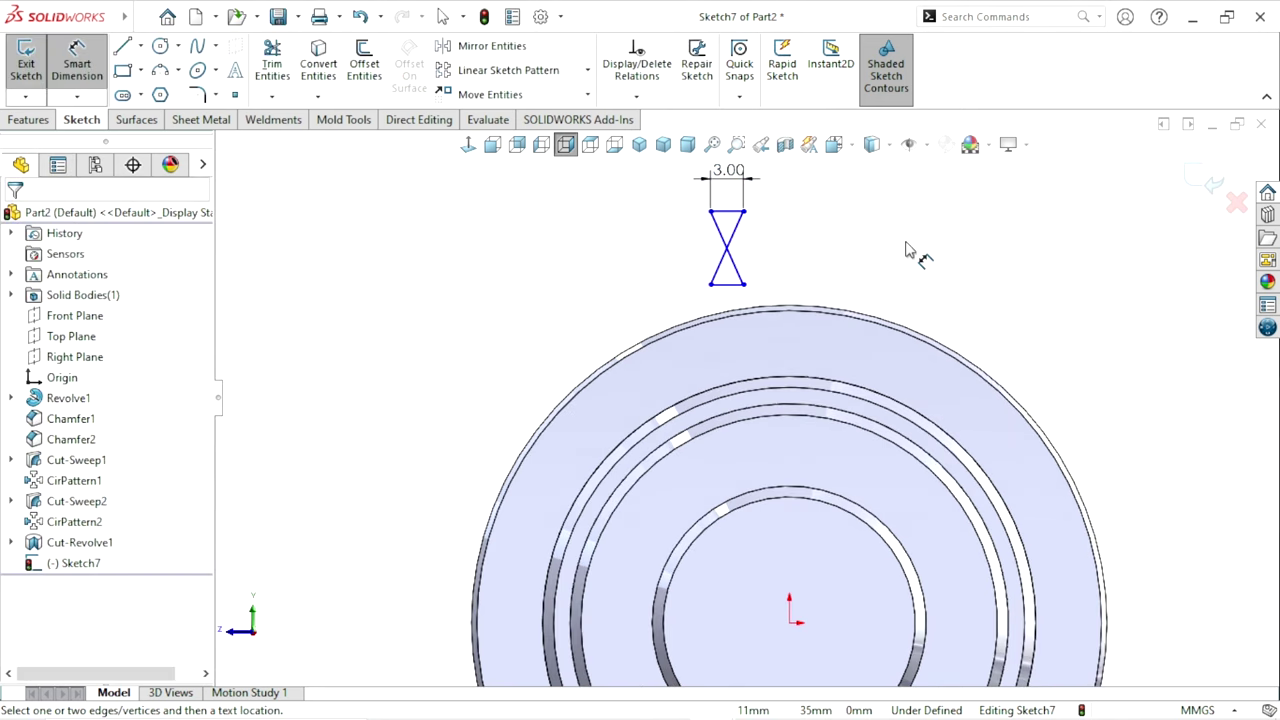
drag(746, 285, 753, 255)
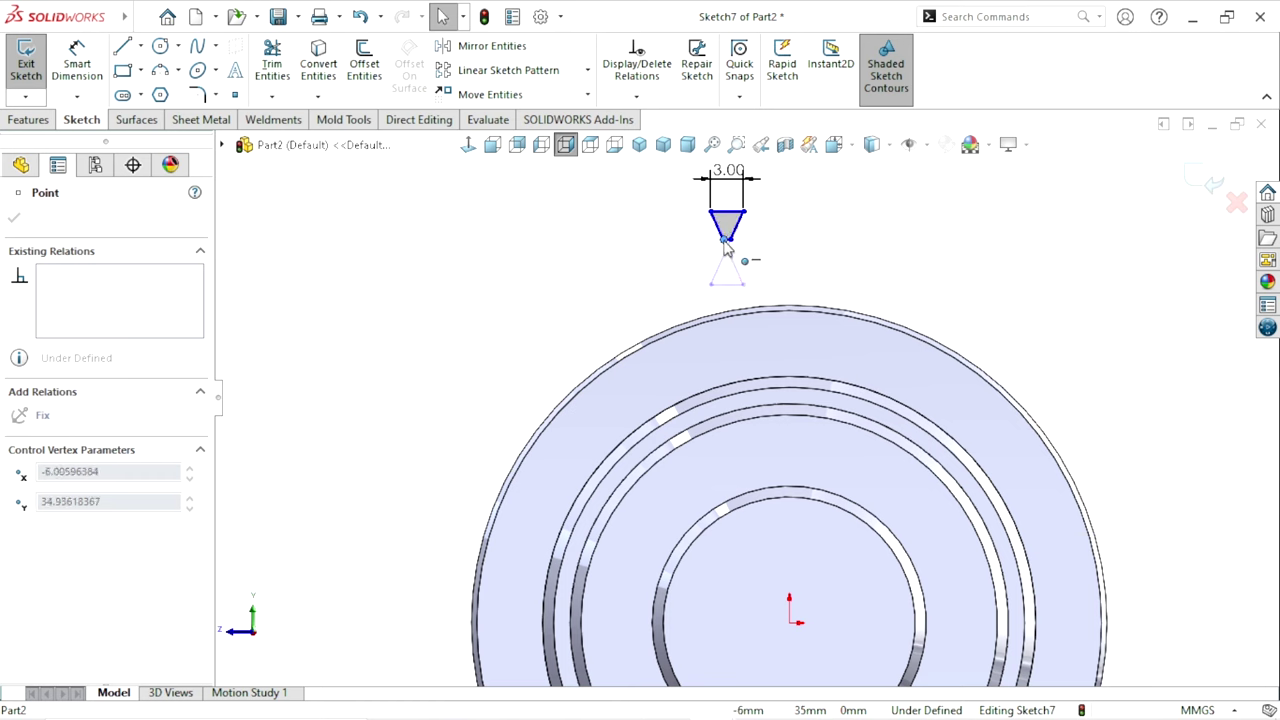
drag(724, 248, 724, 242)
click(860, 260)
click(77, 60)
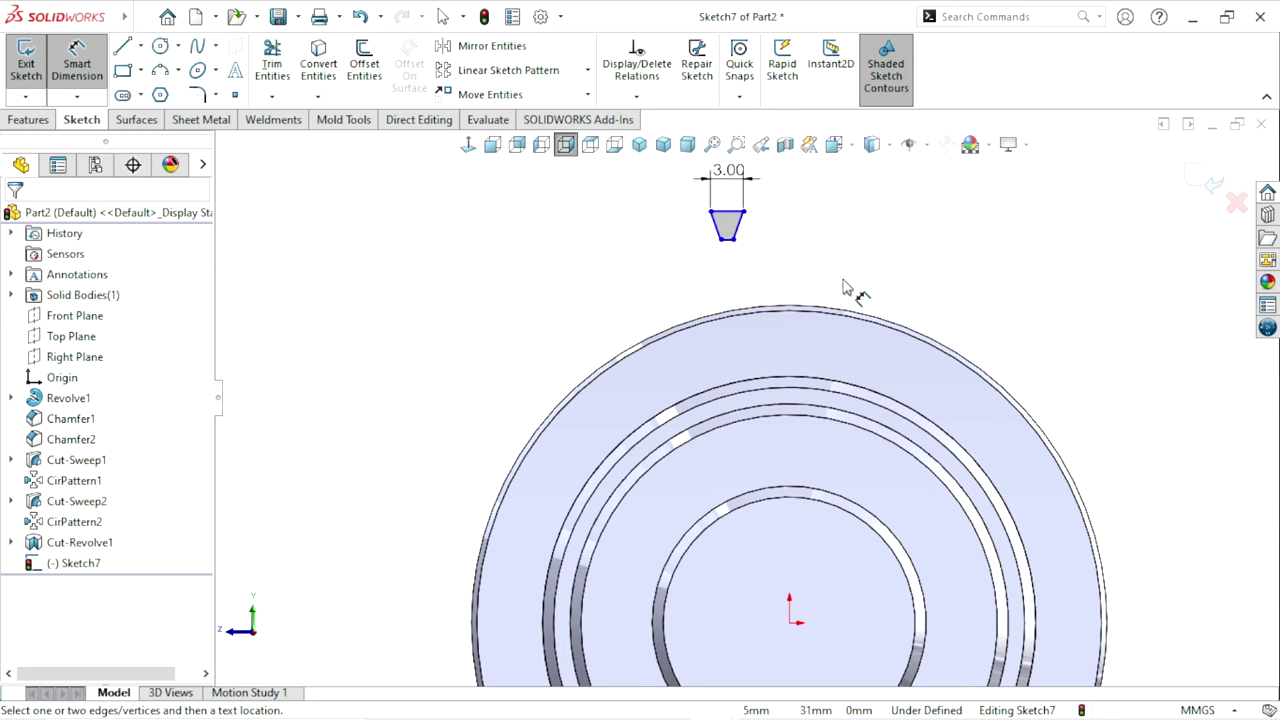
scroll(748, 246, down, 2)
- Dimension the trapezoid profile's height to 2 mm
click(733, 218)
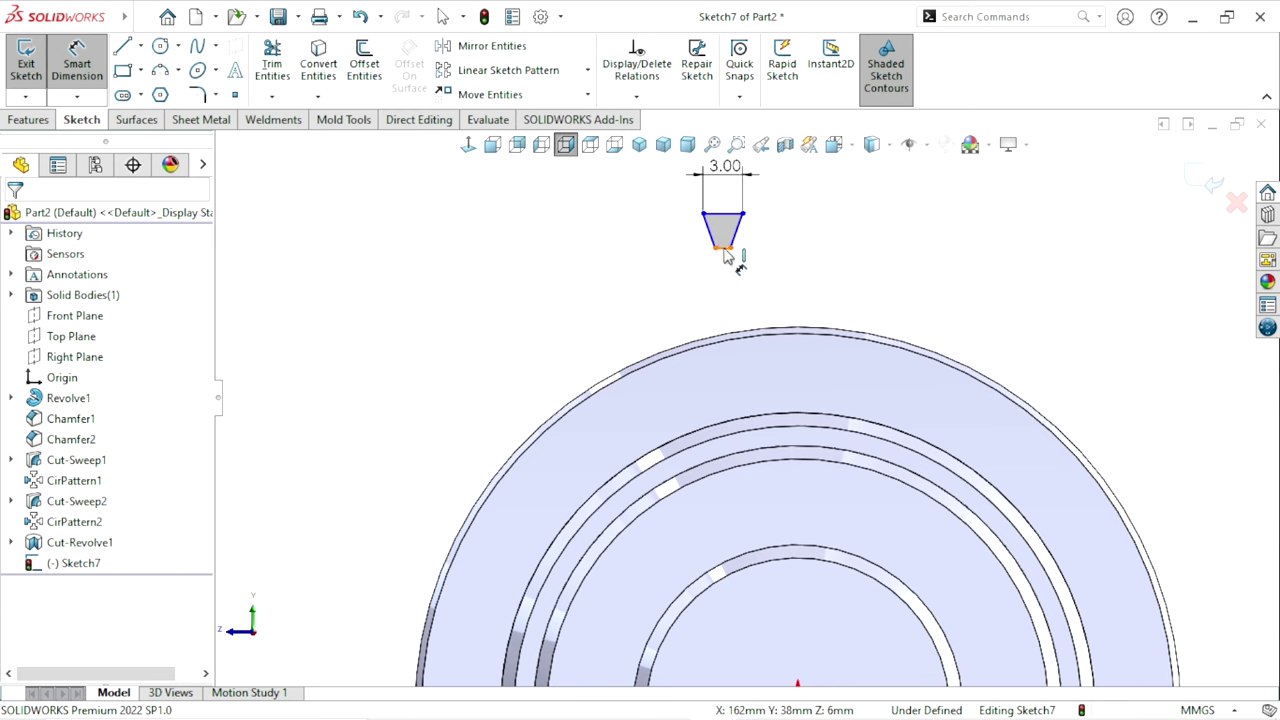
click(737, 216)
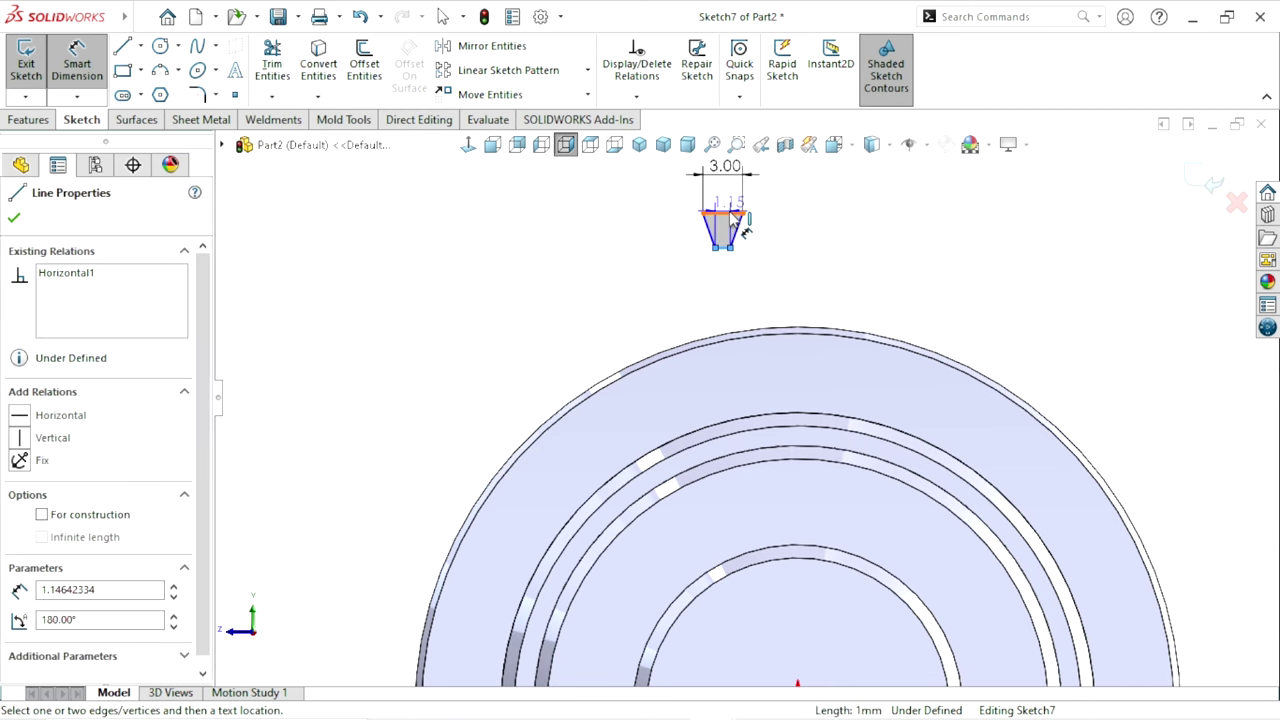
click(646, 237)
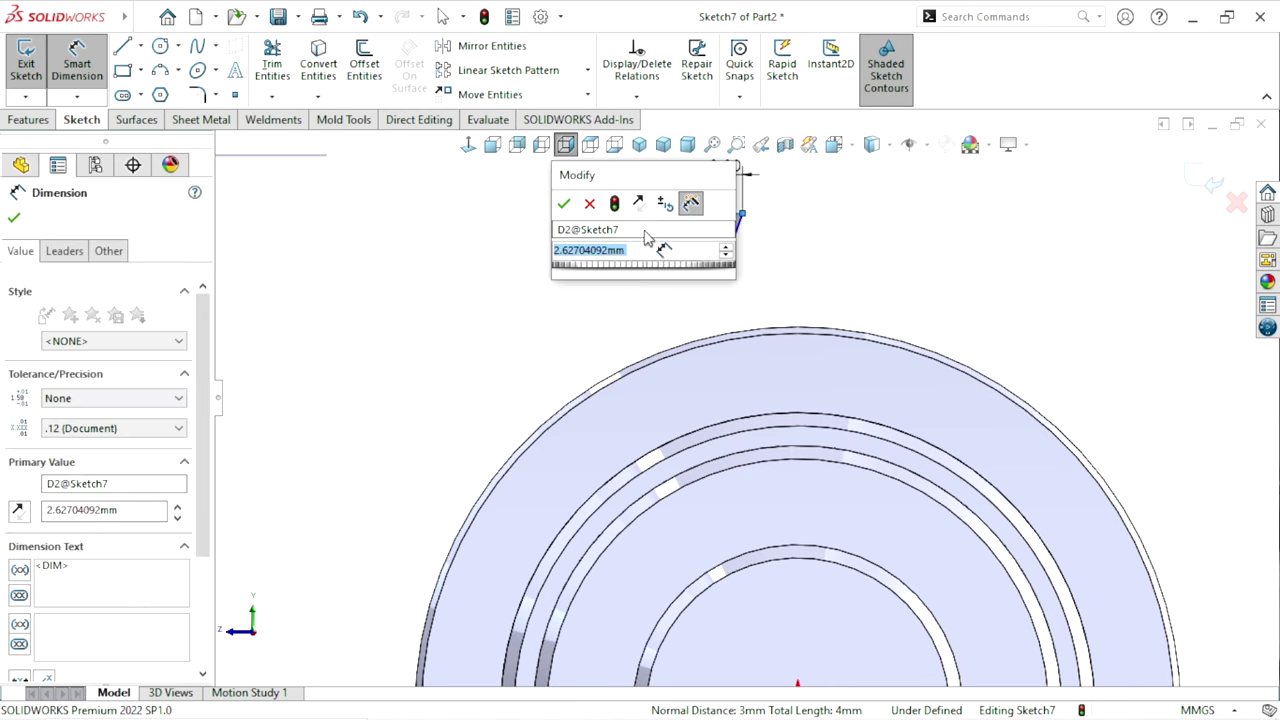
text(2)
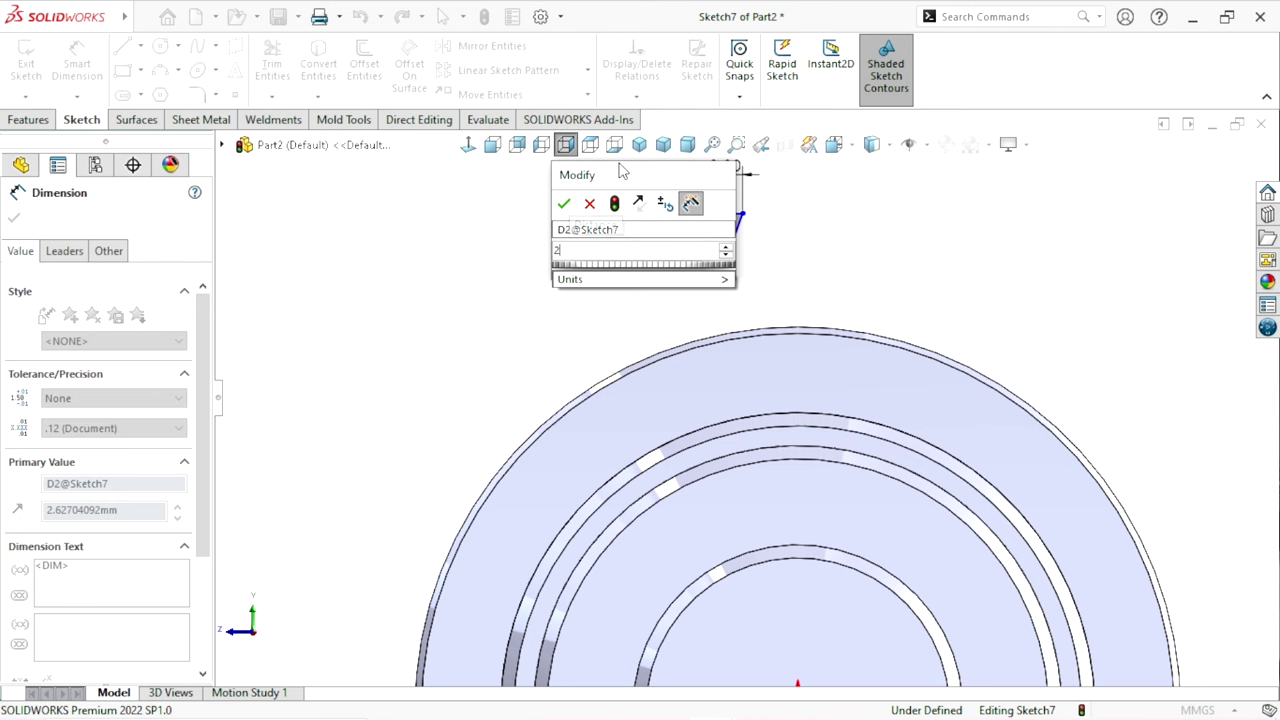
key(Return)
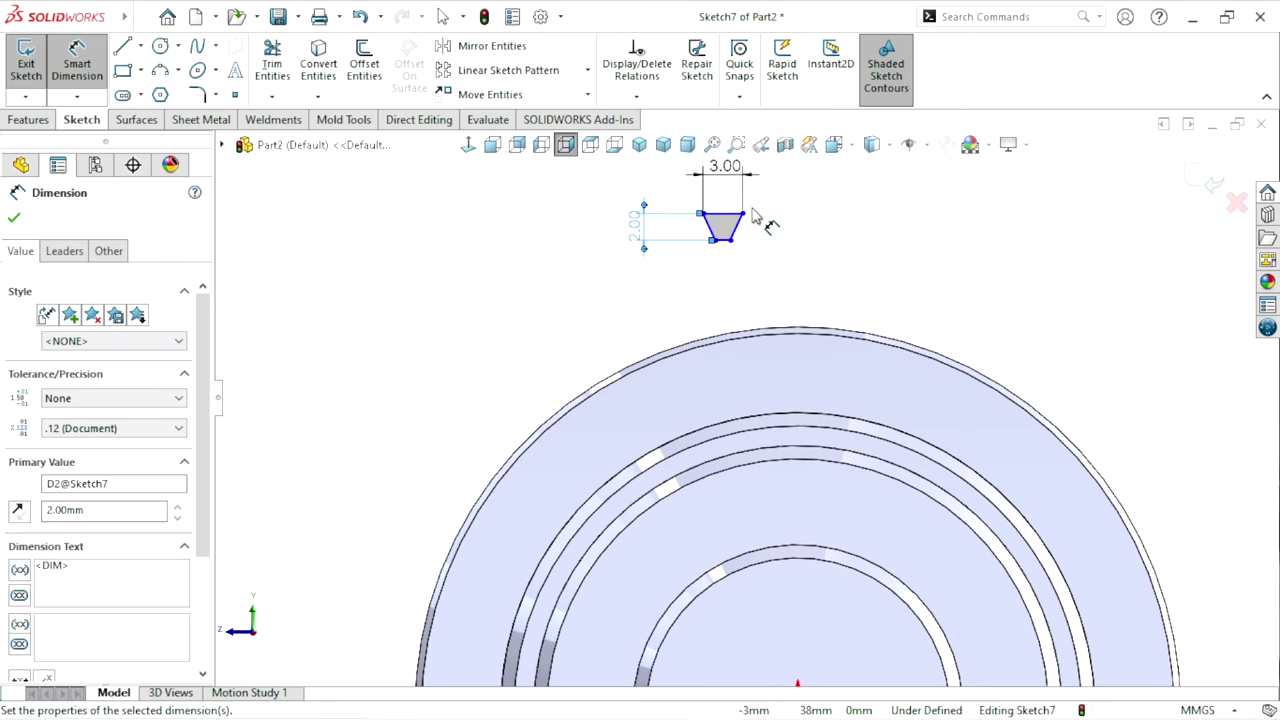
click(850, 254)
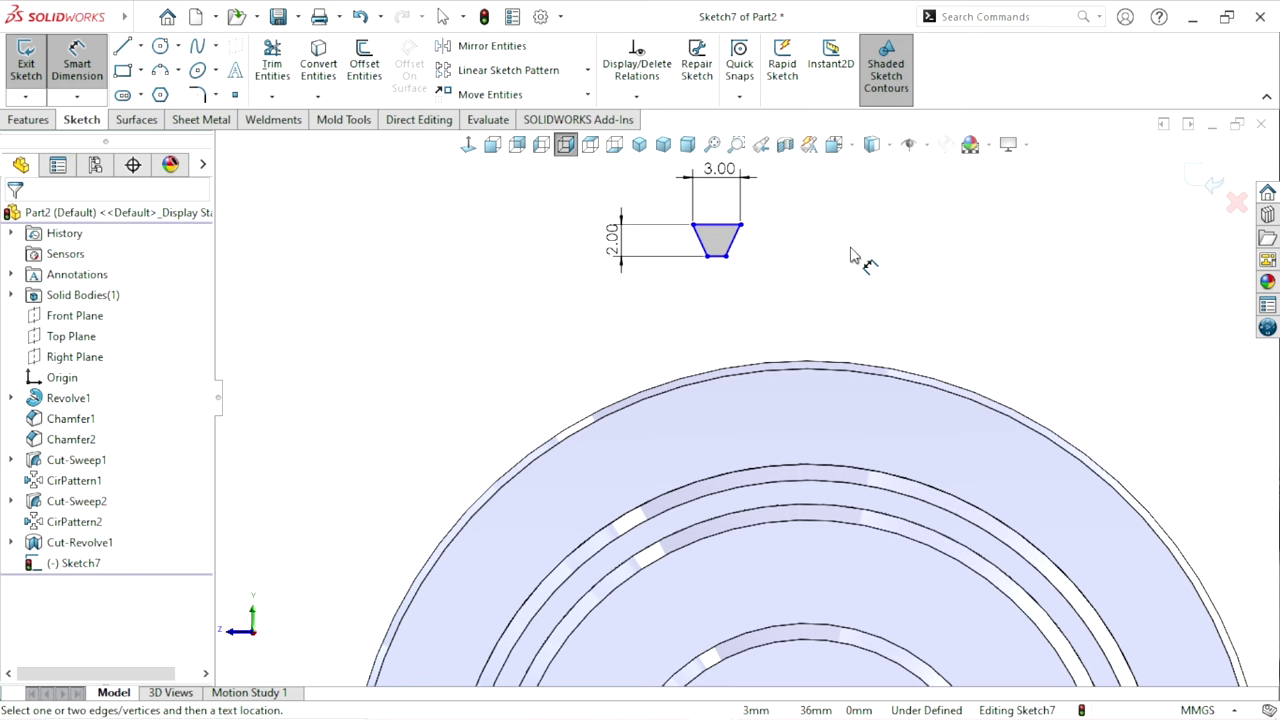
- Dimension the trapezoid's bottom edge to 1.50 mm wide
click(718, 258)
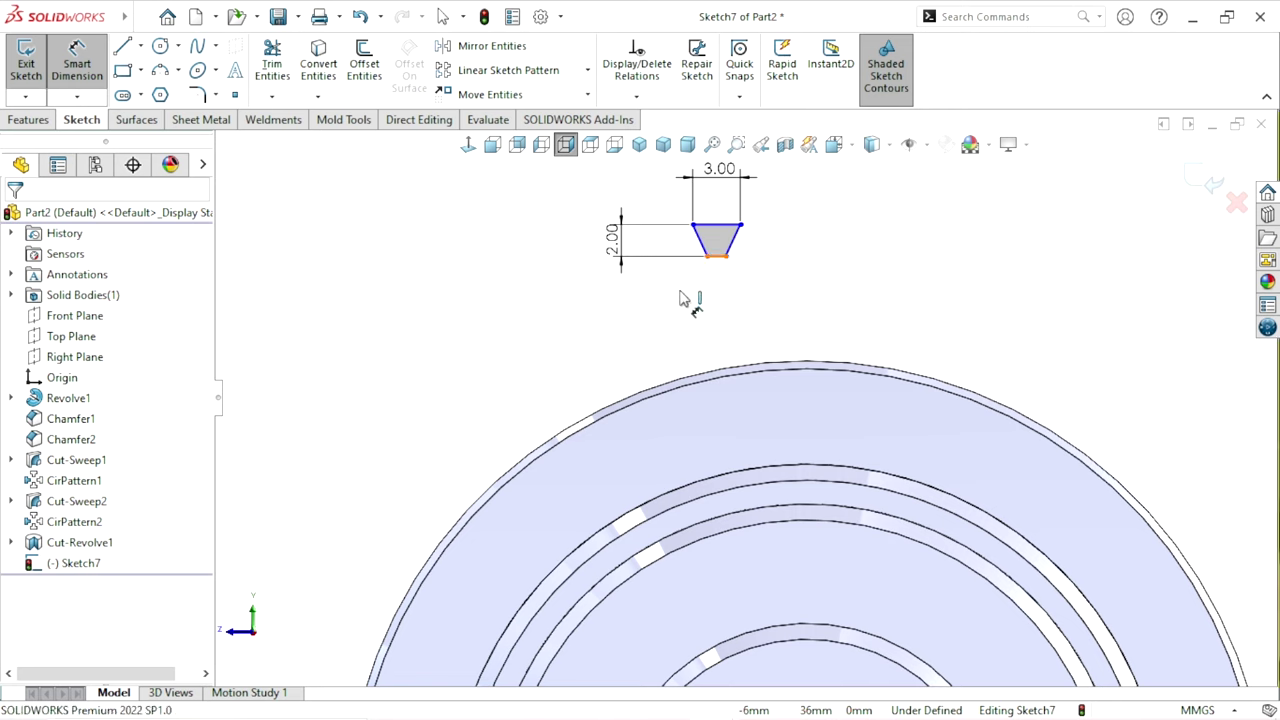
click(676, 298)
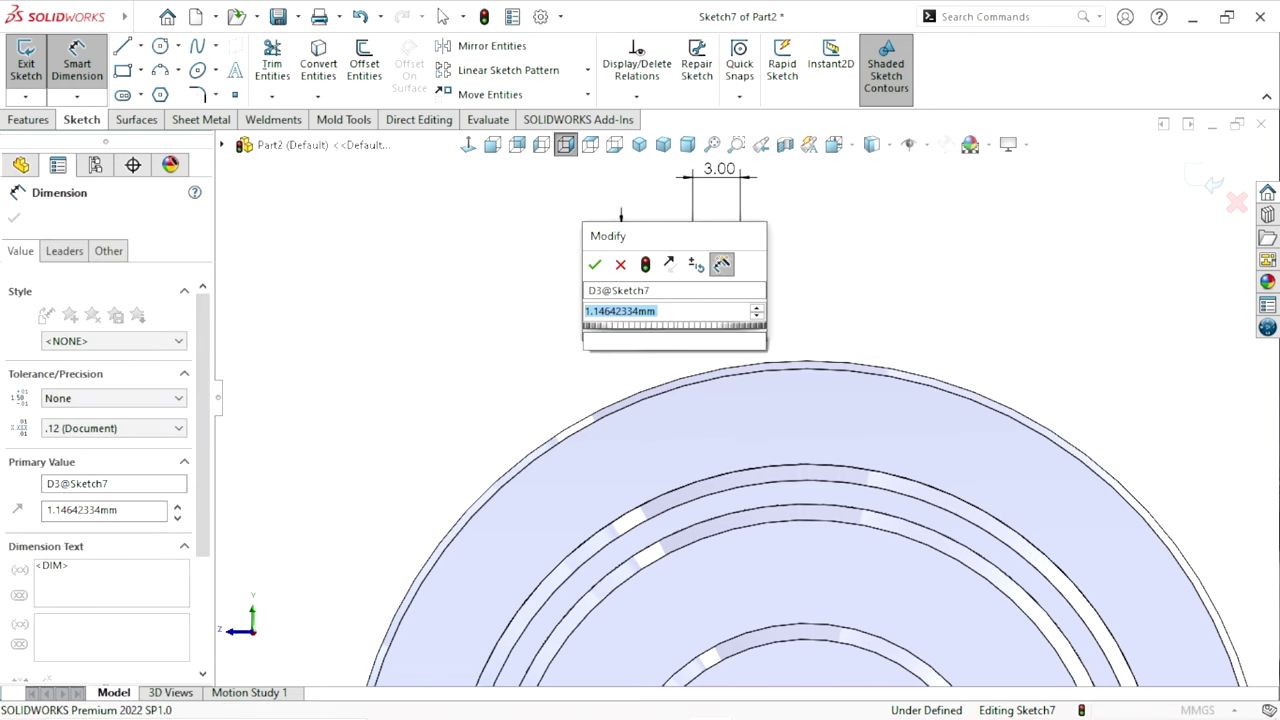
text(1.5)
key(Return)
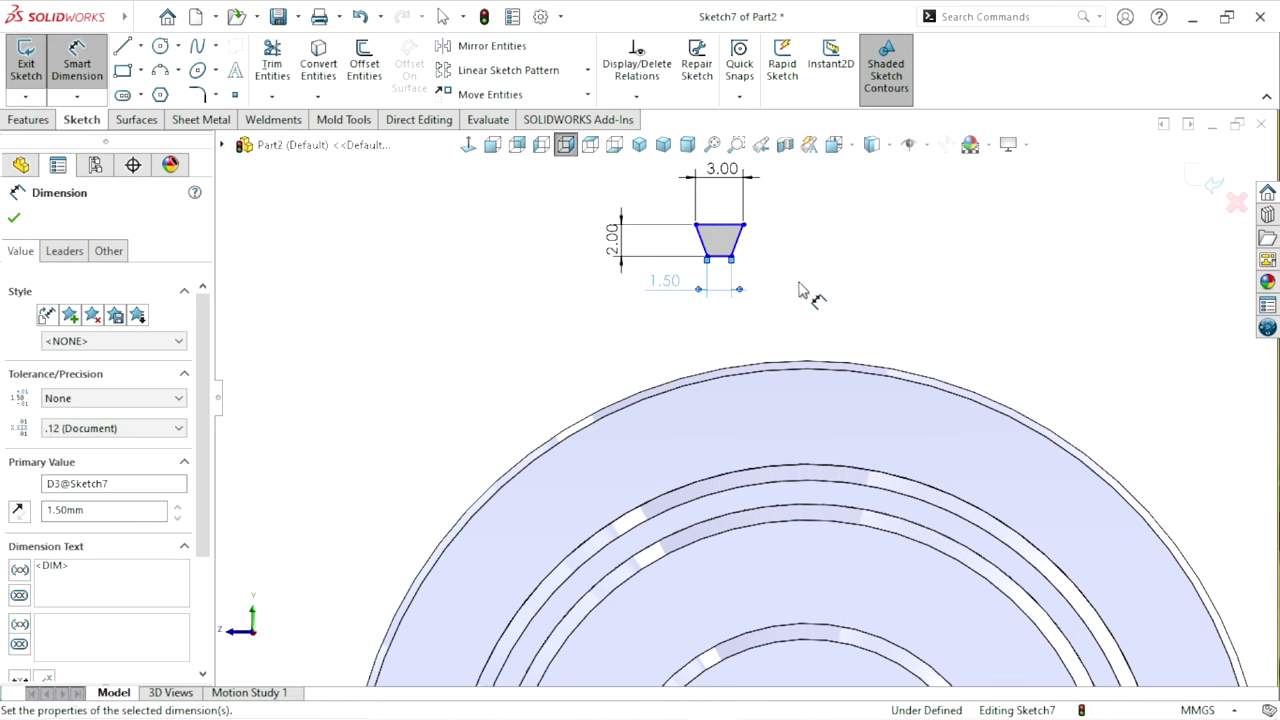
click(895, 296)
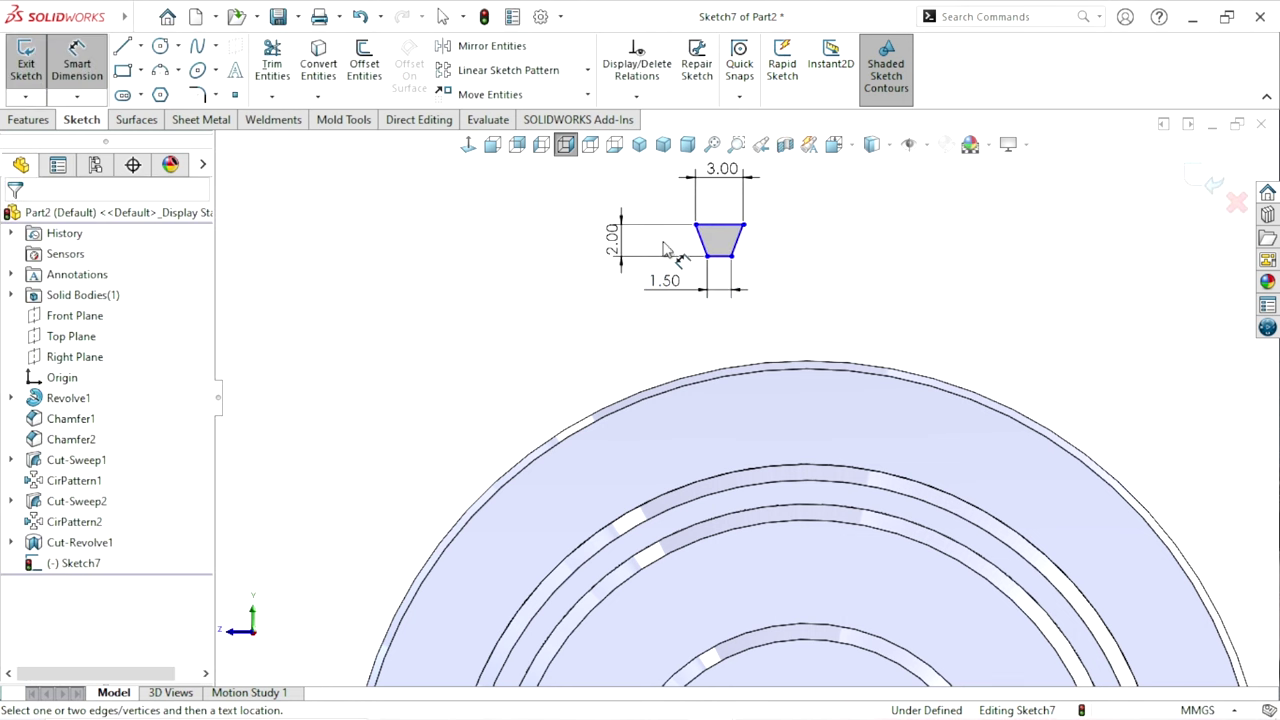
click(140, 46)
- Draw a horizontal and a vertical construction centerline inside the trapezoid
click(155, 93)
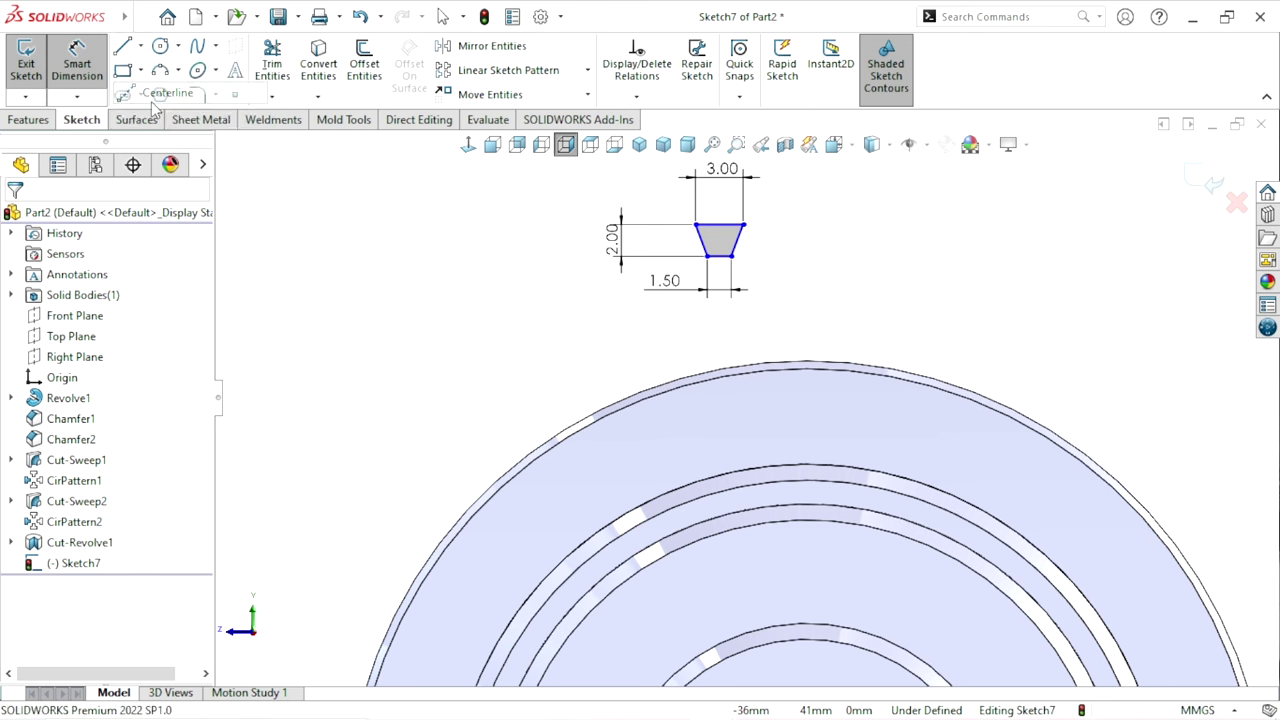
scroll(722, 232, down, 3)
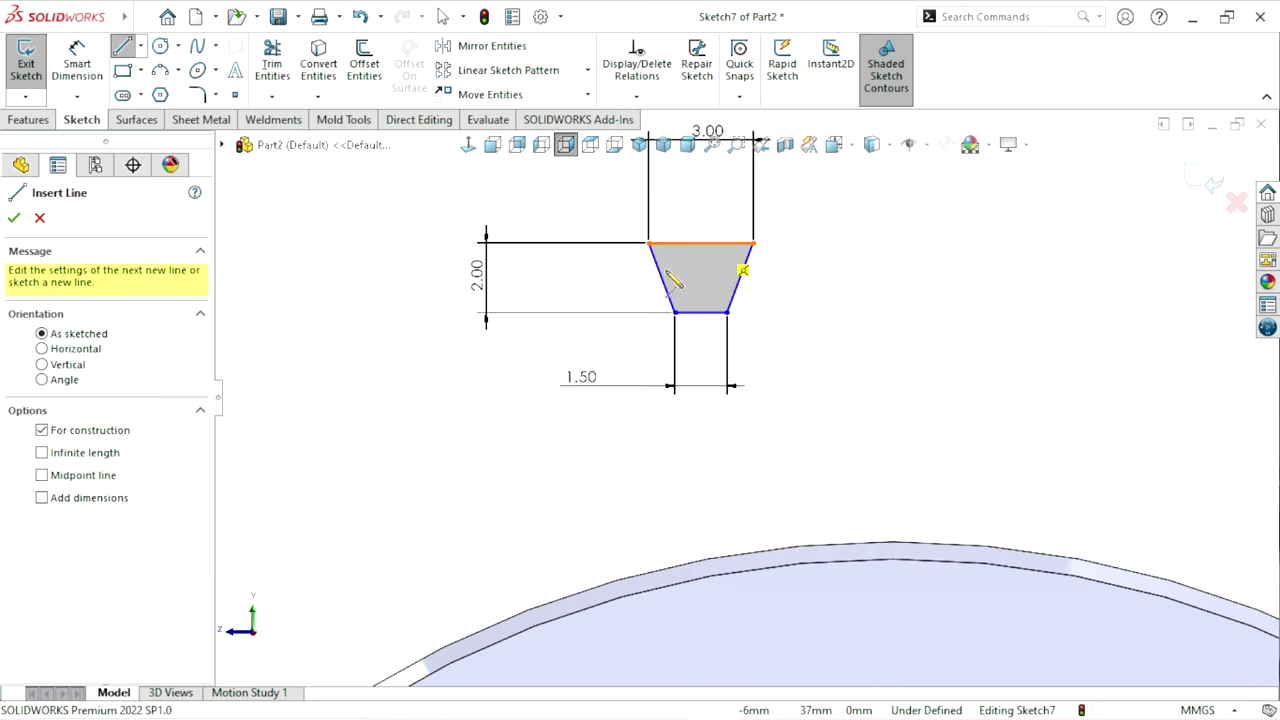
click(660, 277)
click(745, 265)
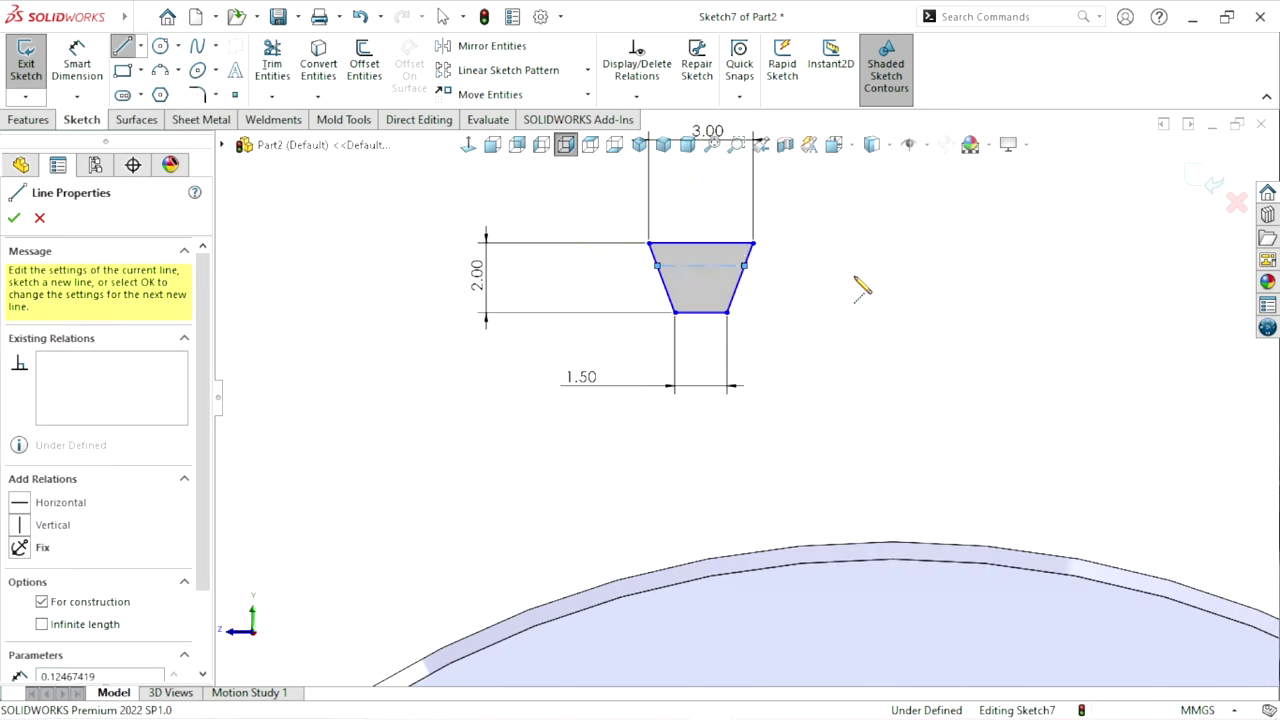
key(Escape)
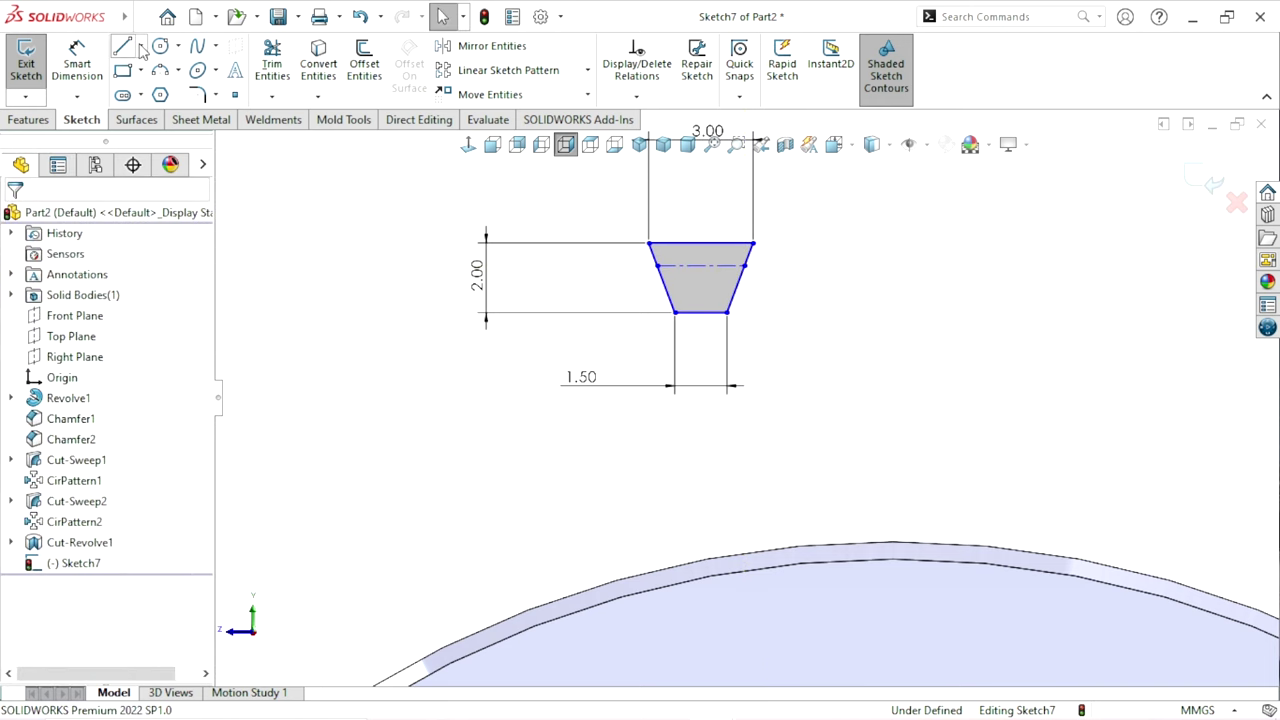
click(141, 47)
click(170, 88)
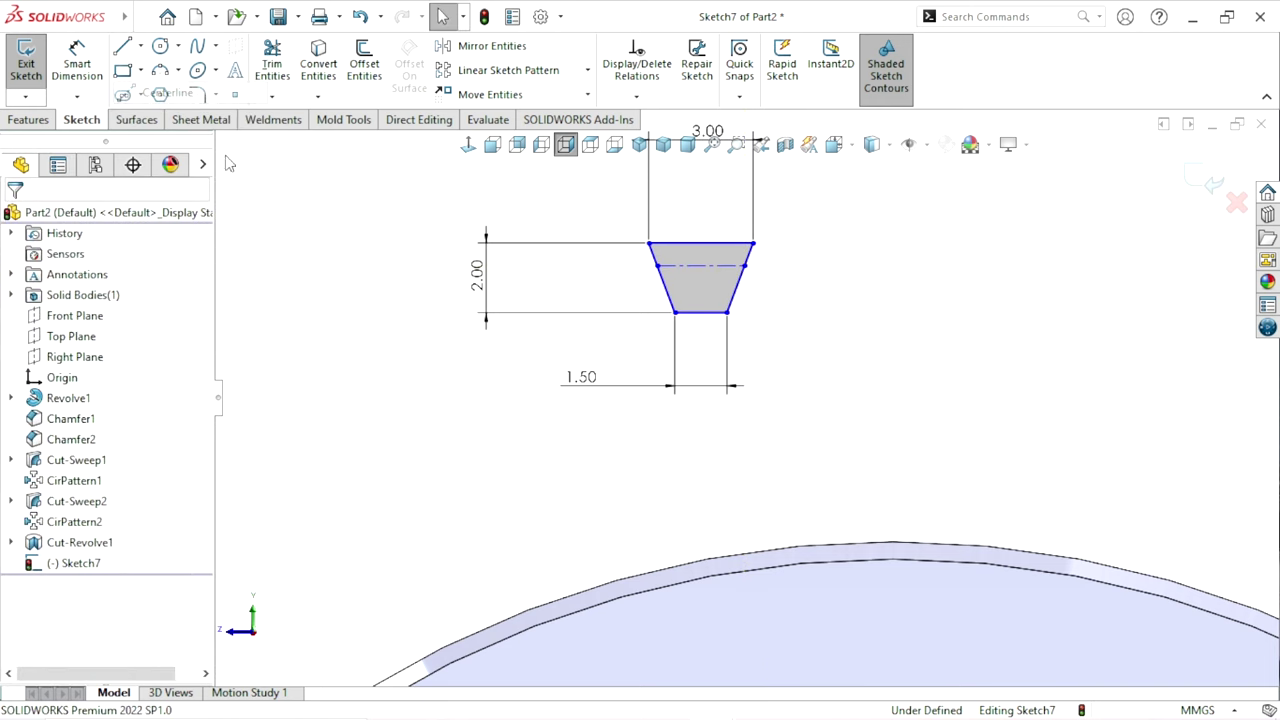
click(700, 266)
right_click(878, 338)
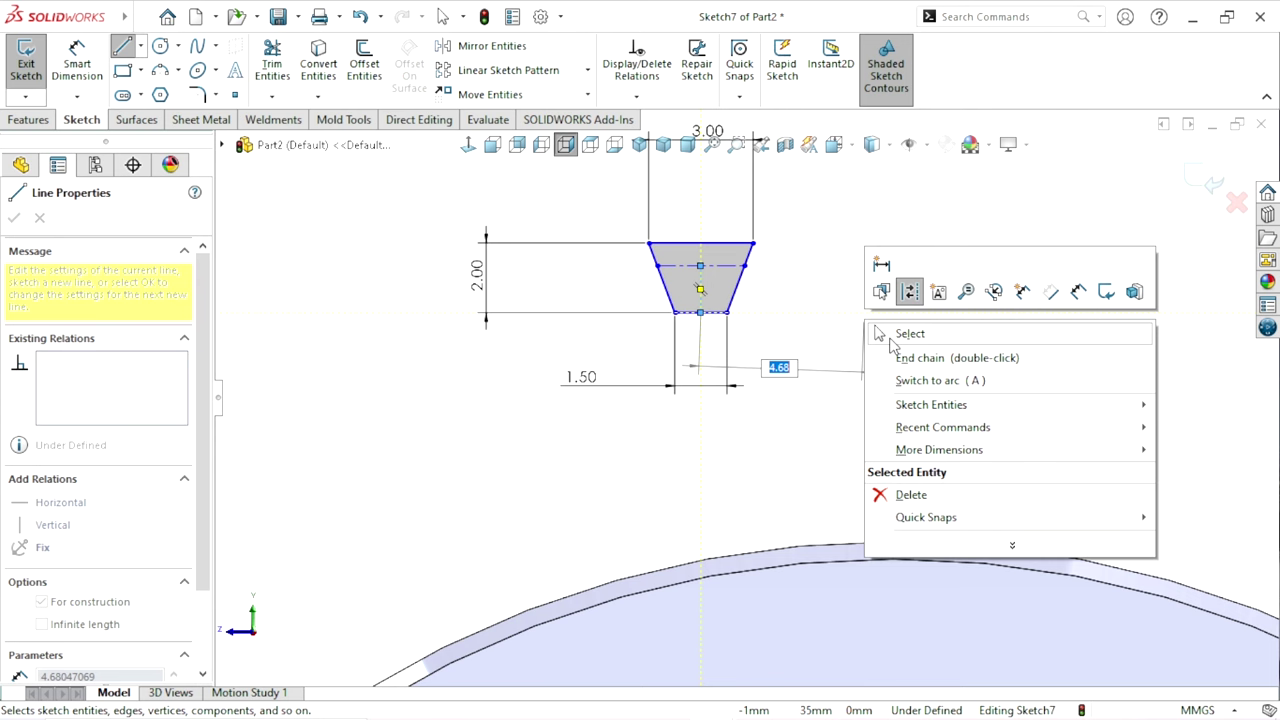
click(889, 340)
scroll(788, 380, up, 2)
- Add a 1.30 vertical dimension locating the inner point within the trapezoid
click(74, 70)
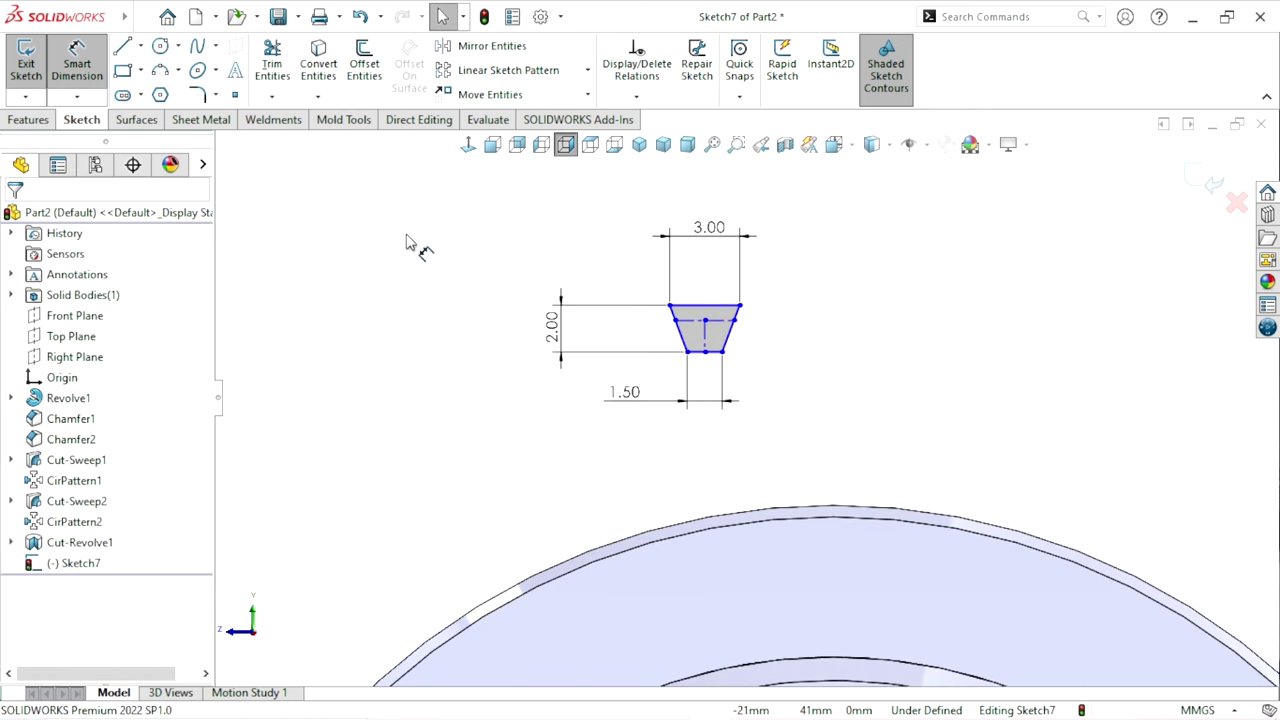
click(712, 352)
click(733, 320)
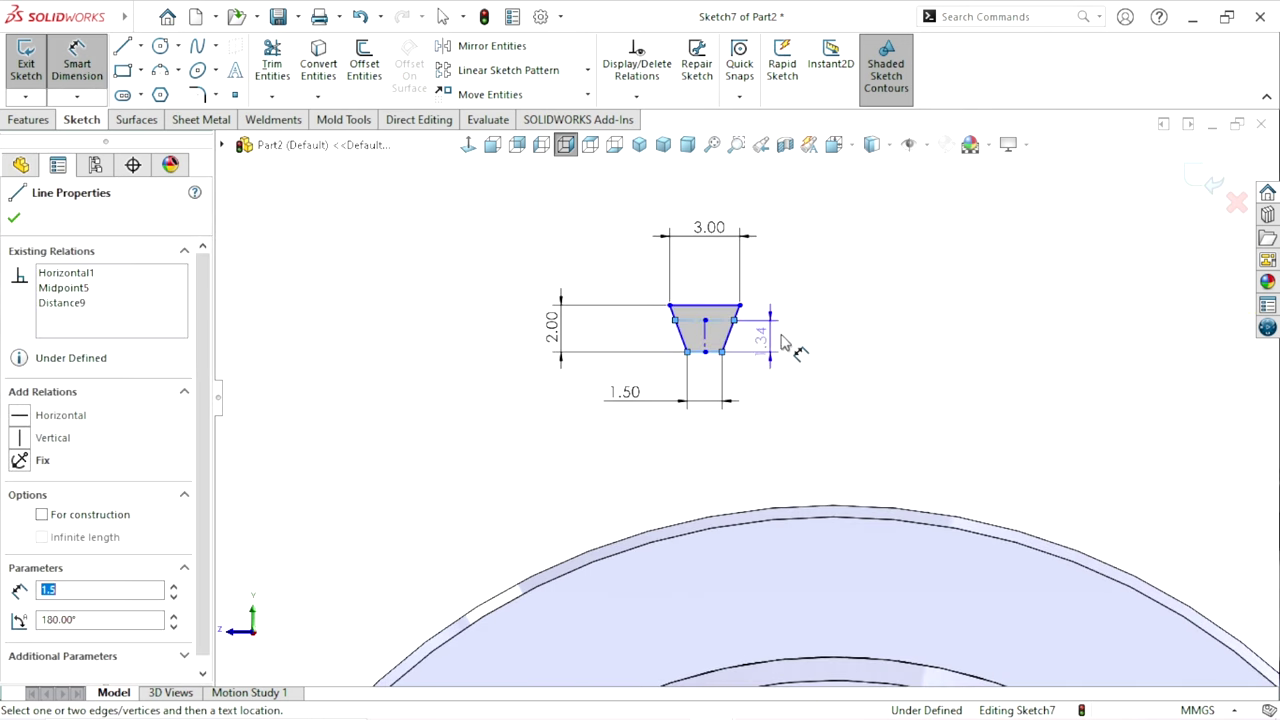
click(779, 347)
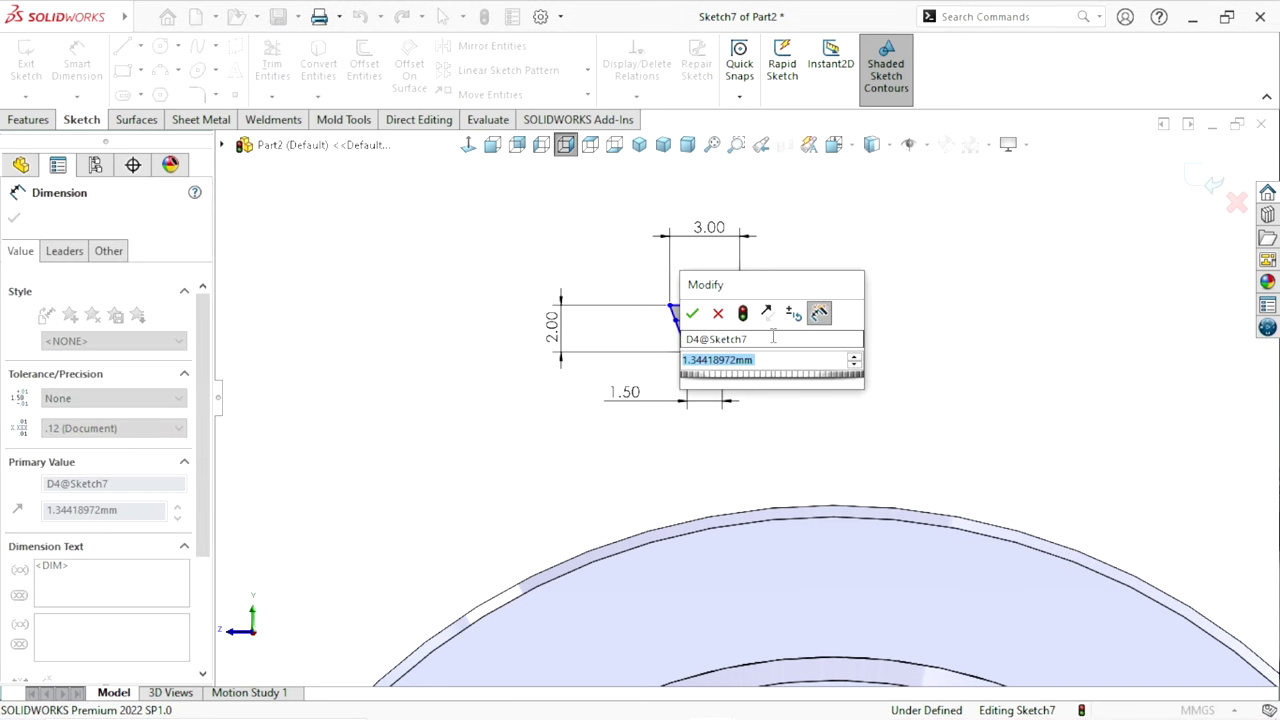
text(1.3)
key(Return)
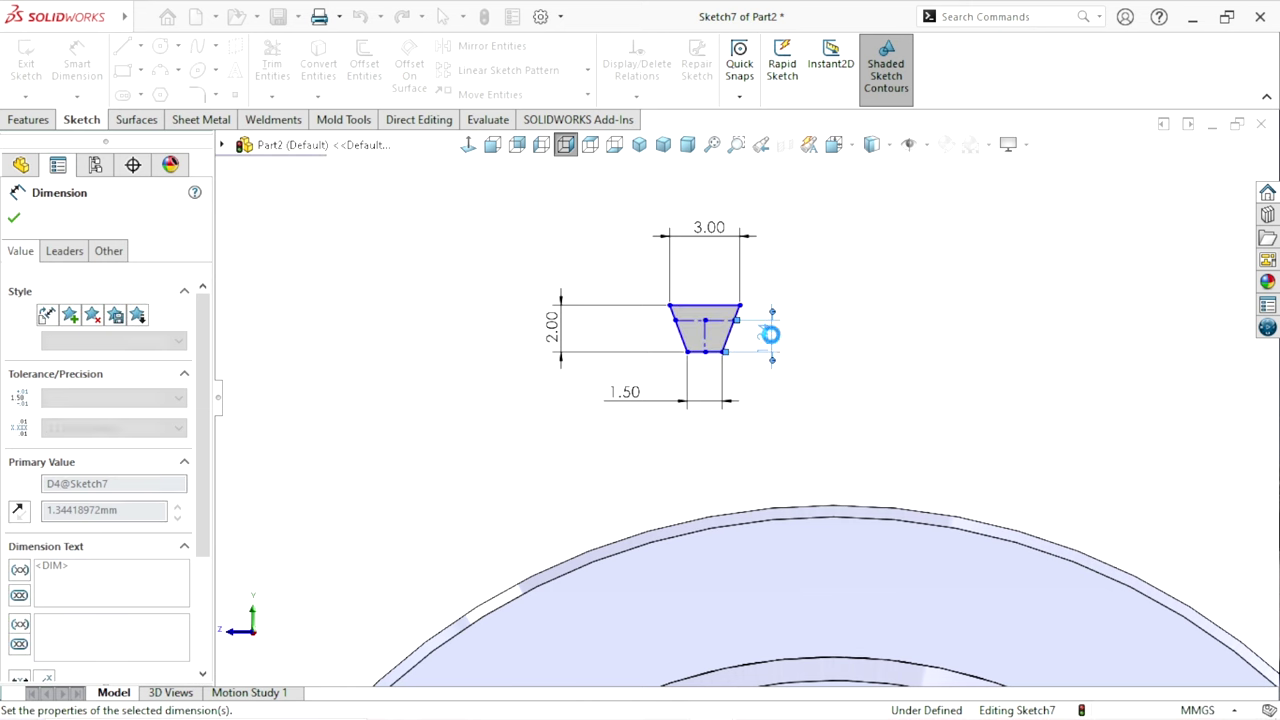
scroll(790, 430, up, 3)
scroll(771, 412, down, 2)
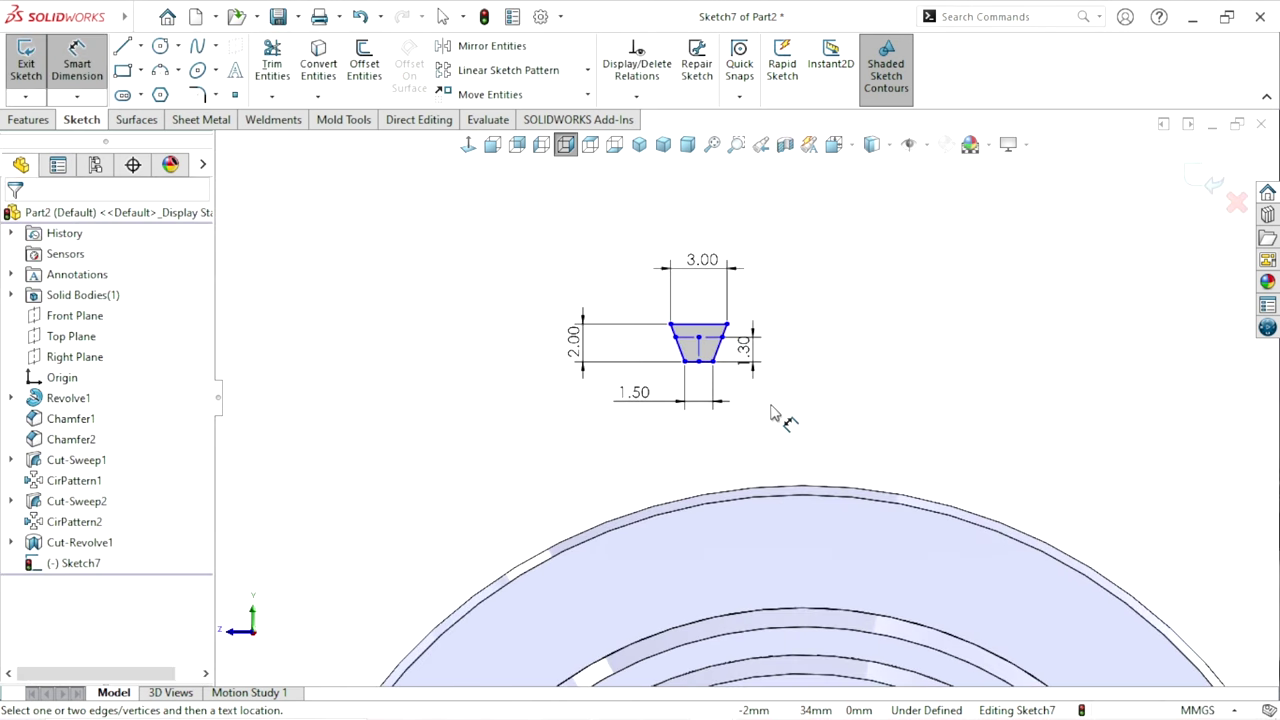
key(Escape)
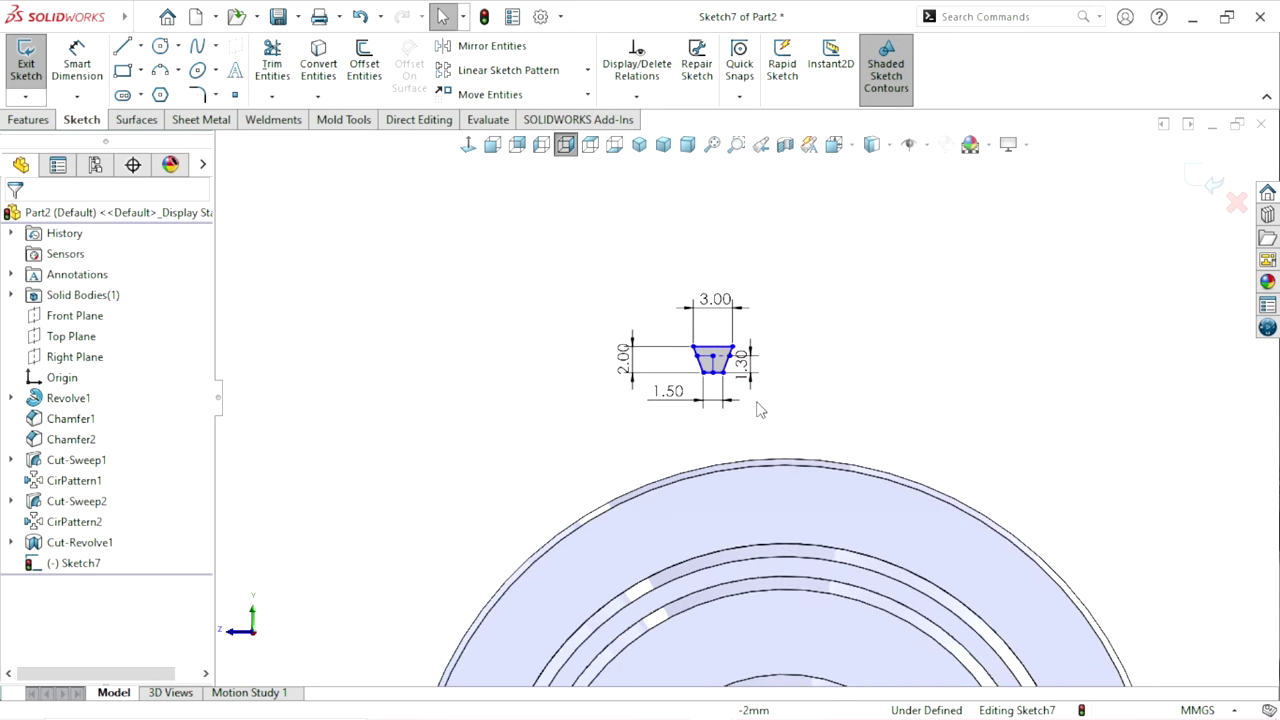
scroll(795, 410, down, 1)
- Make the trapezoid's centre point coincident with the groove circle edge
click(679, 322)
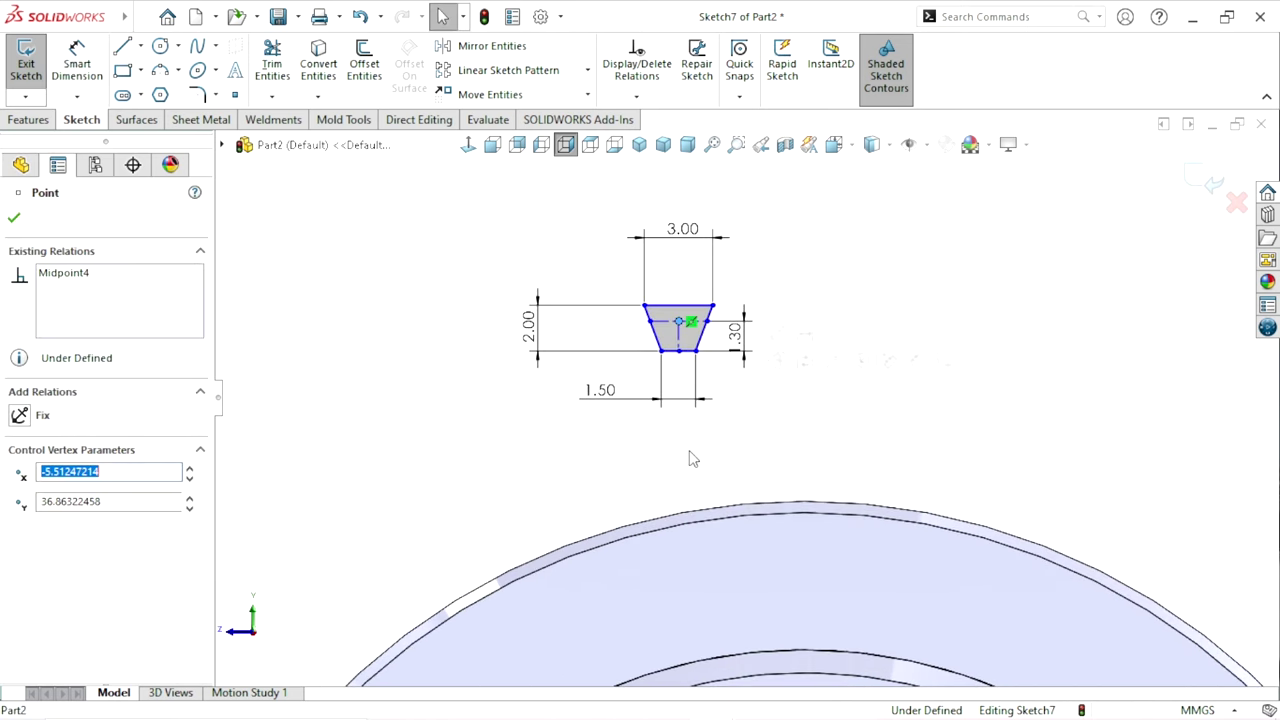
scroll(688, 457, up, 3)
scroll(820, 533, down, 2)
scroll(743, 570, up, 2)
scroll(743, 573, up, 1)
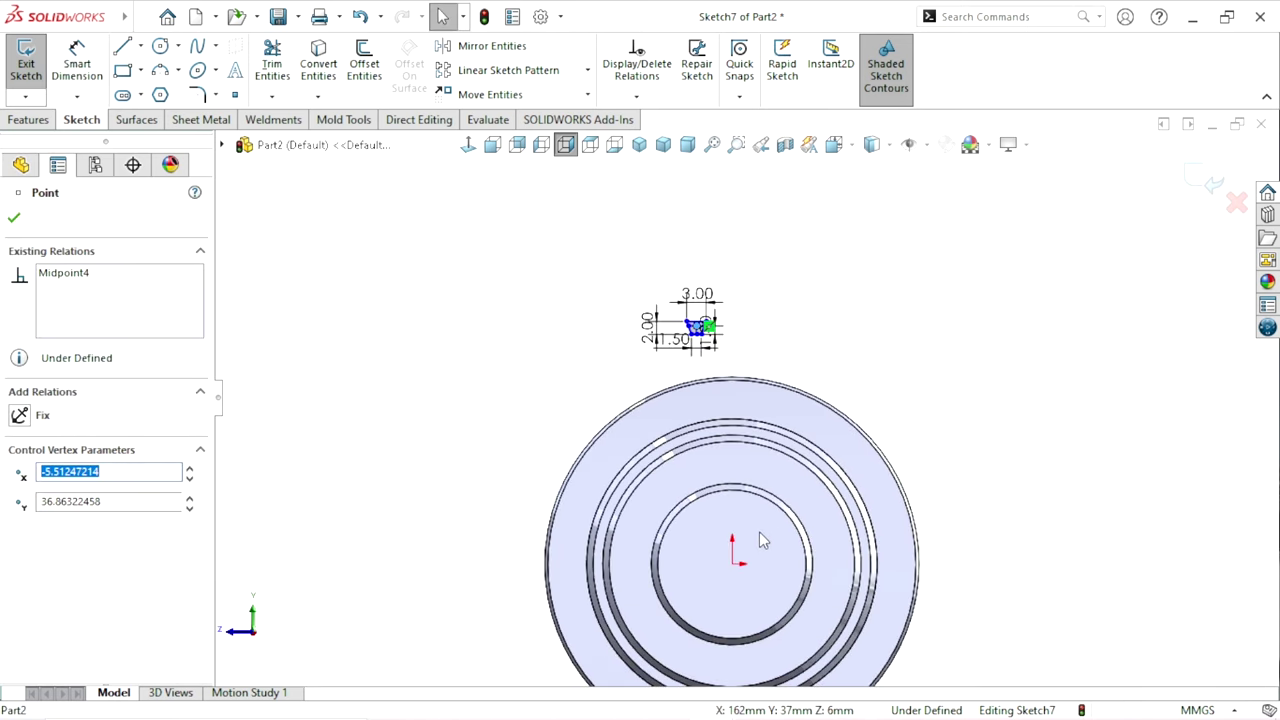
scroll(757, 534, down, 3)
mouse_move(697, 511)
middle_down()
mouse_move(716, 531)
mouse_move(700, 509)
middle_up()
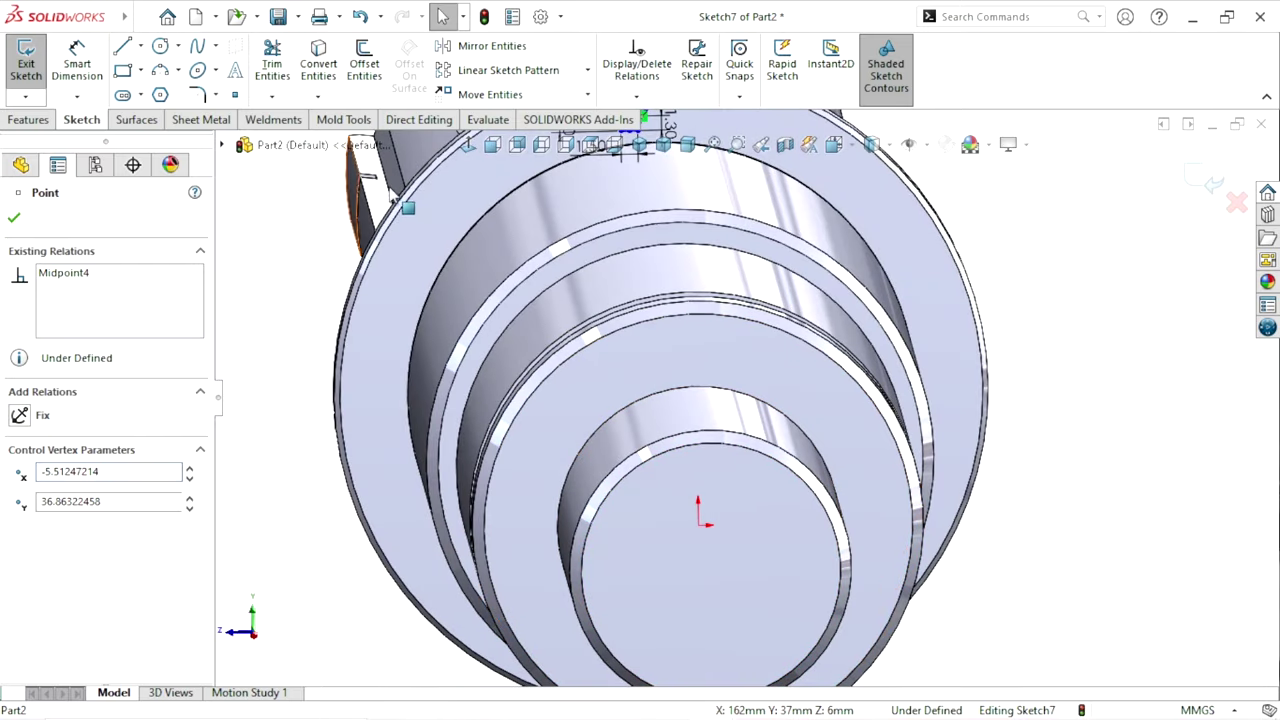
click(468, 145)
scroll(768, 344, down, 3)
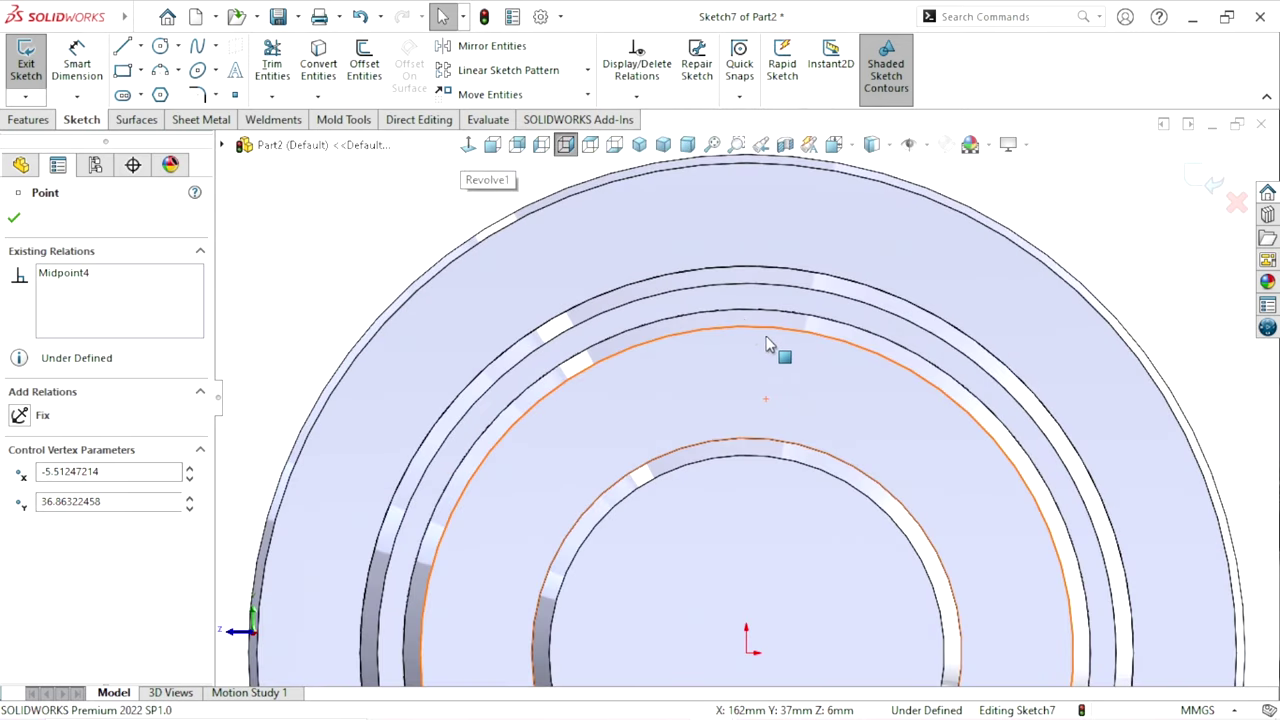
drag(767, 344, 758, 318)
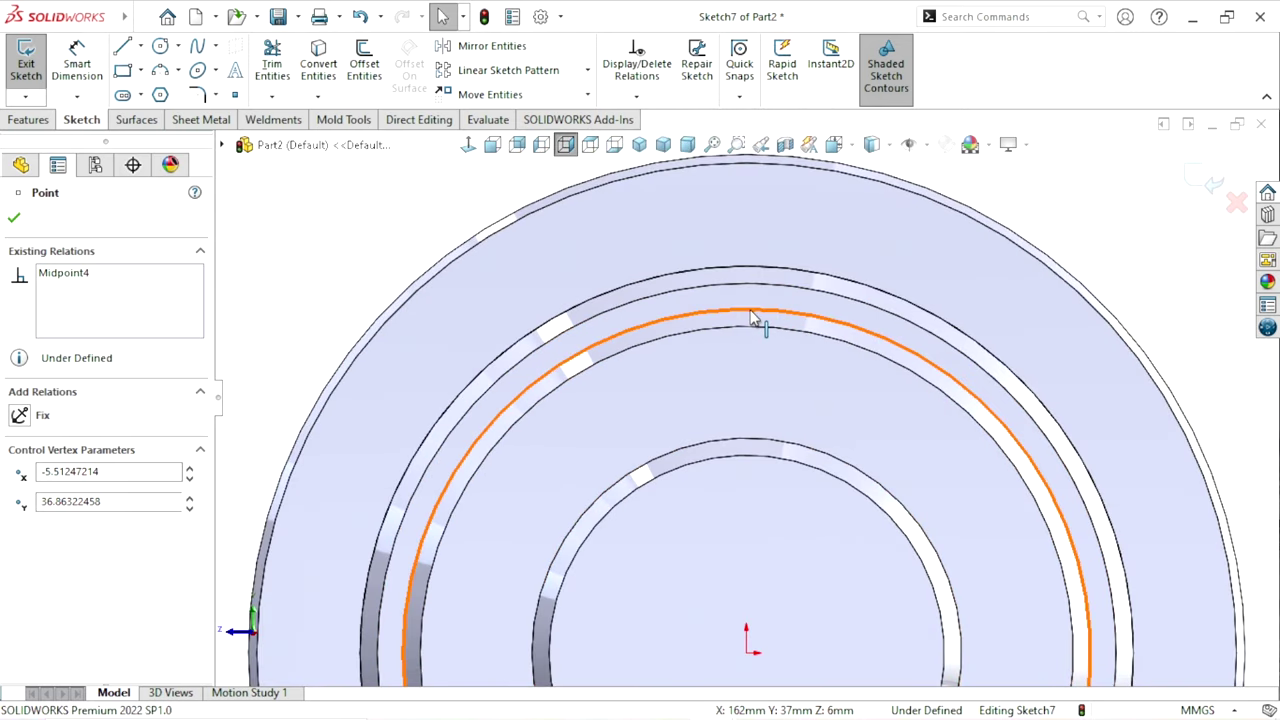
click(752, 316)
ctrl+click(757, 324)
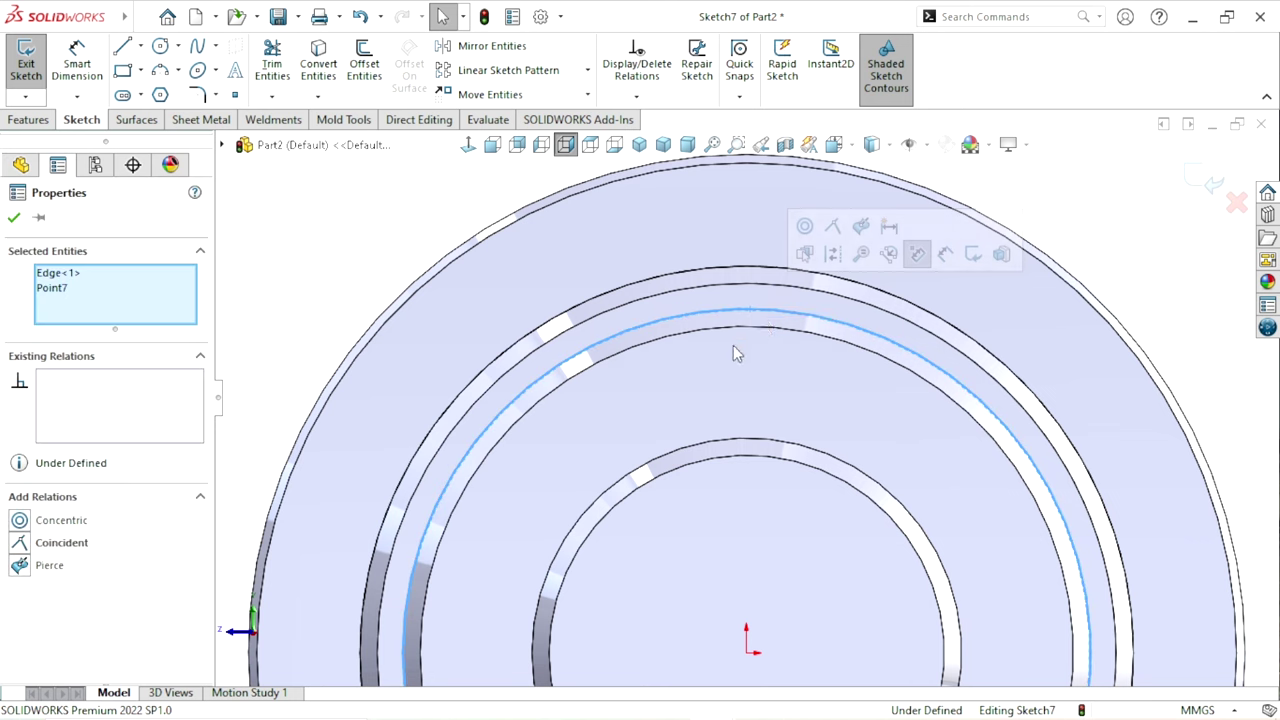
click(22, 547)
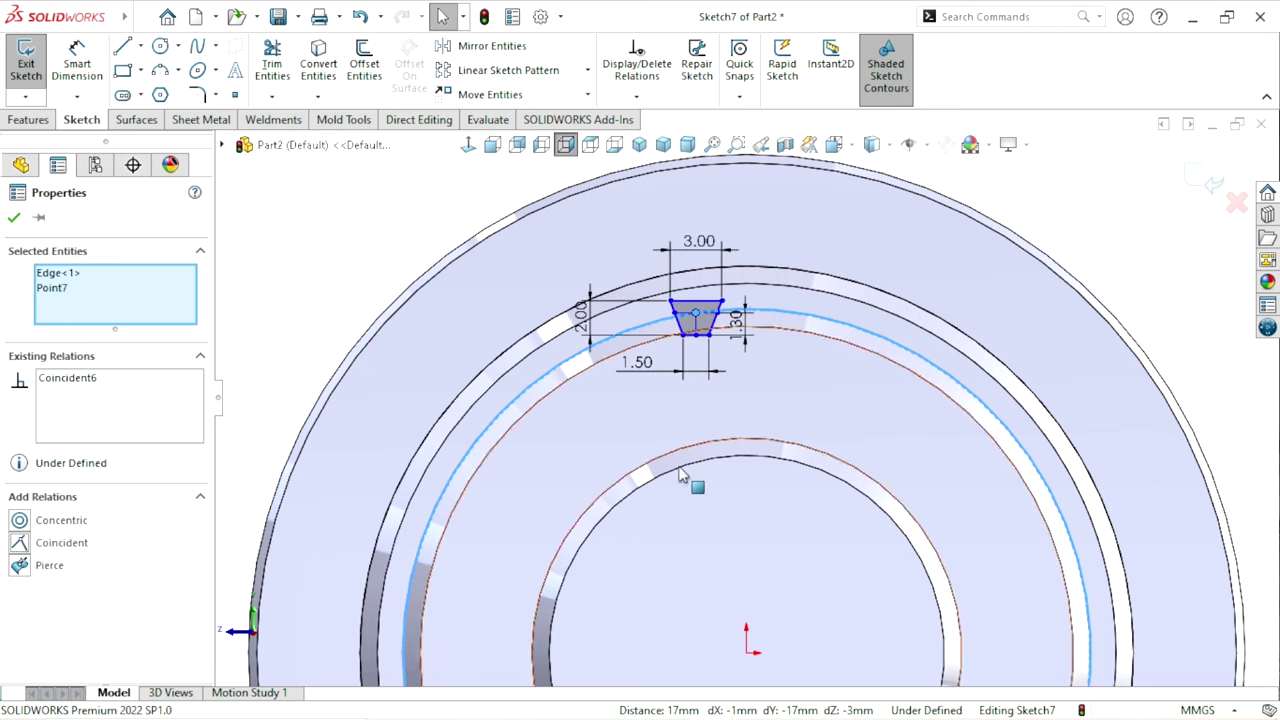
click(1110, 213)
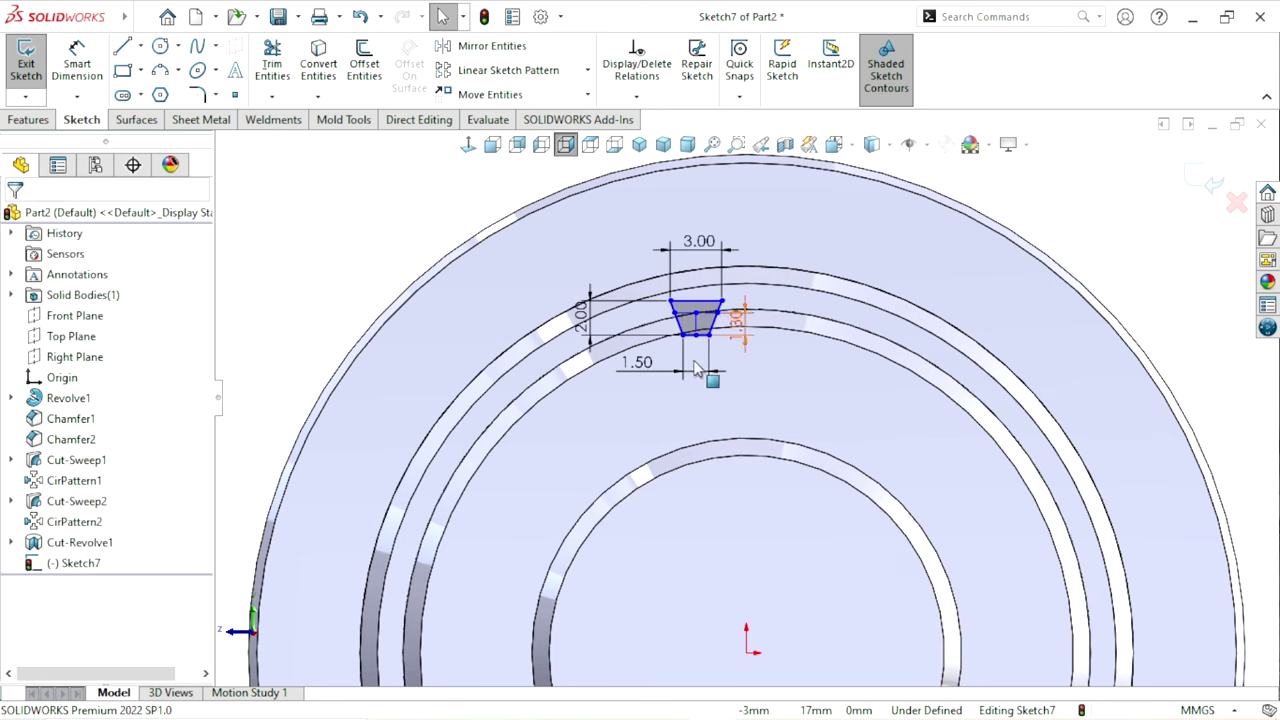
- Align the trapezoid's vertical centerline with the origin, fully defining Sketch7
click(697, 330)
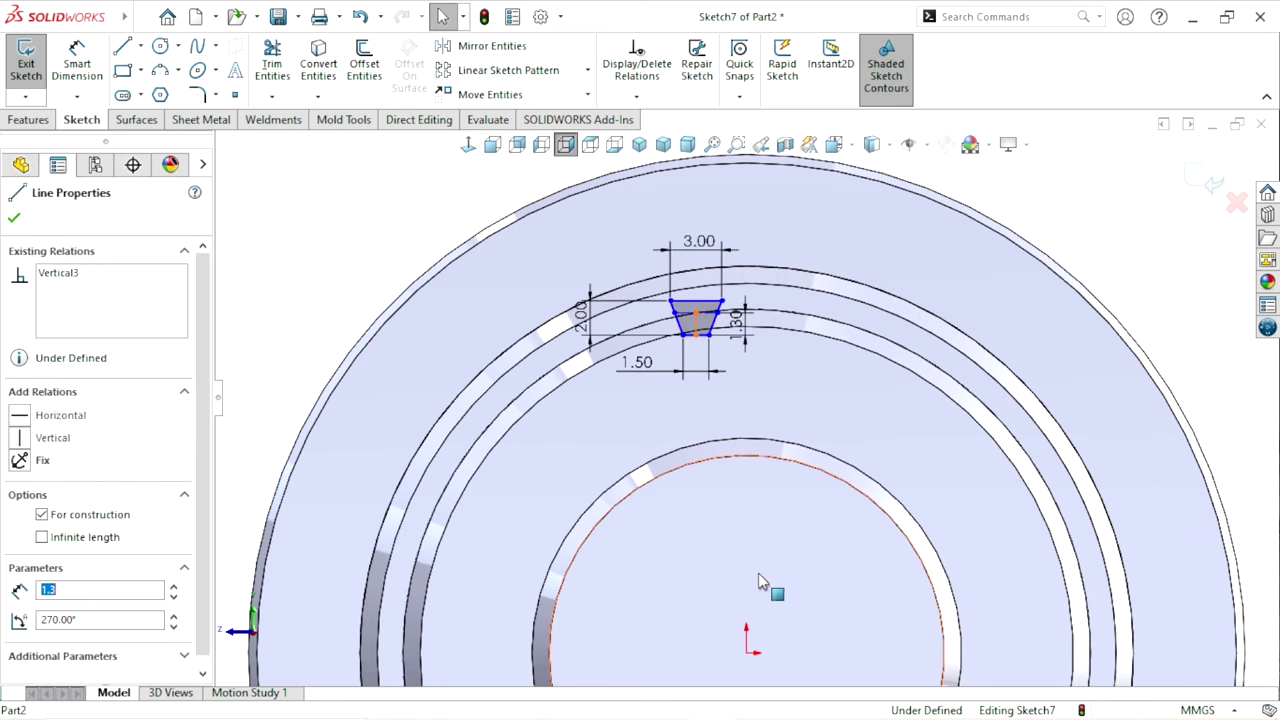
ctrl+click(746, 654)
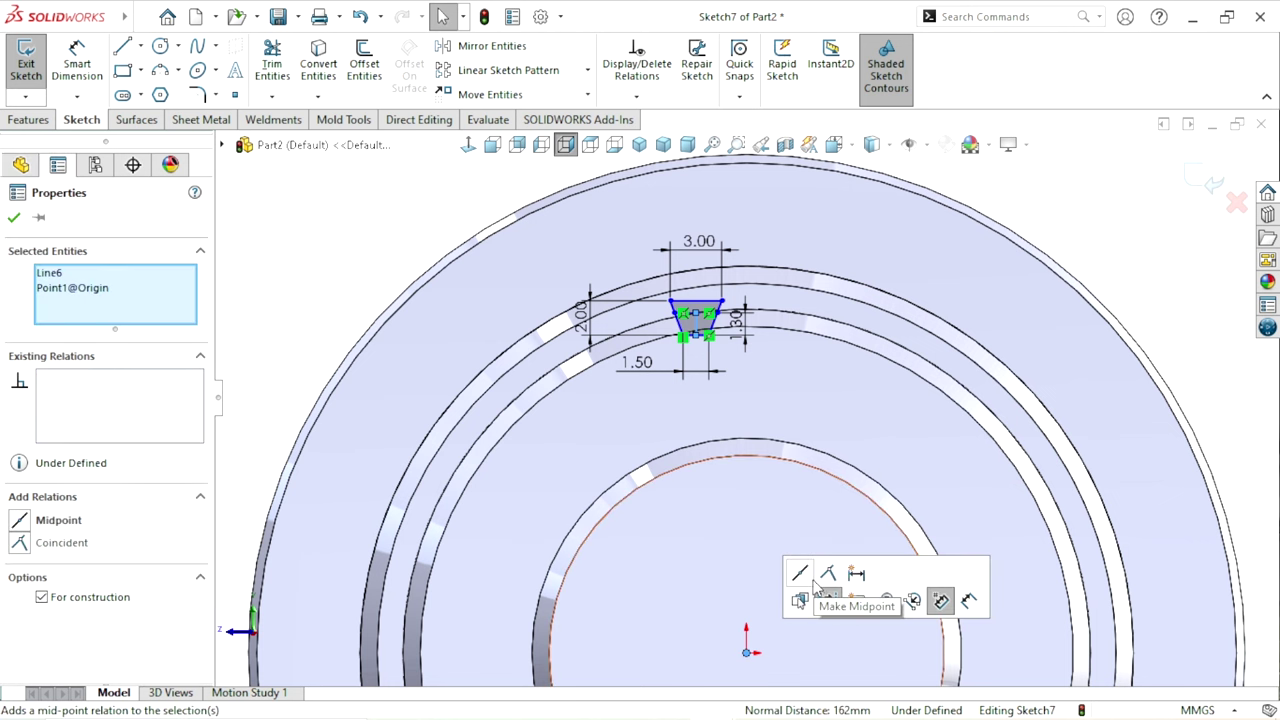
click(828, 573)
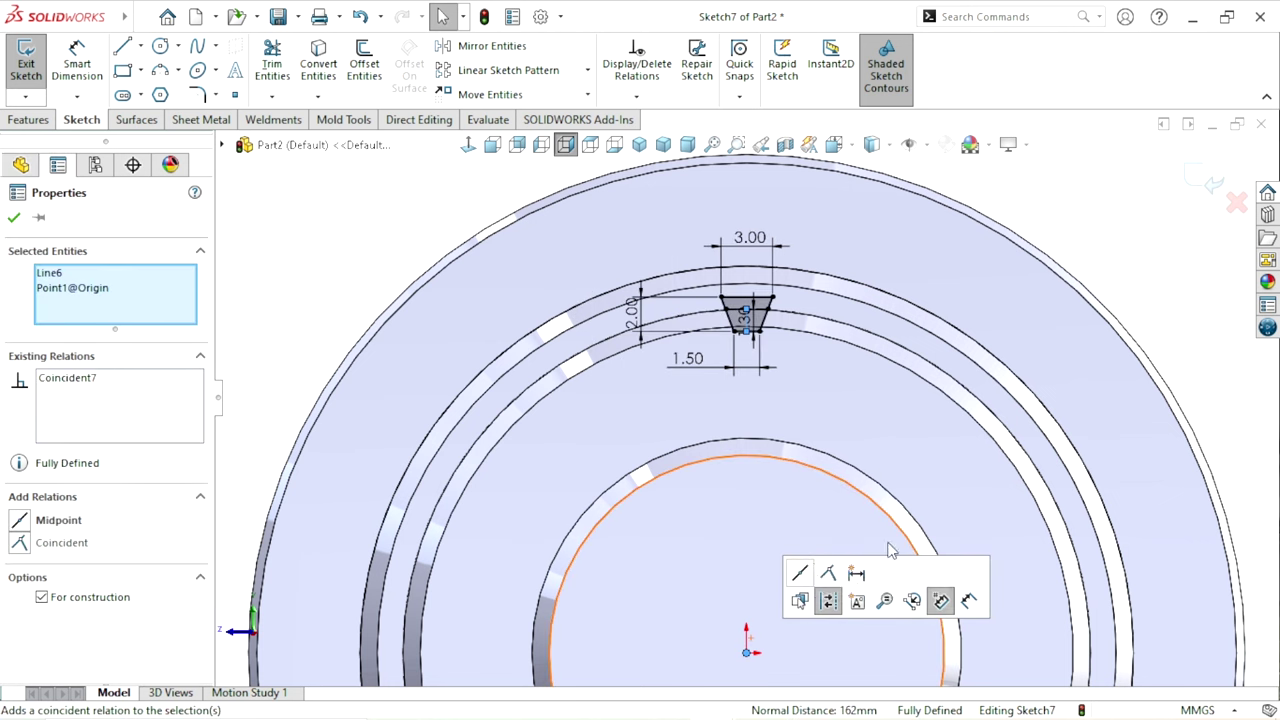
click(1121, 226)
scroll(689, 358, up, 3)
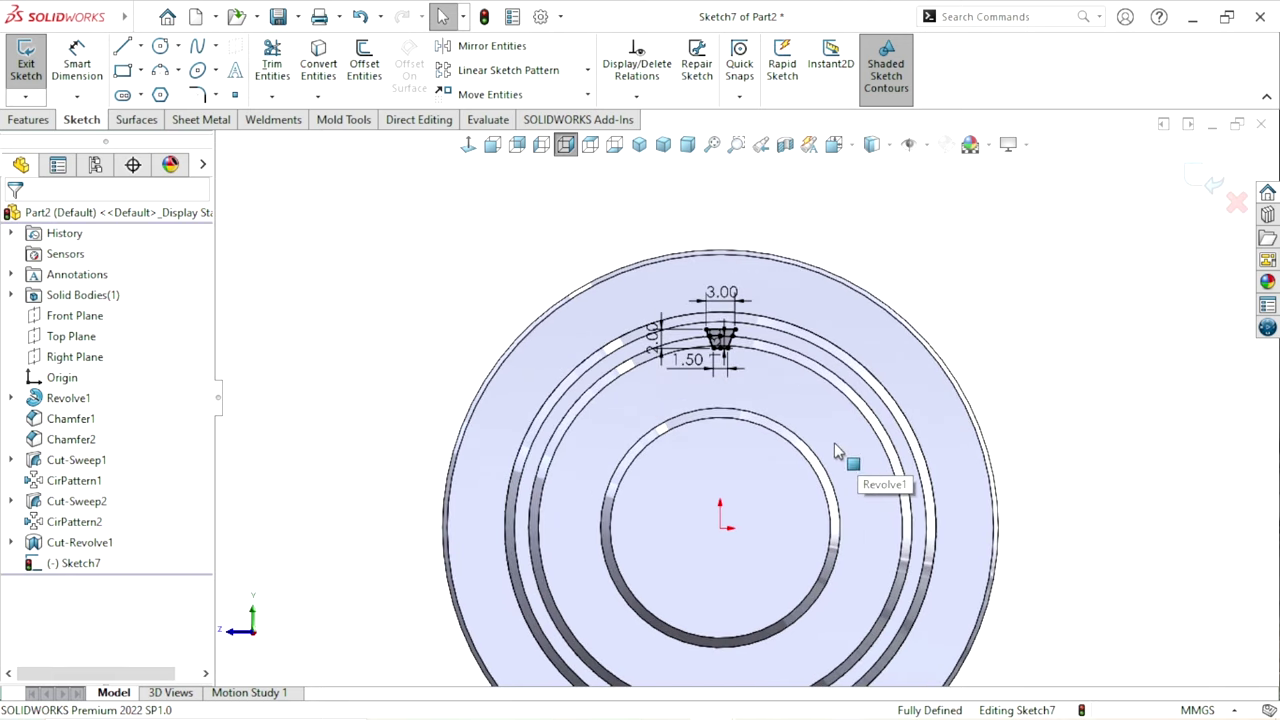
mouse_move(834, 442)
middle_down()
mouse_move(673, 383)
mouse_move(694, 431)
mouse_move(707, 363)
middle_up()
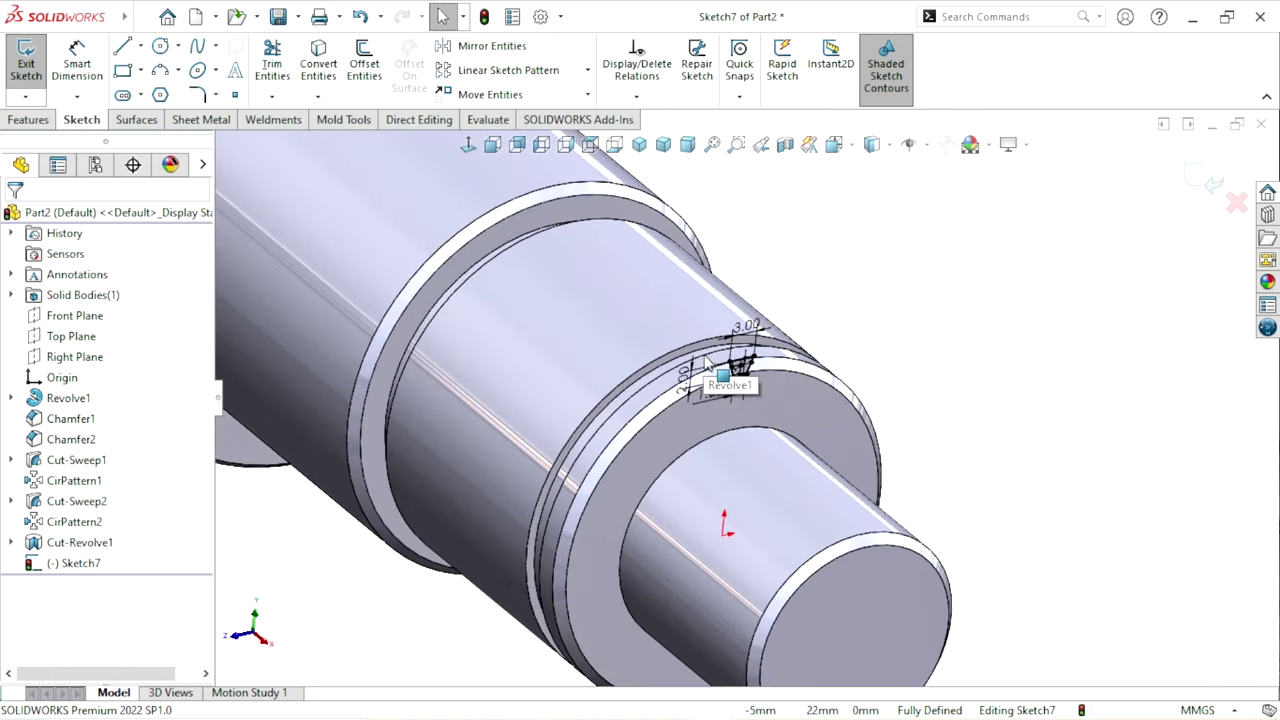
scroll(921, 295, down, 2)
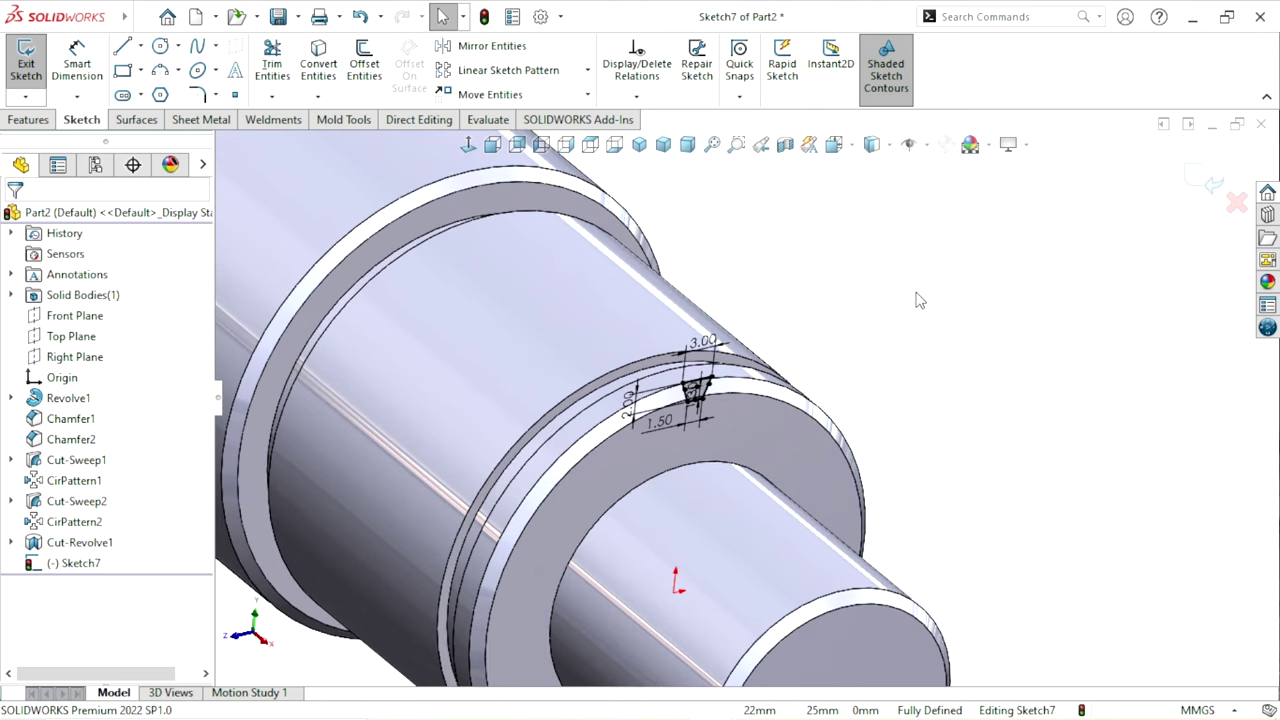
- Extrude-cut the Sketch7 trapezoid Up To Surface, ending at the shoulder face, to form one slot
click(45, 120)
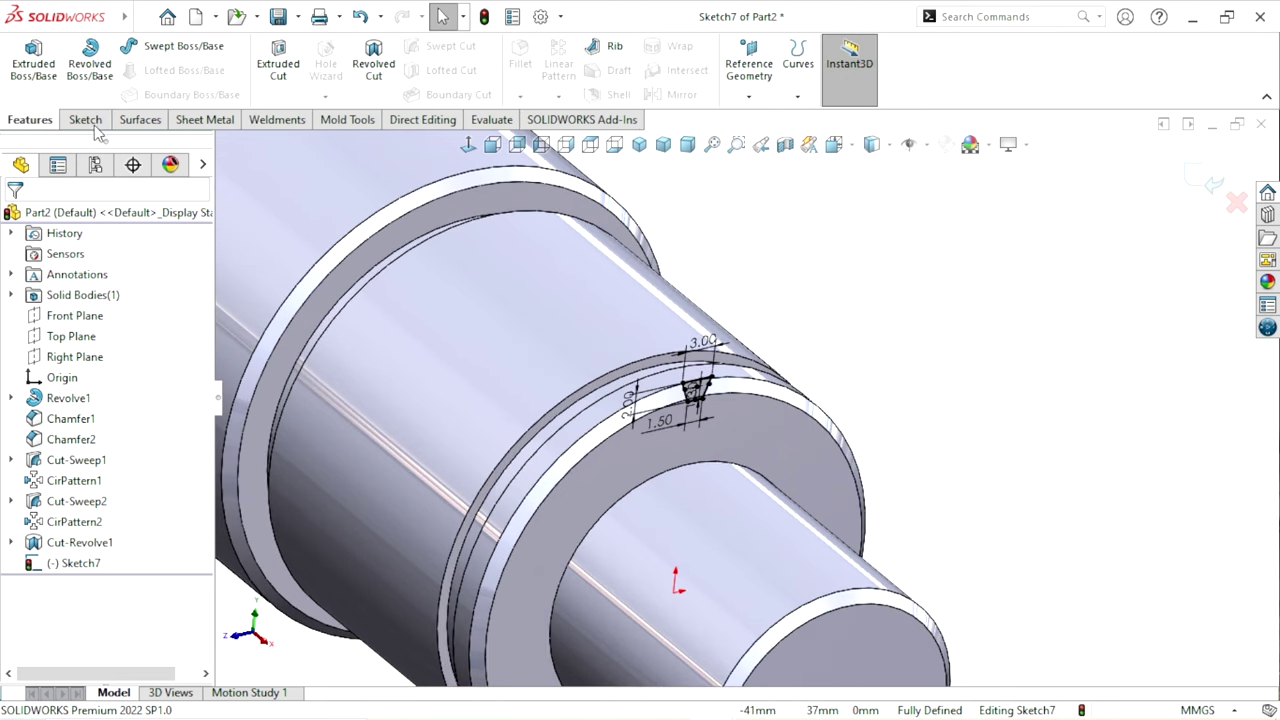
scroll(844, 385, up, 2)
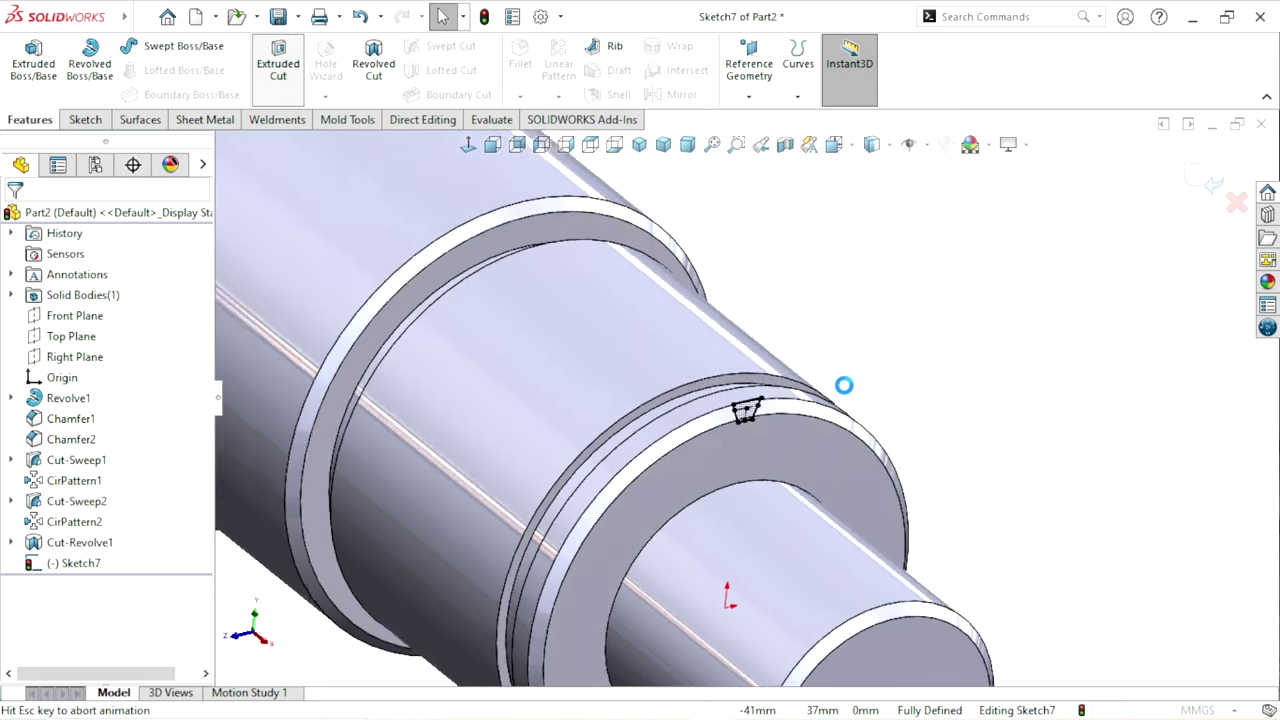
scroll(844, 385, up, 3)
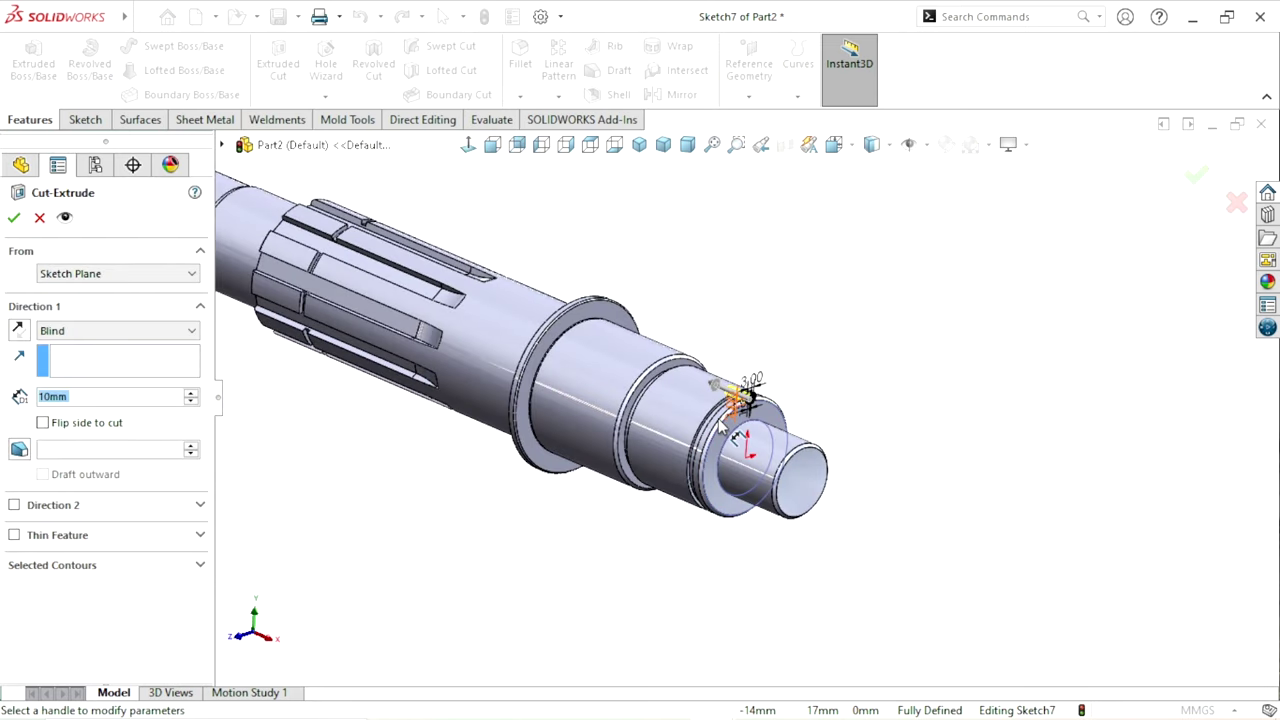
scroll(659, 397, down, 1)
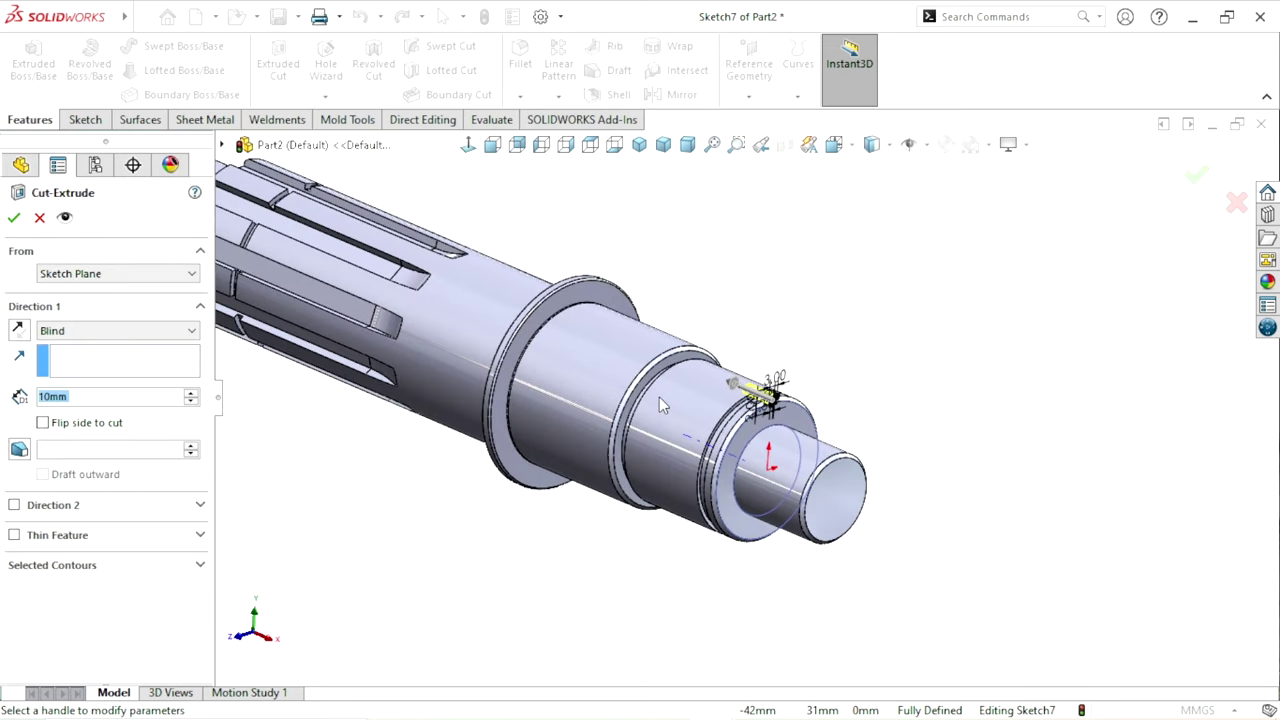
scroll(659, 397, down, 1)
scroll(659, 397, down, 1)
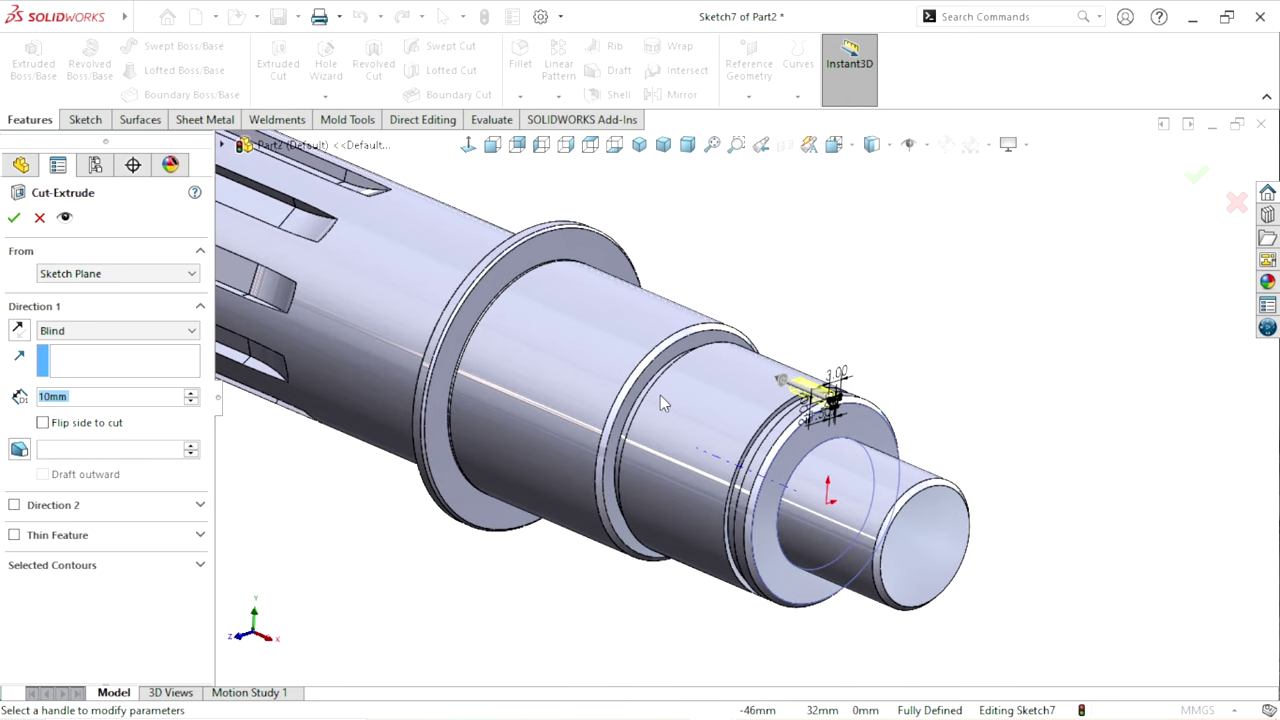
mouse_move(666, 391)
middle_down()
mouse_move(760, 450)
mouse_move(693, 400)
middle_up()
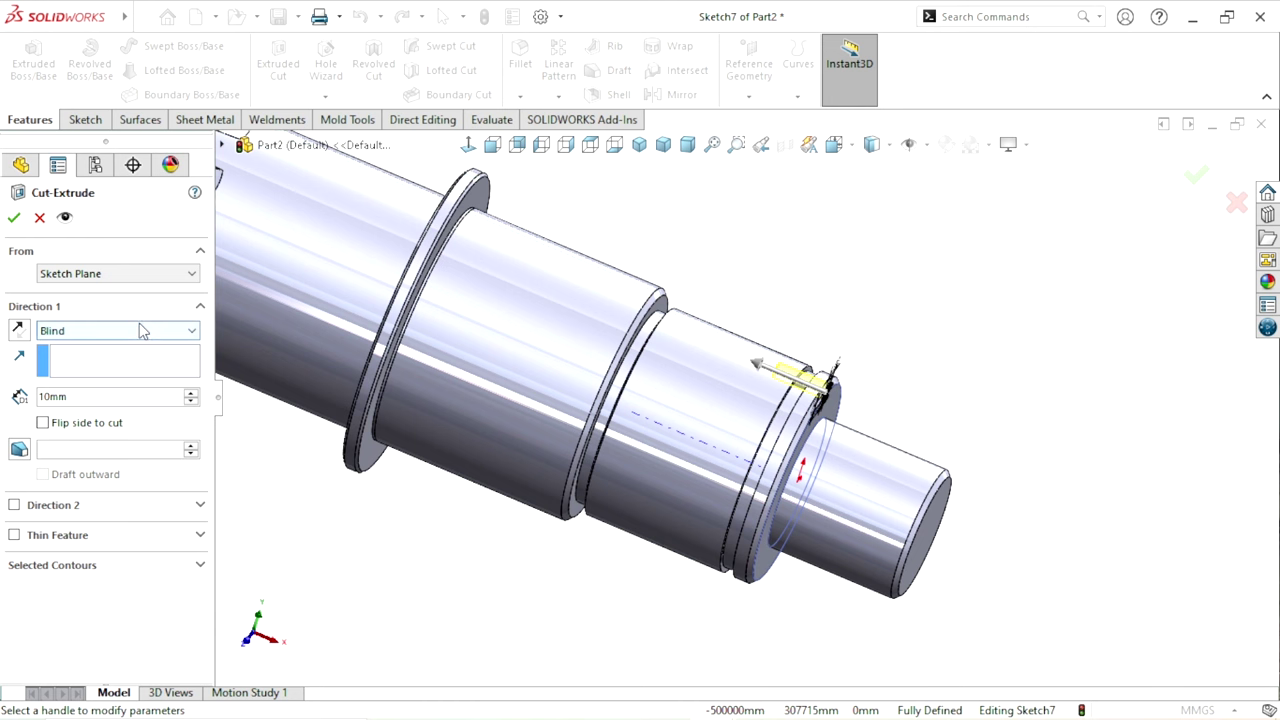
scroll(660, 330, down, 3)
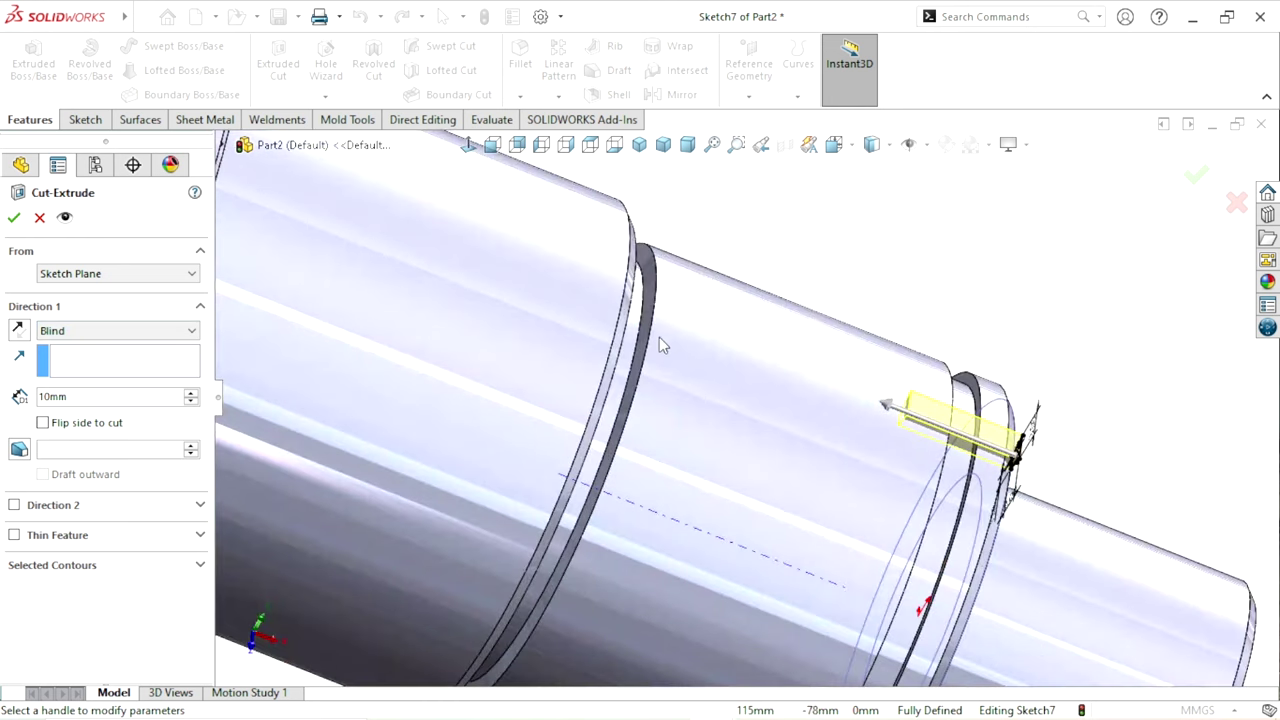
click(113, 335)
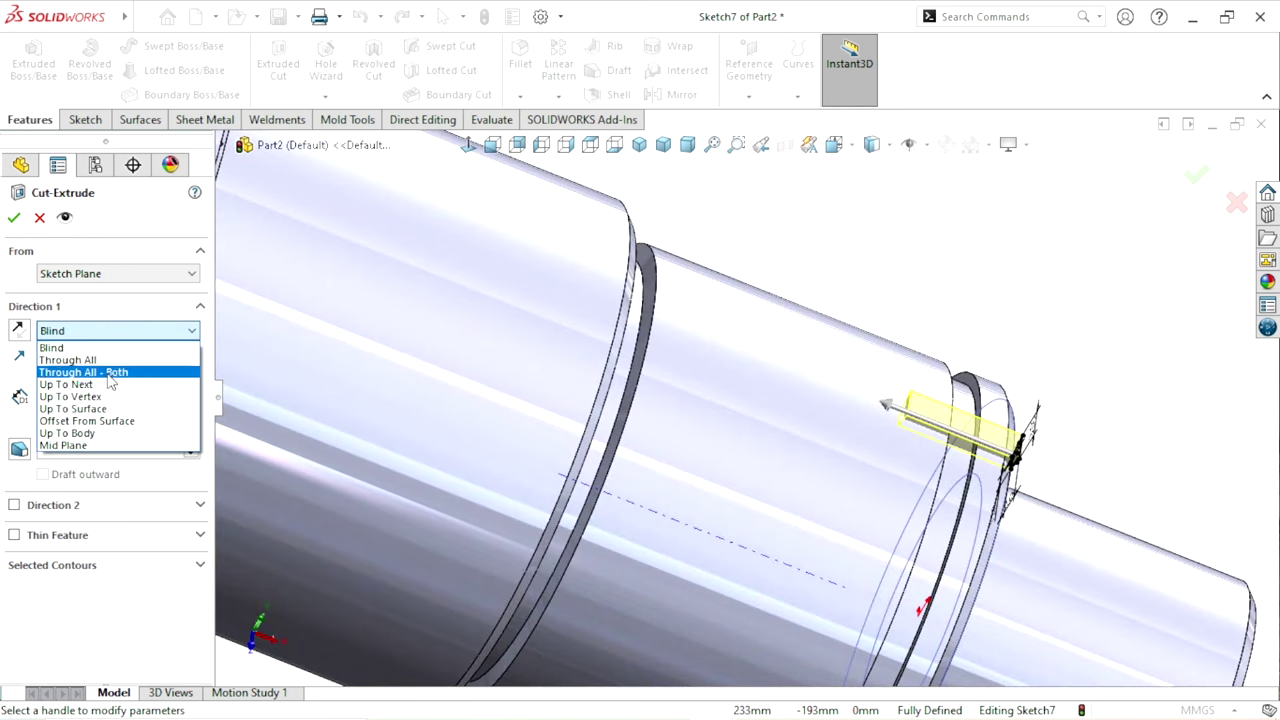
click(108, 411)
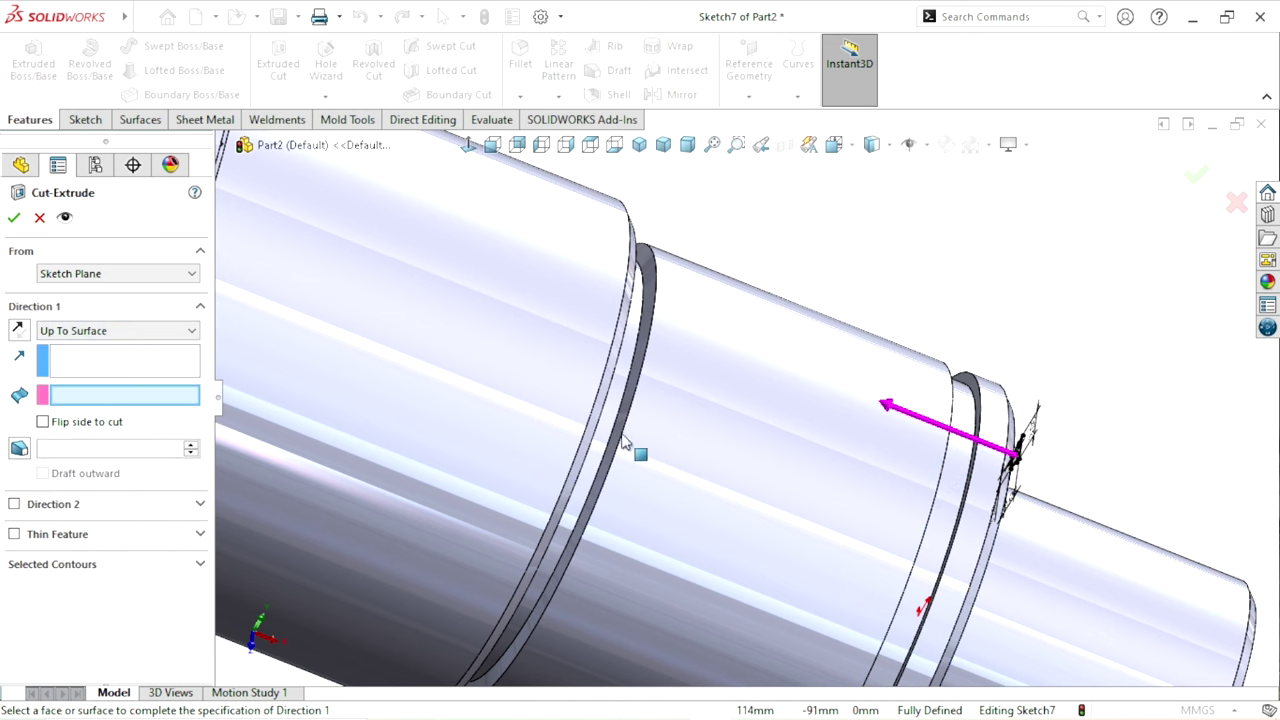
click(647, 324)
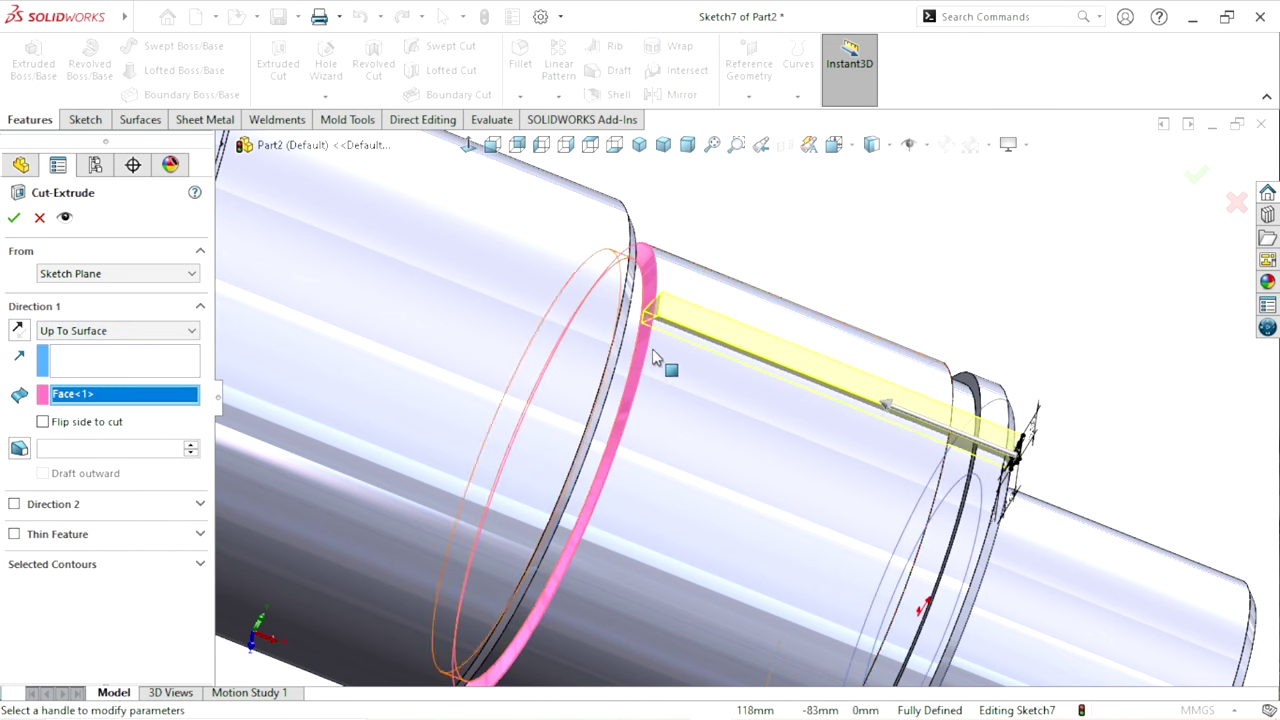
click(25, 218)
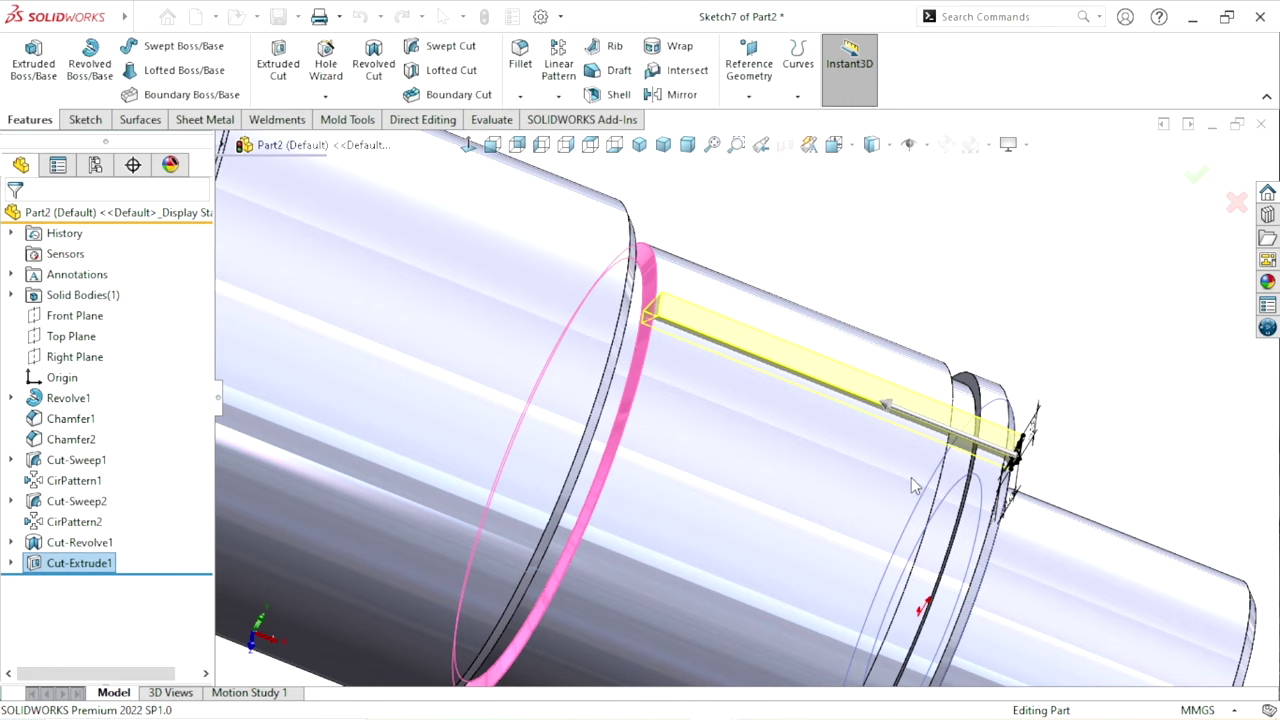
scroll(619, 458, down, 5)
mouse_move(619, 458)
middle_down()
mouse_move(706, 484)
mouse_move(712, 458)
middle_up()
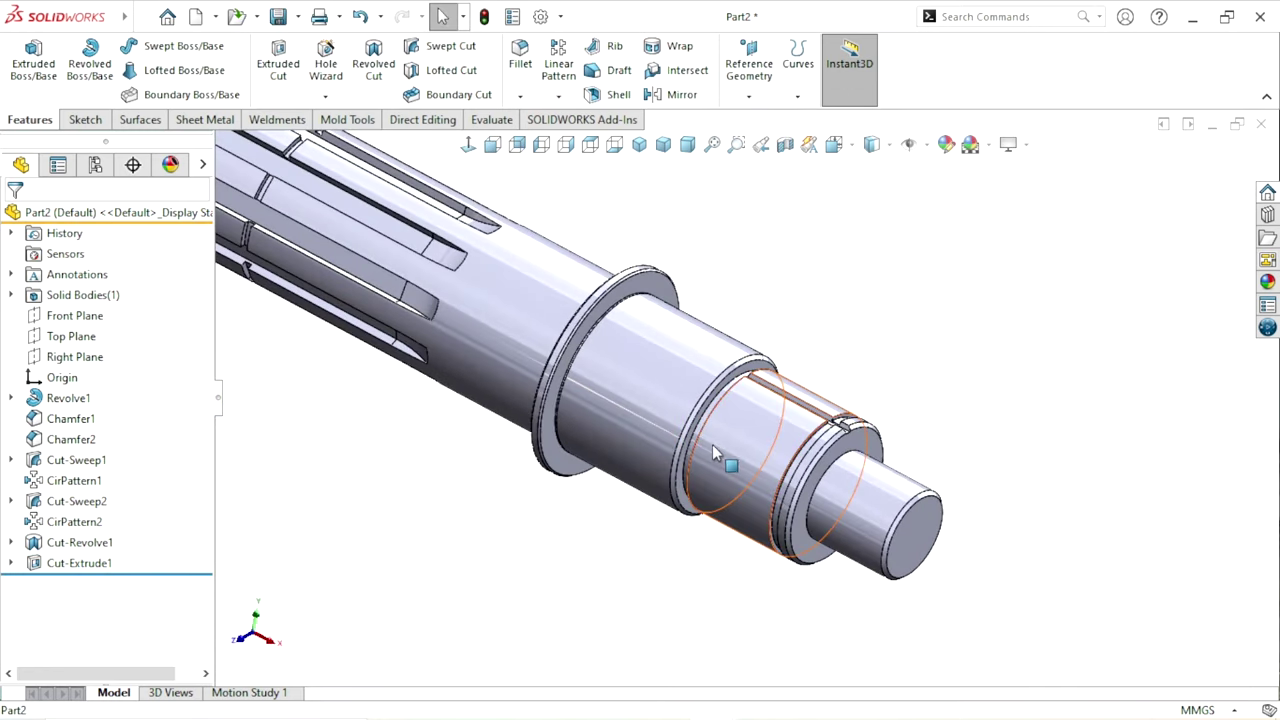
scroll(740, 415, down, 5)
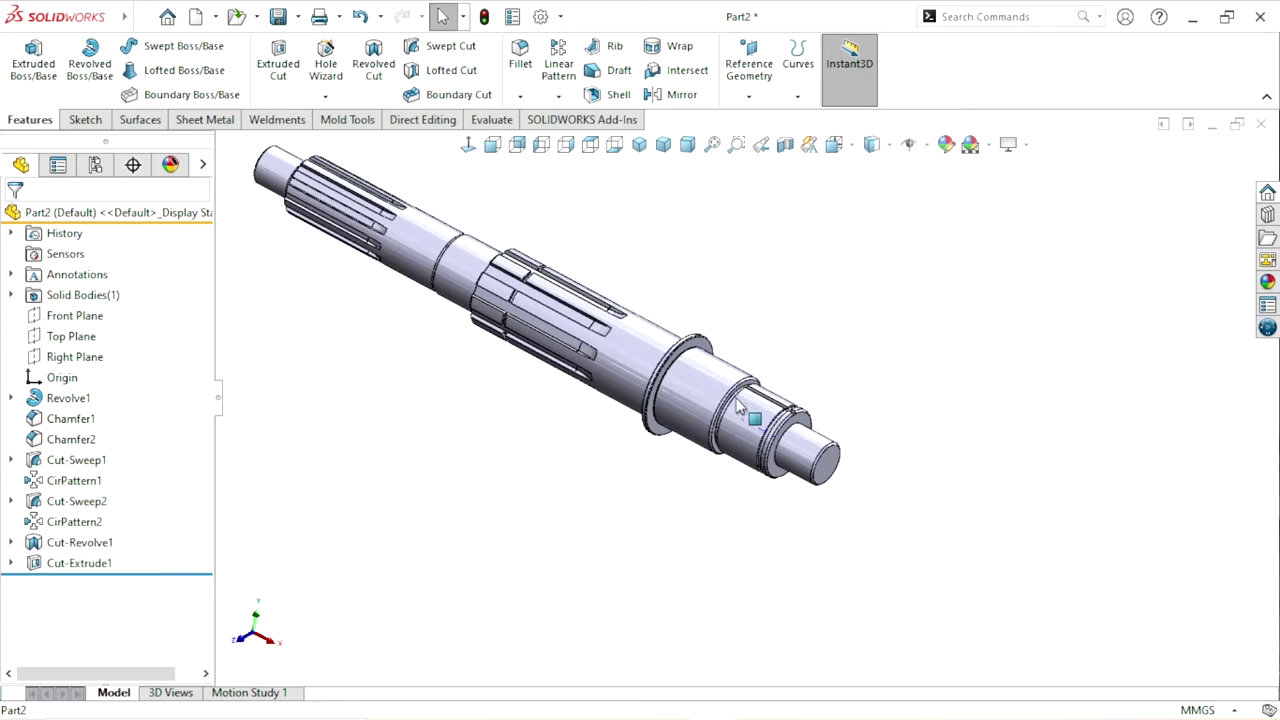
scroll(905, 424, up, 5)
mouse_move(838, 452)
middle_down()
mouse_move(894, 306)
mouse_move(863, 414)
mouse_move(882, 472)
mouse_move(918, 350)
middle_up()
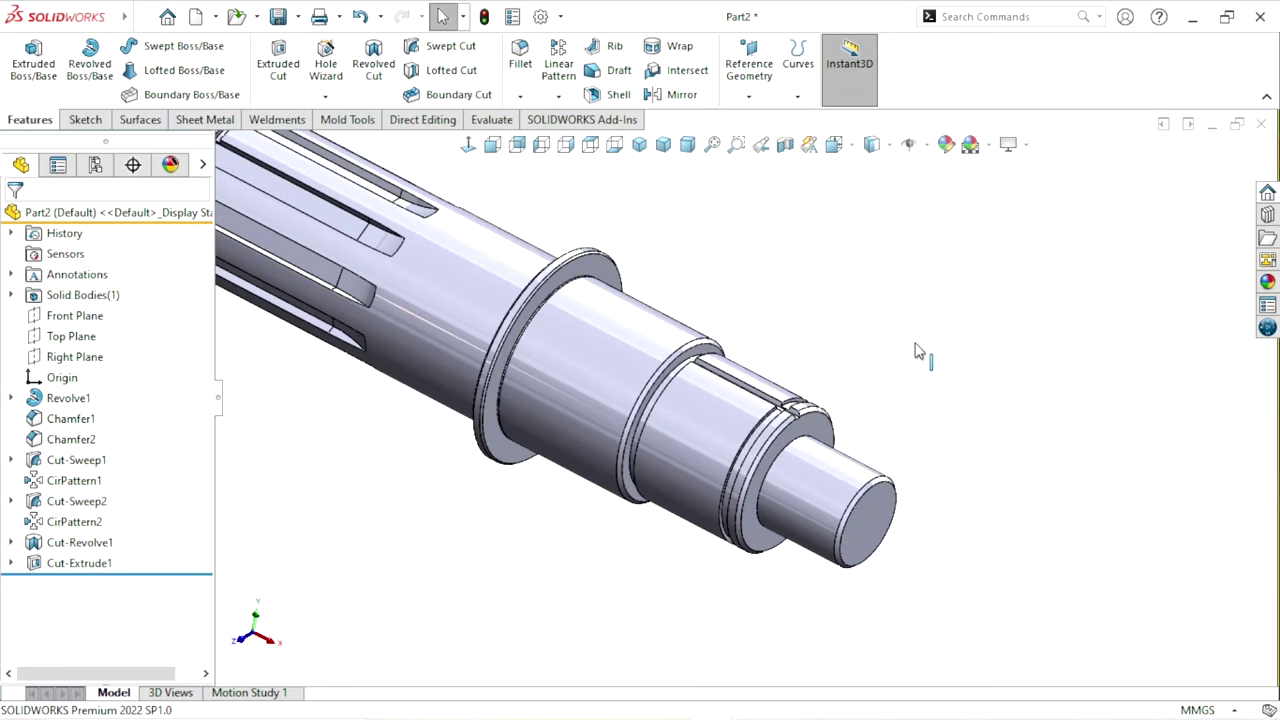
- Circular-pattern Cut-Extrude1 around the step's cylindrical face: 30 equally spaced instances over 360°
click(558, 97)
click(585, 137)
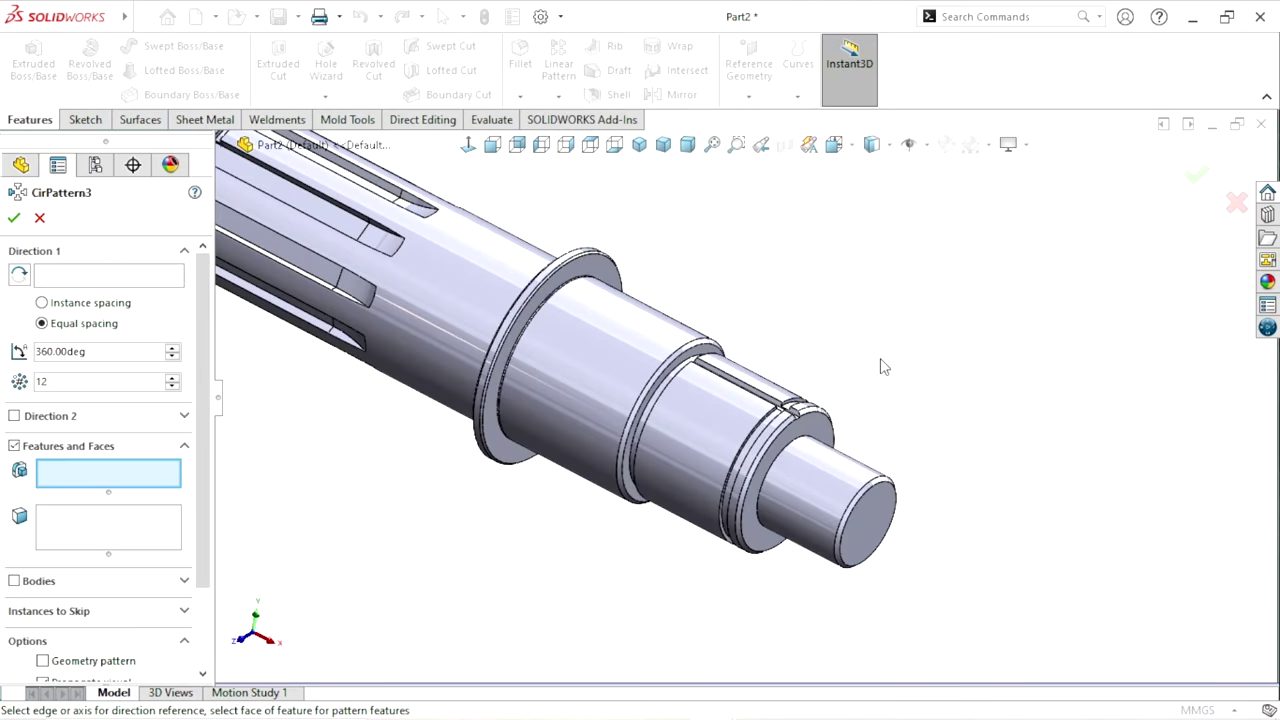
scroll(787, 434, down, 2)
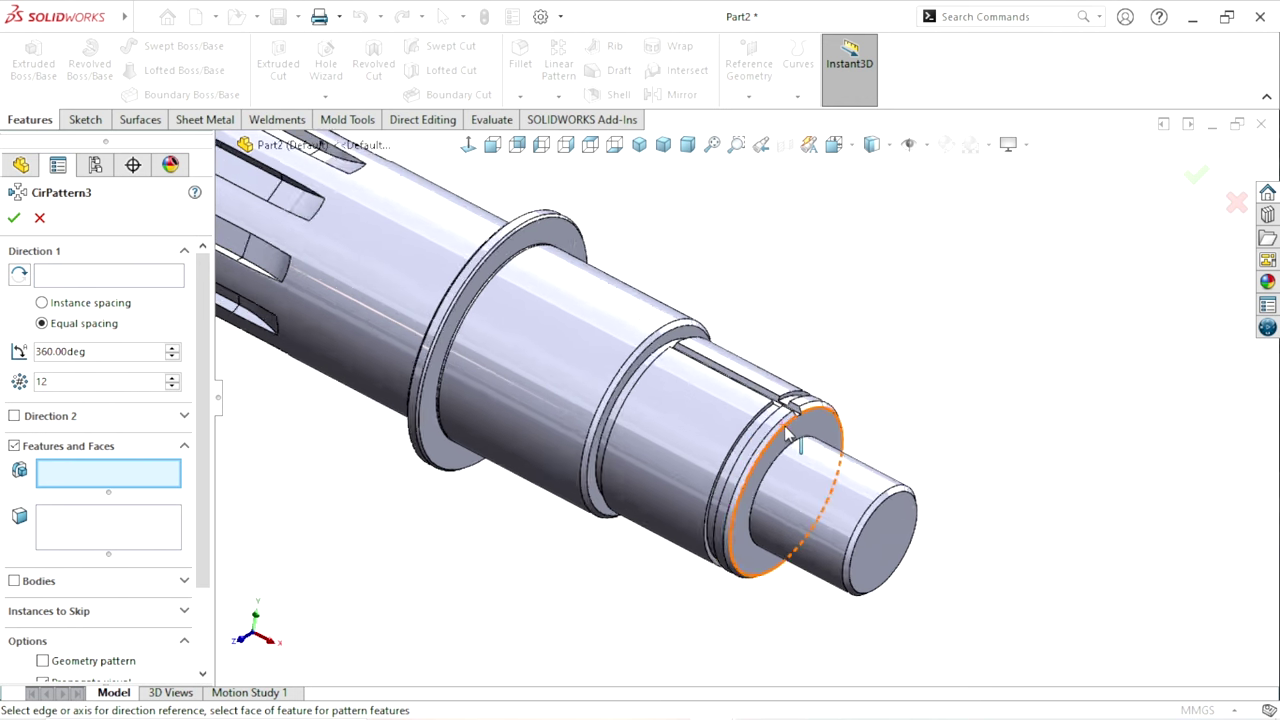
scroll(787, 434, down, 3)
click(731, 337)
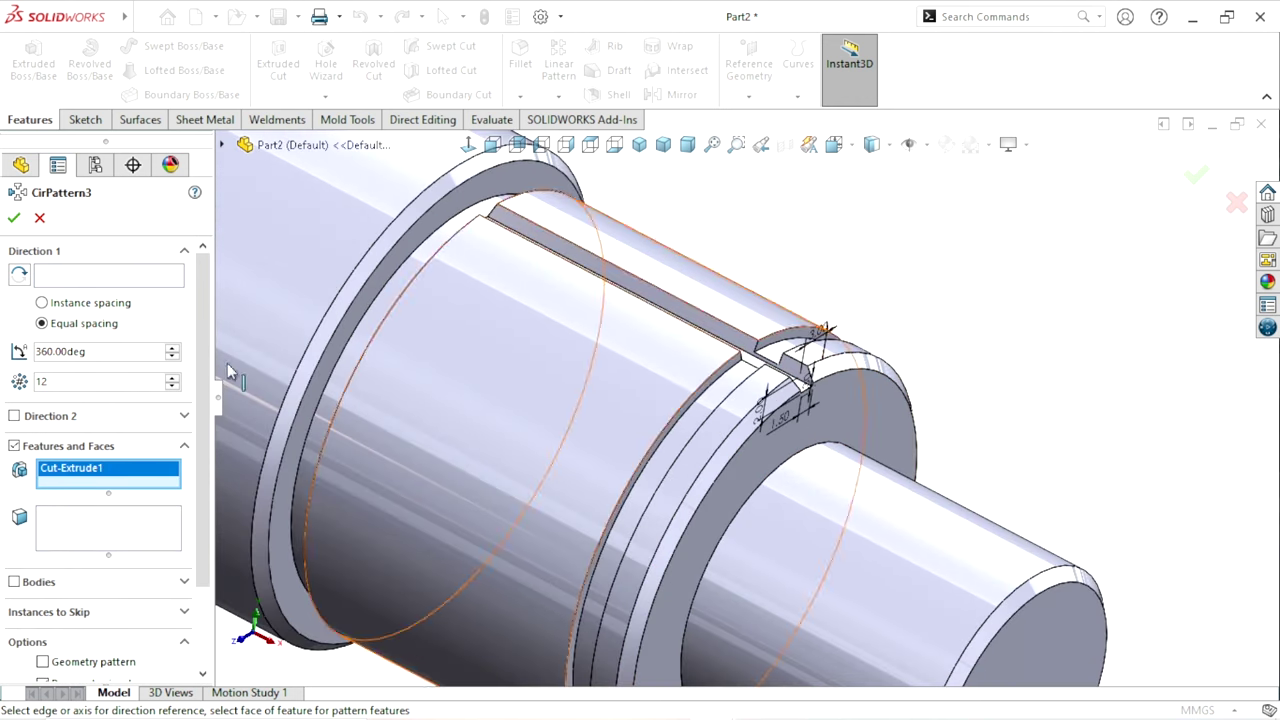
click(85, 276)
click(570, 420)
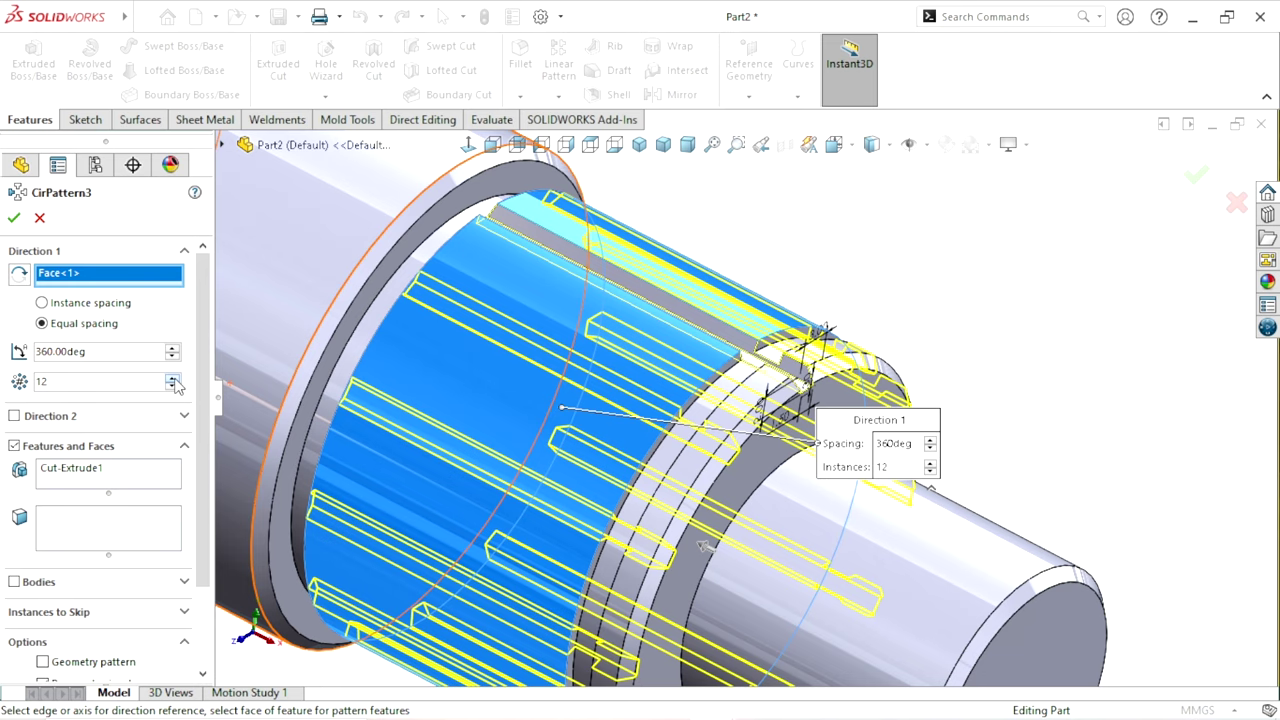
drag(173, 379, 173, 379)
click(172, 387)
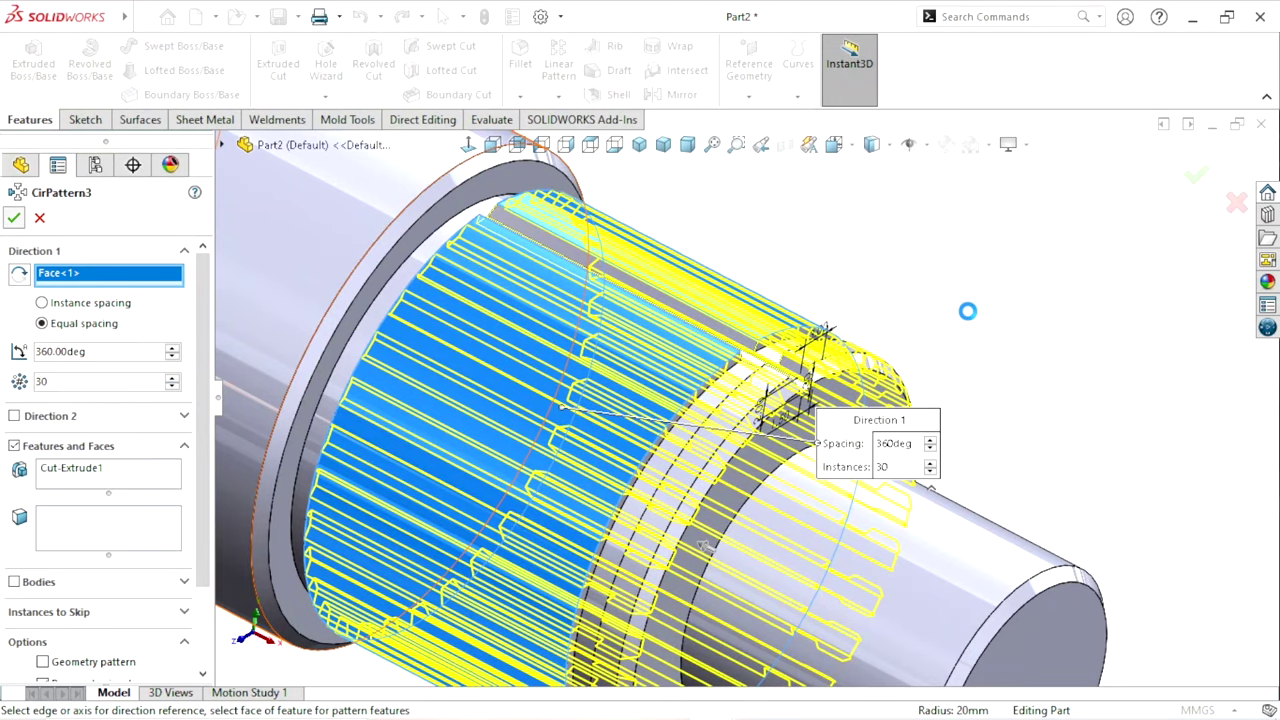
scroll(726, 497, up, 3)
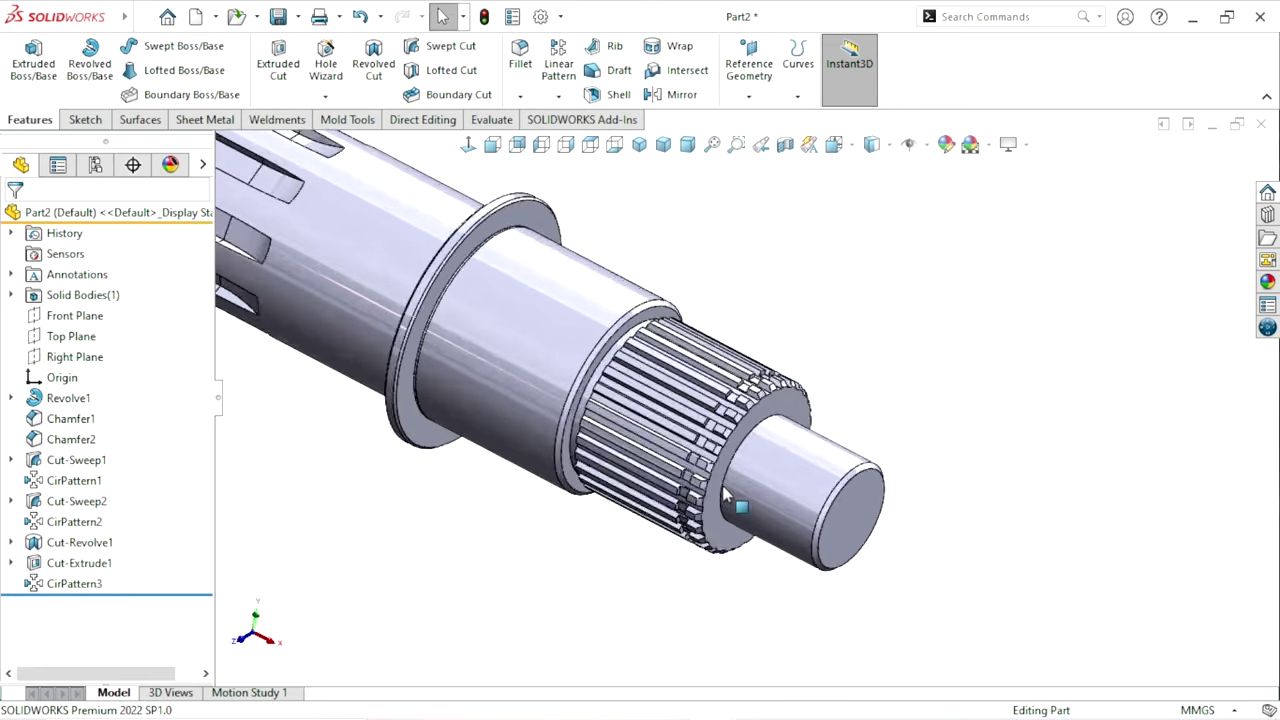
scroll(726, 497, up, 2)
scroll(700, 500, down, 3)
scroll(714, 443, down, 3)
mouse_move(714, 443)
middle_down()
mouse_move(764, 499)
mouse_move(729, 551)
mouse_move(677, 449)
mouse_move(666, 526)
middle_up()
scroll(645, 514, up, 3)
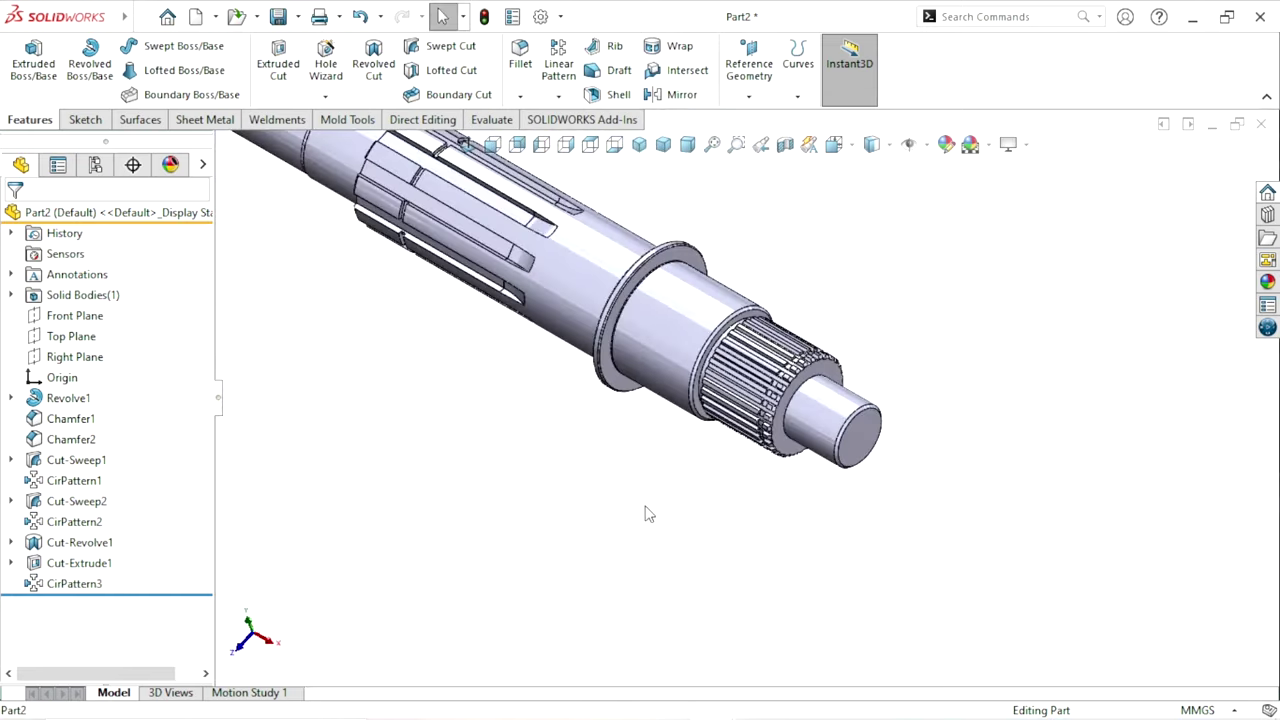
scroll(645, 514, up, 3)
scroll(614, 337, down, 2)
scroll(614, 337, down, 2)
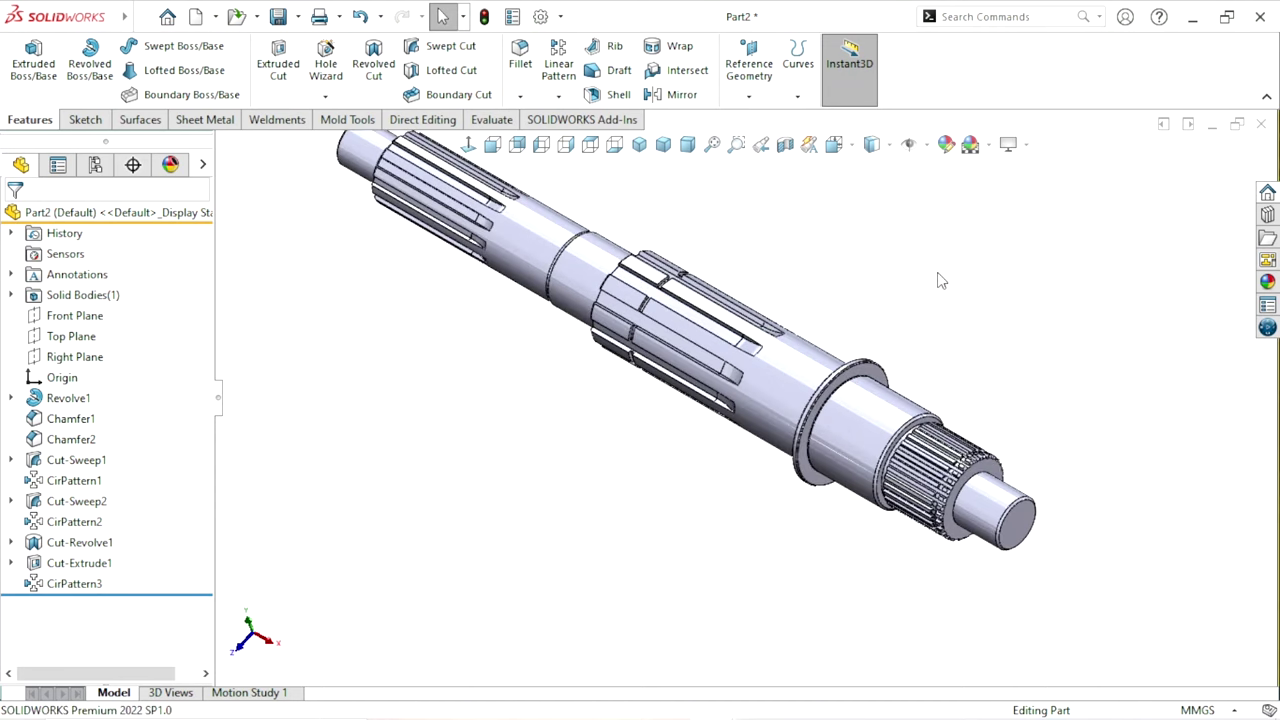
scroll(724, 422, up, 2)
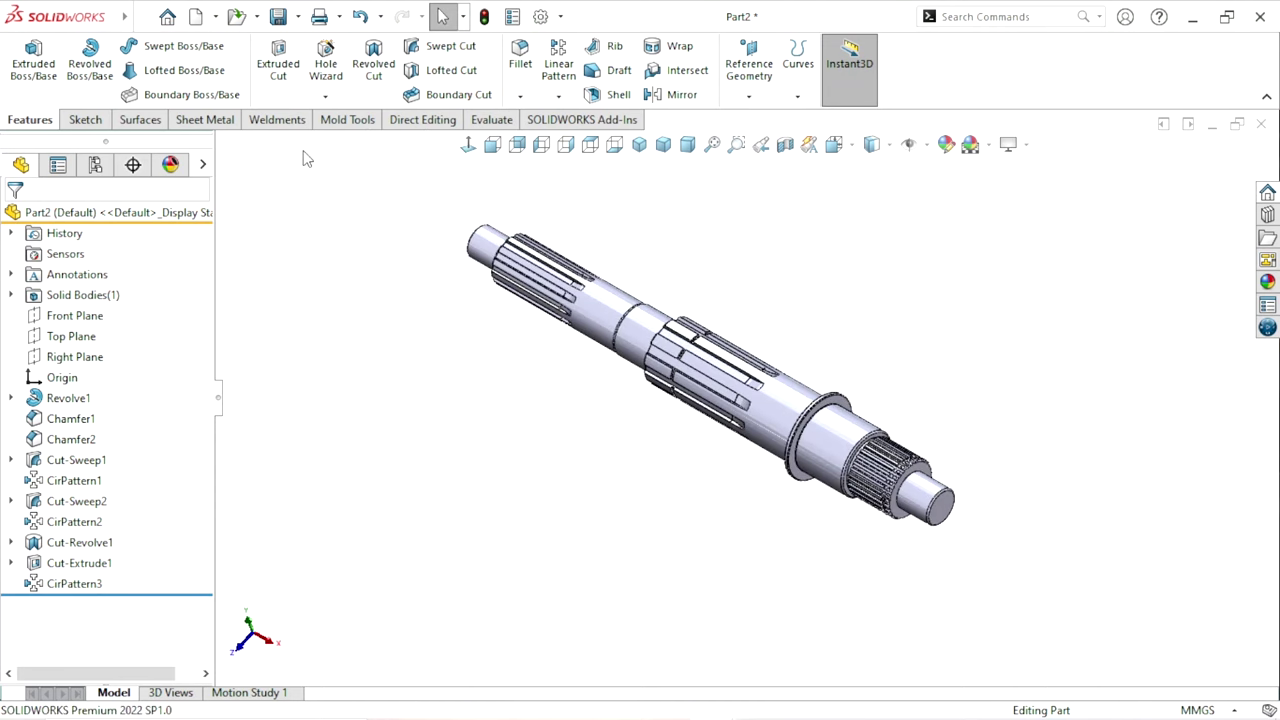
mouse_move(477, 328)
middle_down()
mouse_move(731, 537)
mouse_move(929, 509)
middle_up()
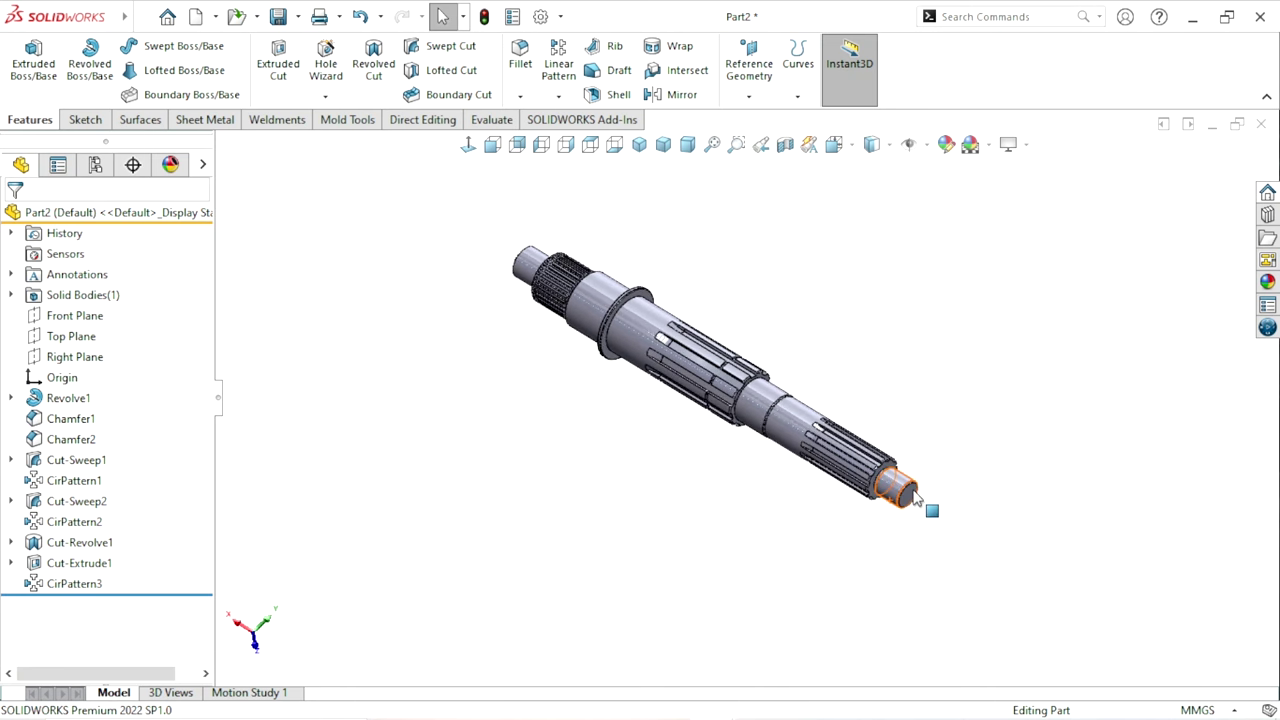
scroll(912, 462, down, 3)
scroll(912, 462, down, 3)
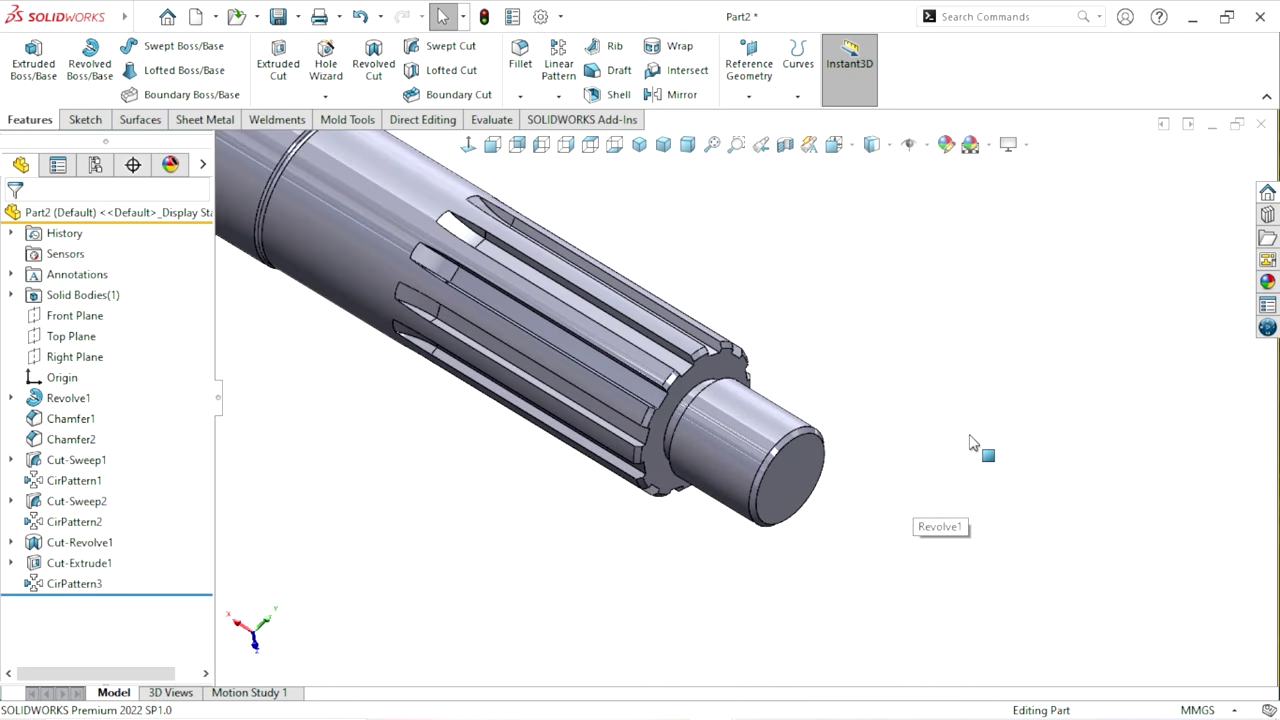
- Start a Thread feature on the small shaft end's edge
click(327, 97)
click(339, 134)
click(324, 98)
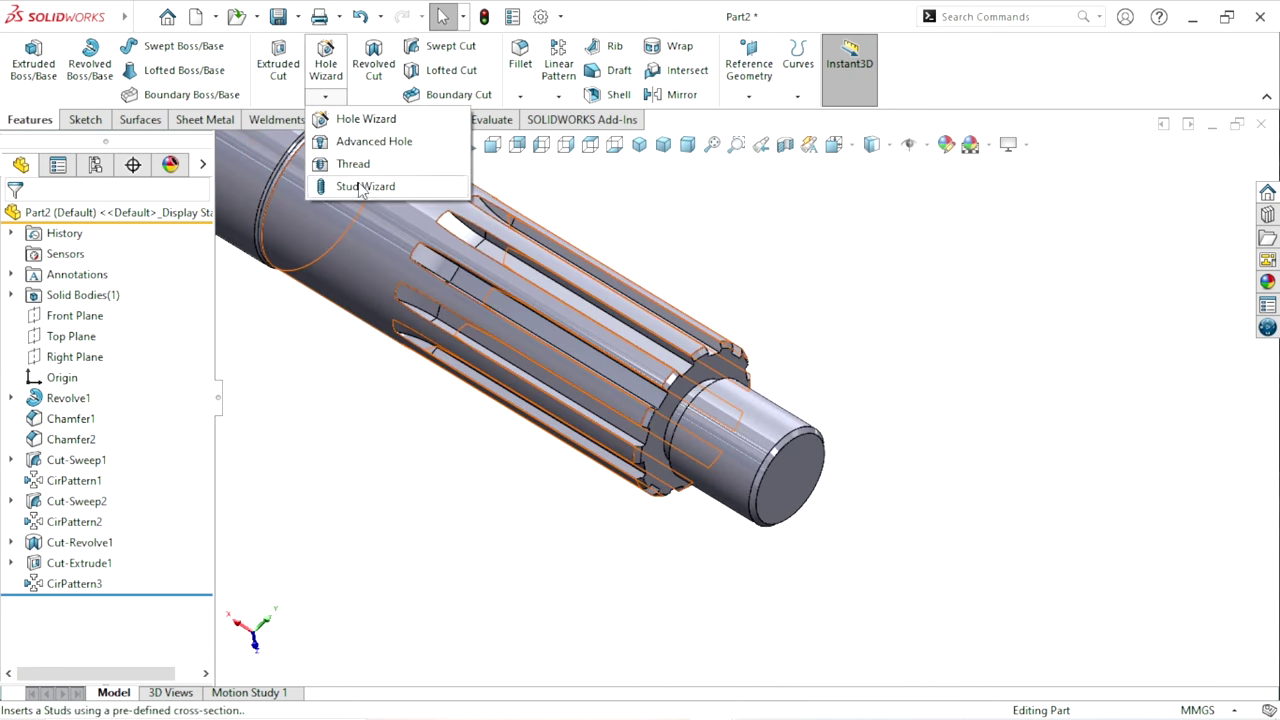
click(365, 181)
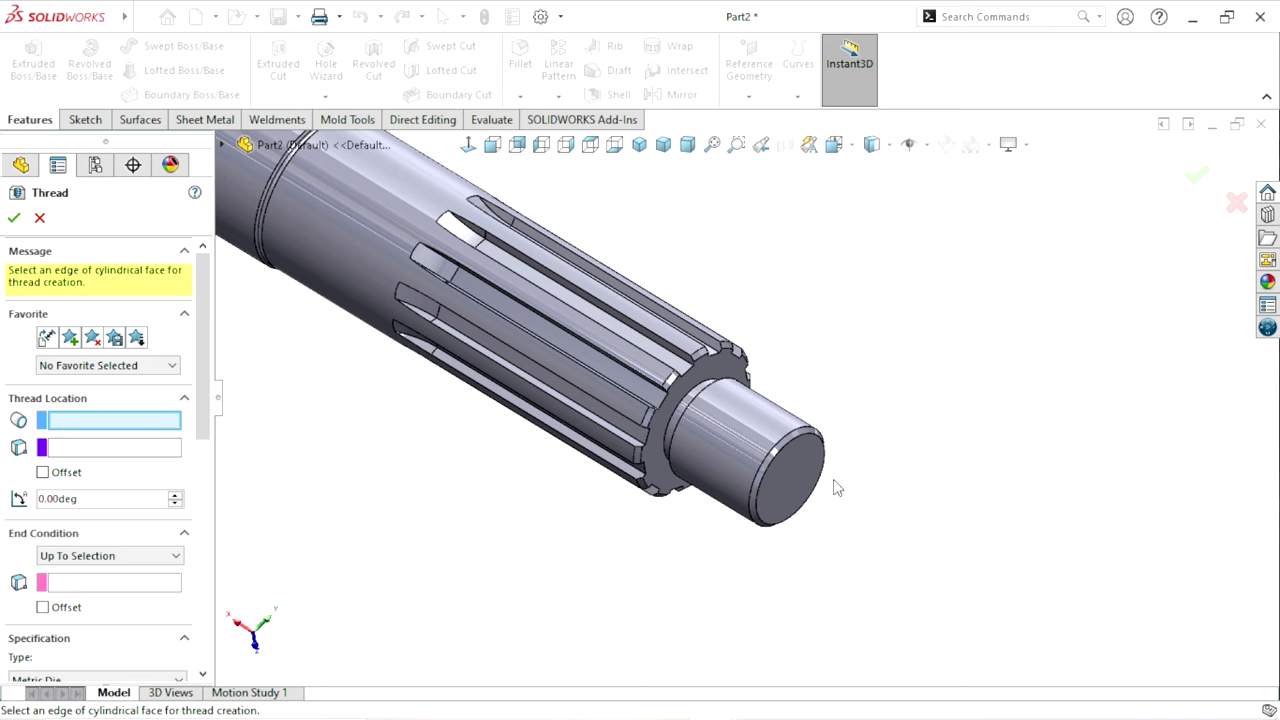
scroll(836, 487, down, 2)
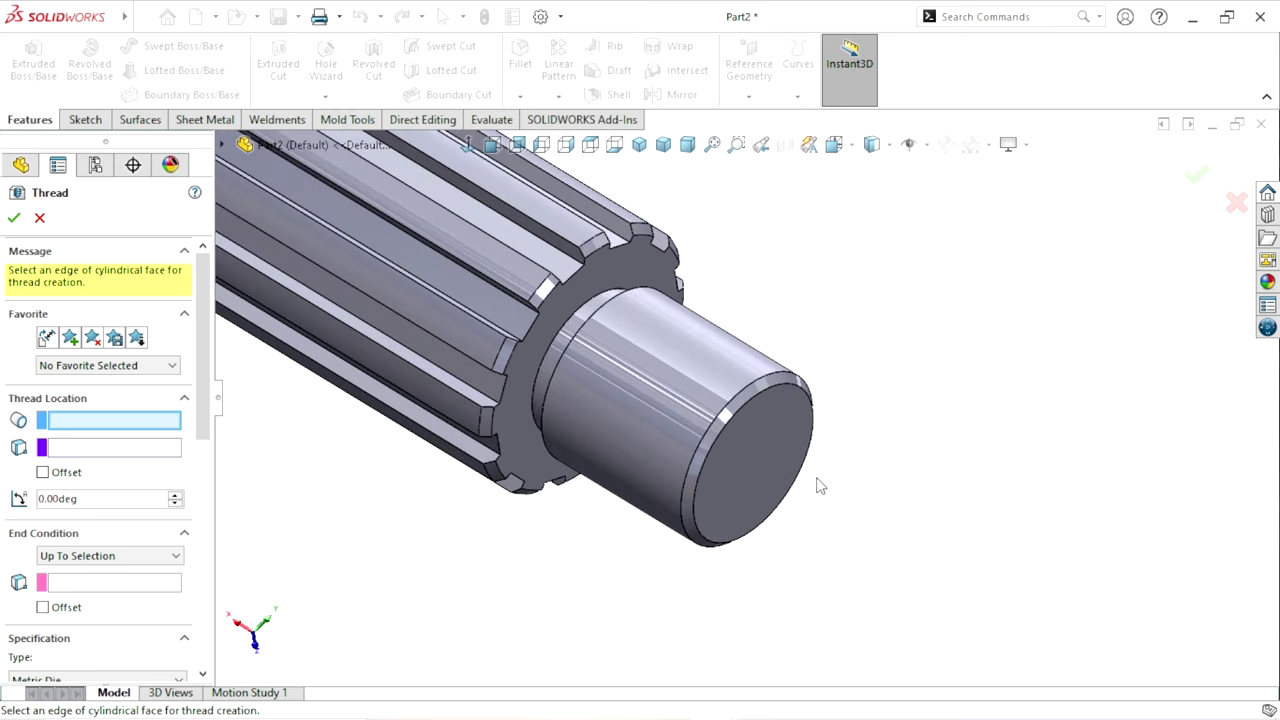
click(745, 392)
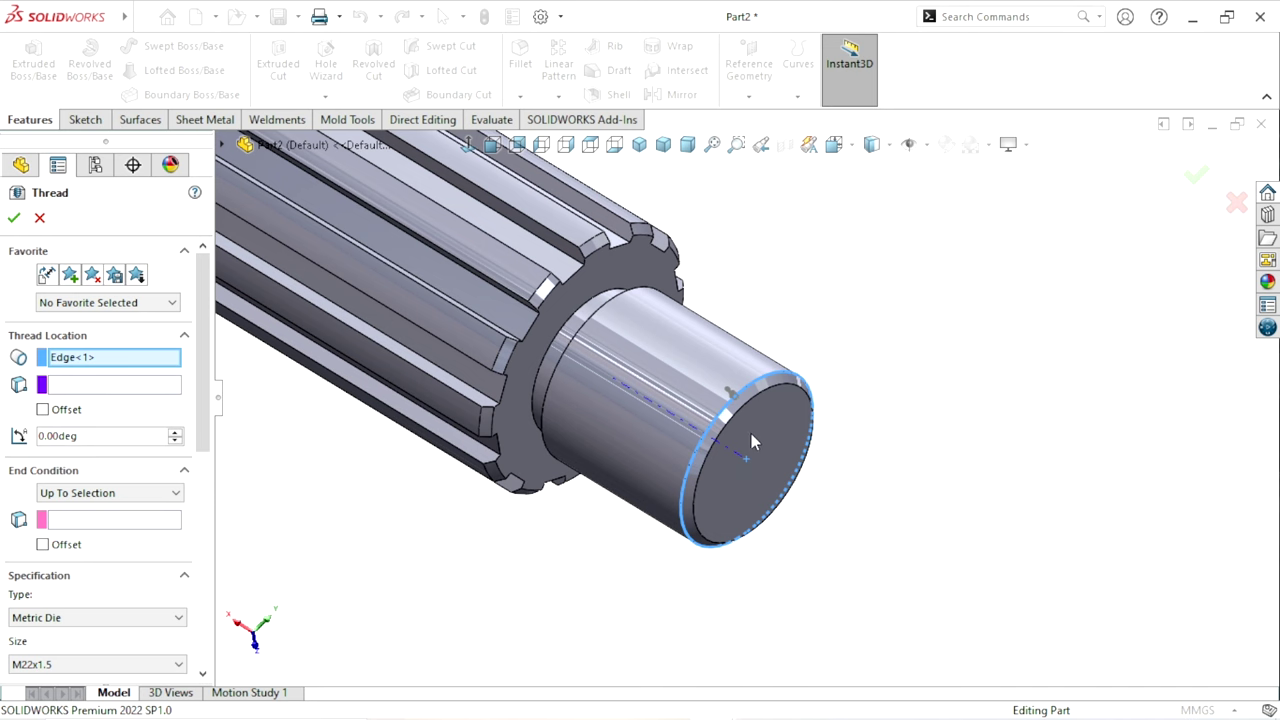
scroll(728, 426, down, 3)
scroll(728, 426, up, 5)
scroll(775, 430, down, 1)
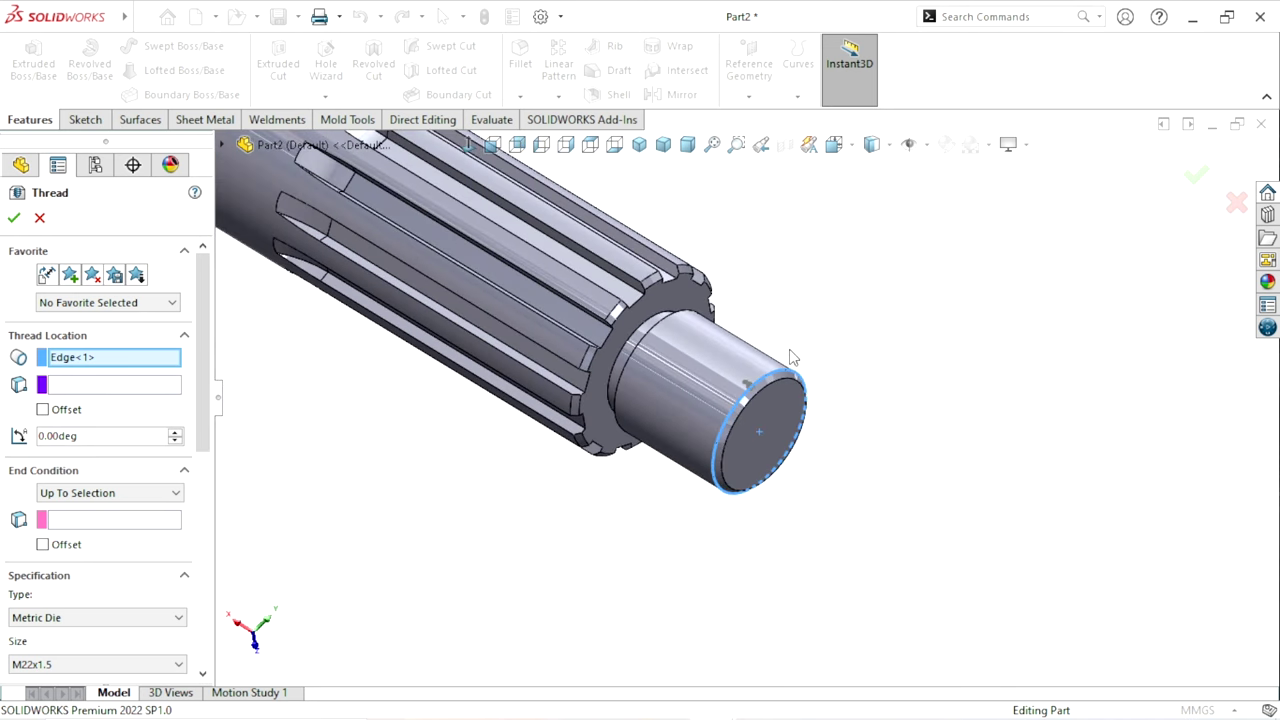
scroll(790, 360, down, 1)
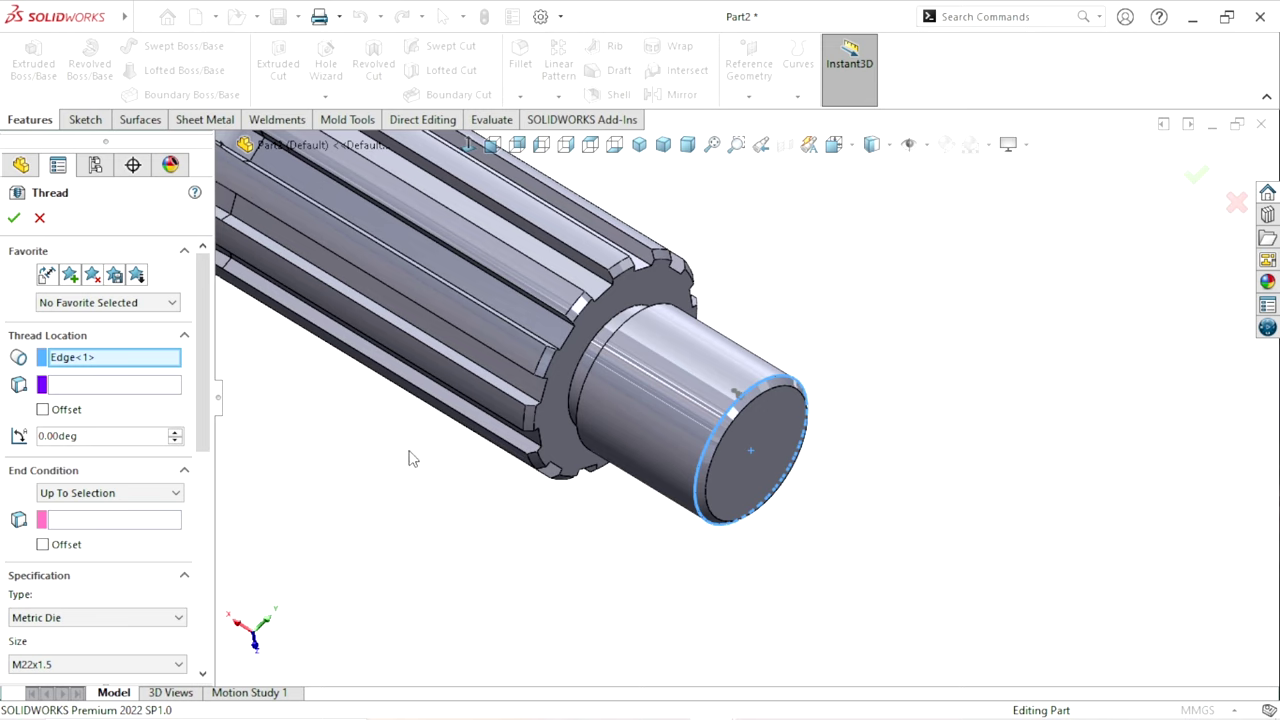
- Set the shaft's end face as the thread start and keep End Condition Up To Selection
click(90, 388)
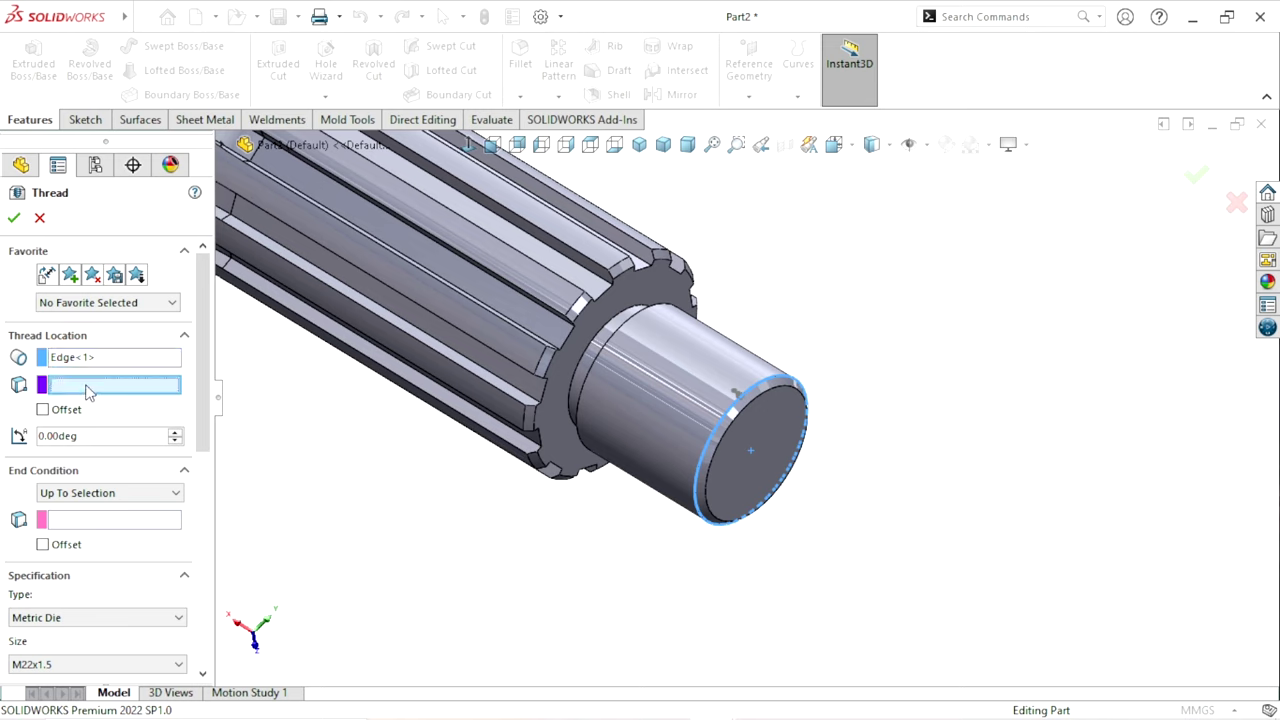
click(766, 448)
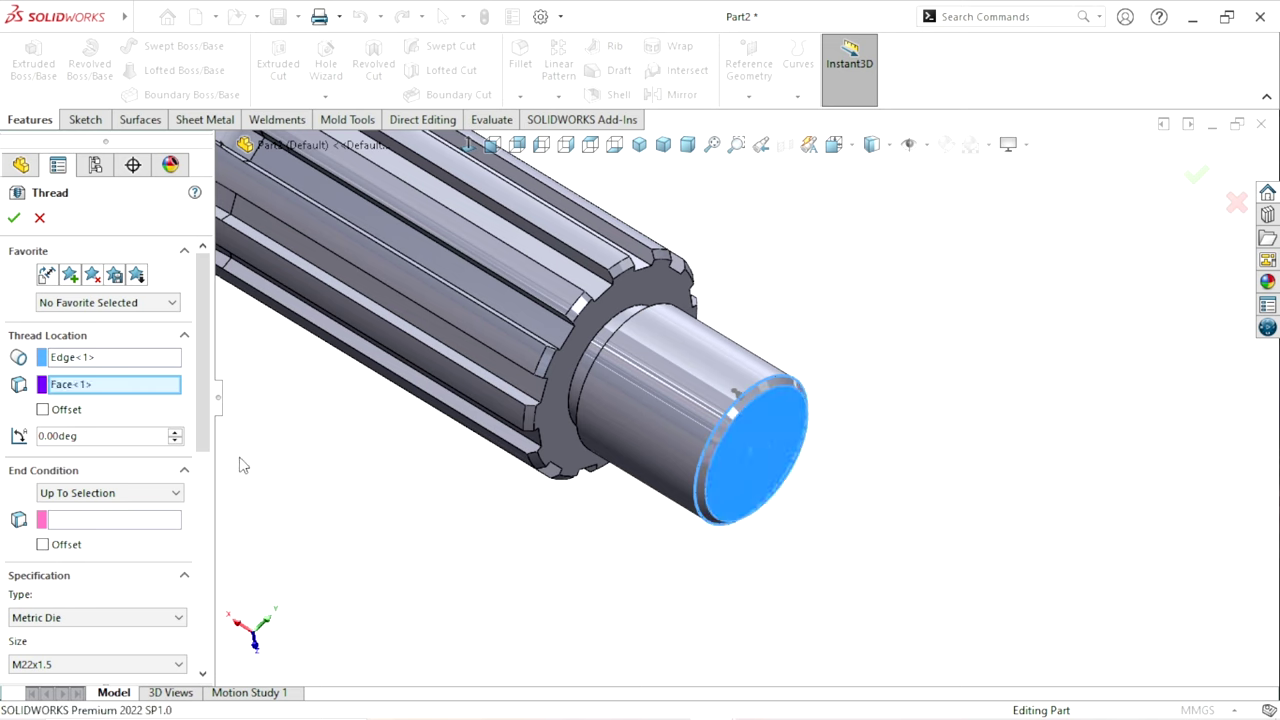
scroll(160, 430, down, 3)
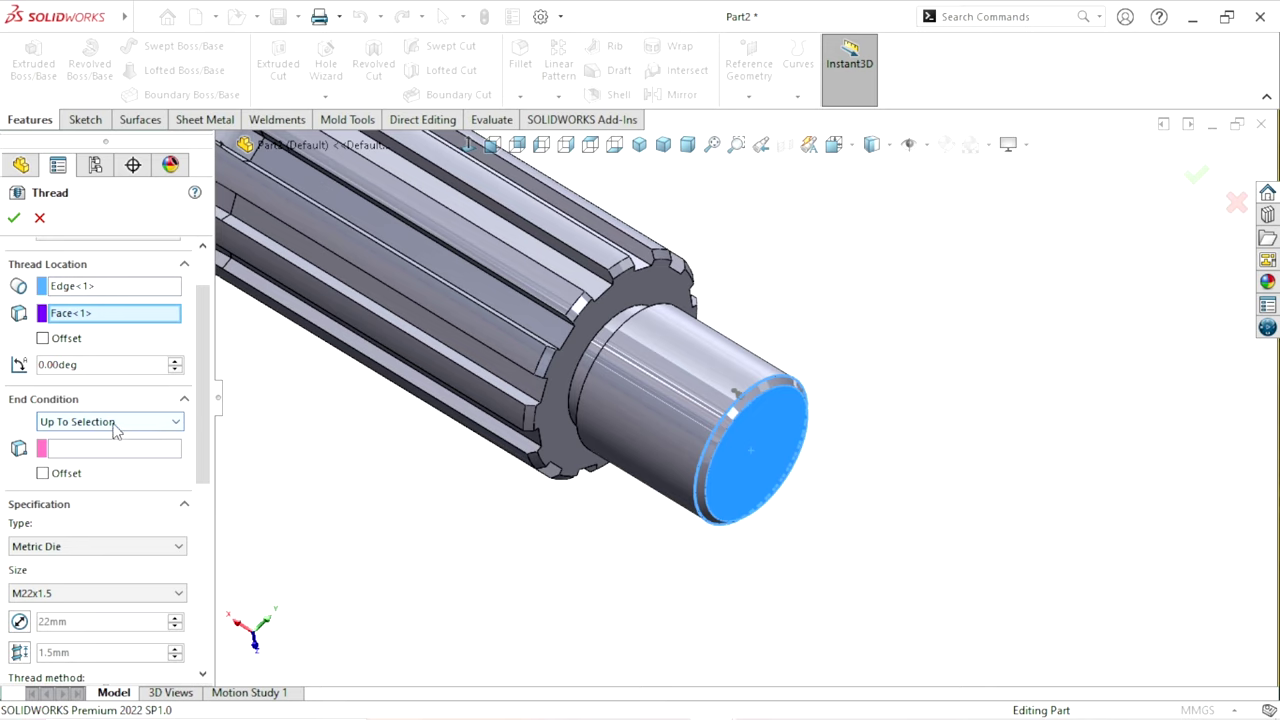
click(113, 452)
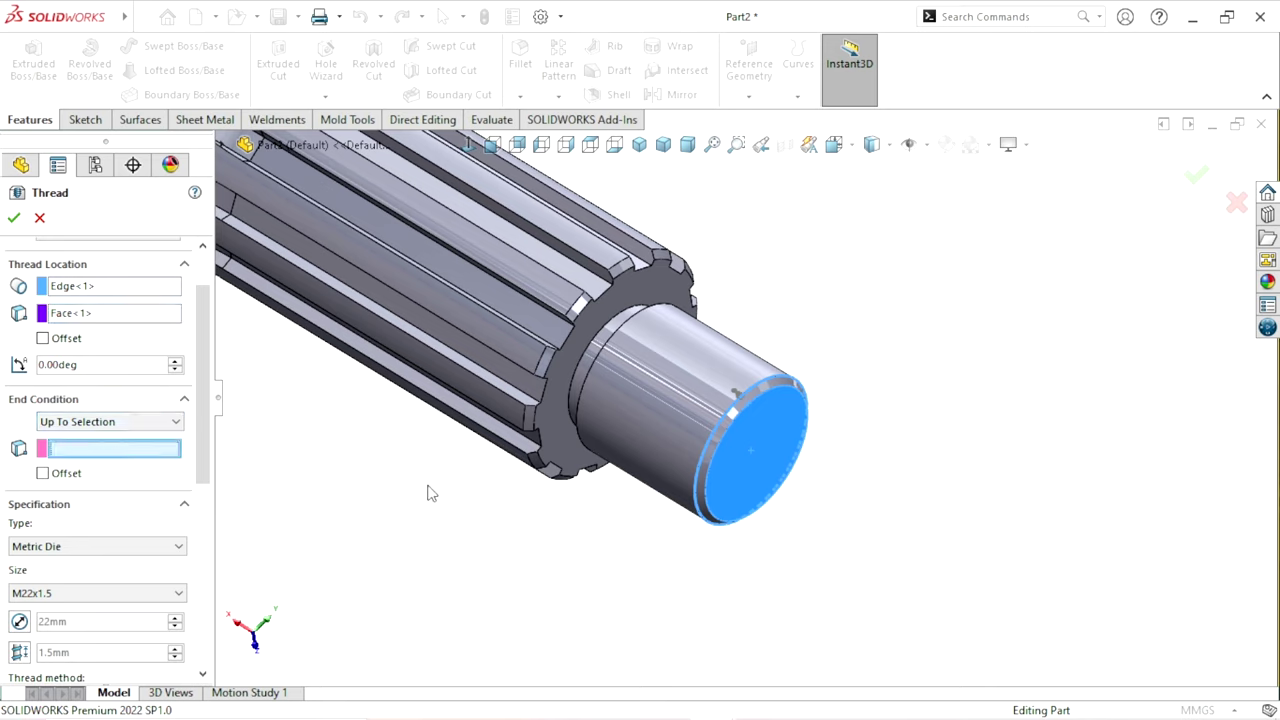
scroll(470, 540, down, 2)
scroll(634, 400, down, 4)
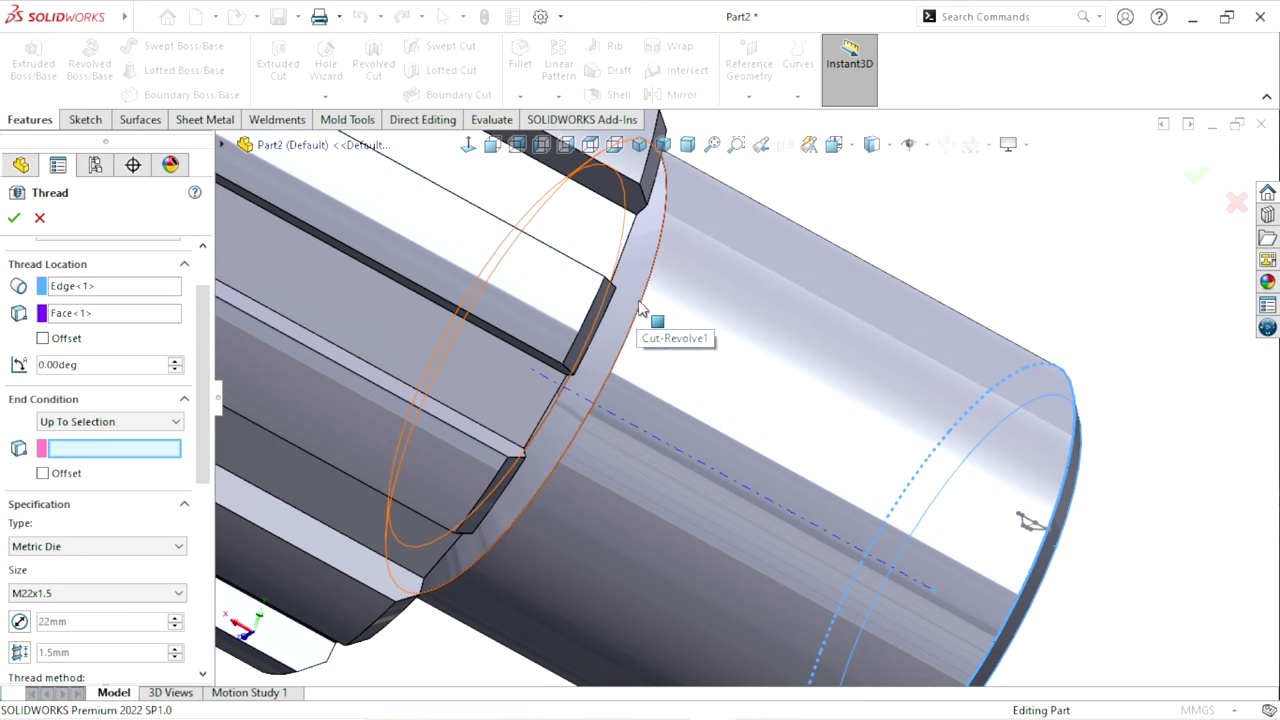
click(110, 422)
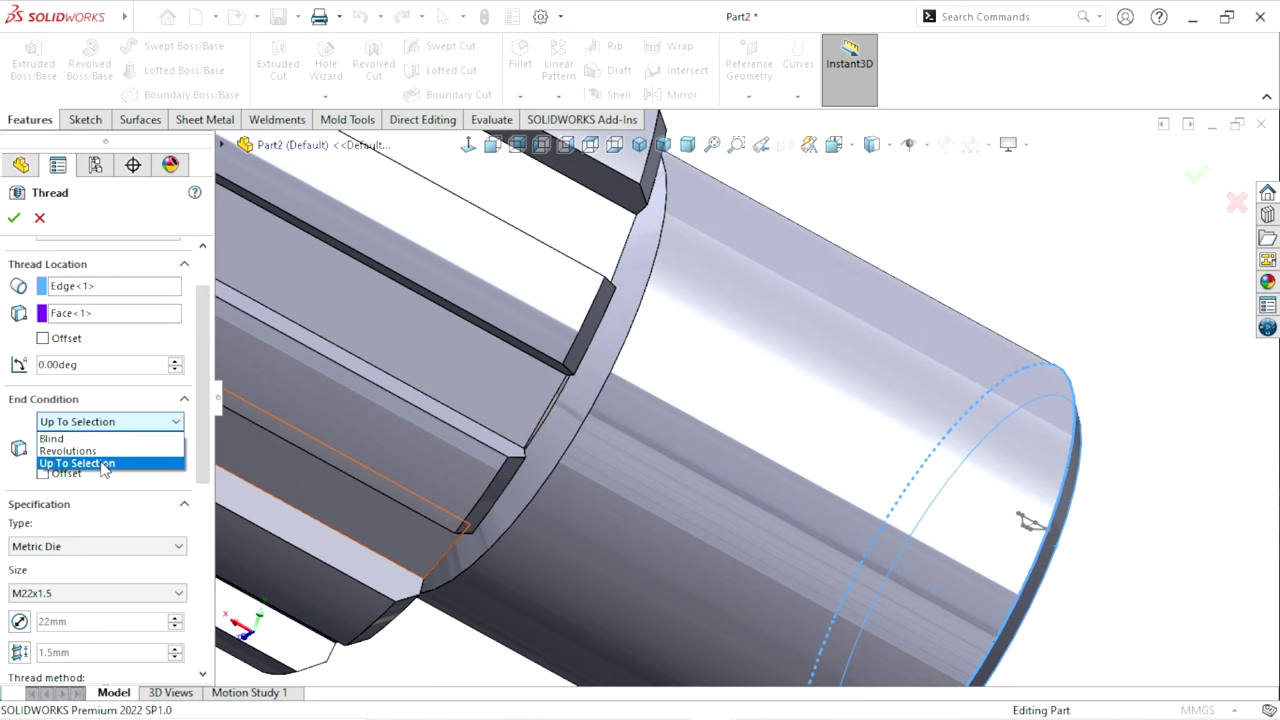
click(80, 461)
scroll(662, 445, up, 3)
scroll(662, 440, down, 2)
scroll(720, 415, down, 2)
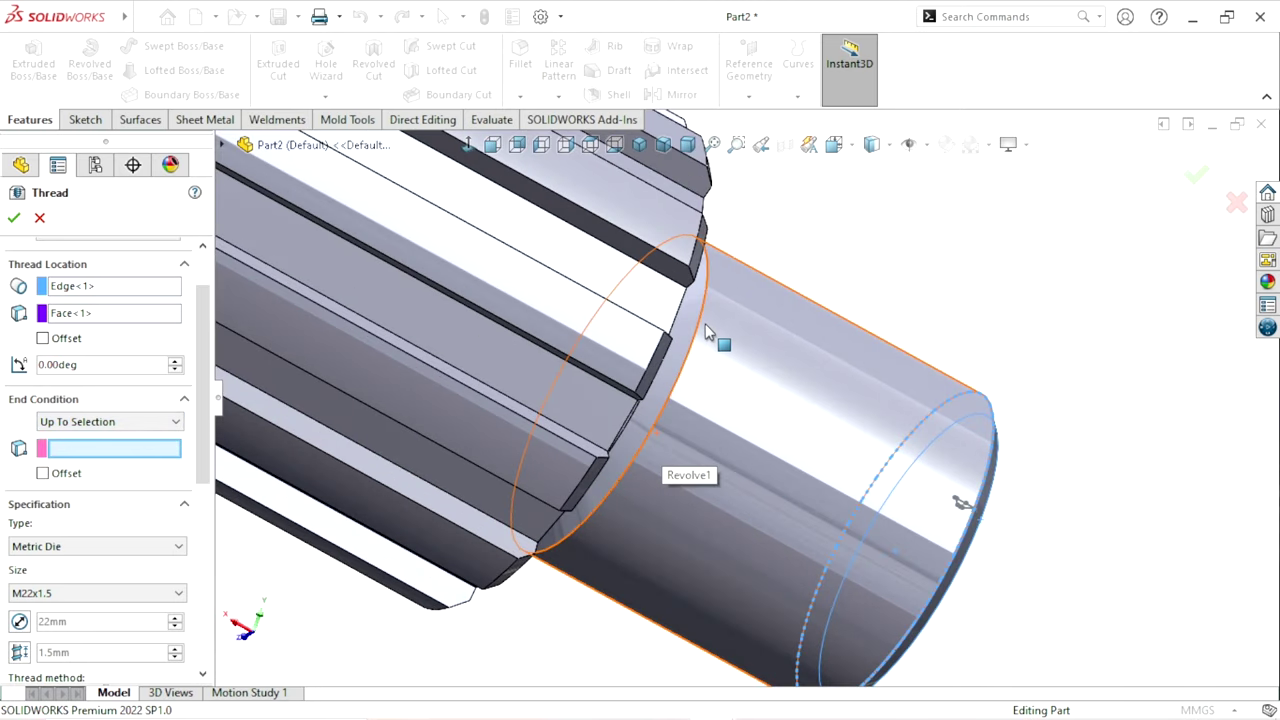
- End the thread at the shoulder's circular edge
click(699, 318)
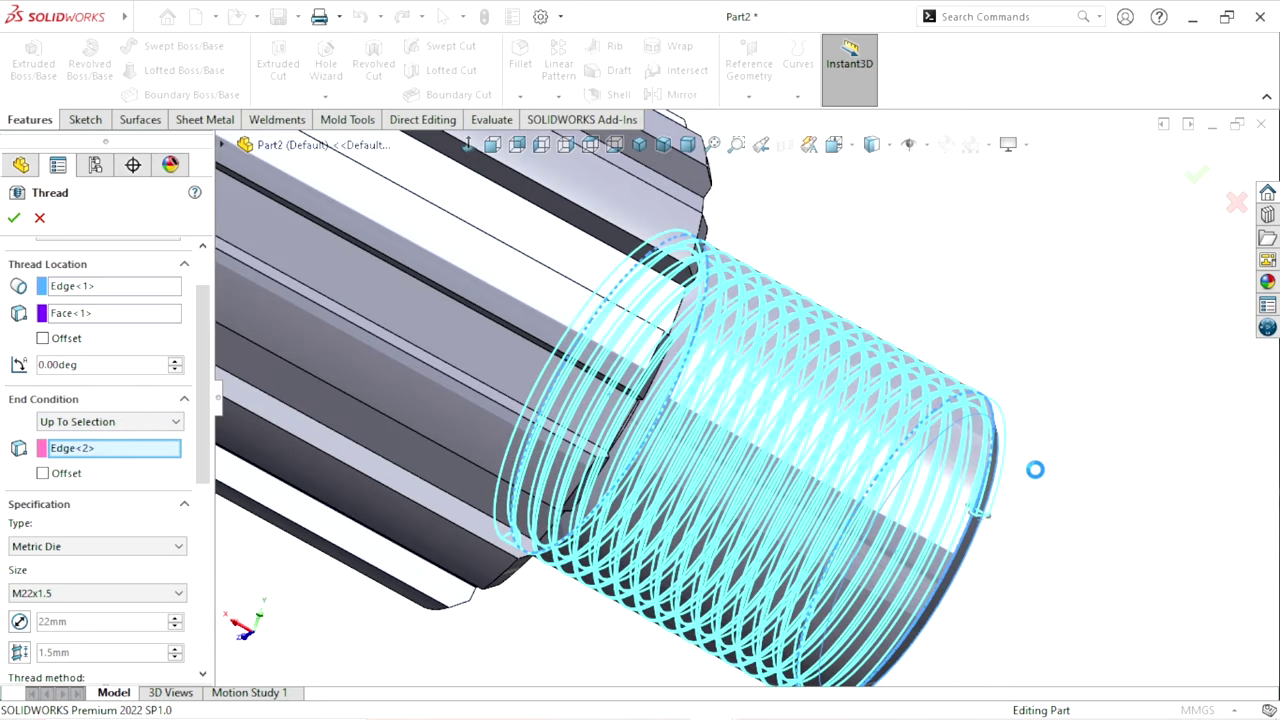
middle_drag(1034, 469, 993, 495)
scroll(943, 378, up, 1)
scroll(876, 403, up, 1)
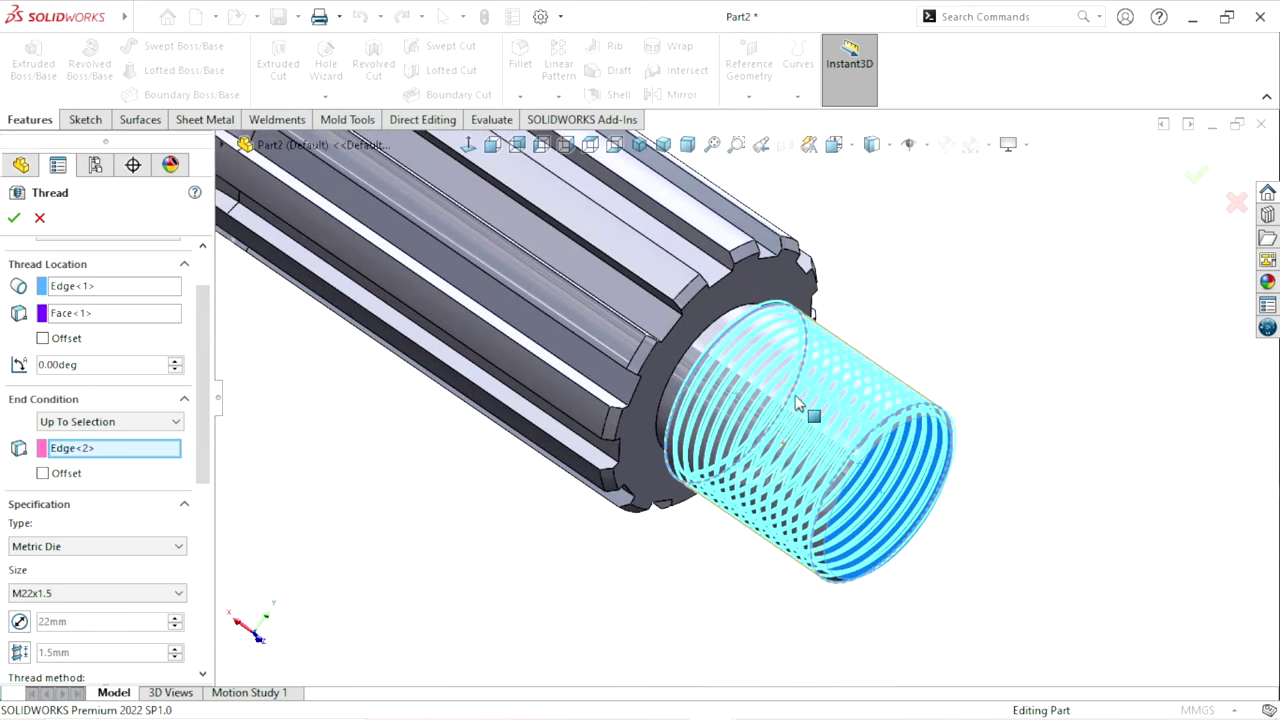
scroll(808, 409, down, 1)
scroll(863, 497, up, 1)
scroll(866, 492, down, 1)
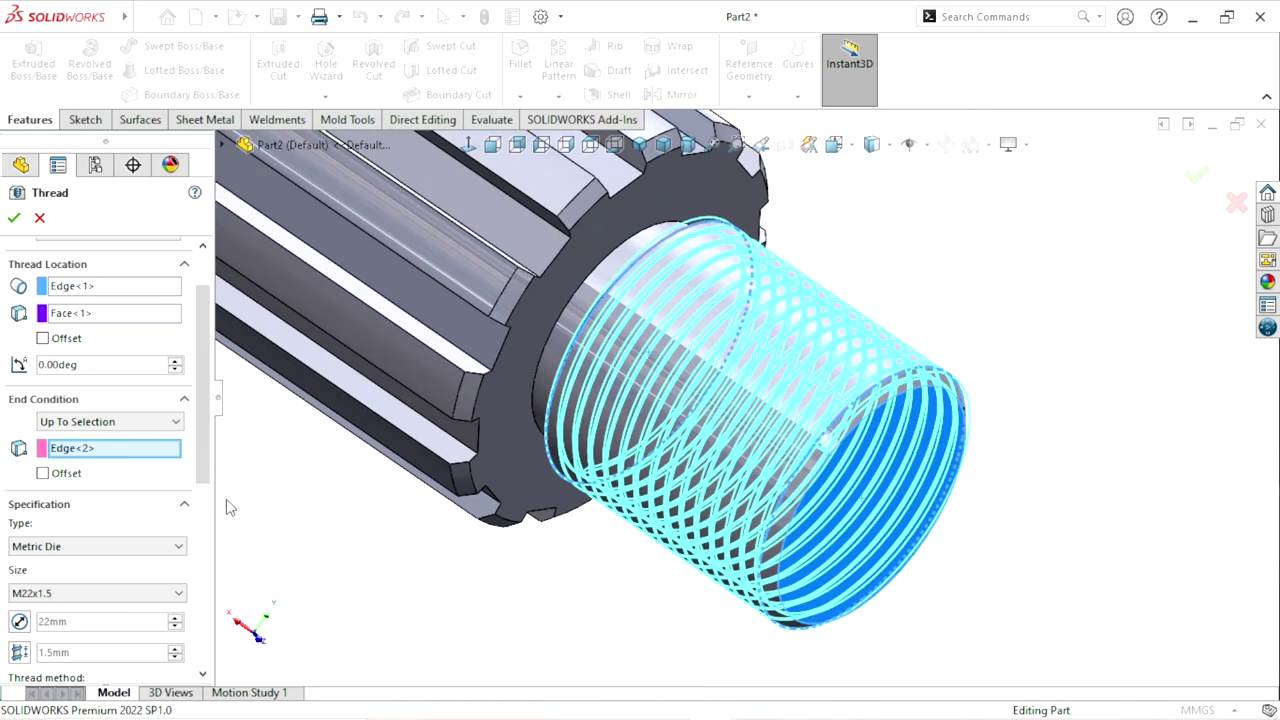
scroll(828, 402, down, 1)
scroll(760, 380, up, 1)
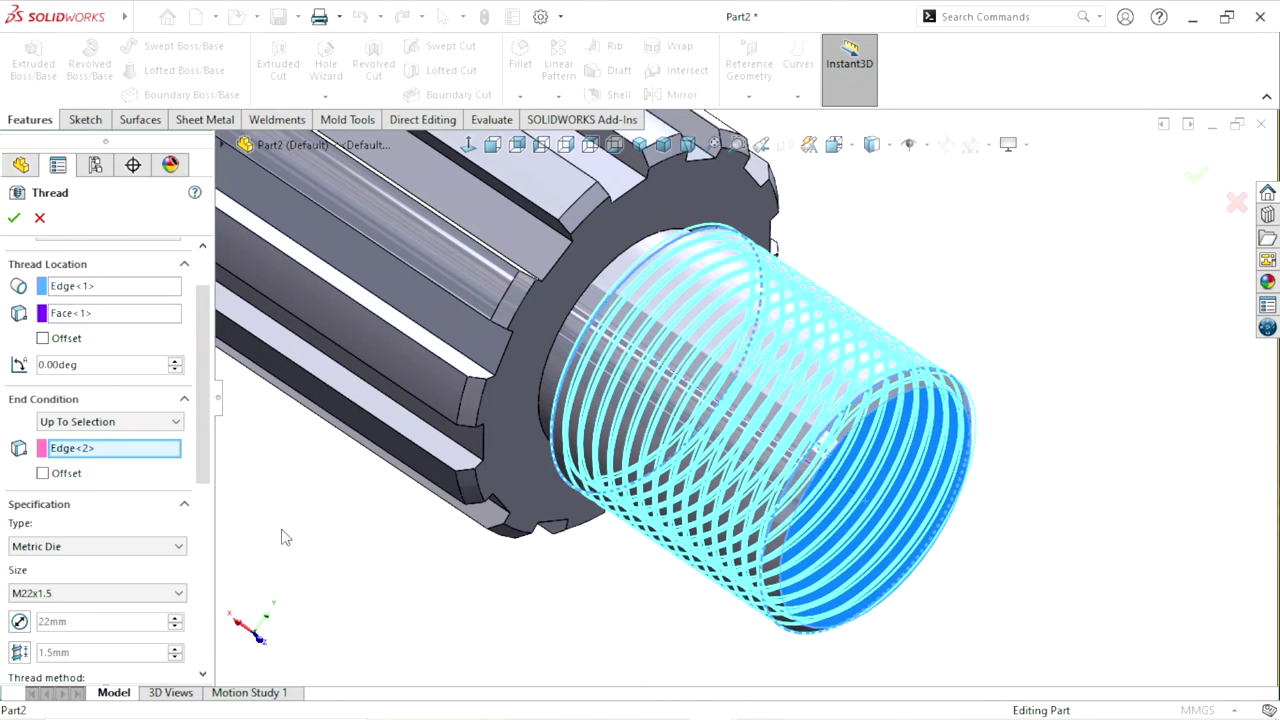
scroll(196, 503, down, 3)
scroll(196, 503, down, 1)
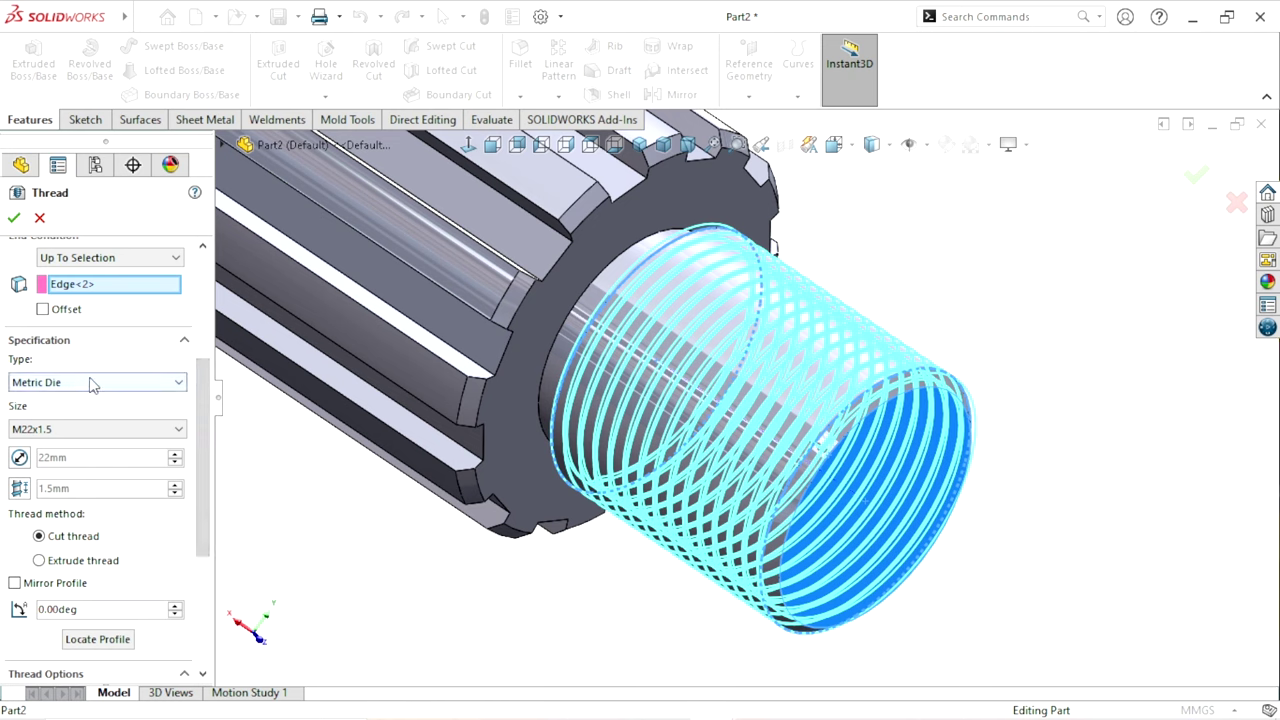
- Keep the thread type as Metric Die with size M22x1.5
click(92, 385)
click(68, 432)
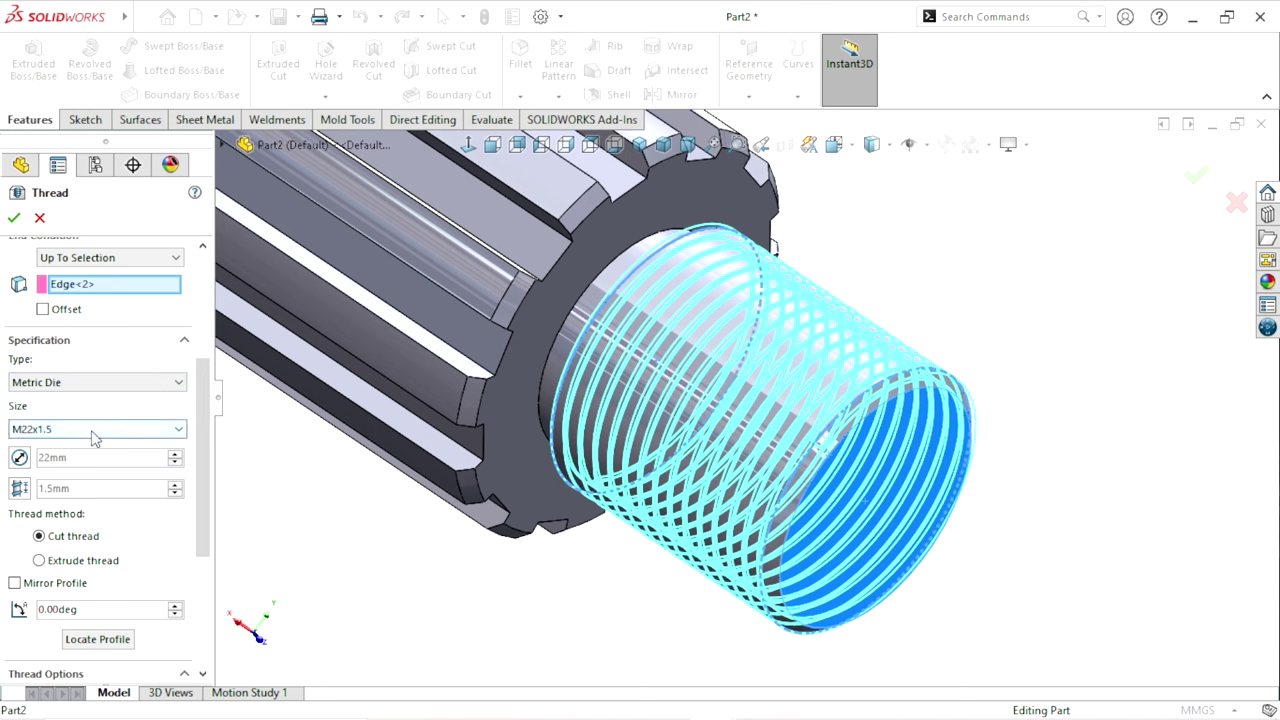
click(92, 432)
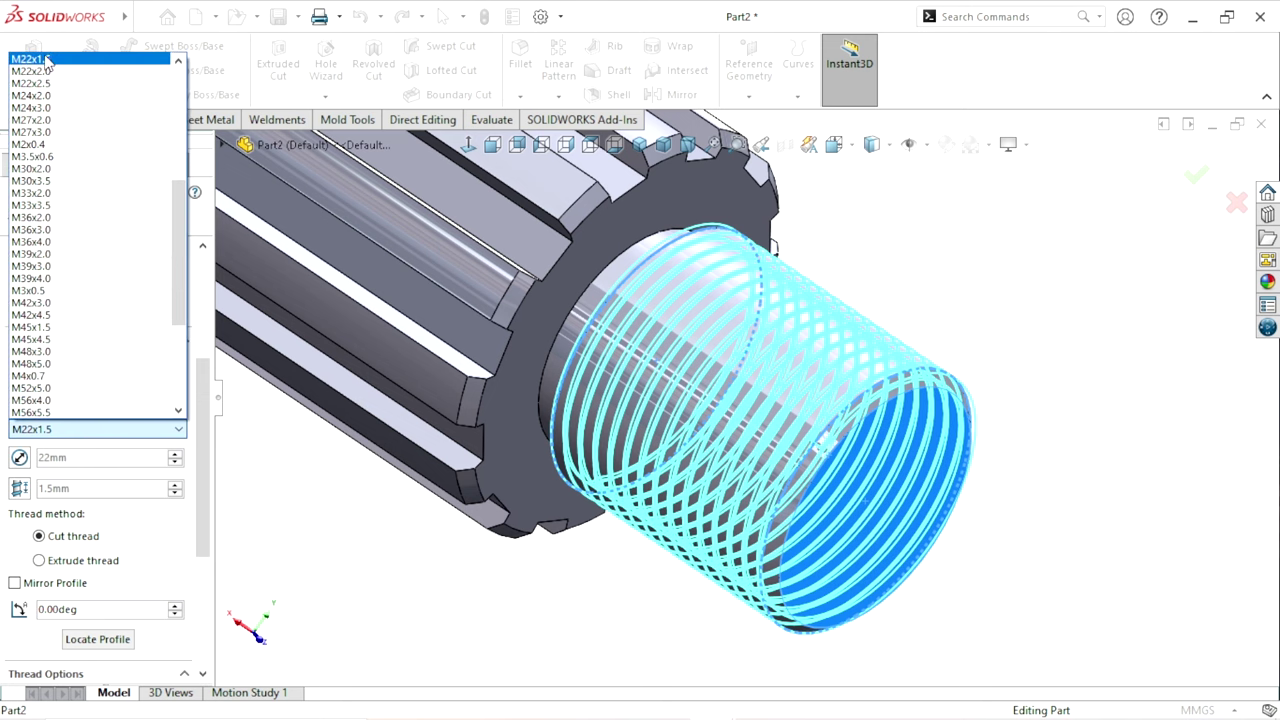
click(46, 60)
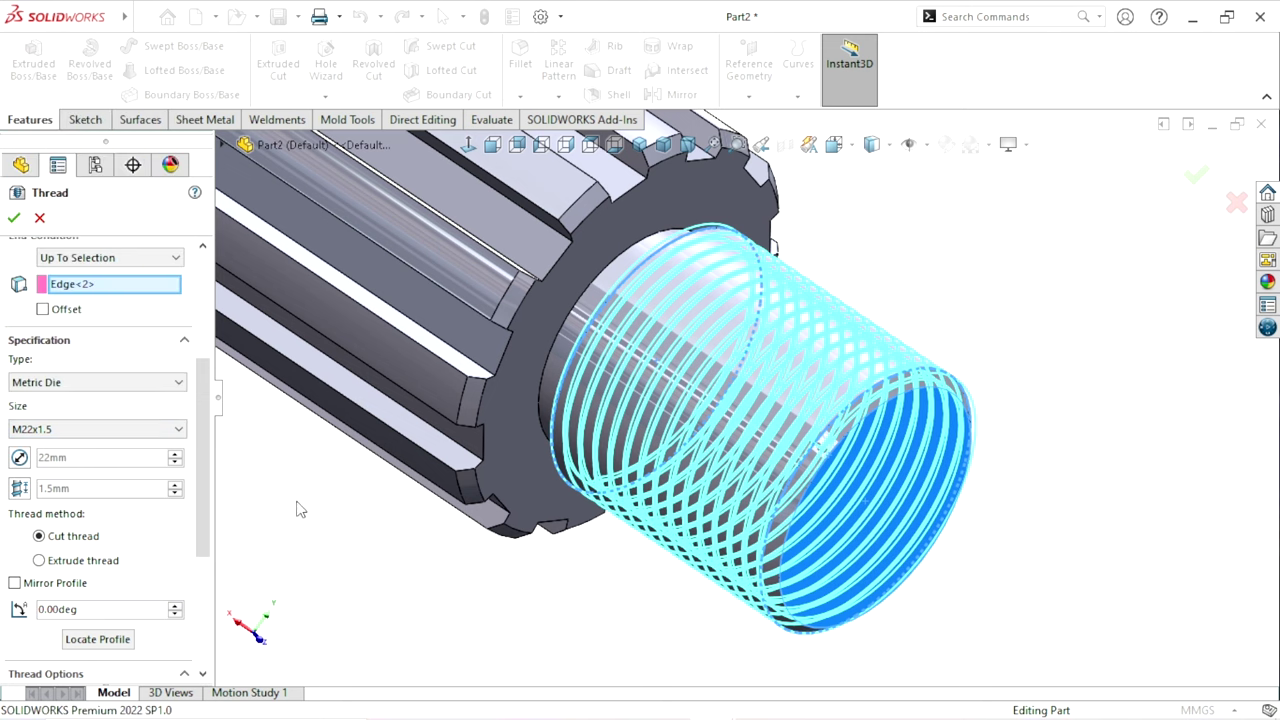
drag(203, 400, 210, 331)
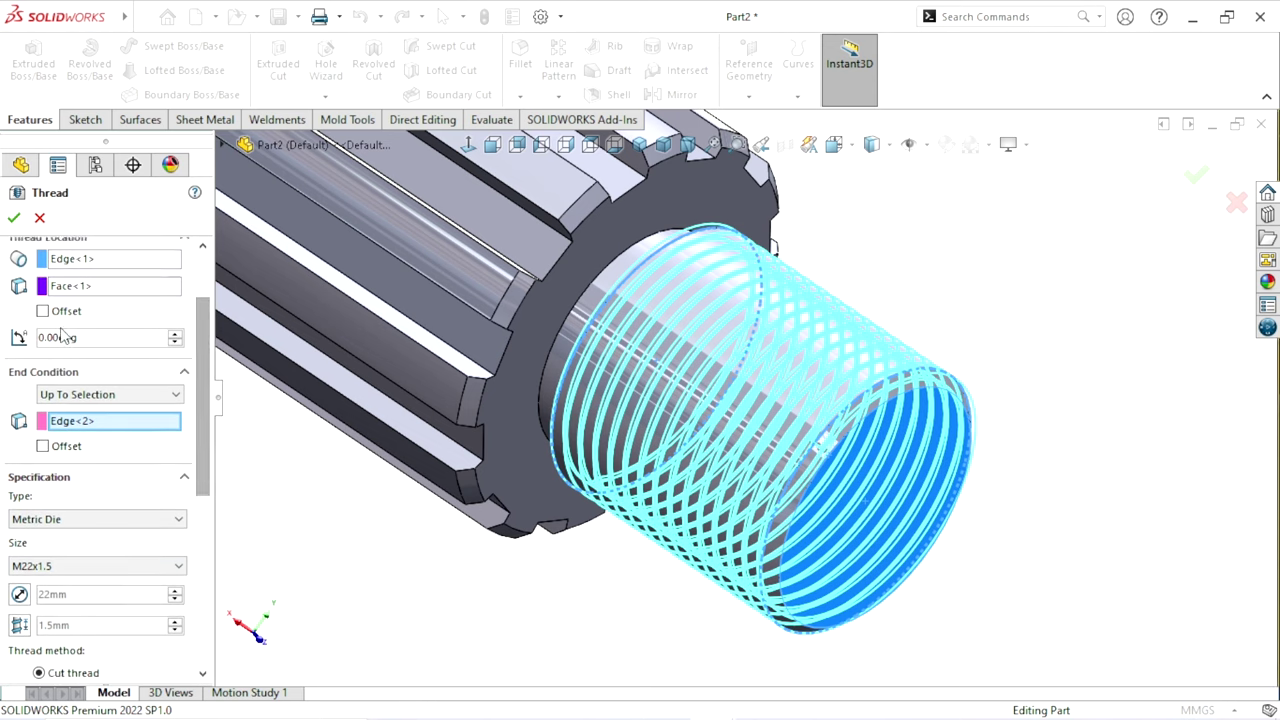
scroll(205, 348, up, 2)
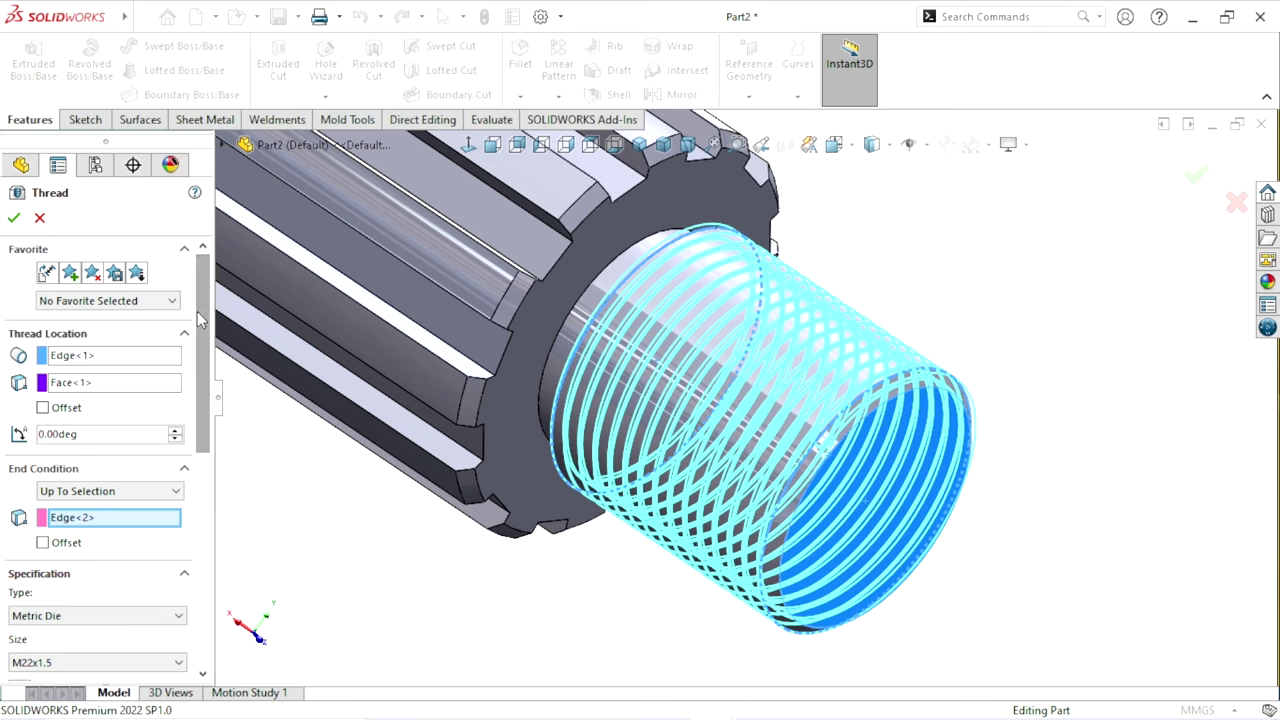
scroll(197, 311, up, 1)
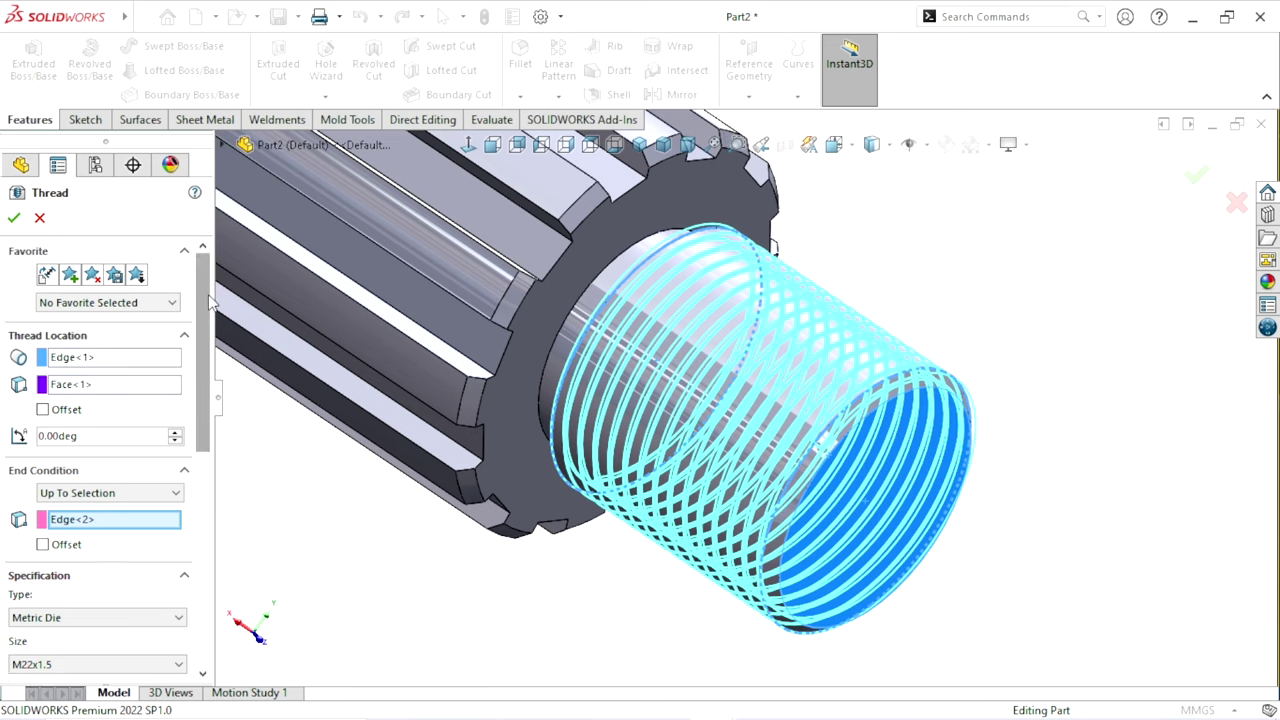
- Offset the thread start by 2mm, reversed beyond the shaft end, and create Thread1
click(43, 410)
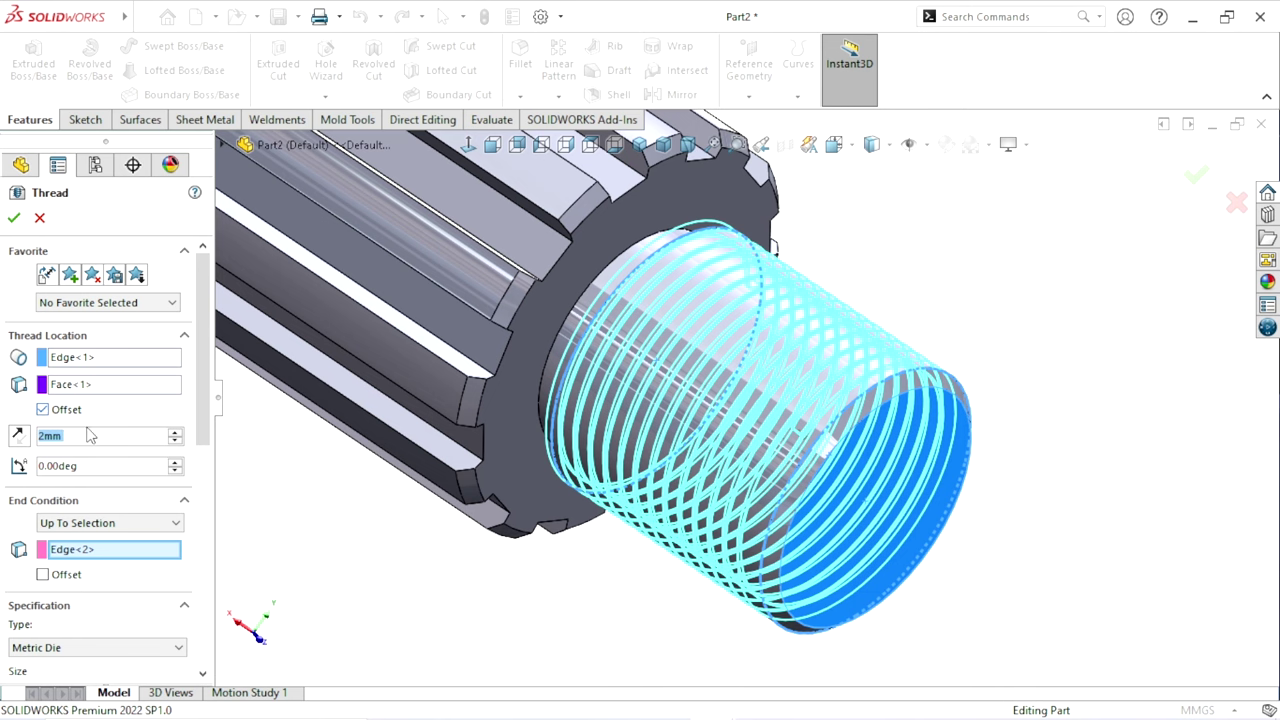
text(2mm)
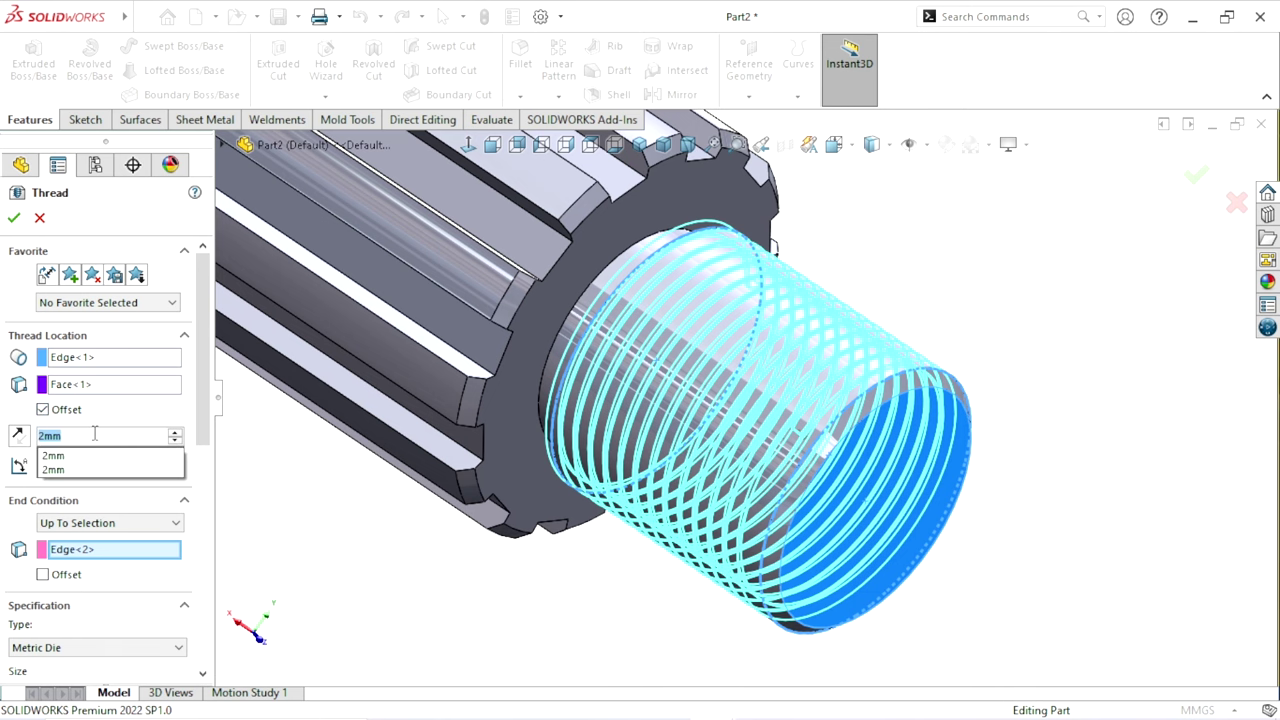
mouse_move(510, 558)
middle_down()
mouse_move(577, 582)
mouse_move(846, 409)
middle_up()
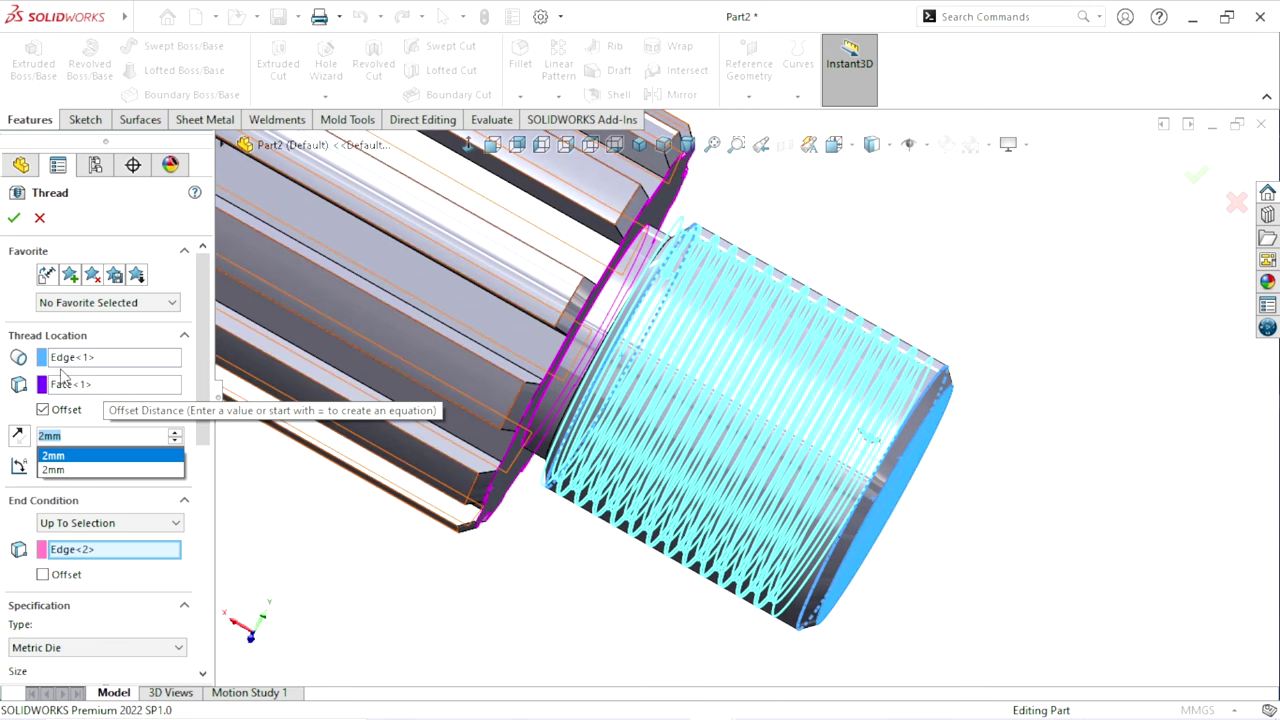
click(23, 445)
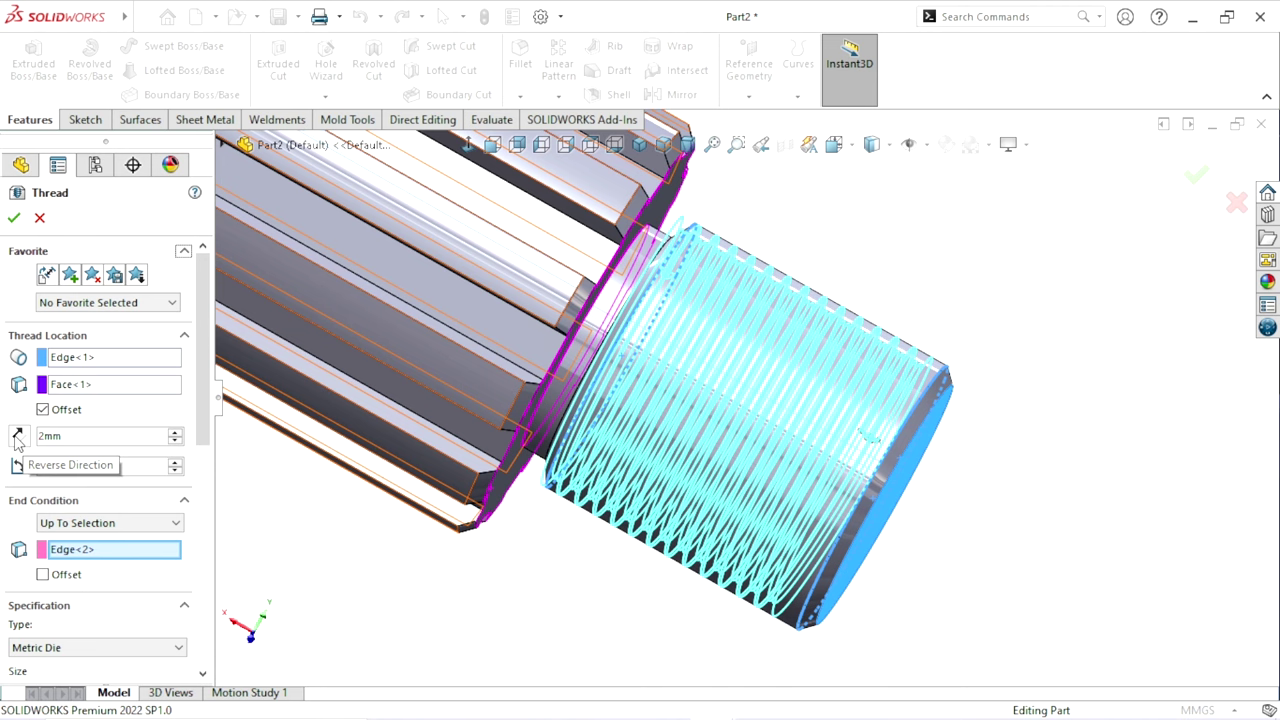
click(17, 438)
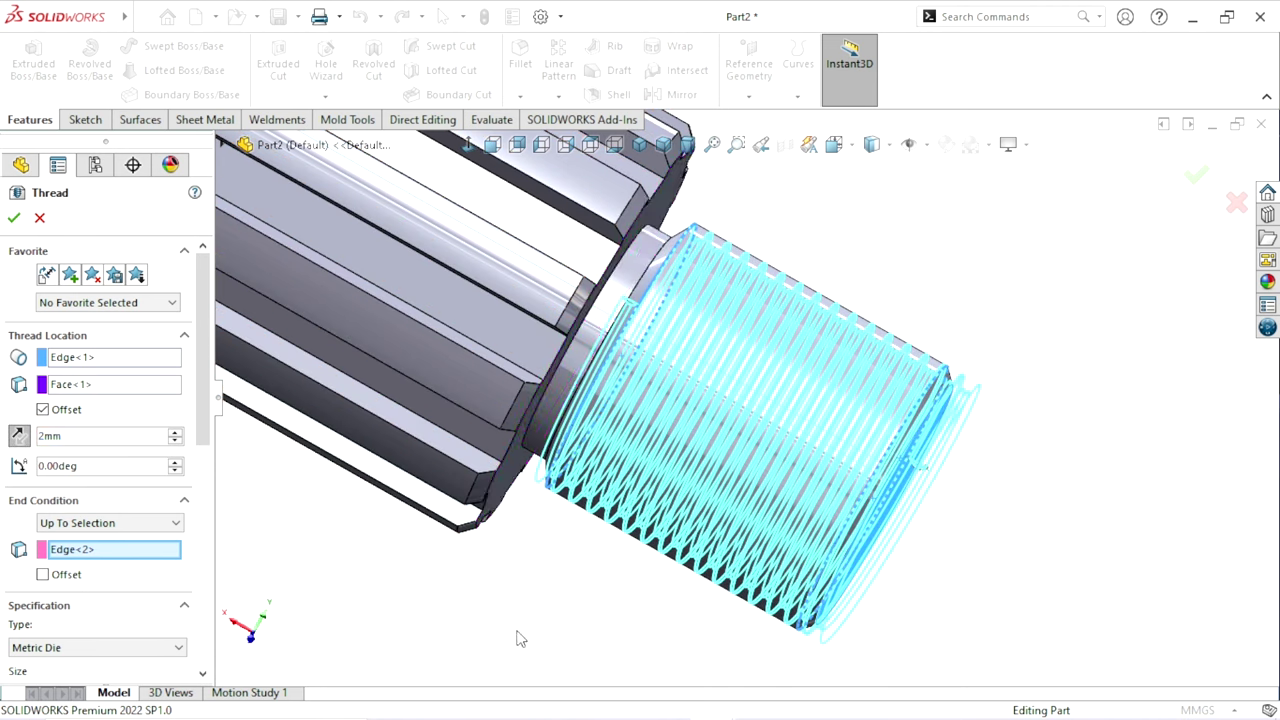
scroll(196, 500, down, 1)
scroll(195, 530, down, 3)
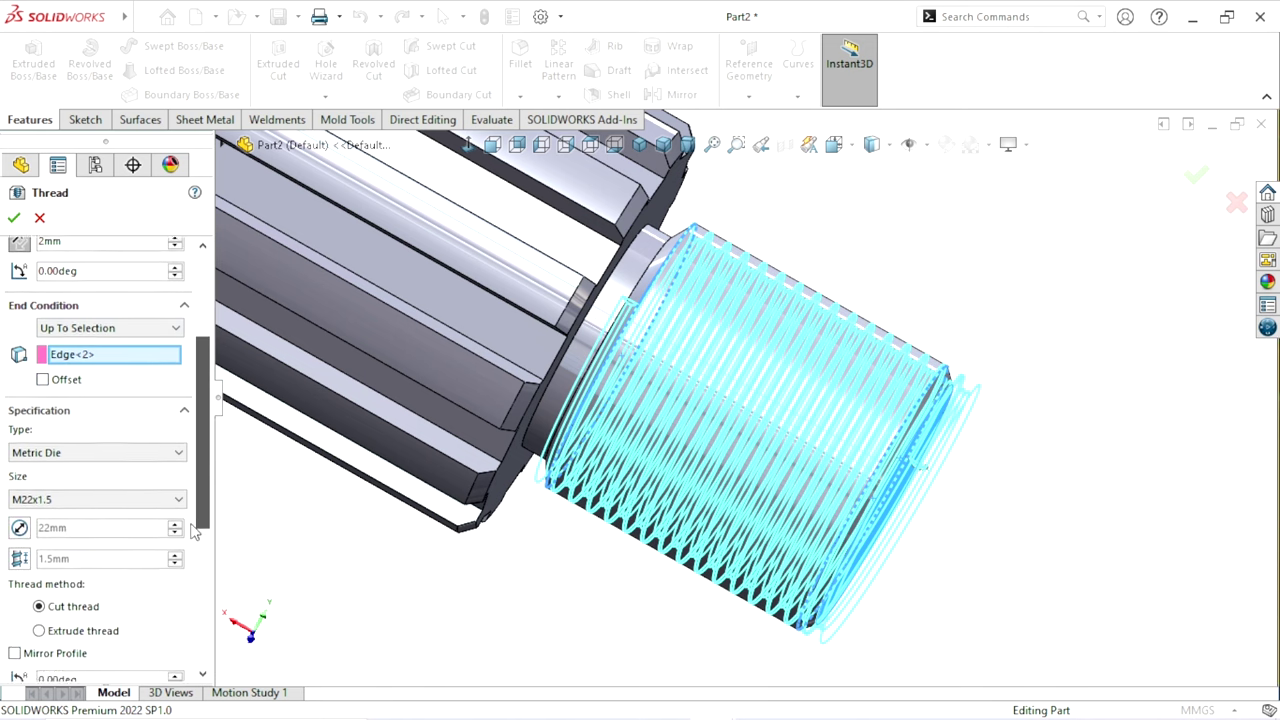
scroll(194, 570, down, 2)
scroll(192, 600, down, 2)
scroll(192, 605, up, 4)
scroll(194, 557, up, 4)
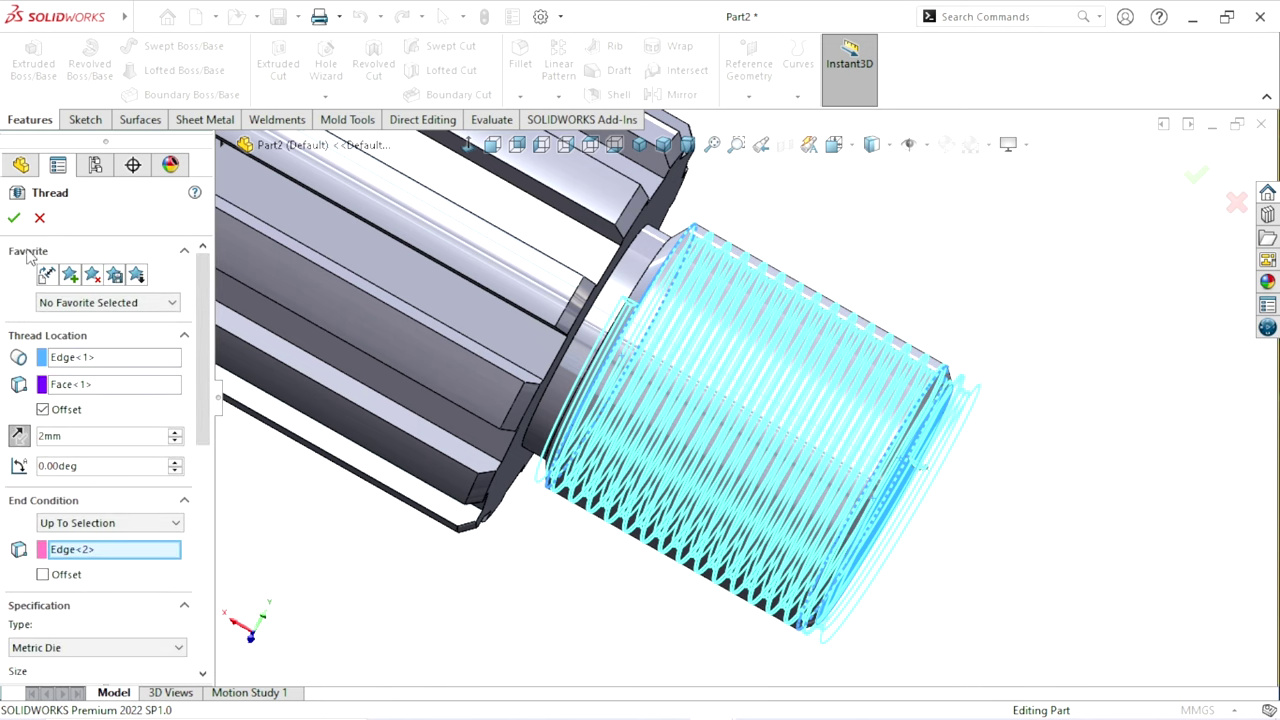
click(14, 220)
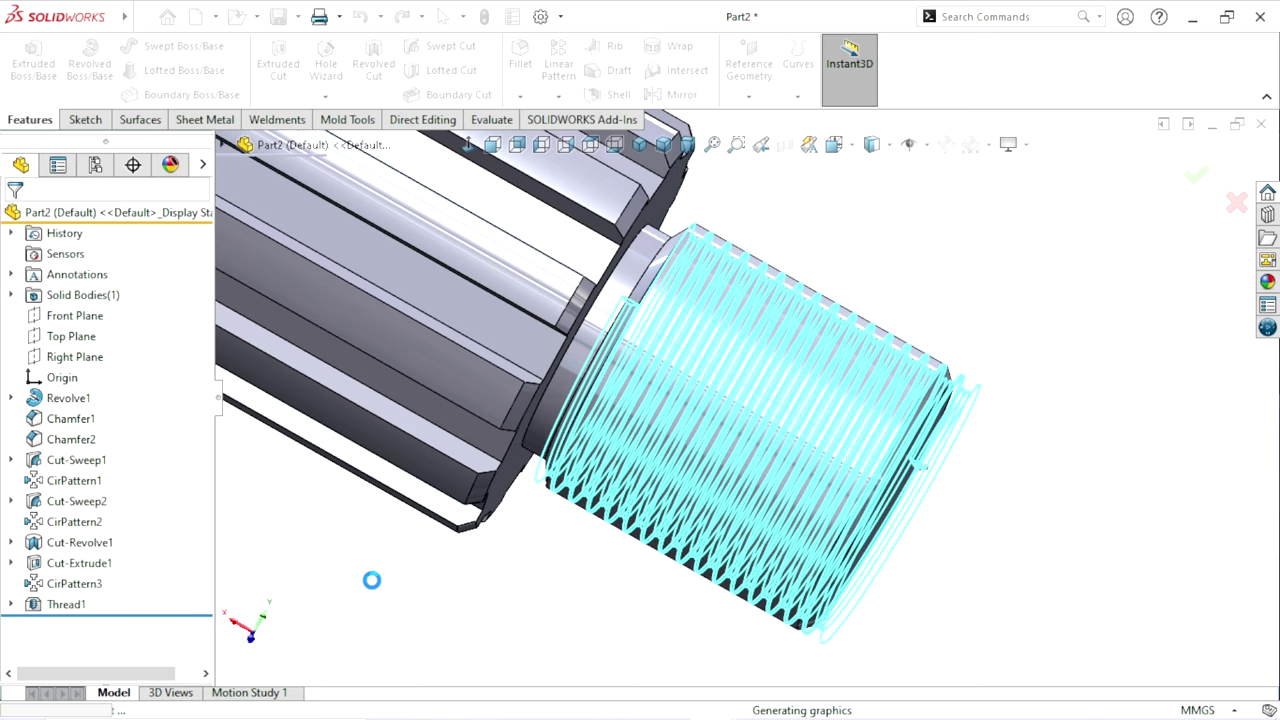
- Edit Thread1, review its 2mm offset, Up To Selection and Metric Die settings, and rebuild it
mouse_move(376, 589)
middle_down()
mouse_move(635, 460)
mouse_move(640, 318)
mouse_move(569, 301)
middle_up()
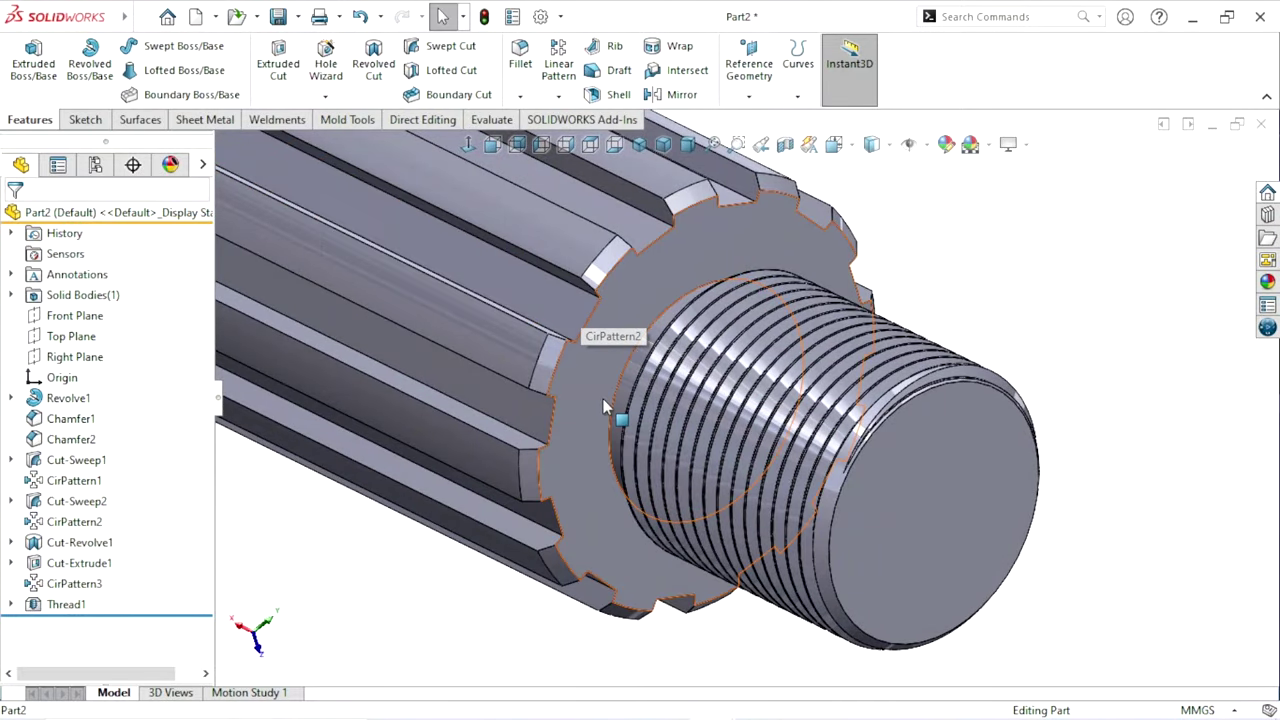
scroll(640, 330, up, 3)
middle_drag(765, 315, 440, 605)
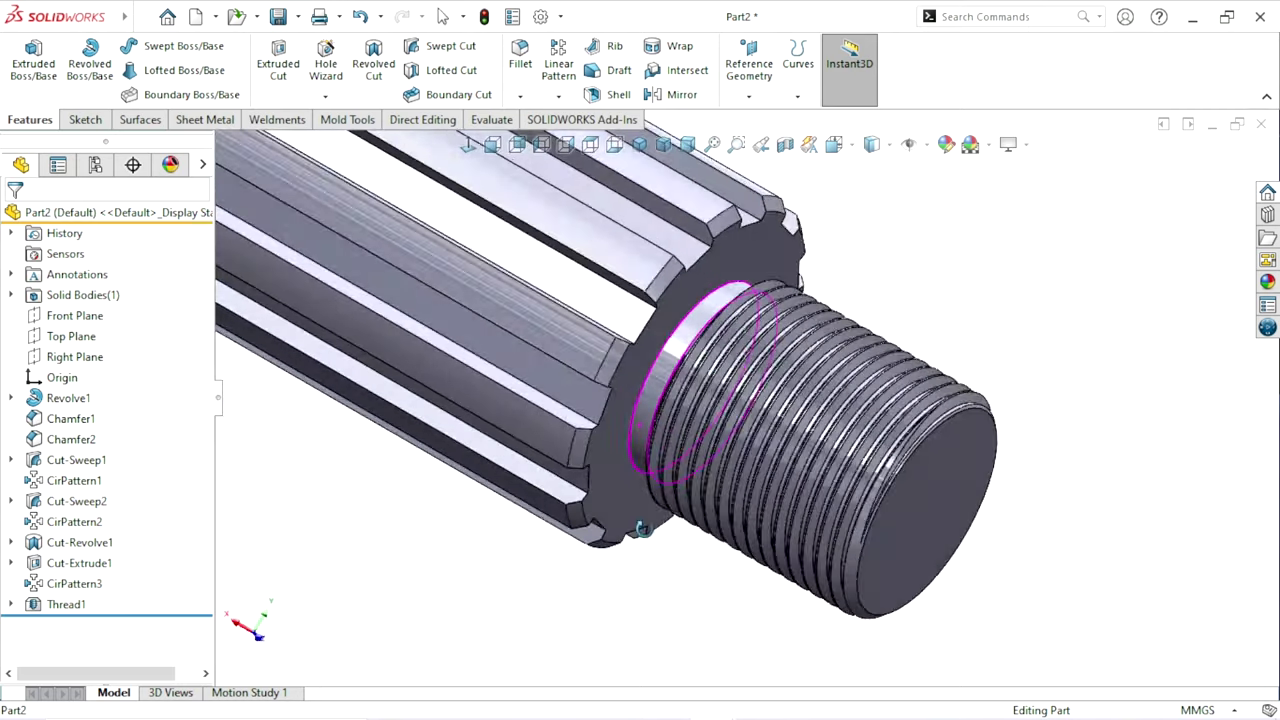
click(106, 604)
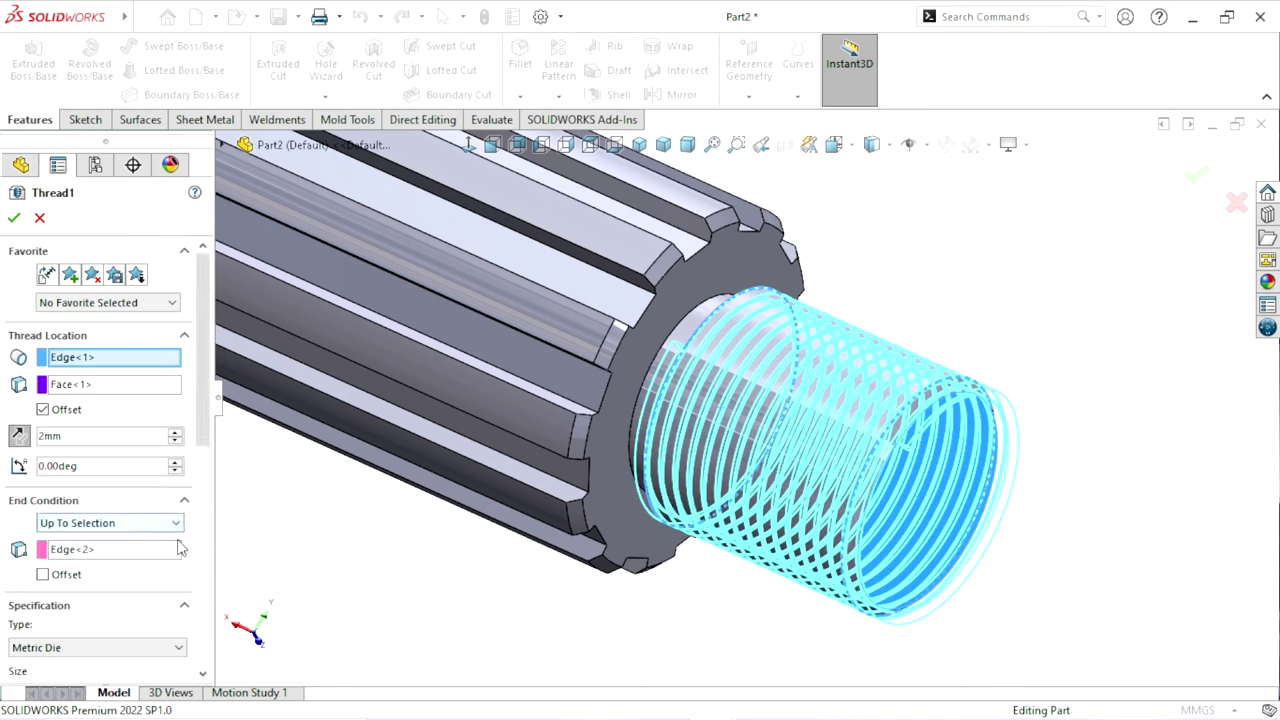
mouse_move(206, 408)
mouse_down()
mouse_move(219, 633)
mouse_move(203, 388)
mouse_up()
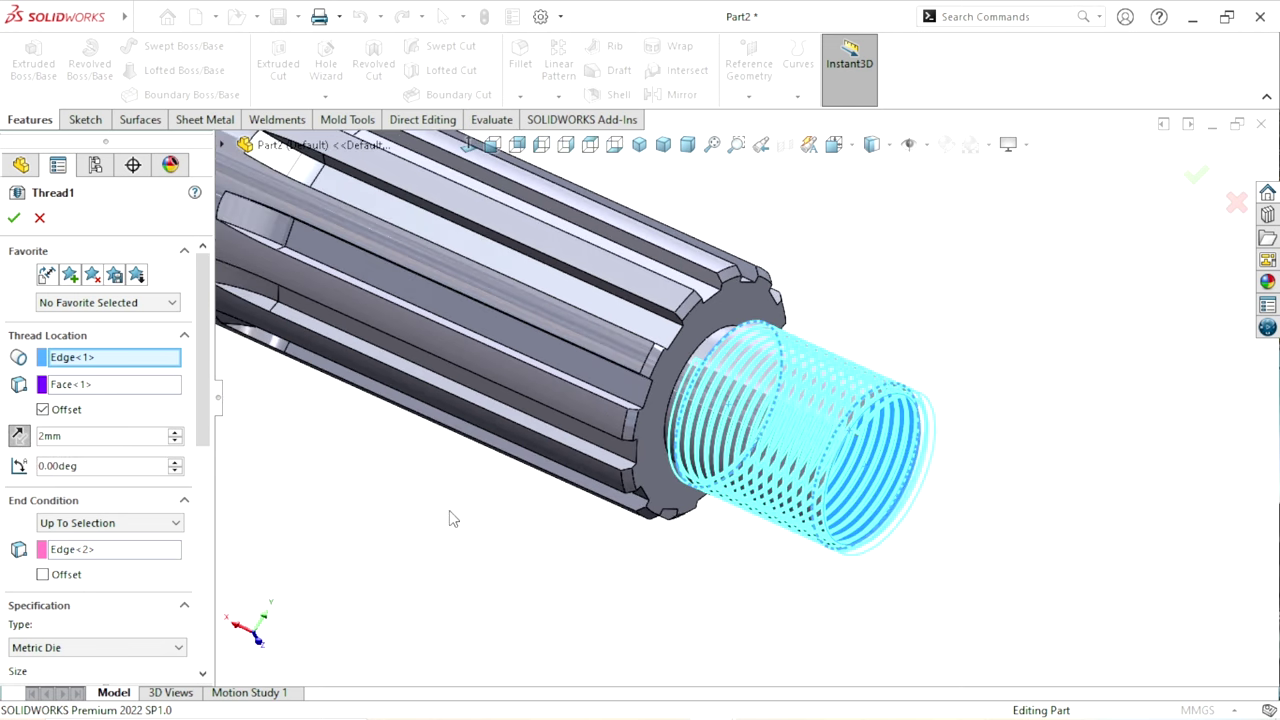
mouse_move(449, 517)
middle_down()
mouse_move(651, 486)
mouse_move(640, 537)
mouse_move(650, 561)
mouse_move(618, 515)
middle_up()
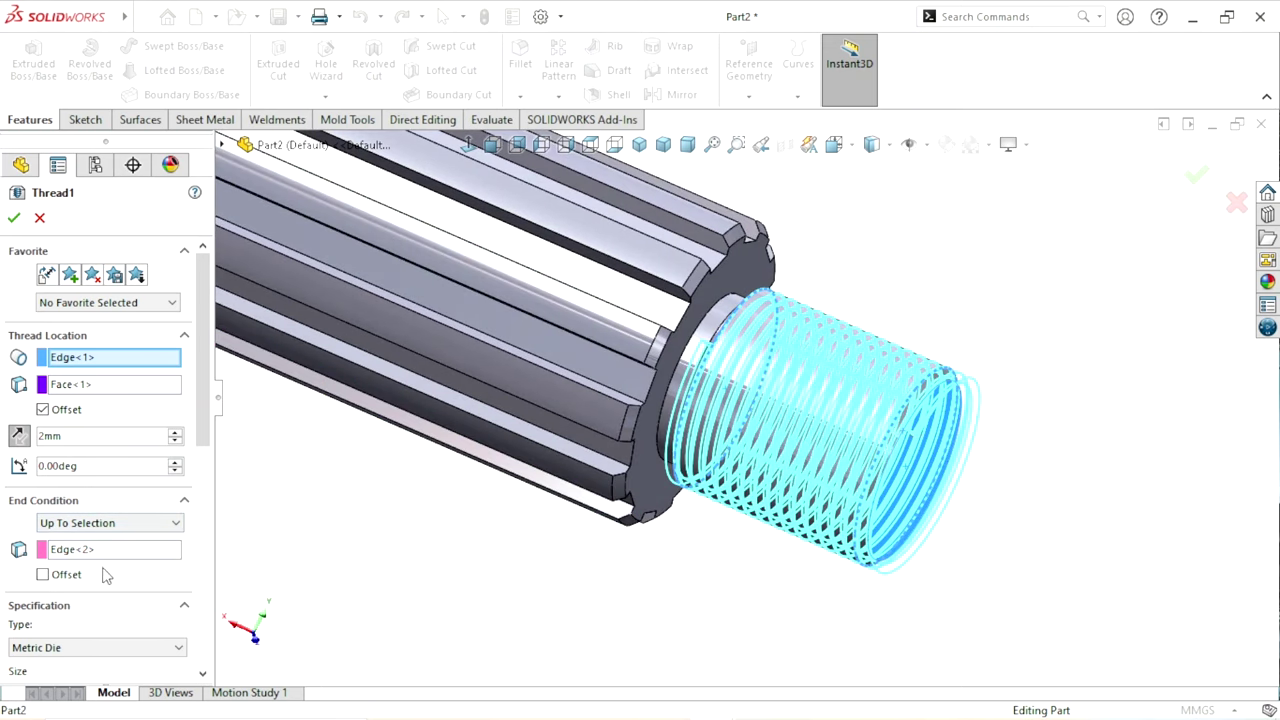
click(13, 219)
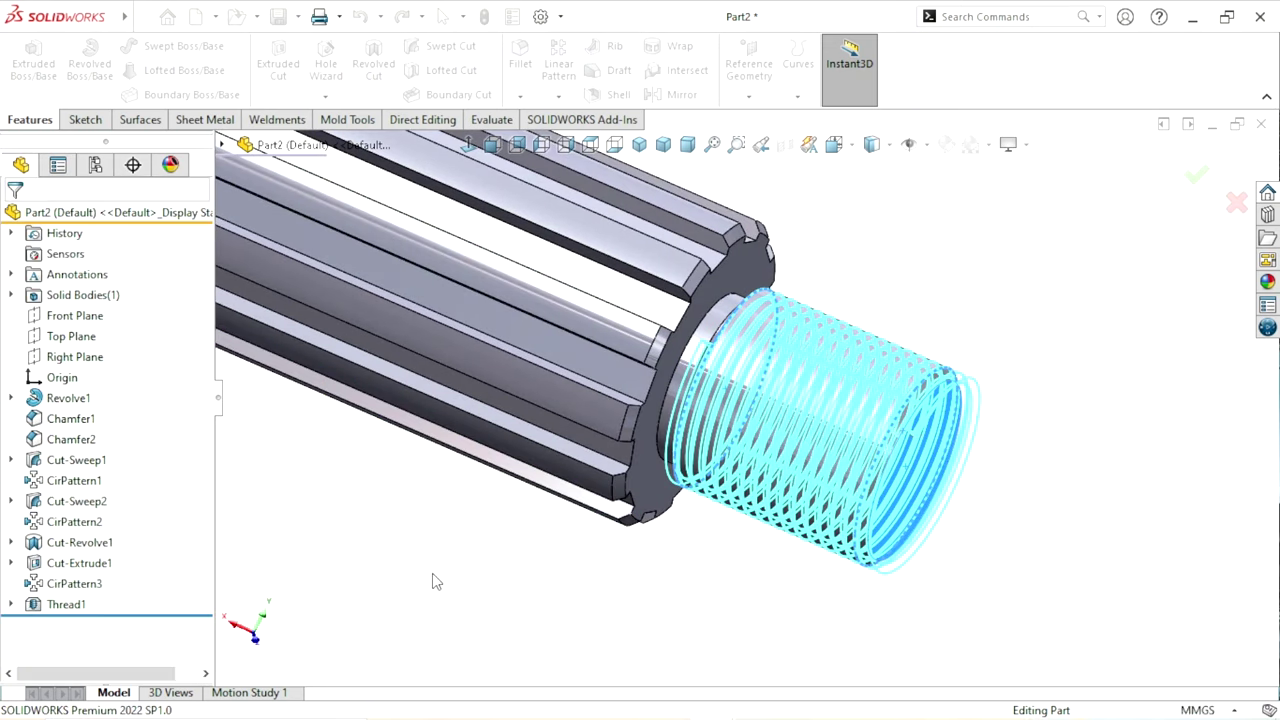
scroll(650, 515, up, 5)
scroll(606, 475, down, 4)
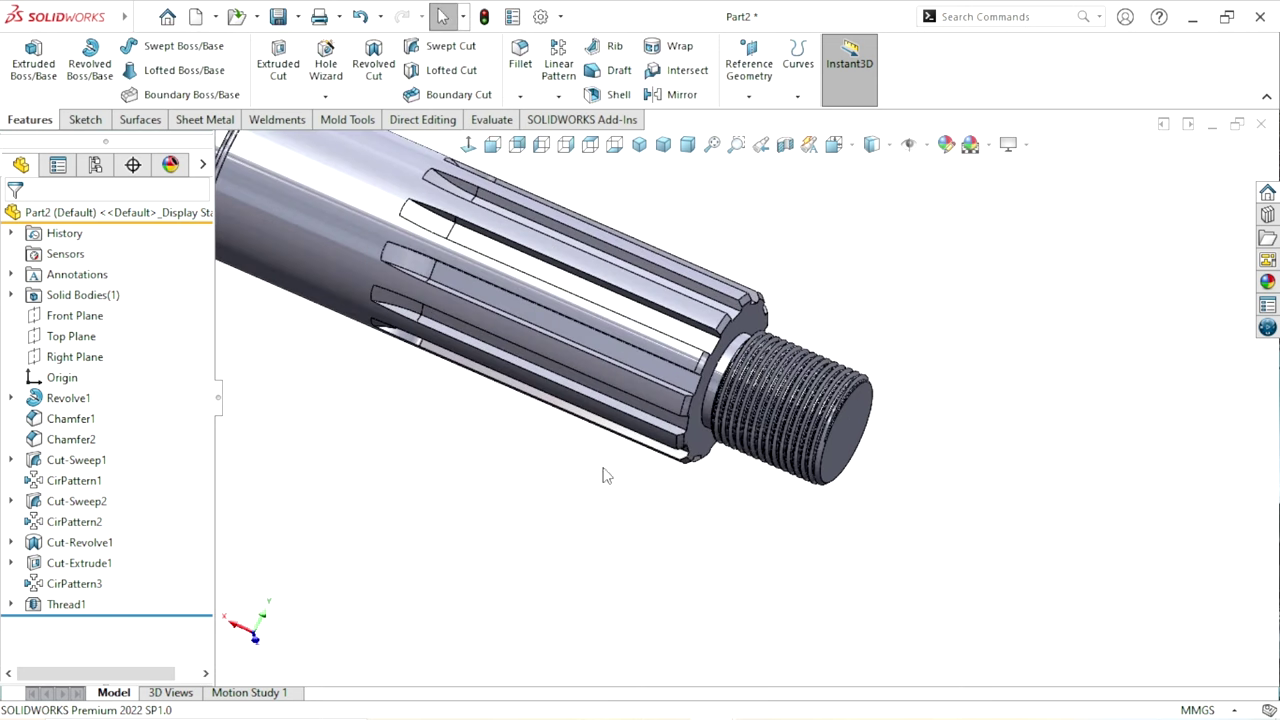
scroll(414, 488, up, 3)
scroll(414, 488, up, 2)
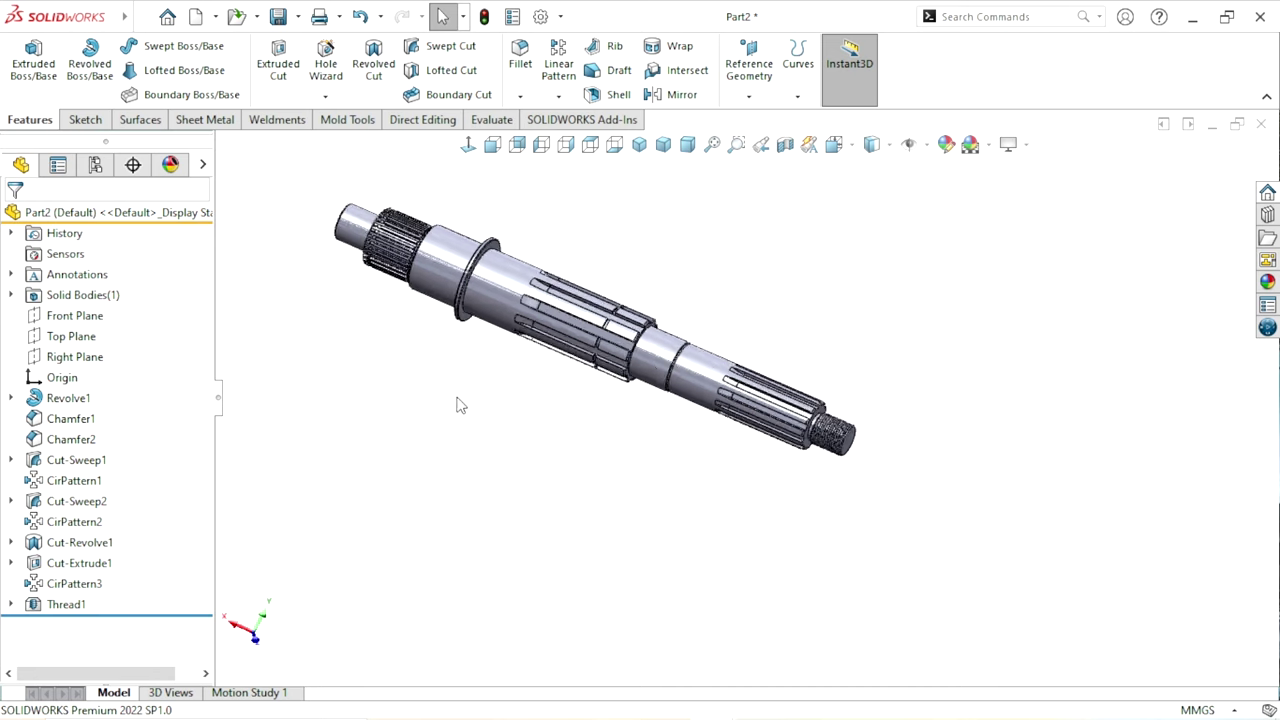
mouse_move(457, 400)
middle_down()
mouse_move(539, 536)
mouse_move(688, 628)
middle_up()
scroll(824, 394, down, 3)
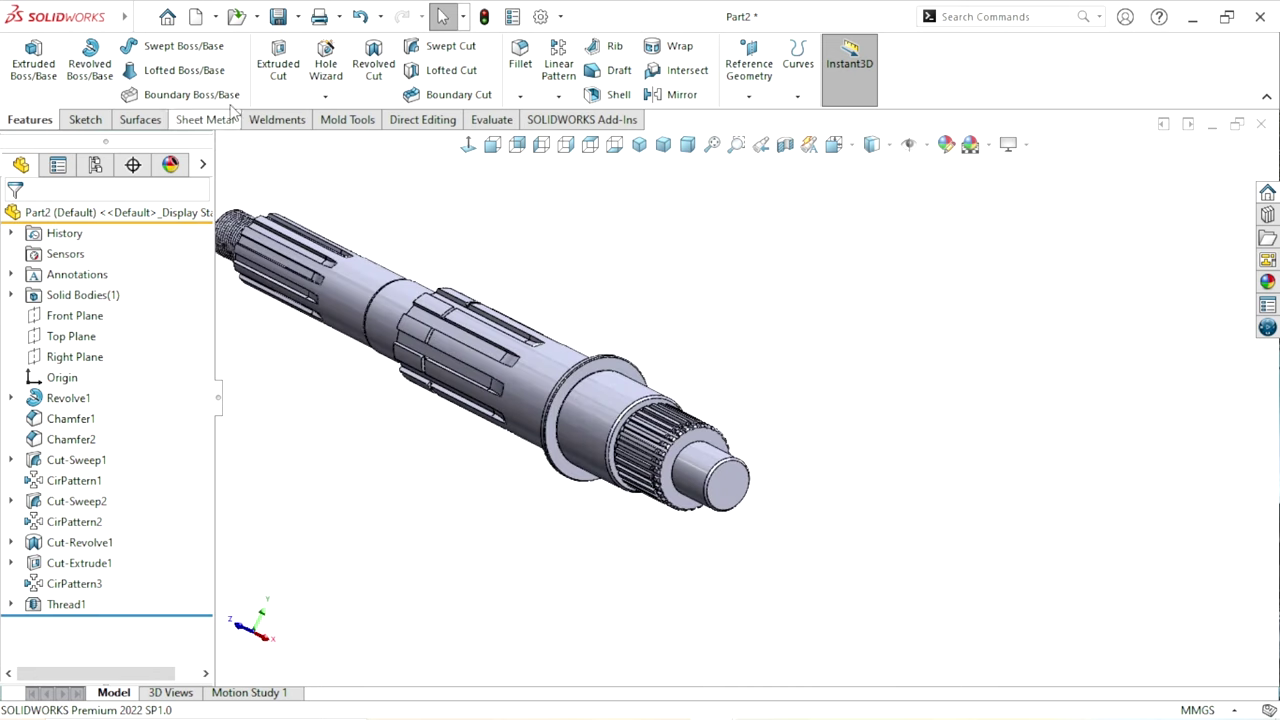
- Set up a Hole Wizard drilled hole: ANSI Metric, Drill sizes, Ø5.0, Blind 130mm deep
click(325, 62)
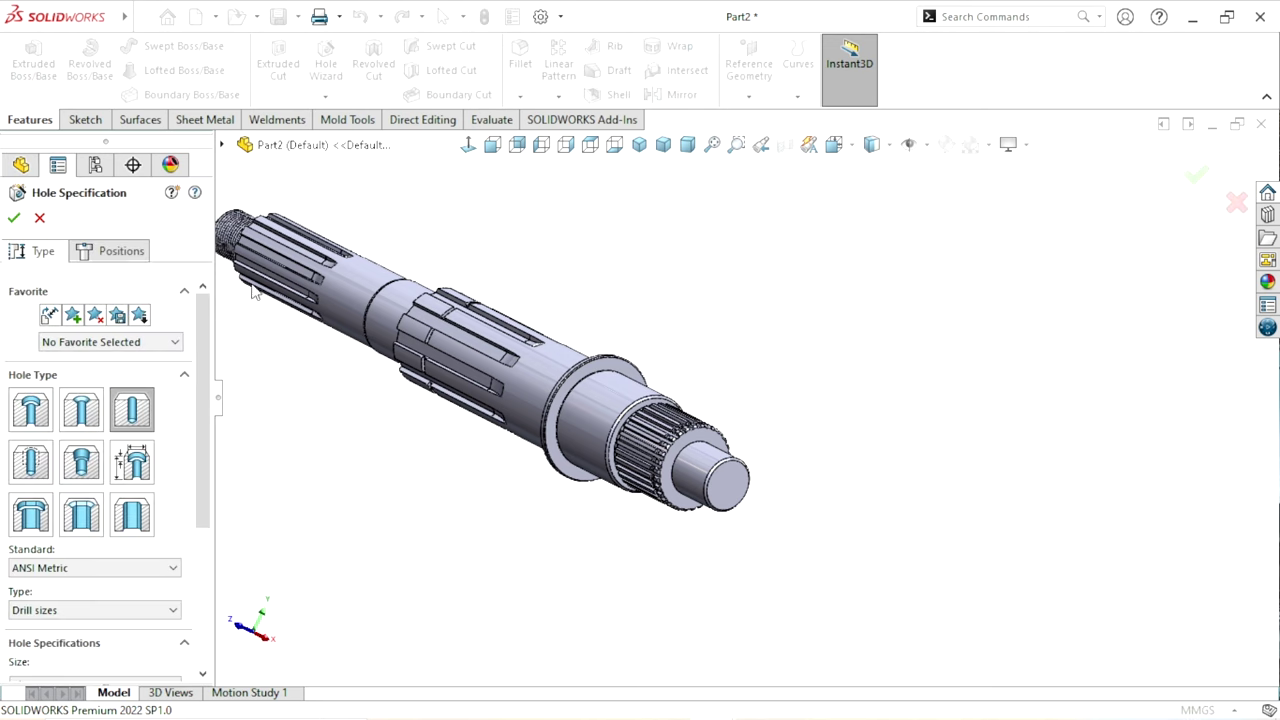
scroll(206, 430, down, 1)
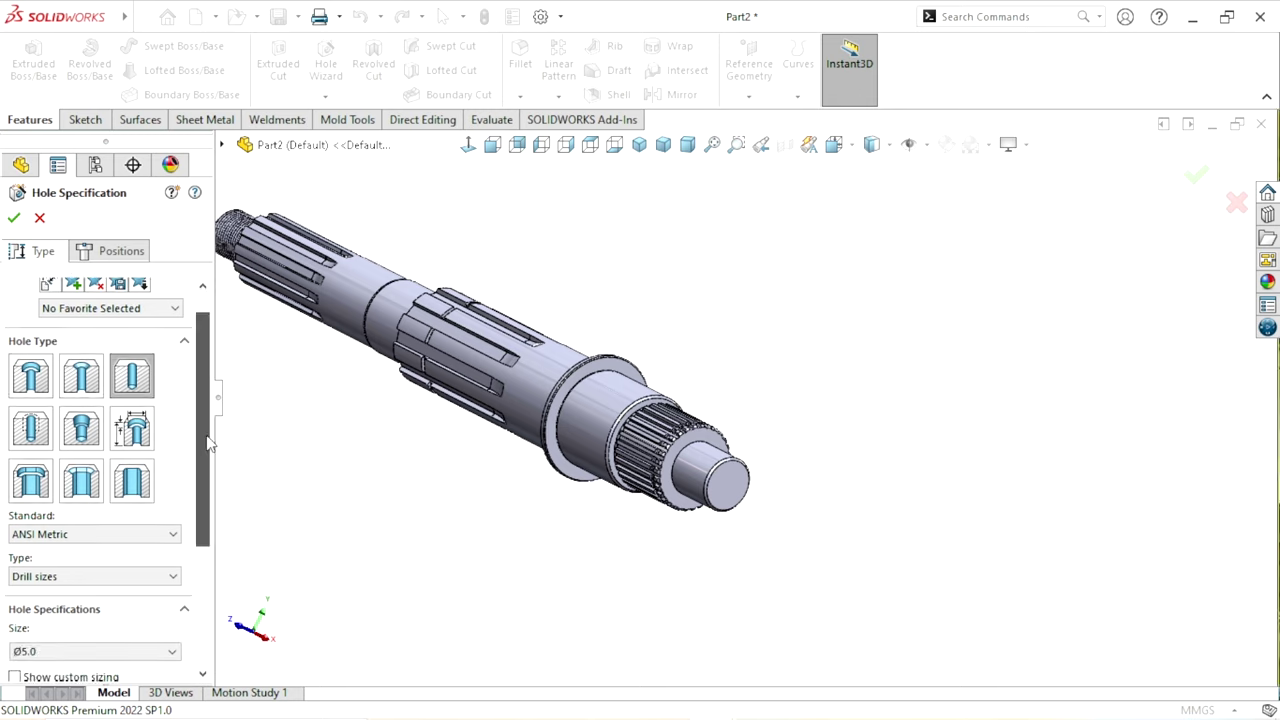
click(146, 378)
scroll(214, 385, down, 3)
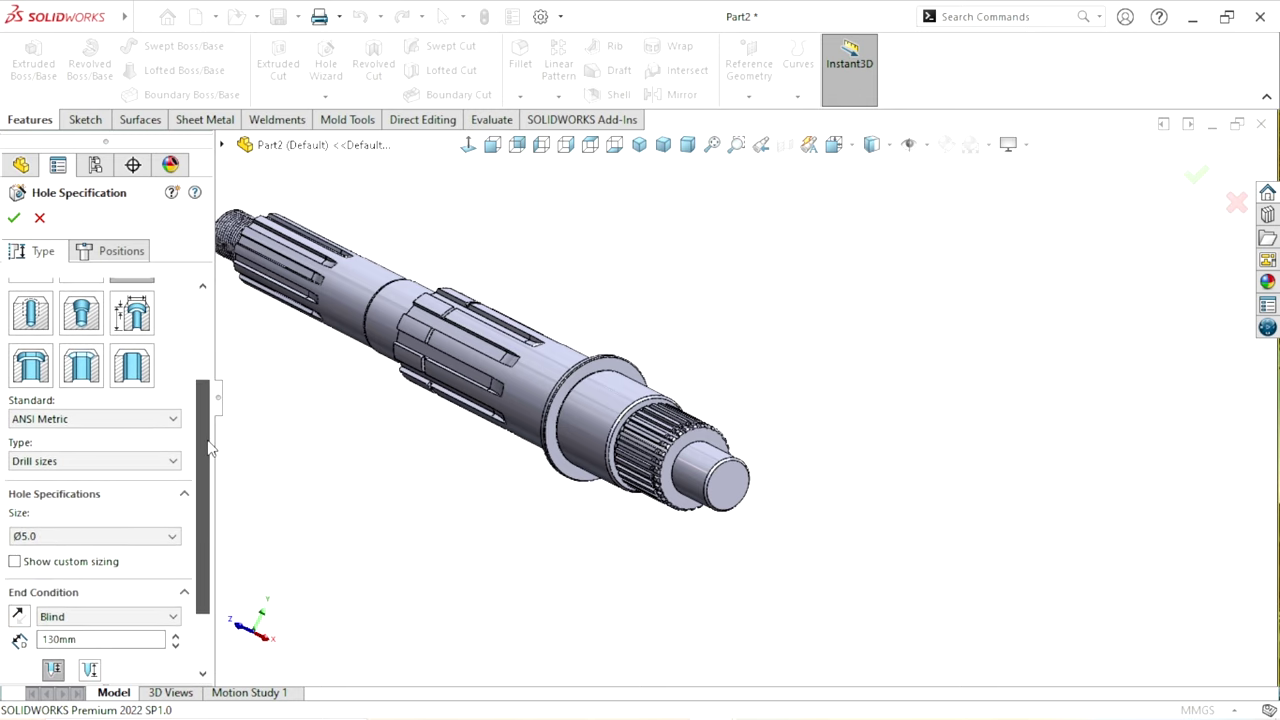
click(80, 428)
click(78, 434)
click(80, 461)
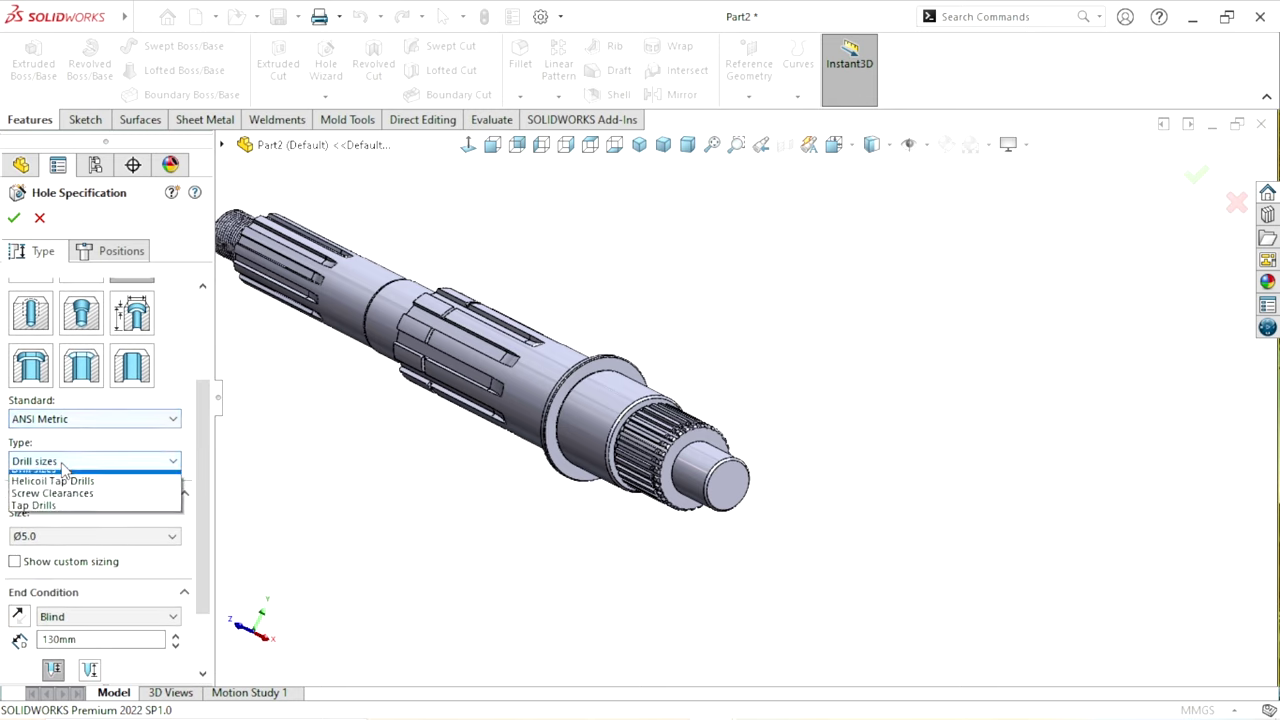
click(78, 476)
scroll(90, 470, down, 2)
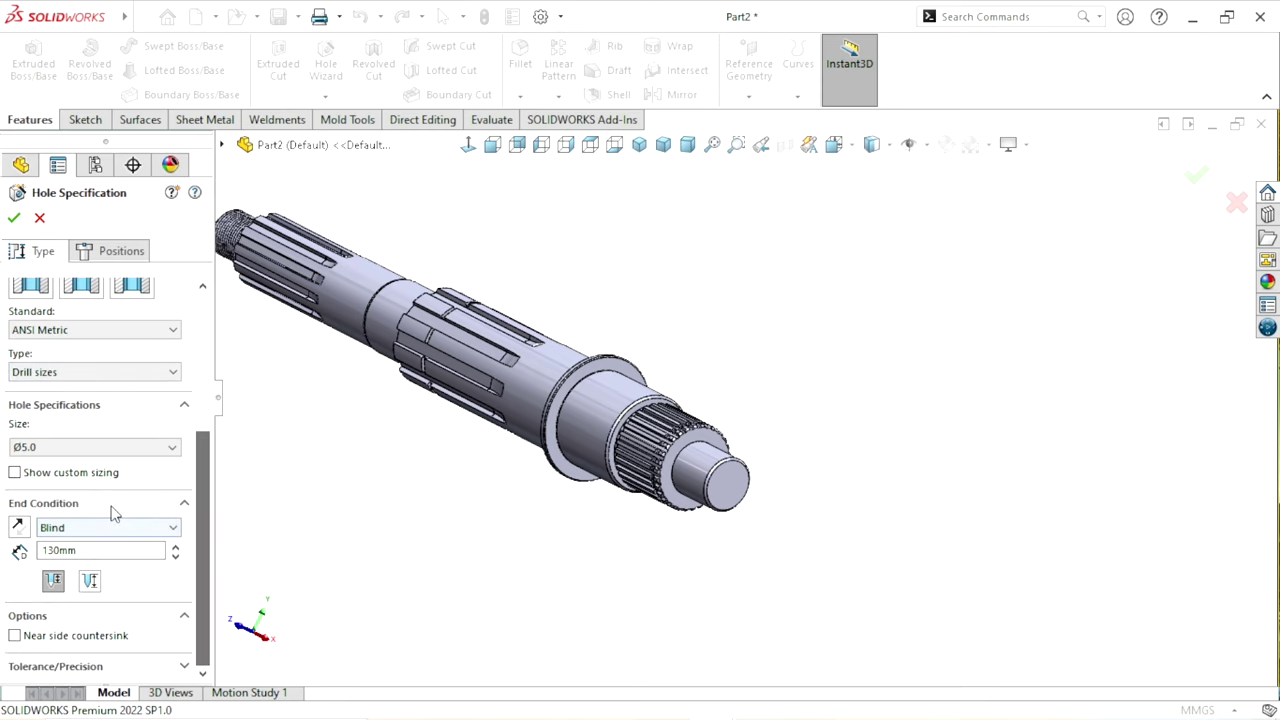
click(60, 450)
click(52, 460)
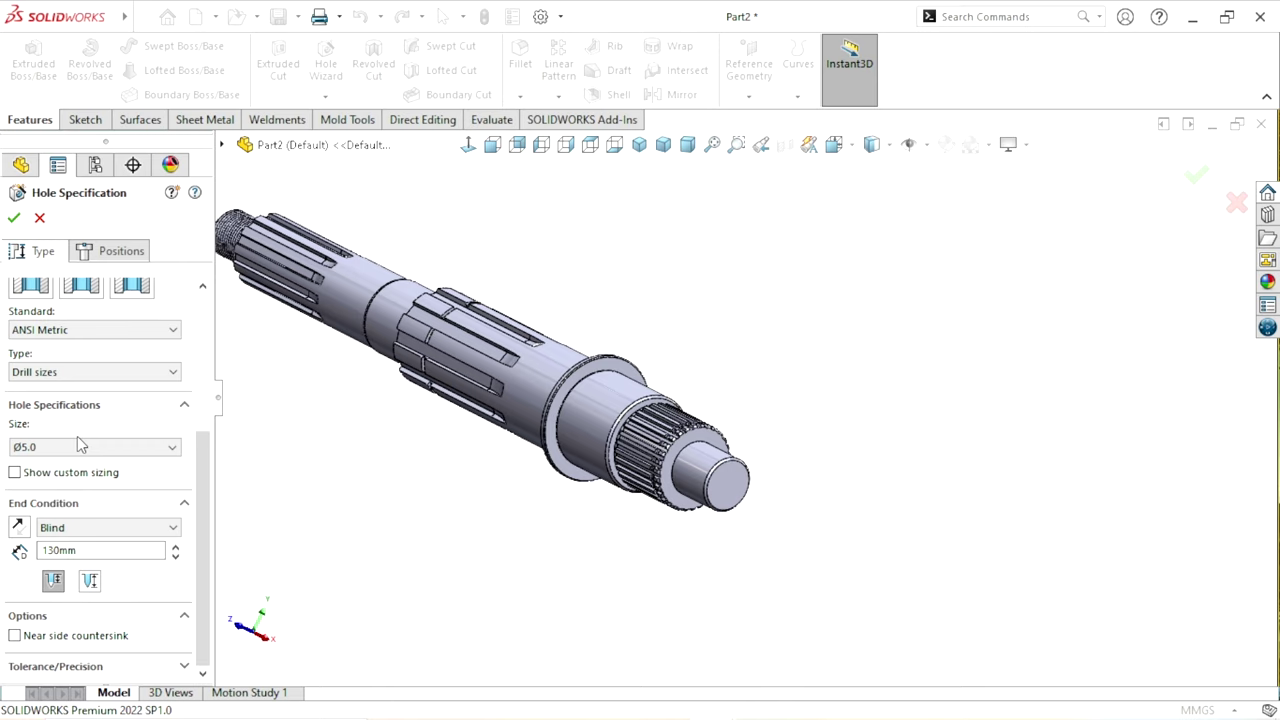
double_click(102, 551)
- Place the hole at the centre of the shaft's end face and finish Hole1
click(108, 251)
click(726, 492)
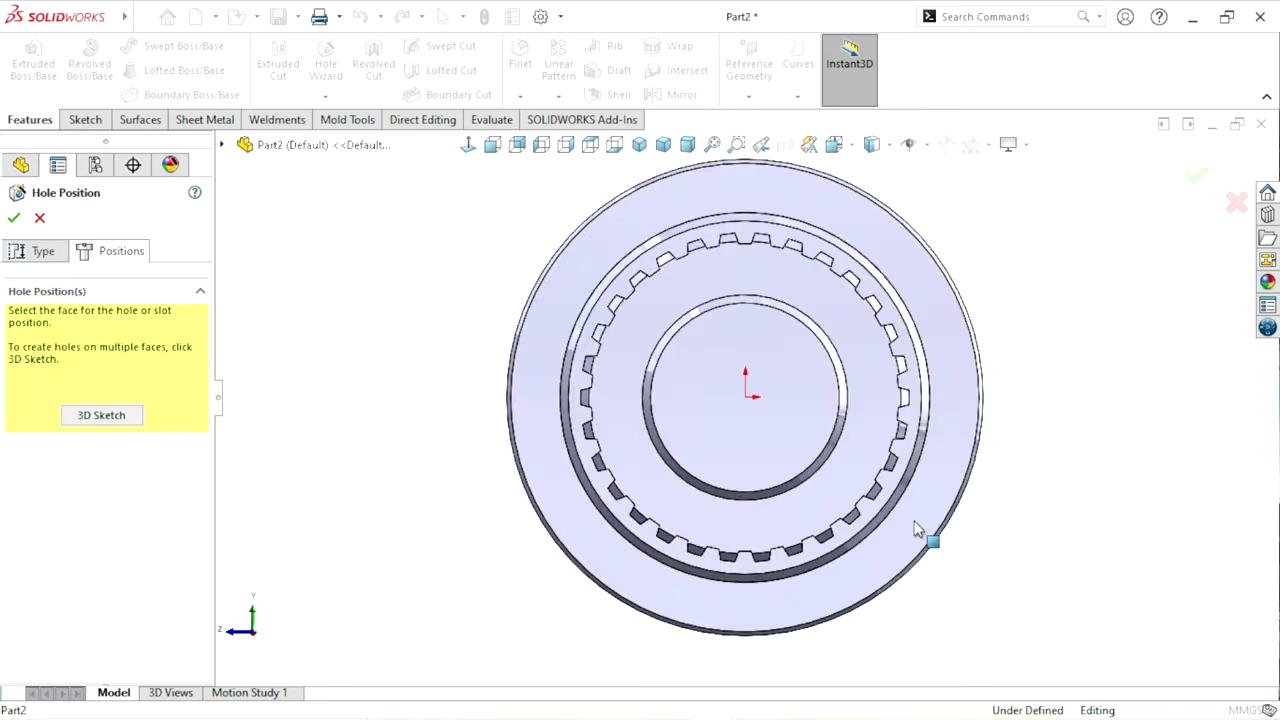
click(746, 398)
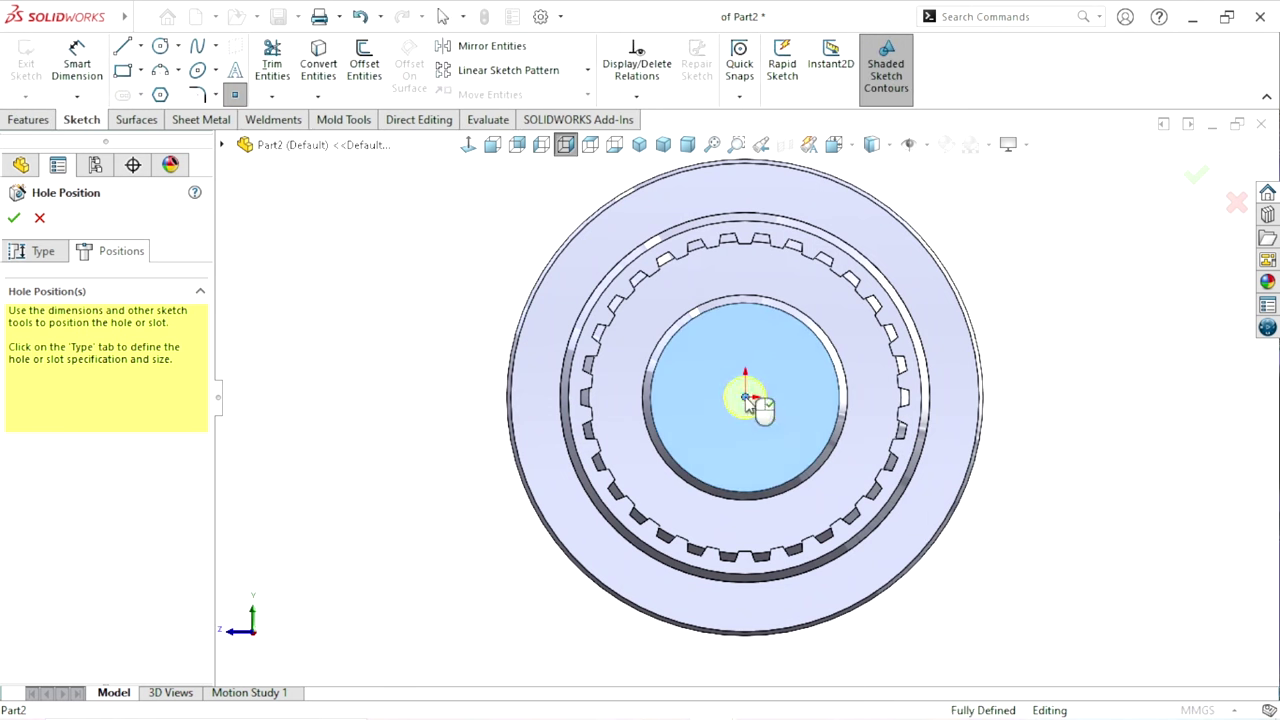
click(11, 222)
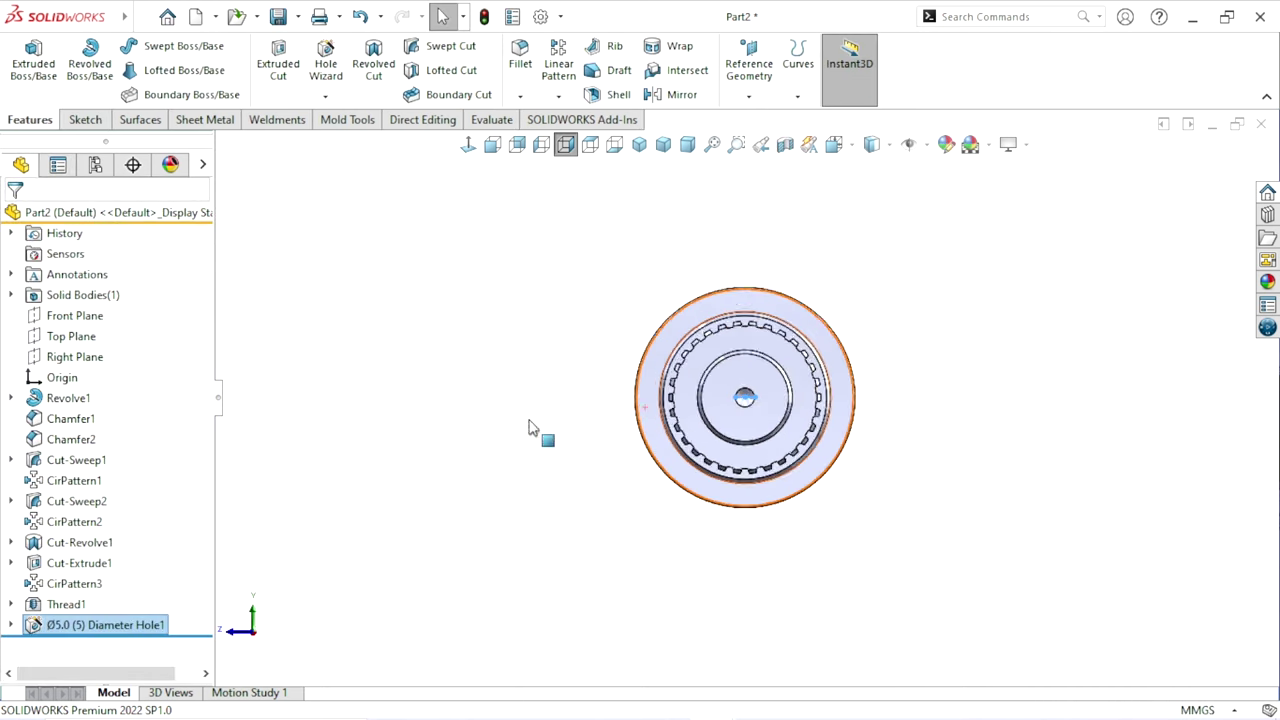
key(ctrl+7)
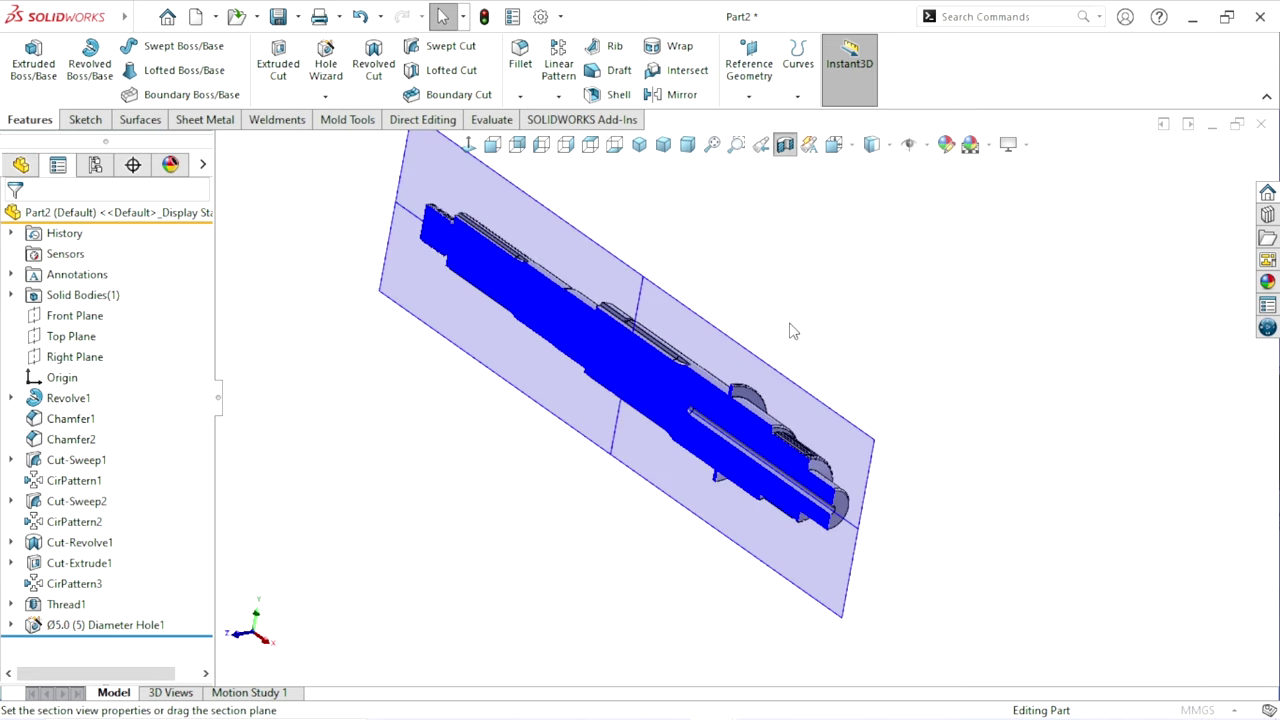
mouse_move(789, 329)
middle_down()
mouse_move(907, 354)
mouse_move(819, 401)
middle_up()
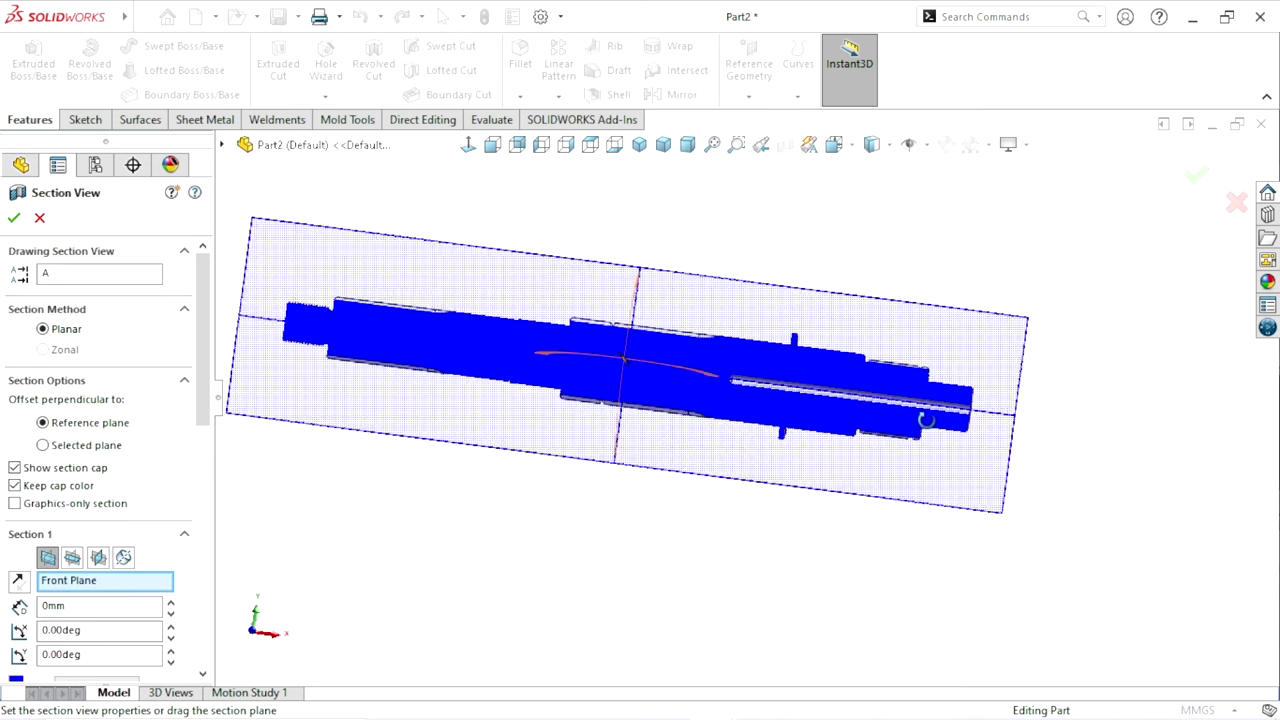
scroll(819, 401, down, 1)
scroll(819, 401, down, 4)
middle_drag(616, 390, 628, 372)
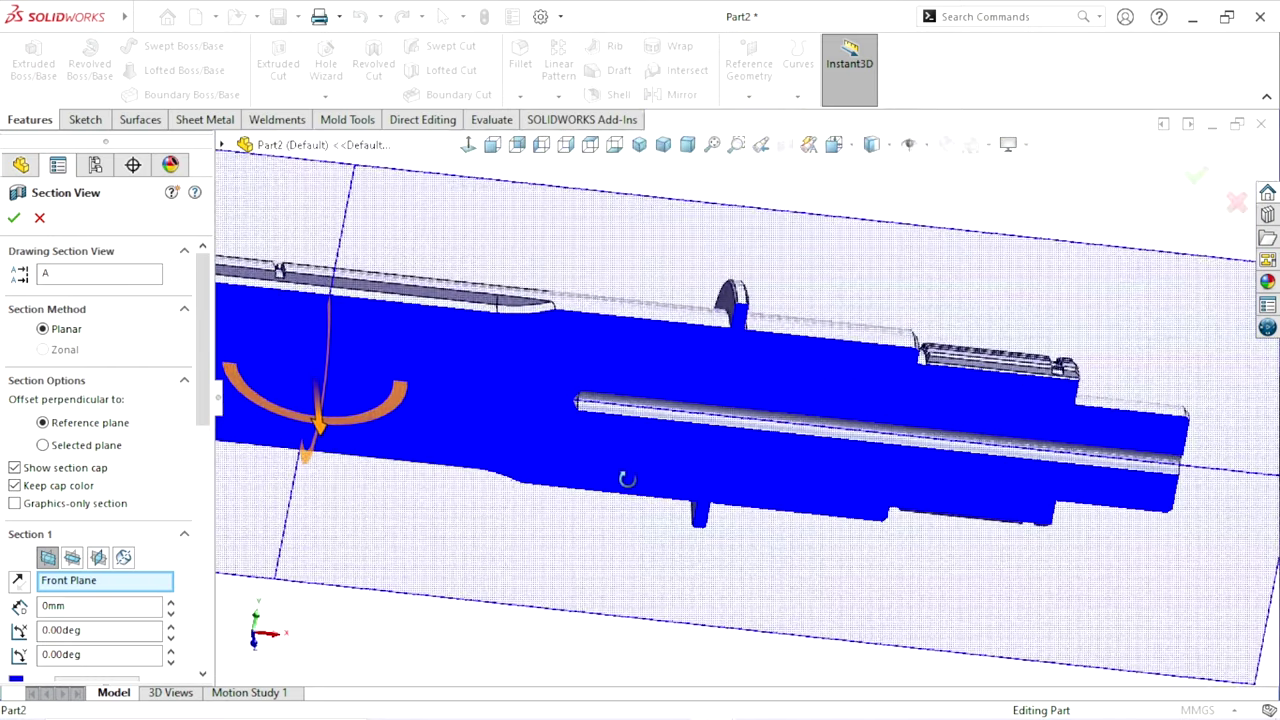
mouse_move(740, 474)
middle_down()
mouse_move(700, 443)
mouse_move(566, 434)
middle_up()
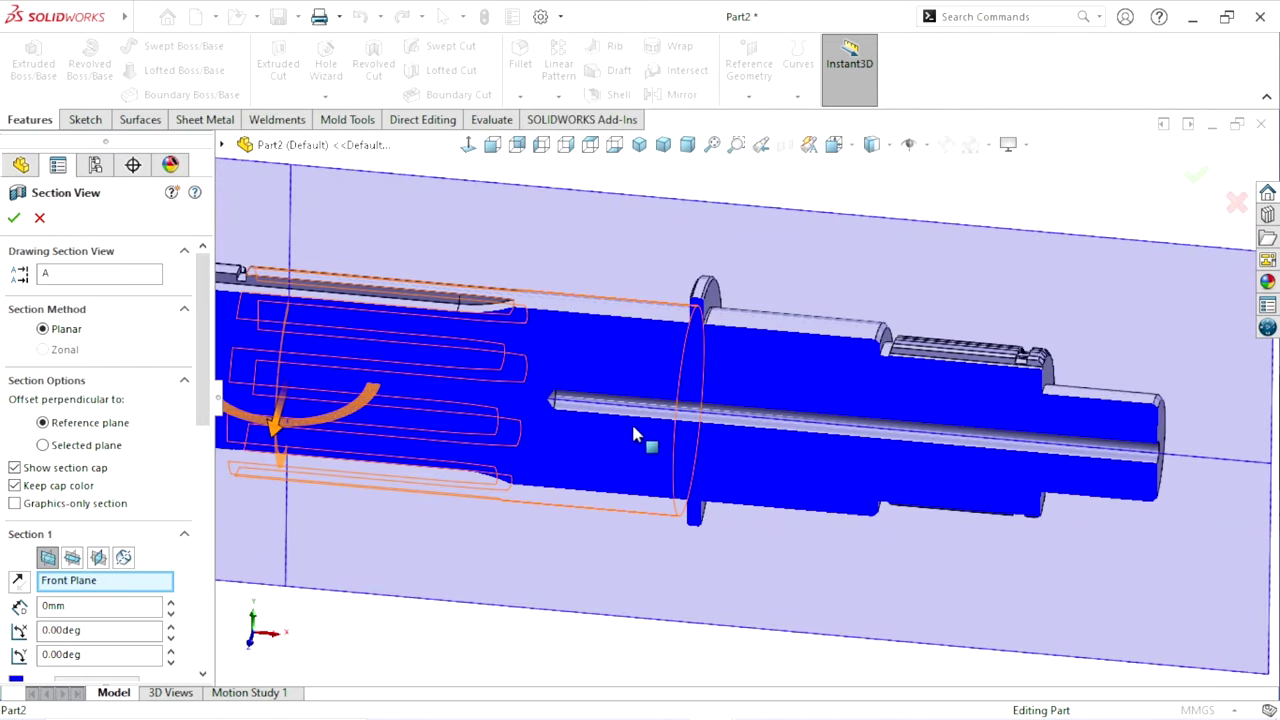
click(17, 220)
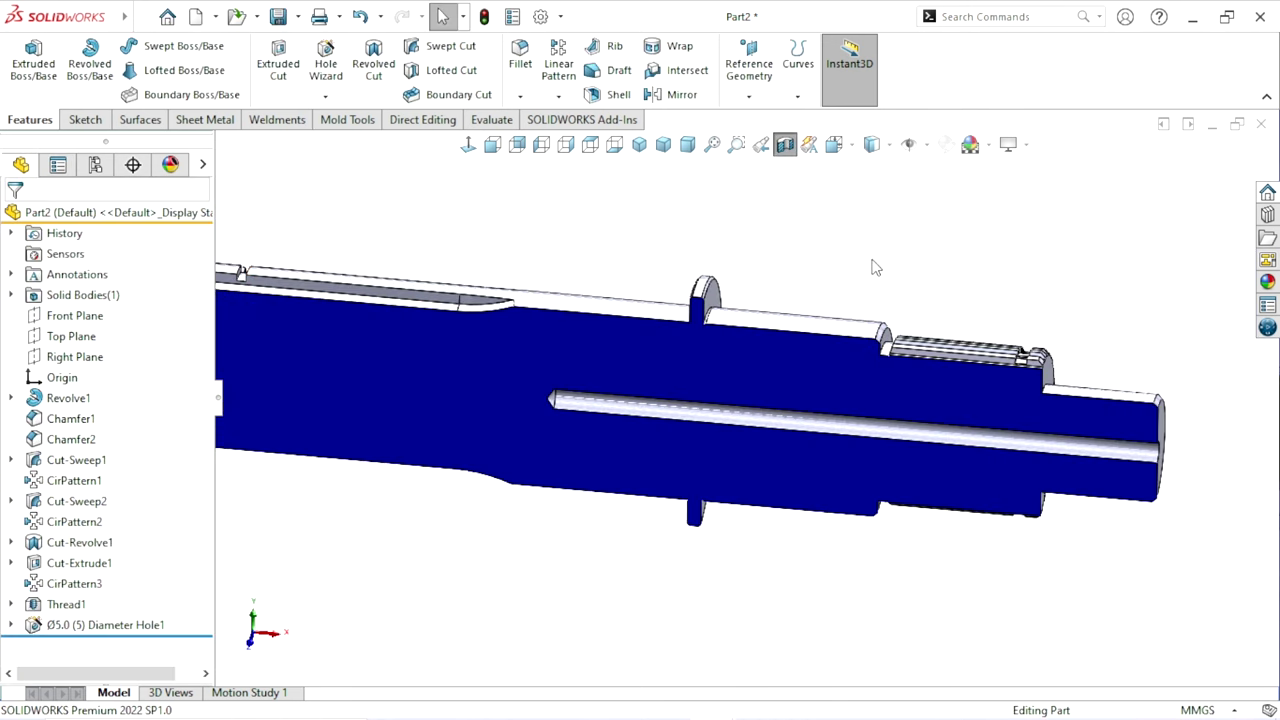
mouse_move(871, 266)
middle_down()
mouse_move(714, 295)
mouse_move(678, 385)
middle_up()
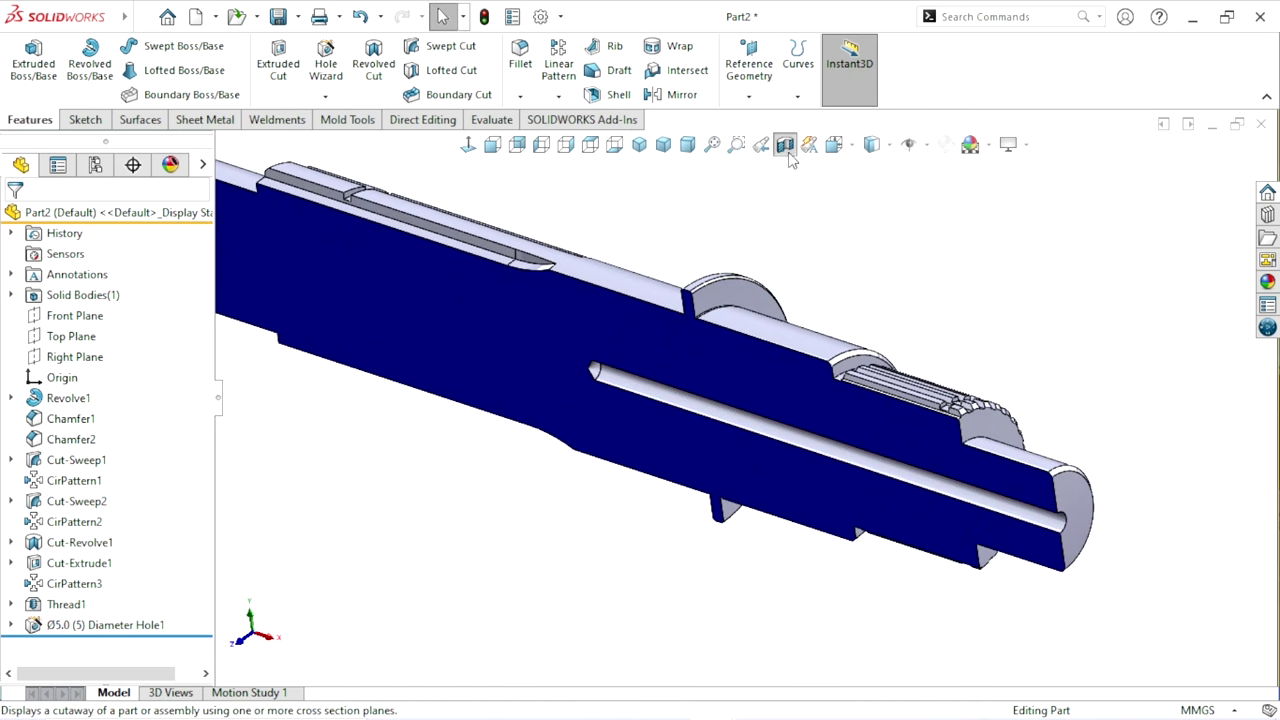
click(785, 144)
scroll(770, 437, down, 2)
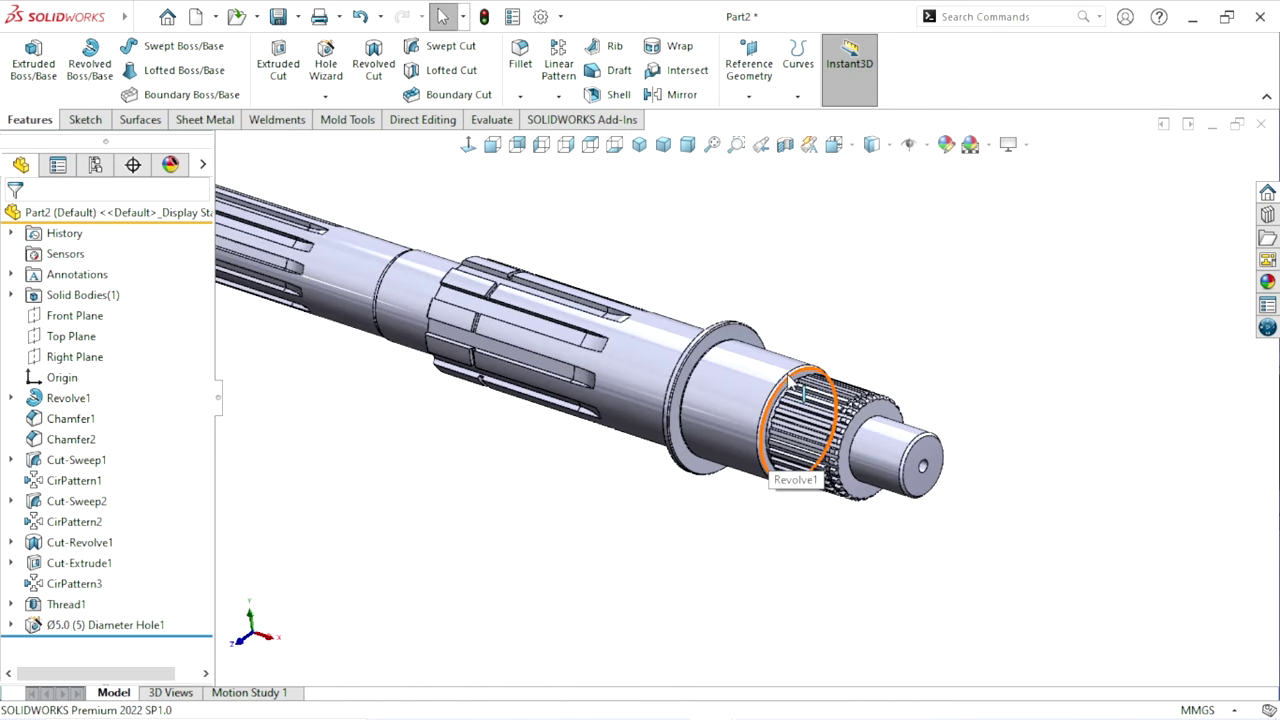
scroll(747, 380, up, 3)
scroll(740, 365, down, 2)
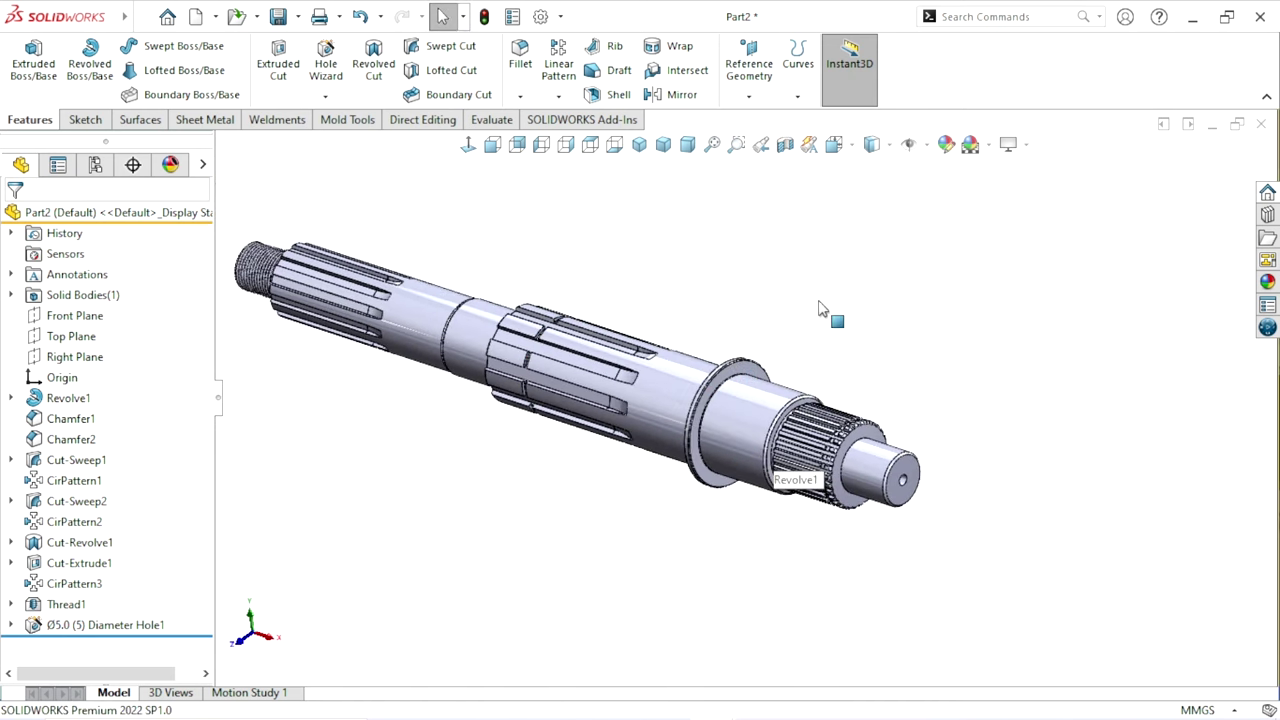
- Sketch on Top Plane two small circles on the shaft axis, one either side of the flange
click(71, 336)
click(105, 315)
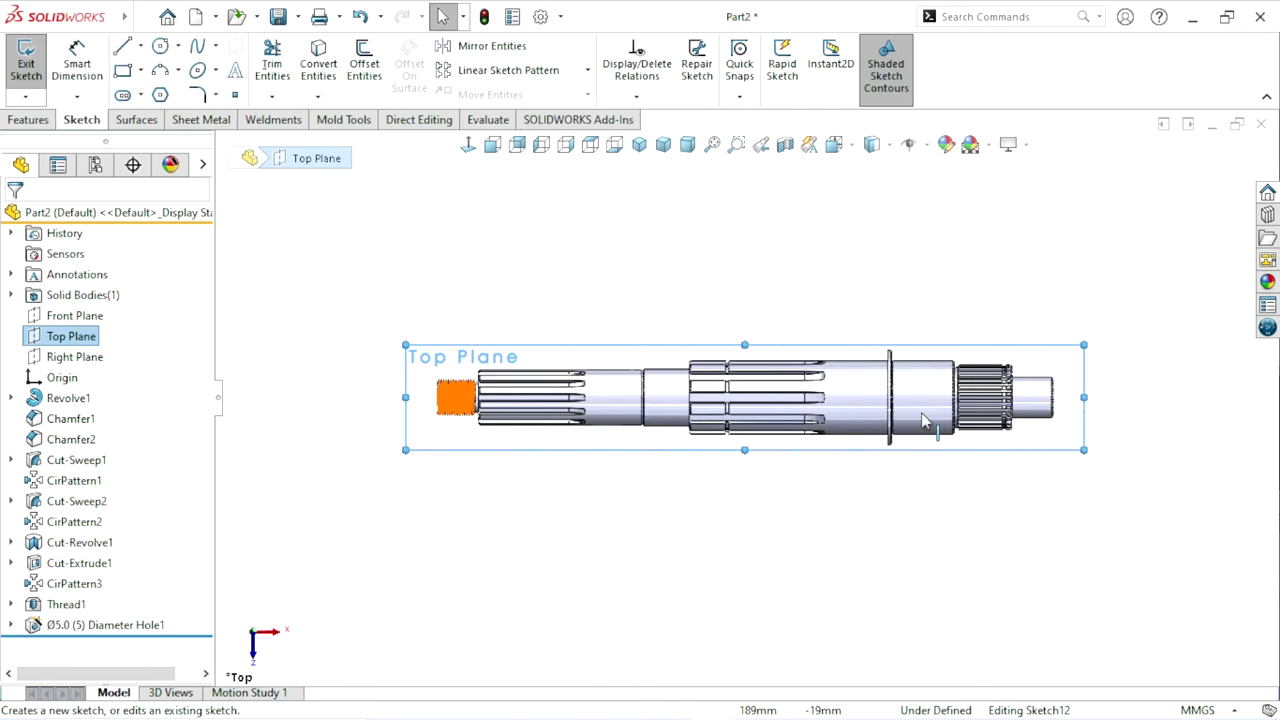
scroll(925, 420, down, 2)
scroll(660, 420, down, 1)
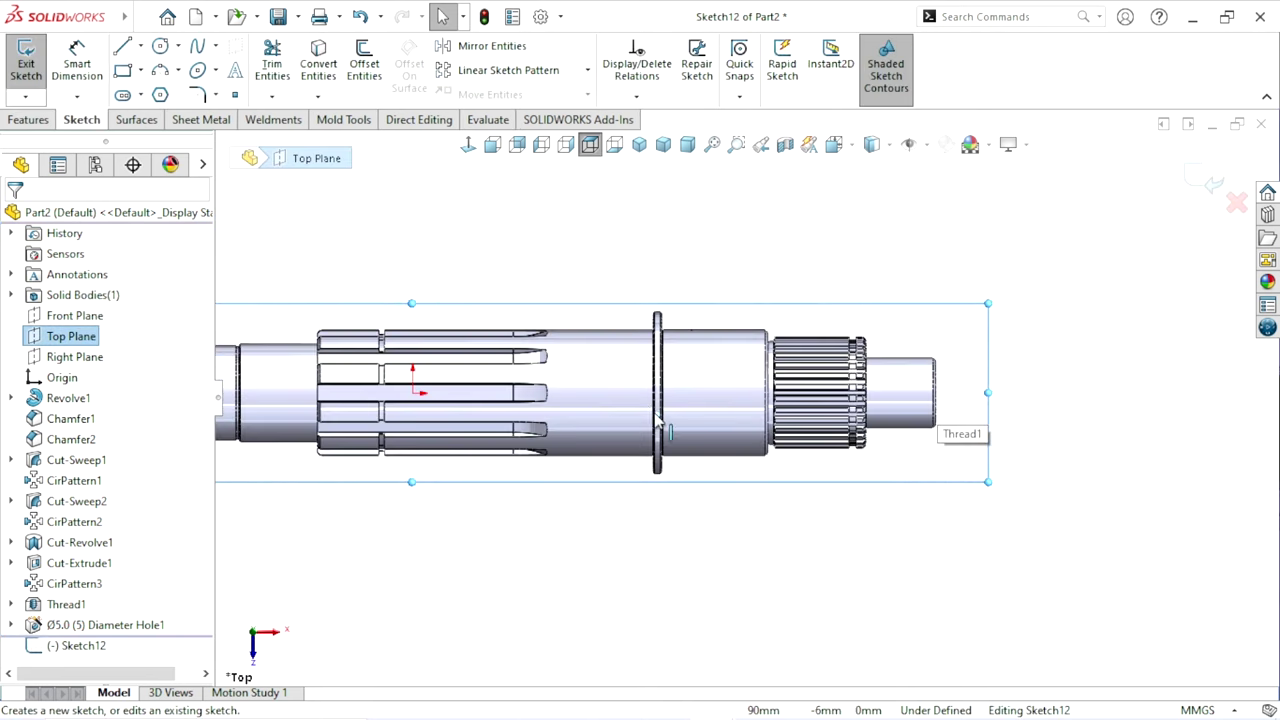
click(171, 53)
scroll(640, 450, down, 2)
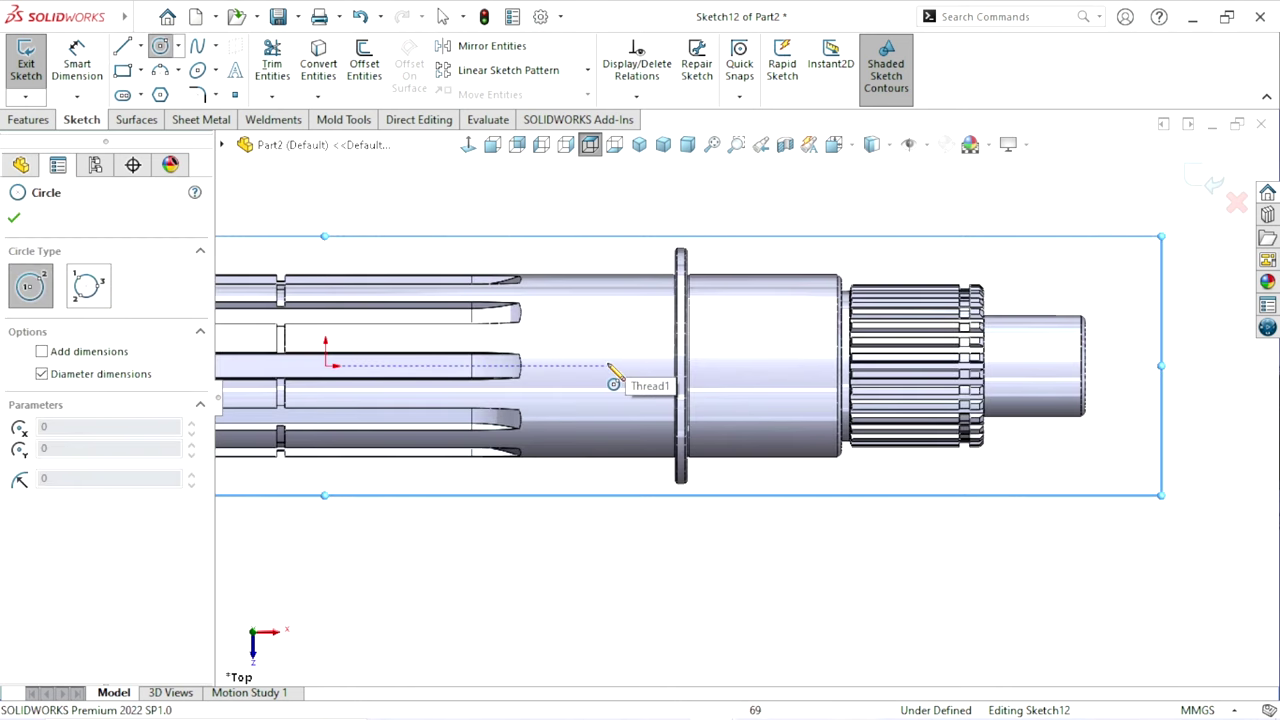
click(607, 365)
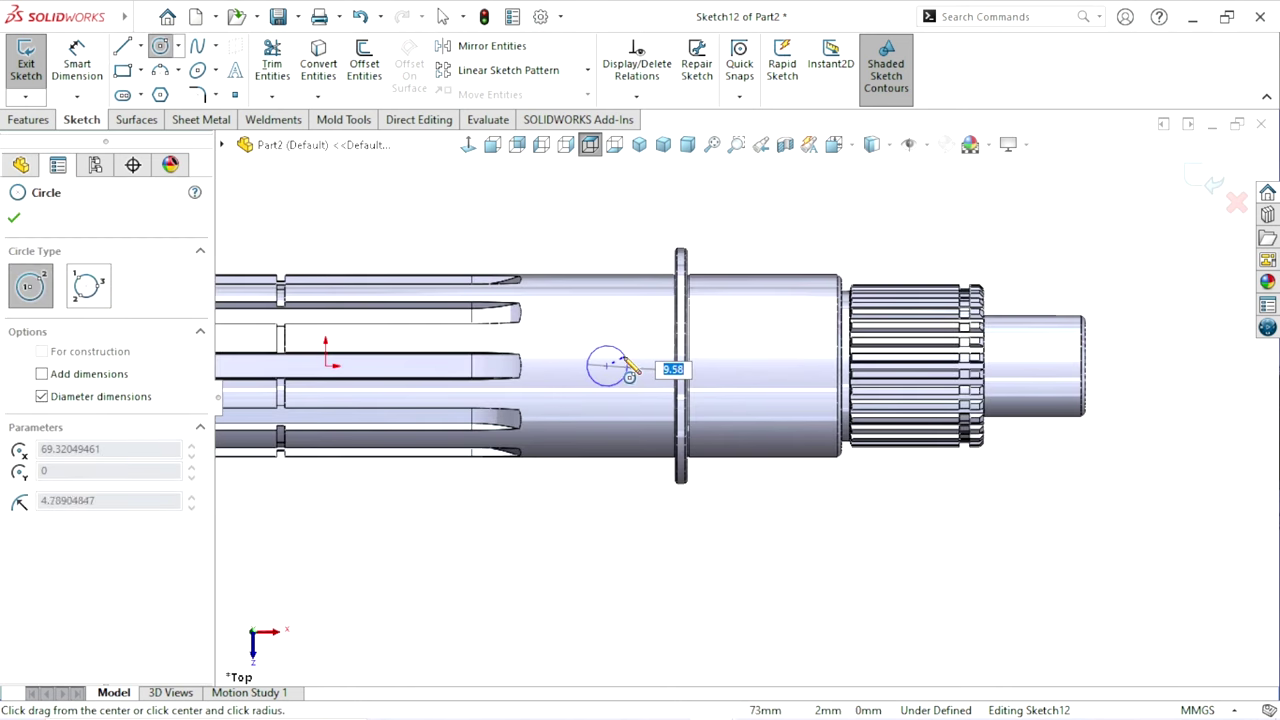
right_click(621, 359)
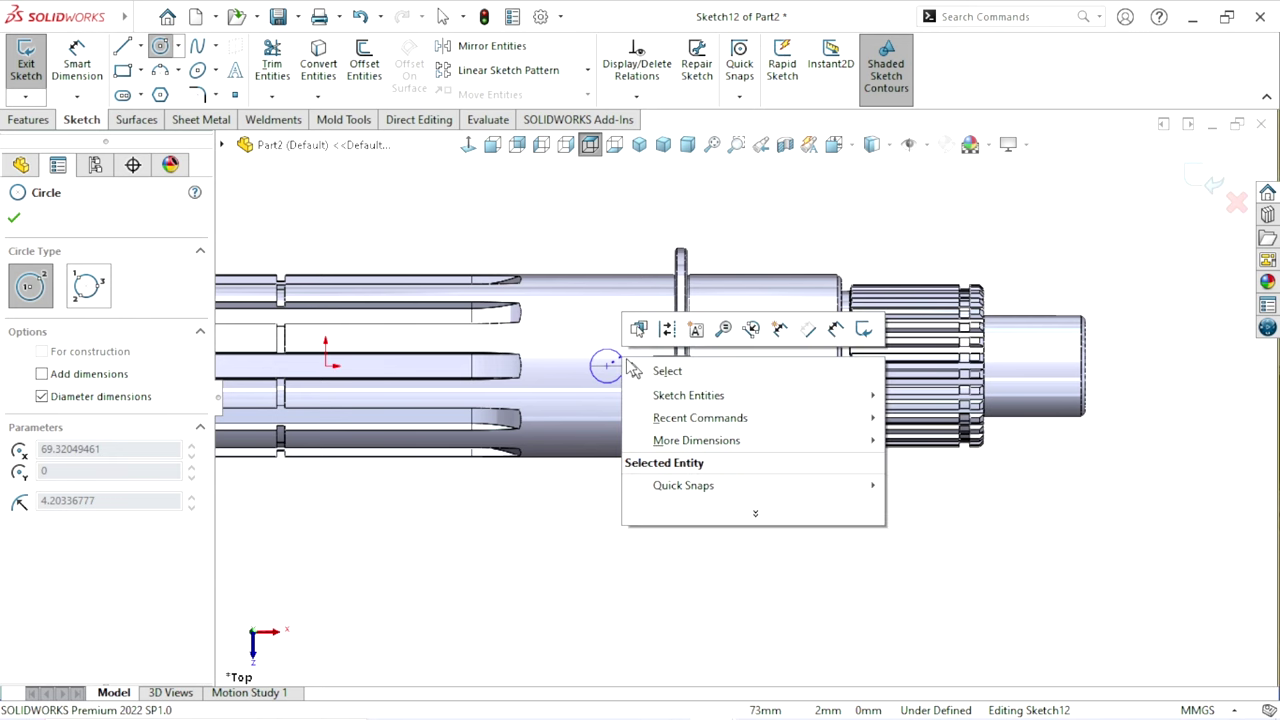
click(652, 371)
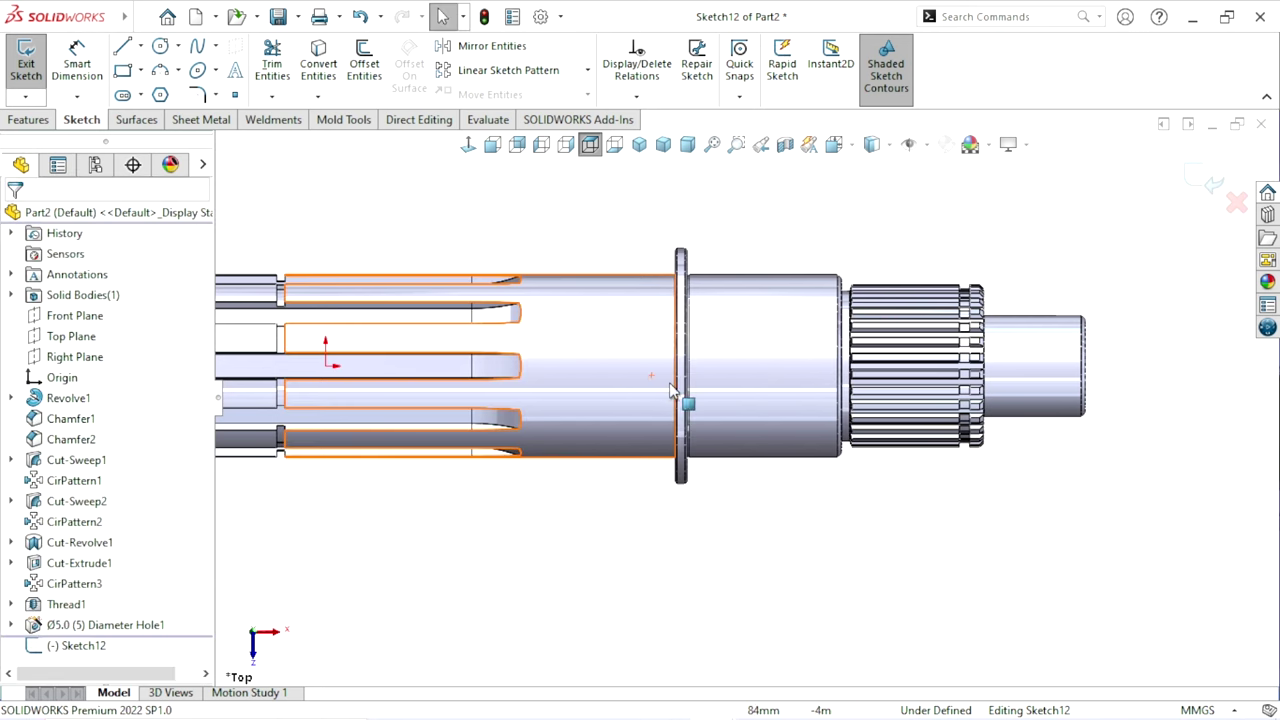
click(160, 46)
click(614, 365)
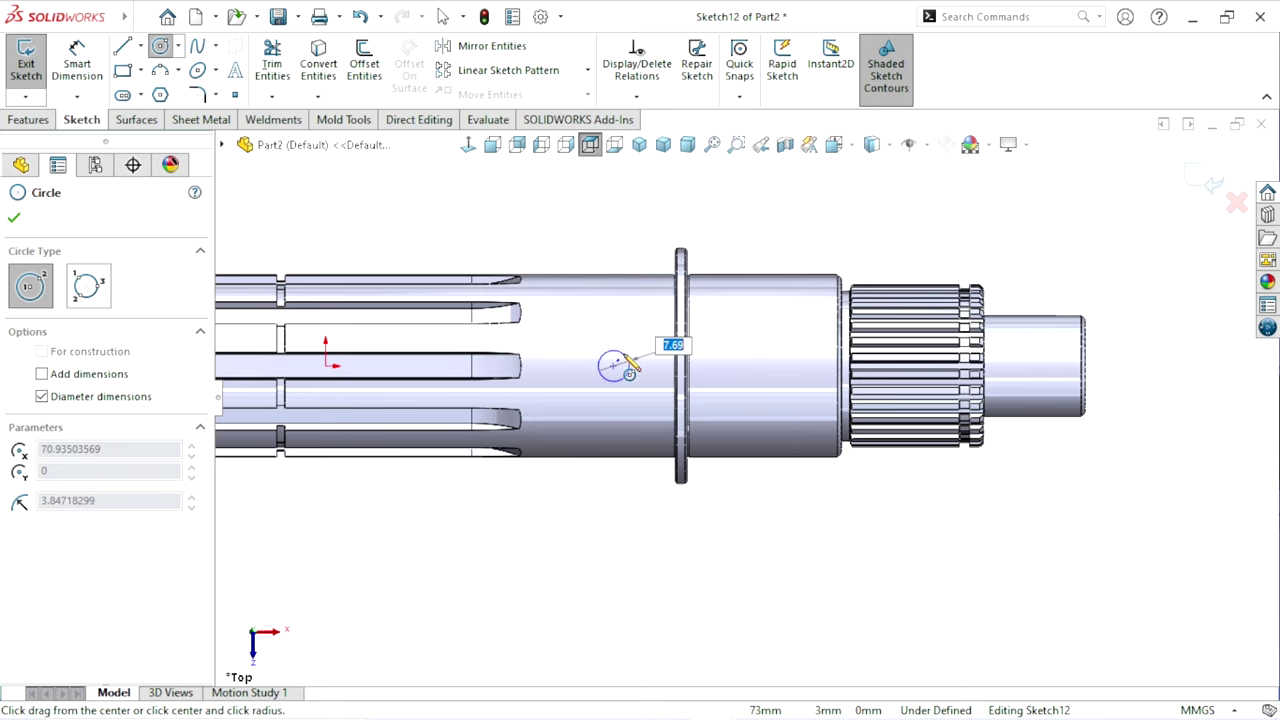
click(627, 359)
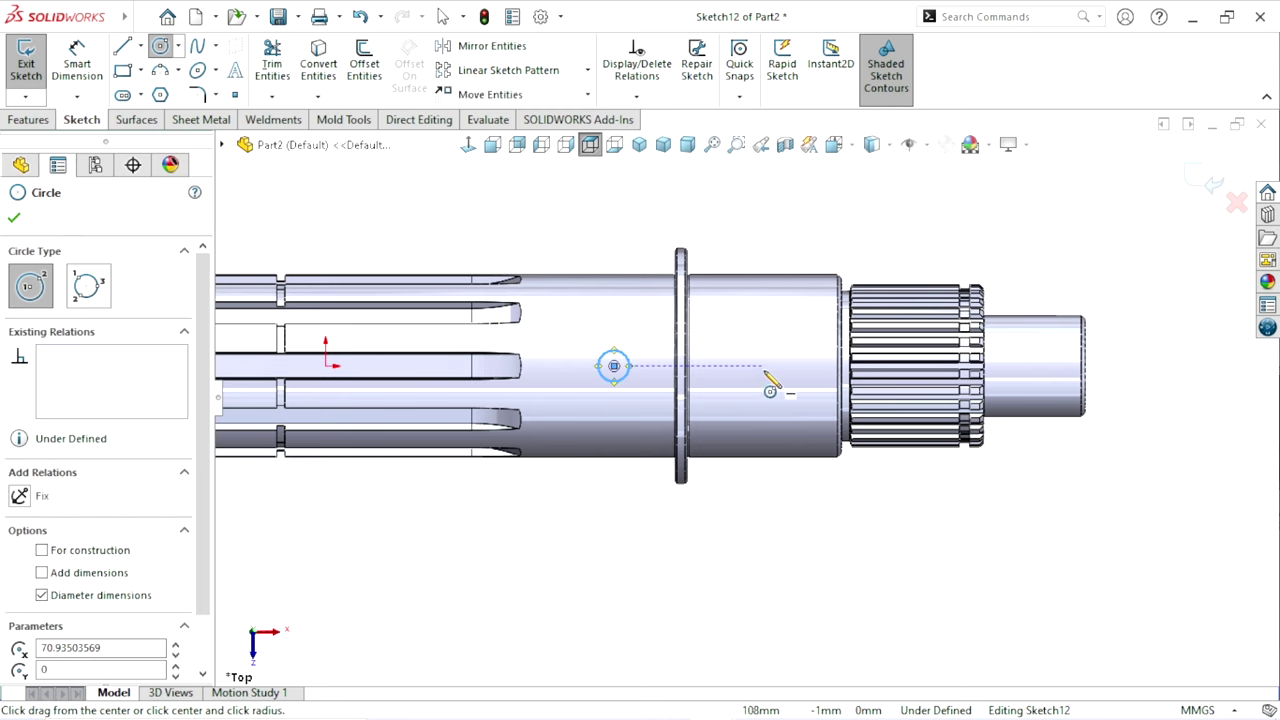
click(765, 365)
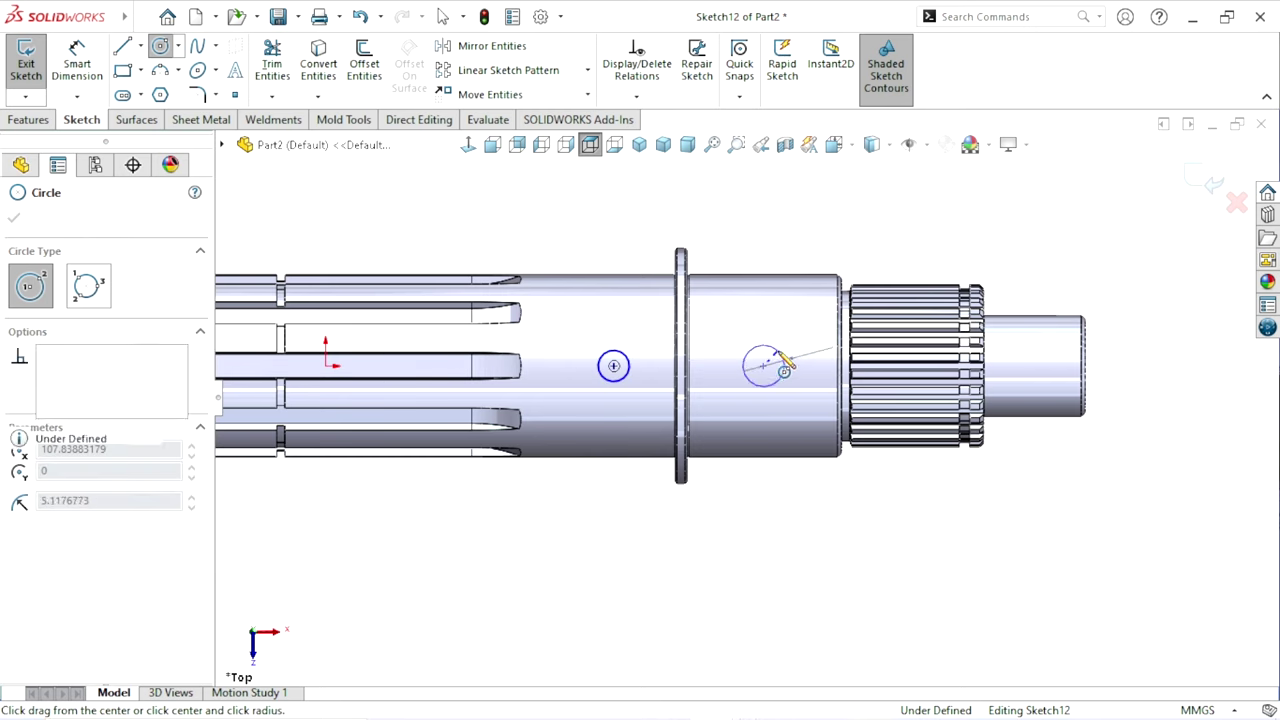
click(782, 321)
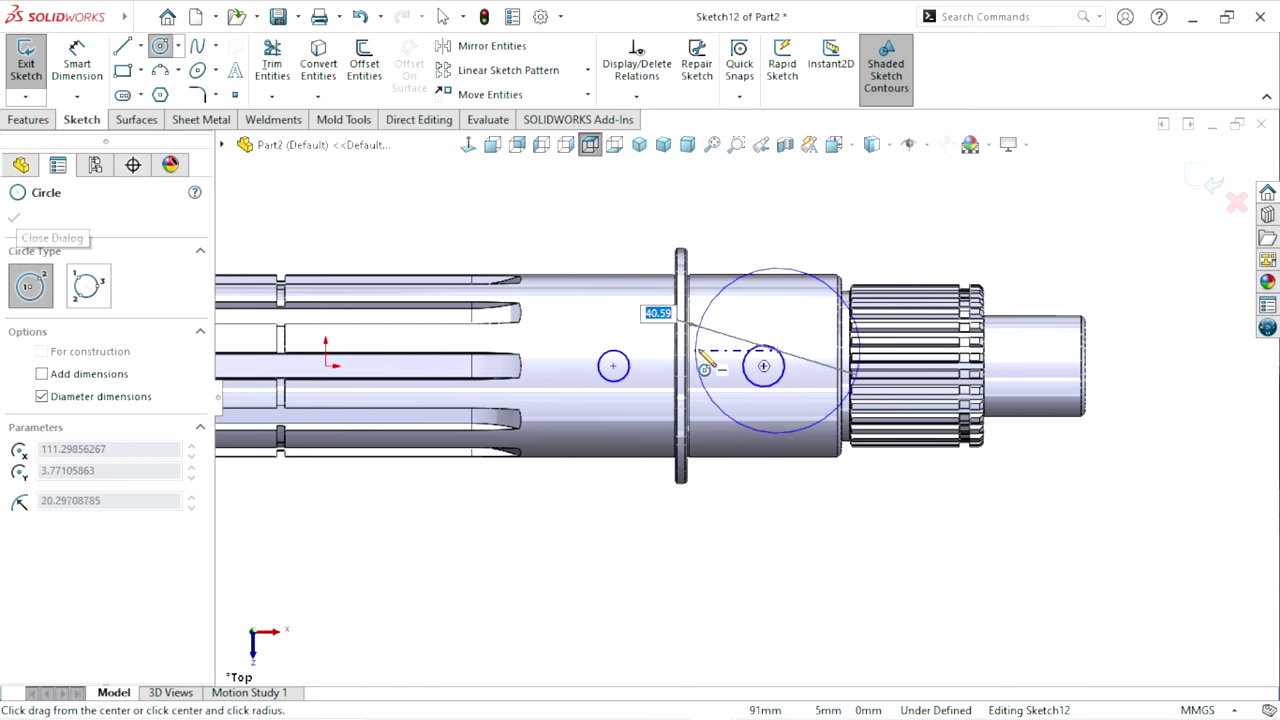
click(20, 220)
- Make the two circles Equal and dimension the left one to Ø3
scroll(718, 412, down, 2)
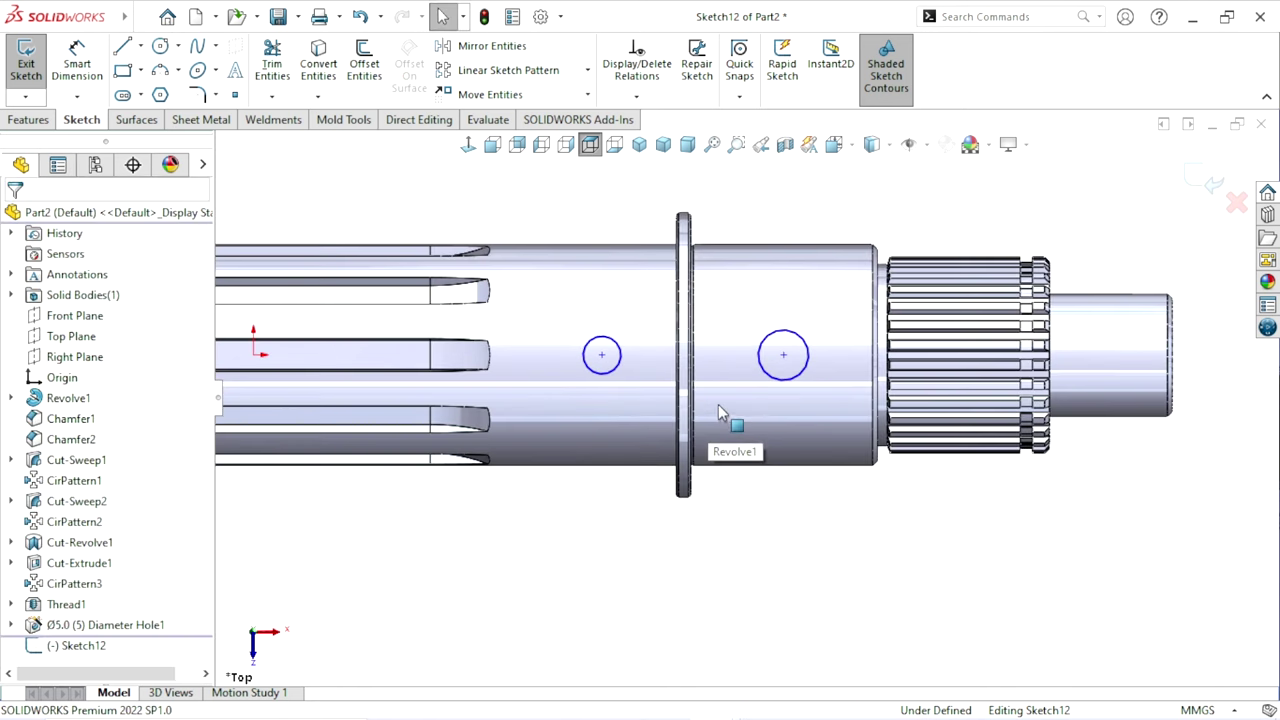
click(789, 380)
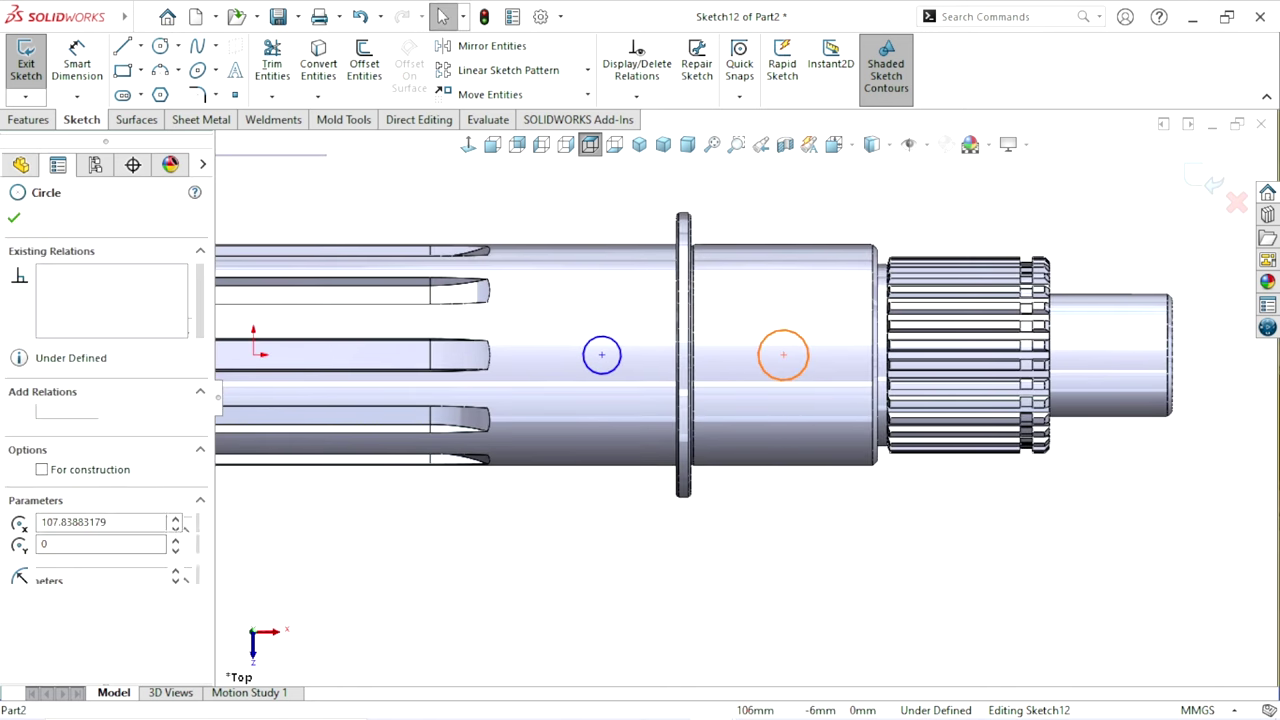
ctrl+click(606, 378)
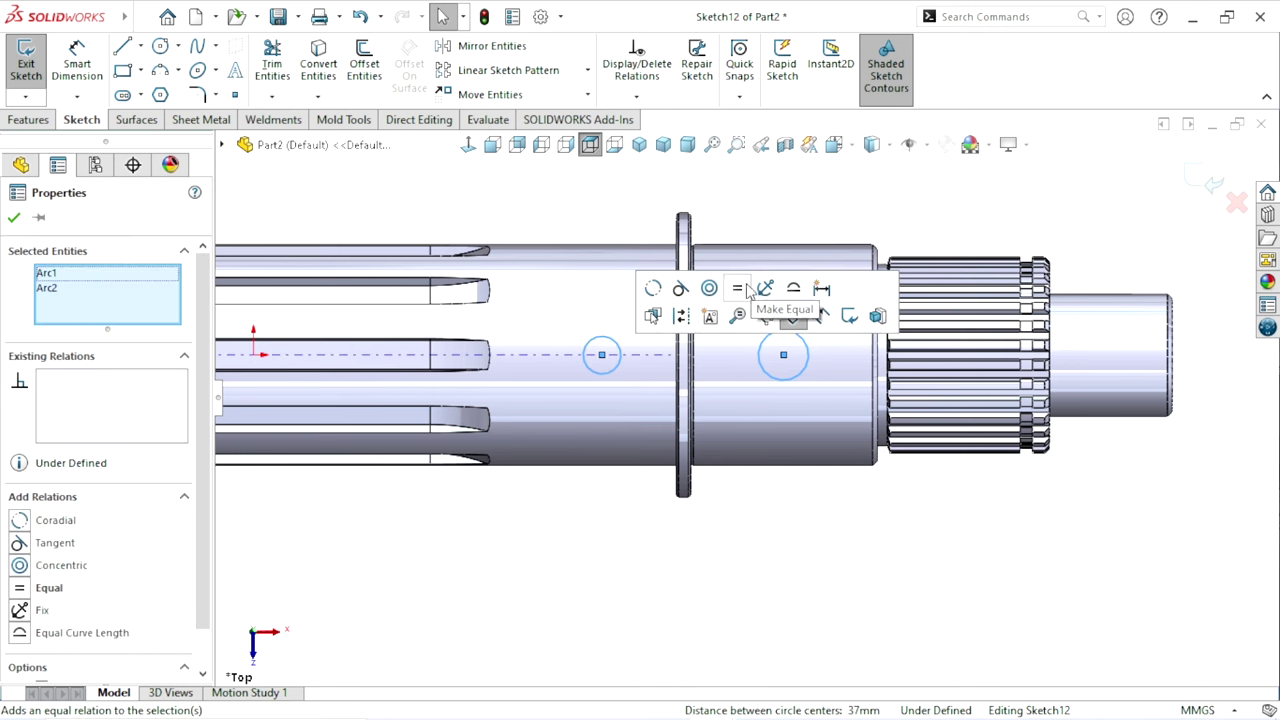
click(738, 290)
click(523, 209)
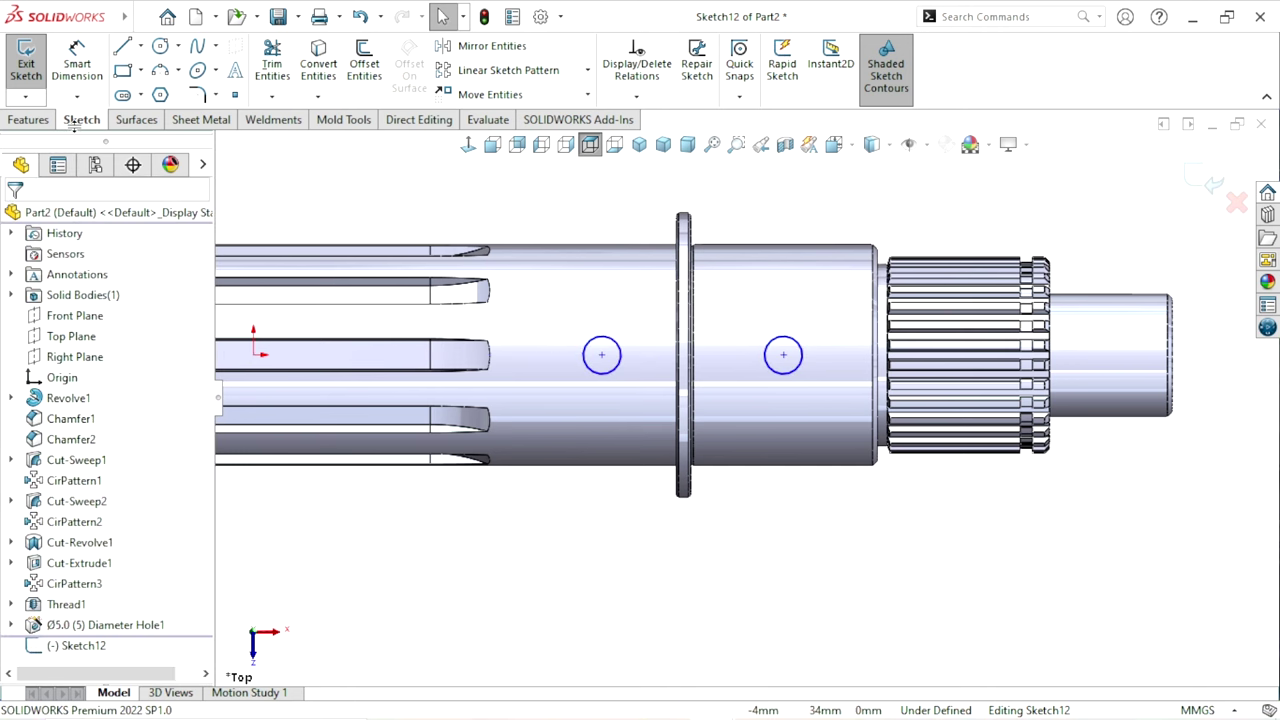
click(77, 62)
click(590, 352)
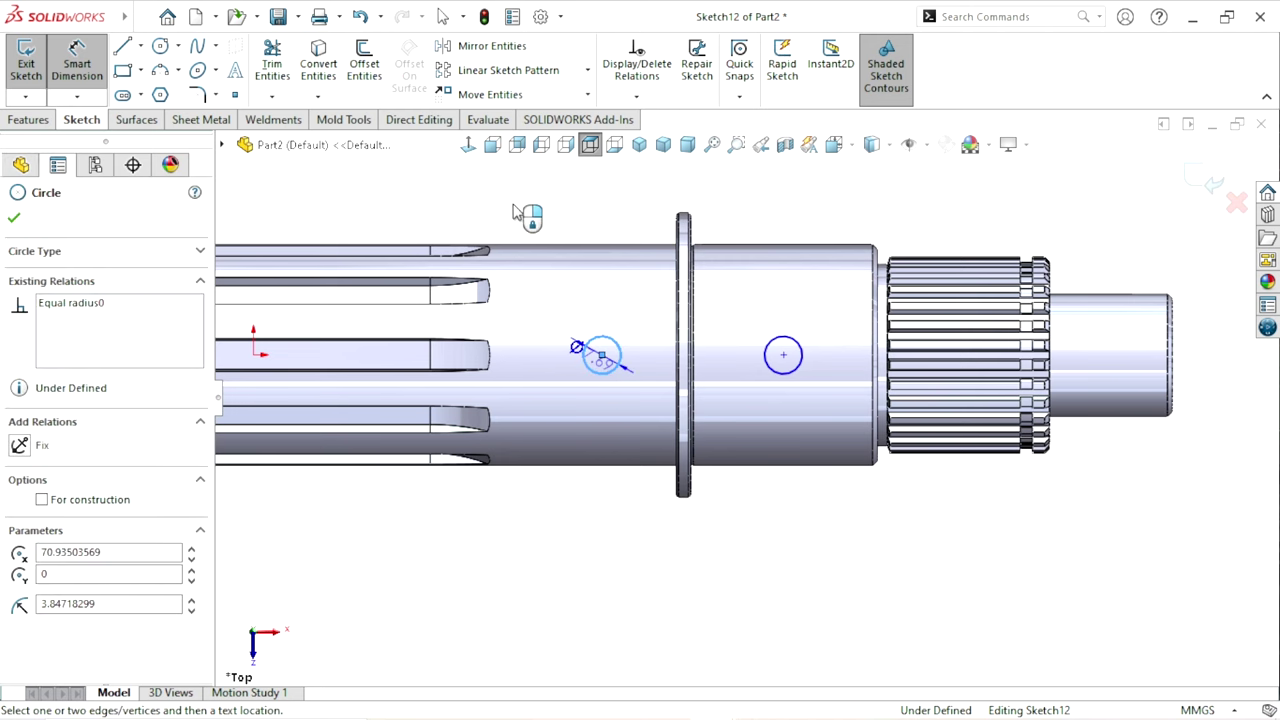
click(508, 215)
text(3)
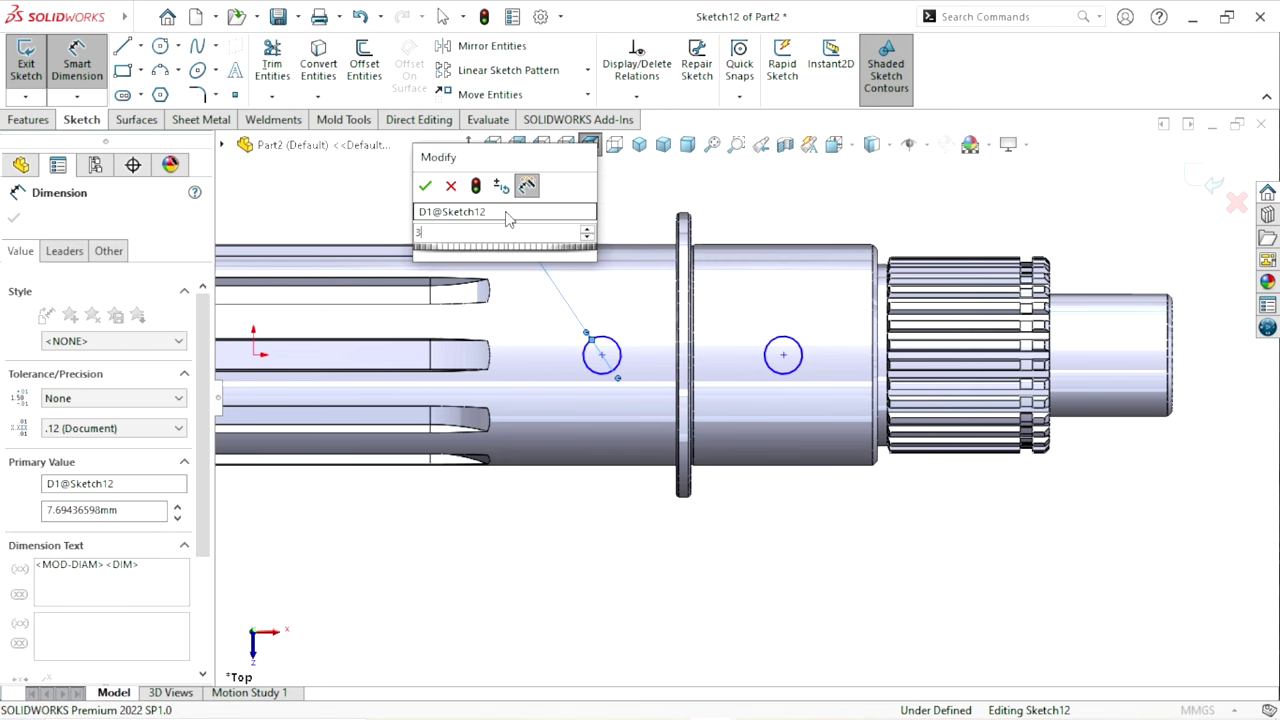
key(Return)
key(Escape)
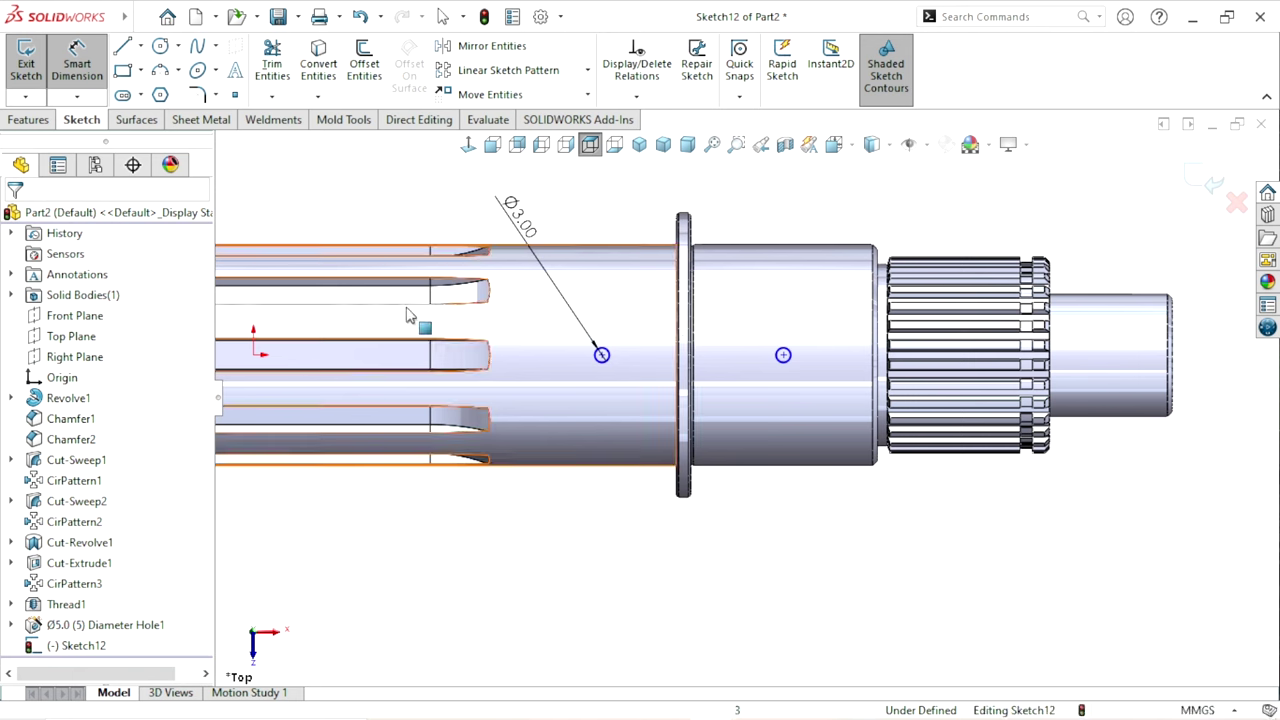
key(Escape)
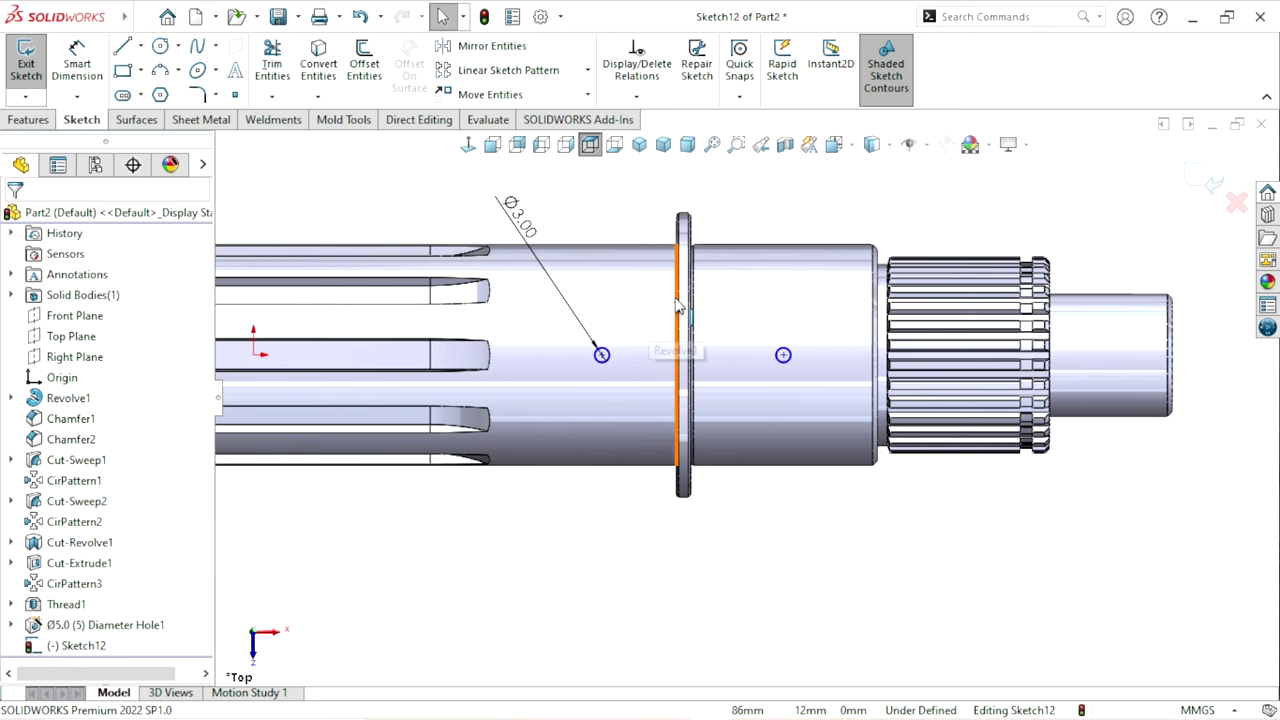
- Dimension each circle centre 20 mm from its adjacent flange face
scroll(670, 355, down, 3)
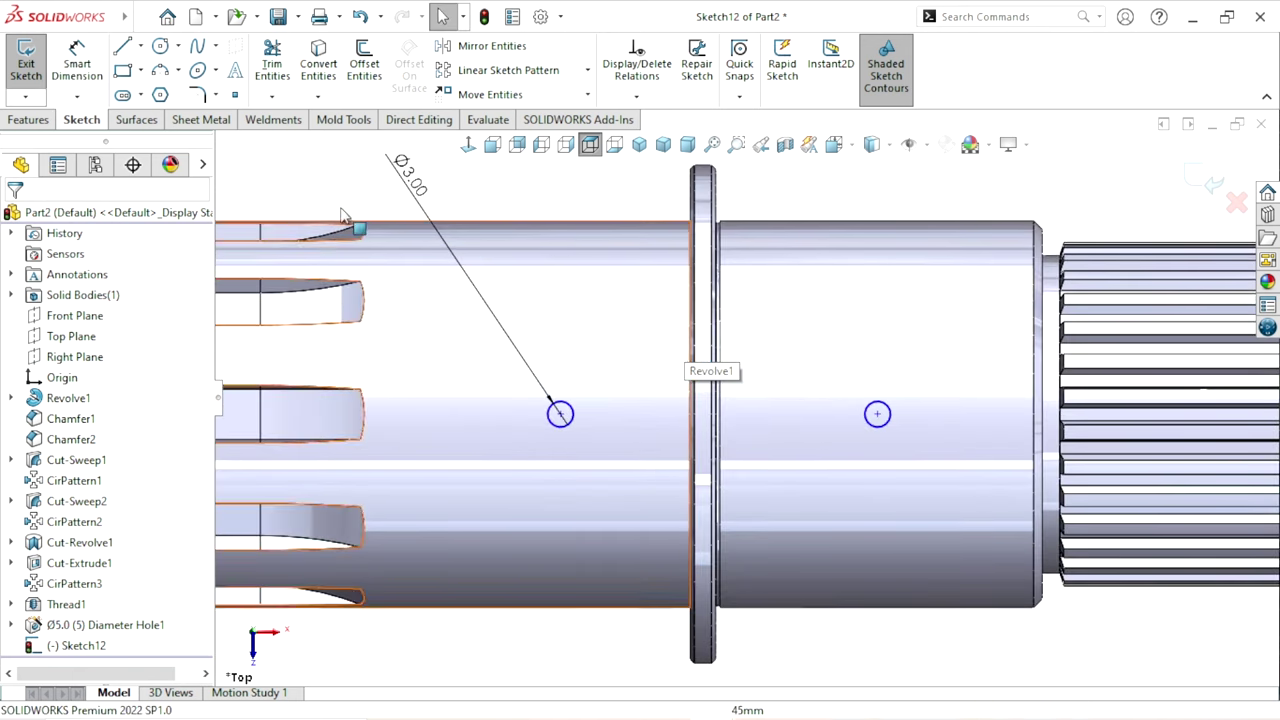
key(Return)
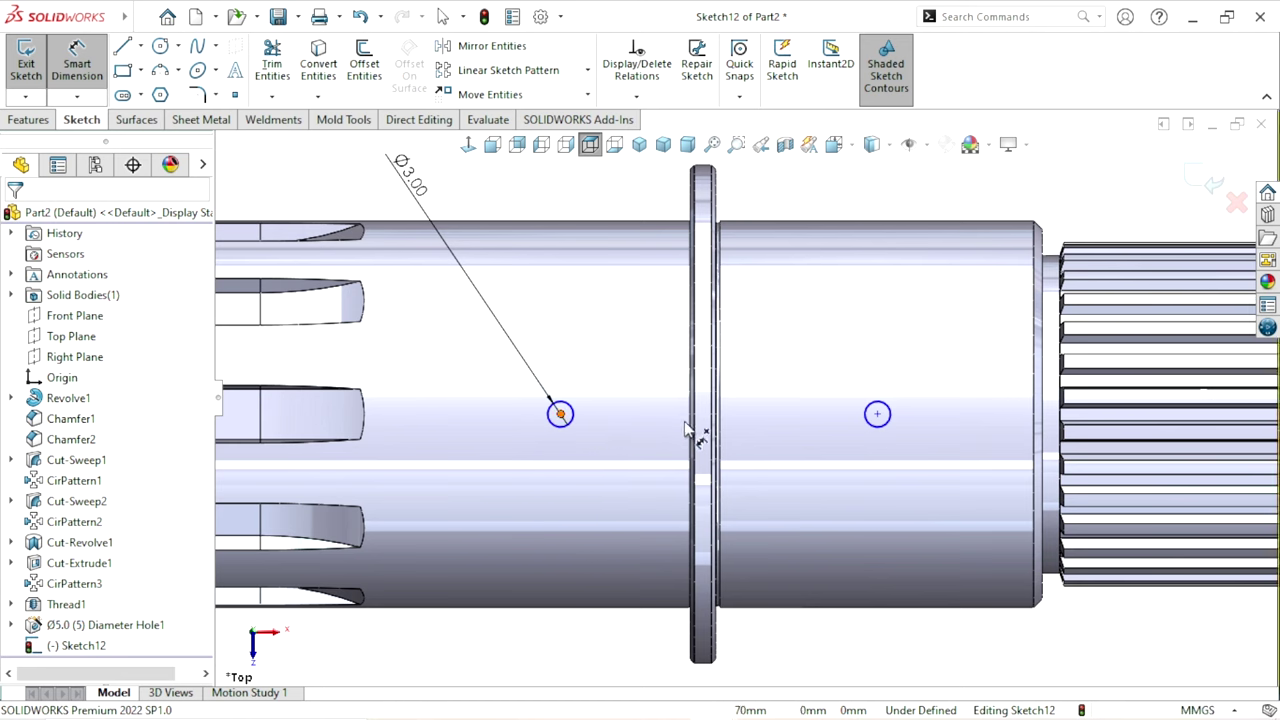
click(560, 414)
click(691, 440)
click(568, 185)
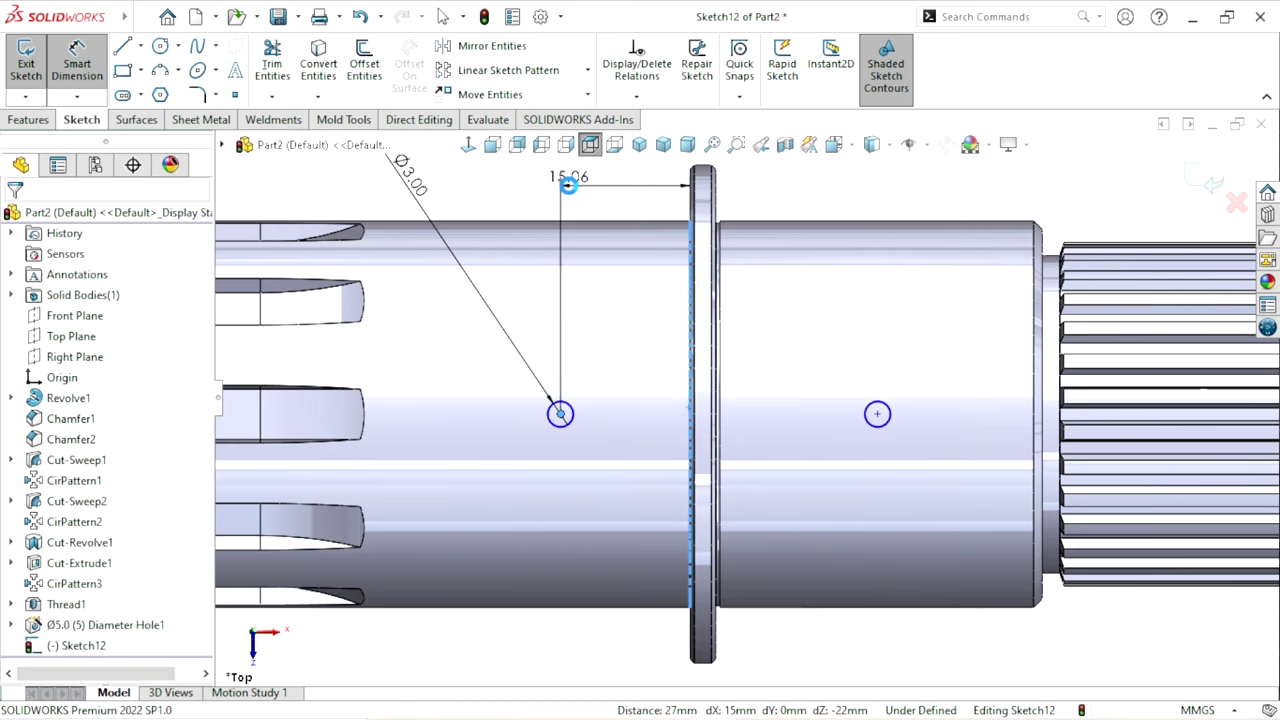
text(20)
key(Return)
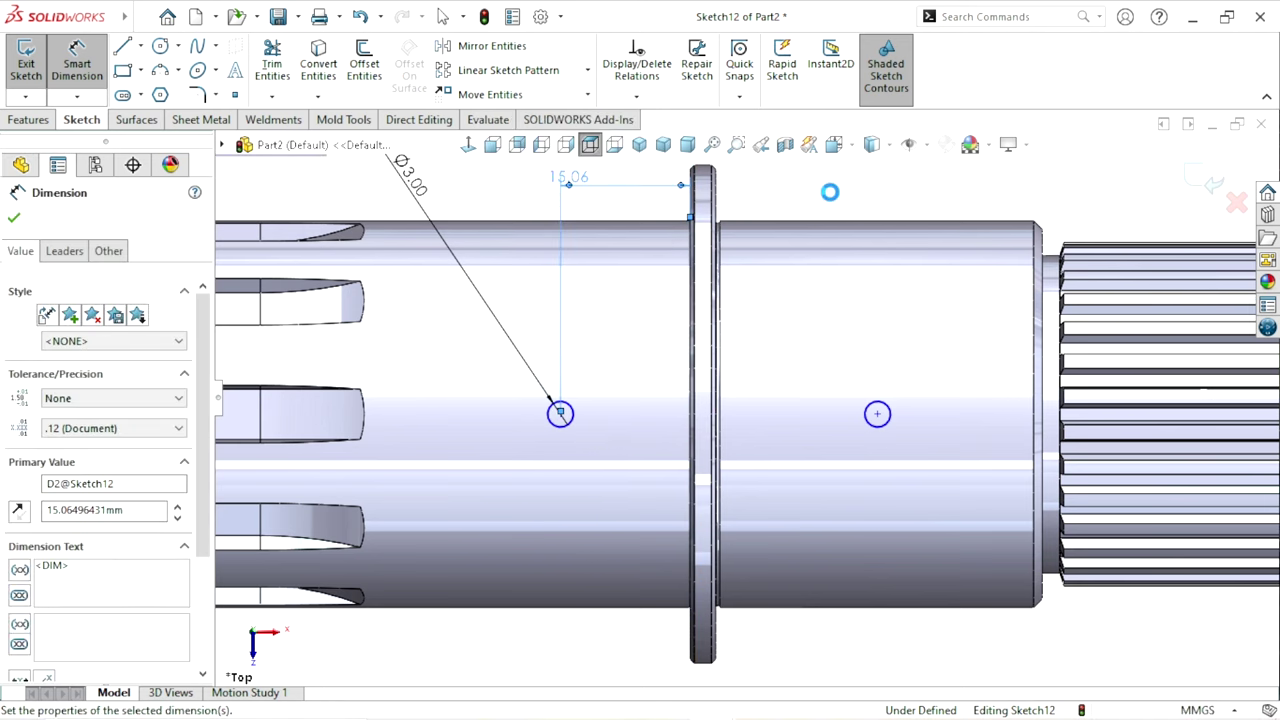
click(717, 205)
click(876, 414)
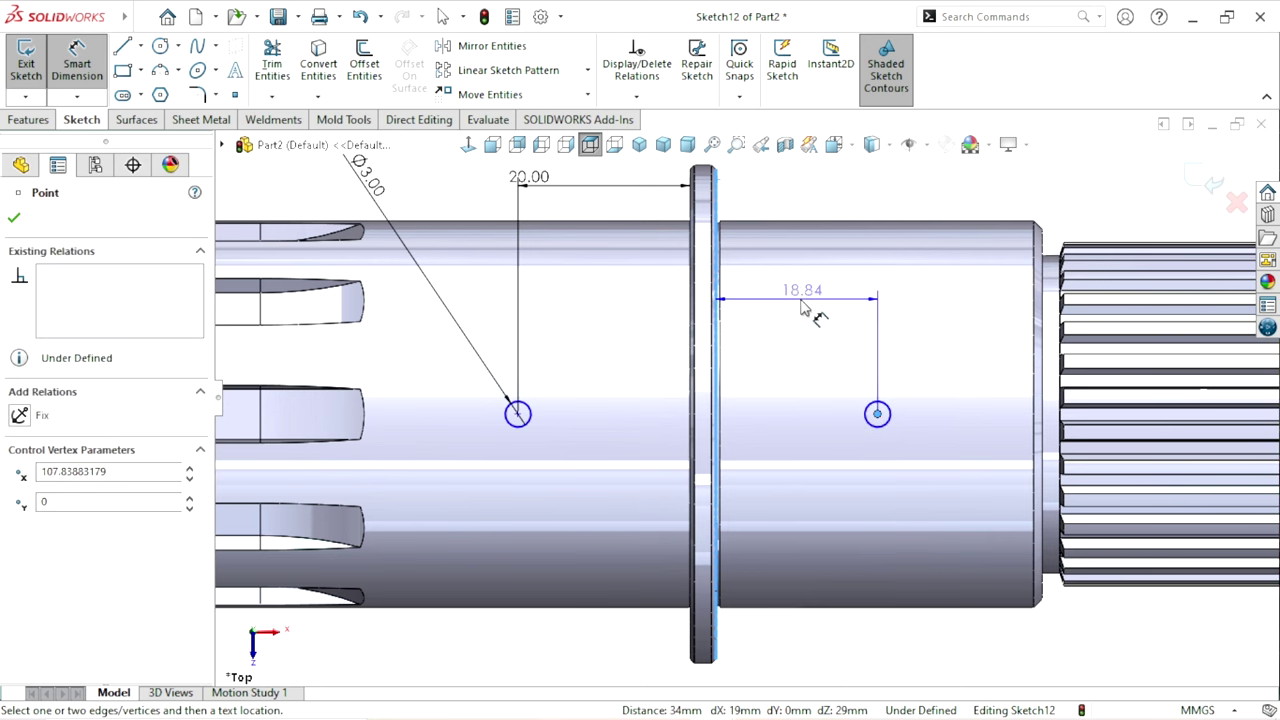
click(785, 197)
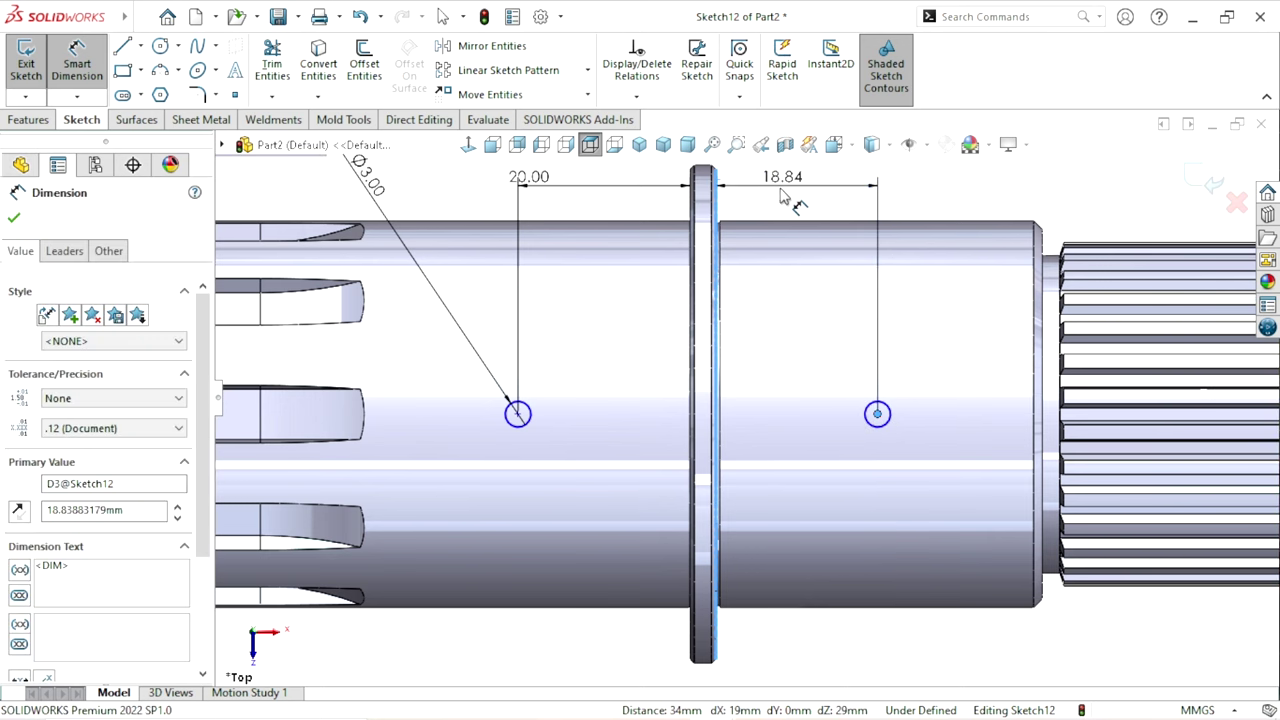
text(20)
key(Return)
scroll(753, 401, up, 5)
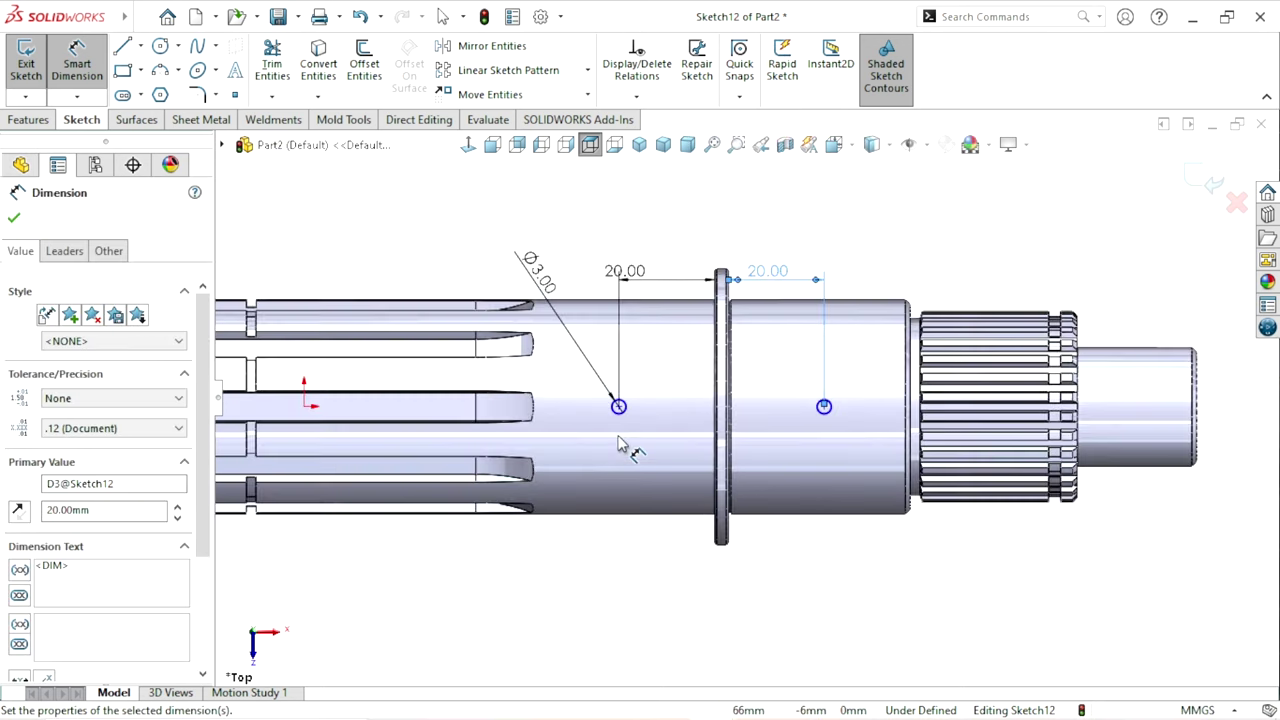
scroll(700, 400, up, 1)
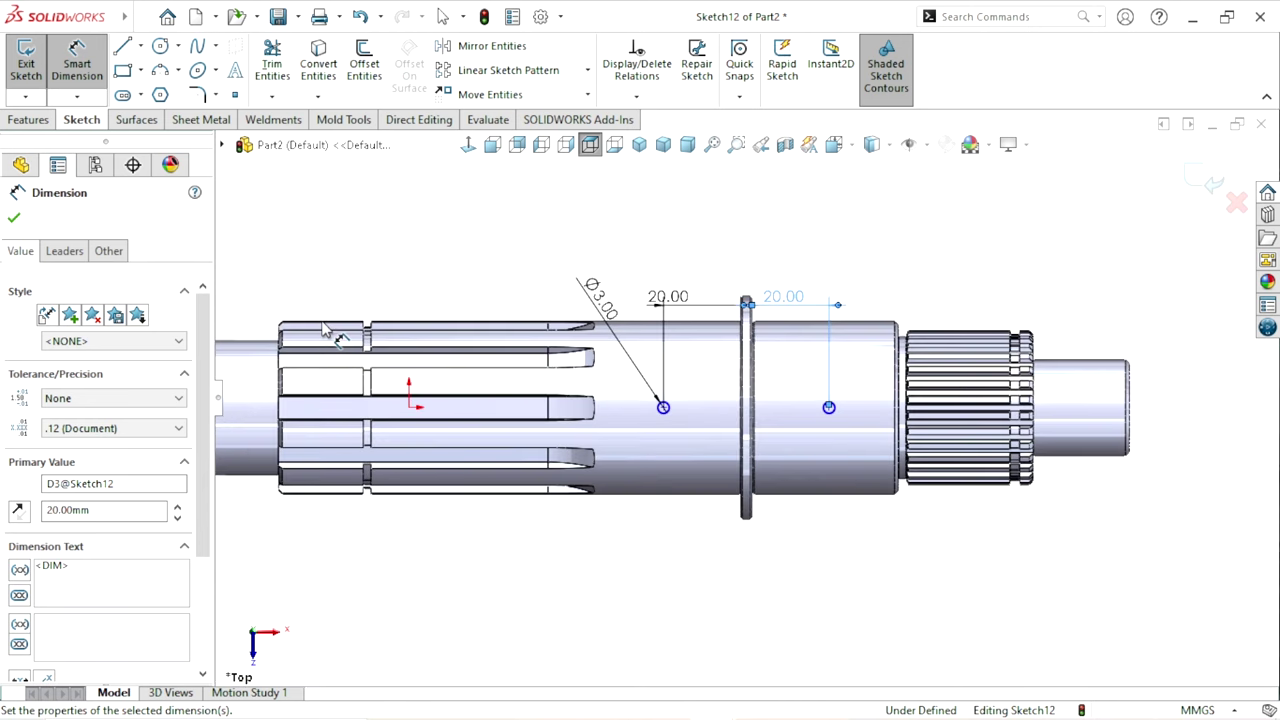
click(16, 220)
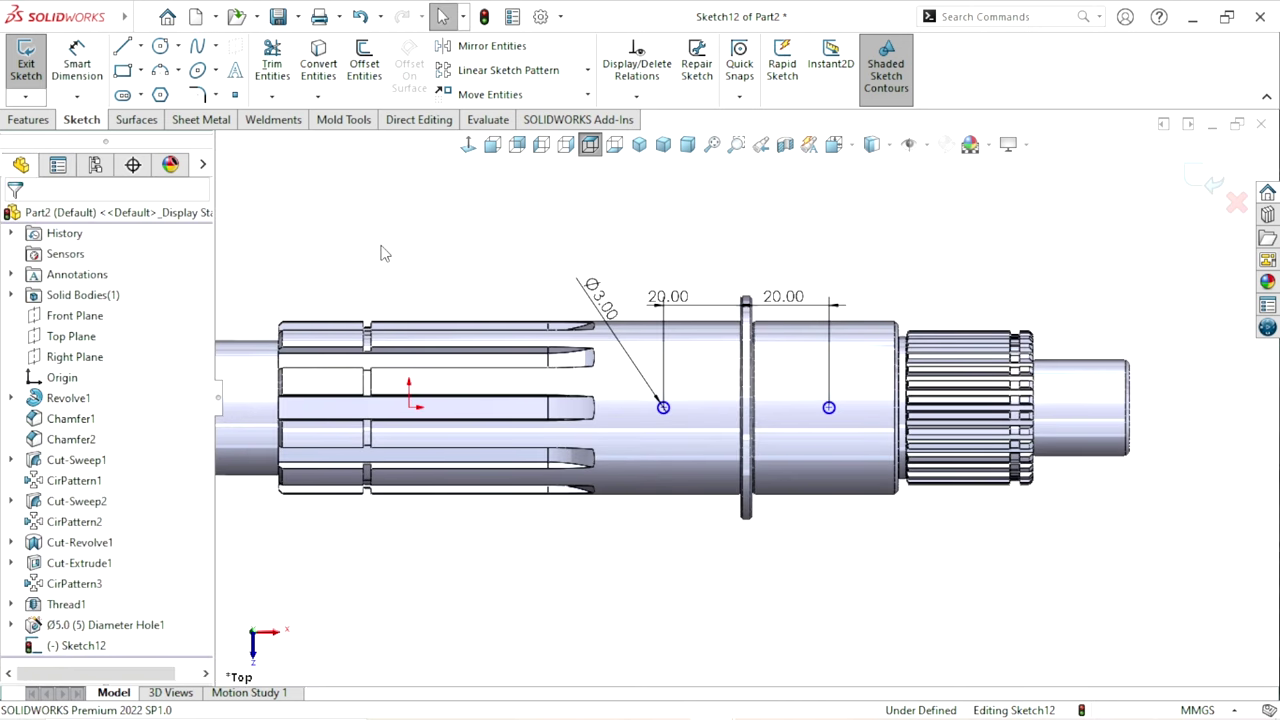
click(664, 410)
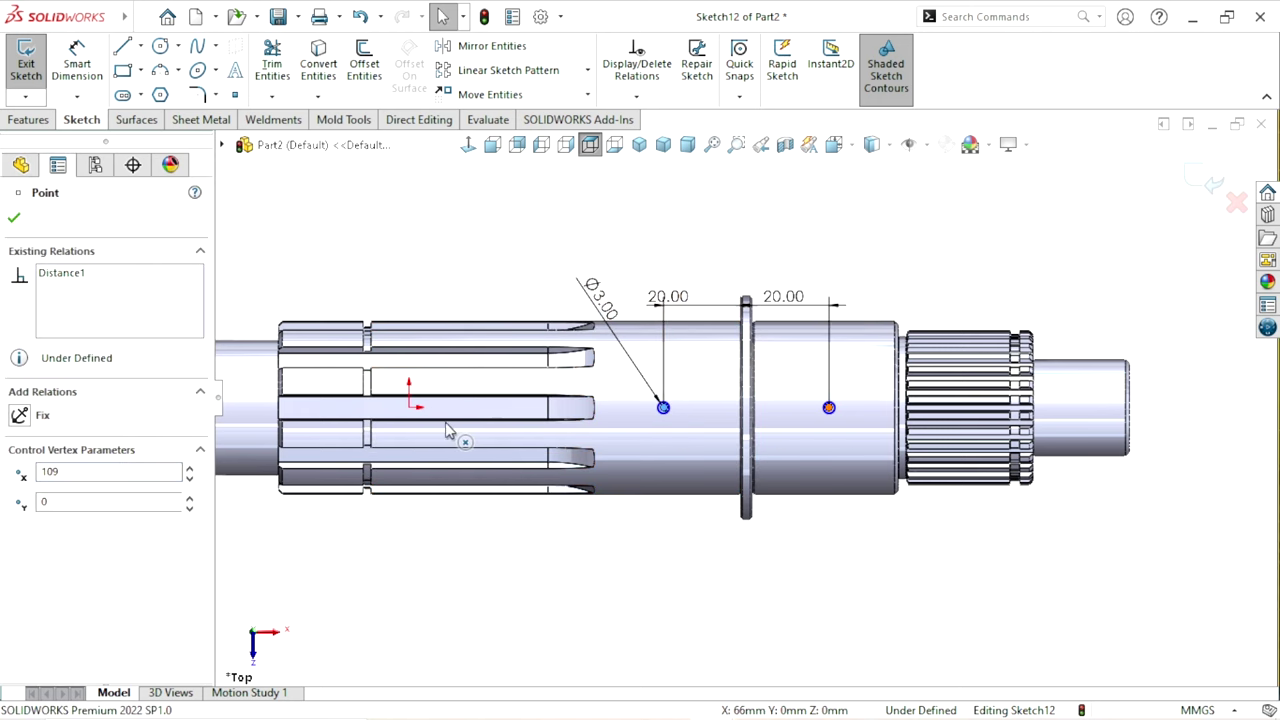
ctrl+click(409, 407)
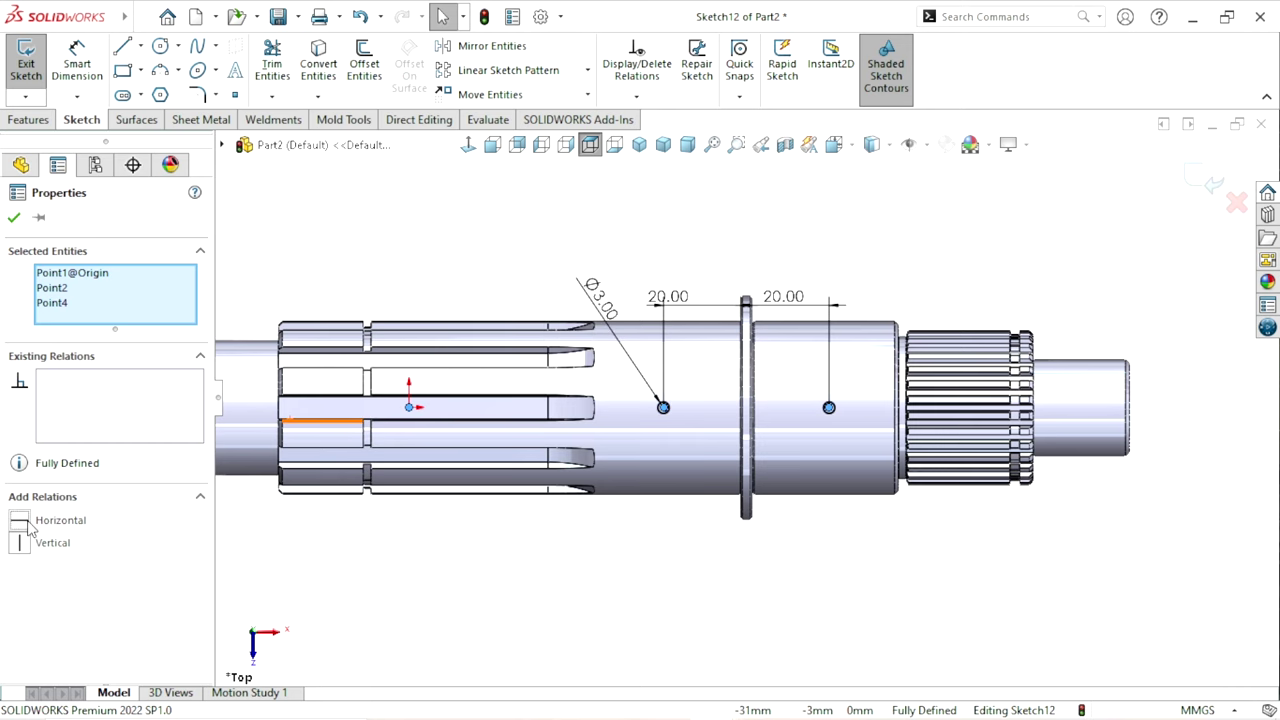
click(14, 218)
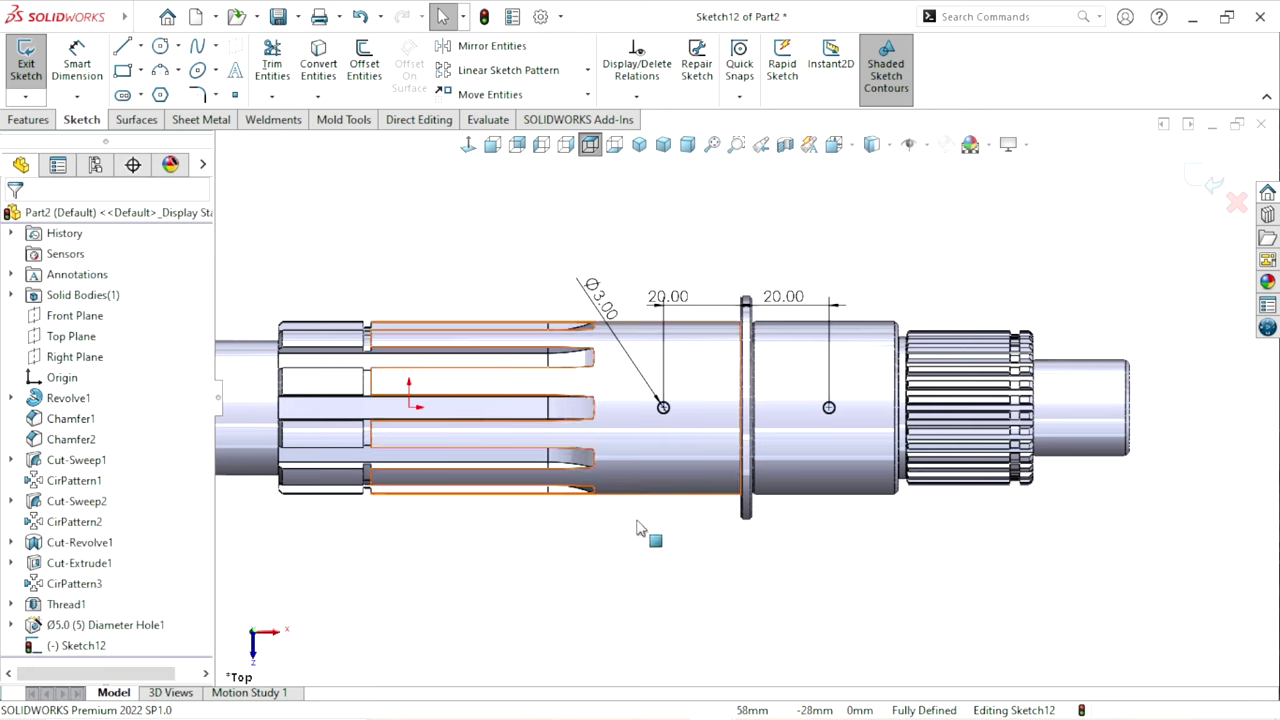
scroll(670, 520, up, 1)
scroll(771, 408, down, 1)
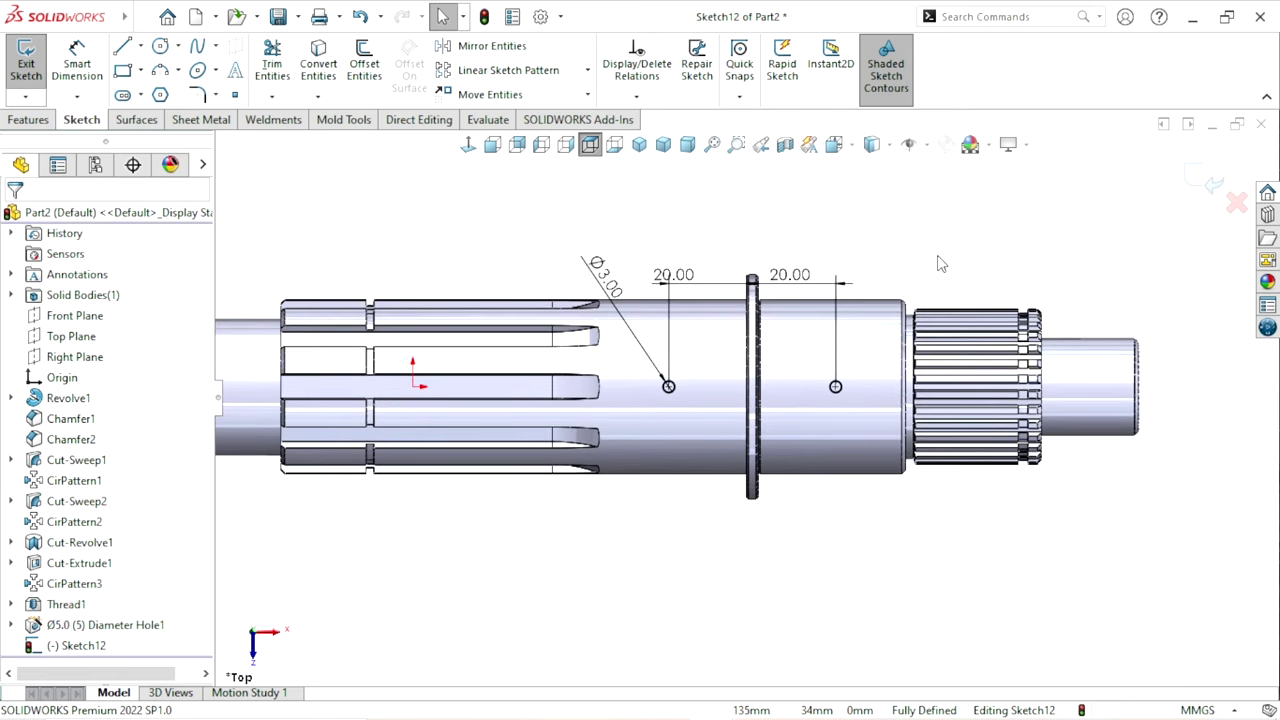
- Cut-extrude the two Ø3 circles with end condition Up To Next to form the cross holes
click(28, 123)
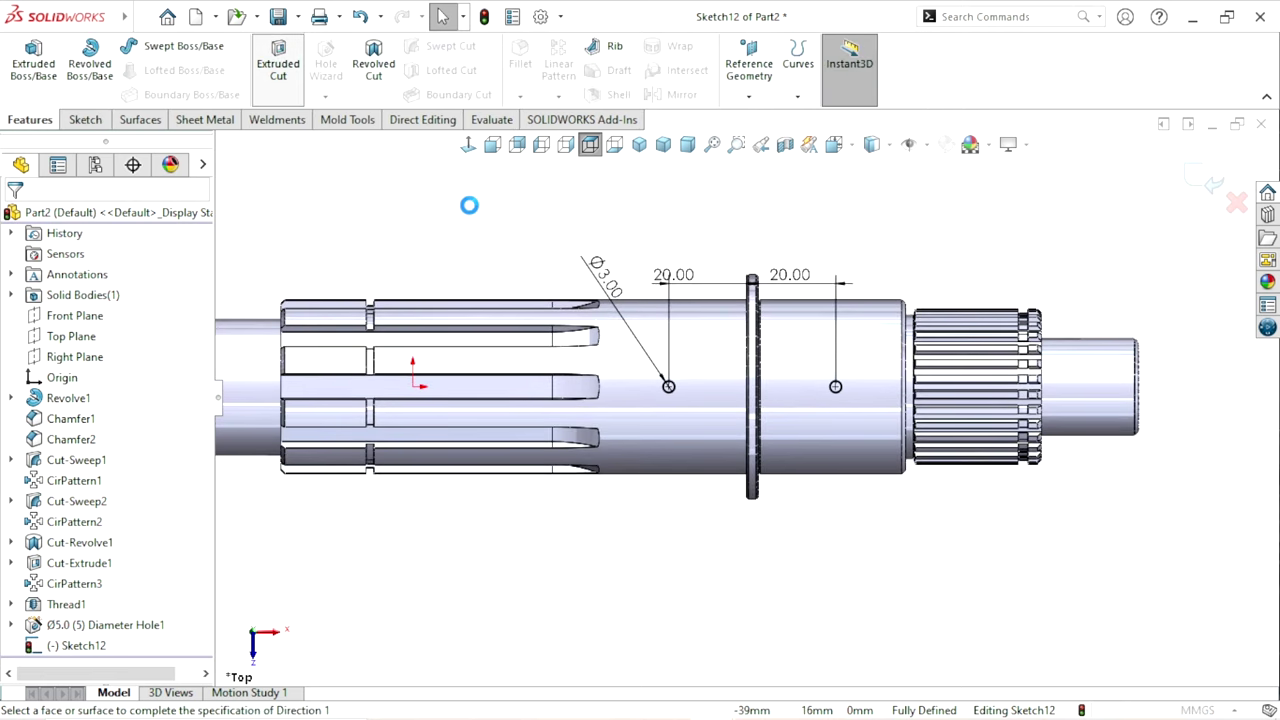
click(639, 144)
scroll(955, 460, down, 2)
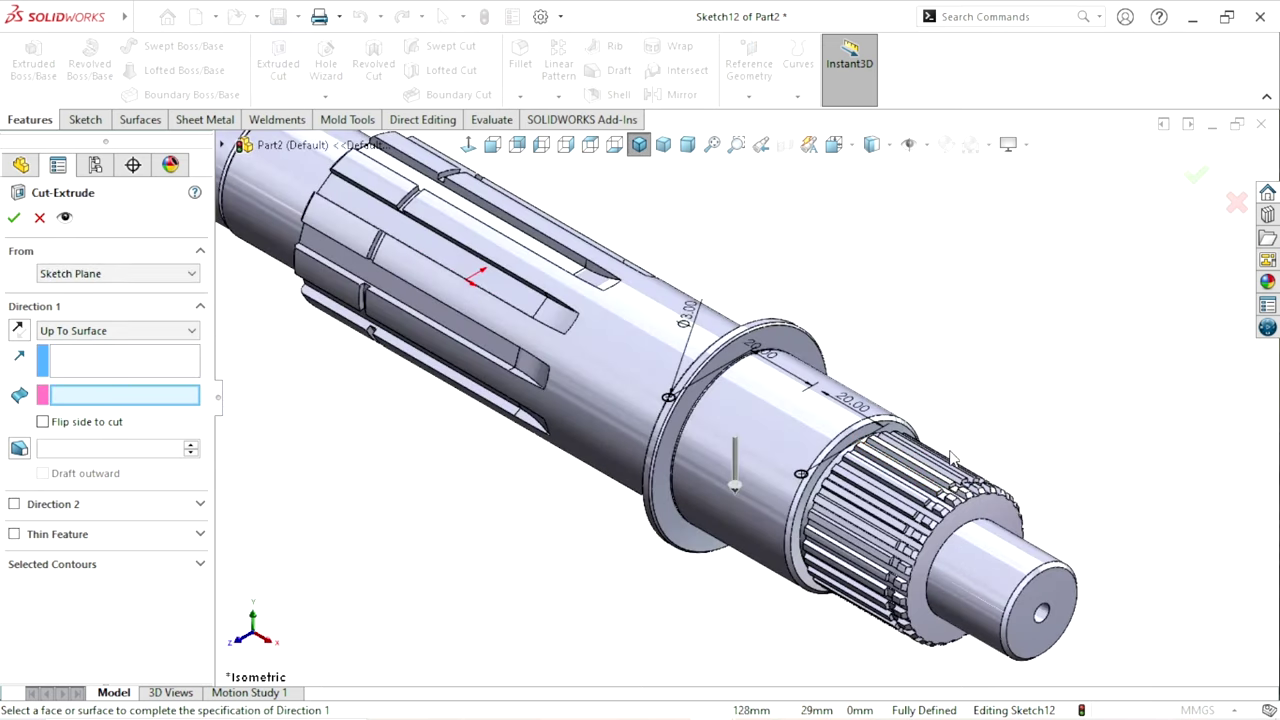
scroll(933, 432, down, 2)
click(168, 331)
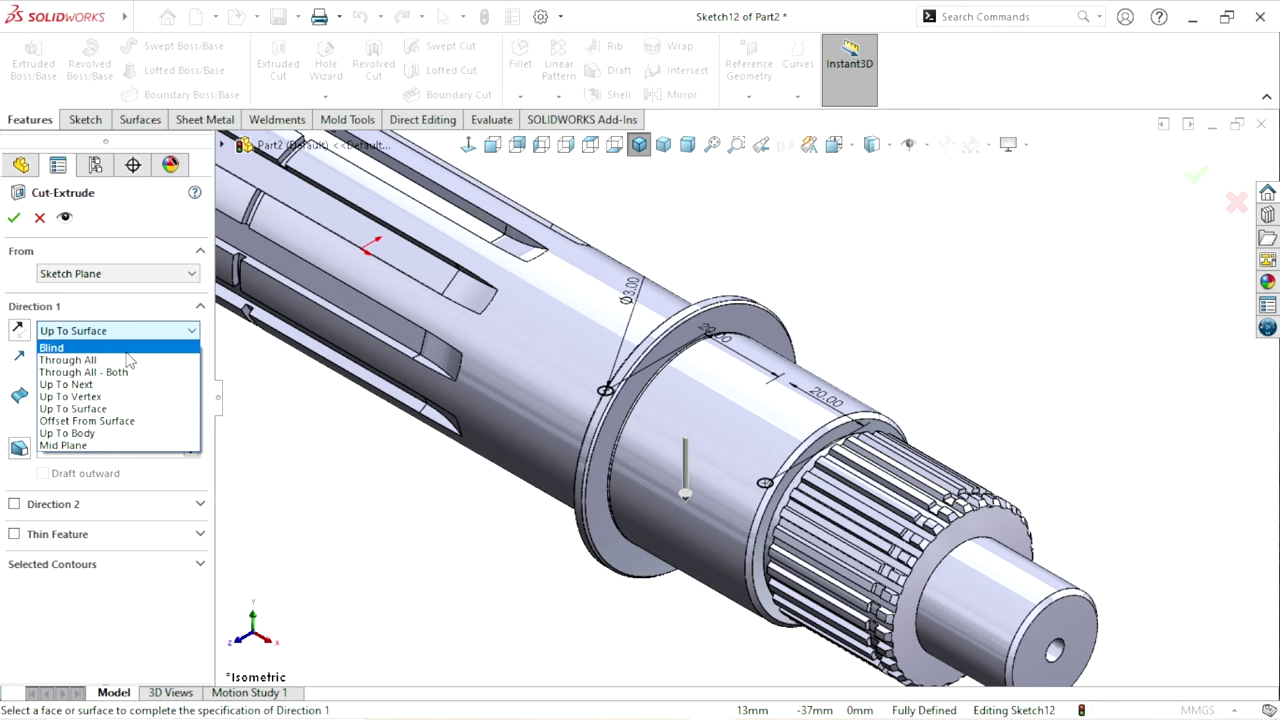
click(60, 345)
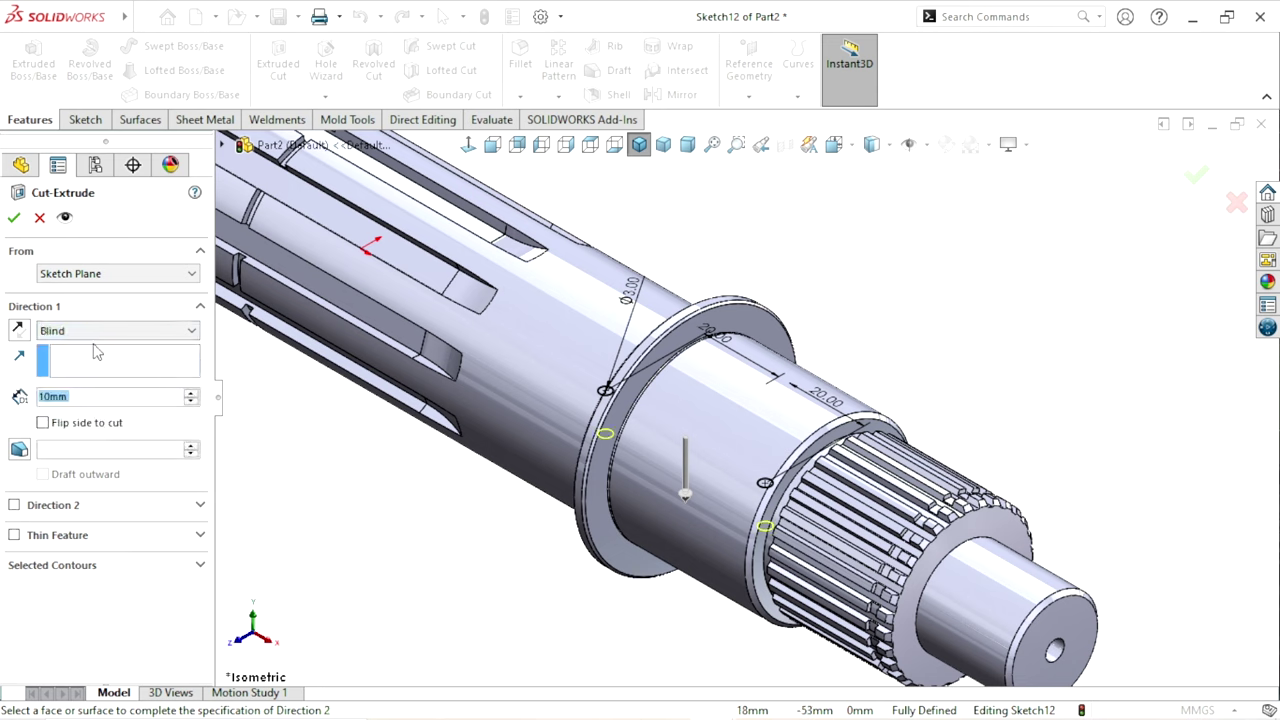
click(100, 331)
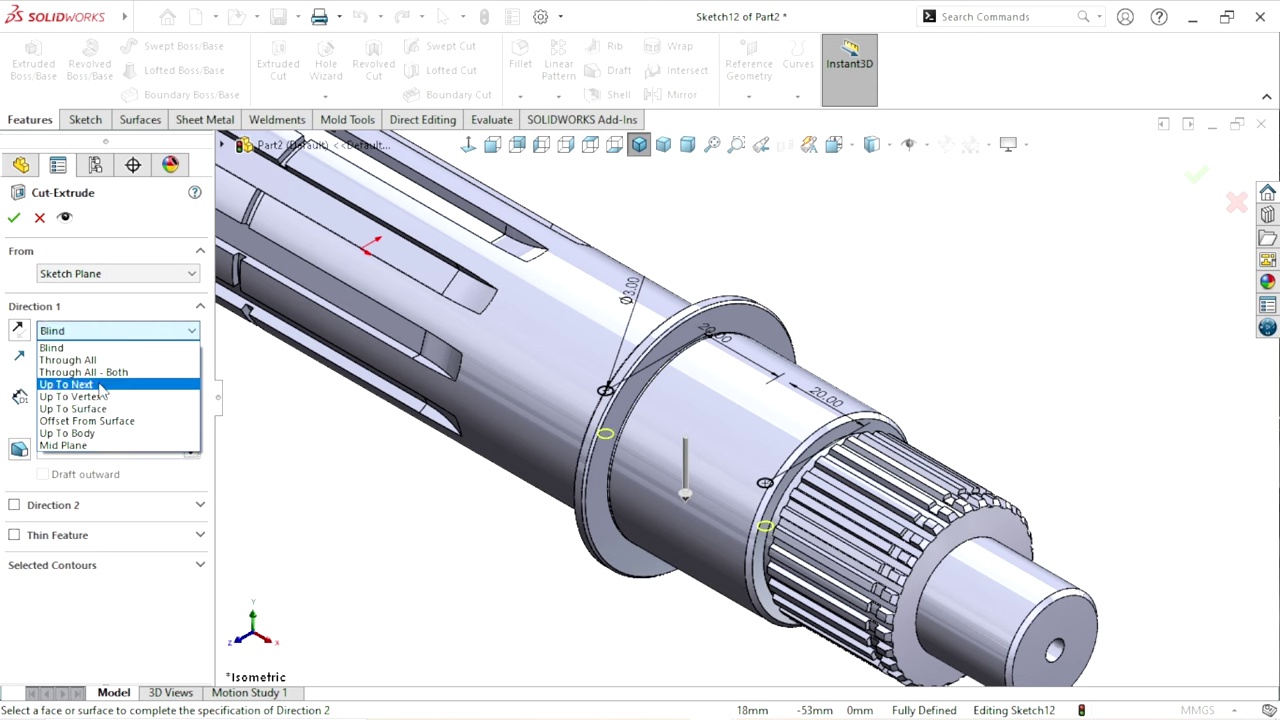
click(66, 385)
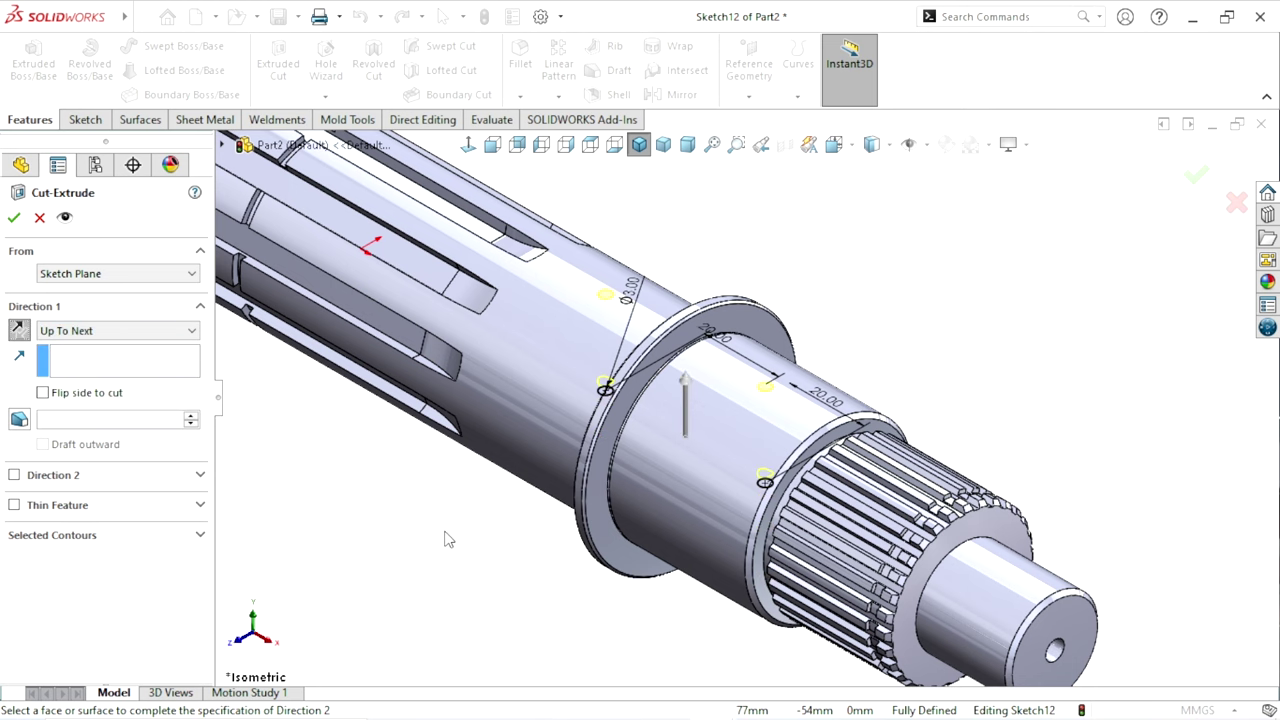
middle_drag(447, 540, 486, 514)
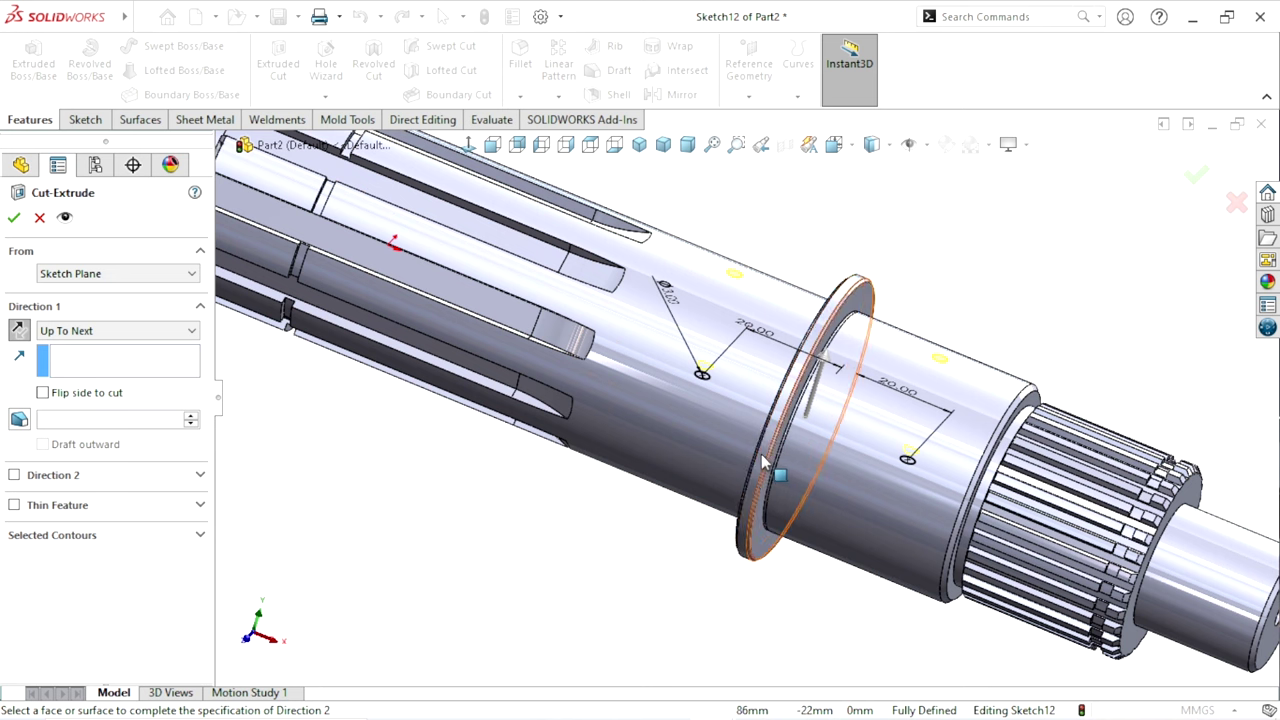
click(639, 144)
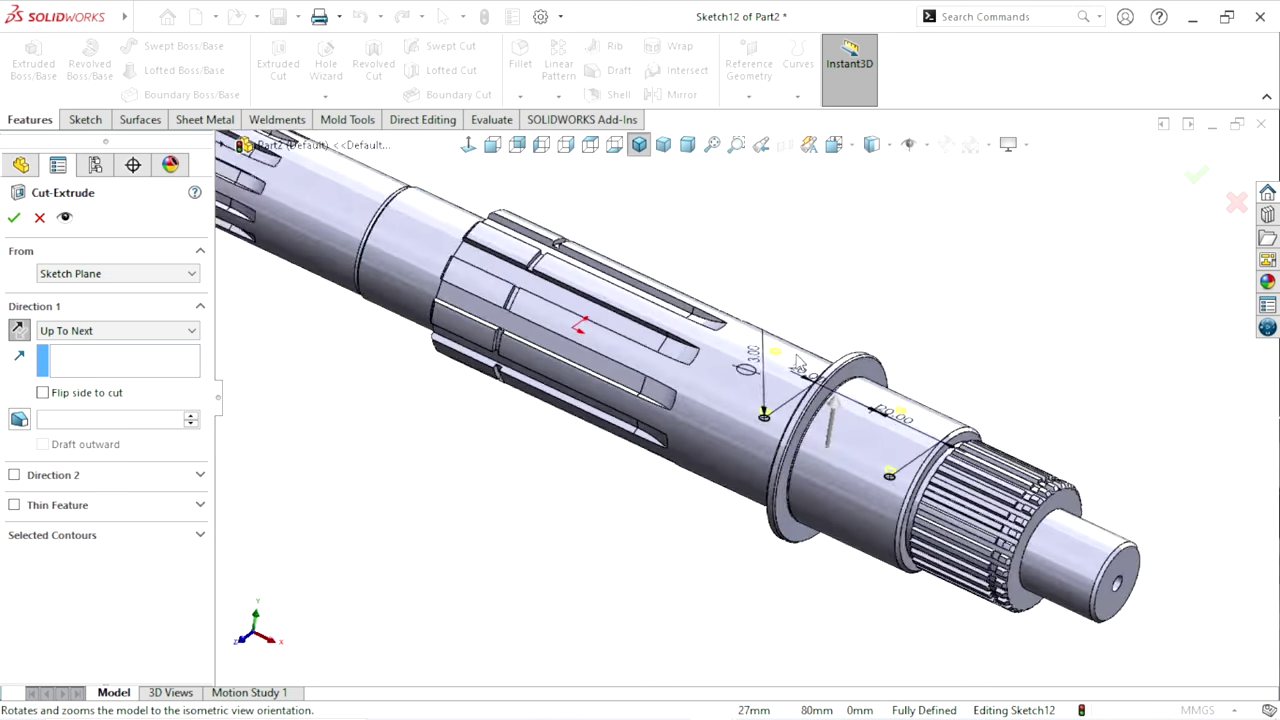
scroll(640, 420, down, 5)
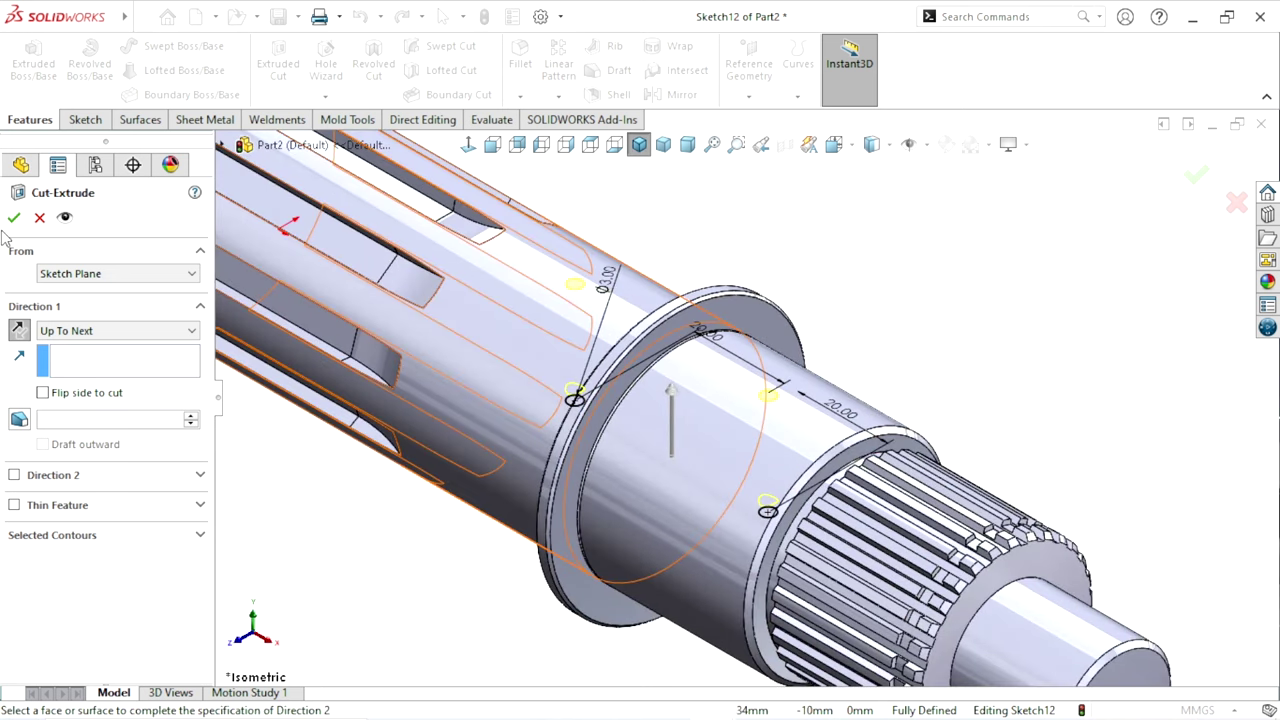
click(13, 218)
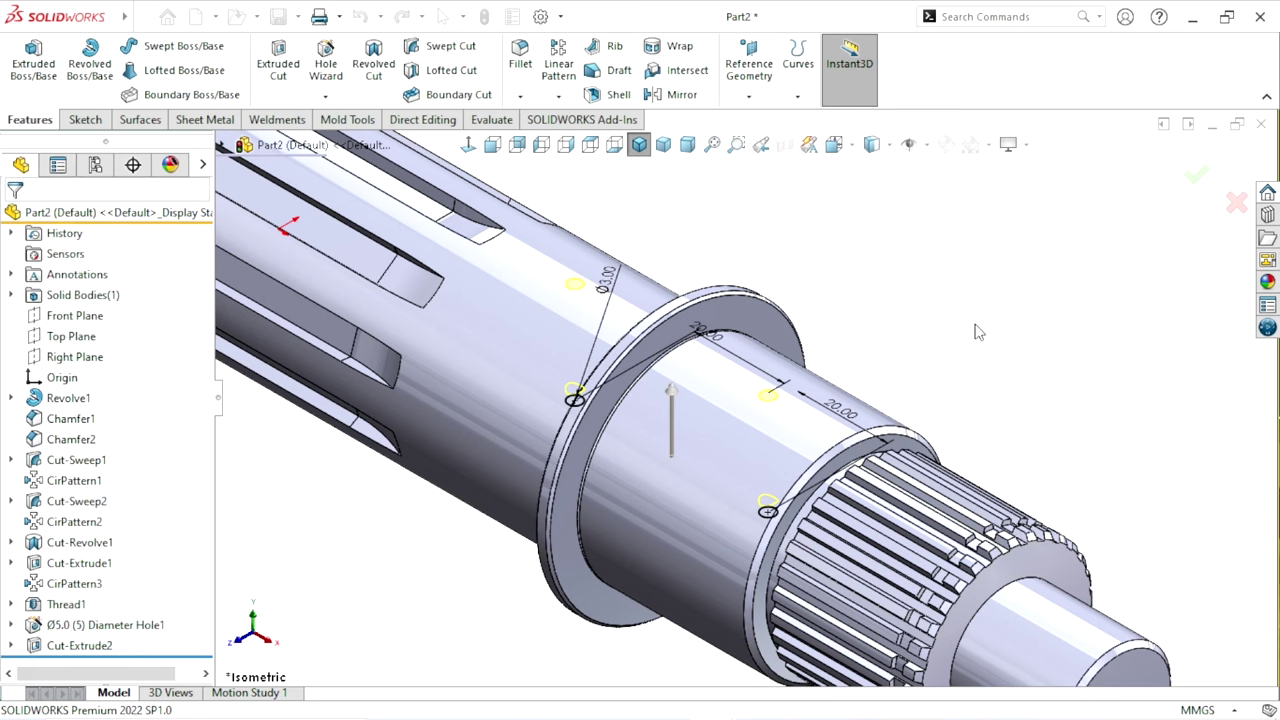
- Chamfer the two cross-hole edges and the end centre-hole edge at 1mm × 45°
scroll(750, 410, up, 2)
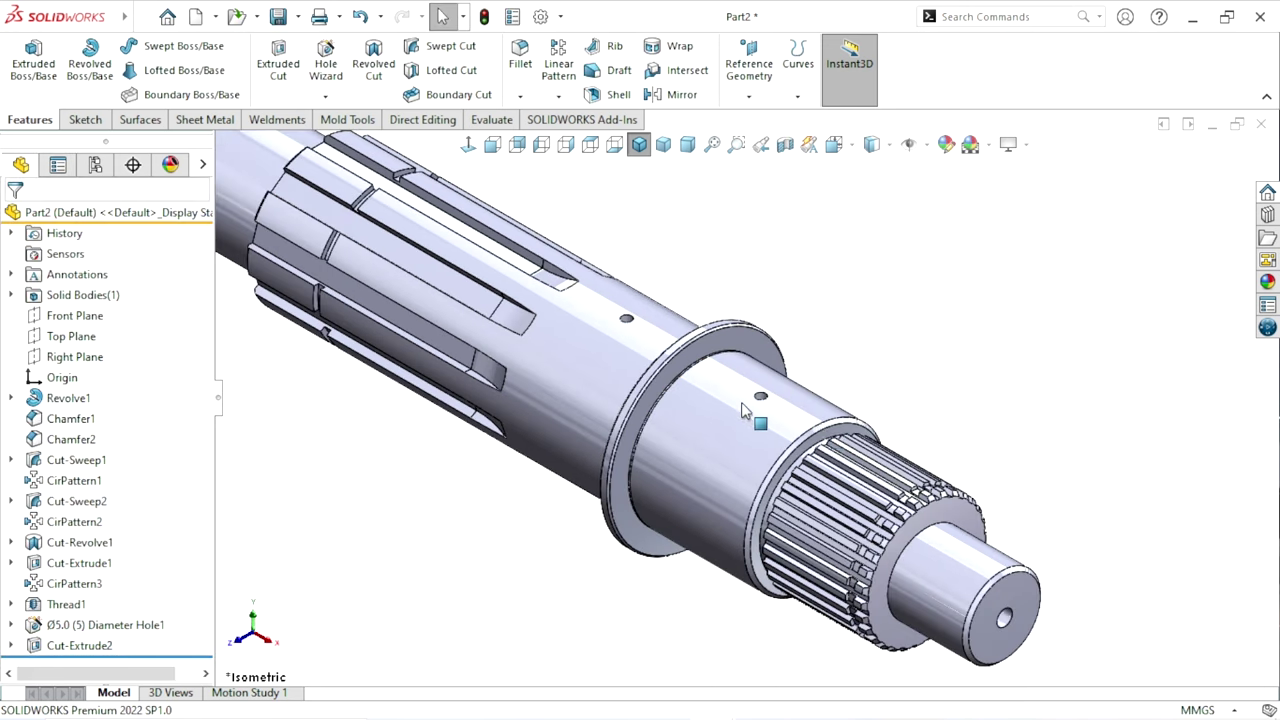
click(520, 97)
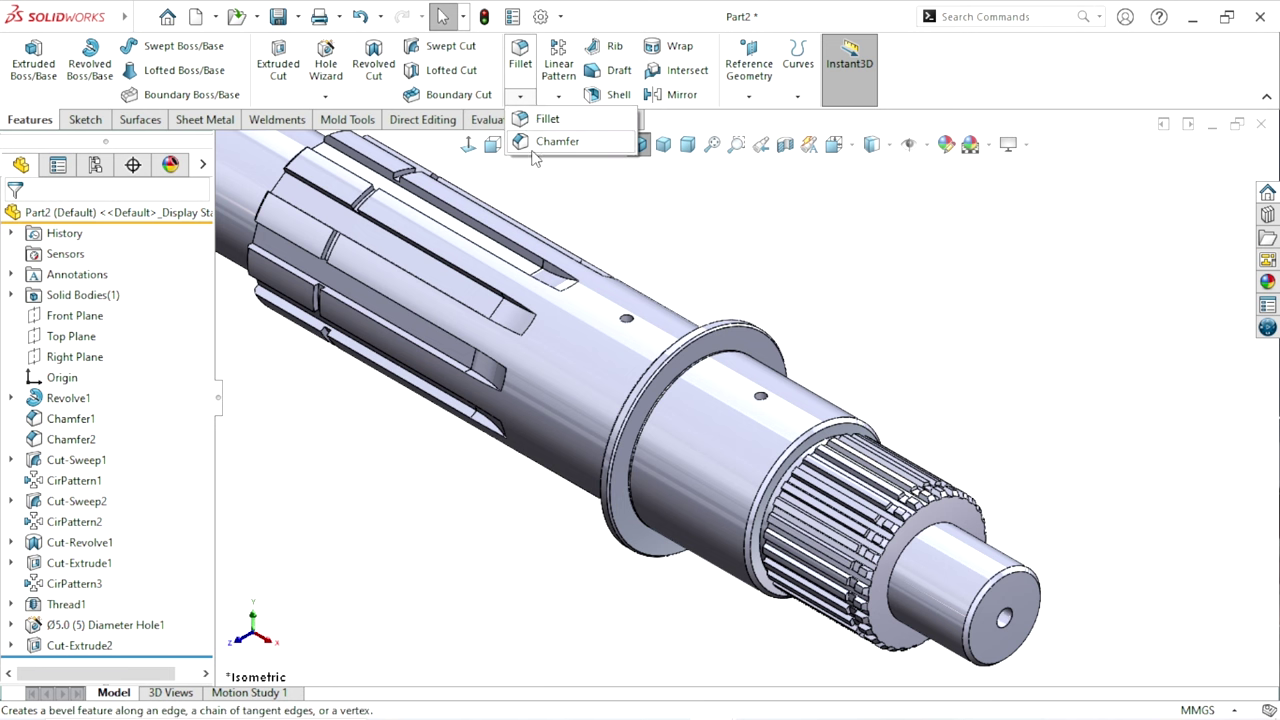
click(555, 140)
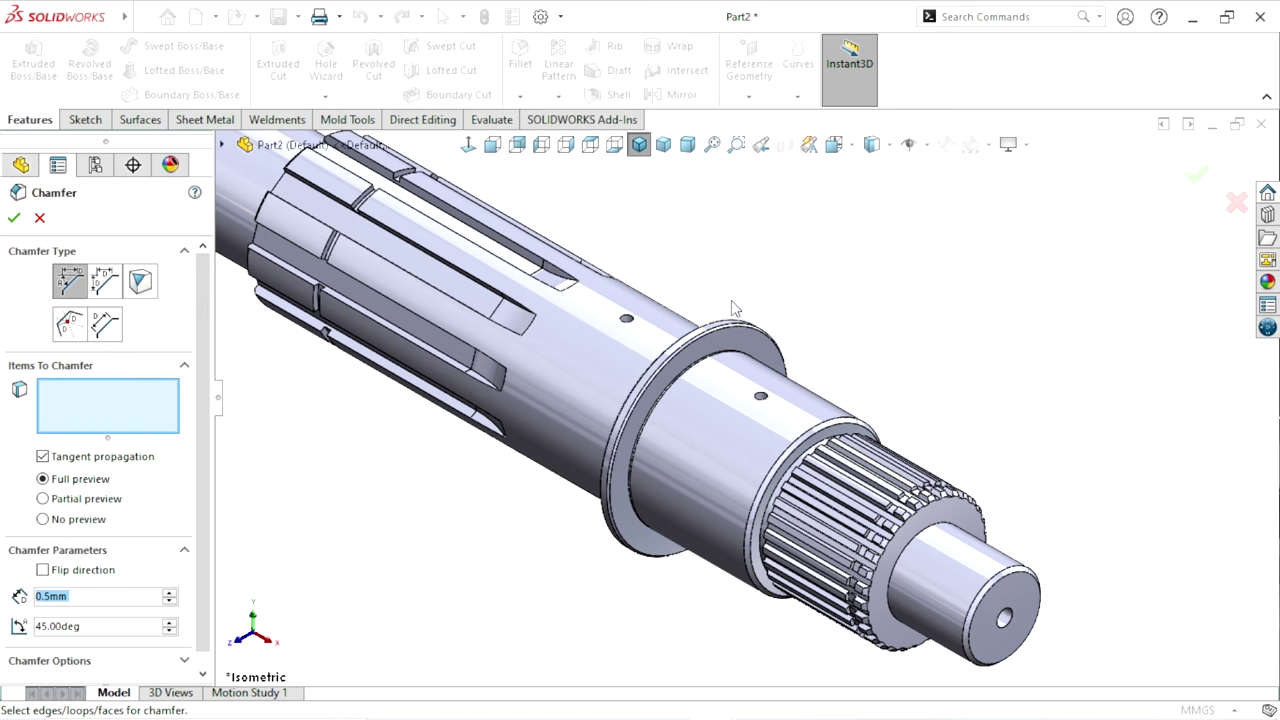
click(107, 597)
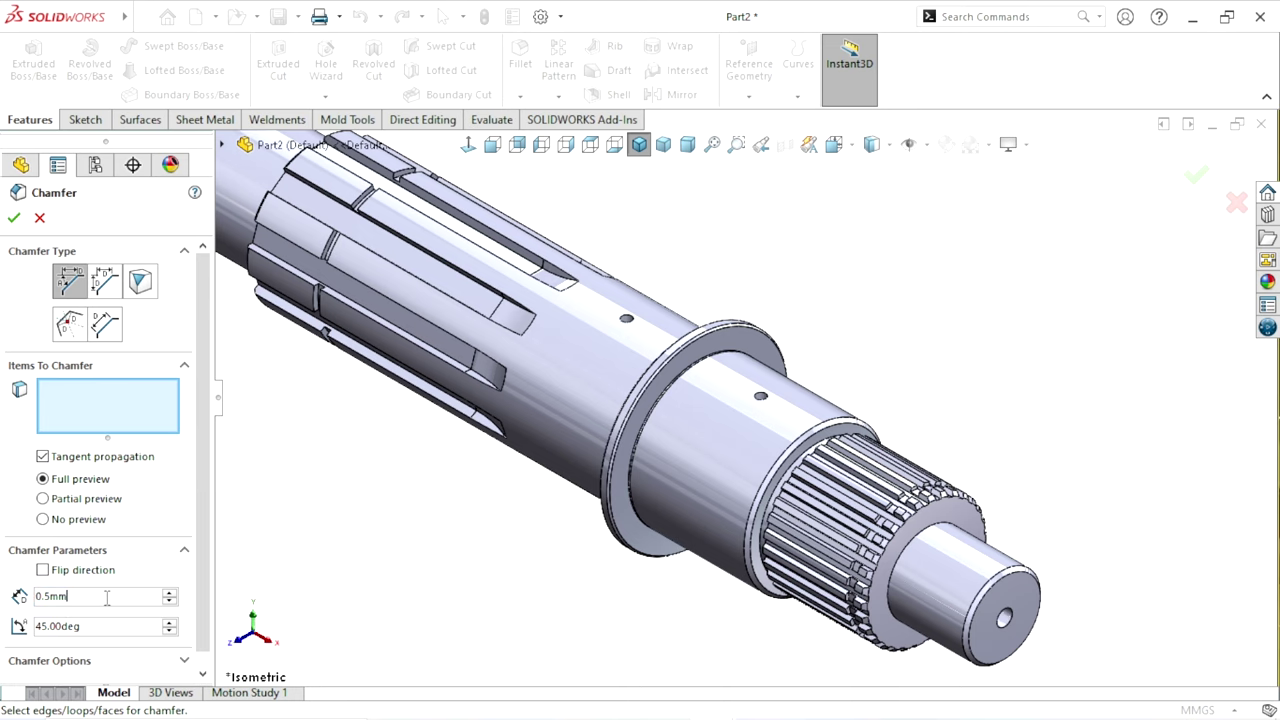
text(1mm)
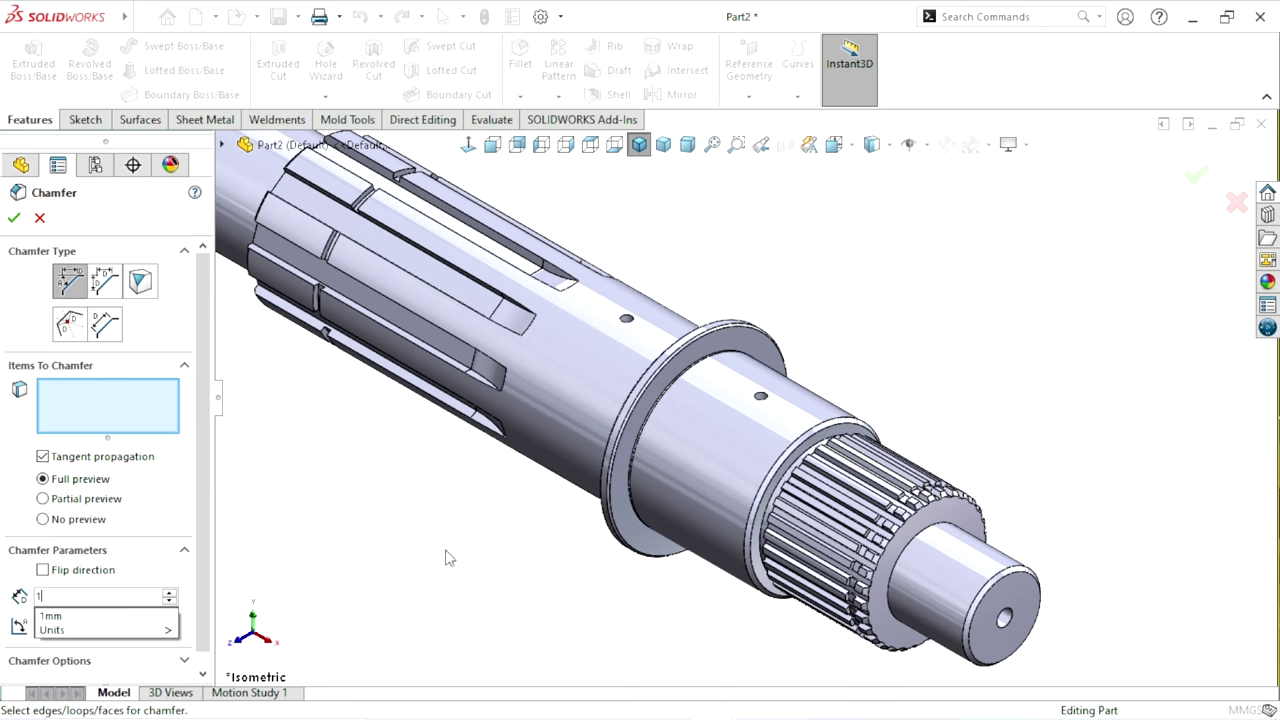
scroll(650, 393, down, 3)
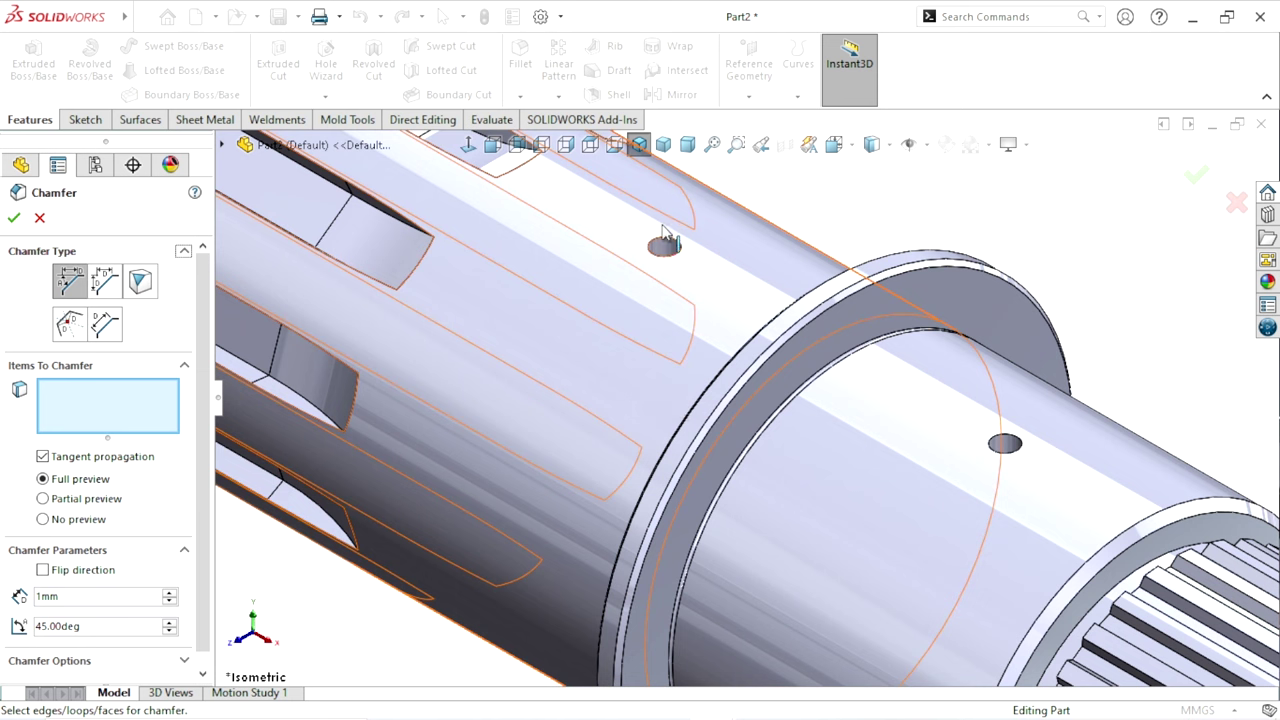
click(663, 249)
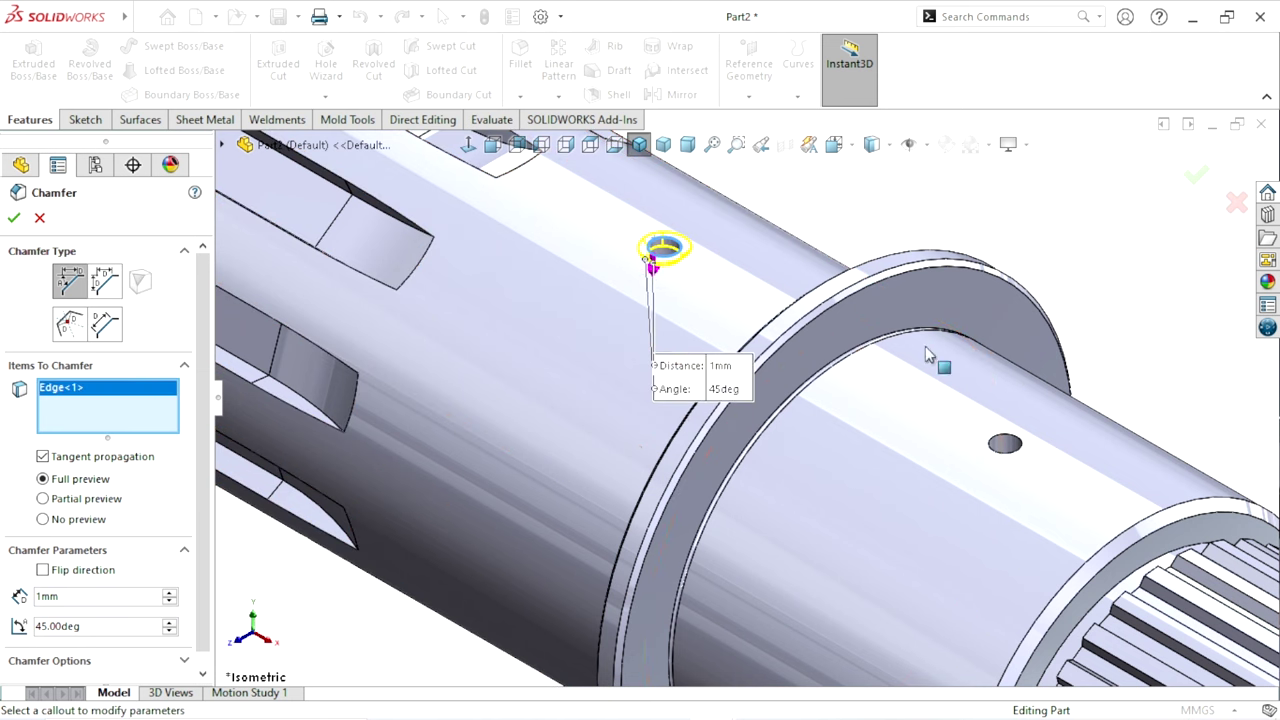
click(999, 446)
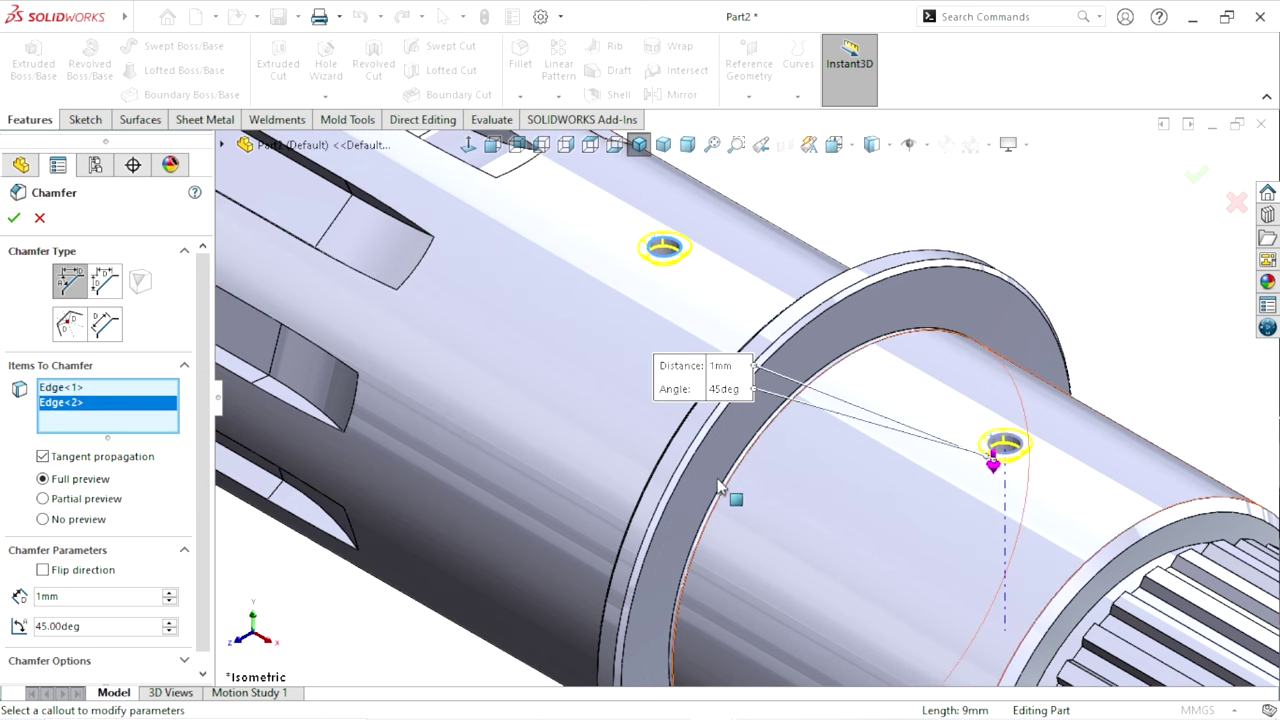
scroll(790, 519, up, 3)
scroll(1150, 681, down, 3)
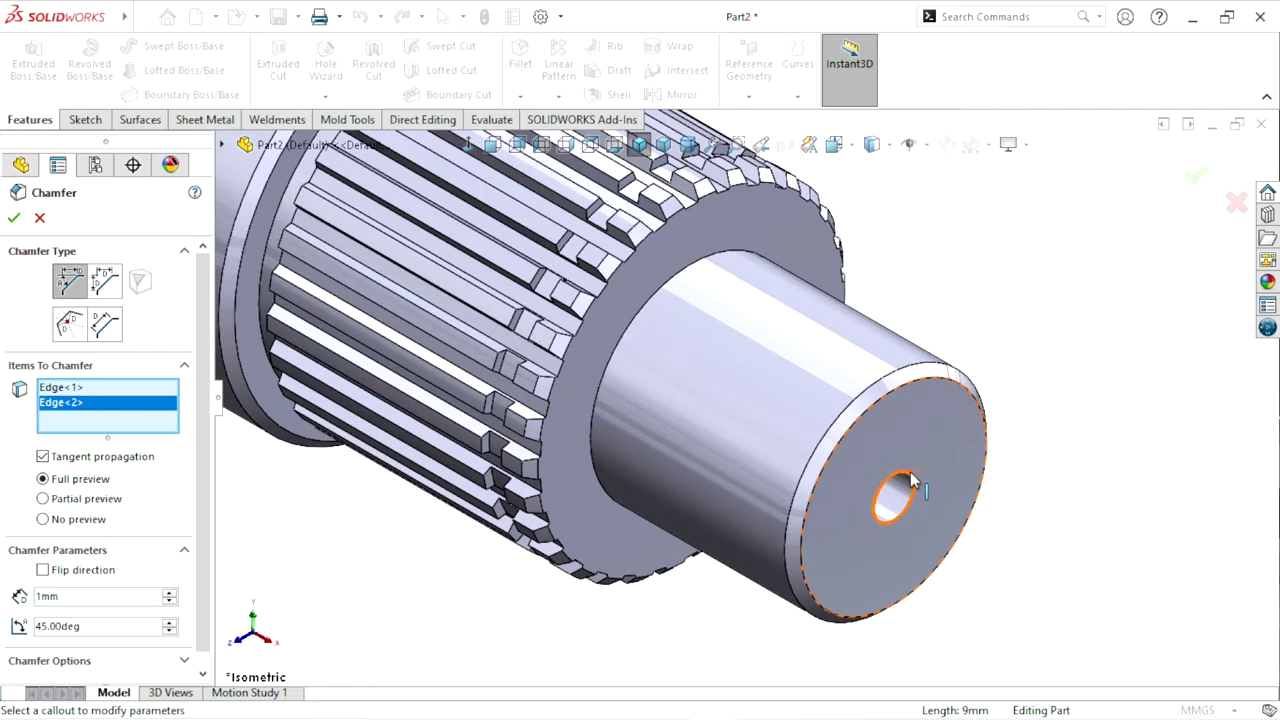
click(910, 478)
click(14, 217)
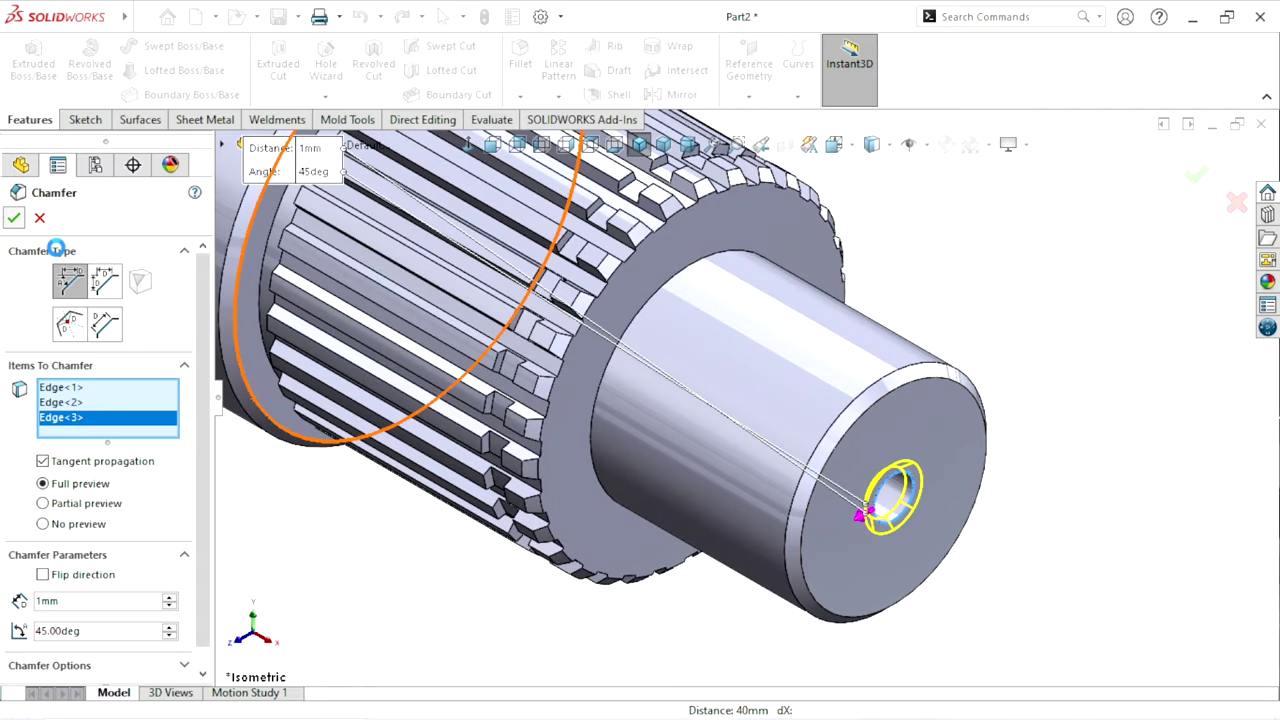
- Apply the polished steel appearance from Metal > Steel to the whole shaft
key(ctrl+7)
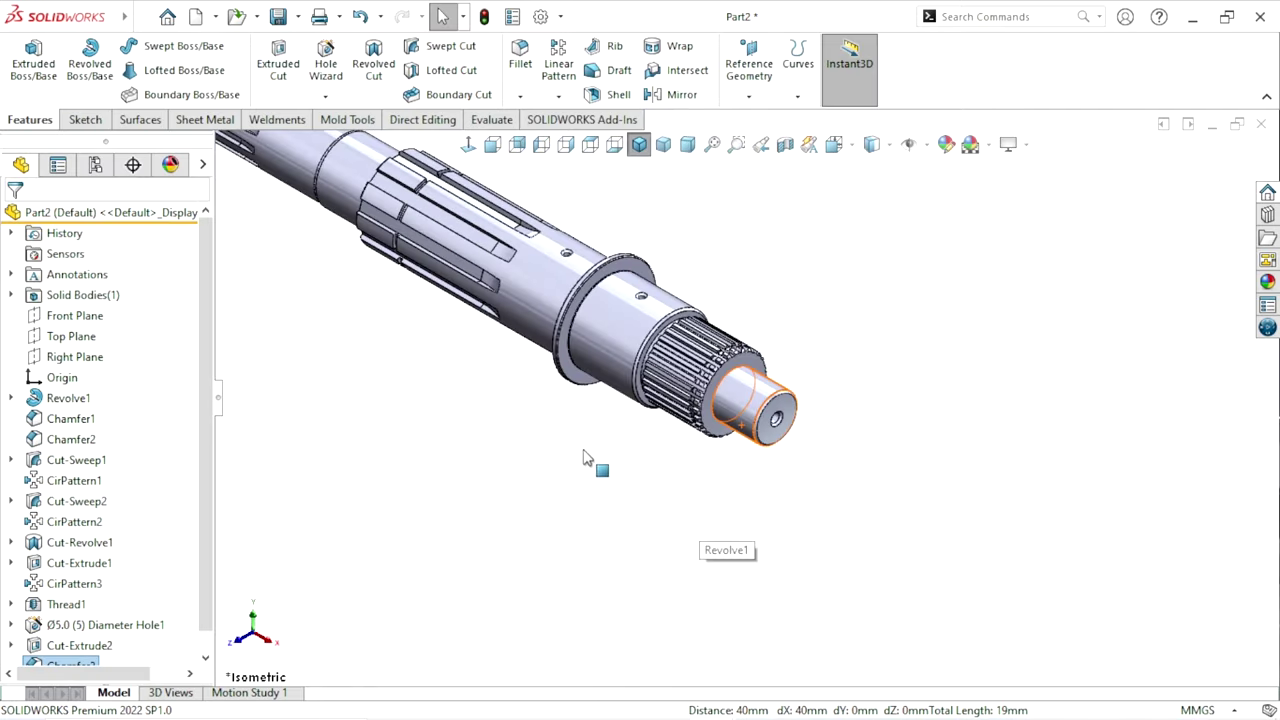
scroll(545, 237, down, 2)
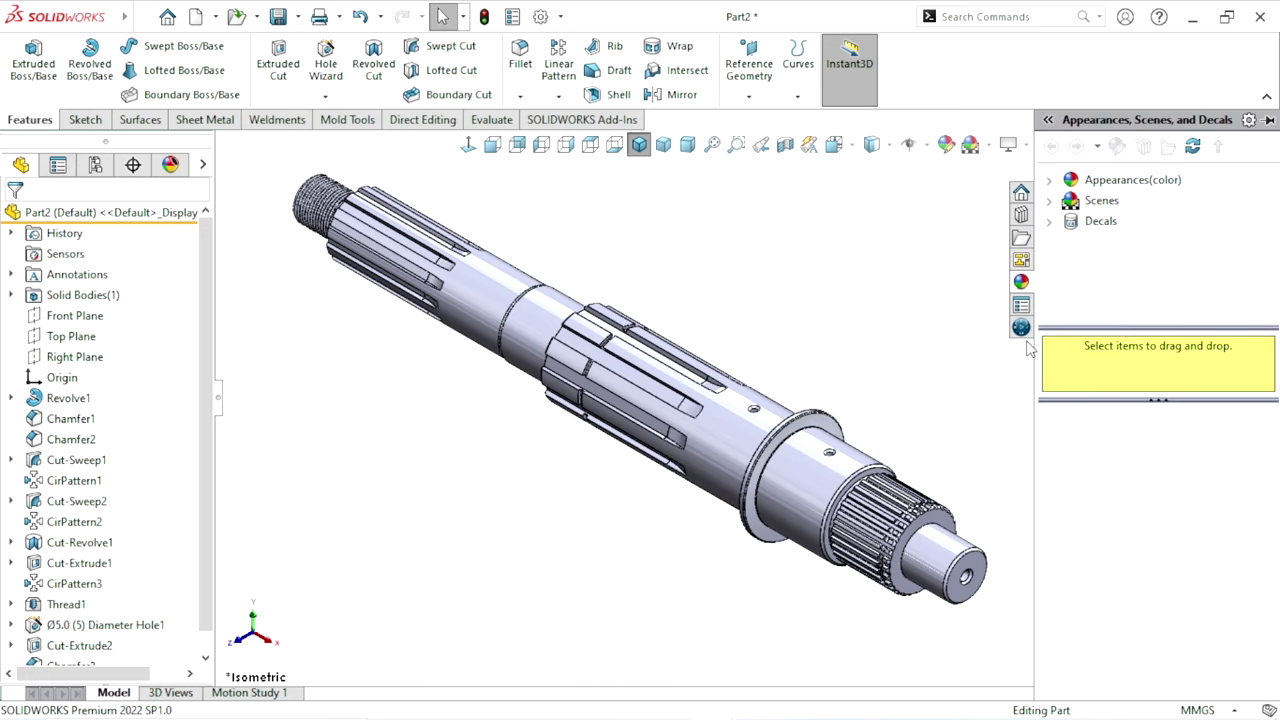
click(1120, 182)
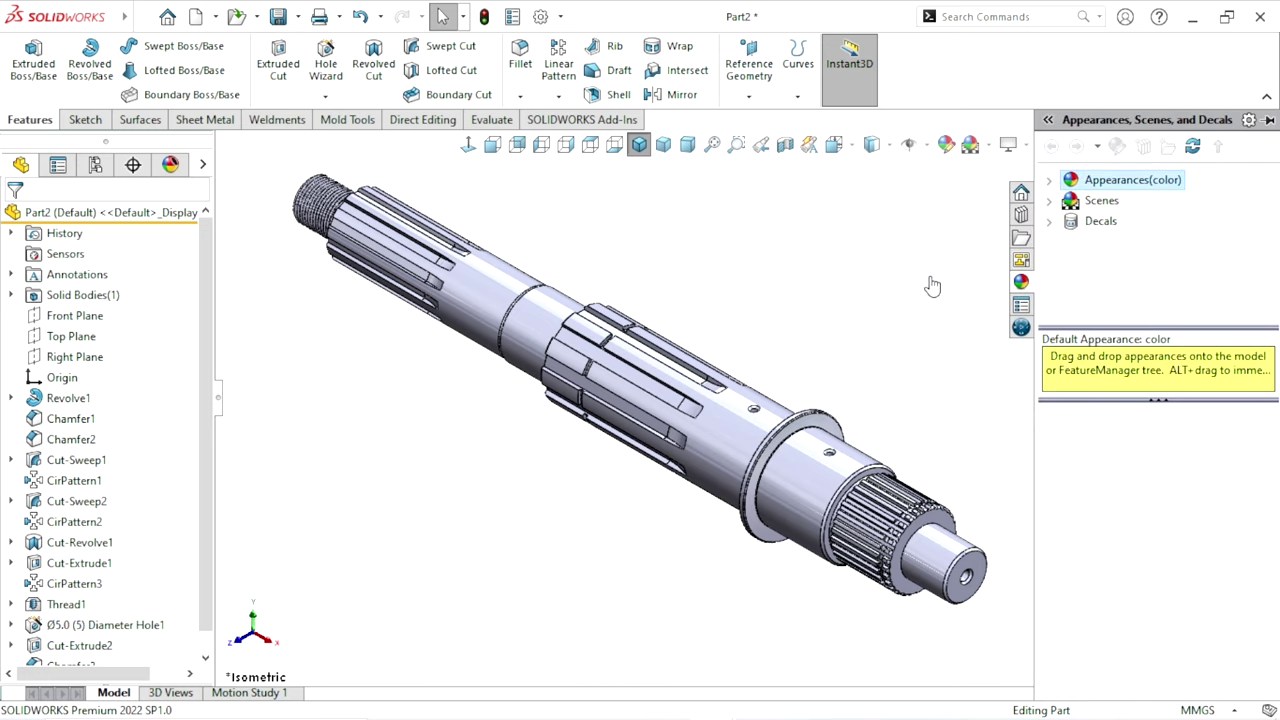
click(1104, 224)
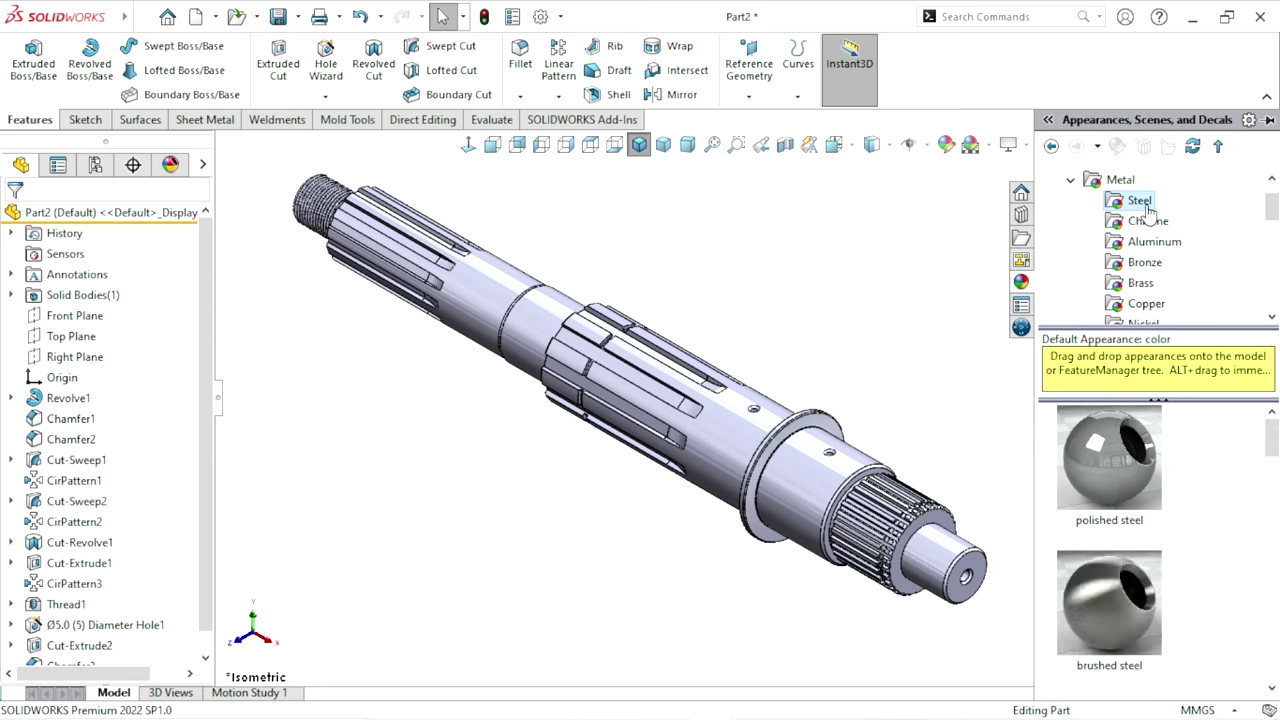
mouse_move(1273, 455)
mouse_down()
mouse_move(1275, 475)
mouse_move(1275, 433)
mouse_up()
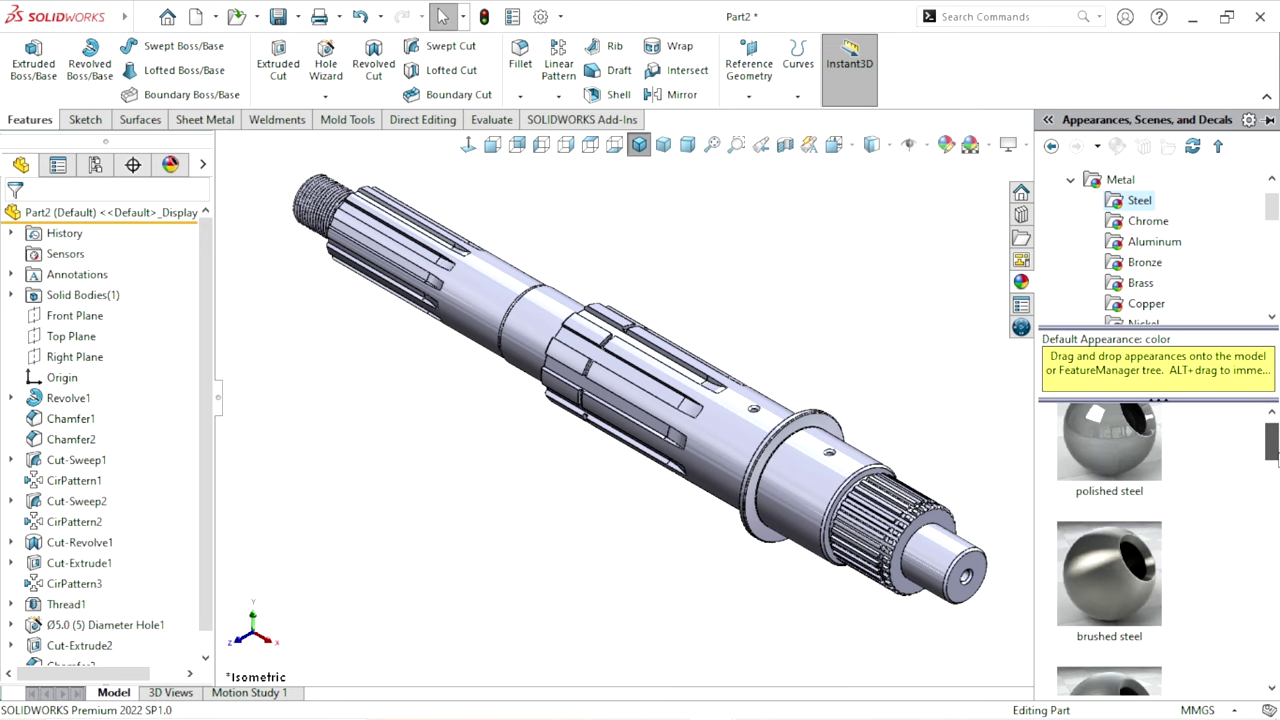
click(1143, 486)
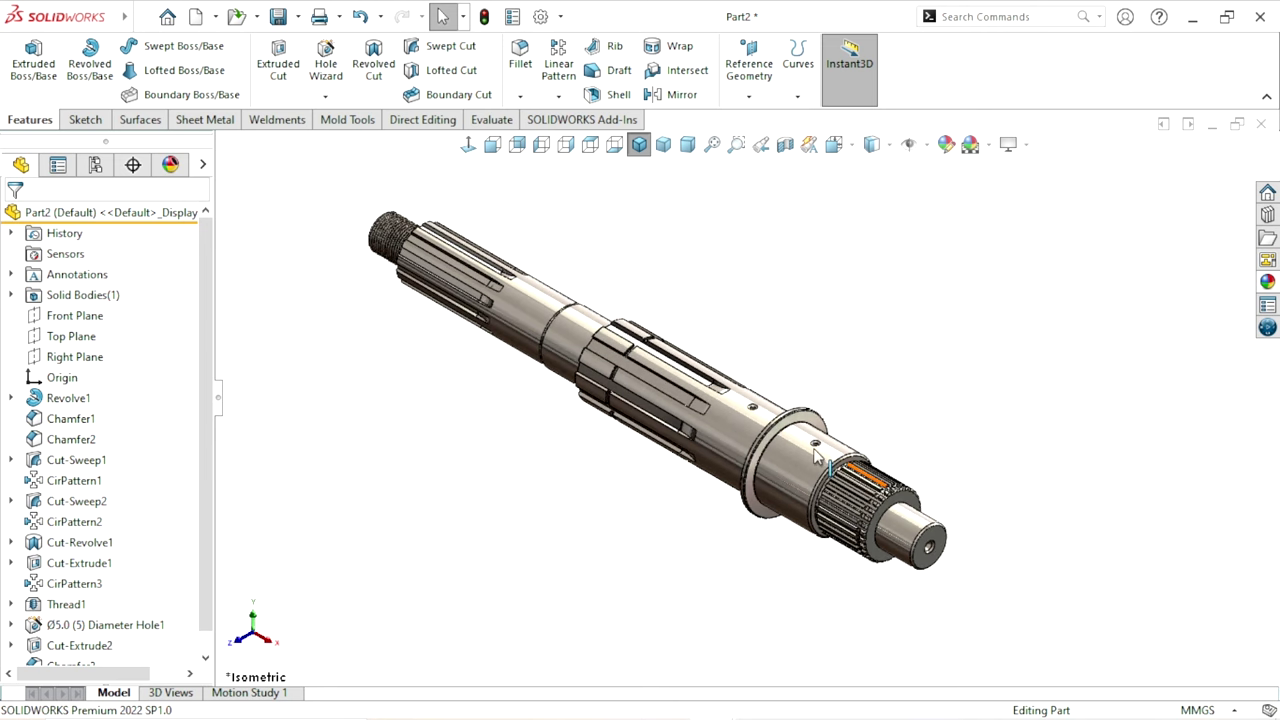
- Apply chromium plate to the end journal and middle cylindrical faces
scroll(948, 475, down, 2)
click(979, 514)
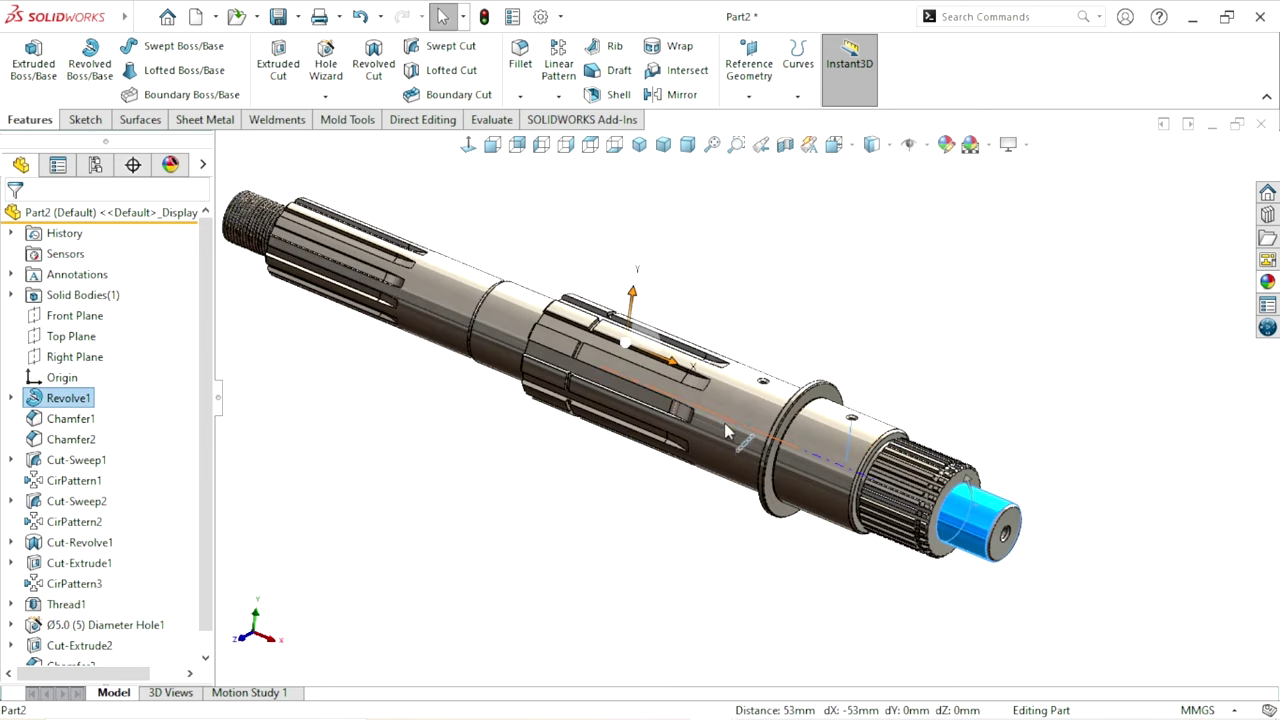
click(918, 377)
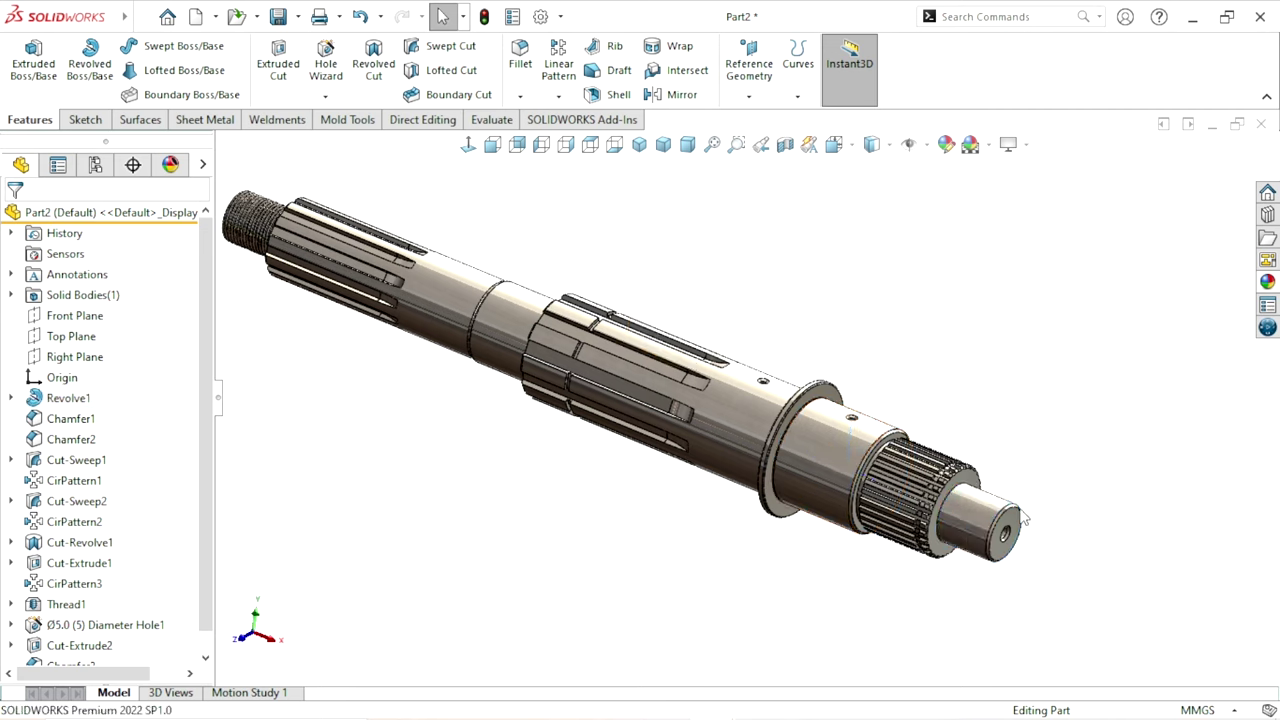
click(985, 520)
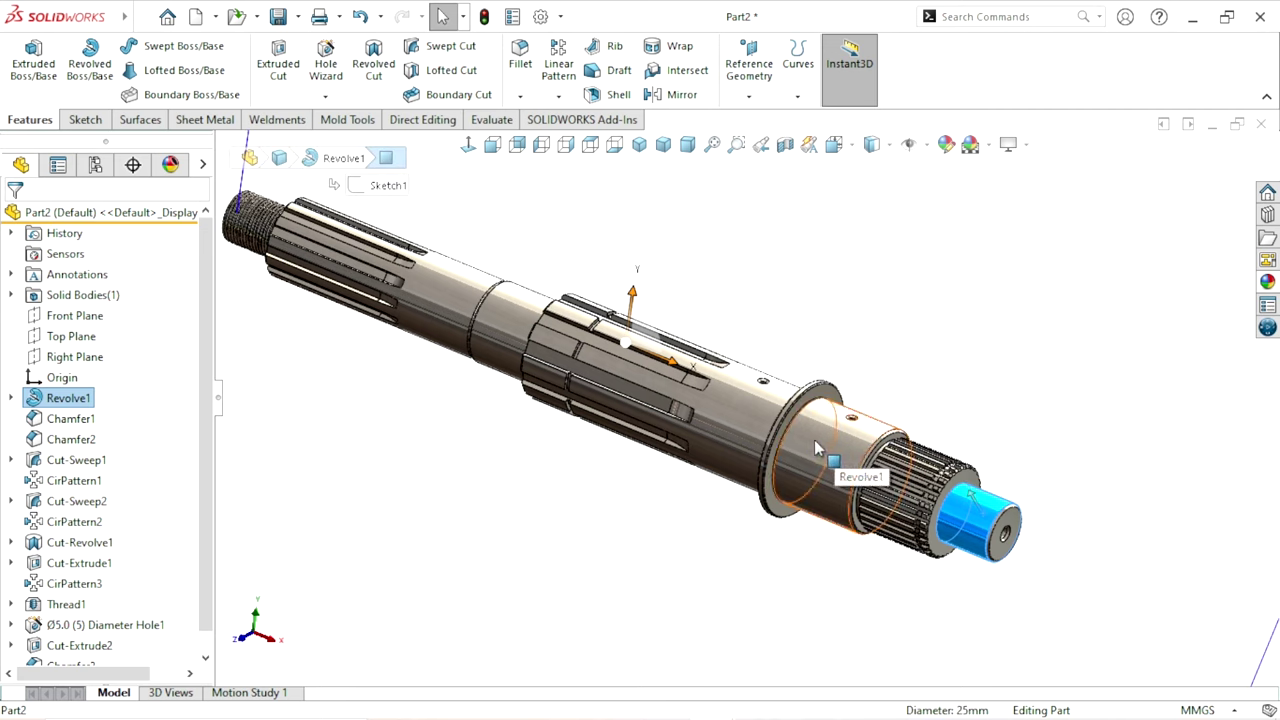
ctrl+click(834, 440)
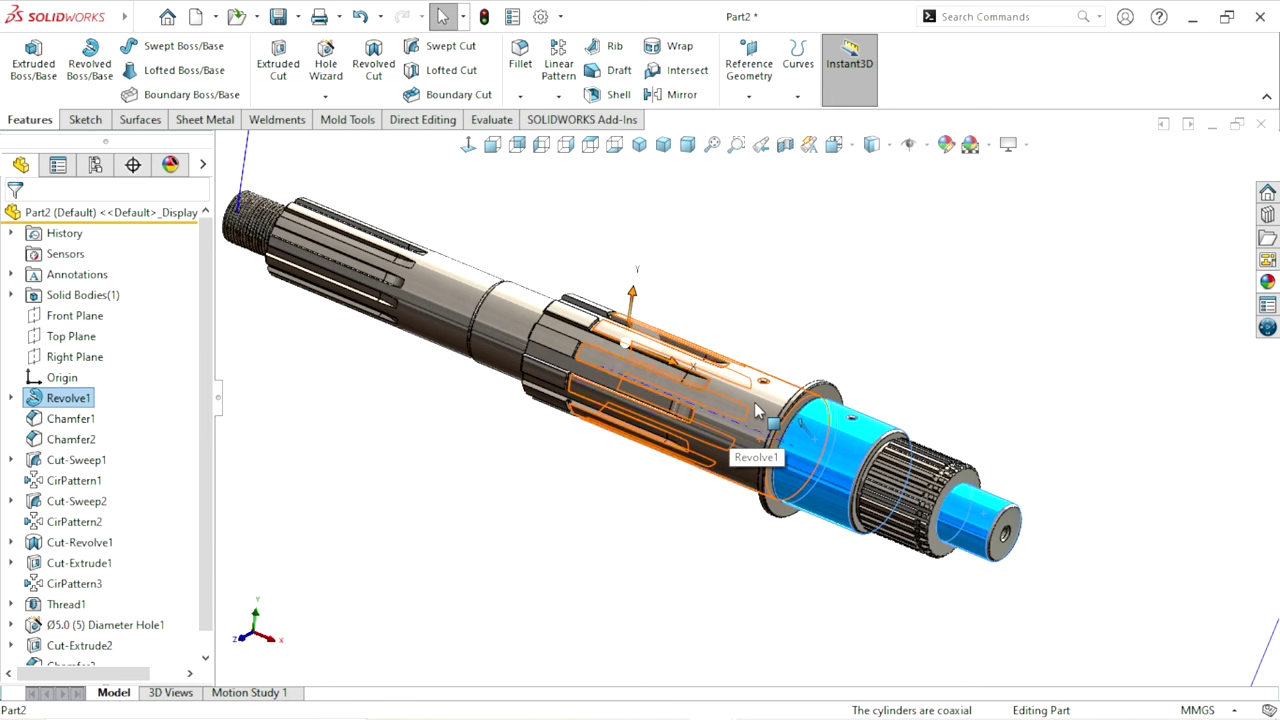
ctrl+click(498, 317)
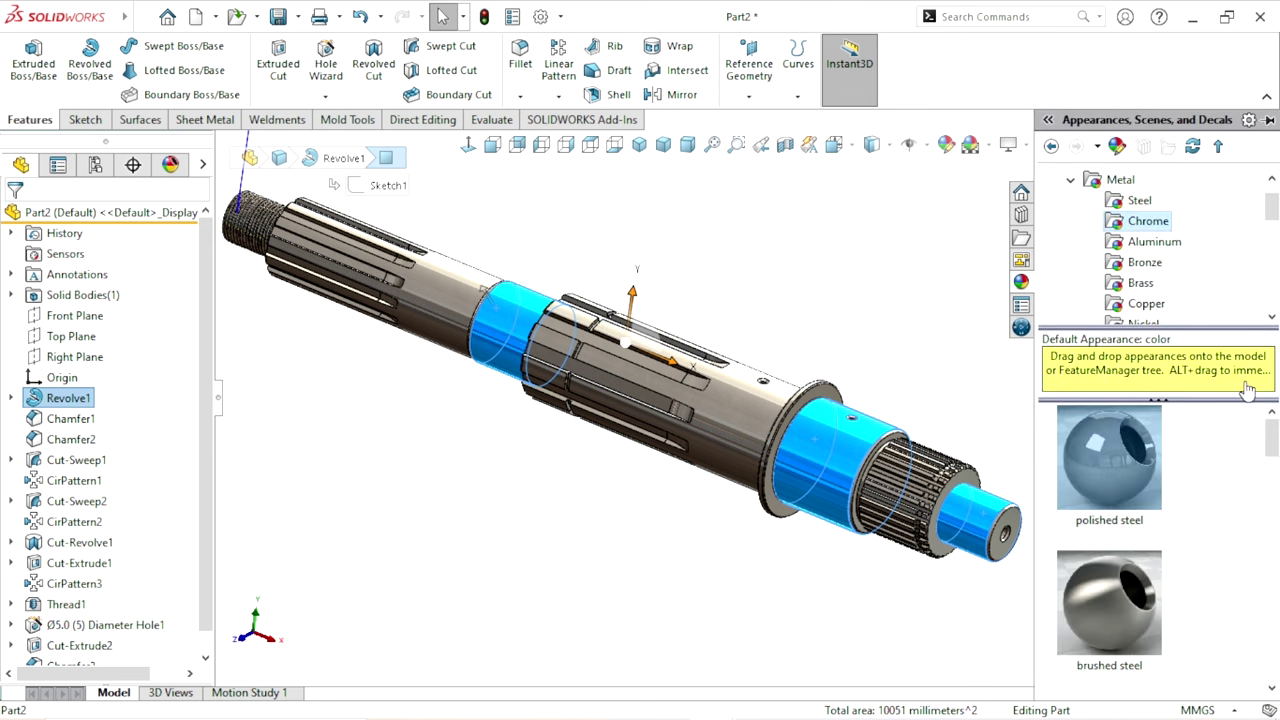
click(1108, 455)
click(1183, 525)
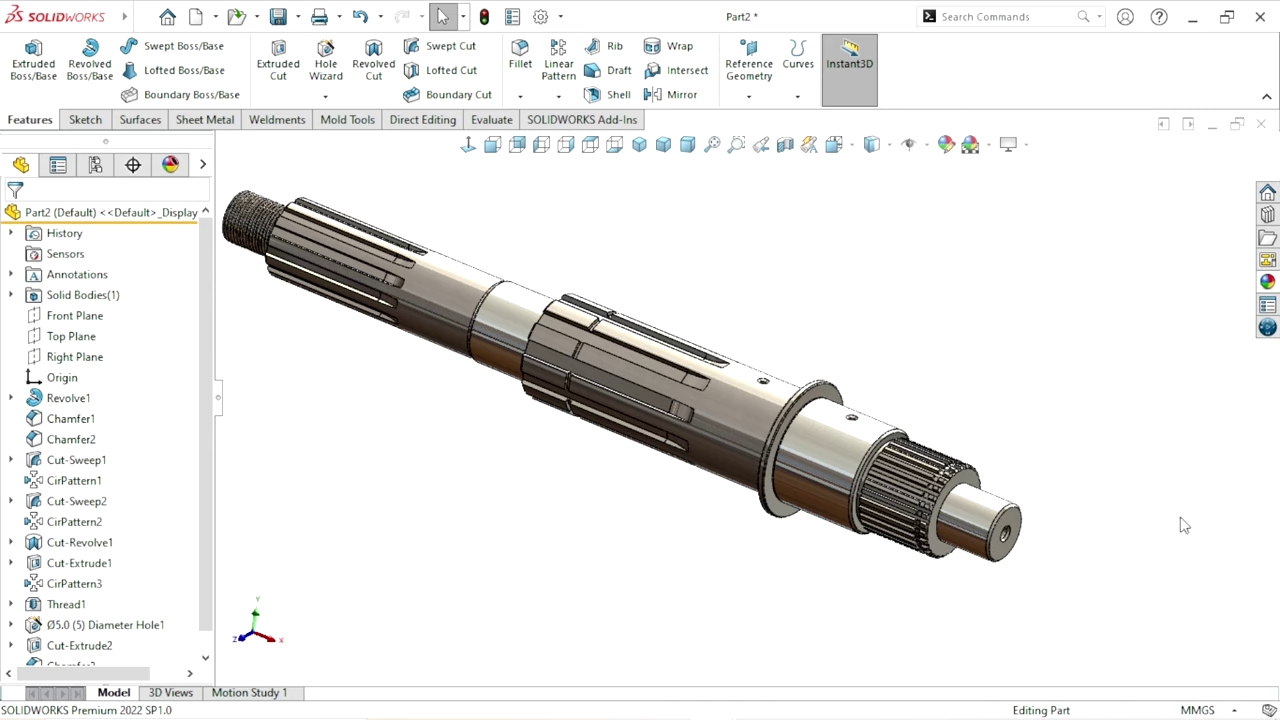
click(1267, 285)
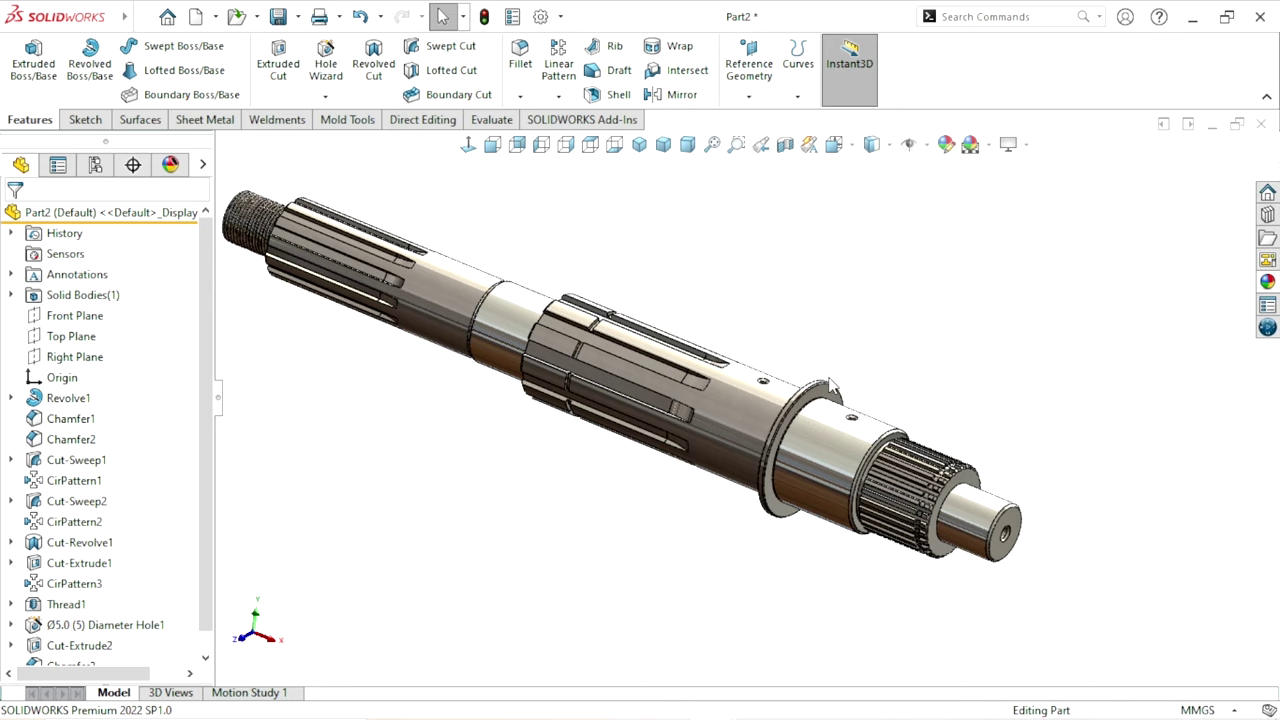